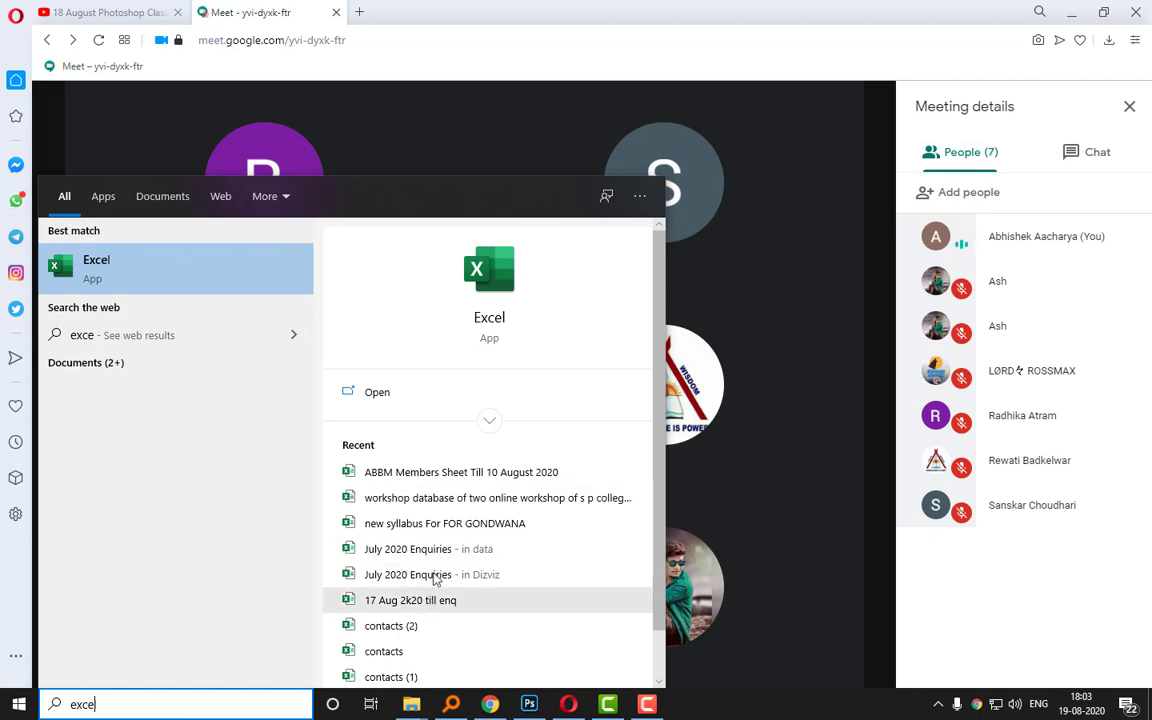
# Open the recent workbook "new syllabus For FOR GONDWANA" in Excel and show the Digital Design topics on the SEM 2 sheet.
pyautogui.click(447, 526)
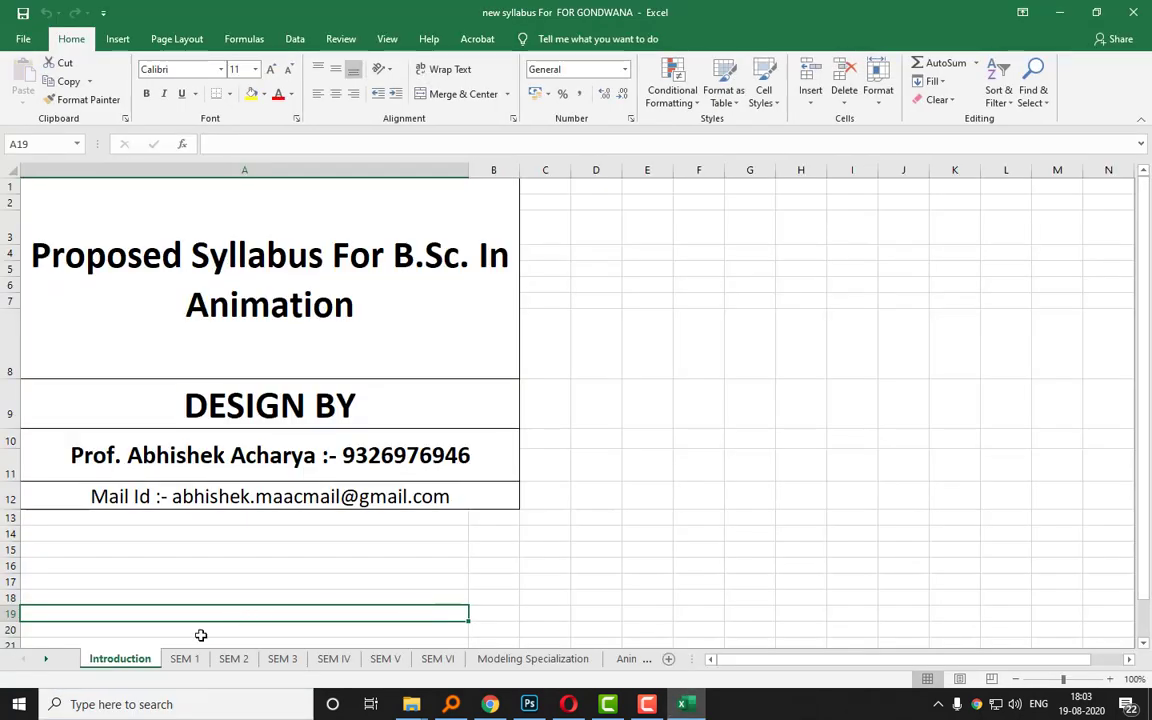
pyautogui.click(198, 662)
pyautogui.click(233, 659)
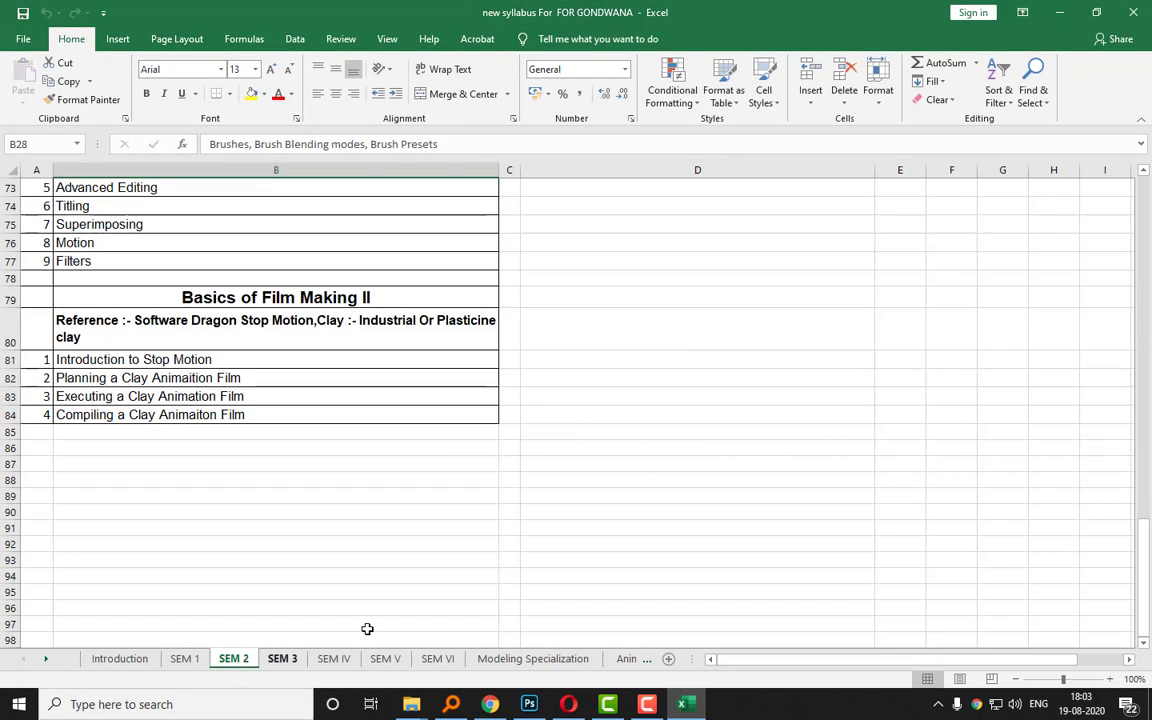
pyautogui.scroll(20, 263, 435)
pyautogui.scroll(-6, 263, 435)
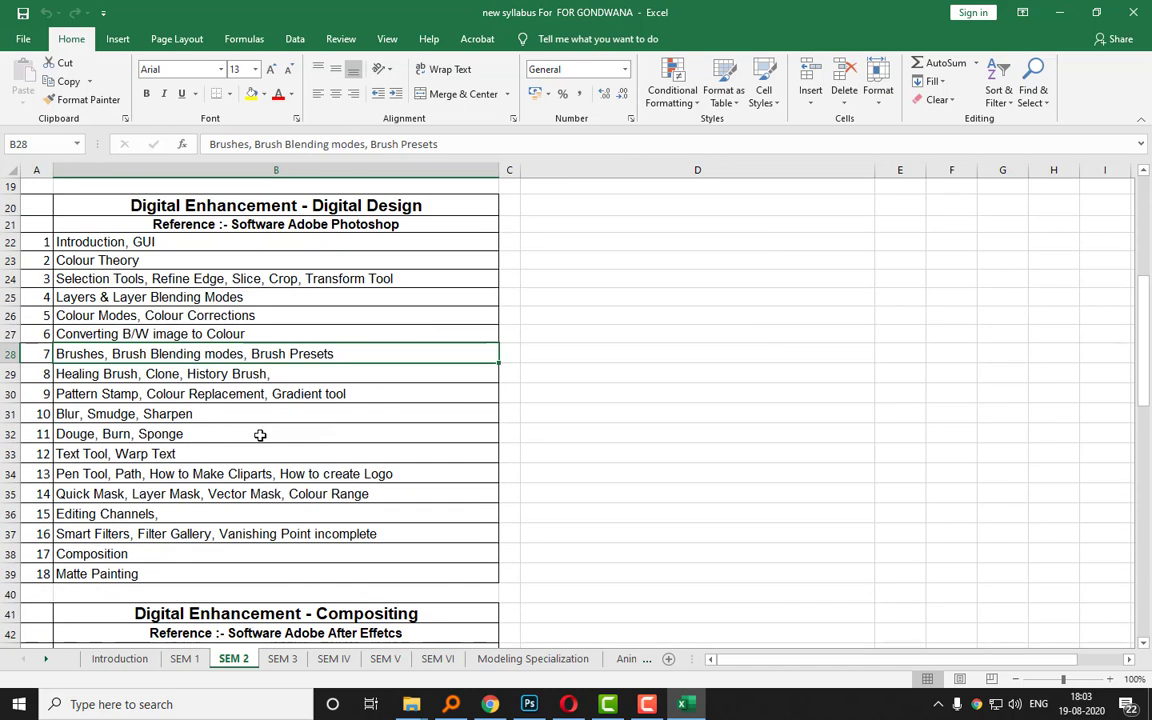
# Select the Photoshop syllabus topics from "Introduction, GUI" through "Matte Painting" in cells B22 to B39.
pyautogui.click(128, 244)
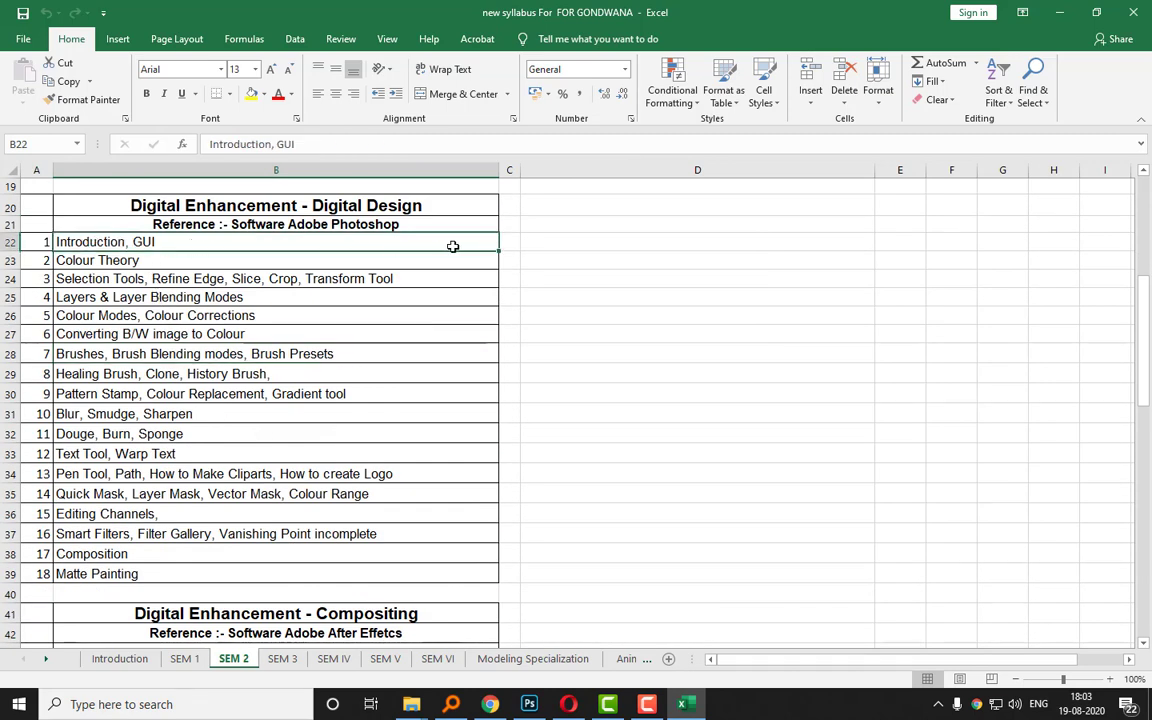
pyautogui.click(112, 260)
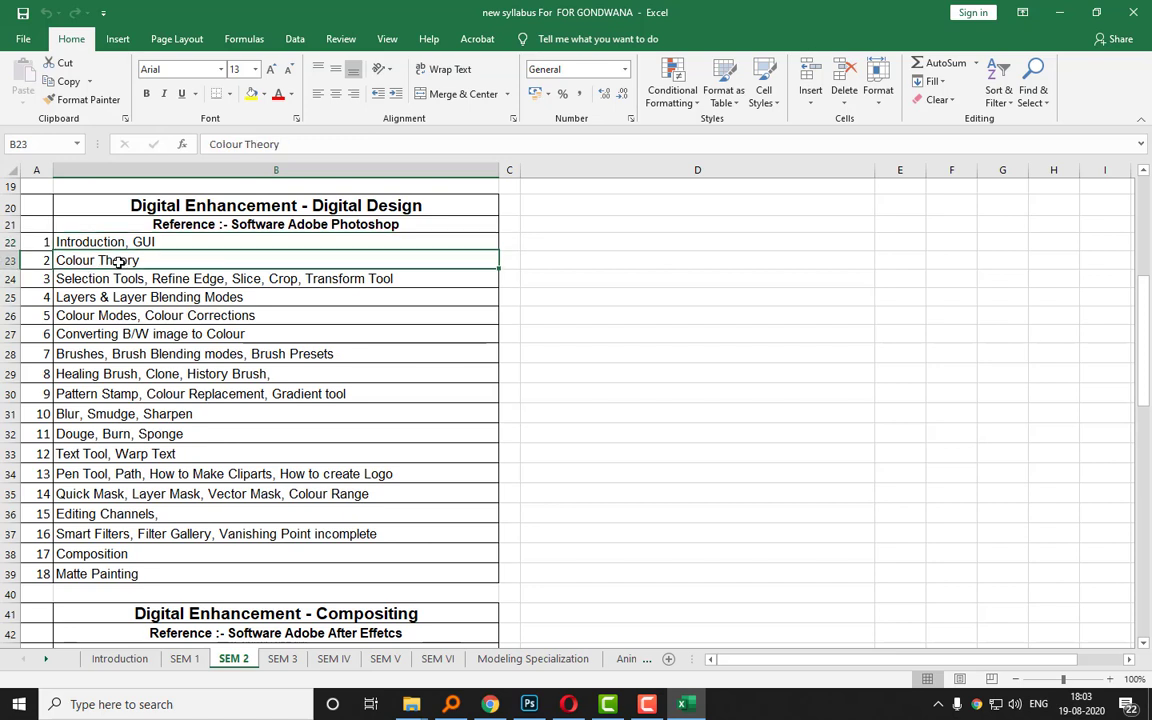
pyautogui.moveTo(139, 243); pyautogui.dragTo(127, 571)
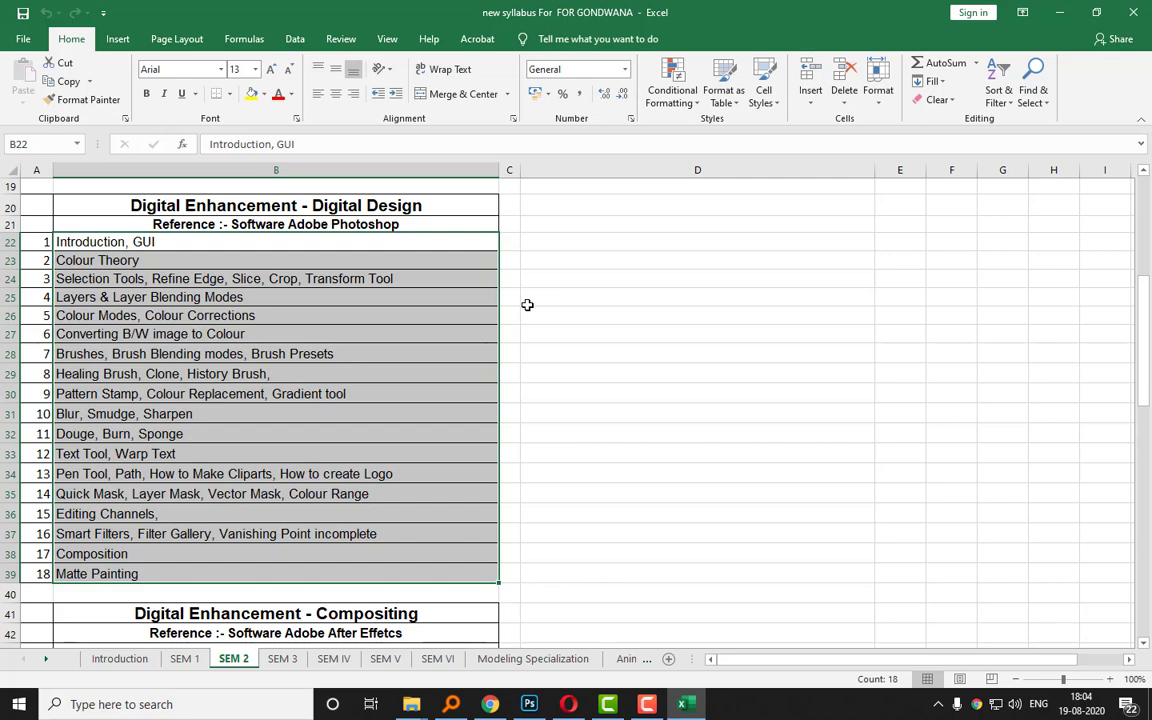
# Switch to the Google Meet call and present the entire screen to the participants.
pyautogui.click(1069, 17)
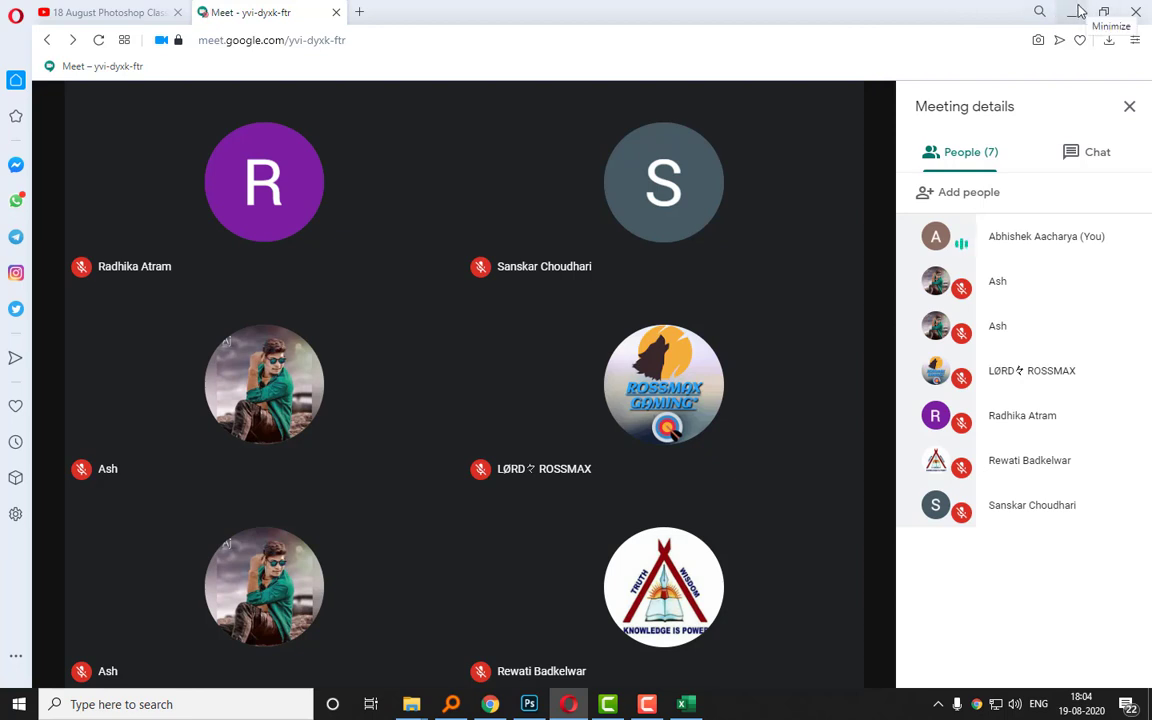
pyautogui.click(772, 660)
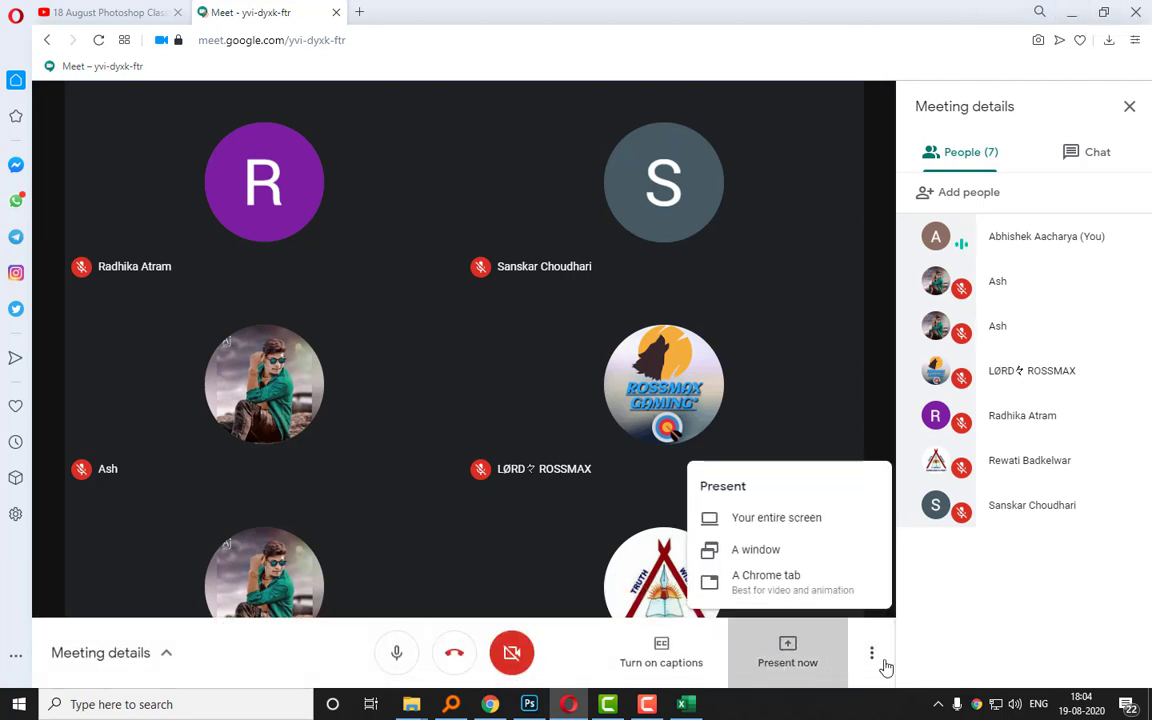
pyautogui.click(753, 509)
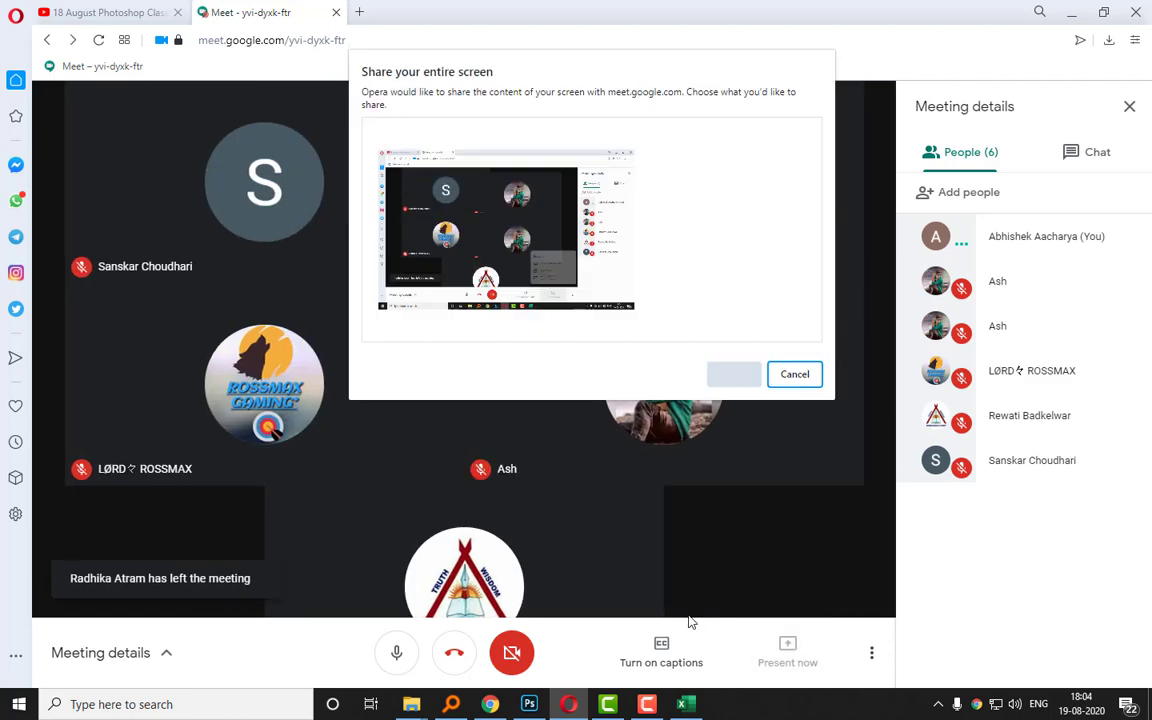
pyautogui.click(445, 236)
pyautogui.click(734, 374)
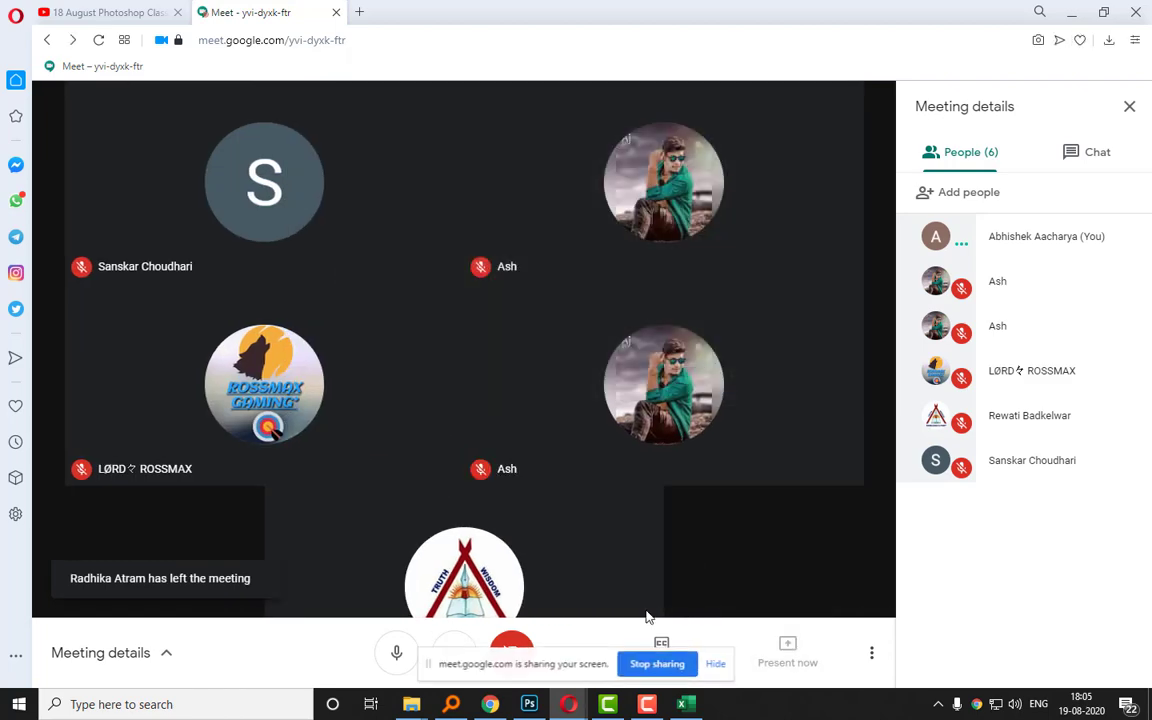
# Close the belarc search page, switch to Photoshop and hide the screen-sharing notice.
pyautogui.click(1069, 16)
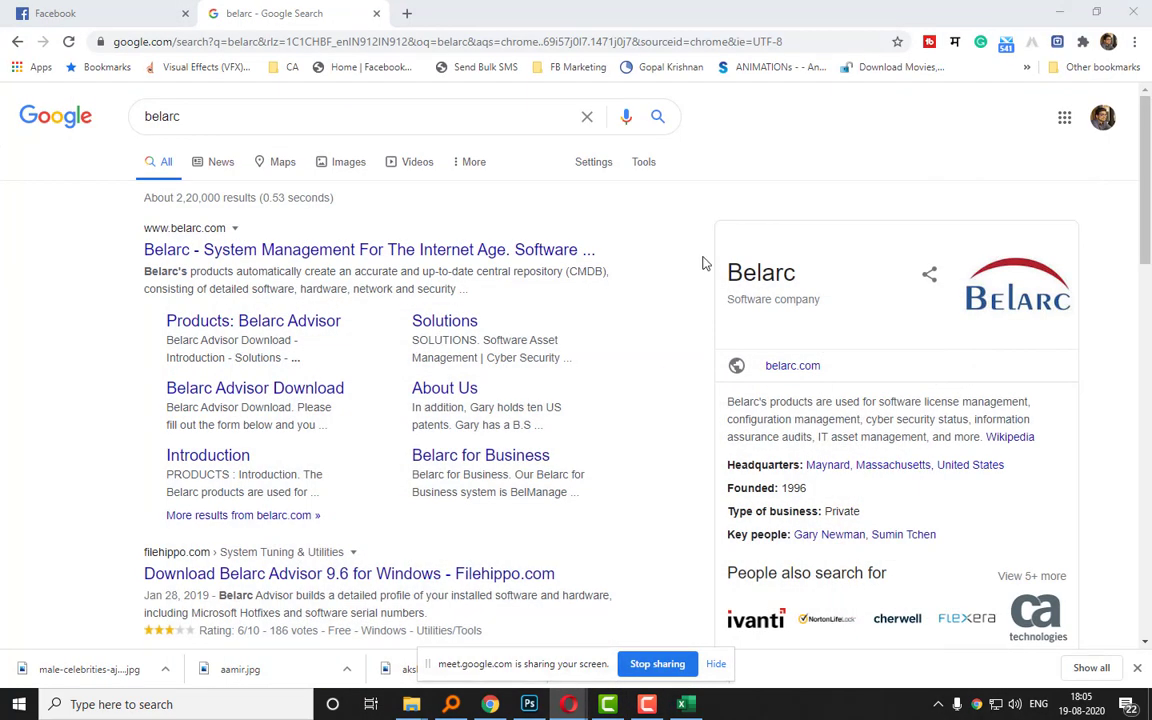
pyautogui.click(377, 14)
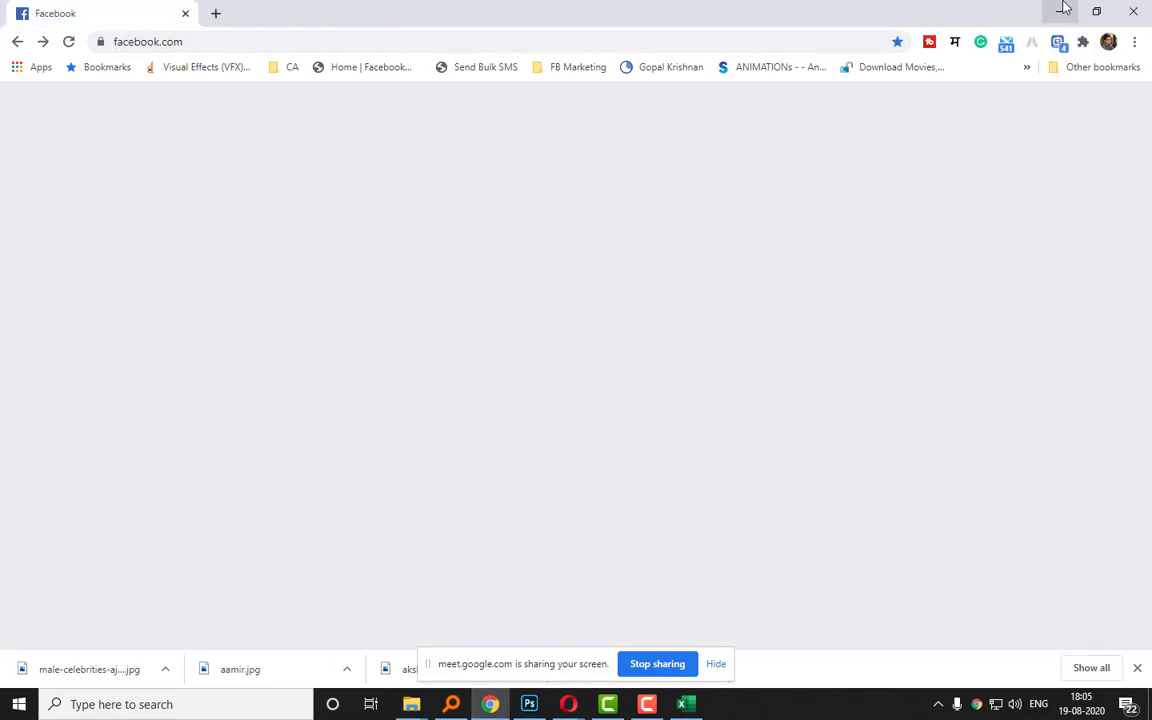
pyautogui.click(1064, 10)
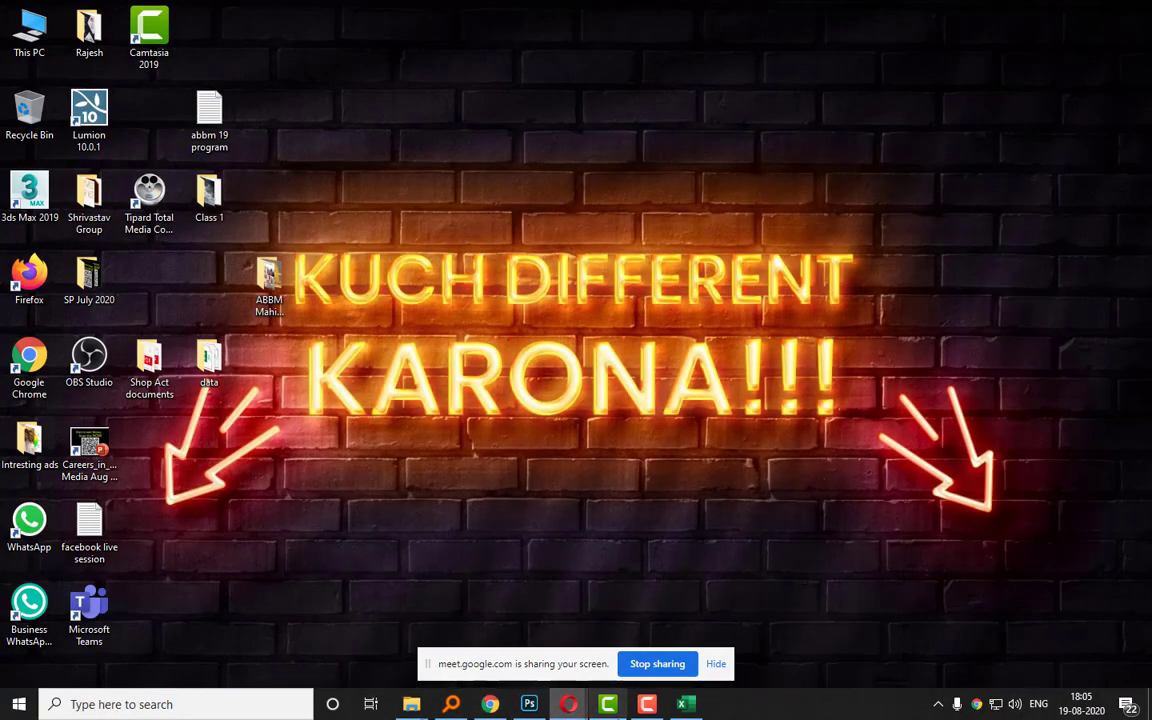
pyautogui.click(517, 635)
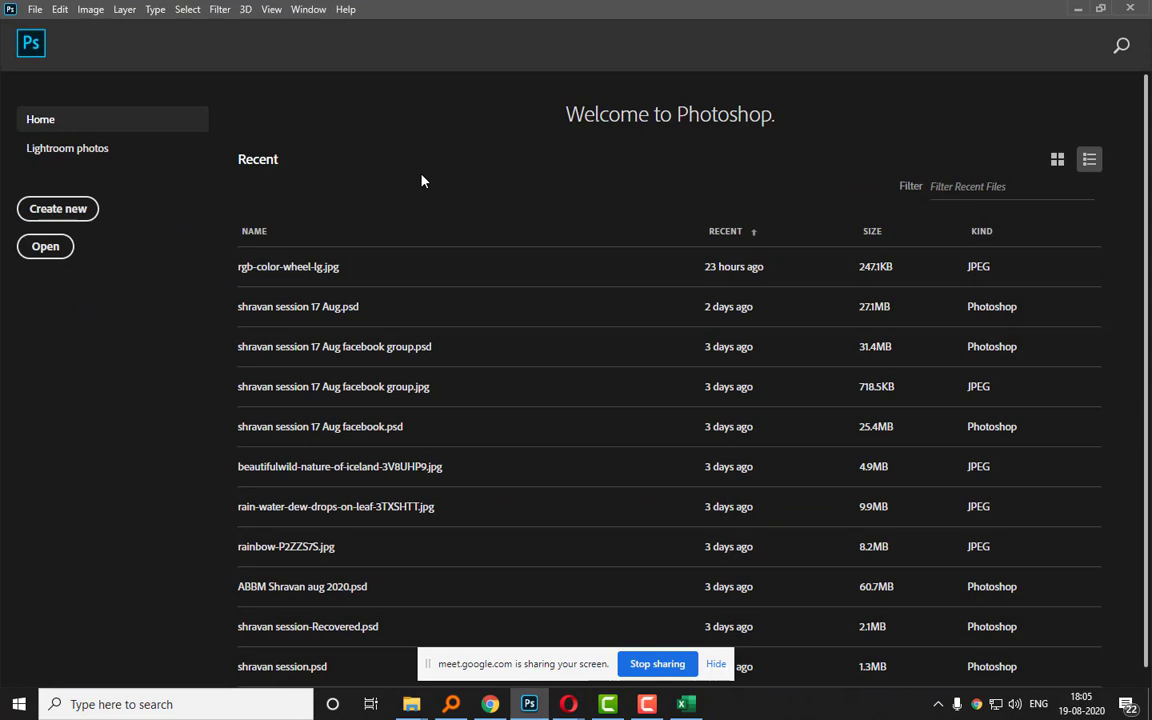
pyautogui.click(714, 663)
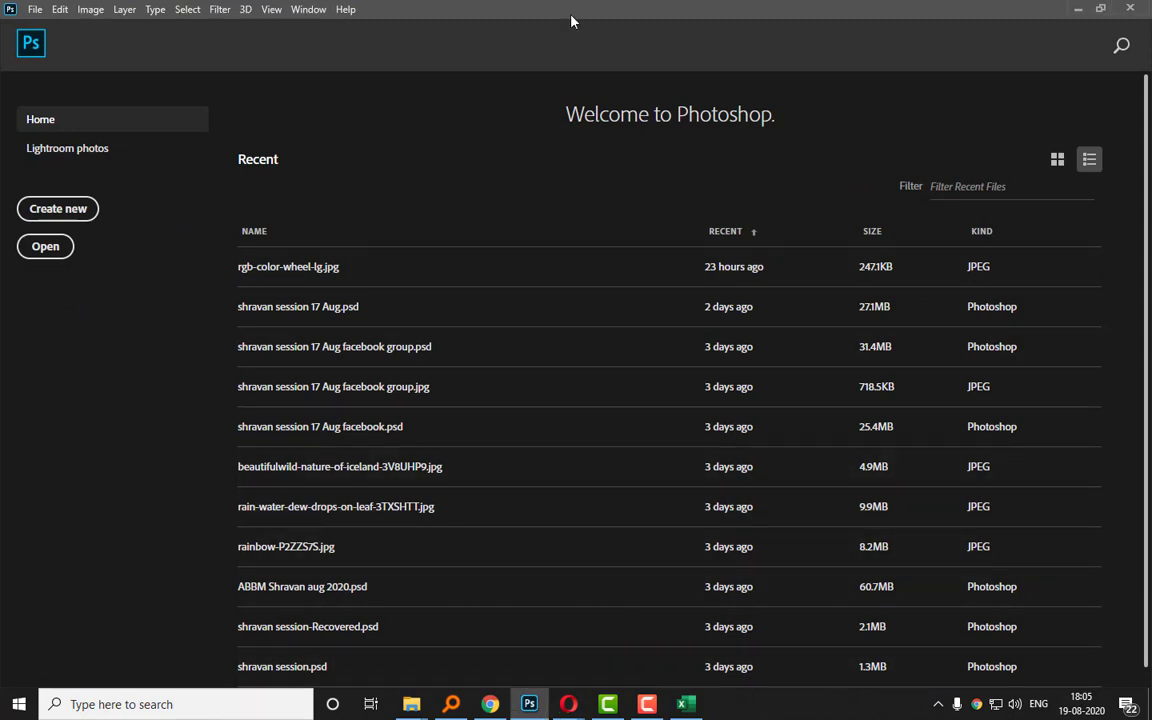
# Start a new document and examine the width and height settings of the HDTV 1080p preset.
pyautogui.click(35, 9)
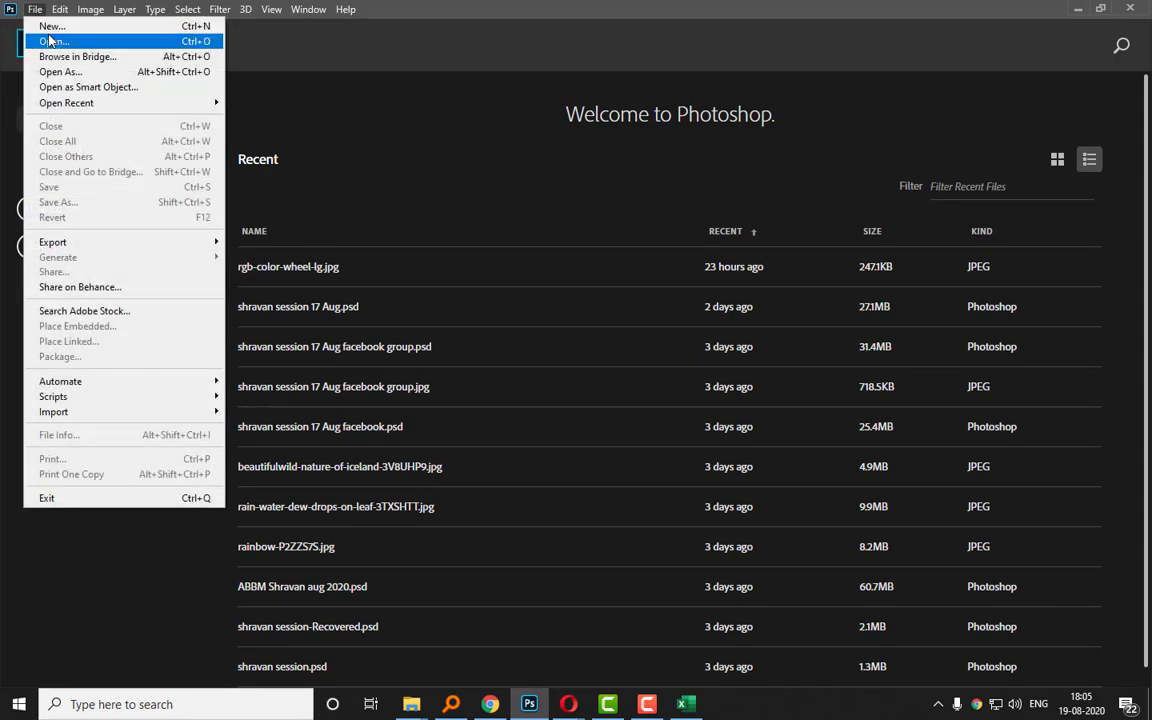
pyautogui.click(52, 28)
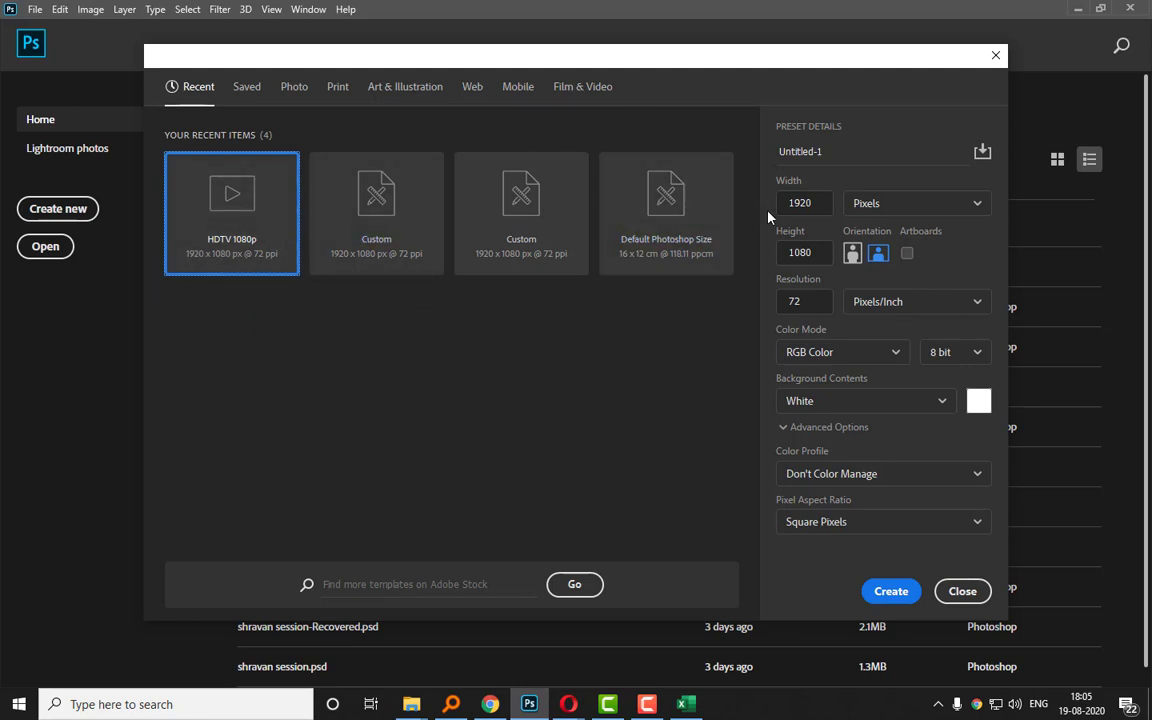
pyautogui.click(817, 199)
pyautogui.press('Tab')
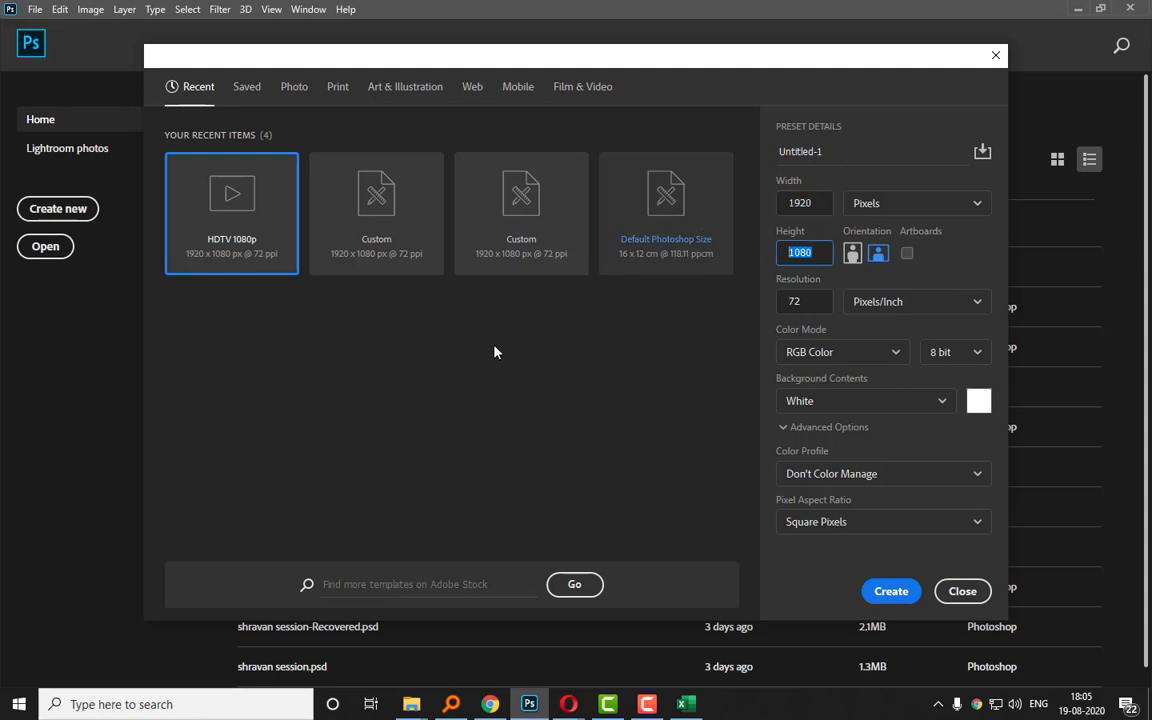
# Look through the blank document presets for Photo, Print, Art & Illustration and Web.
pyautogui.click(294, 87)
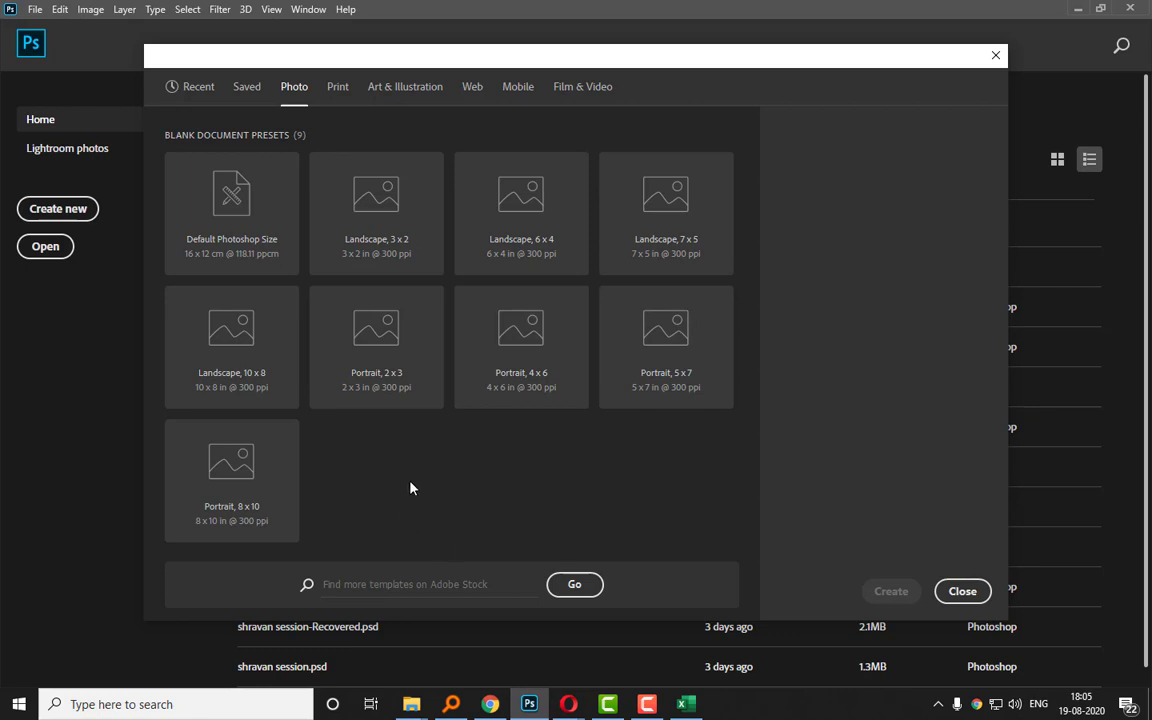
pyautogui.click(341, 91)
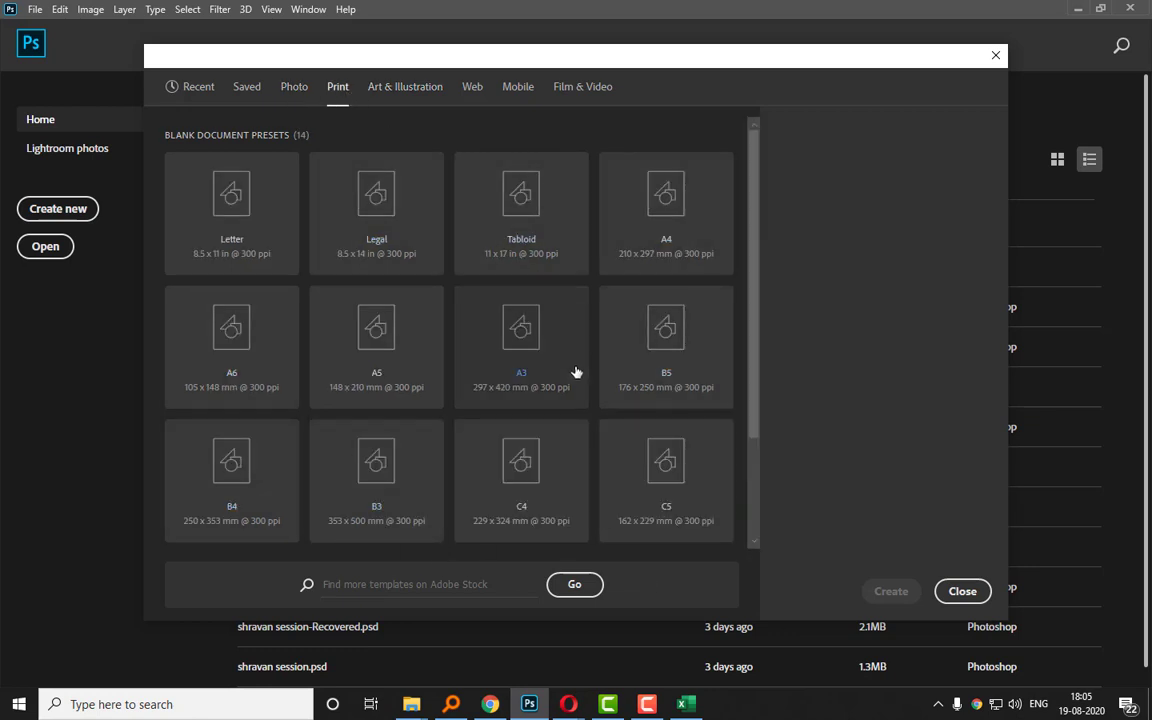
pyautogui.scroll(-2, 516, 397)
pyautogui.click(405, 86)
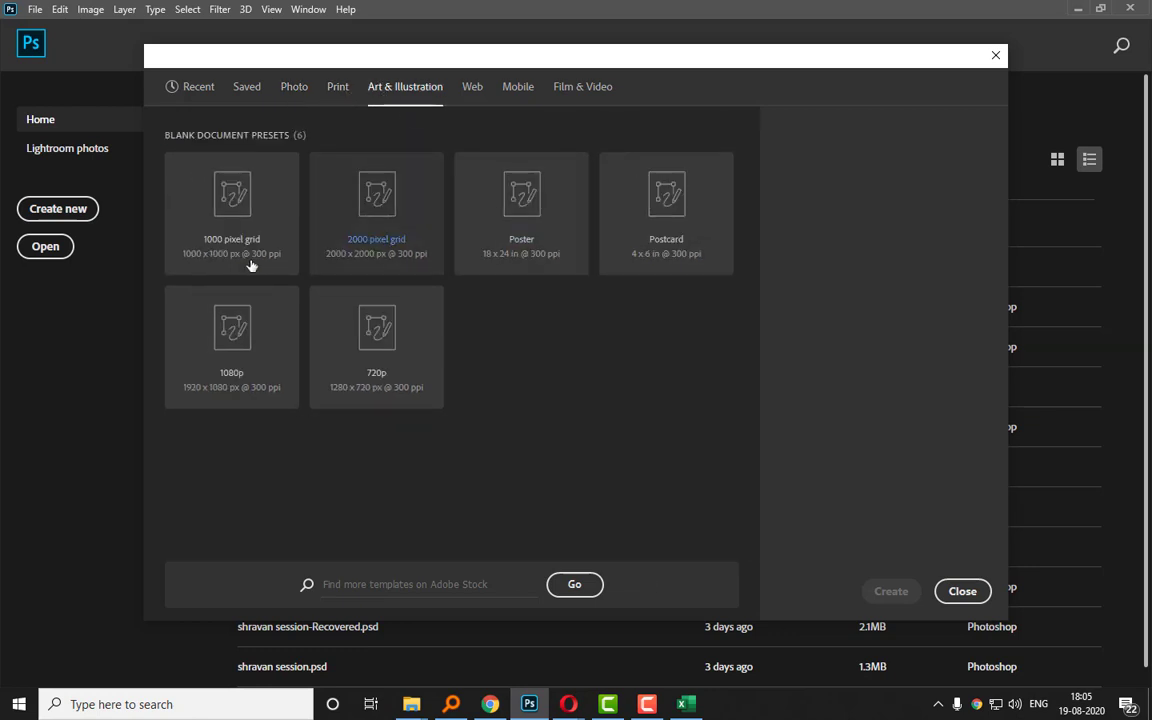
pyautogui.click(472, 87)
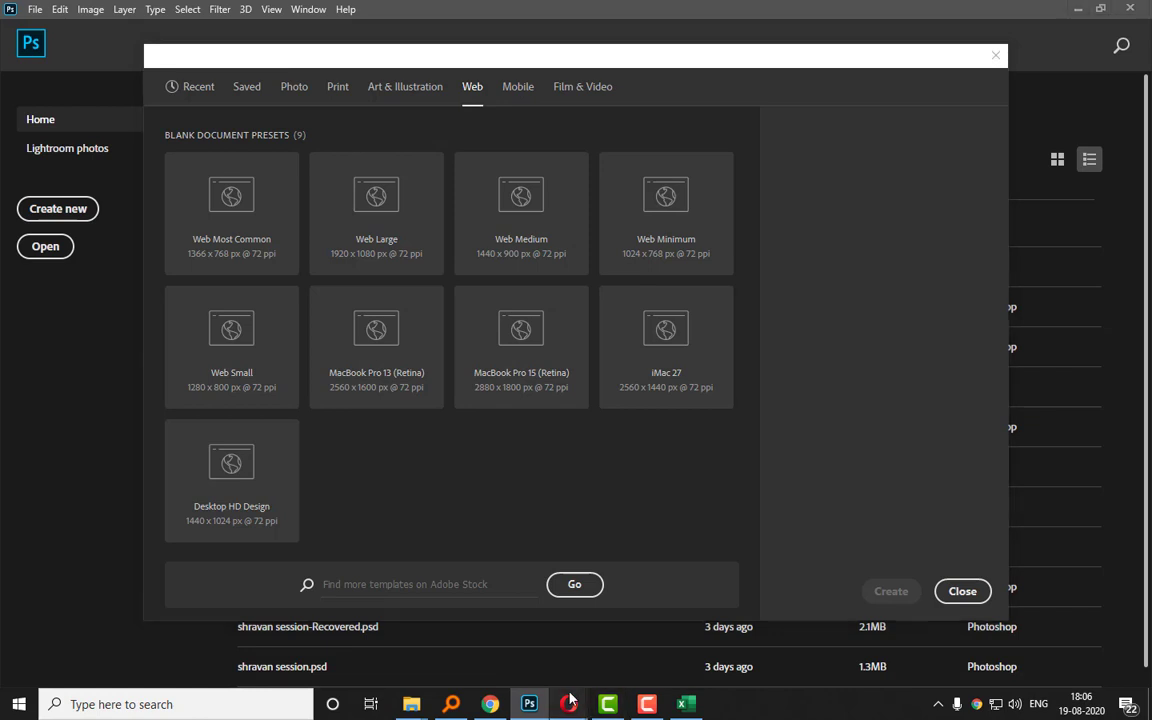
# Switch to the Google Meet call to turn on the camera, and return to Photoshop.
pyautogui.moveTo(568, 704)
pyautogui.click(498, 668)
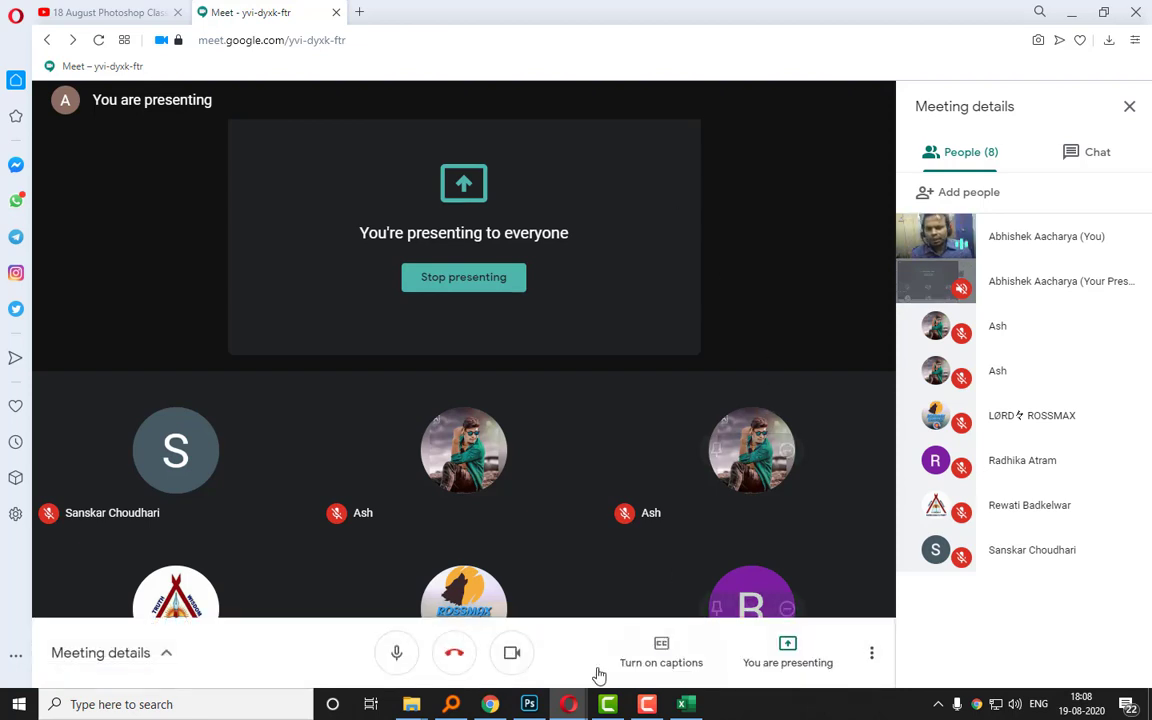
pyautogui.click(529, 704)
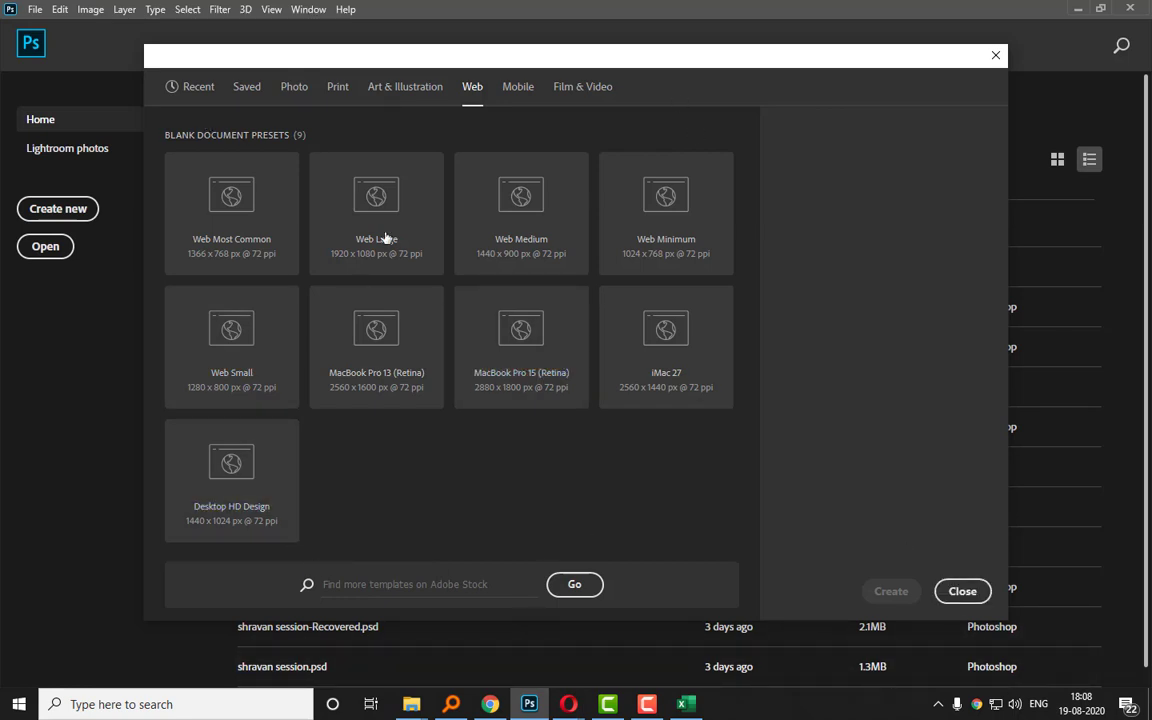
# Browse the Mobile and Film & Video presets and choose HDTV 1080p, 1920 x 1080 px at 72 ppi.
pyautogui.click(516, 88)
pyautogui.click(580, 90)
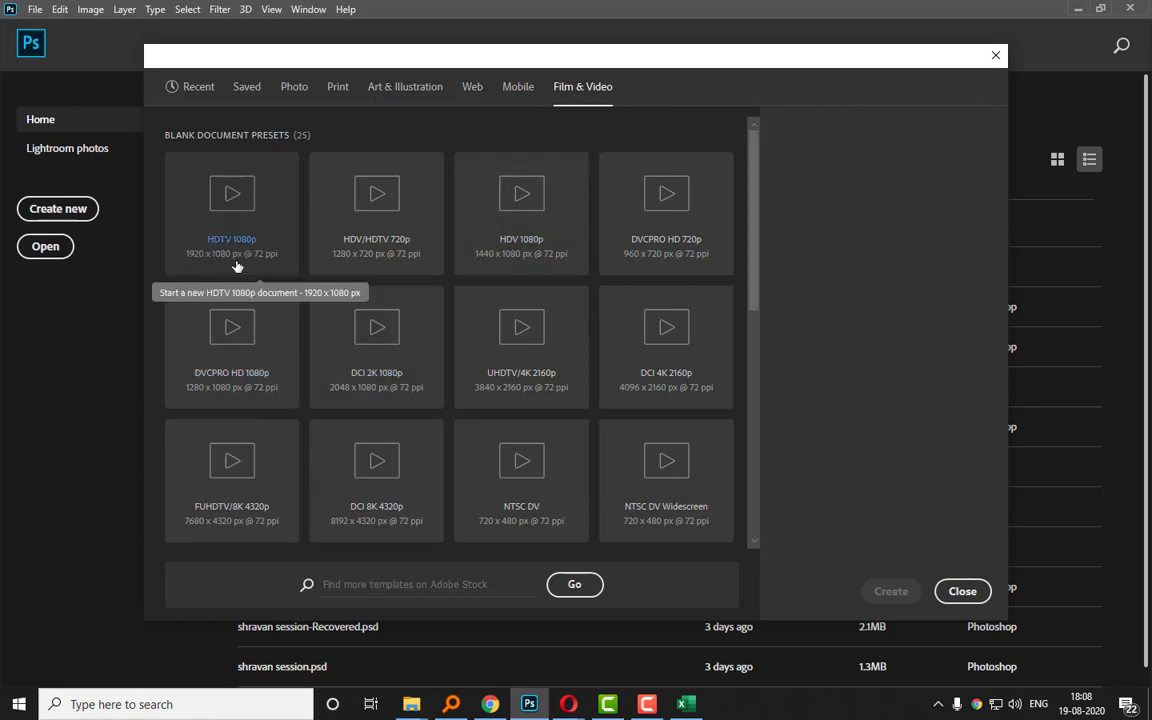
pyautogui.click(229, 203)
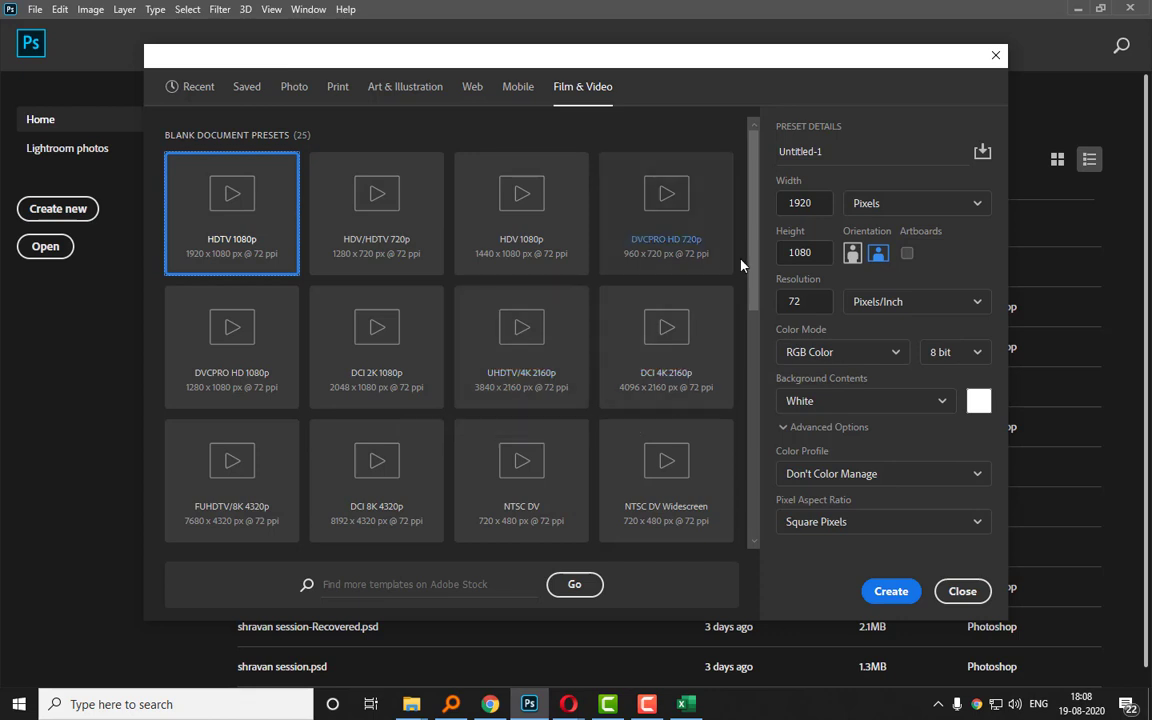
pyautogui.click(772, 253)
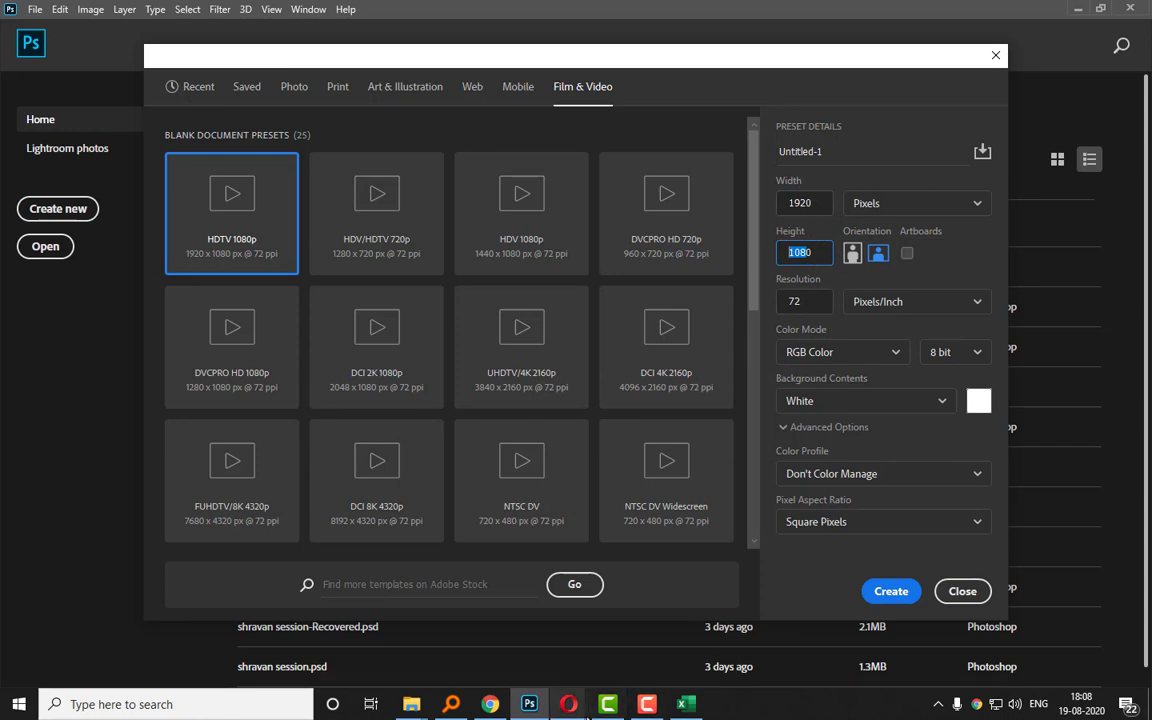
# Admit the waiting participant to the Google Meet call and return to Photoshop.
pyautogui.moveTo(568, 704)
pyautogui.click(531, 655)
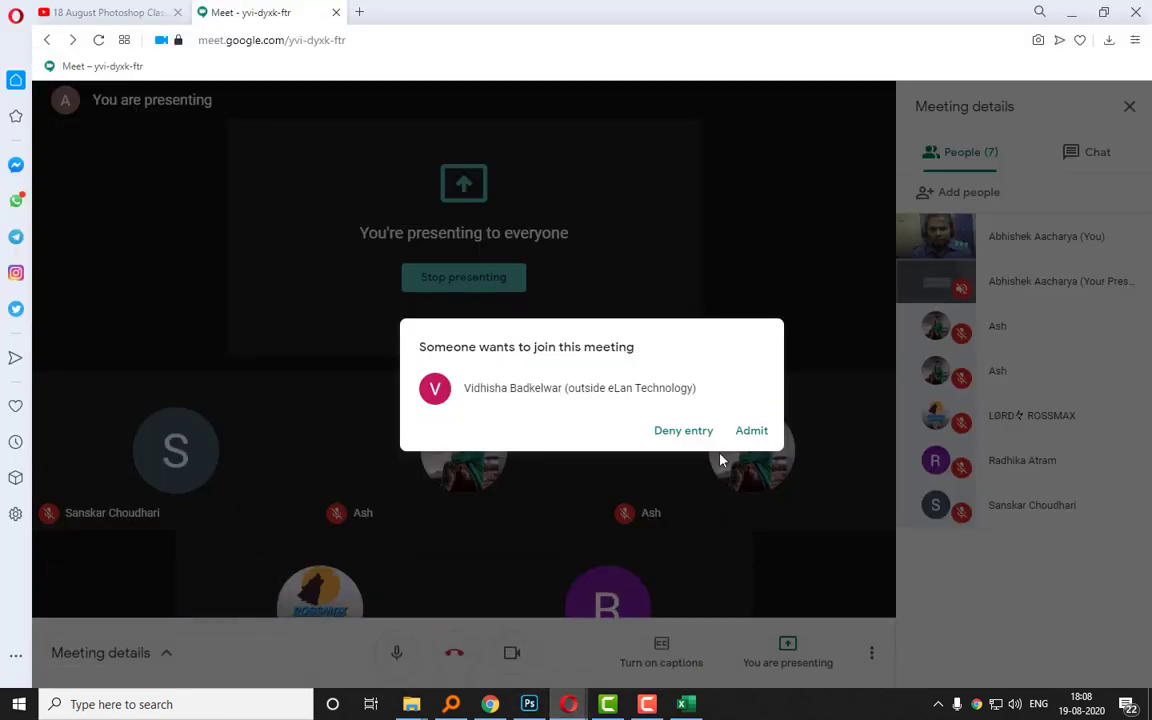
pyautogui.click(748, 432)
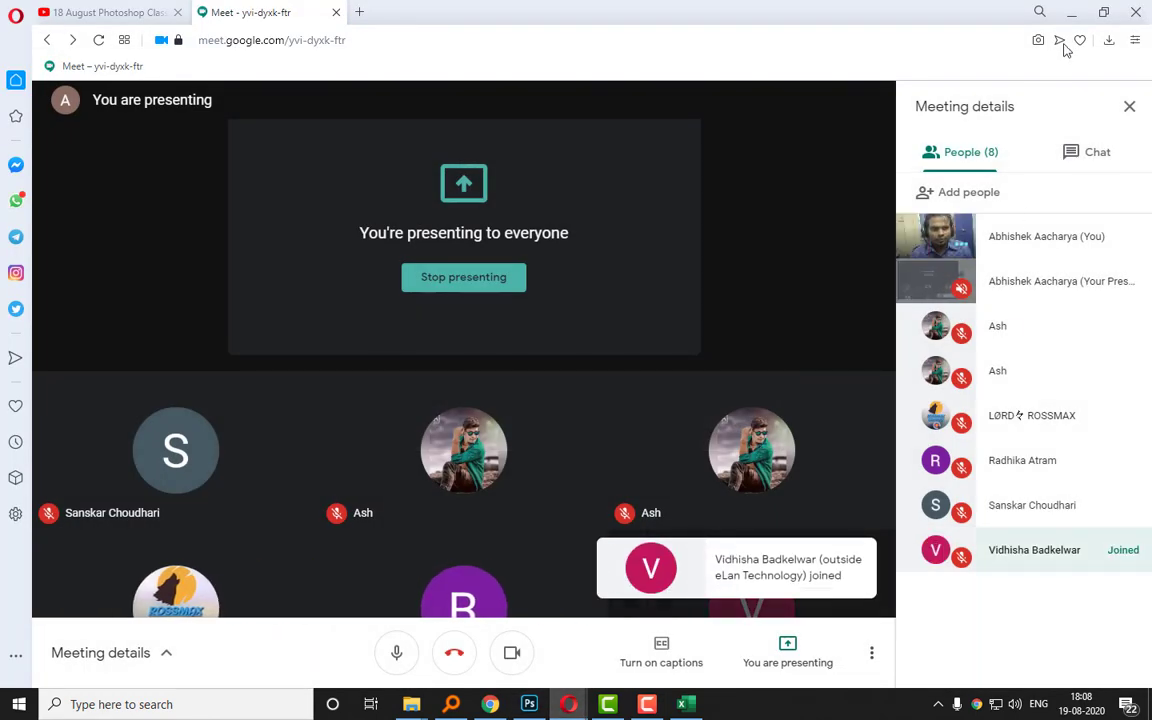
pyautogui.click(1071, 12)
# Review the resolution, color mode and background options, and create the document with 72 pixels/inch, RGB Color and a white background.
pyautogui.press('Tab')
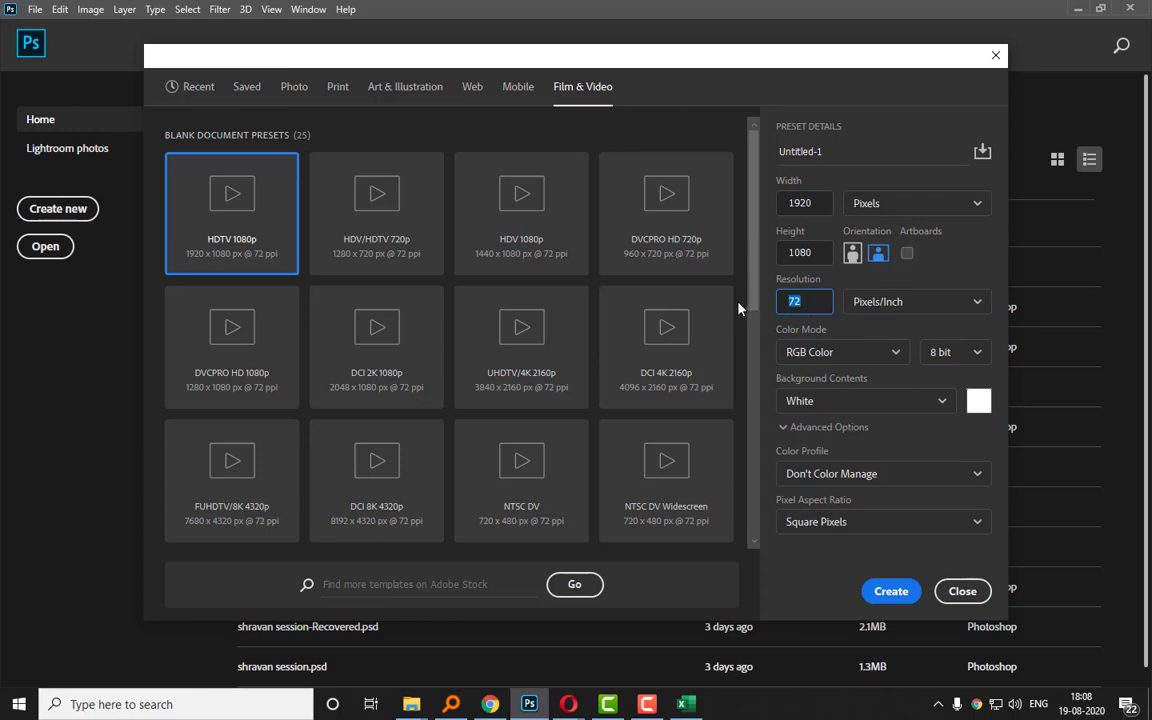
pyautogui.click(838, 357)
pyautogui.click(891, 334)
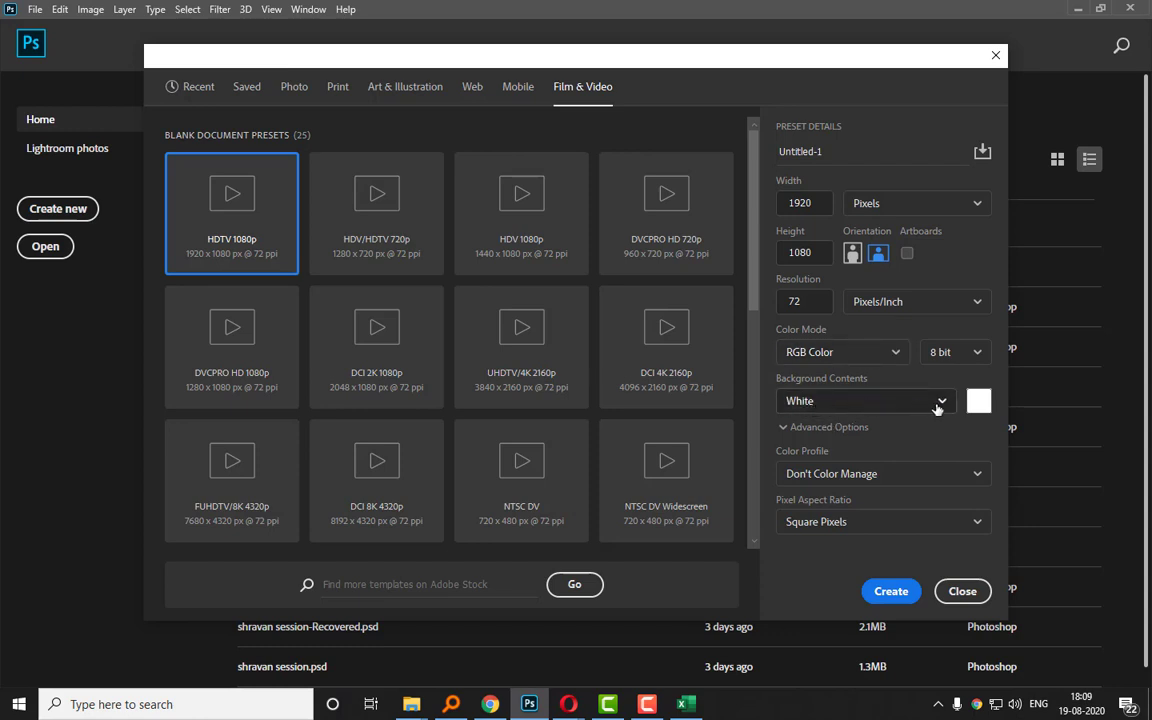
pyautogui.click(897, 404)
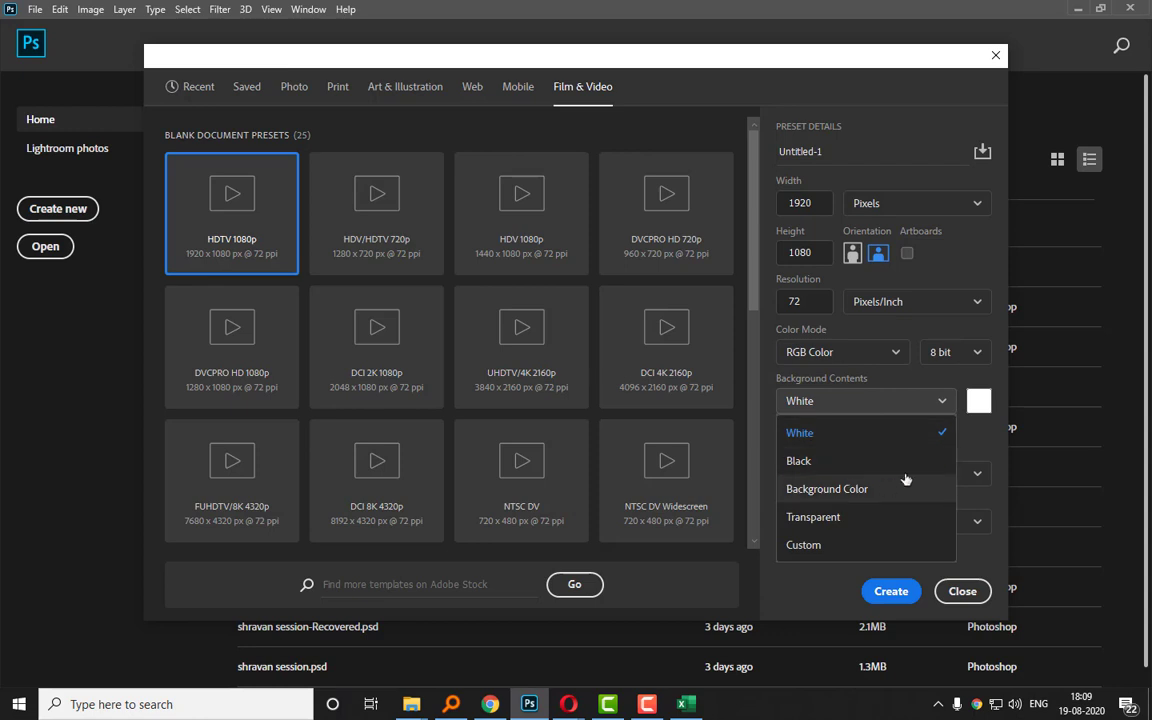
pyautogui.click(972, 500)
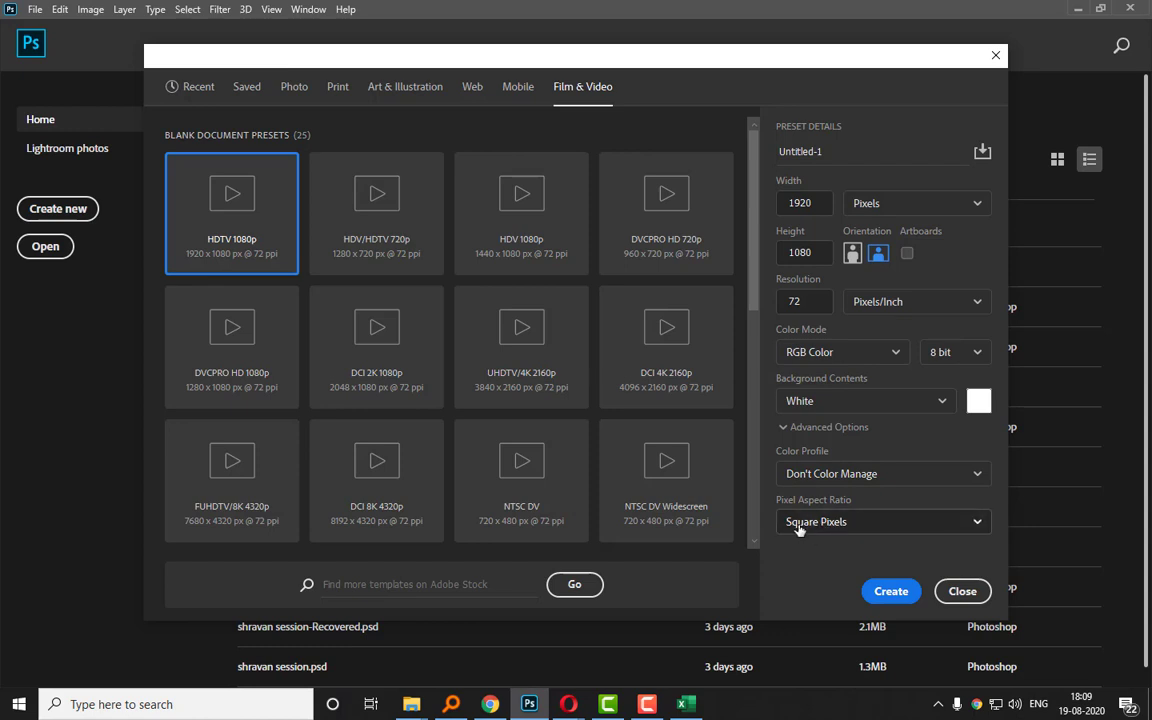
pyautogui.click(889, 594)
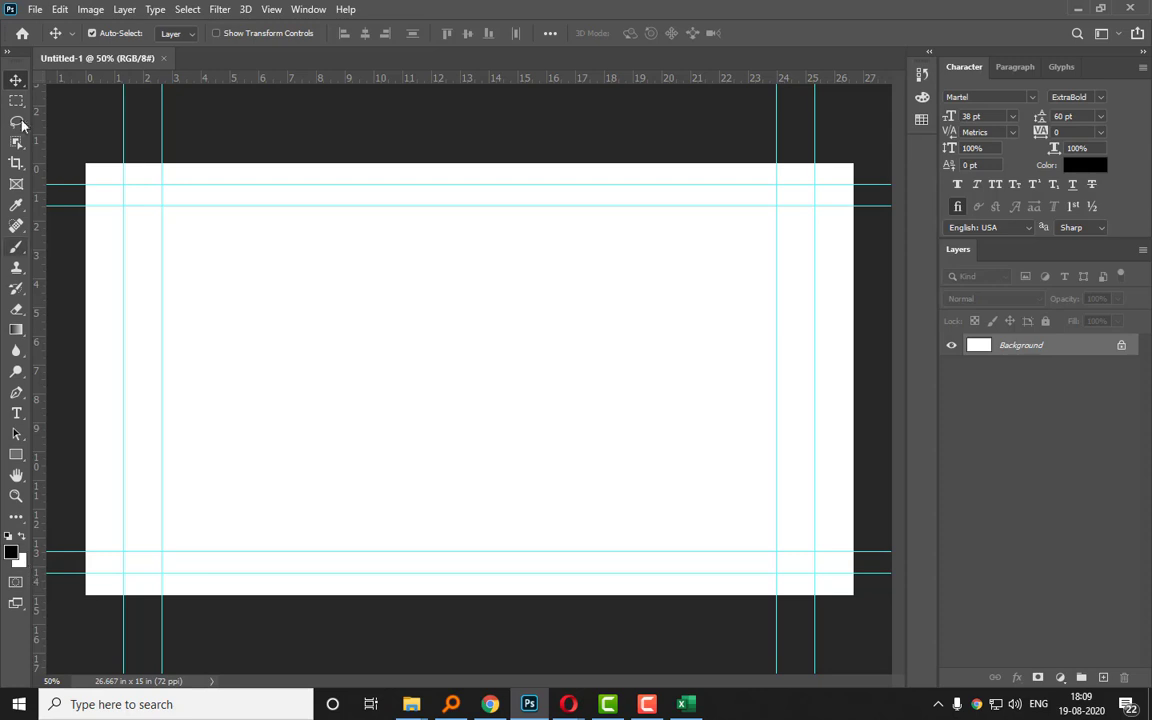
pyautogui.click(44, 10)
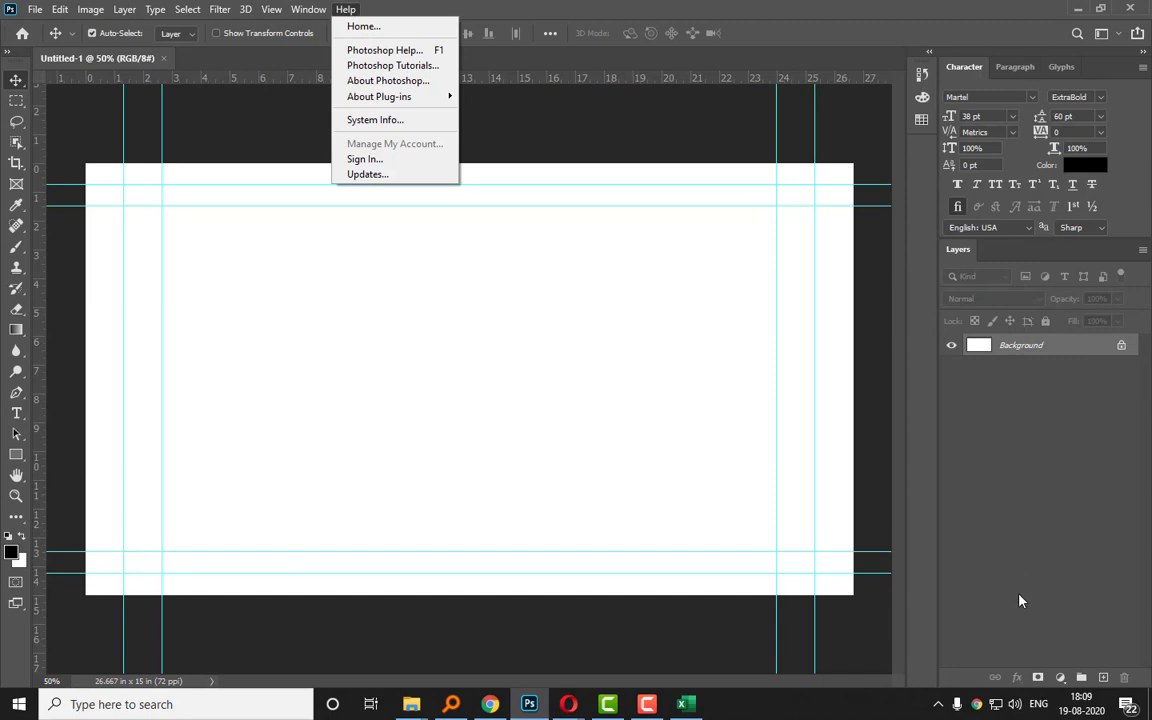
# Switch from the Graphic and Web workspace to Essentials (Default).
pyautogui.click(762, 7)
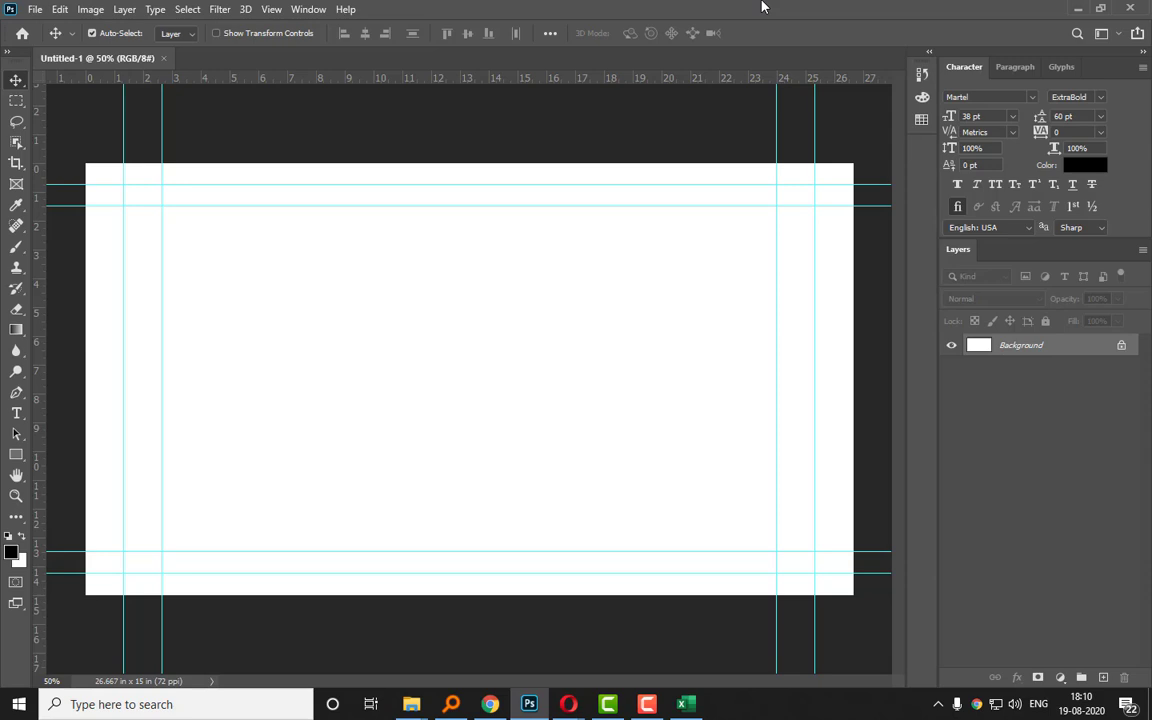
pyautogui.click(304, 10)
pyautogui.moveTo(315, 45)
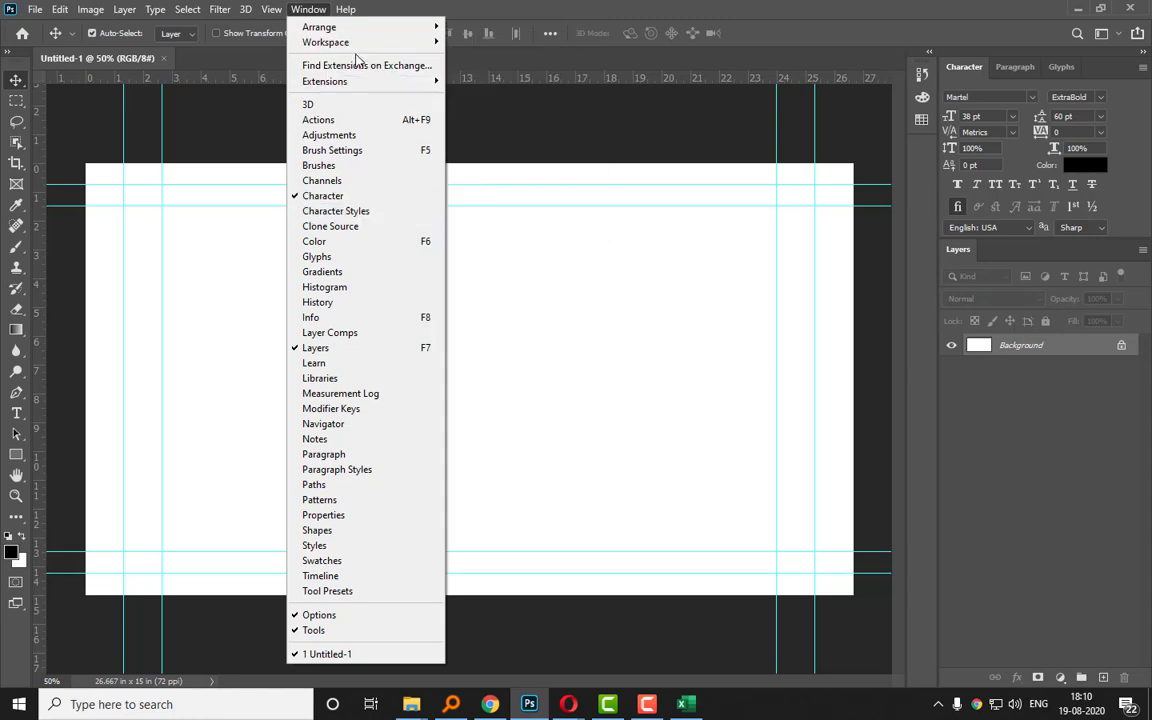
pyautogui.moveTo(350, 42)
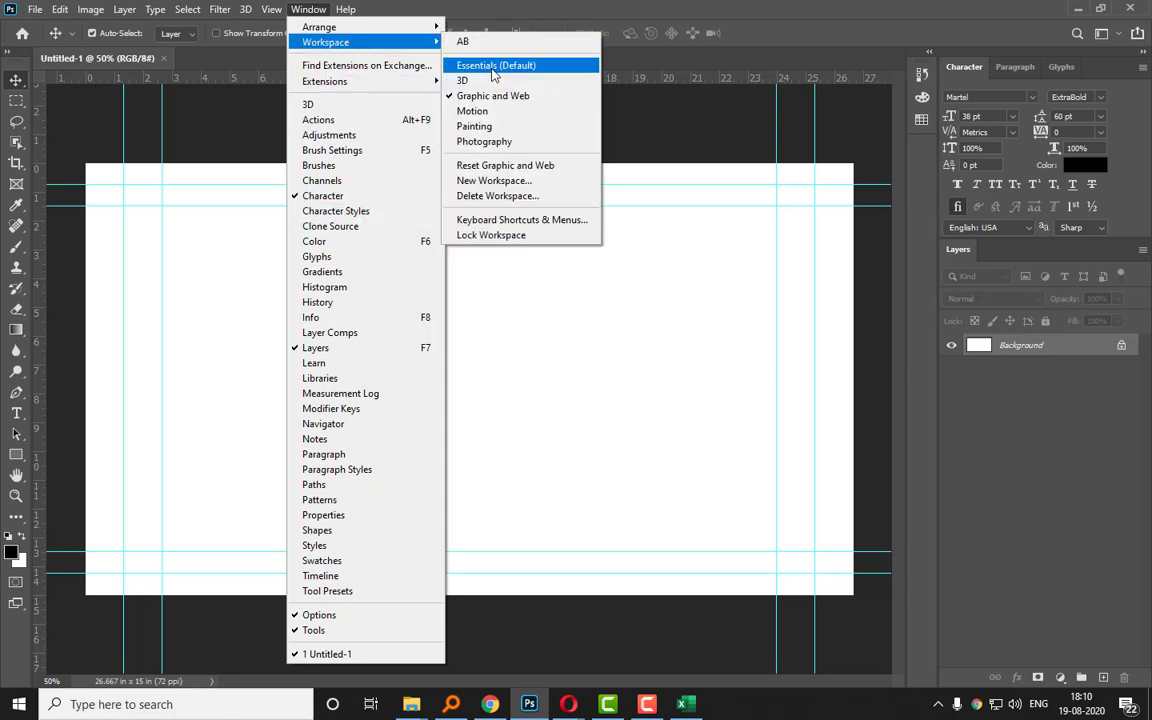
pyautogui.click(492, 66)
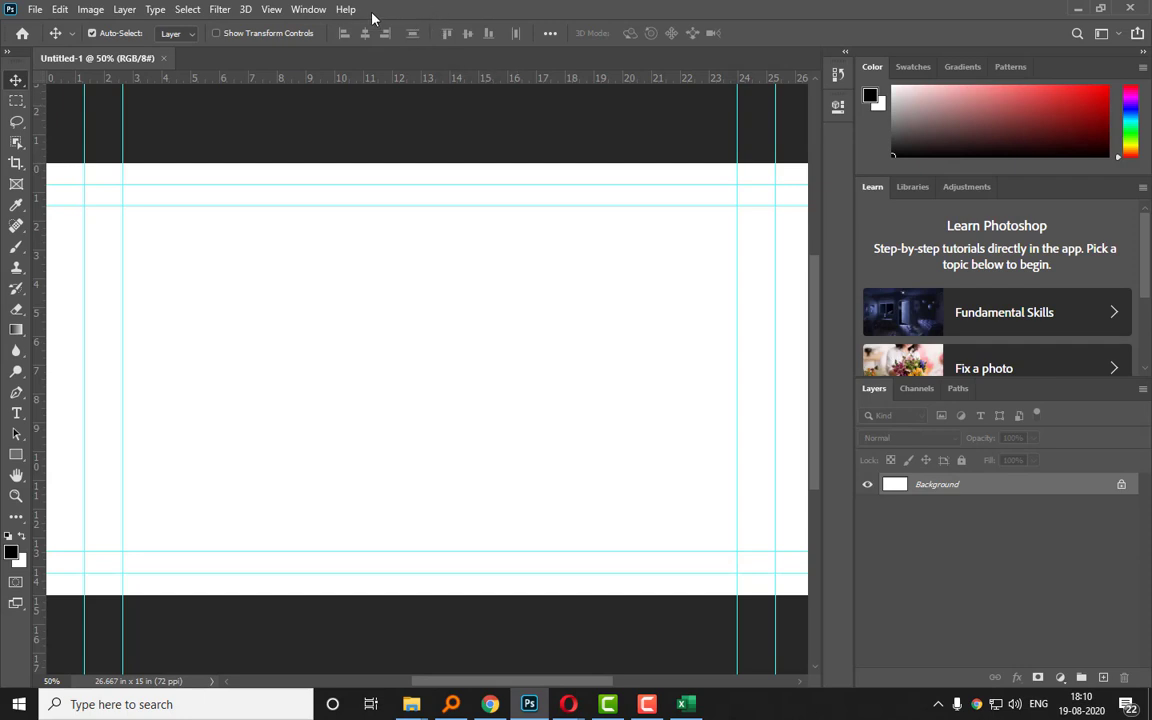
# Show the Painting workspace's panel layout, followed by the Photography workspace's.
pyautogui.click(308, 9)
pyautogui.moveTo(344, 49)
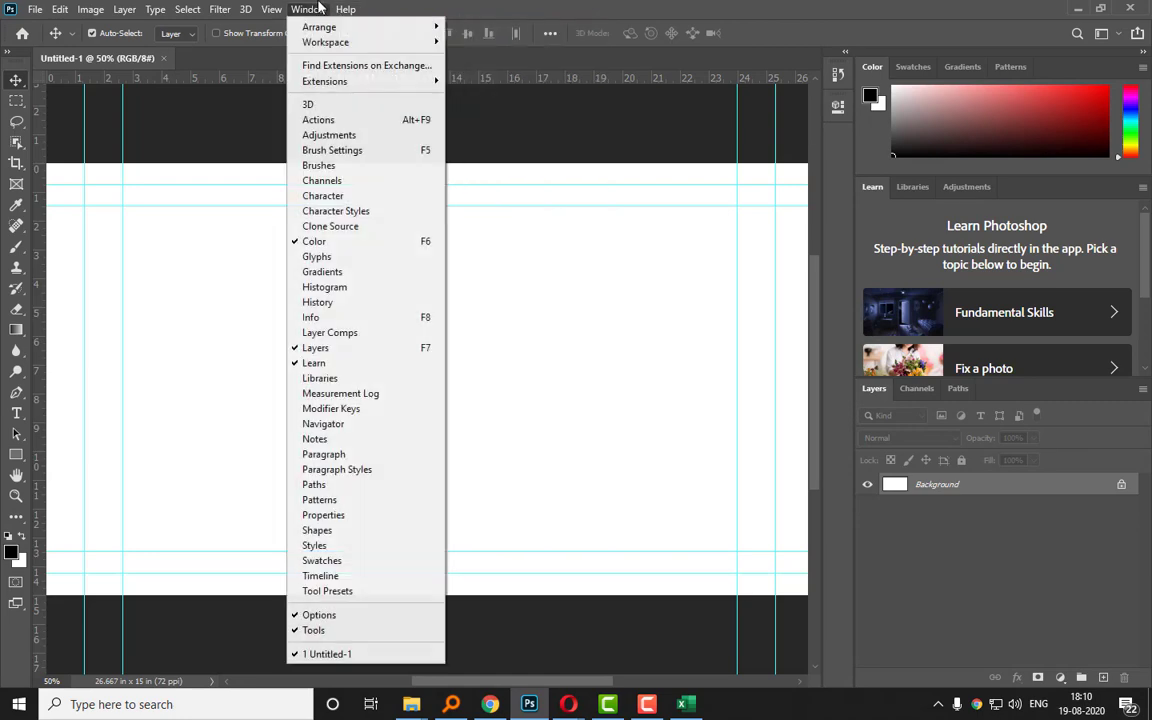
pyautogui.click(512, 133)
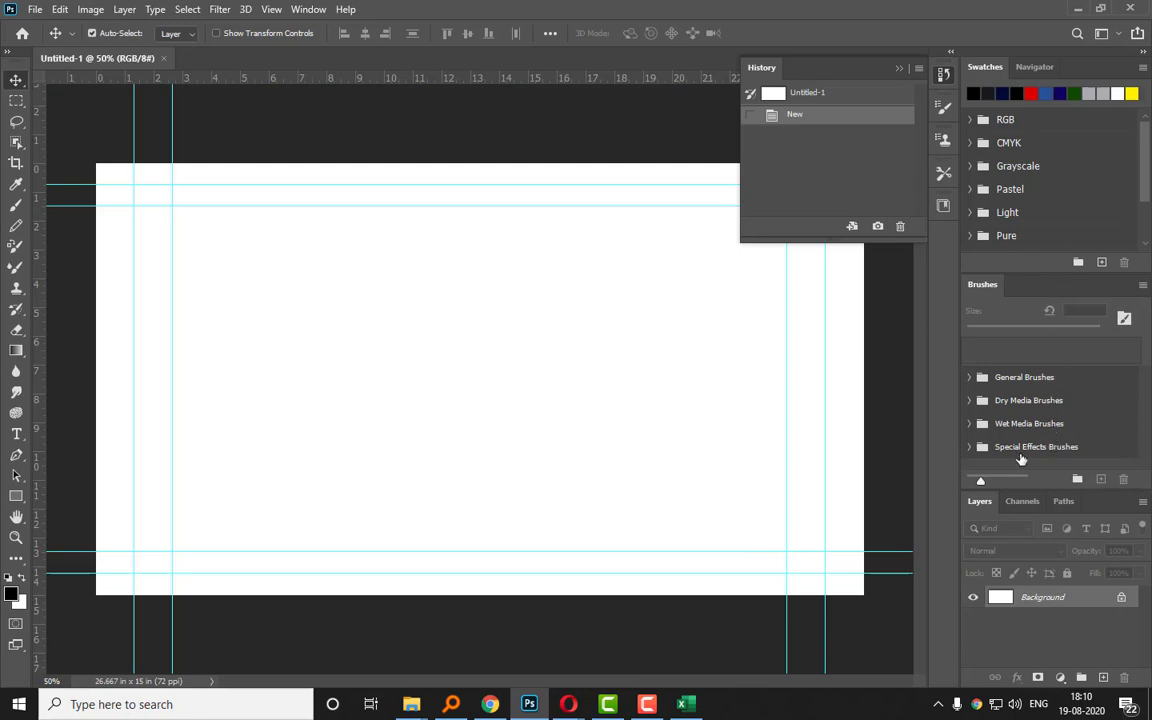
pyautogui.click(310, 9)
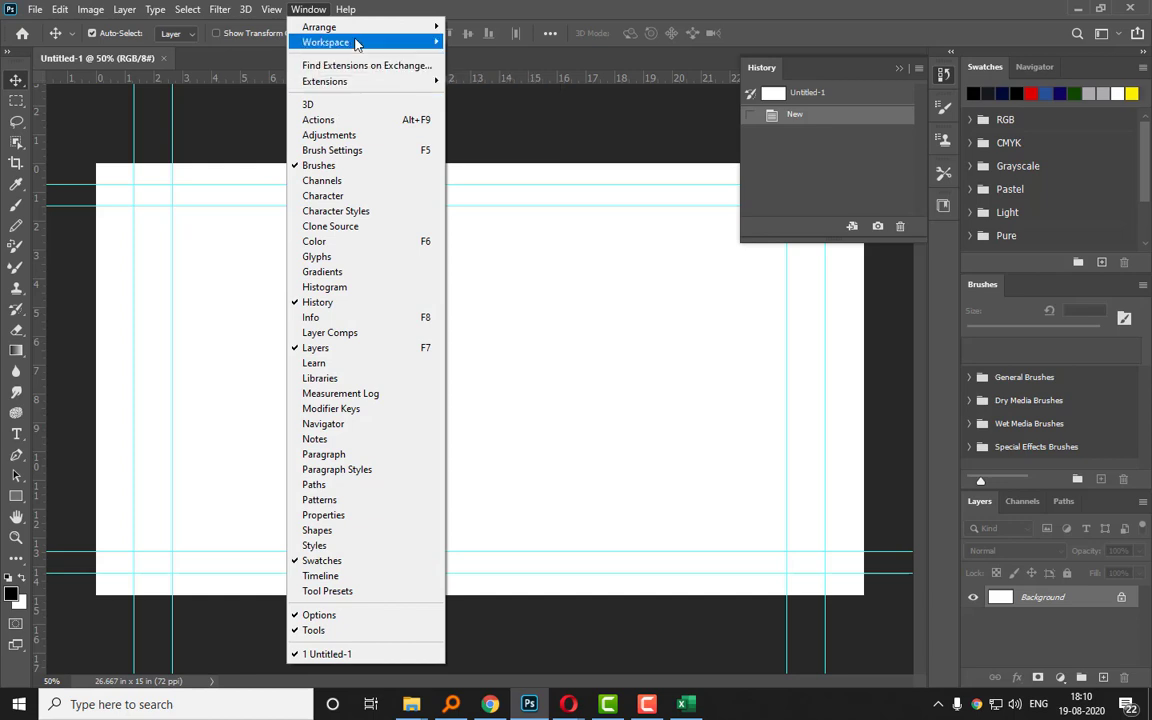
pyautogui.moveTo(356, 42)
pyautogui.click(498, 142)
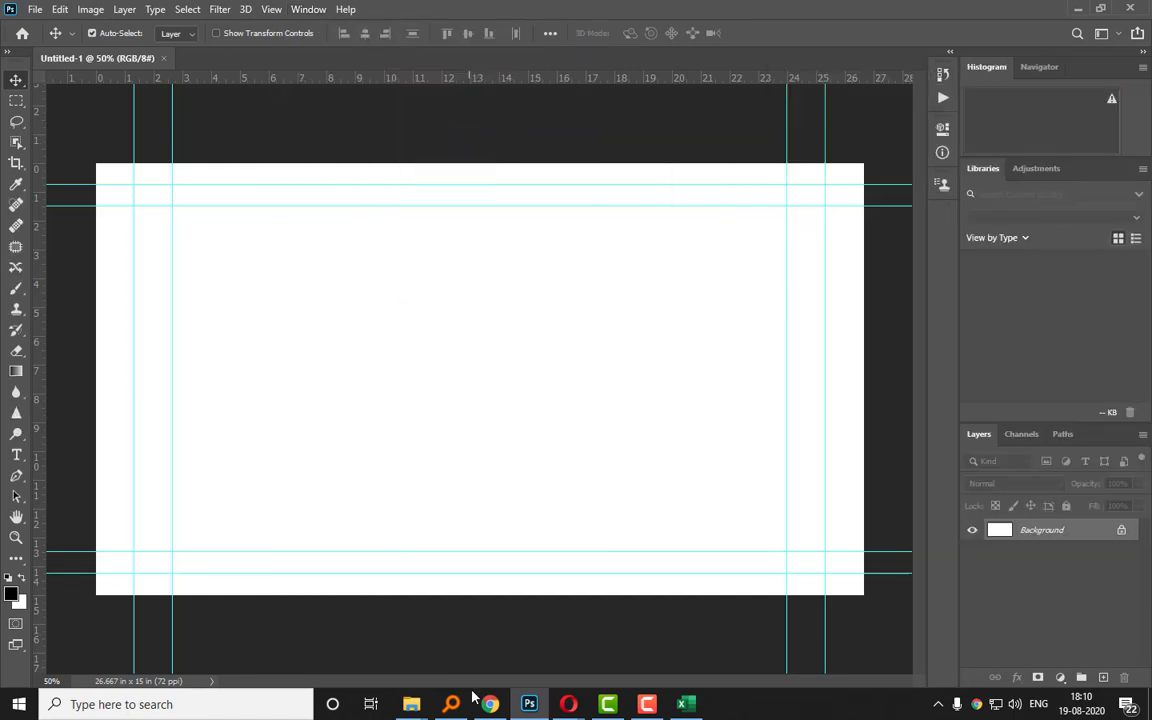
# Check the participant list in the Google Meet call and return to Photoshop.
pyautogui.moveTo(568, 703)
pyautogui.click(533, 672)
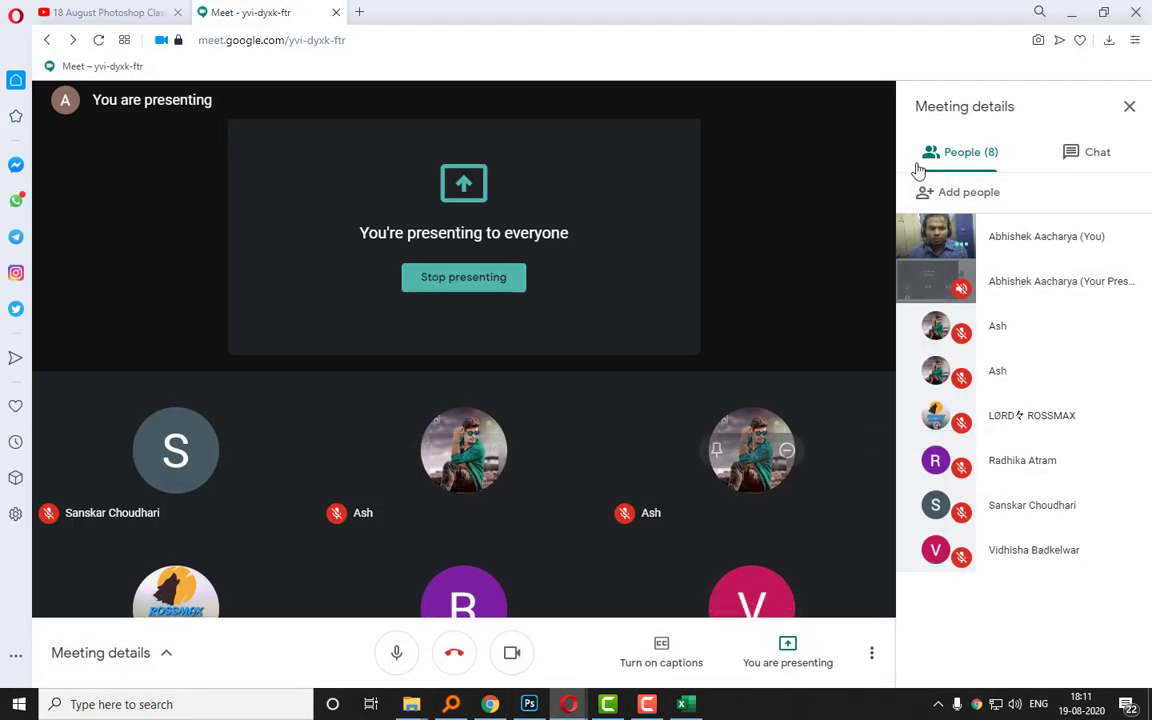
pyautogui.click(1069, 14)
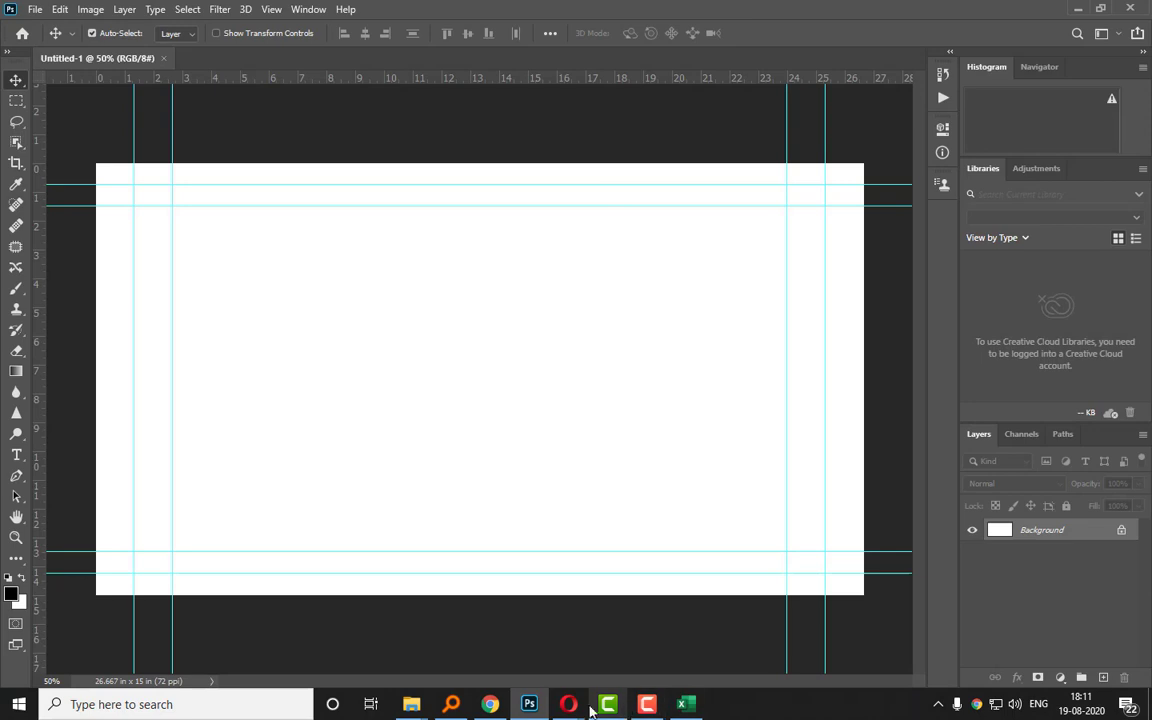
# Switch to the custom AB workspace and bring the Layers panel in front of Channels.
pyautogui.click(309, 9)
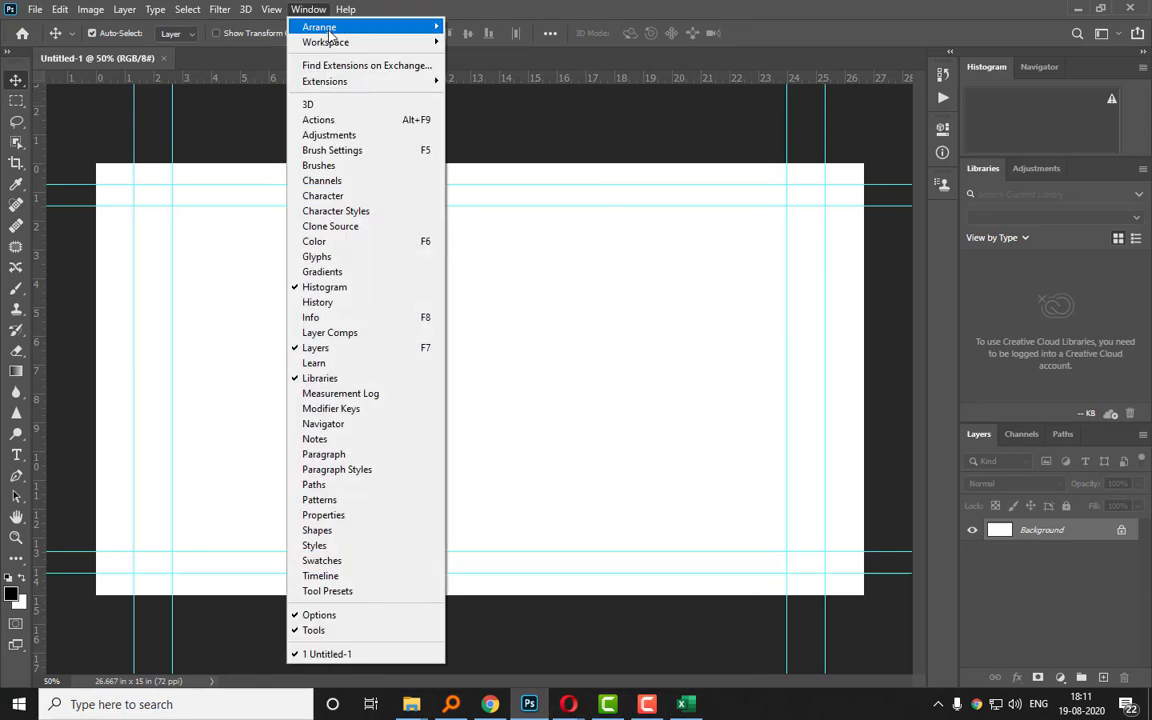
pyautogui.moveTo(325, 42)
pyautogui.click(471, 42)
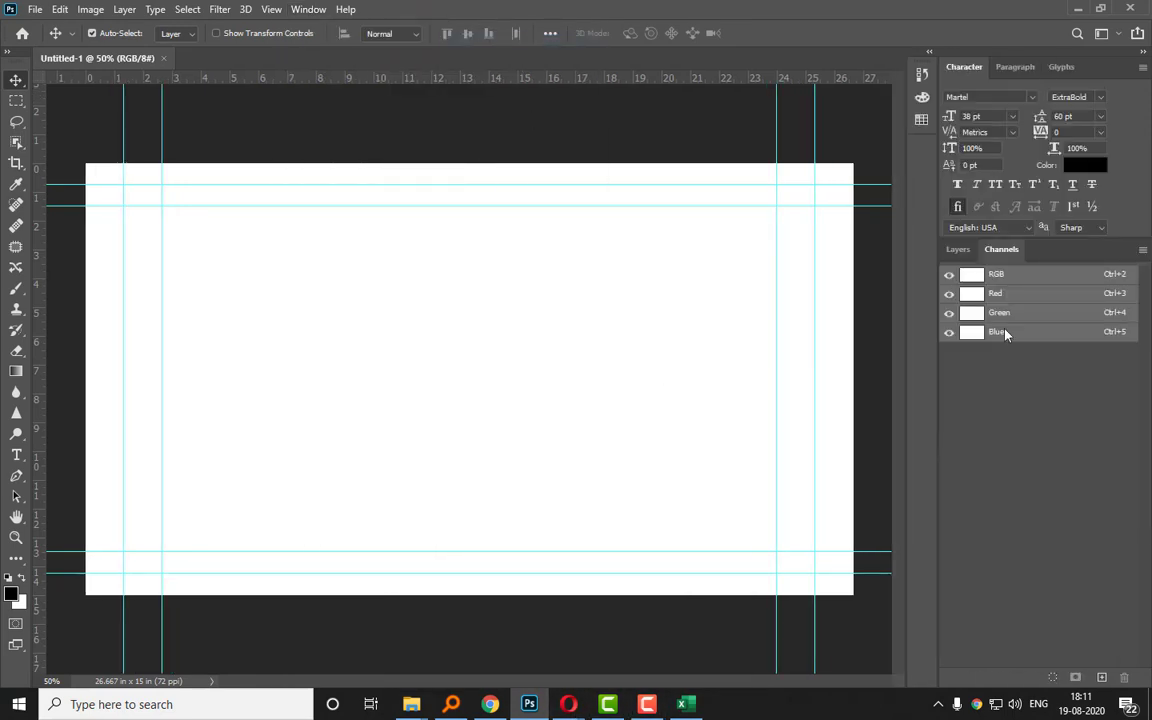
pyautogui.click(957, 250)
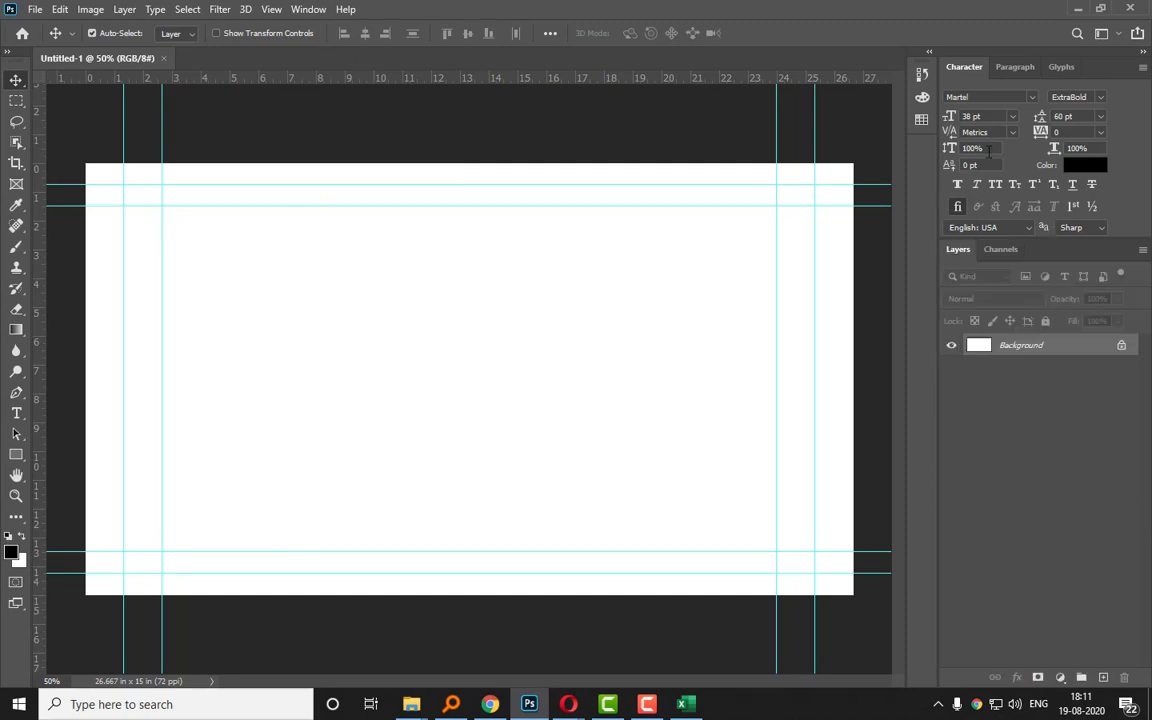
# Add the Navigator and Brushes panels to the current workspace.
pyautogui.click(310, 11)
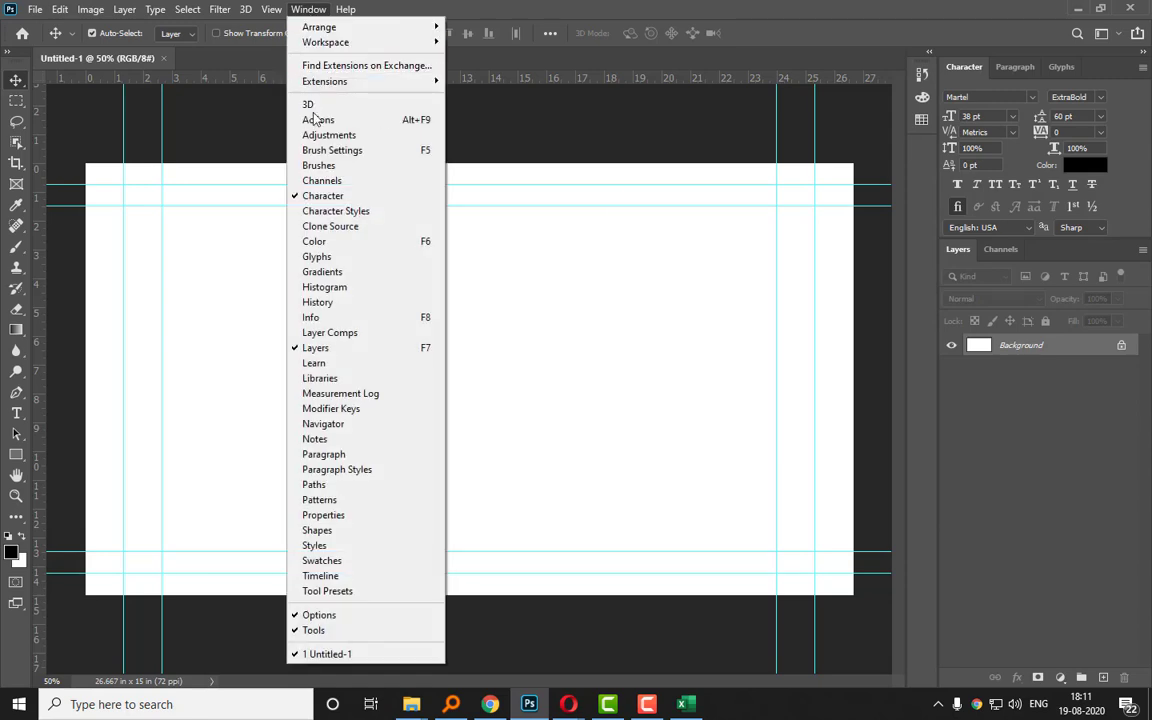
pyautogui.click(326, 425)
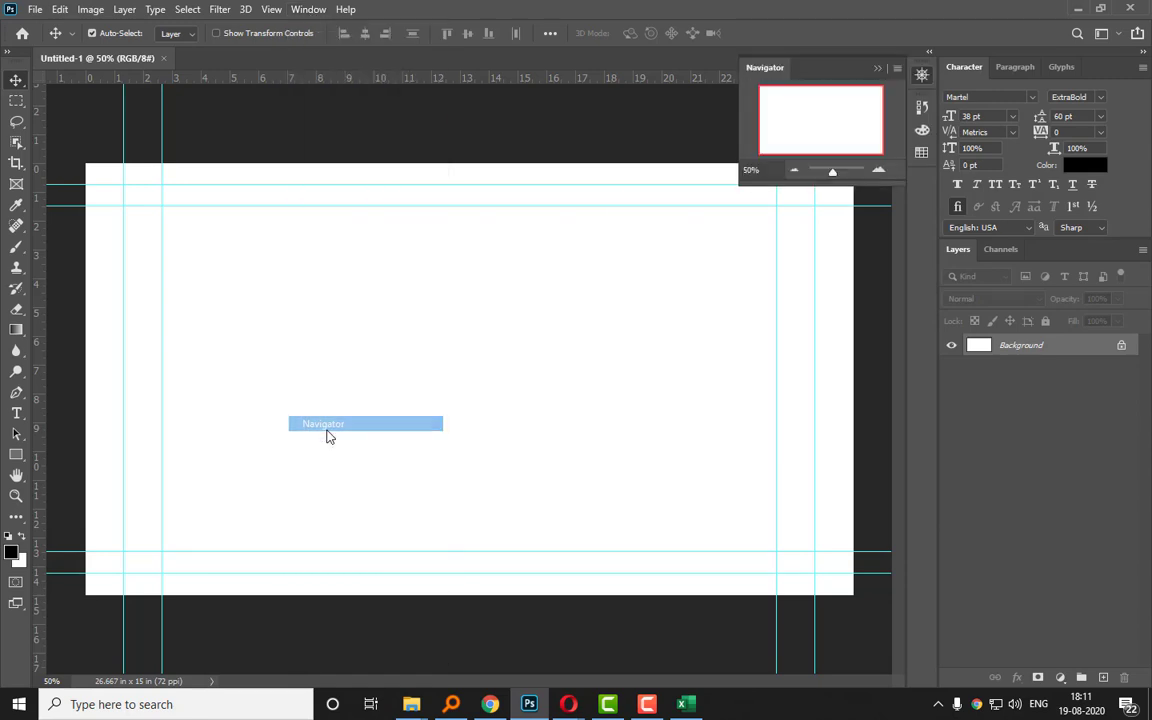
pyautogui.click(302, 11)
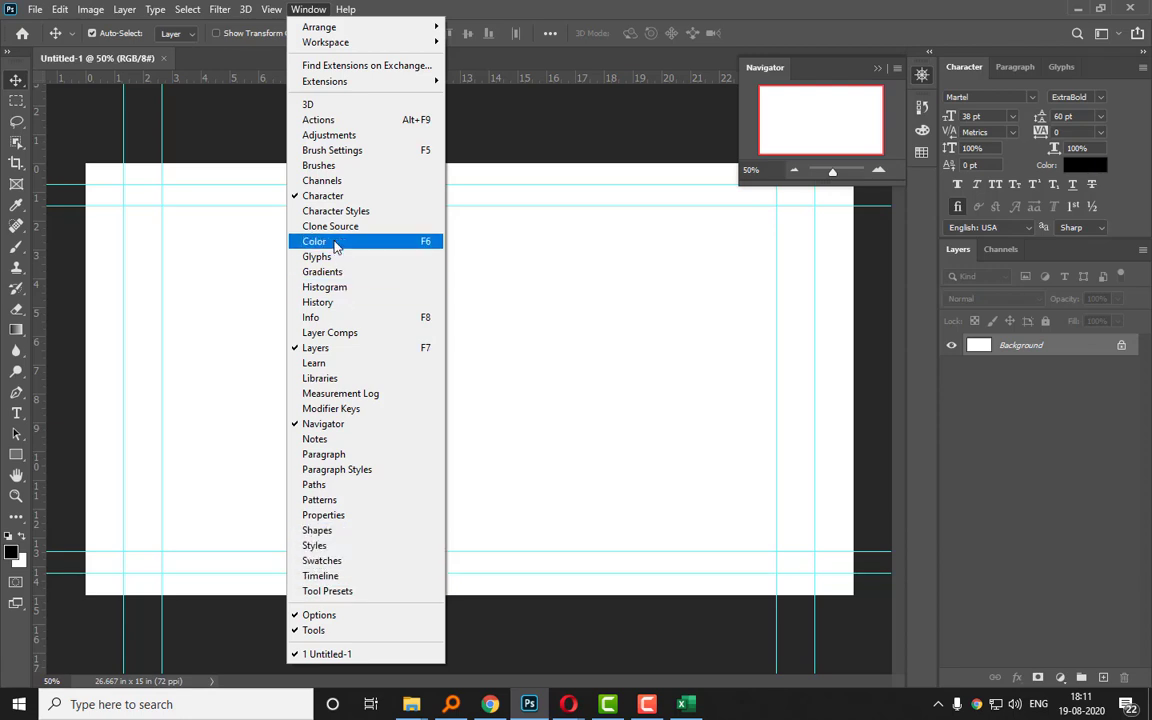
pyautogui.click(319, 168)
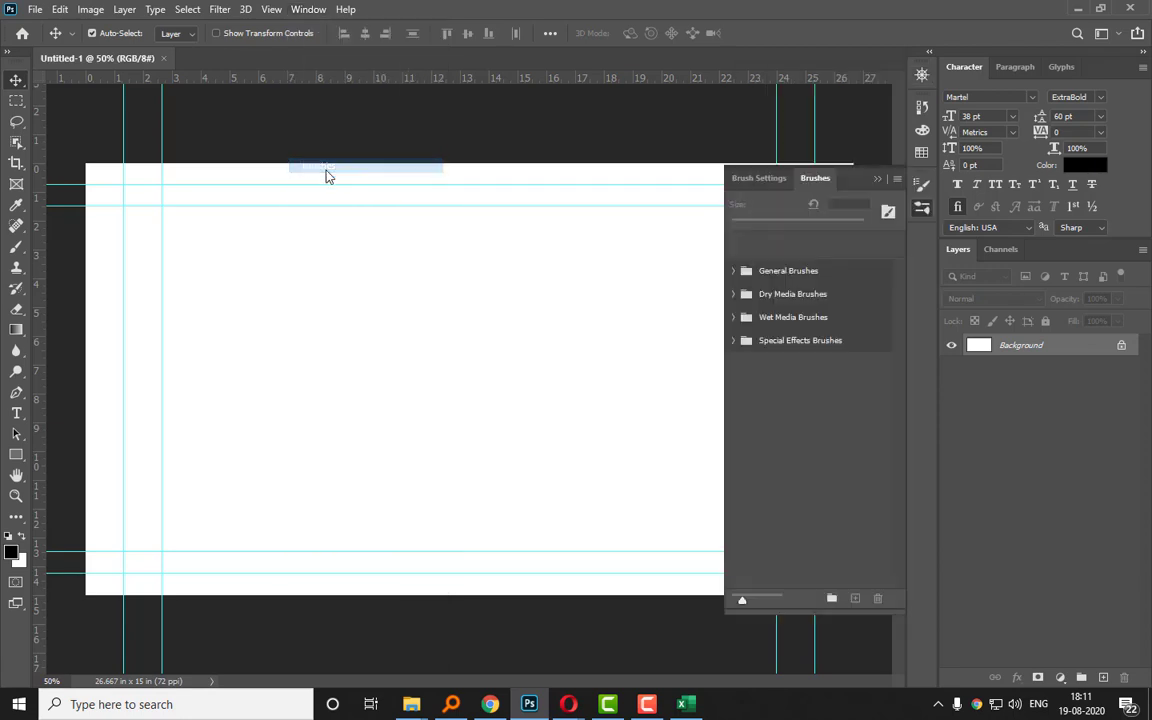
# Save the current panel layout as a new workspace named Class_3_Workspace, capturing the menus and toolbar as well.
pyautogui.click(318, 9)
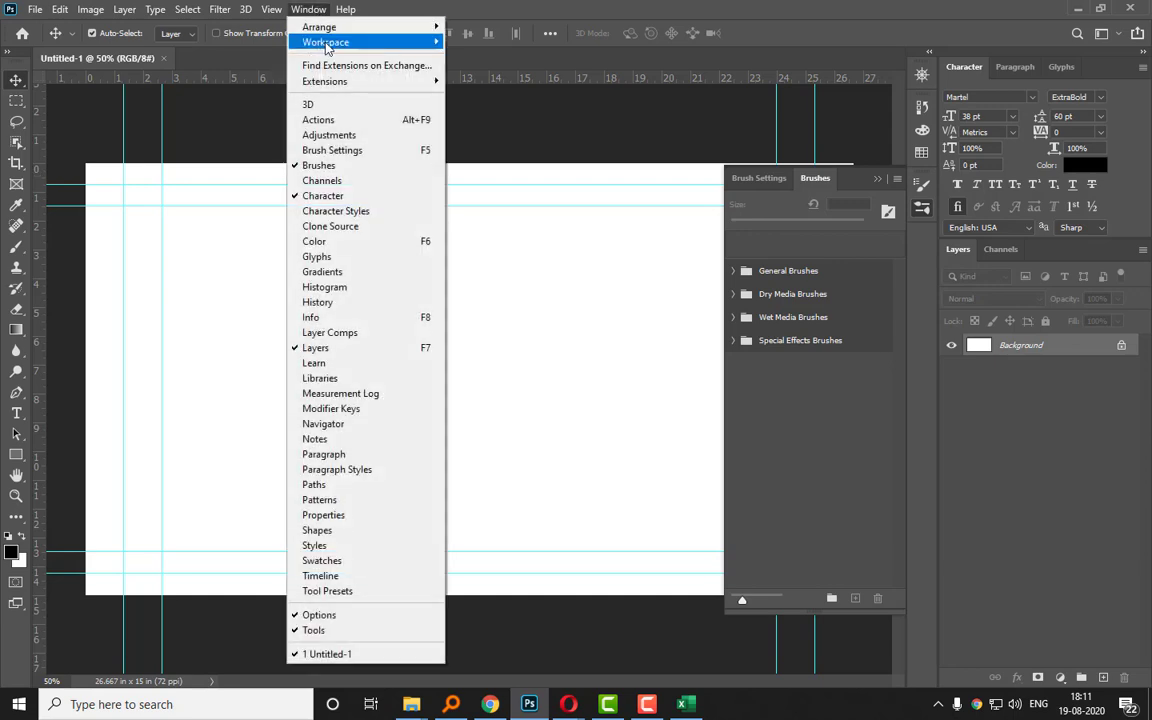
pyautogui.moveTo(330, 42)
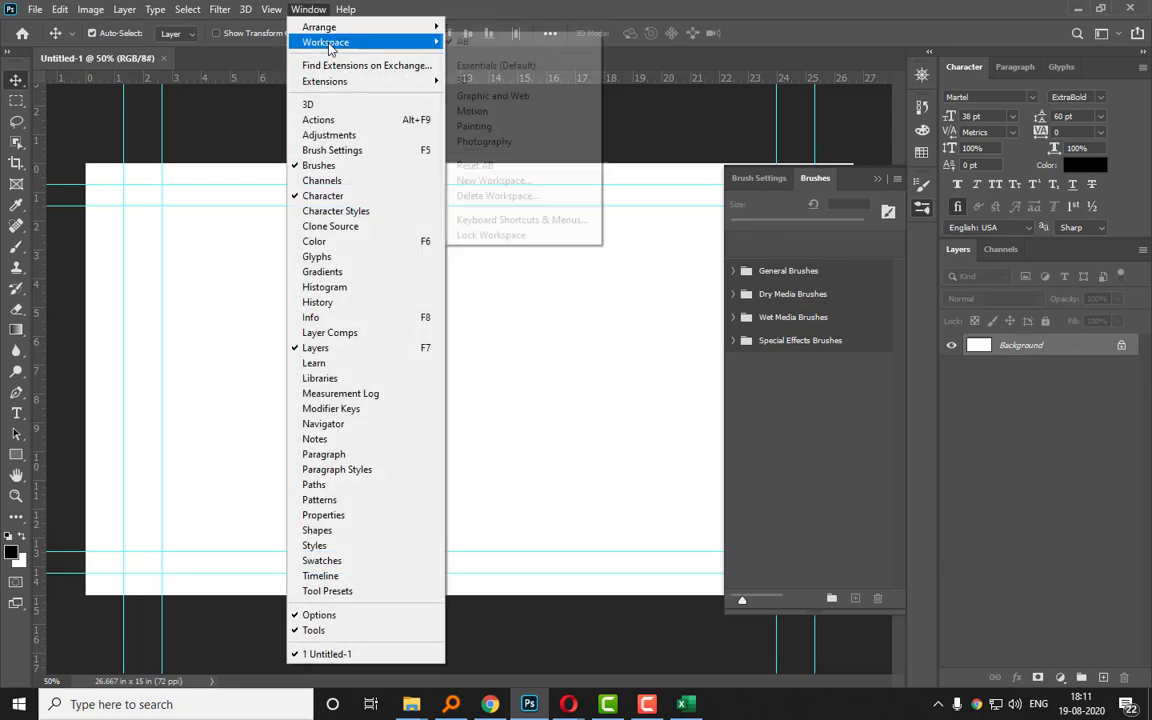
pyautogui.click(535, 182)
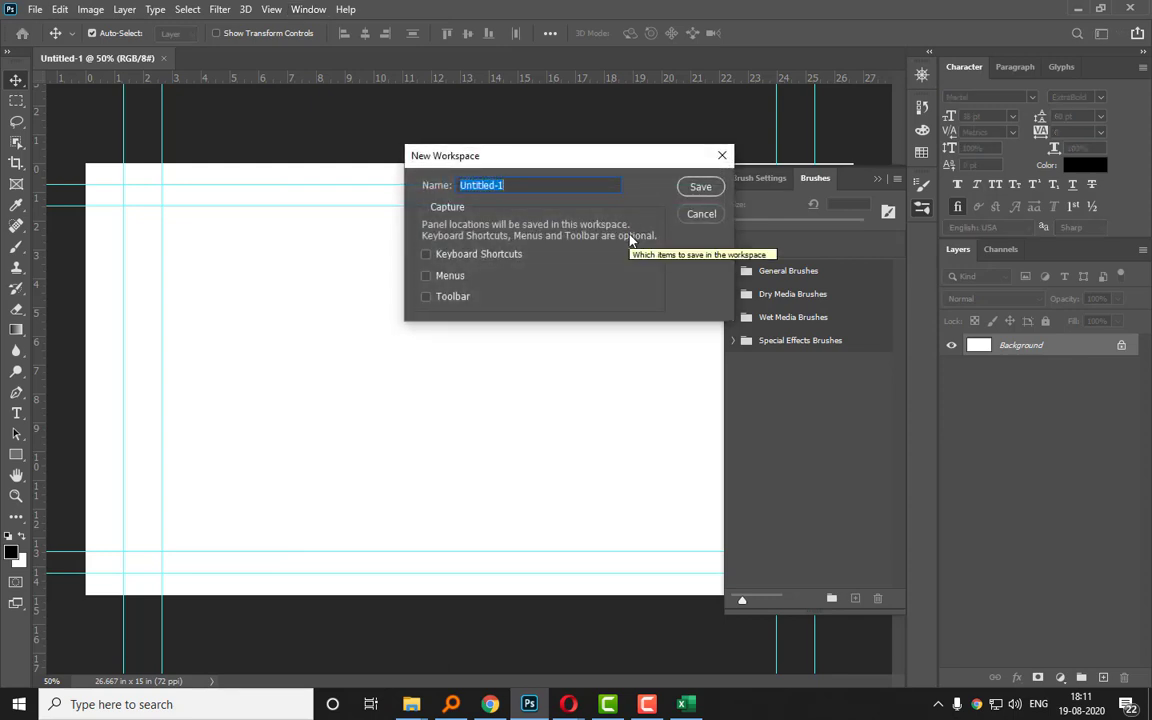
pyautogui.press('BackSpace')
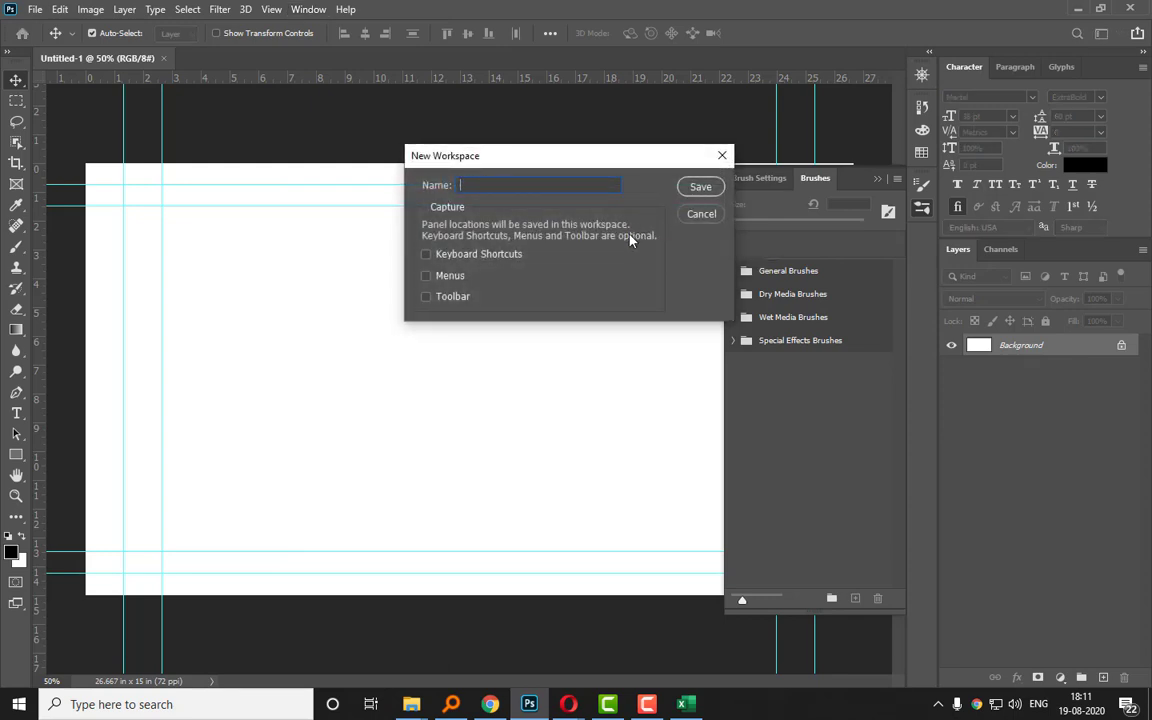
pyautogui.write('Class 2')
pyautogui.press('BackSpace')
pyautogui.press('BackSpace')
pyautogui.press('BackSpace')
pyautogui.write('s_3_Workspace')
pyautogui.click(455, 285)
pyautogui.click(455, 297)
pyautogui.click(700, 187)
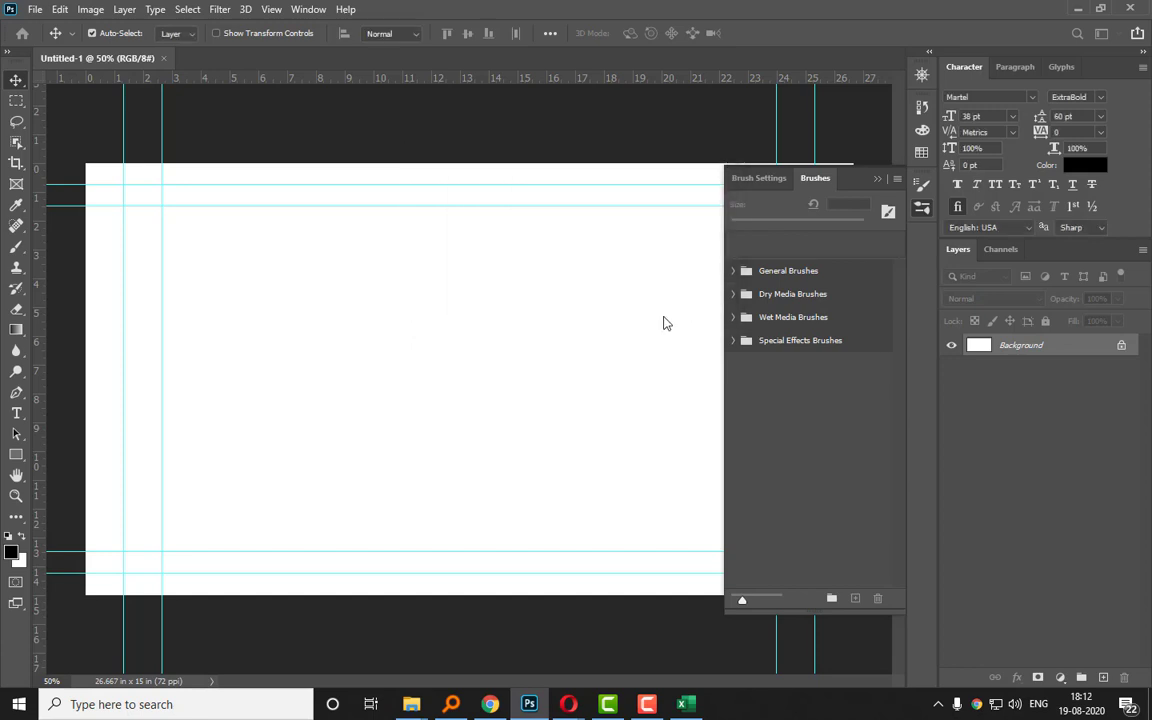
# Switch to the AB workspace to compare it with the newly saved one.
pyautogui.click(314, 10)
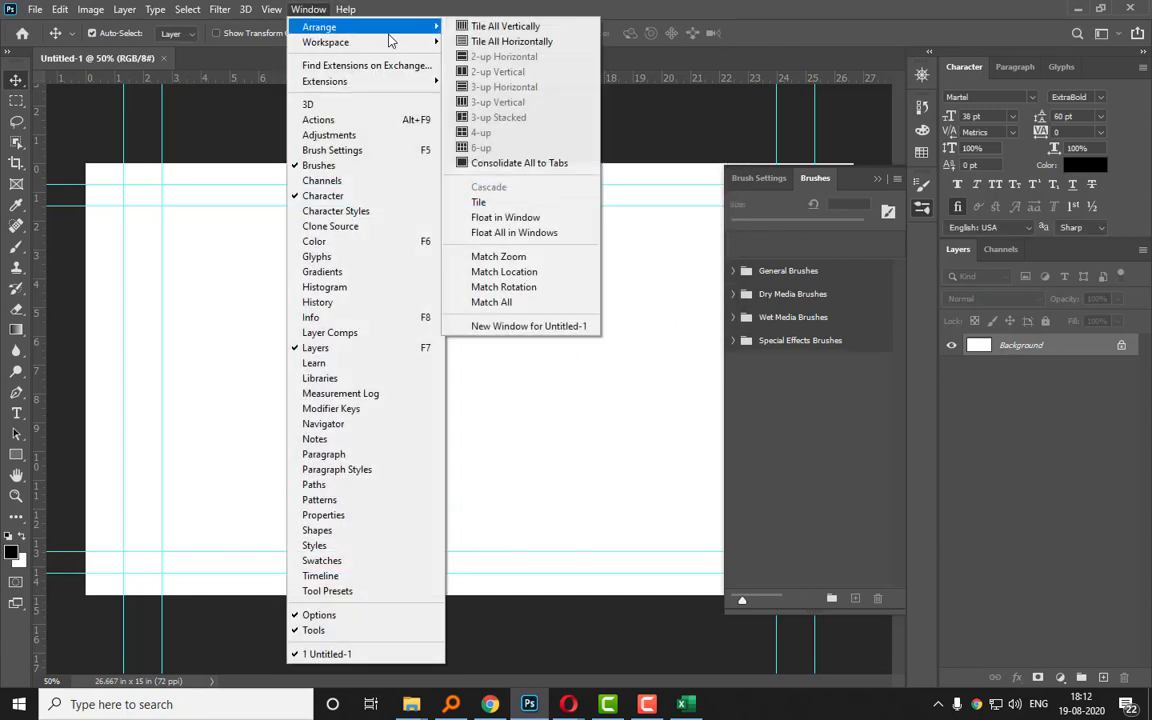
pyautogui.moveTo(338, 44)
pyautogui.click(478, 43)
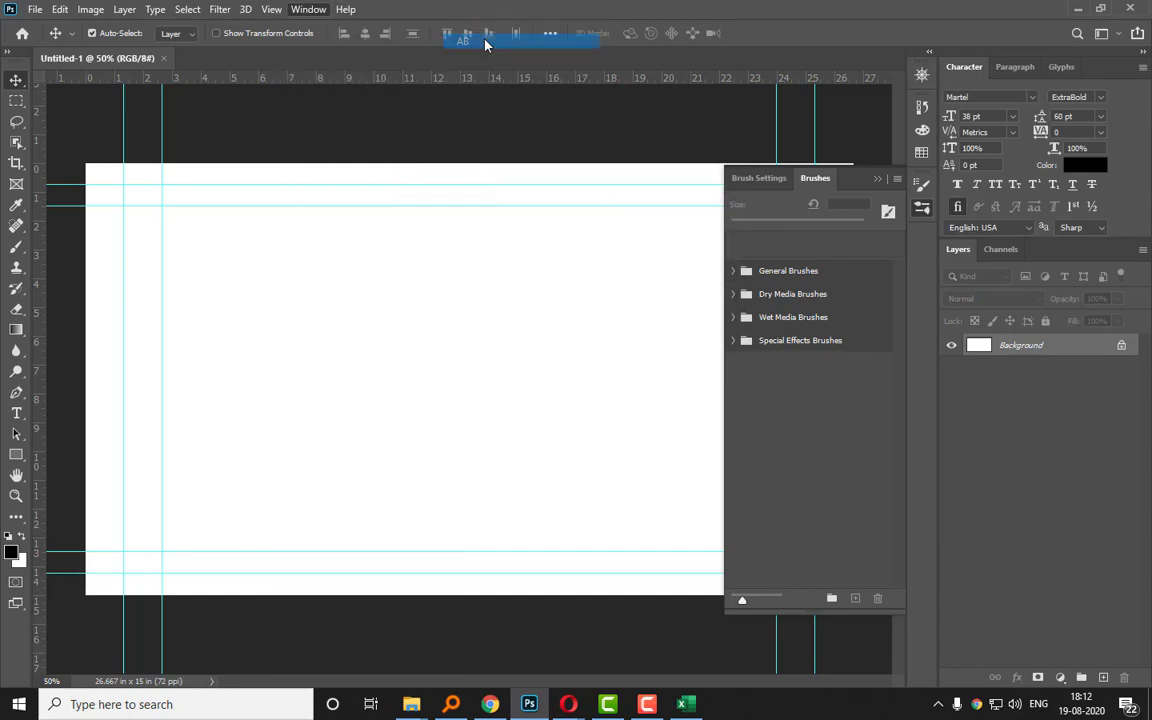
# Activate the Class_3_Workspace workspace and collapse the open Brushes panel to its icon.
pyautogui.click(308, 10)
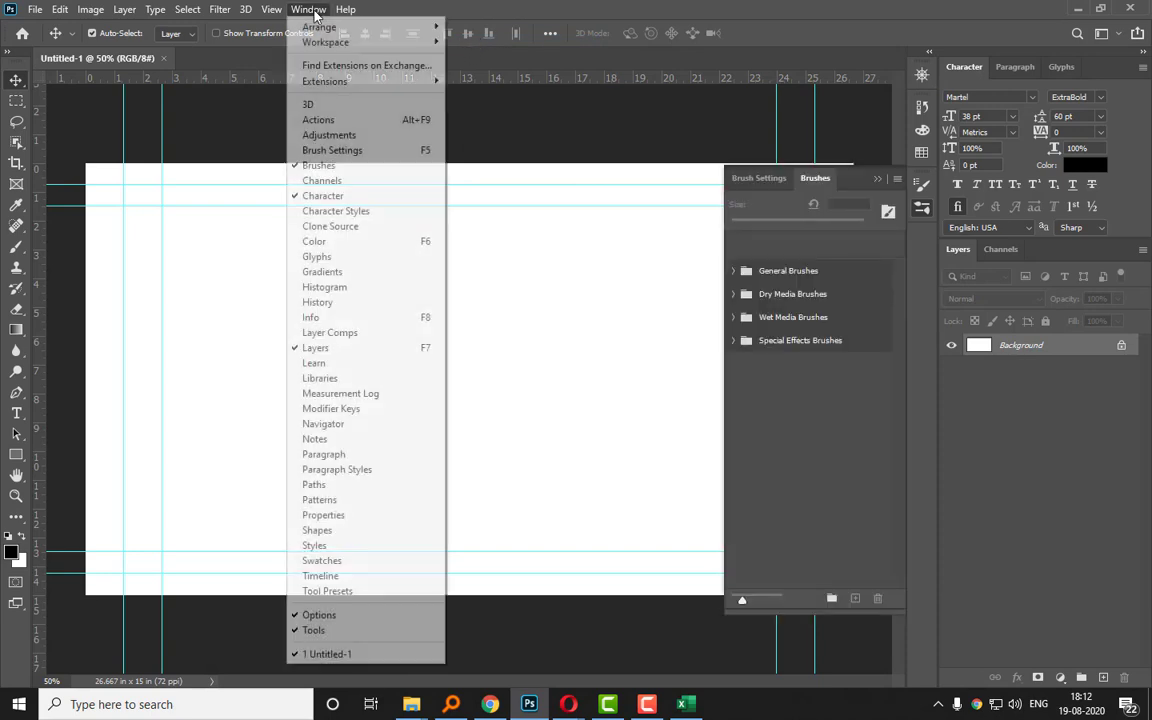
pyautogui.moveTo(358, 46)
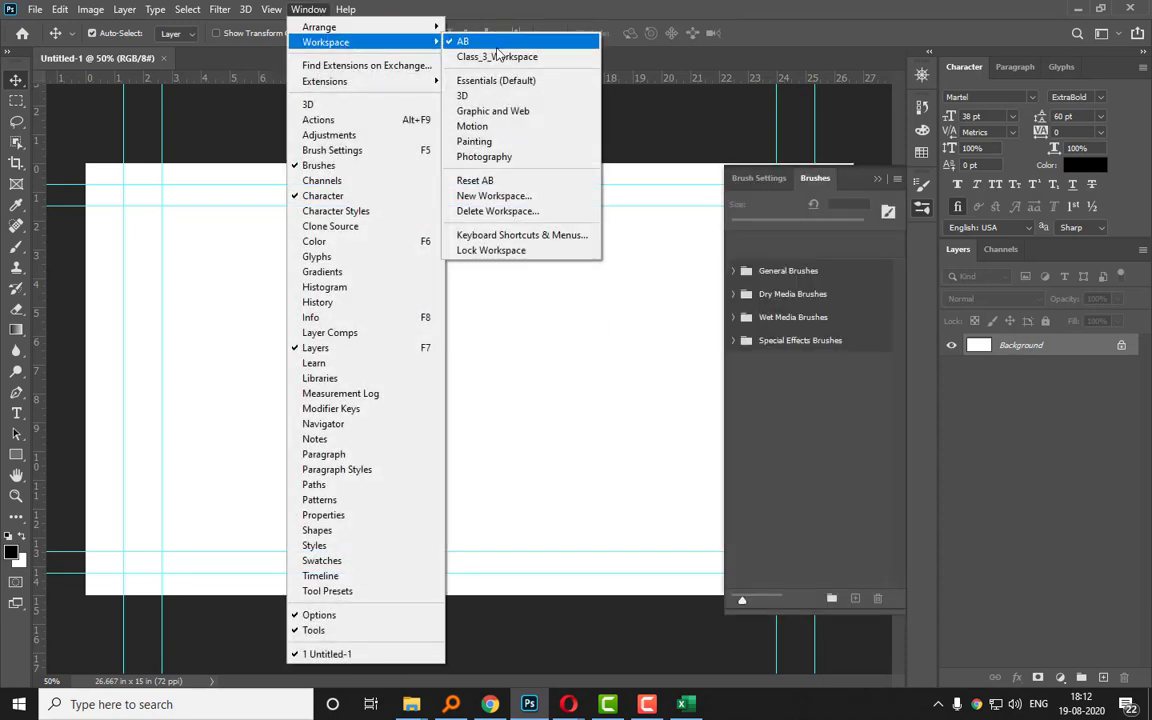
pyautogui.click(490, 56)
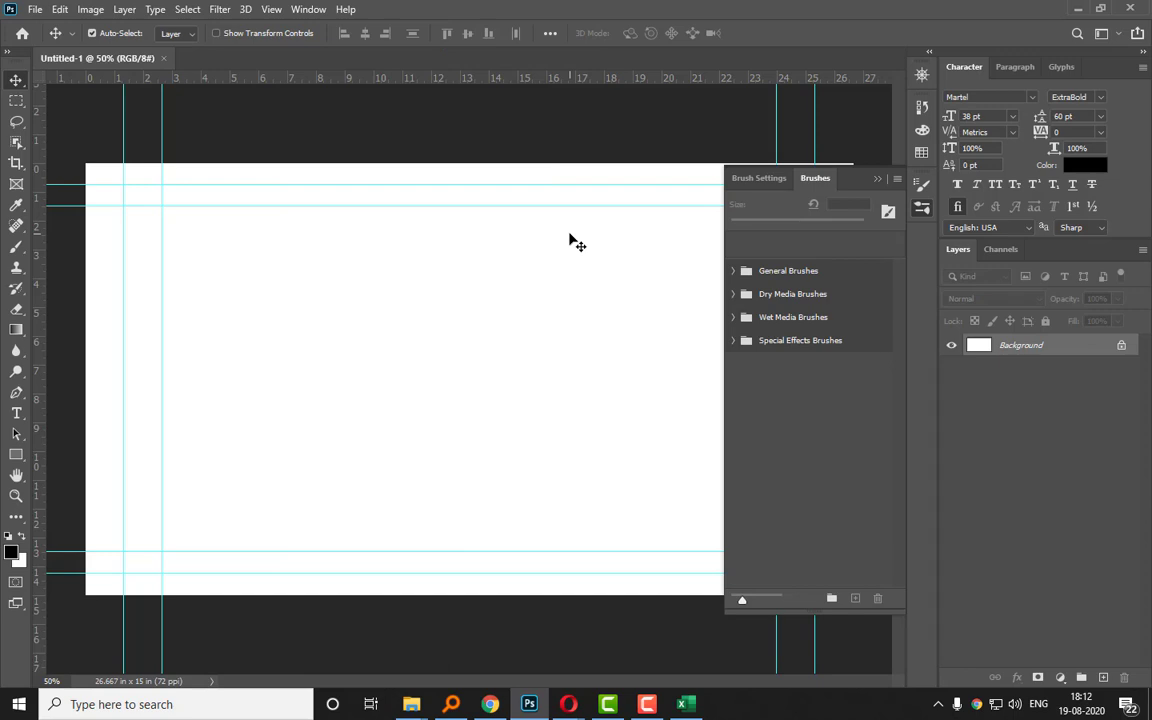
pyautogui.click(877, 181)
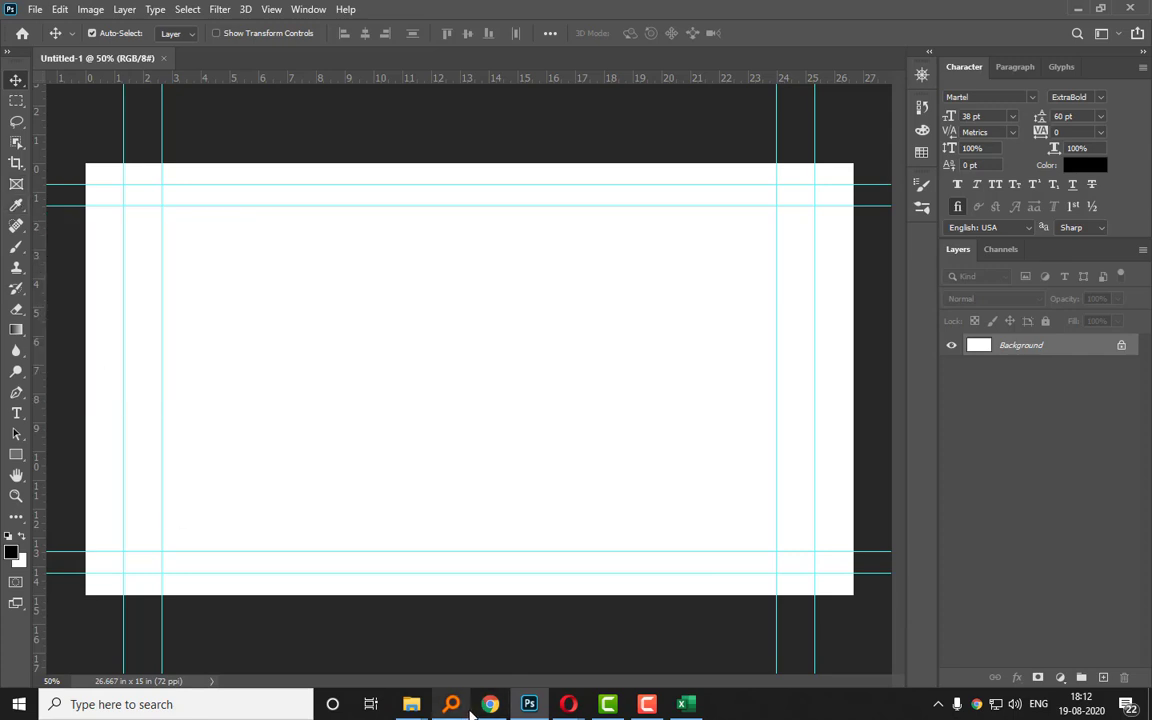
# Toggle the toolbox between its single-column and two-column layouts, leaving it in two columns.
pyautogui.moveTo(686, 702)
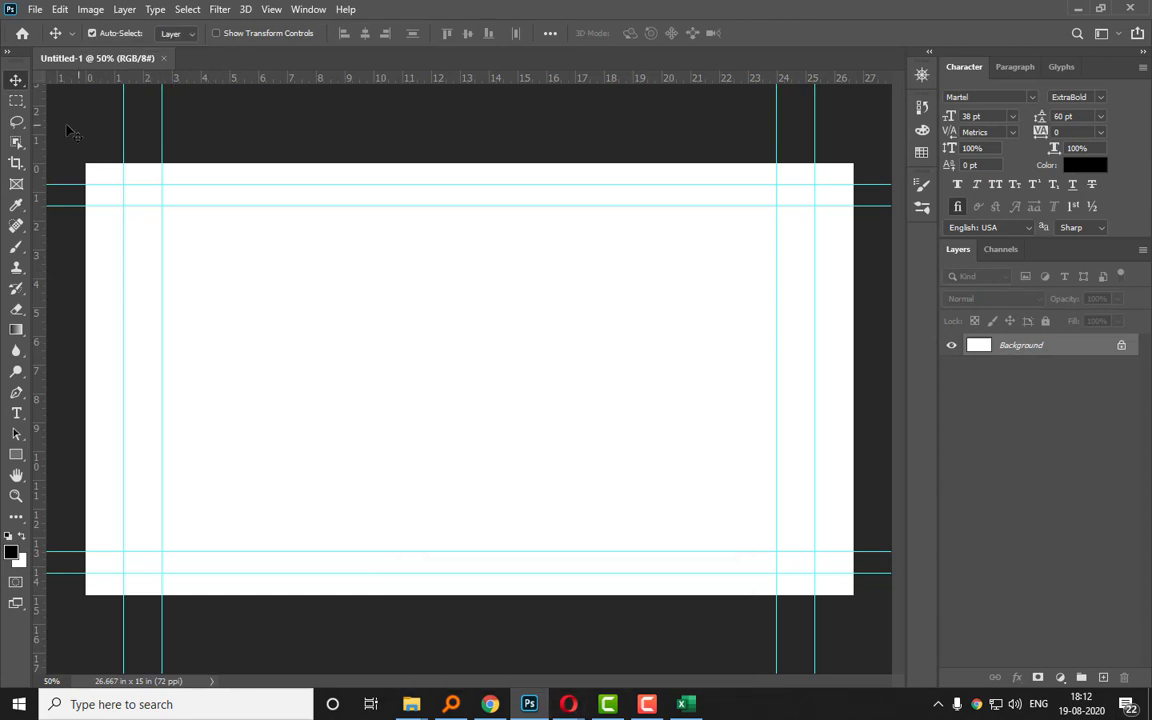
pyautogui.click(7, 54)
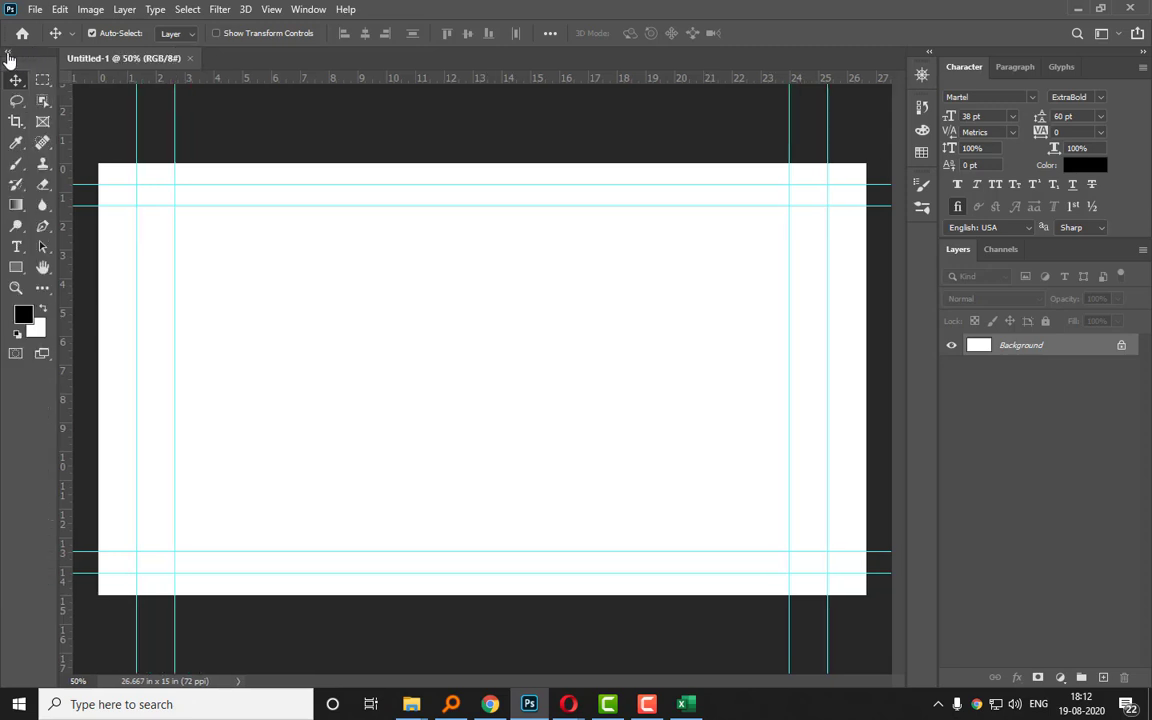
pyautogui.click(8, 54)
pyautogui.click(8, 54)
pyautogui.click(8, 54)
pyautogui.click(8, 54)
pyautogui.click(12, 49)
pyautogui.click(9, 52)
# View the Home screen with its recent files and return to the open document.
pyautogui.click(22, 33)
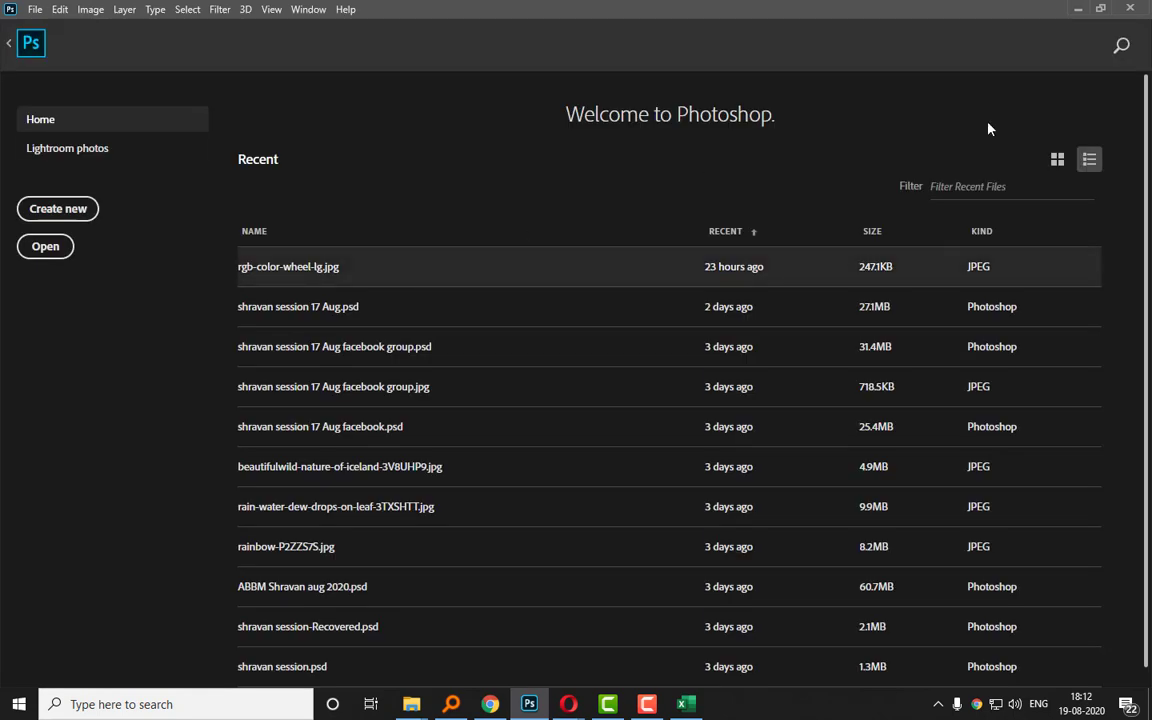
pyautogui.click(10, 44)
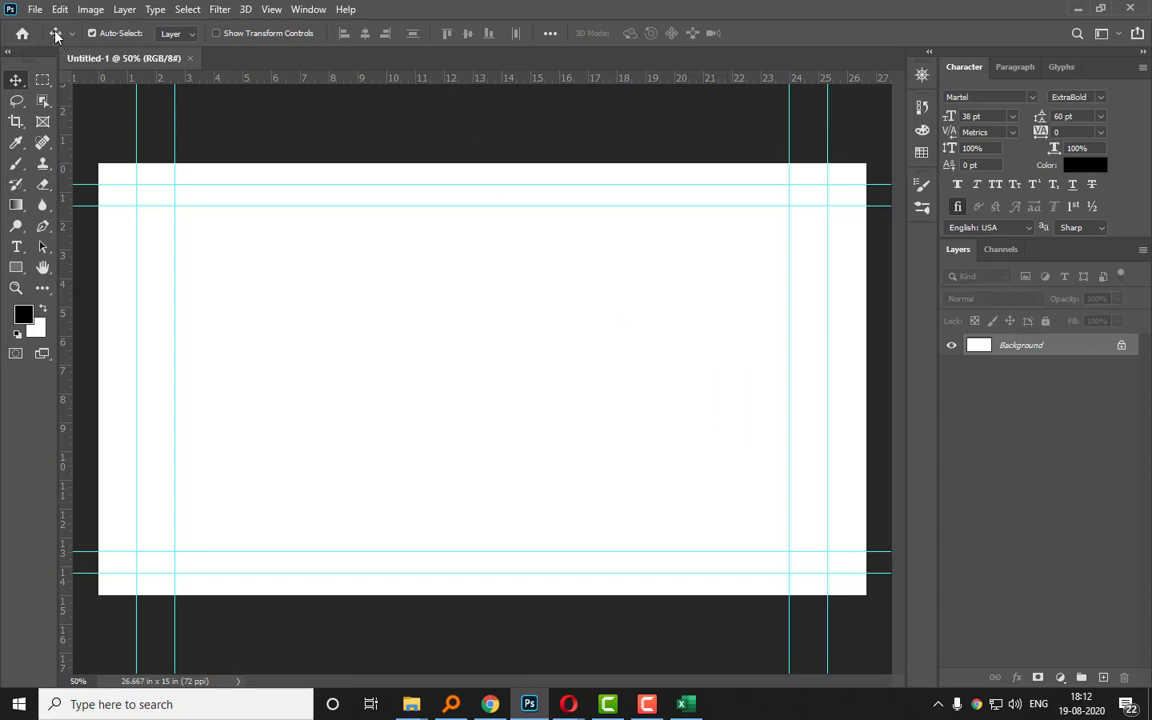
# Activate the marquee, selection, lasso, crop, frame, eyedropper, healing, stamp and Brush tools one by one to compare their options.
pyautogui.click(42, 80)
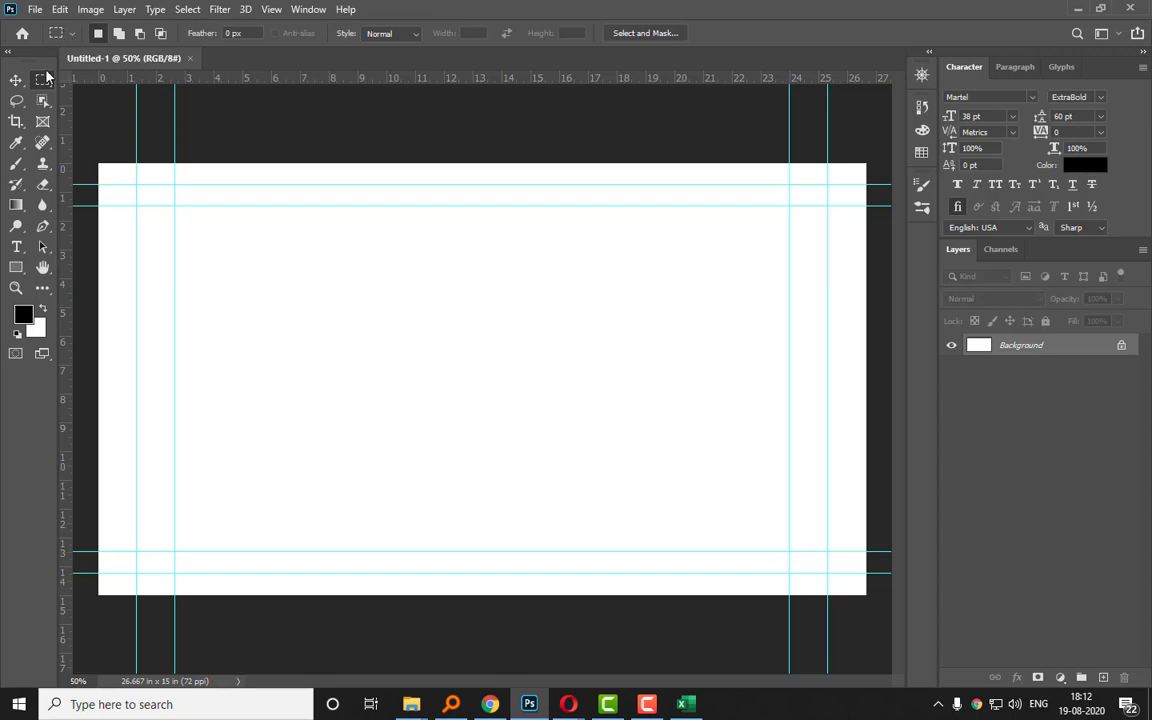
pyautogui.click(42, 102)
pyautogui.click(16, 100)
pyautogui.click(16, 121)
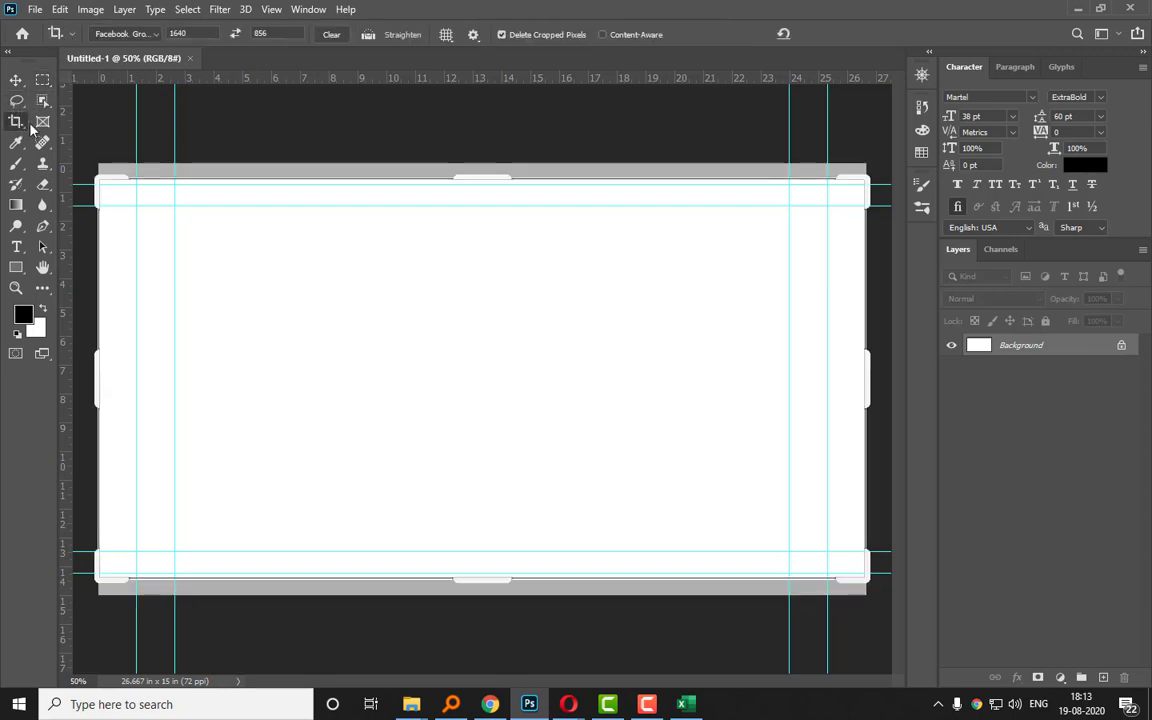
pyautogui.click(42, 121)
pyautogui.click(16, 142)
pyautogui.click(42, 142)
pyautogui.click(42, 163)
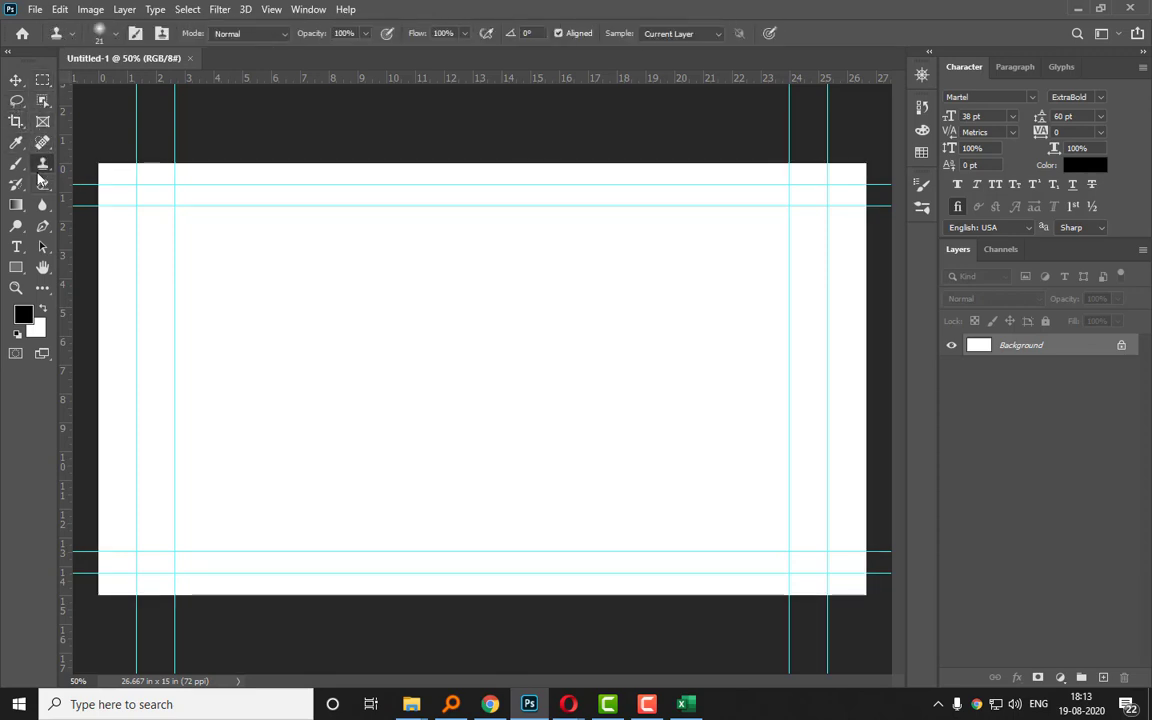
pyautogui.click(16, 163)
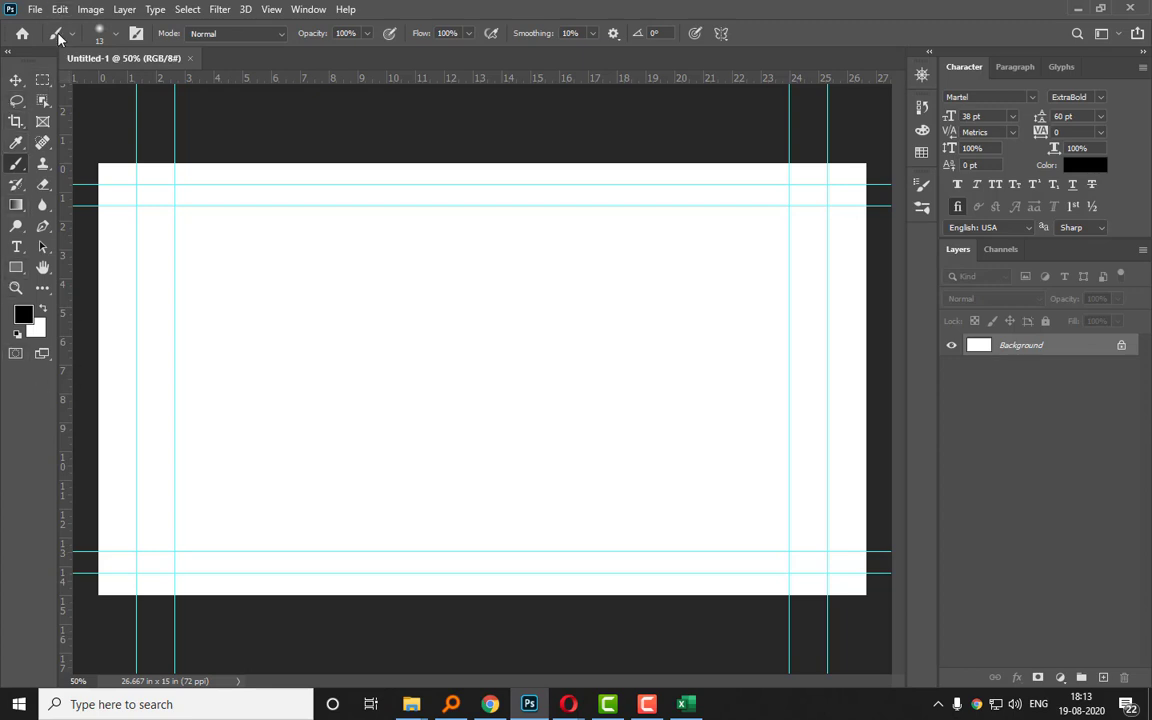
# Collapse the toolbox to a single column and switch to the Essentials (Default) workspace.
pyautogui.click(13, 51)
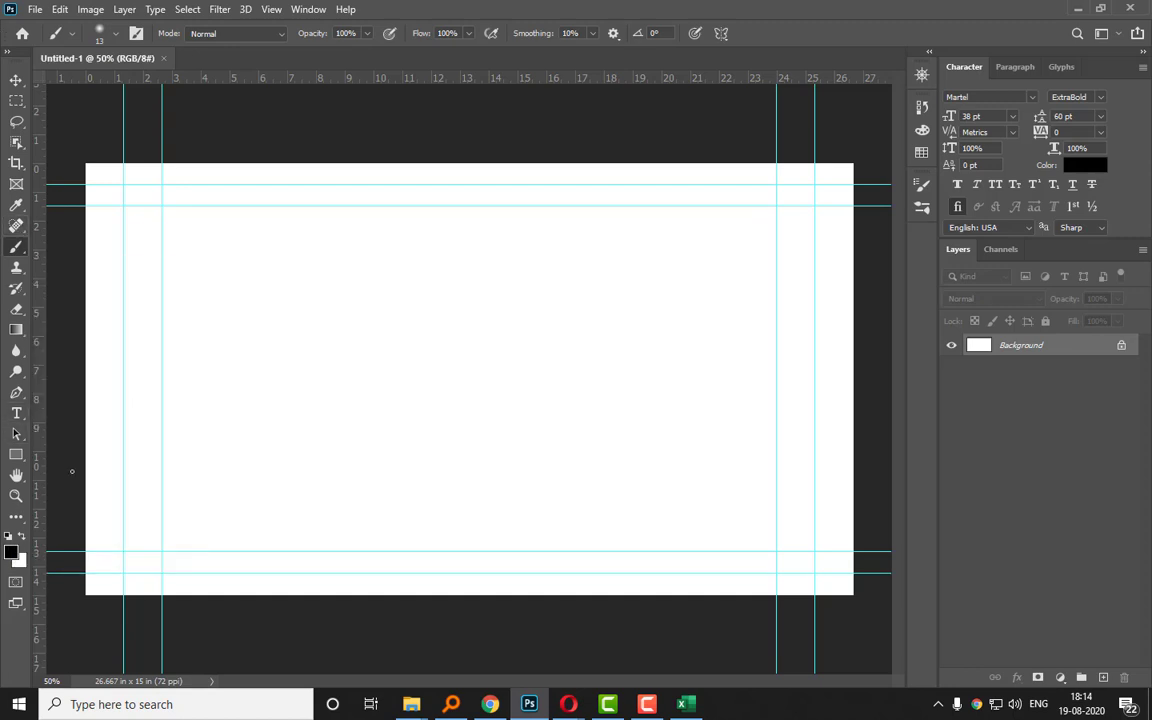
pyautogui.click(312, 11)
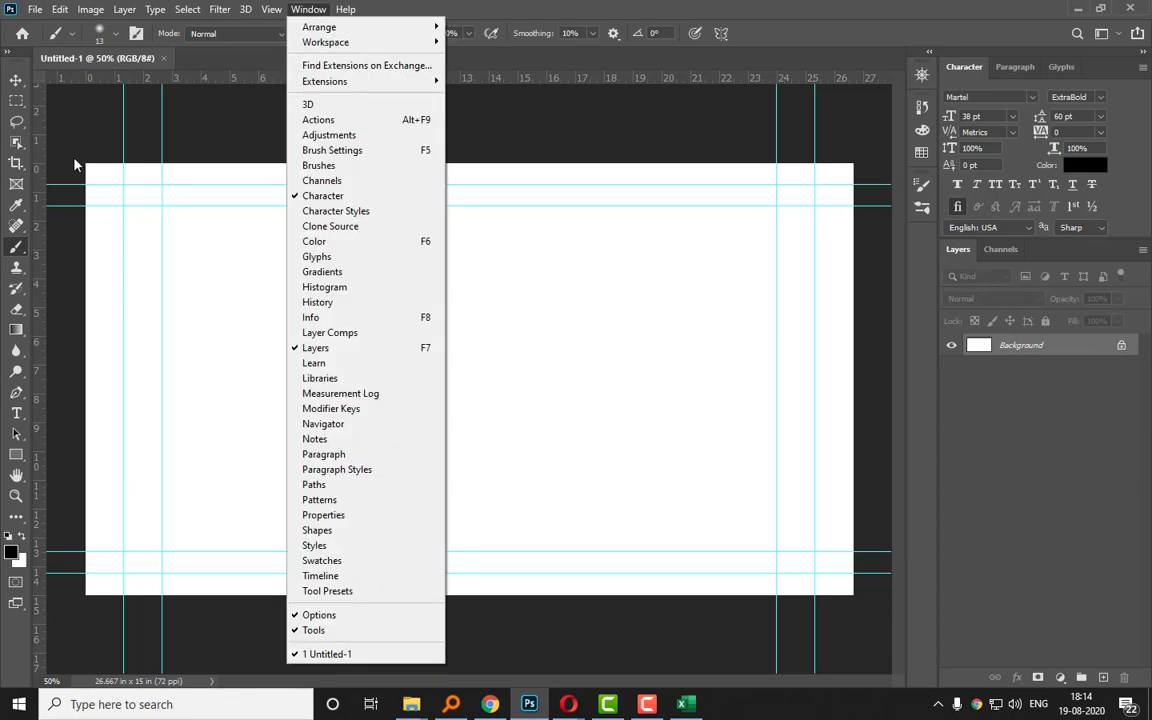
pyautogui.click(20, 100)
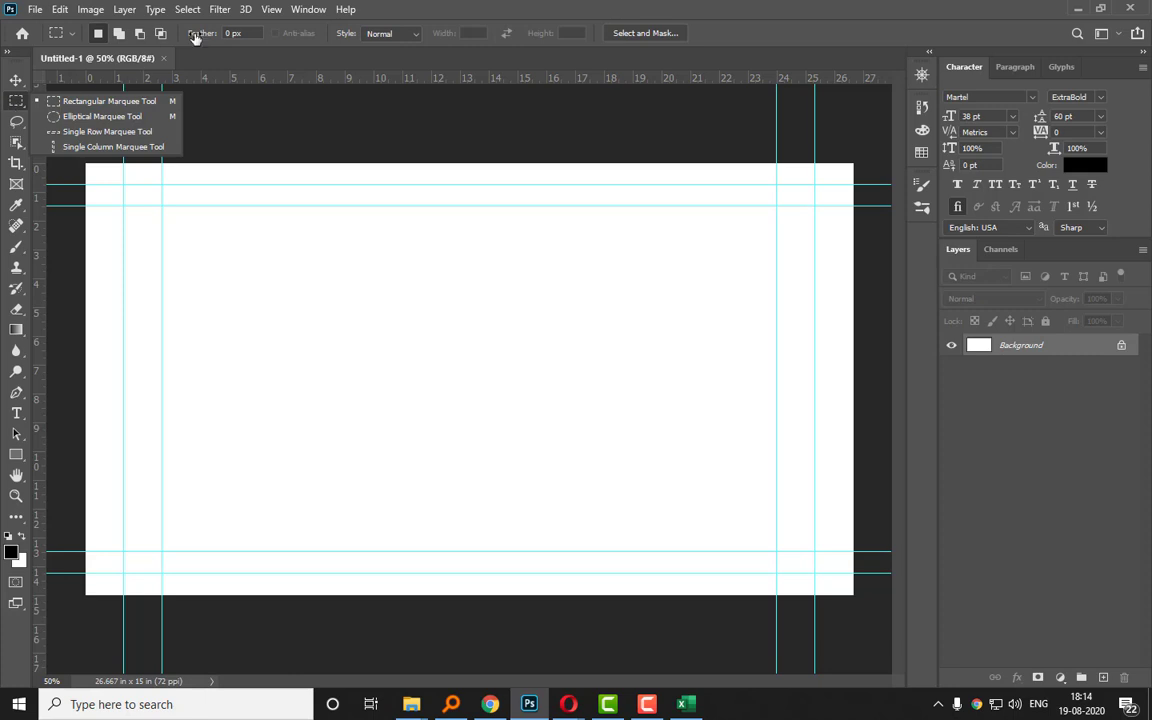
pyautogui.click(310, 10)
pyautogui.moveTo(330, 42)
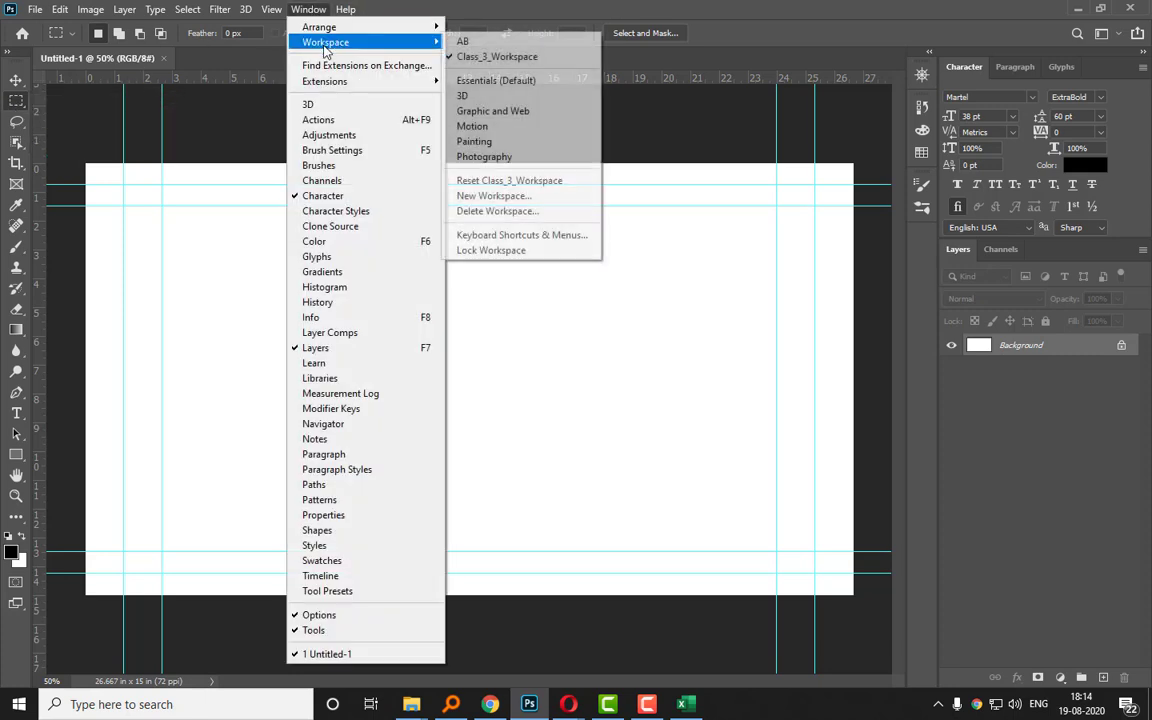
pyautogui.click(492, 80)
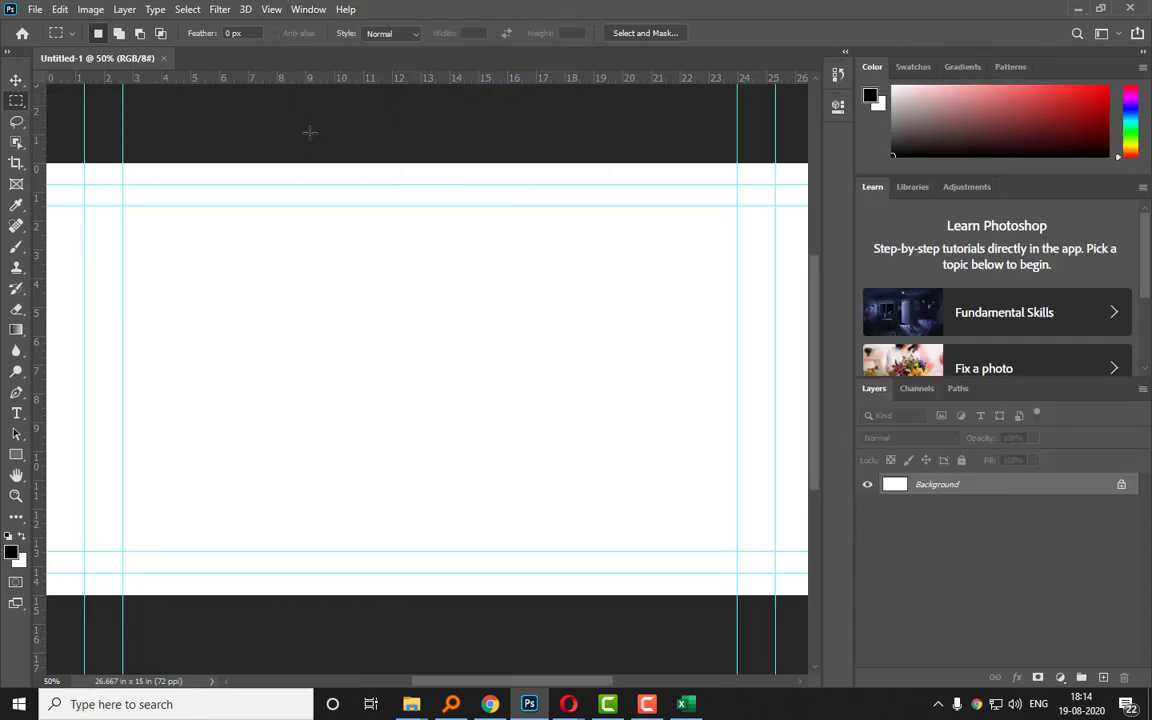
# Examine the tools grouped under the Rectangular Marquee, Lasso, Crop and Gradient tools.
pyautogui.rightClick(22, 104)
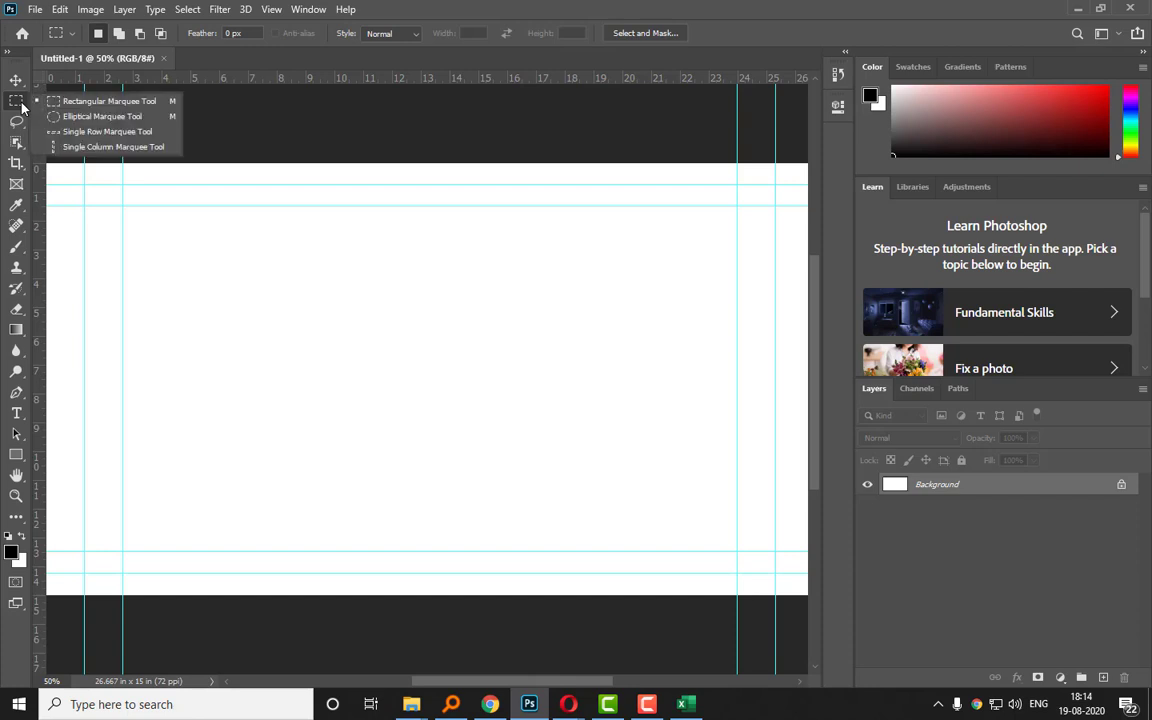
pyautogui.click(22, 124)
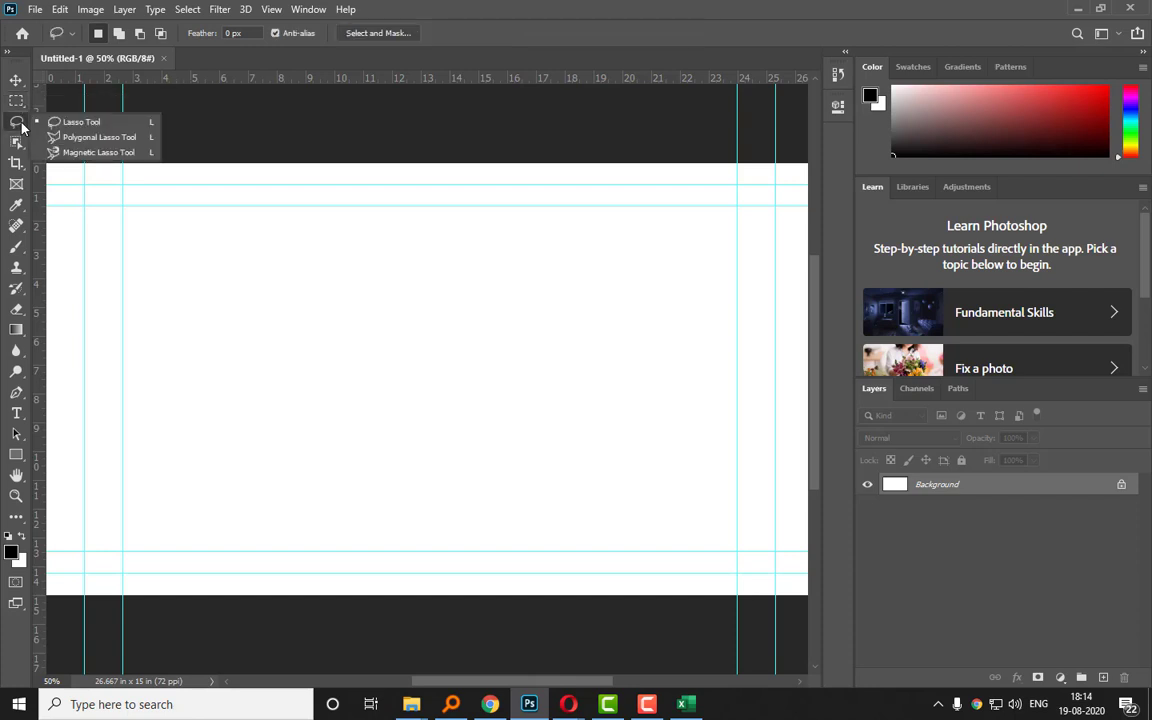
pyautogui.click(424, 7)
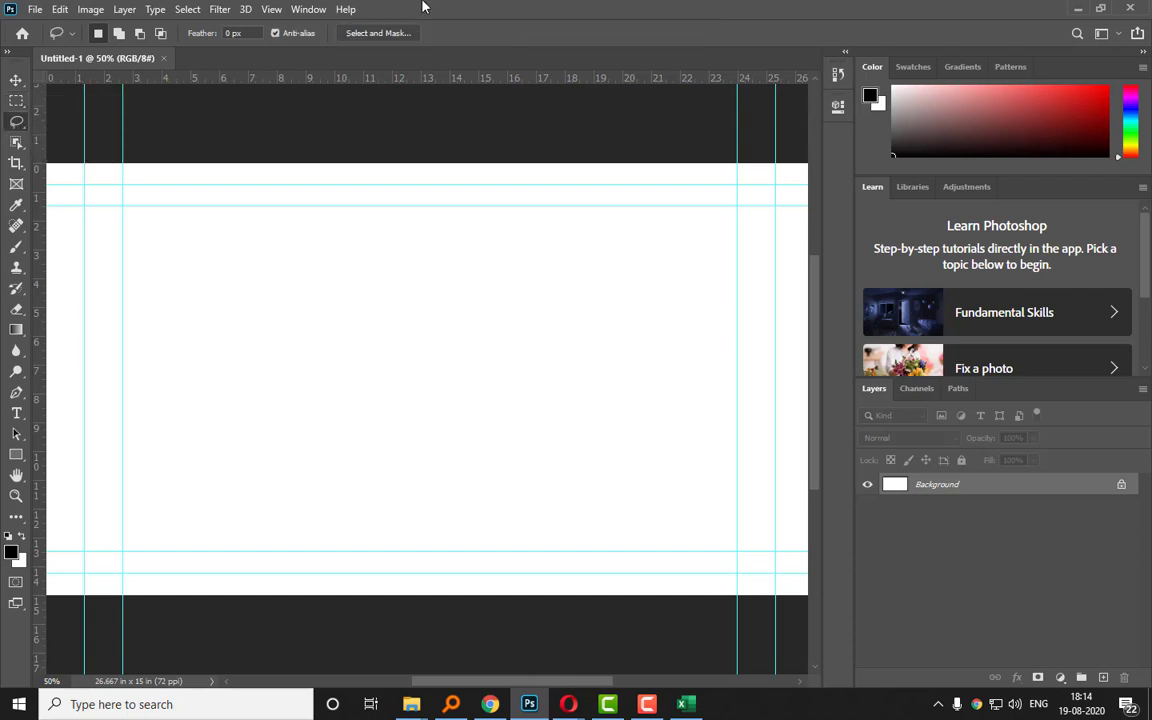
pyautogui.rightClick(25, 129)
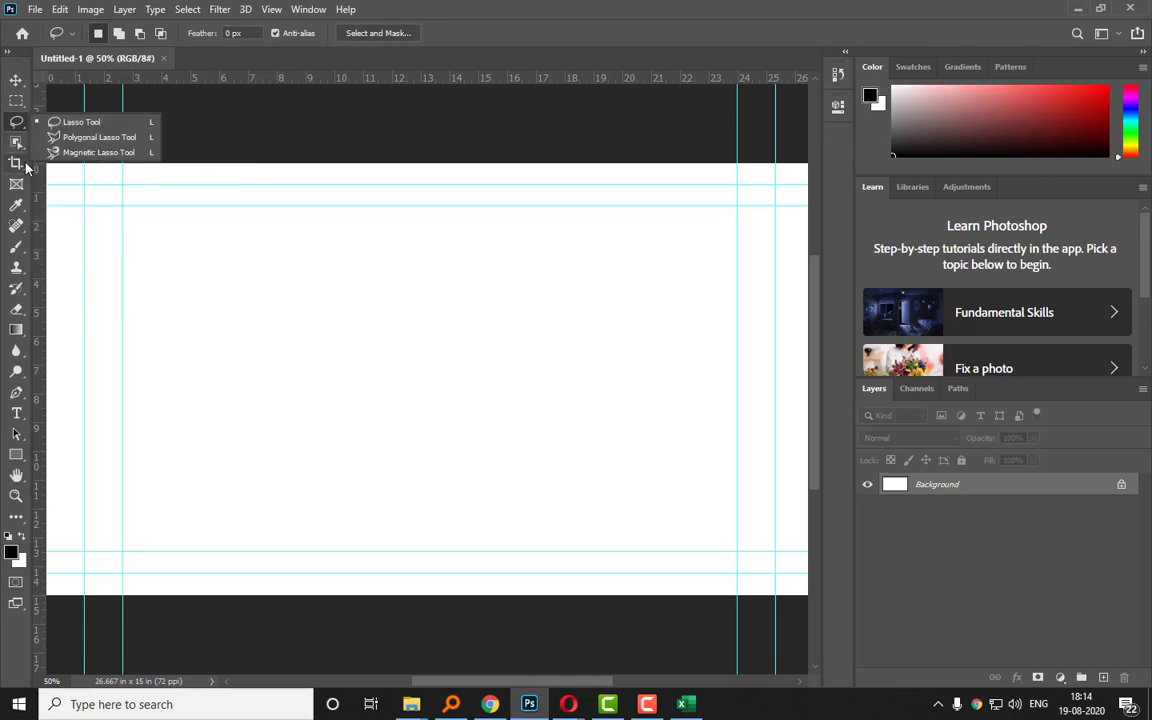
pyautogui.click(23, 165)
pyautogui.rightClick(25, 172)
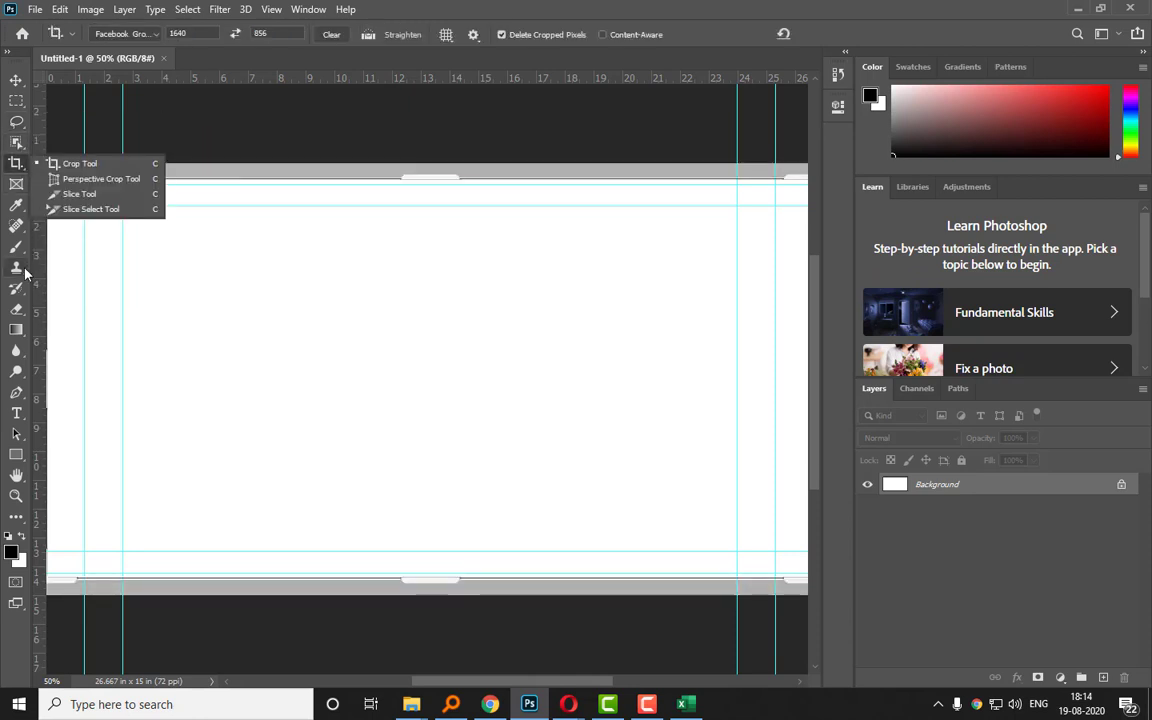
pyautogui.click(24, 330)
pyautogui.rightClick(25, 332)
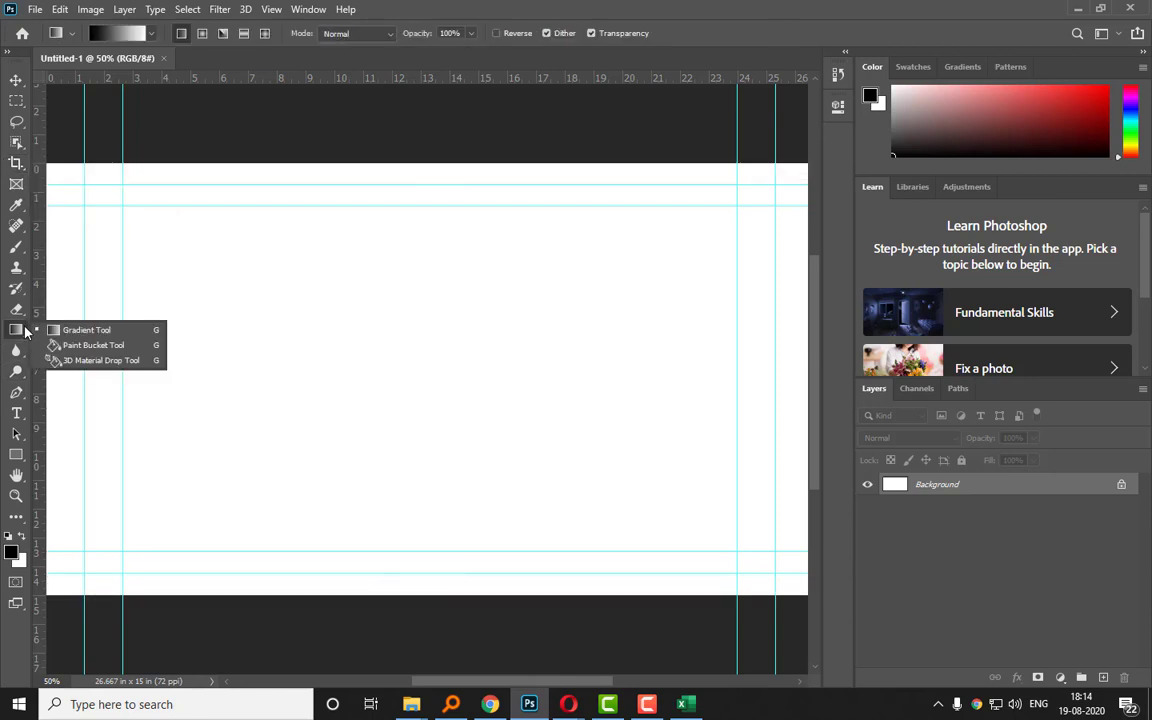
# With the Move tool active, zoom the blank document in and out and fit it on screen.
pyautogui.click(14, 80)
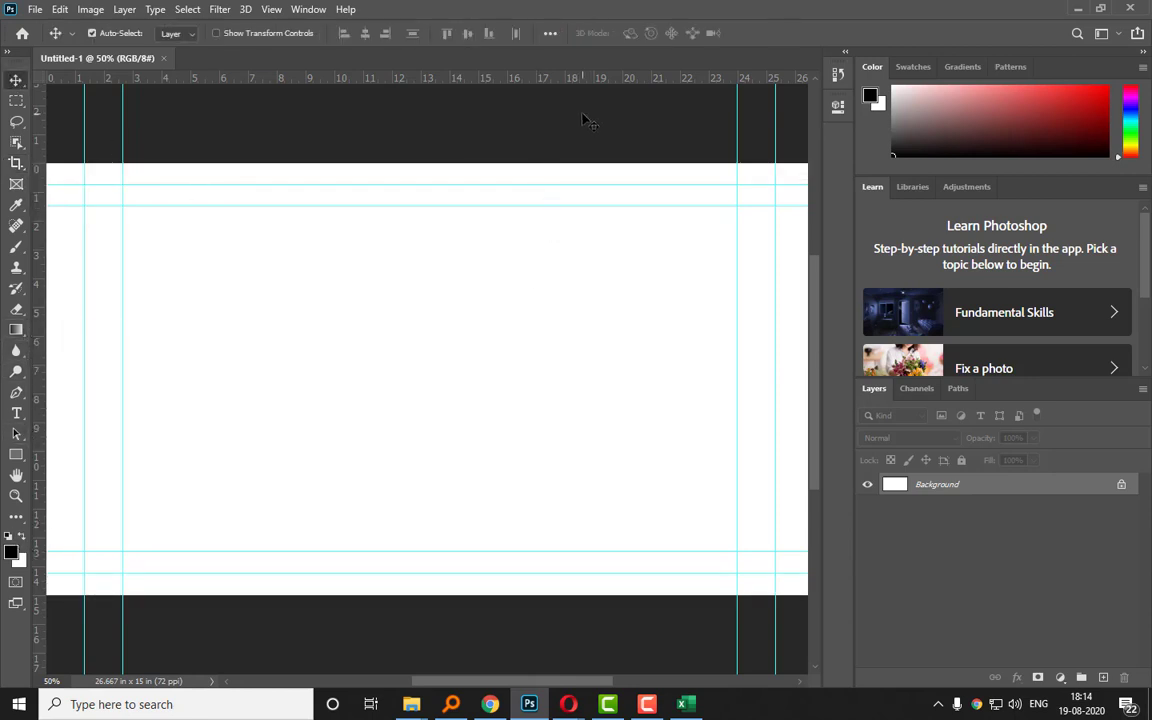
pyautogui.hotkey('ctrl', '+')
pyautogui.hotkey('ctrl', '+')
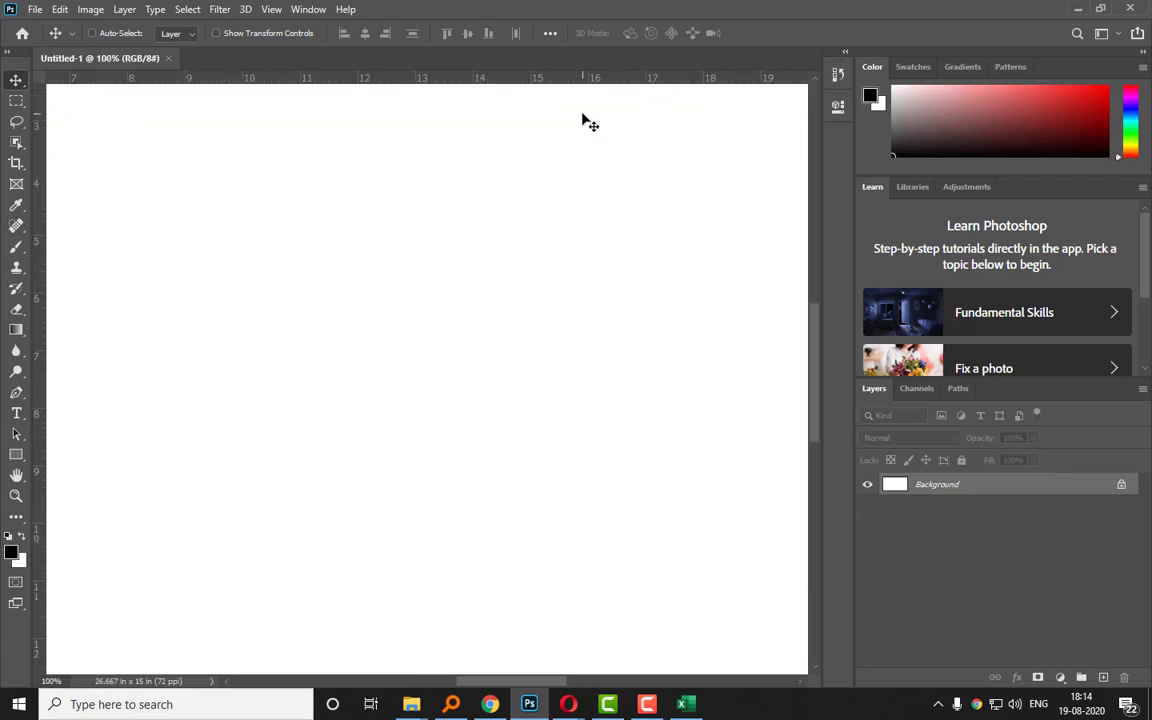
pyautogui.hotkey('ctrl', '-')
pyautogui.hotkey('ctrl', '-')
pyautogui.hotkey('ctrl', '-')
pyautogui.hotkey('ctrl', '+')
pyautogui.hotkey('ctrl', '+')
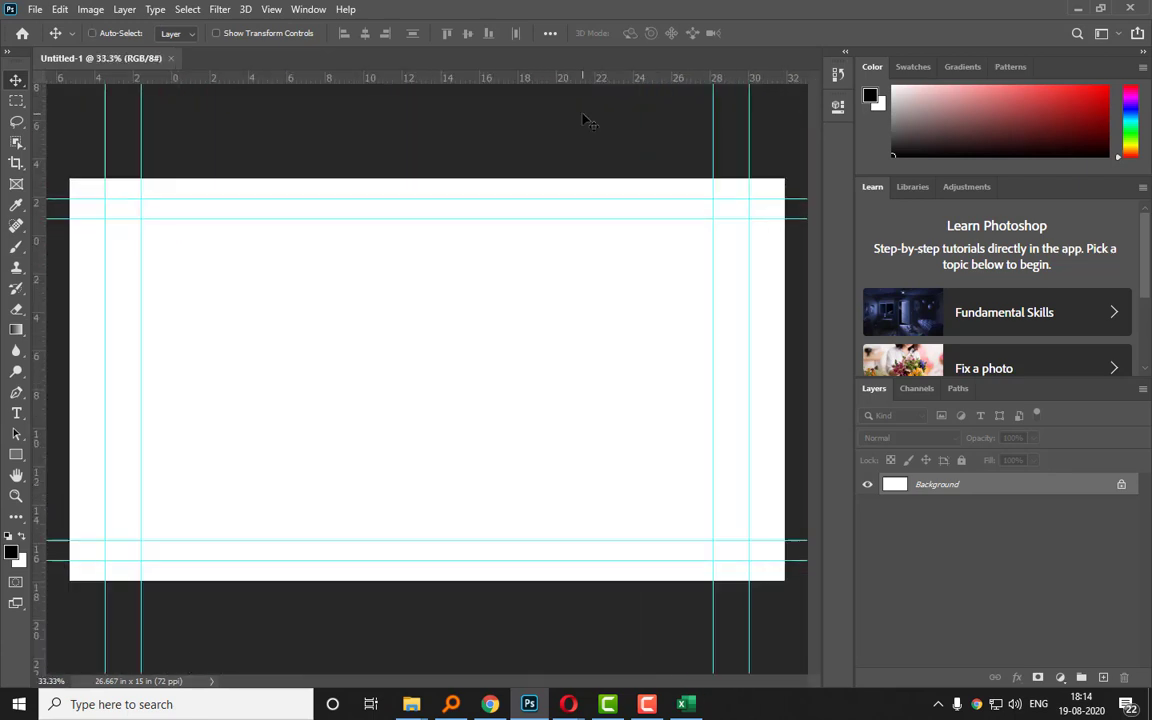
pyautogui.hotkey('ctrl', '0')
# Magnify the blank document to about 82% with the Zoom tool.
pyautogui.press('ctrl')
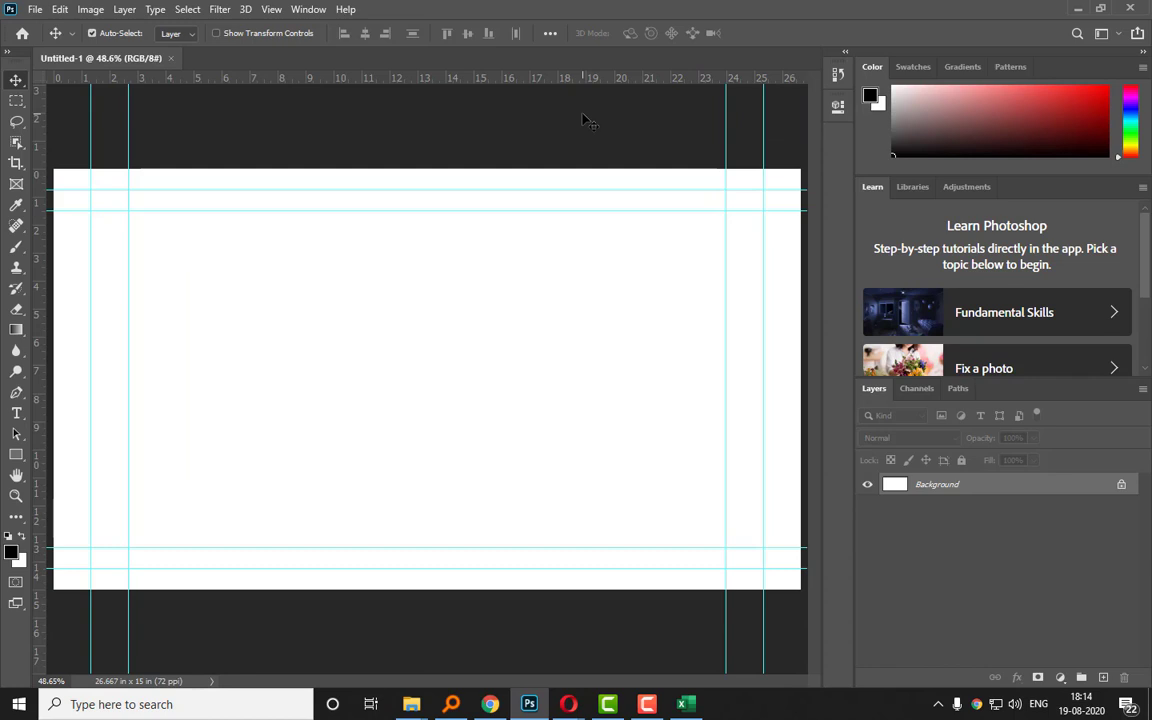
pyautogui.press('z')
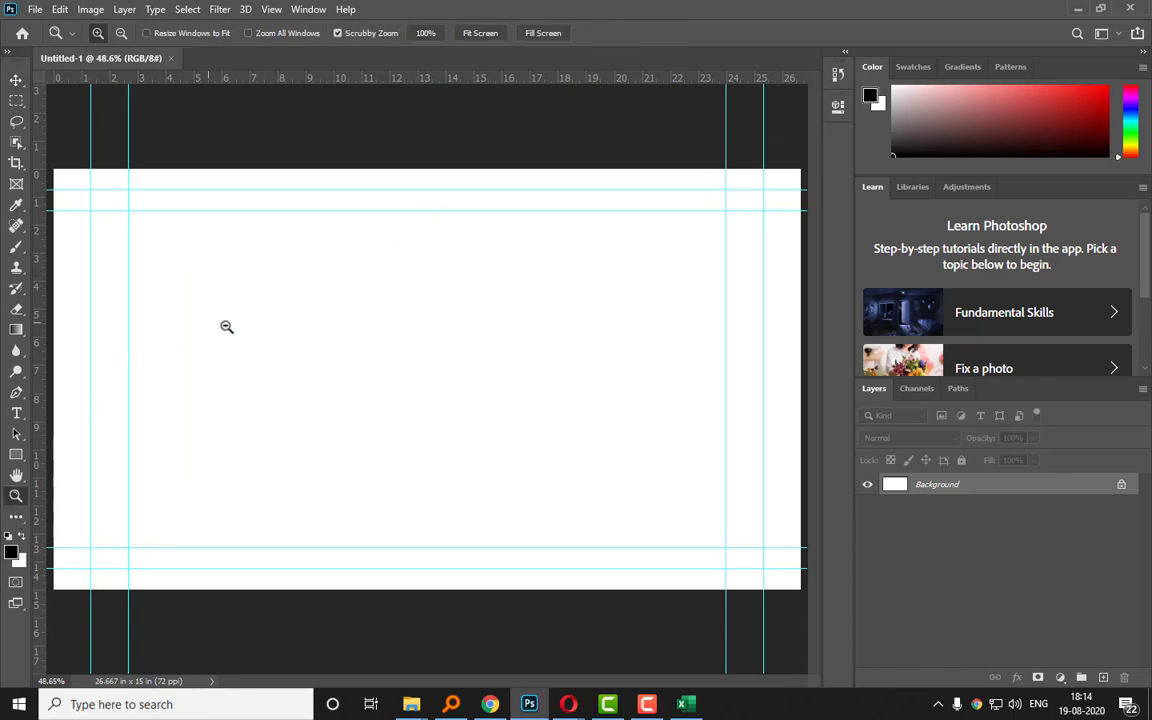
pyautogui.moveTo(226, 327); pyautogui.dragTo(249, 257)
# Open the male-celebrities-ajay-devgan-wallpaper-preview image from File Explorer's Class 1 "For selection" folder as a separate Photoshop document.
pyautogui.moveTo(412, 700)
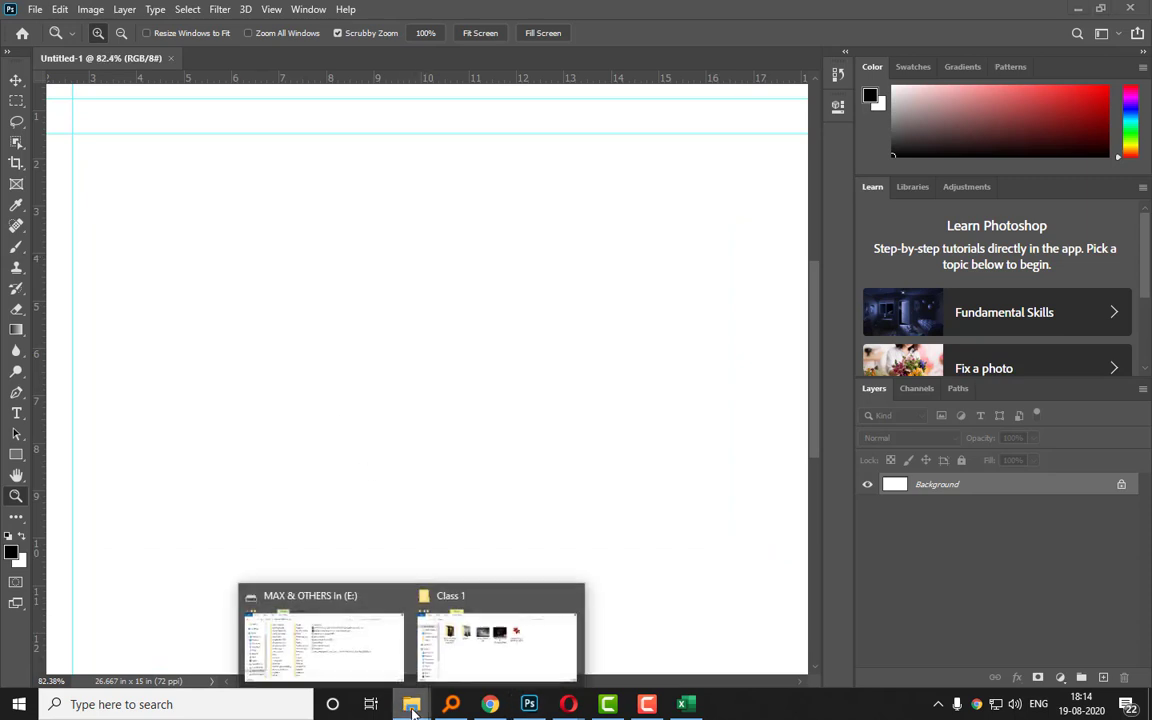
pyautogui.click(489, 669)
pyautogui.doubleClick(501, 190)
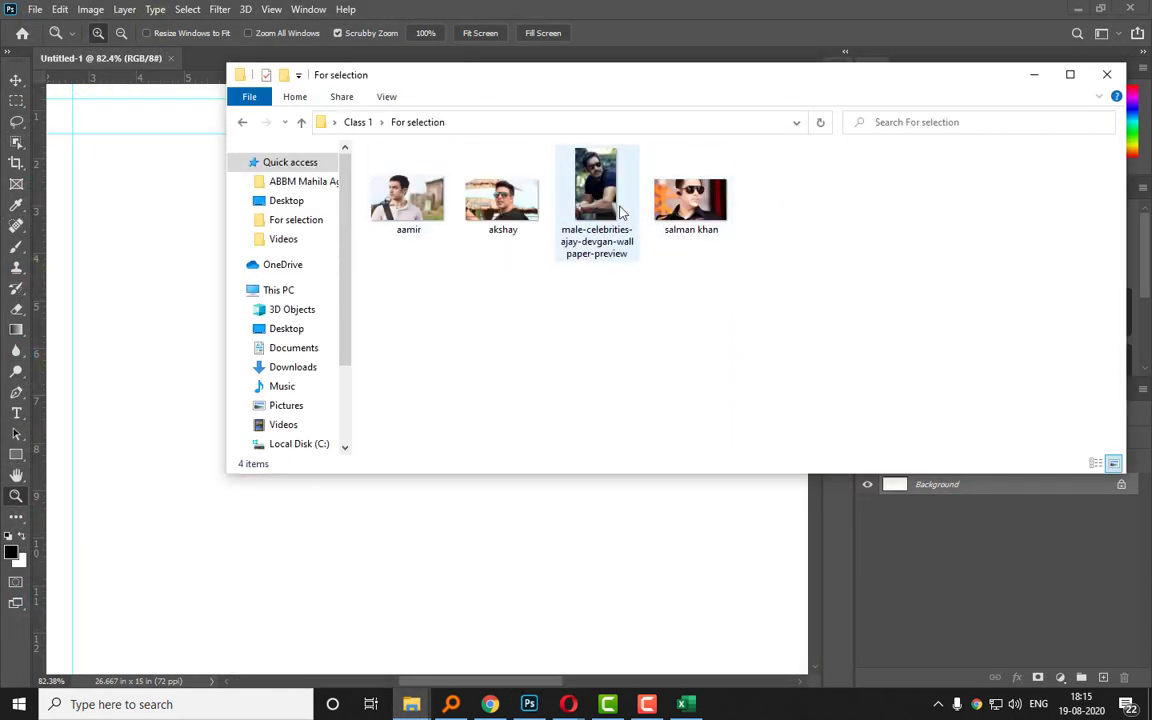
pyautogui.moveTo(596, 190); pyautogui.dragTo(288, 57)
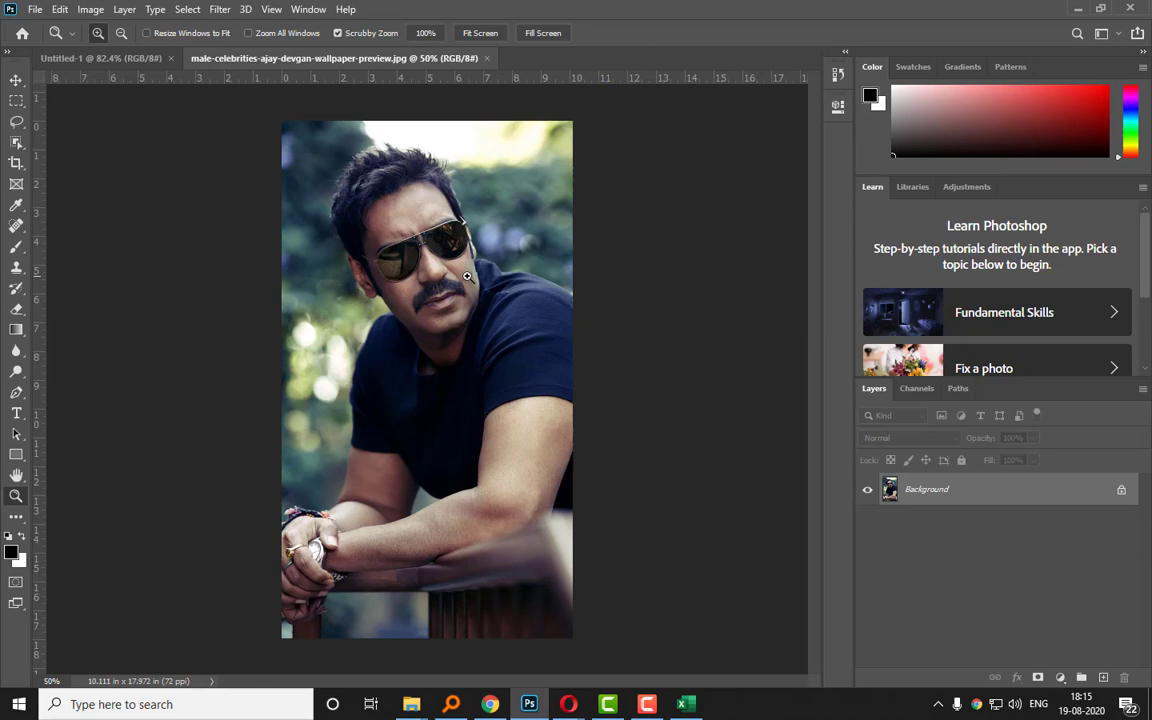
# Zoom the photo out to about 6%, set its zoom level to 100%, and magnify it to about 1622%.
pyautogui.moveTo(467, 276); pyautogui.dragTo(286, 262)
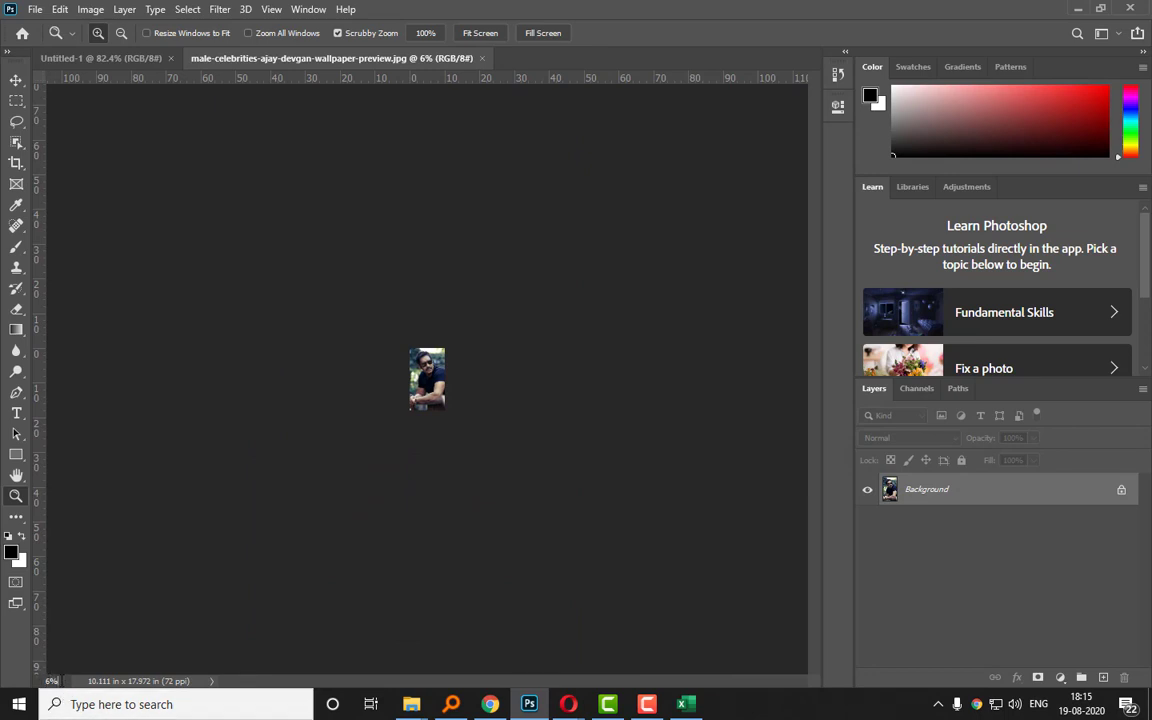
pyautogui.moveTo(61, 681); pyautogui.dragTo(17, 675)
pyautogui.write('100')
pyautogui.press('Return')
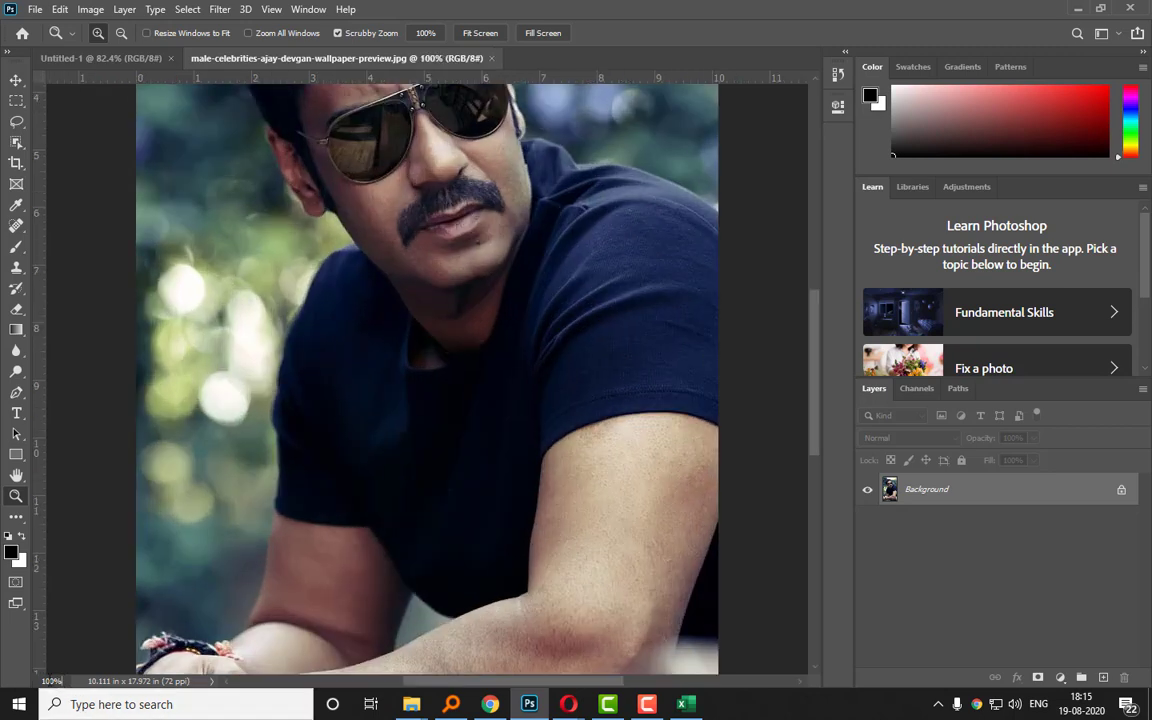
pyautogui.moveTo(61, 681); pyautogui.dragTo(2, 676)
pyautogui.moveTo(365, 268); pyautogui.dragTo(540, 411)
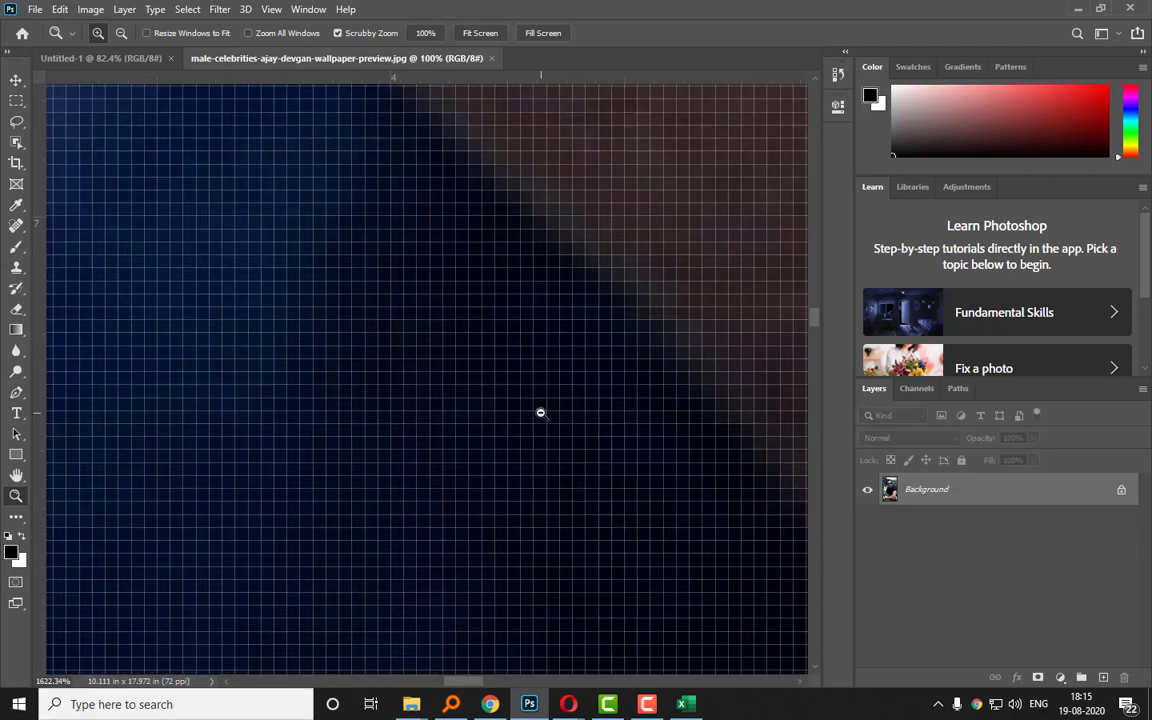
# Try to move the photo with the Move tool and convert its Background to a normal layer.
pyautogui.click(16, 80)
pyautogui.moveTo(339, 177); pyautogui.dragTo(367, 239)
pyautogui.click(563, 303)
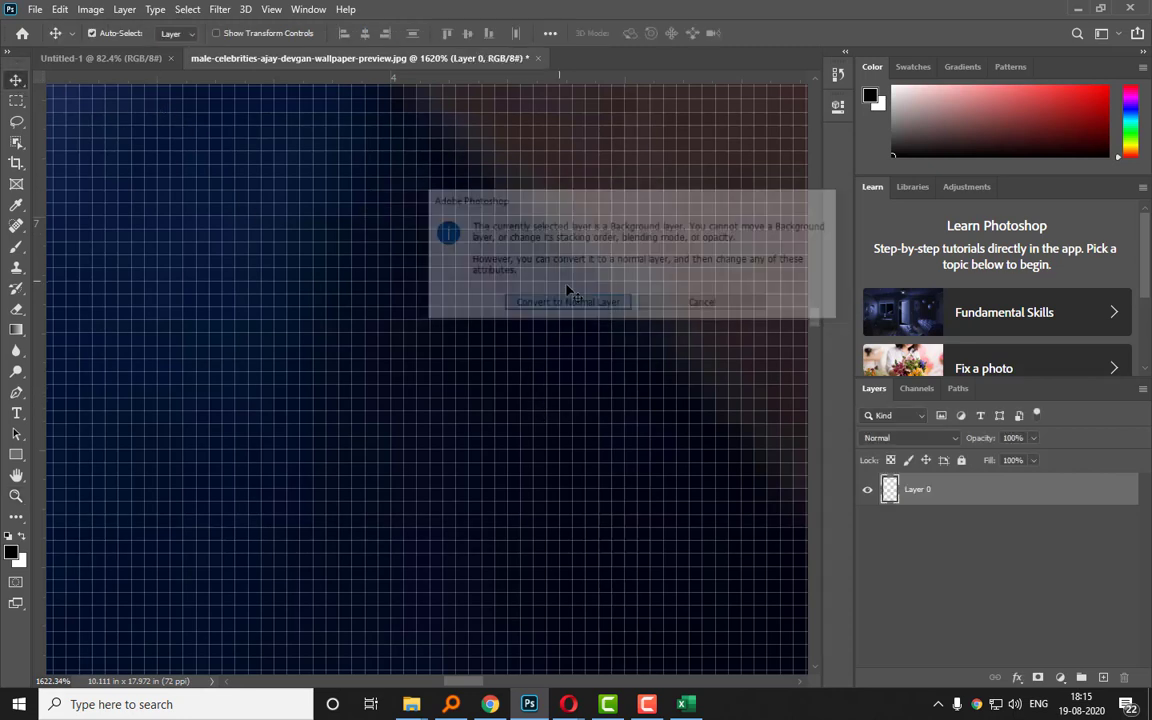
# Pan across the magnified photo, activate the Hand tool, and zoom back out to 100%.
pyautogui.moveTo(561, 136); pyautogui.dragTo(507, 525)
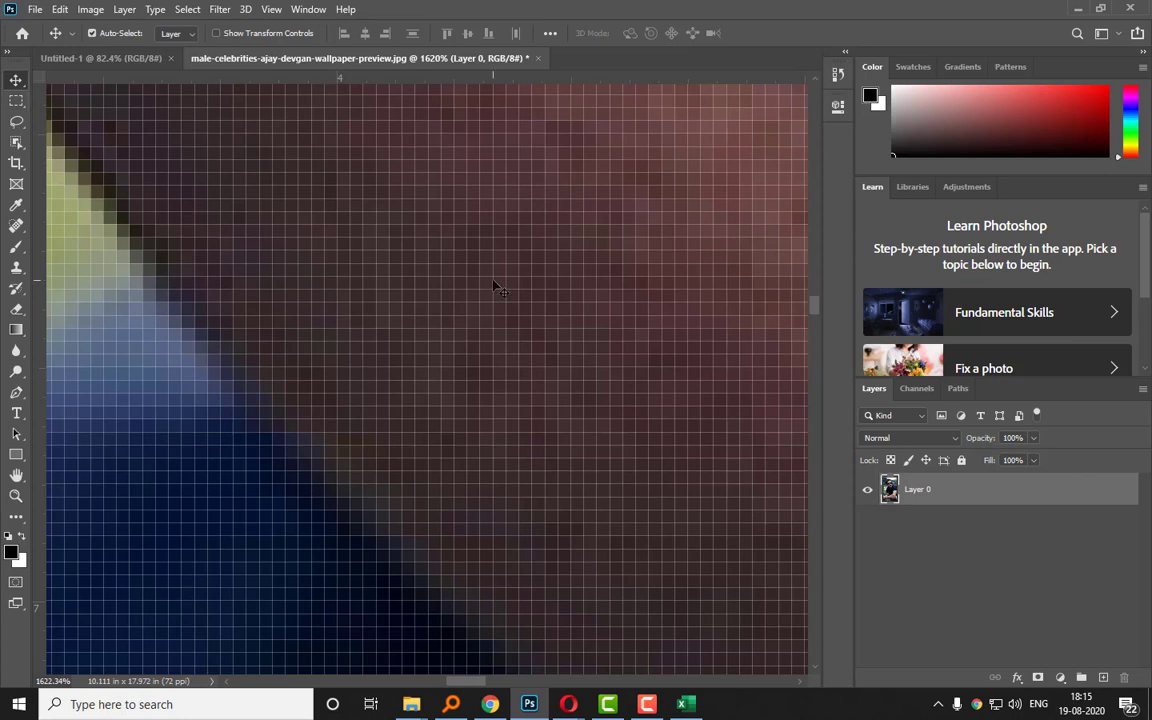
pyautogui.click(17, 479)
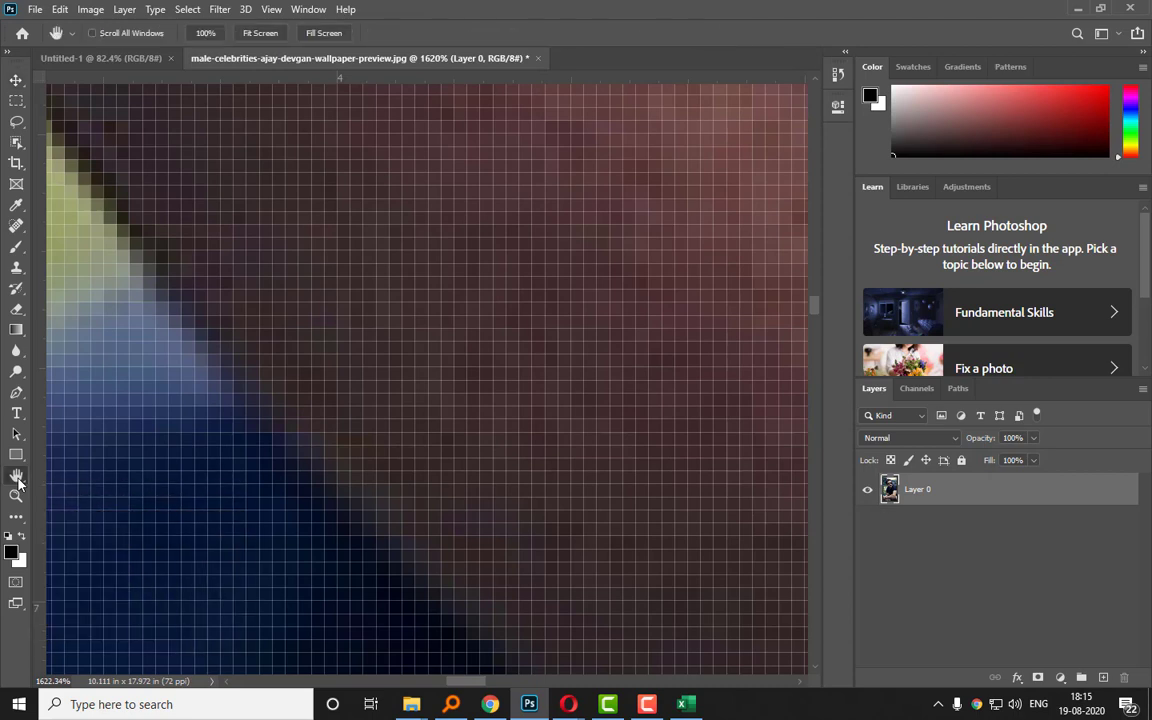
pyautogui.click(78, 476)
pyautogui.scroll(-5, 566, 375)
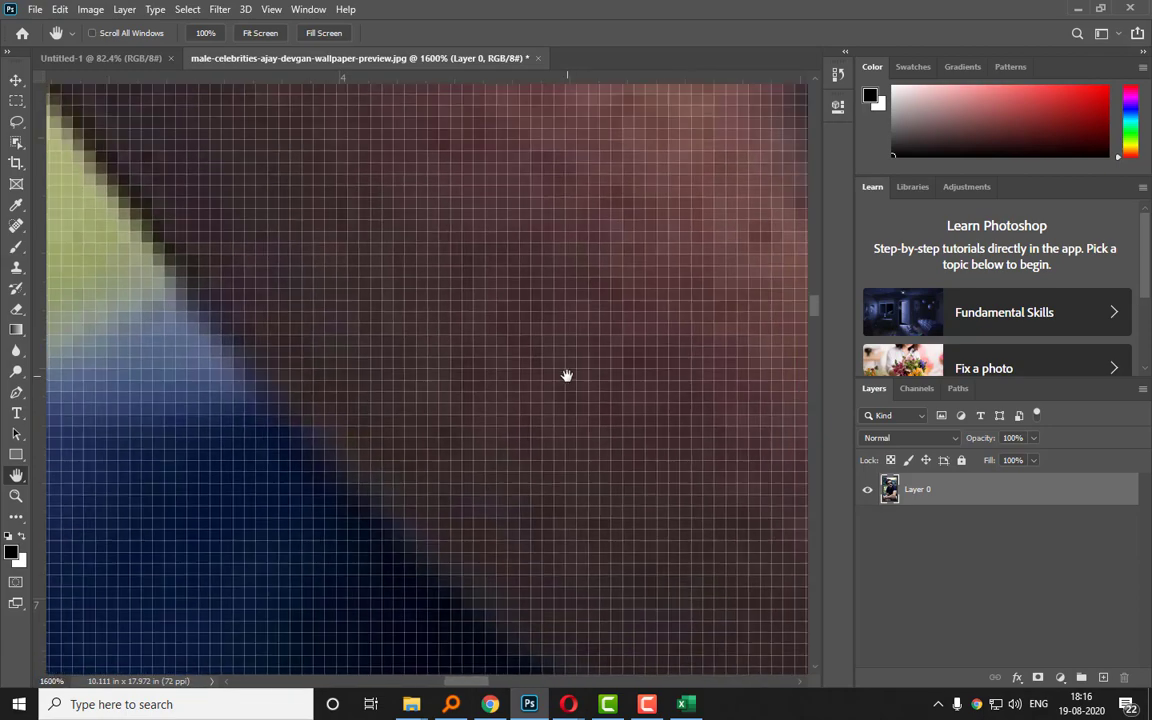
pyautogui.scroll(-4, 566, 375)
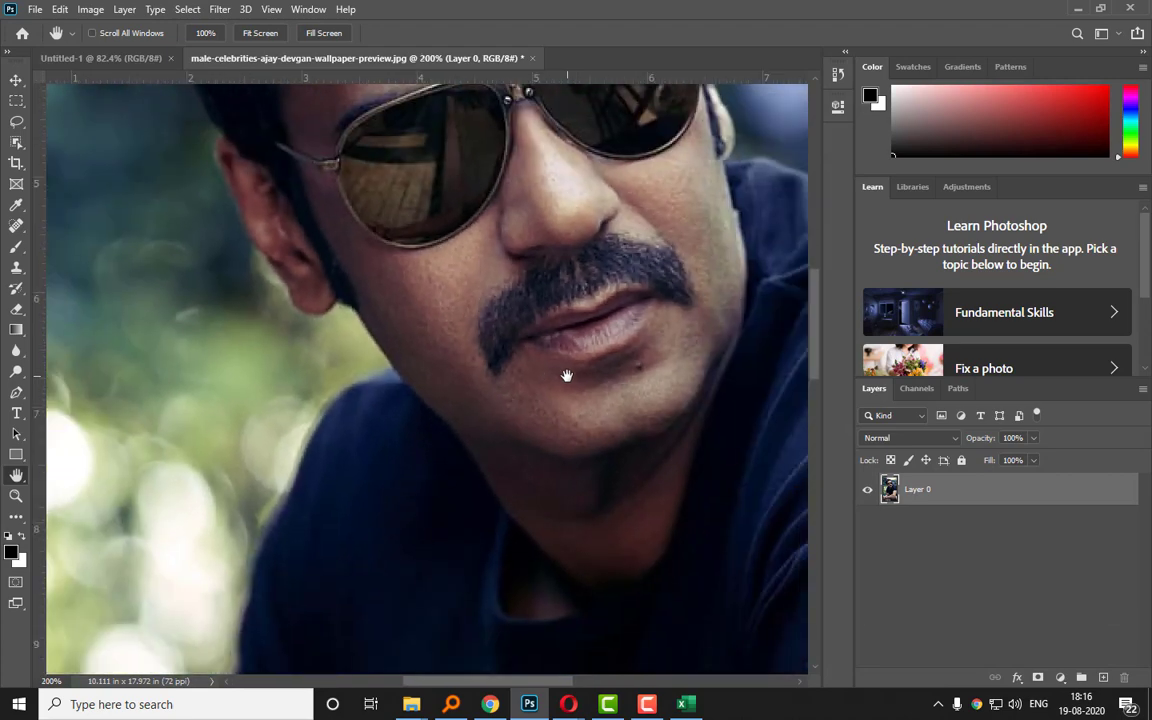
pyautogui.scroll(-2, 566, 375)
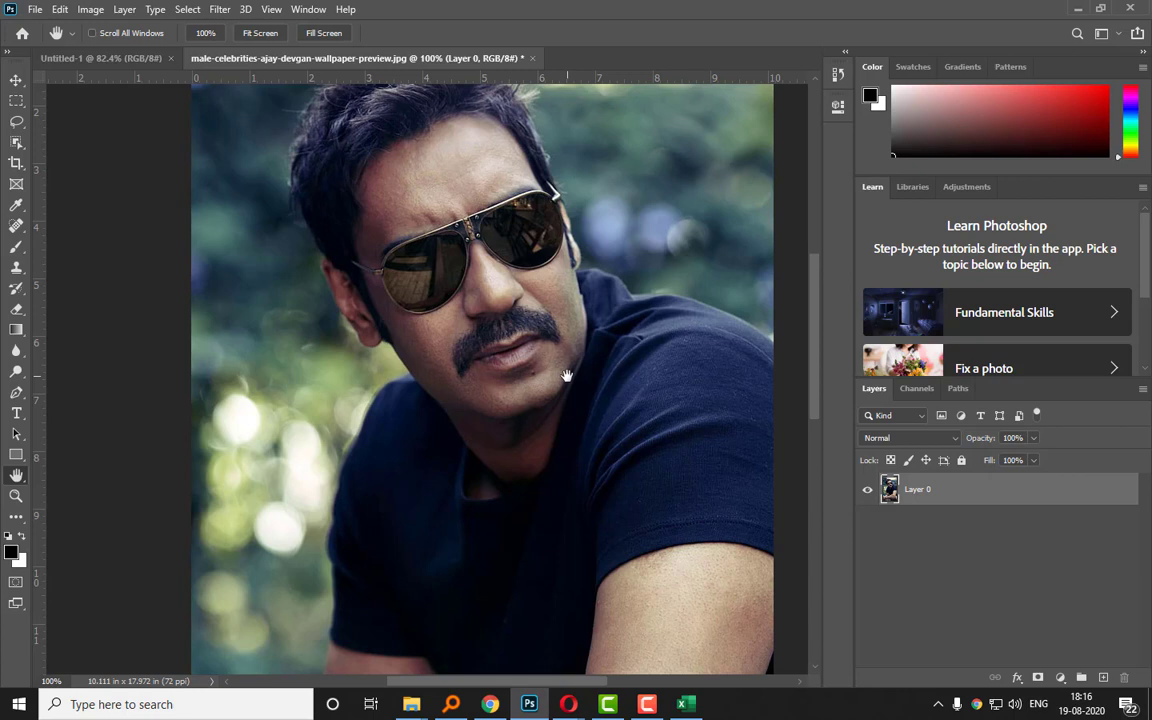
# Turn on Resize Windows to Fit for the Zoom tool and test it by zooming the photo out to about 59%.
pyautogui.click(16, 495)
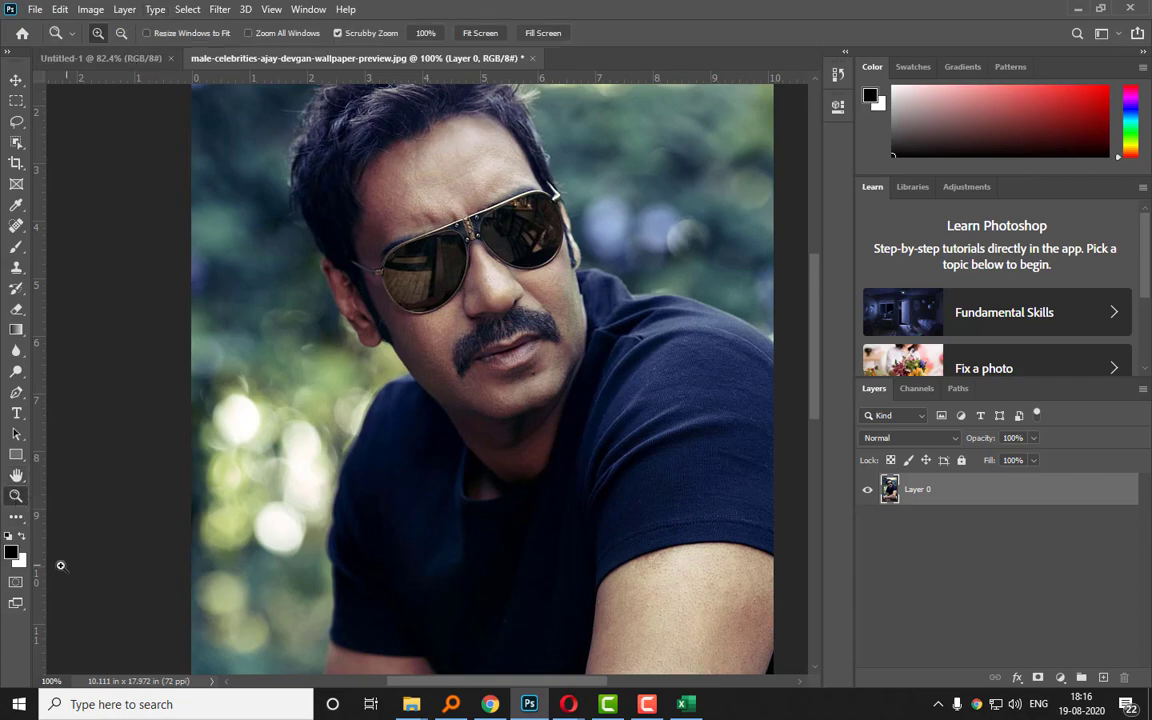
pyautogui.moveTo(300, 180); pyautogui.dragTo(283, 260)
pyautogui.click(147, 33)
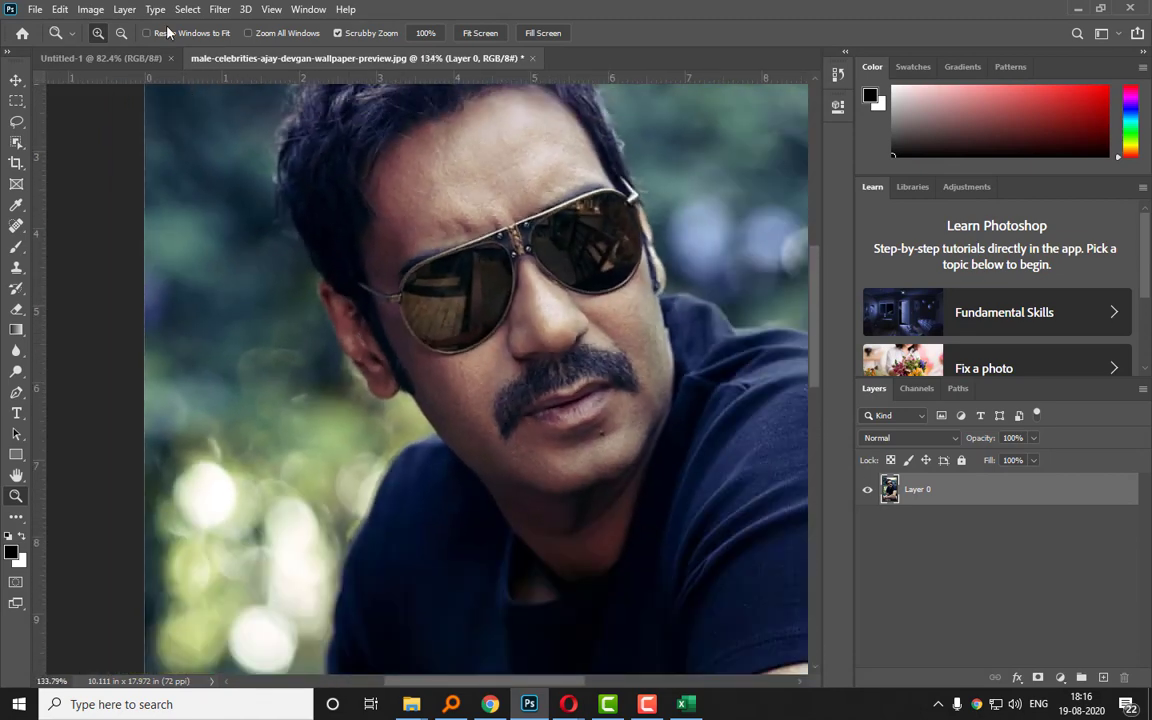
pyautogui.moveTo(286, 182); pyautogui.dragTo(266, 106)
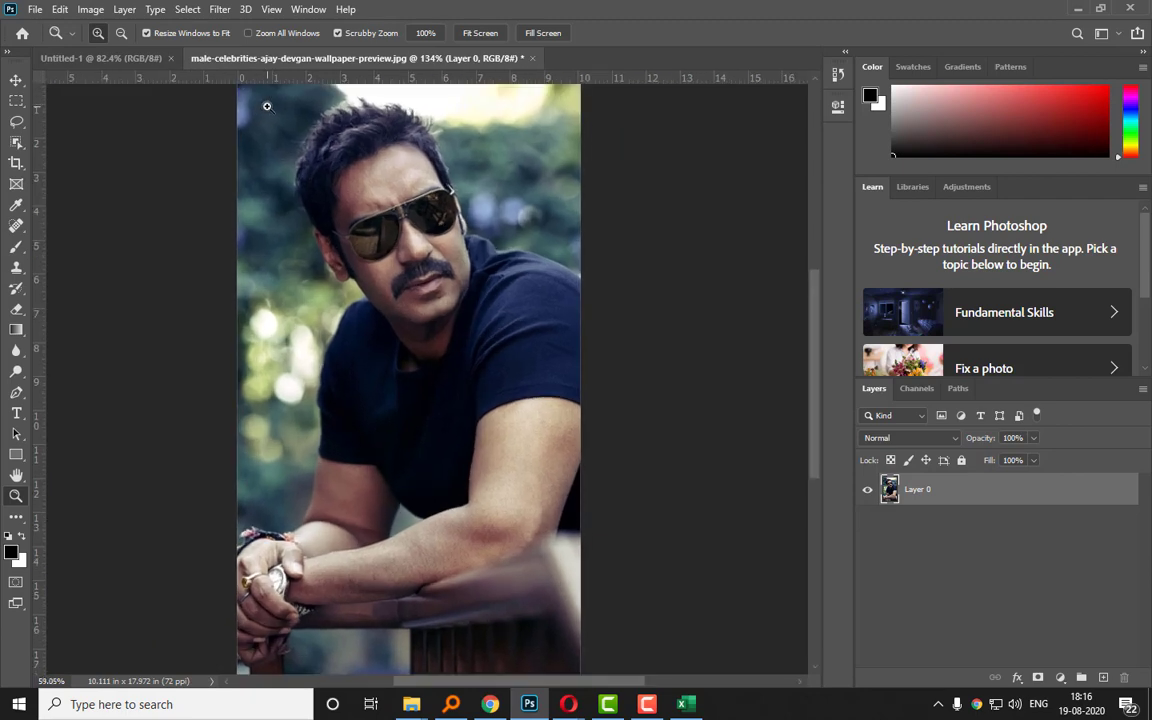
# View the photo filling the screen, fitted to the screen, and at 100% zoom.
pyautogui.click(545, 33)
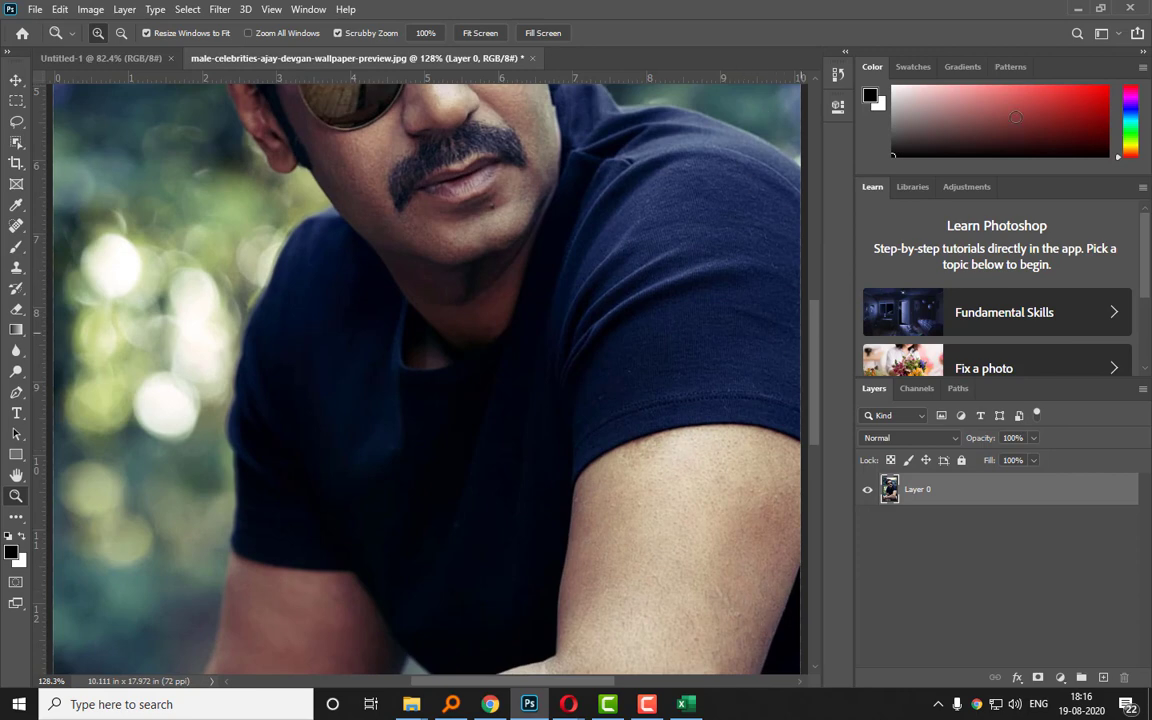
pyautogui.click(478, 33)
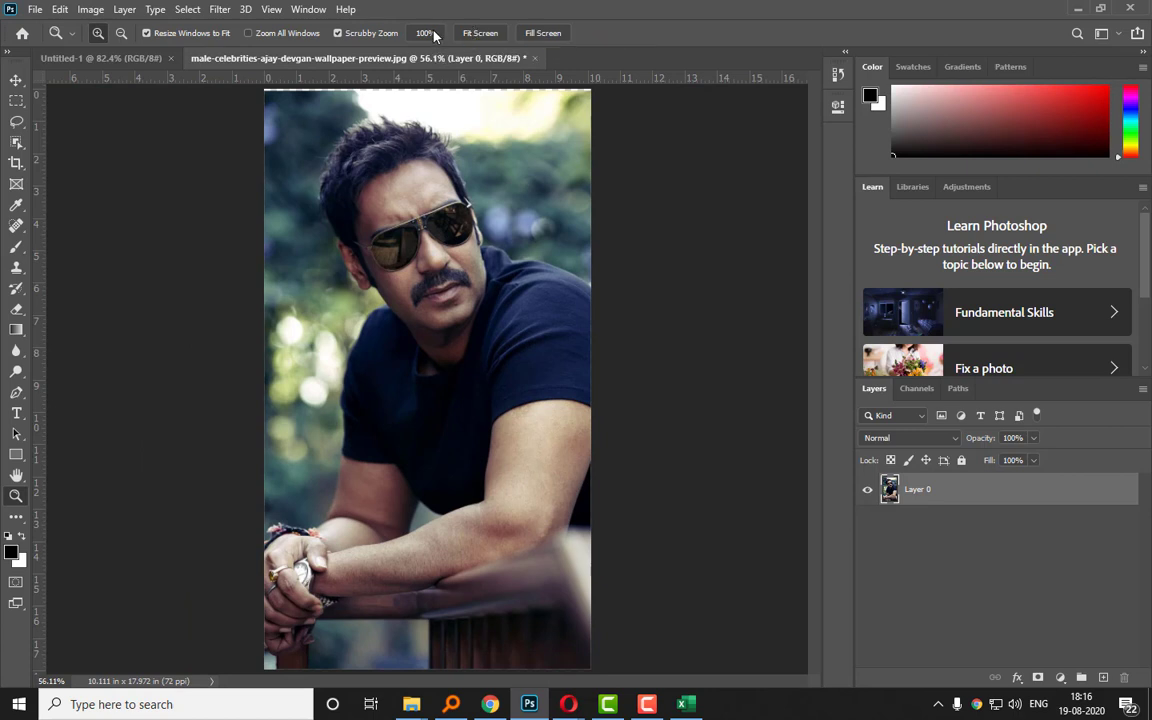
pyautogui.click(432, 34)
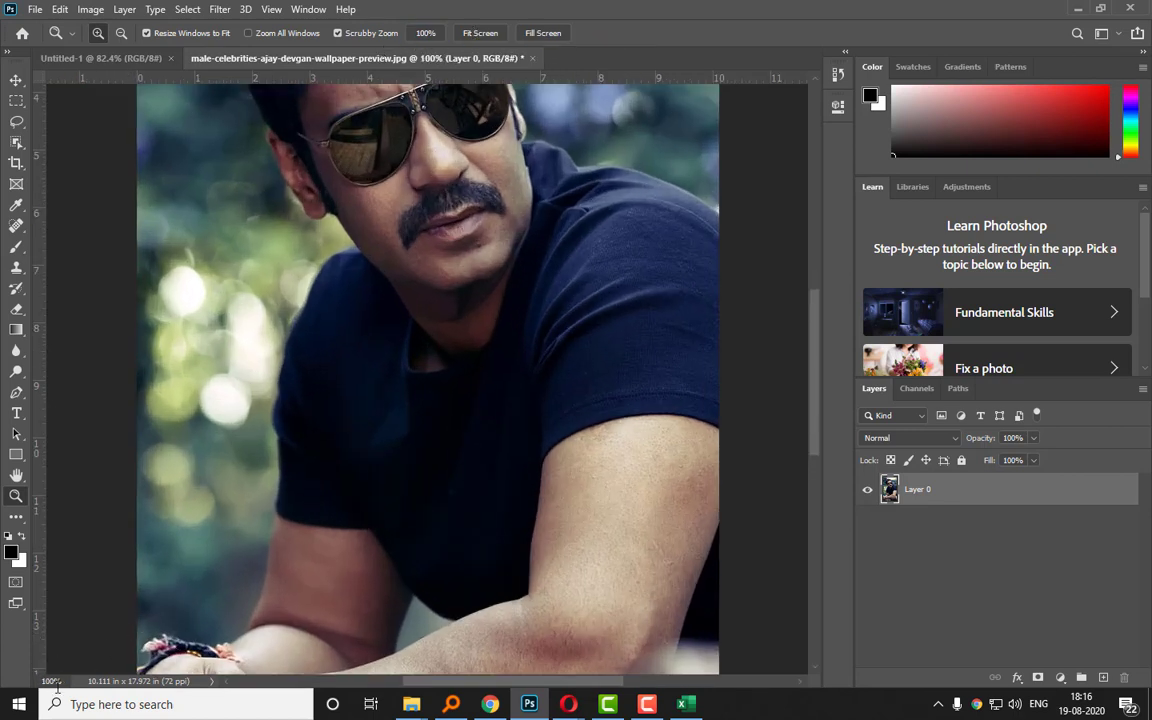
# Set the photo's zoom level to 50% and test scrubby zoom, leaving the view at about 57%.
pyautogui.click(56, 683)
pyautogui.write('50')
pyautogui.press('Return')
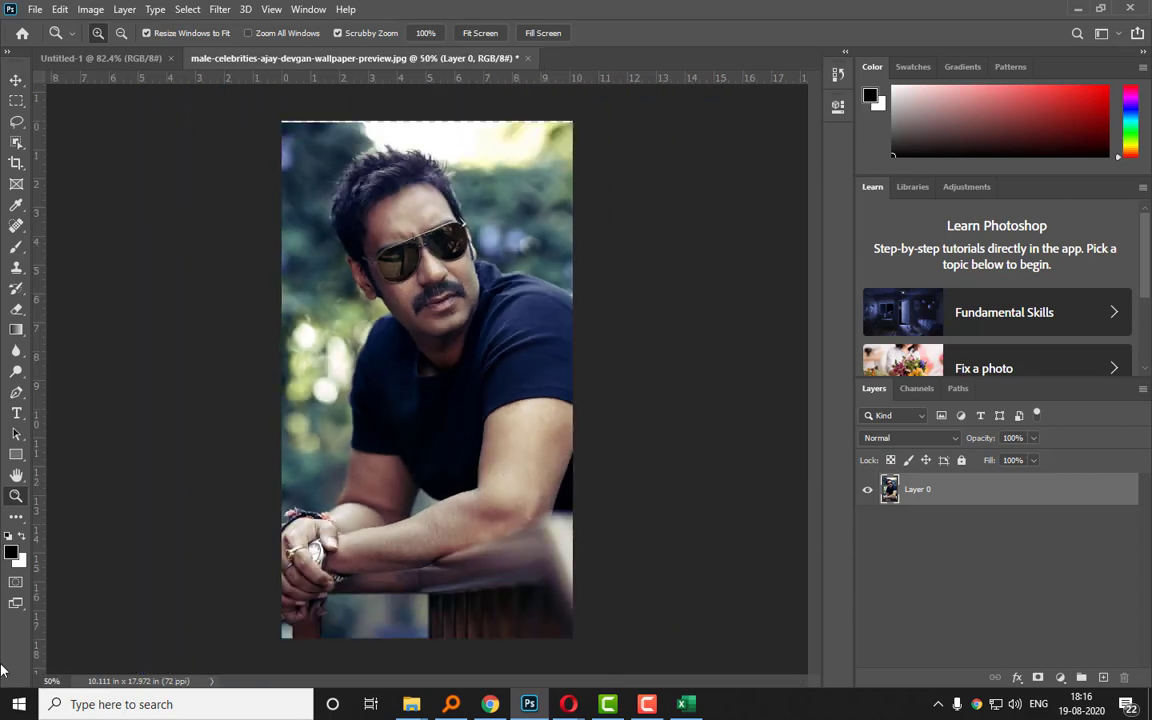
pyautogui.click(106, 38)
pyautogui.moveTo(370, 222); pyautogui.dragTo(435, 453)
pyautogui.moveTo(379, 449); pyautogui.dragTo(427, 455)
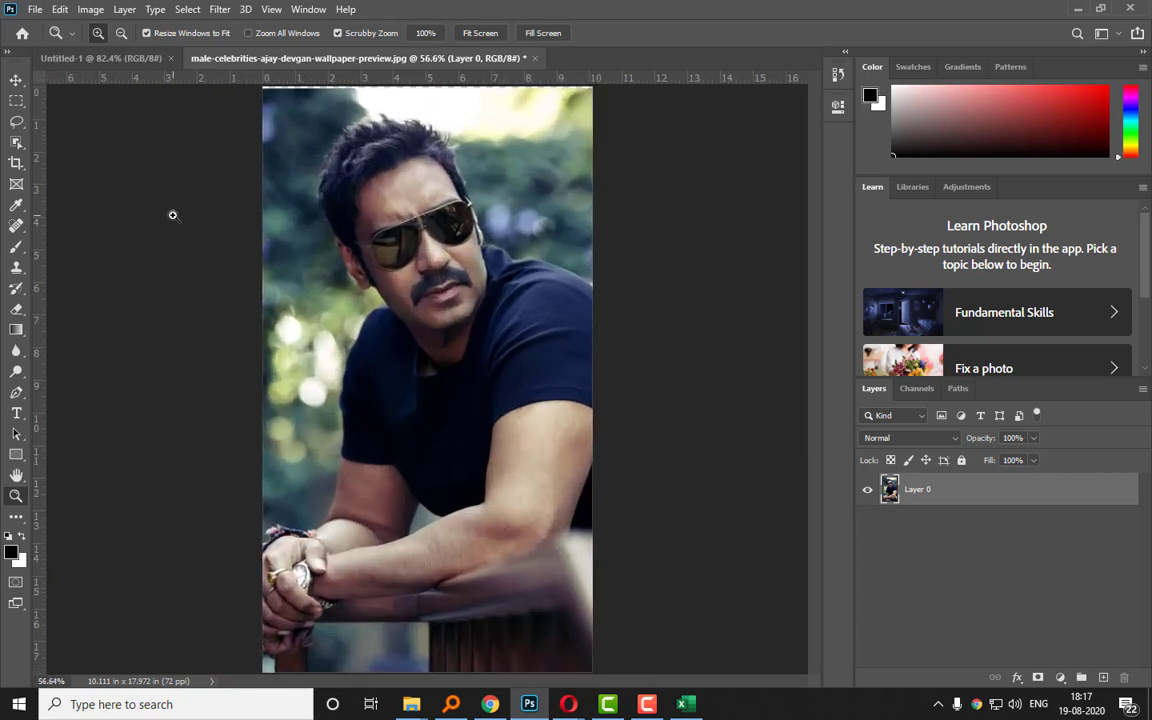
# Activate the Move tool and zoom the photo in to 200% without switching tools.
pyautogui.click(22, 84)
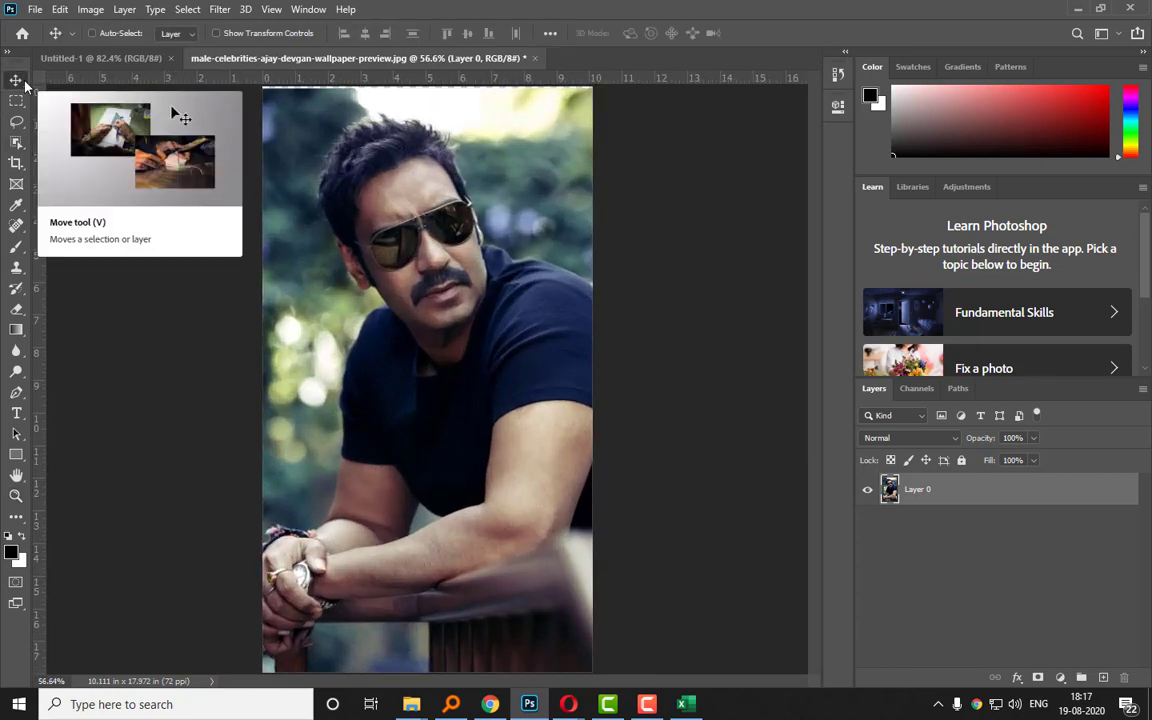
pyautogui.hotkey('ctrl', '+')
pyautogui.hotkey('ctrl', '+')
pyautogui.hotkey('ctrl', '+')
pyautogui.hotkey('ctrl', '+')
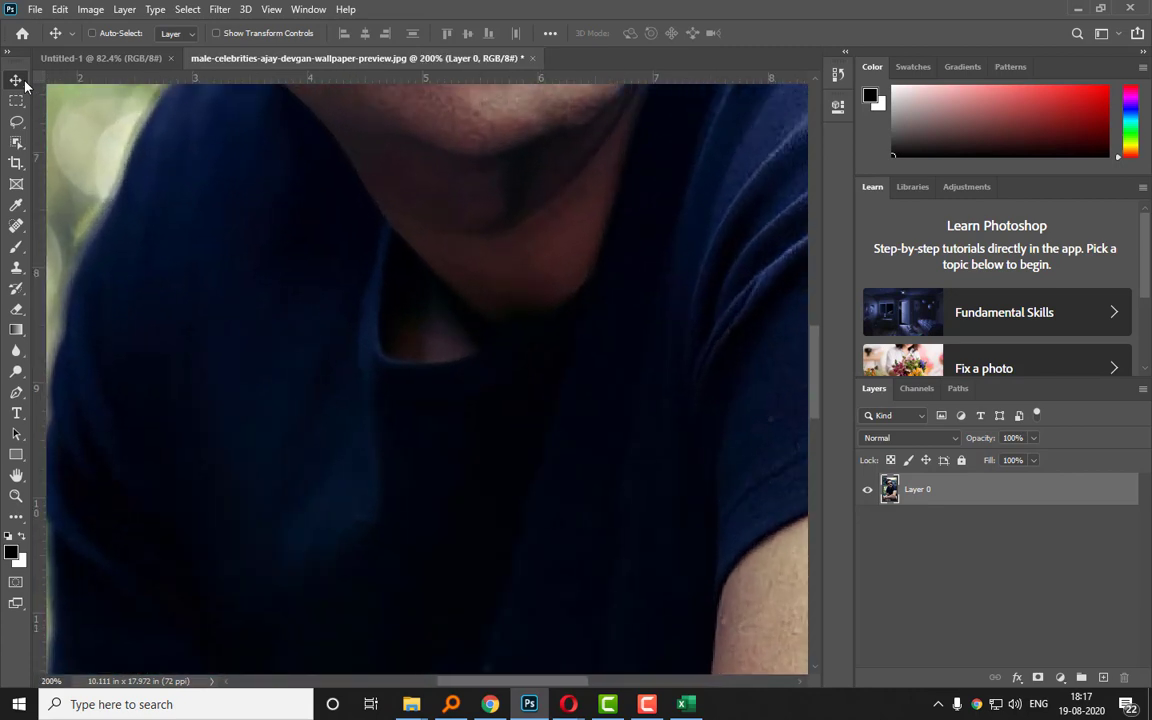
# Zoom the photo out step by step to just below 16.7% with the Move tool still active.
pyautogui.hotkey('ctrl', '-')
pyautogui.hotkey('ctrl', '-')
pyautogui.hotkey('ctrl', '-')
pyautogui.hotkey('ctrl', '-')
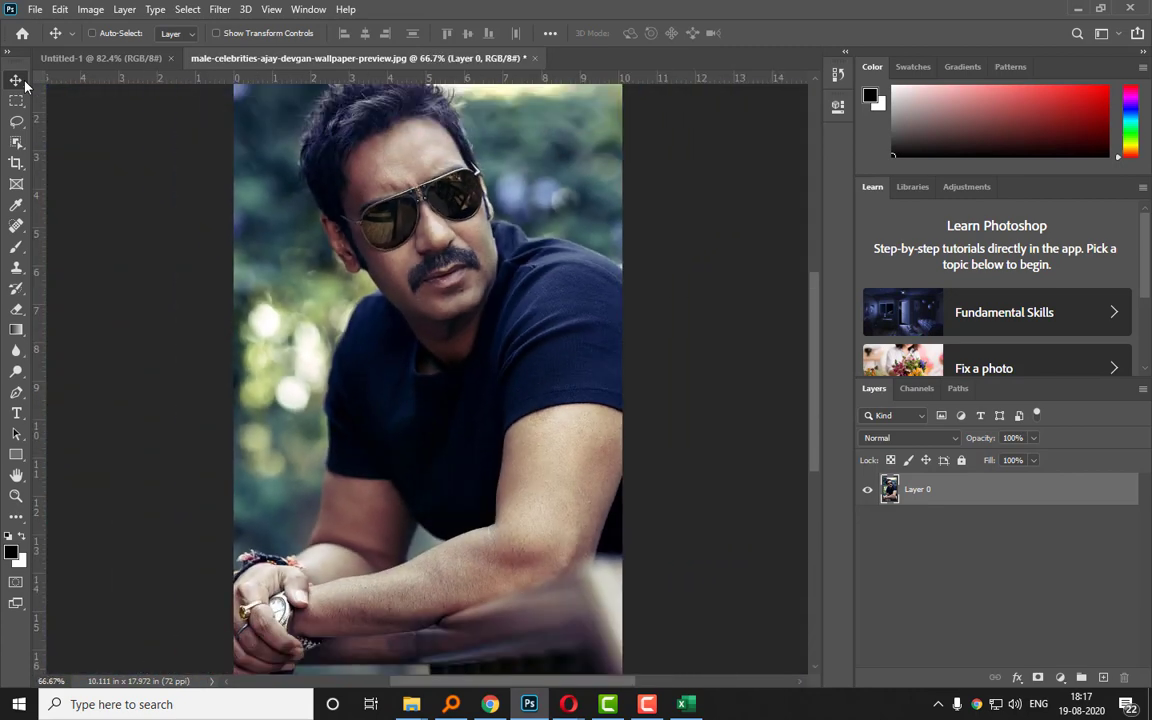
pyautogui.hotkey('ctrl', '-')
pyautogui.hotkey('ctrl', '-')
pyautogui.hotkey('ctrl', '-')
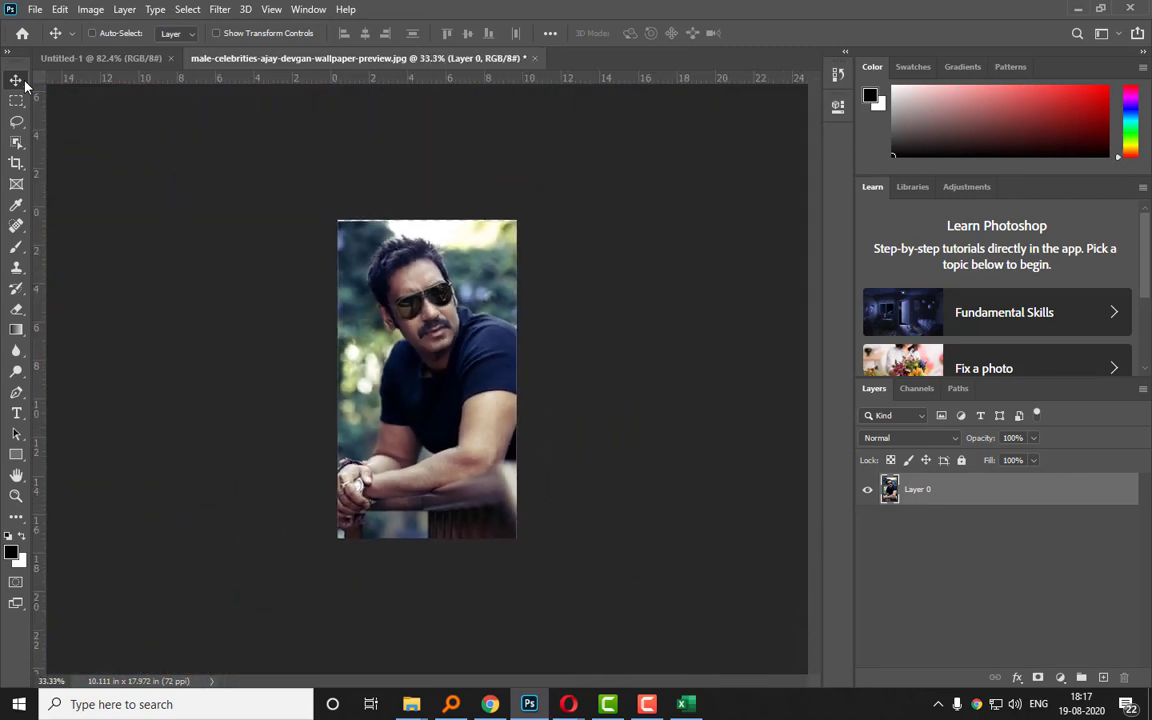
pyautogui.hotkey('ctrl', '-')
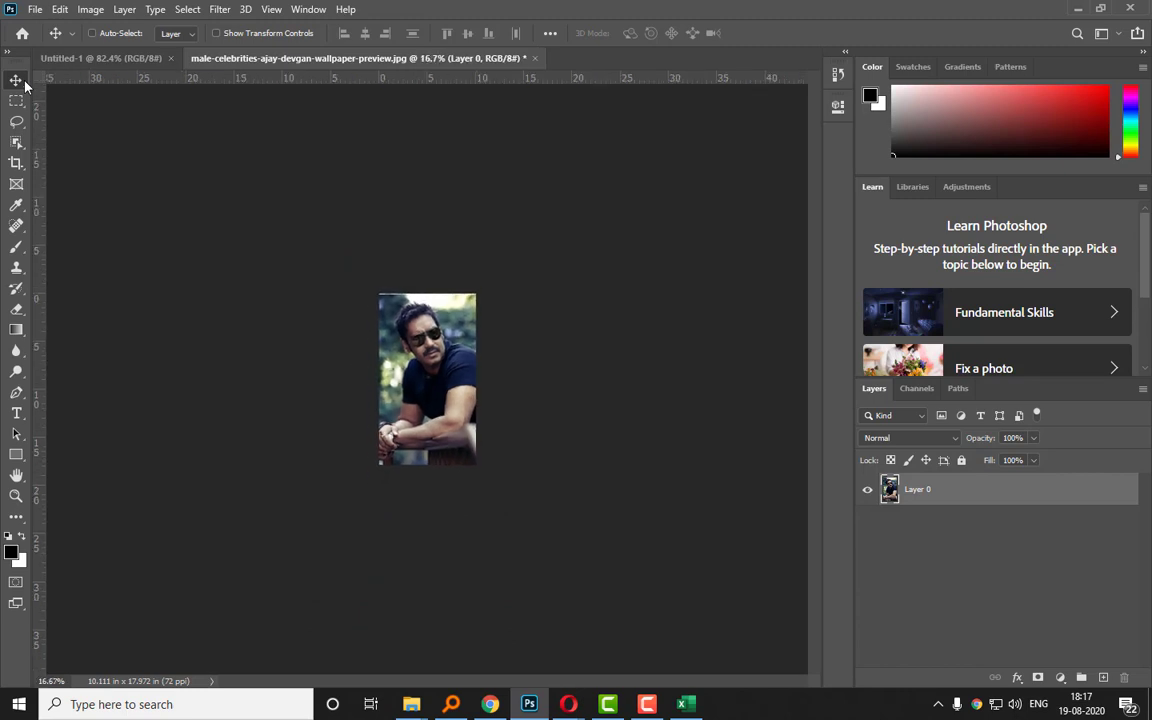
pyautogui.hotkey('ctrl', '-')
# Zoom the photo back in to 66.7% with the Move tool still active.
pyautogui.hotkey('ctrl', '+')
pyautogui.hotkey('ctrl', '+')
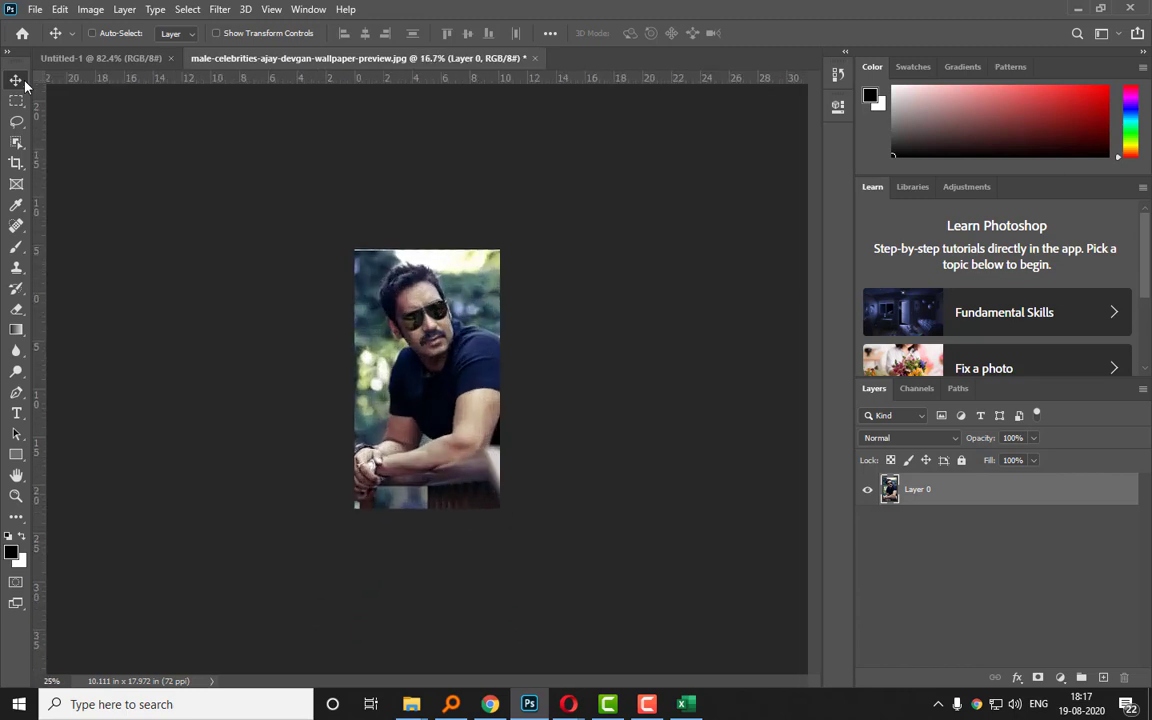
pyautogui.hotkey('ctrl', '+')
pyautogui.hotkey('ctrl', '+')
pyautogui.hotkey('ctrl', '+')
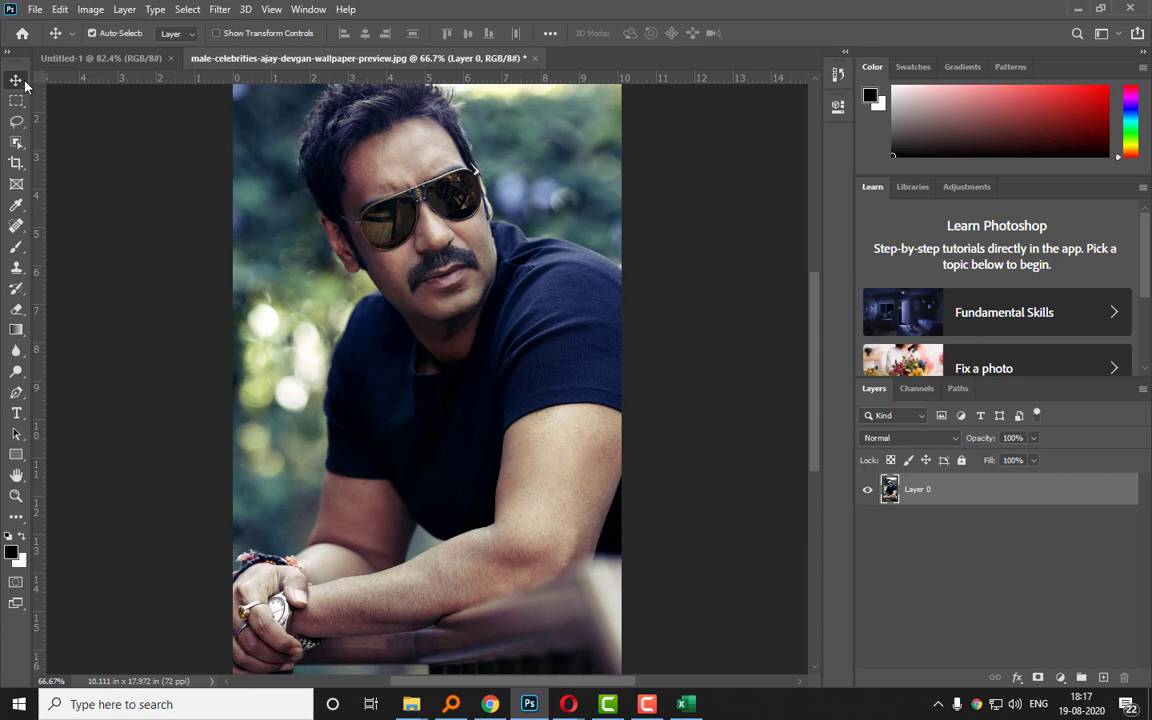
# Switch to the Untitled-1 document, zoom it to 100%, fit it to the screen, and reactivate the Move tool.
pyautogui.click(88, 59)
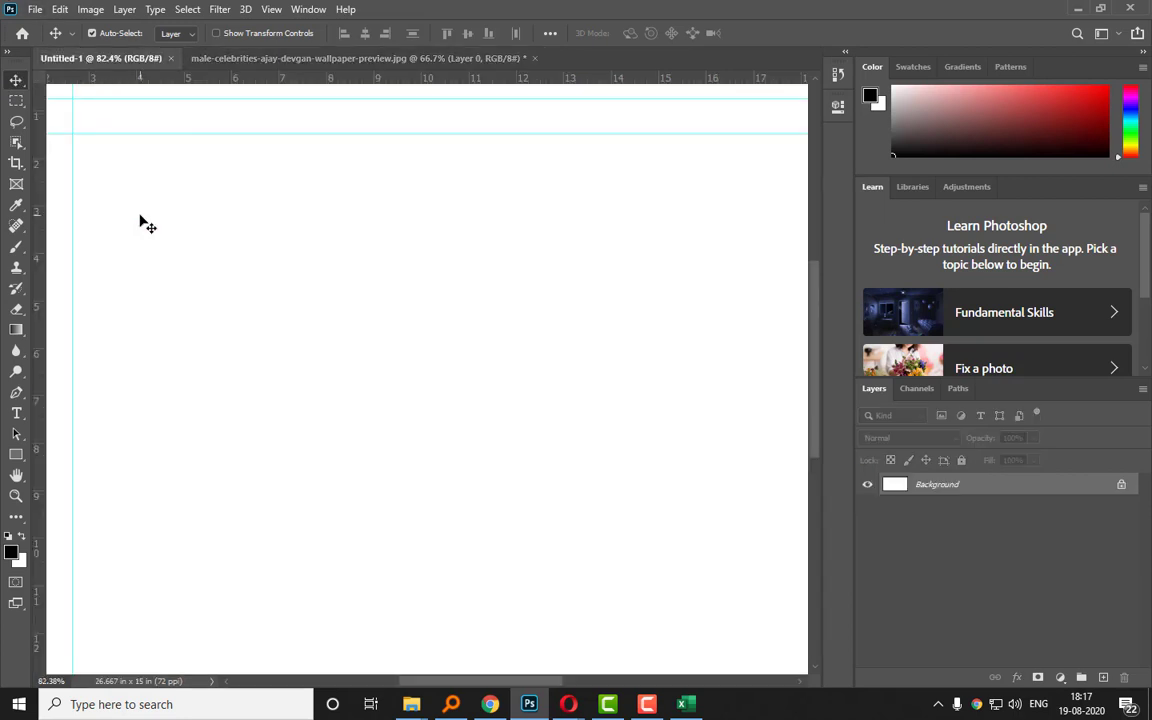
pyautogui.hotkey('ctrl', '+')
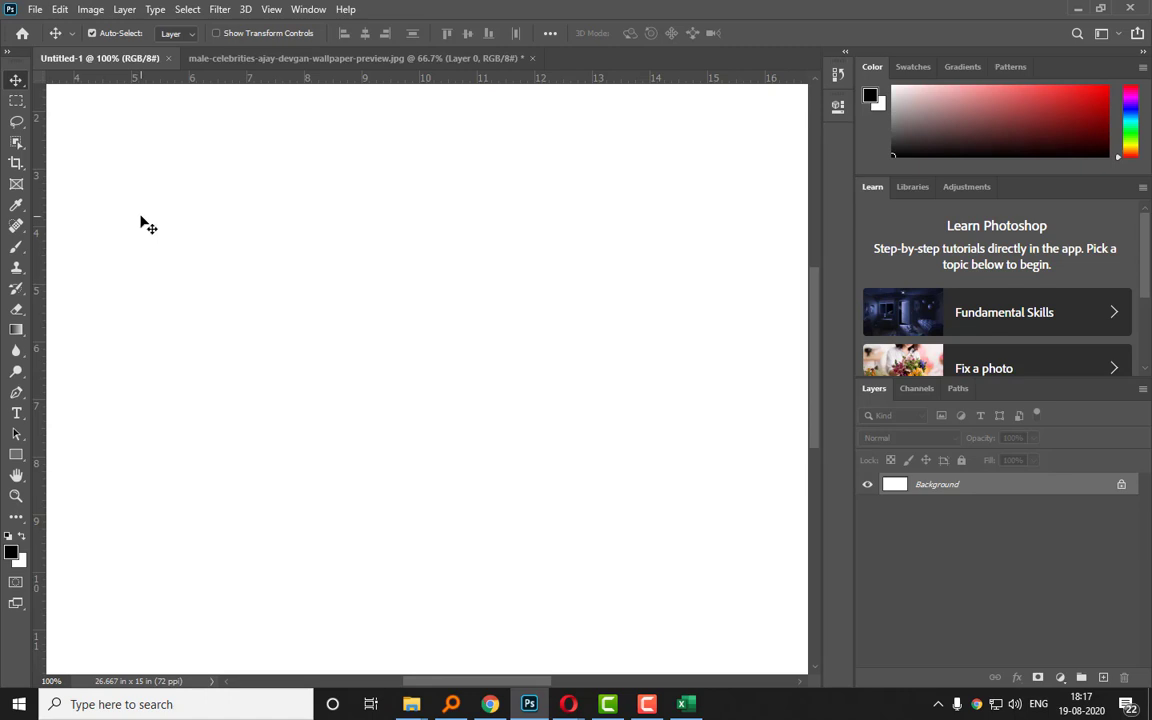
pyautogui.click(19, 497)
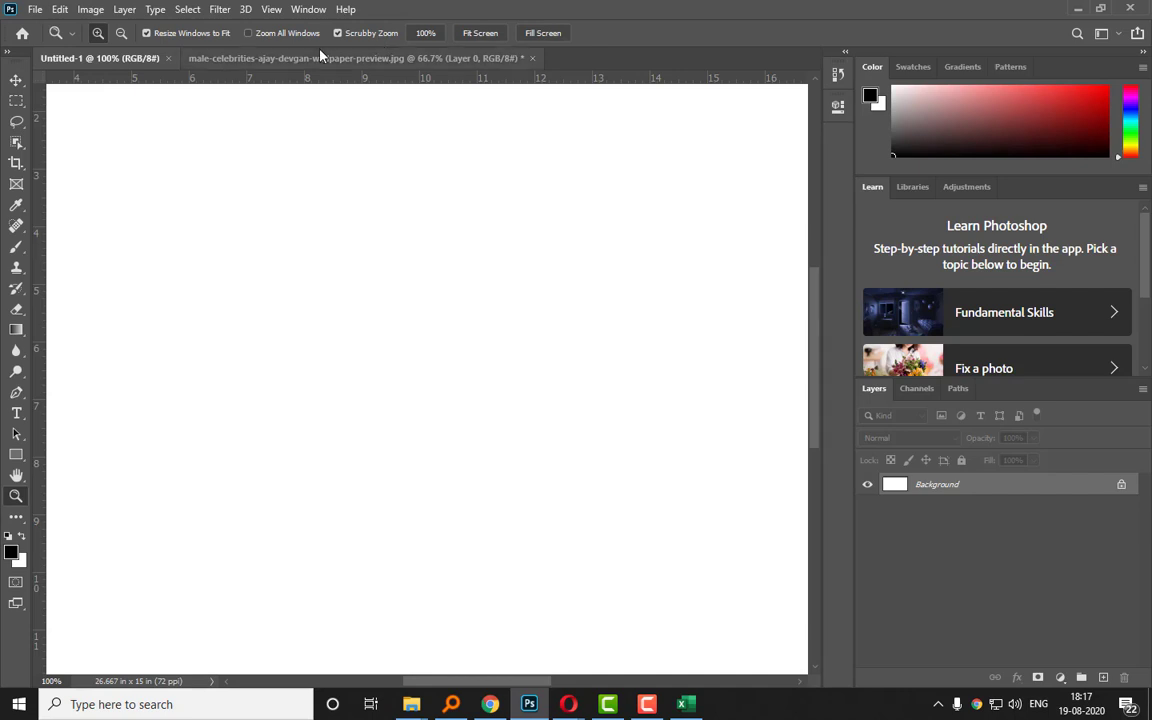
pyautogui.click(480, 33)
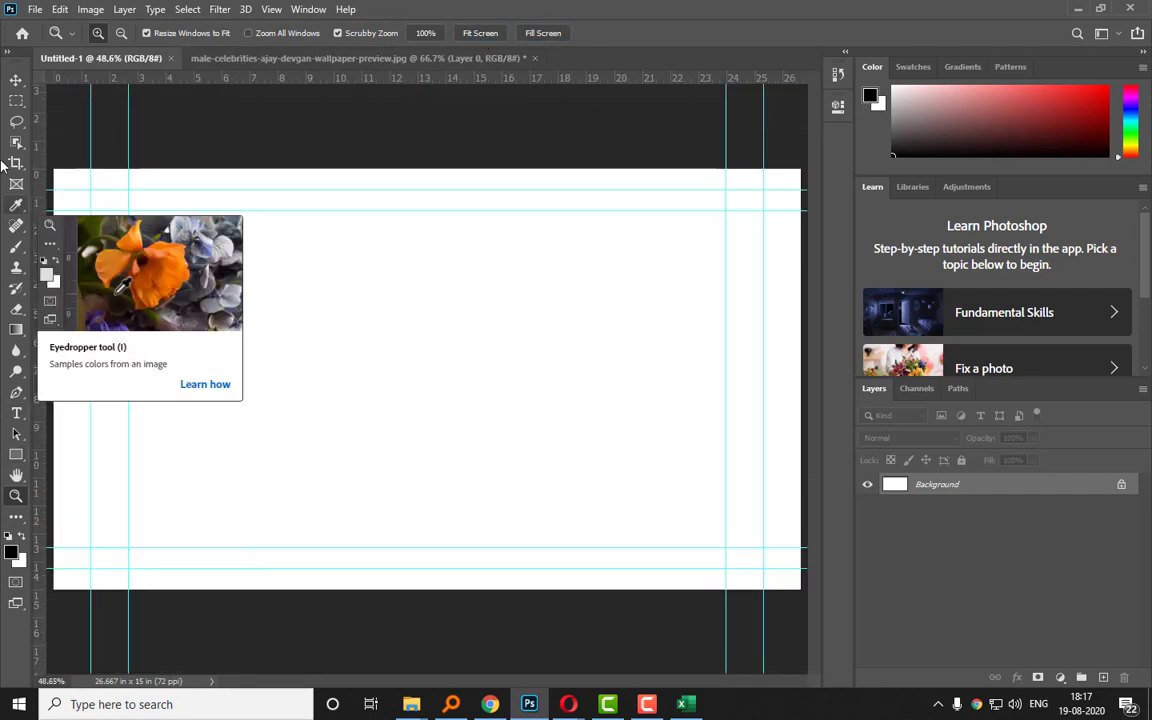
pyautogui.click(16, 80)
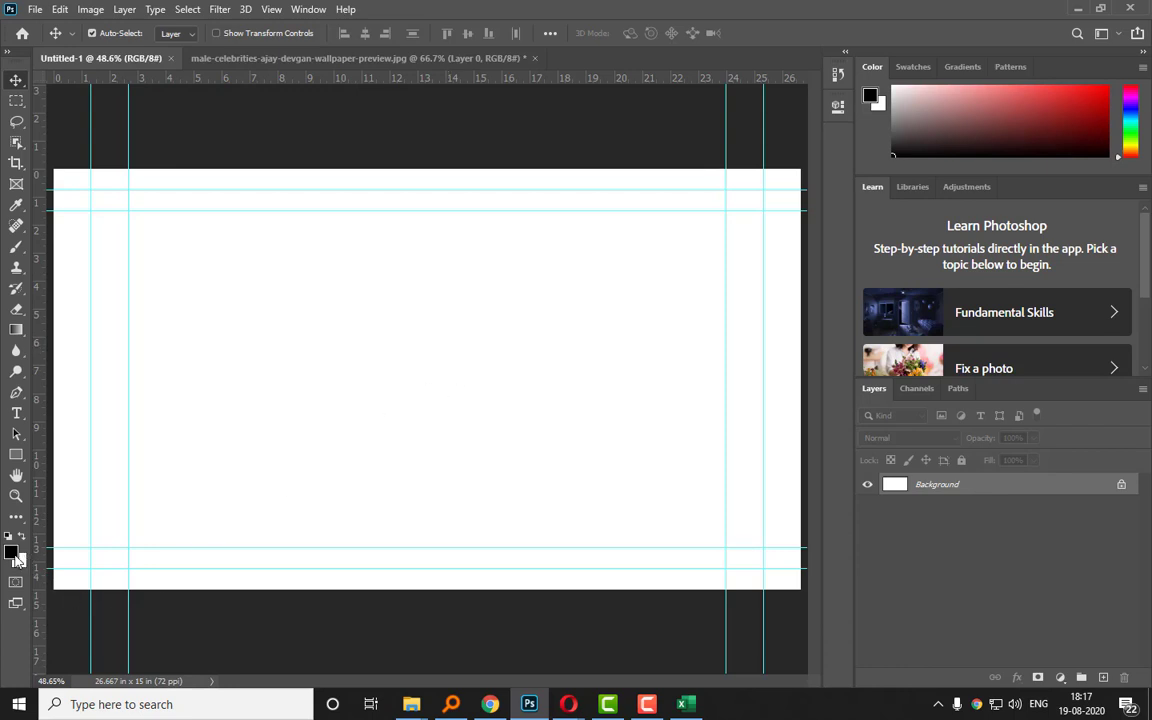
# Try picking the near-white color #fefefe as the foreground color.
pyautogui.click(12, 553)
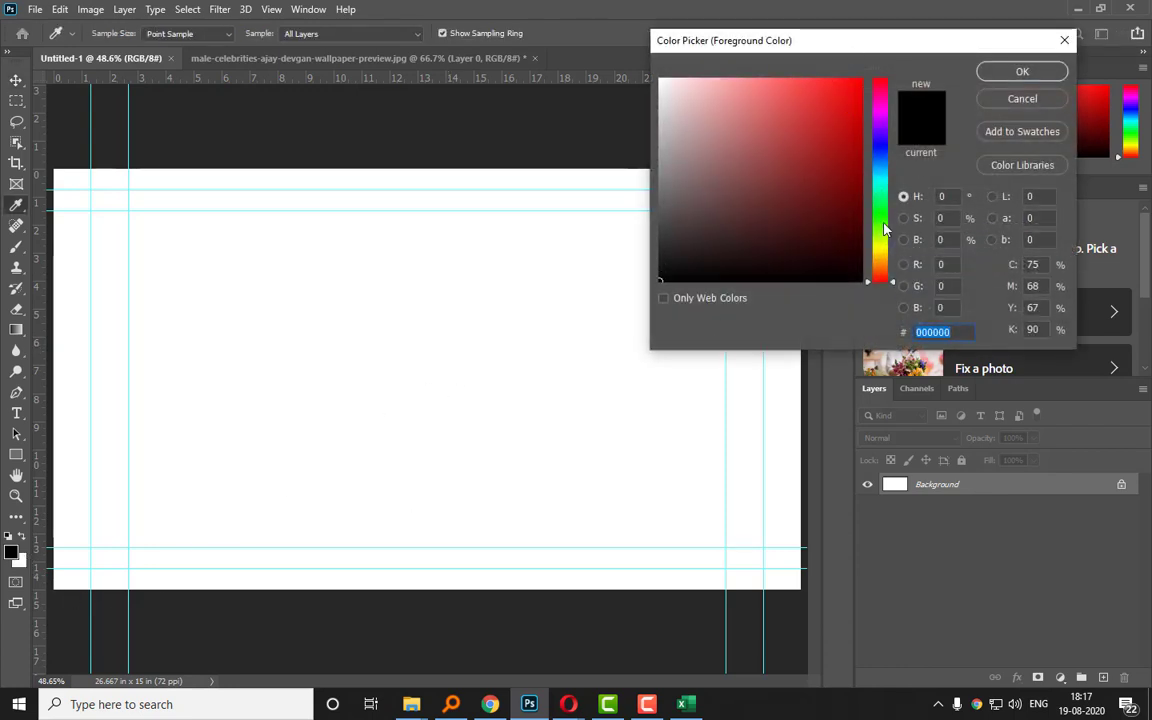
pyautogui.moveTo(688, 109)
pyautogui.mouseDown()
pyautogui.moveTo(854, 87)
pyautogui.moveTo(660, 79)
pyautogui.mouseUp()
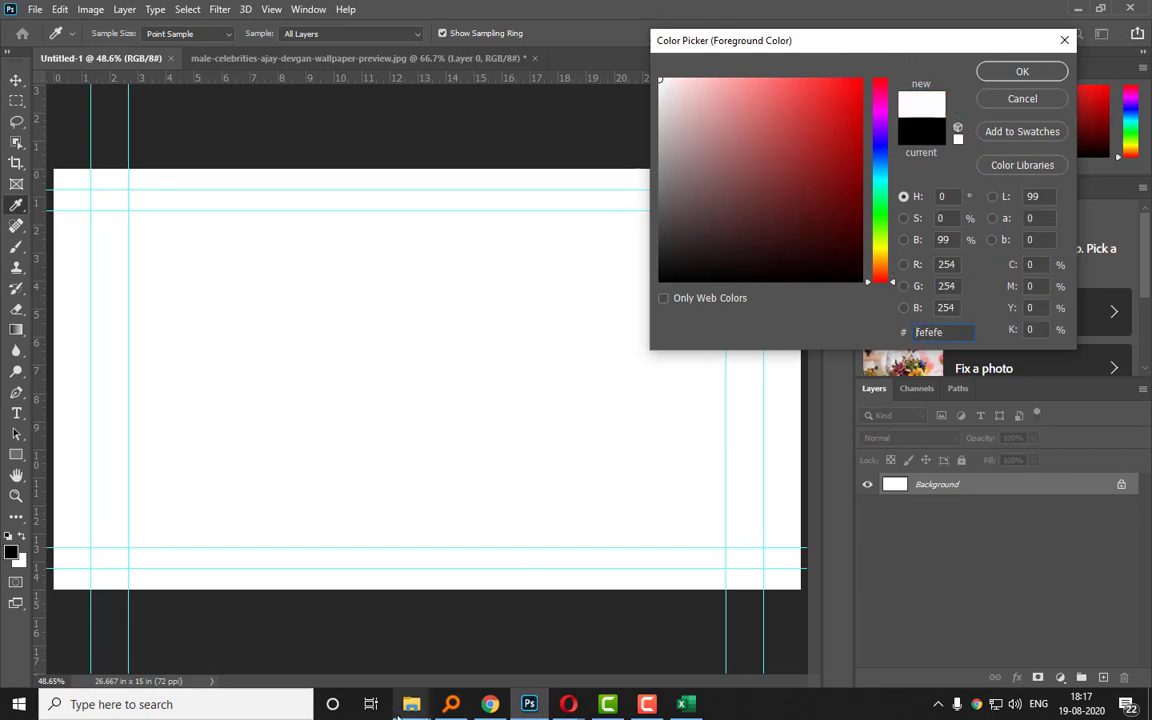
# Switch to File Explorer, open the Intresting ads folder on the Desktop, and show its contents as extra large icons.
pyautogui.moveTo(411, 704)
pyautogui.click(390, 658)
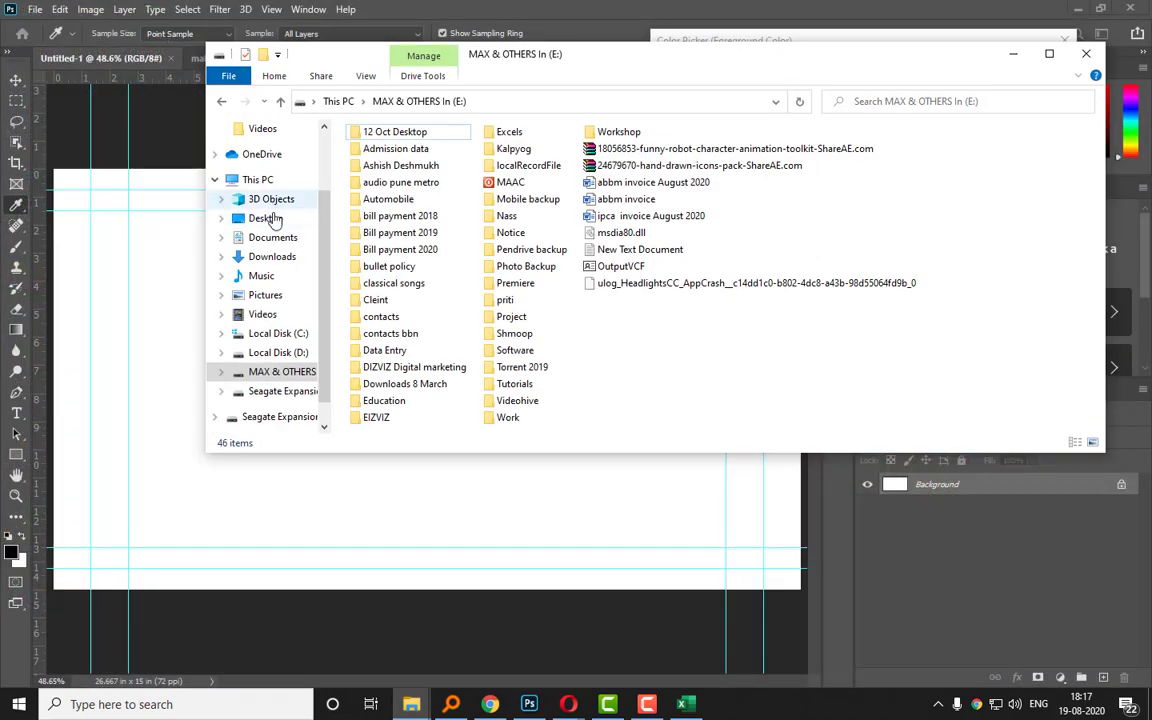
pyautogui.click(265, 218)
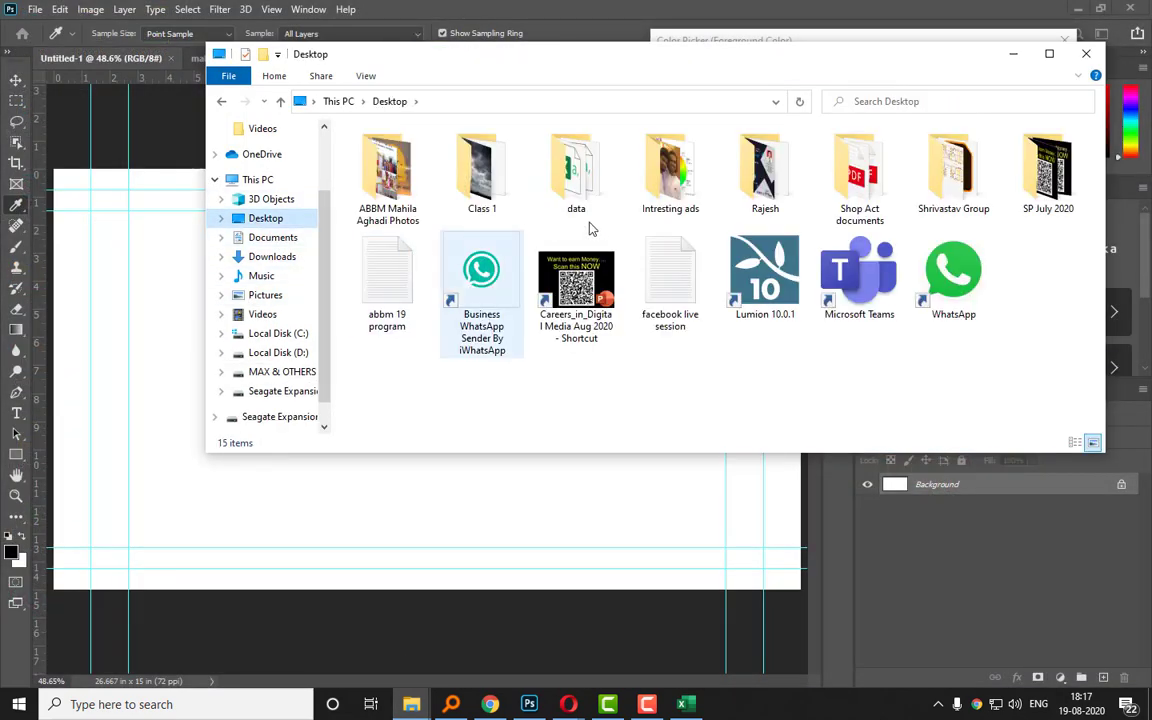
pyautogui.doubleClick(672, 185)
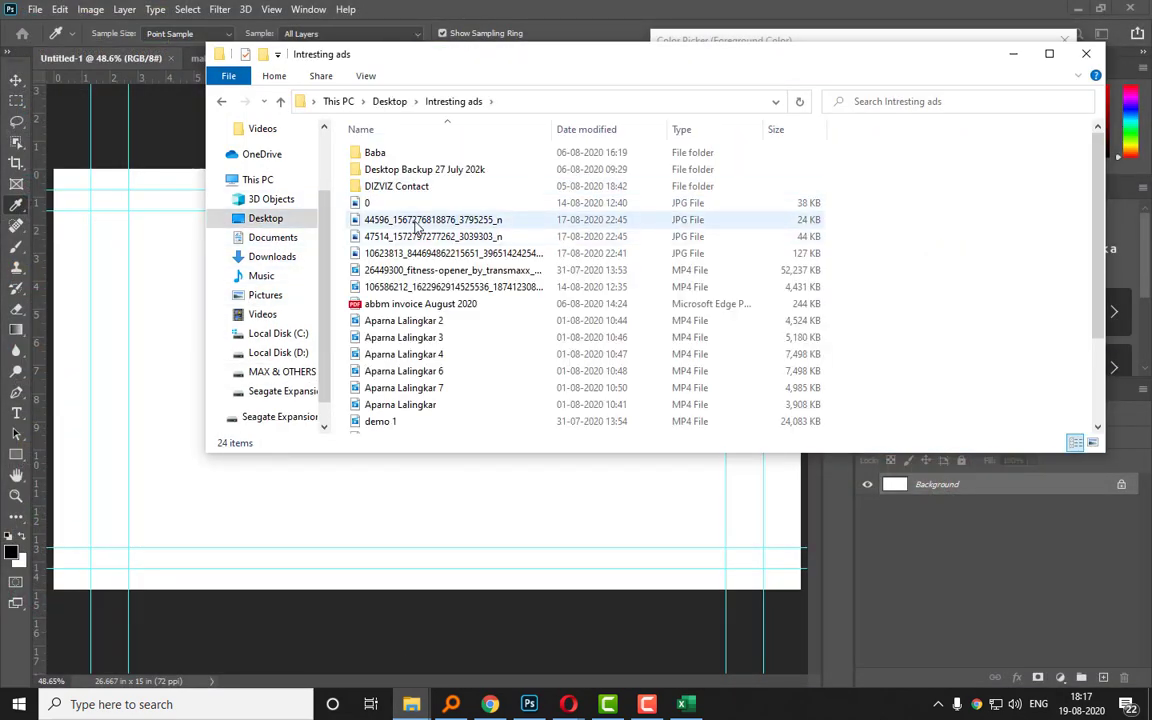
pyautogui.rightClick(918, 185)
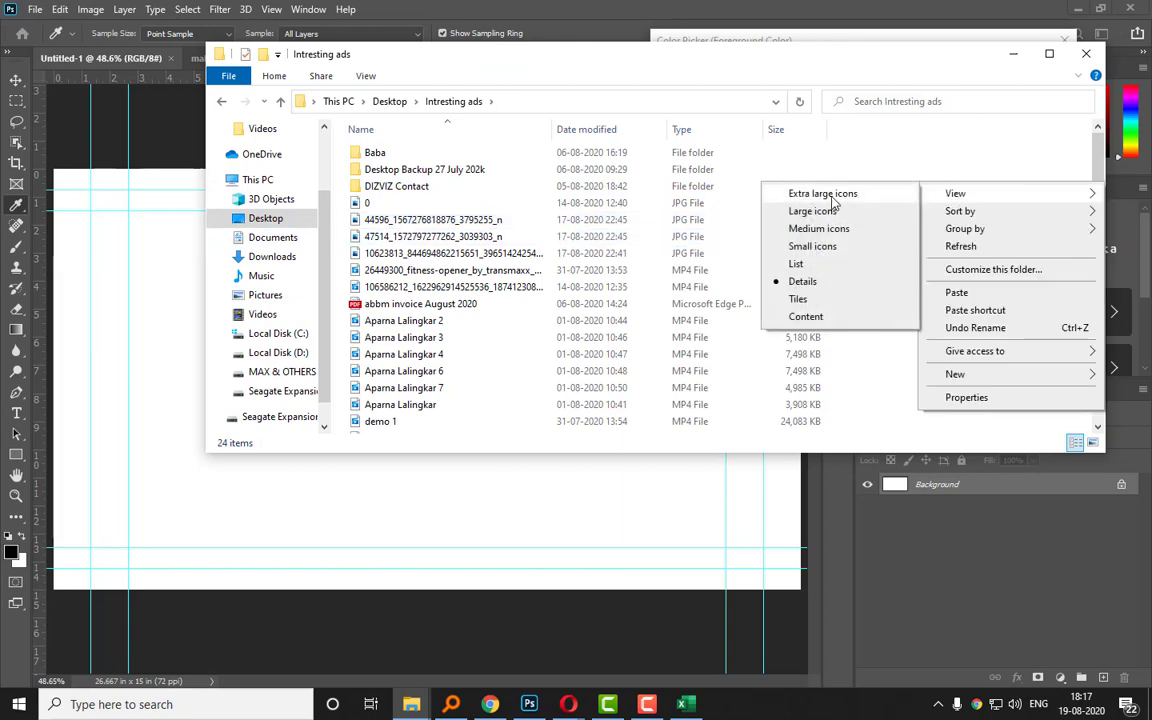
pyautogui.click(815, 193)
# Find the rgb-color-wheel-lg image in the folder and try to bring it into Photoshop.
pyautogui.scroll(-3, 564, 294)
pyautogui.scroll(3, 564, 294)
pyautogui.scroll(-6, 564, 294)
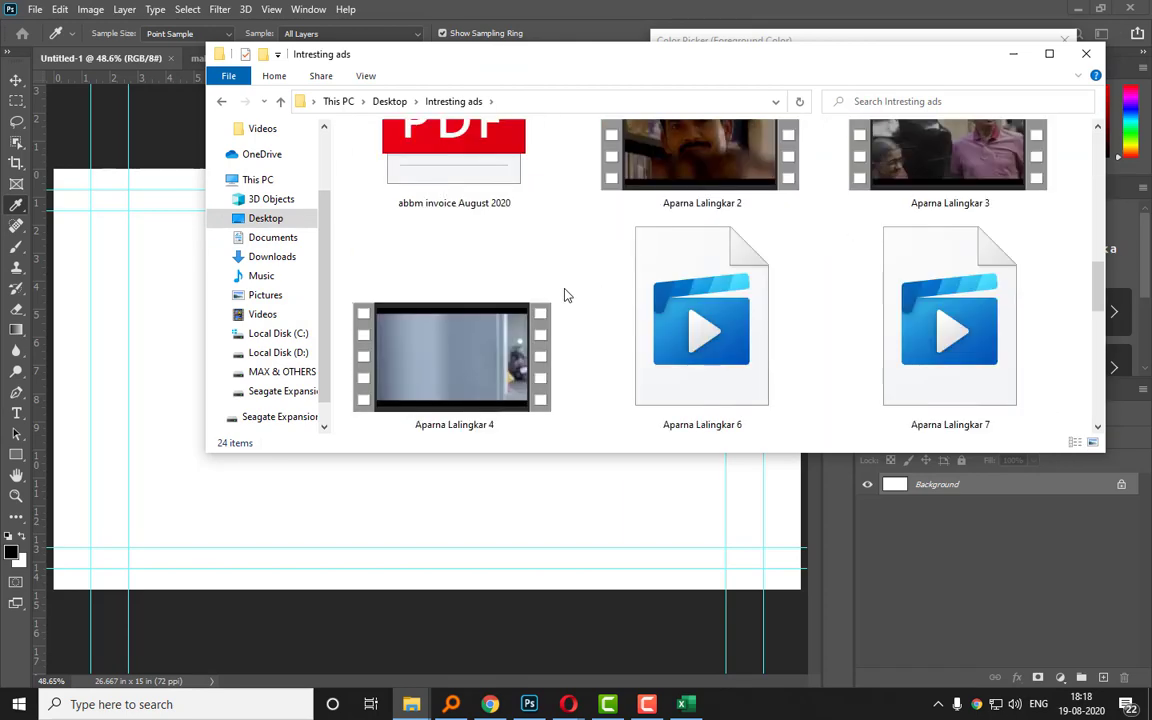
pyautogui.click(948, 315)
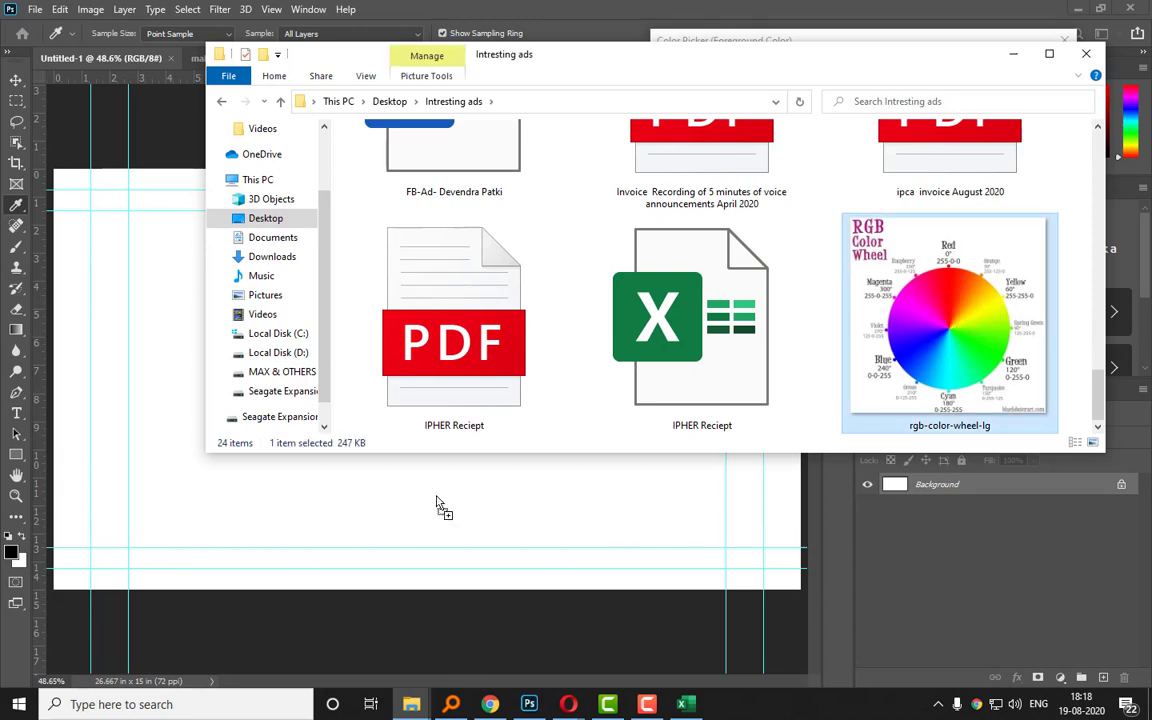
pyautogui.moveTo(290, 38); pyautogui.dragTo(540, 30)
pyautogui.click(530, 34)
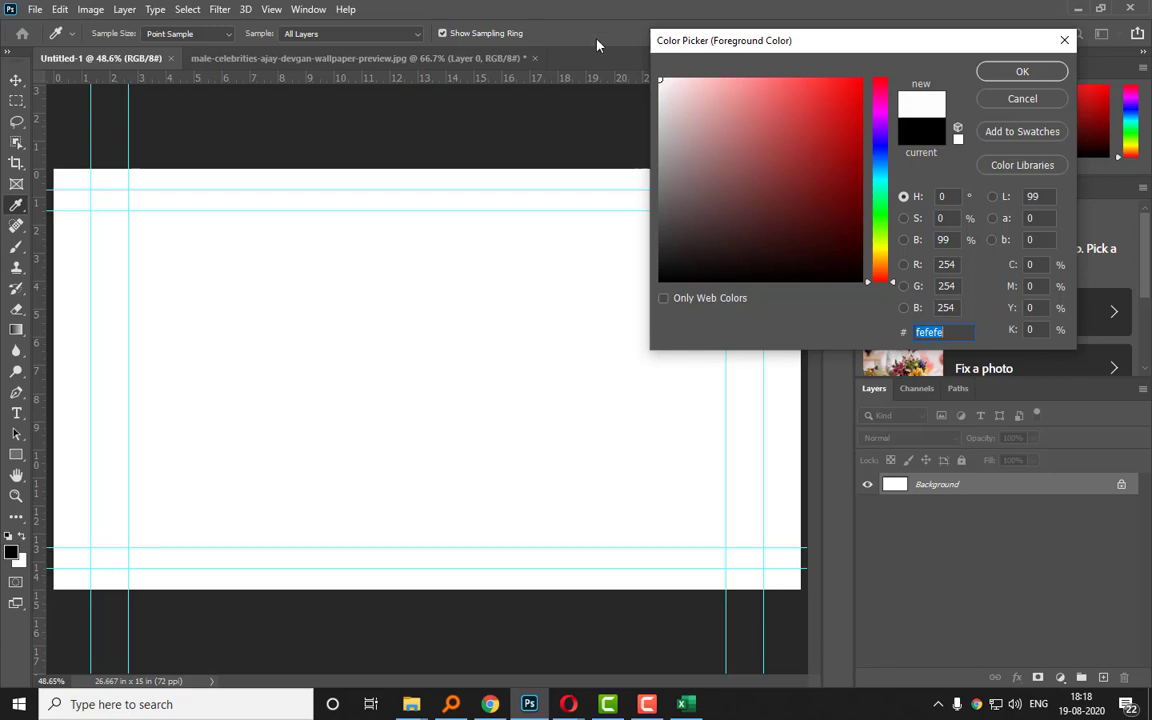
# Cancel the foreground color change and open the rgb-color-wheel-lg image from the Intresting ads folder as its own Photoshop document.
pyautogui.click(1015, 99)
pyautogui.moveTo(411, 700)
pyautogui.click(499, 633)
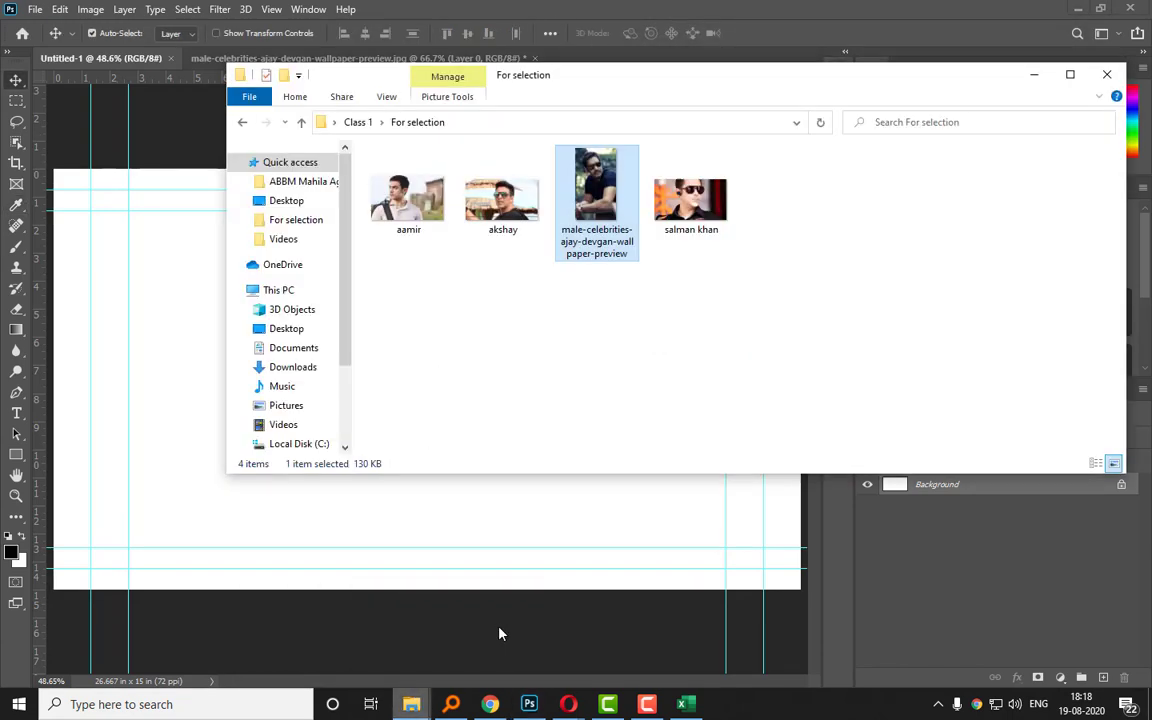
pyautogui.click(330, 645)
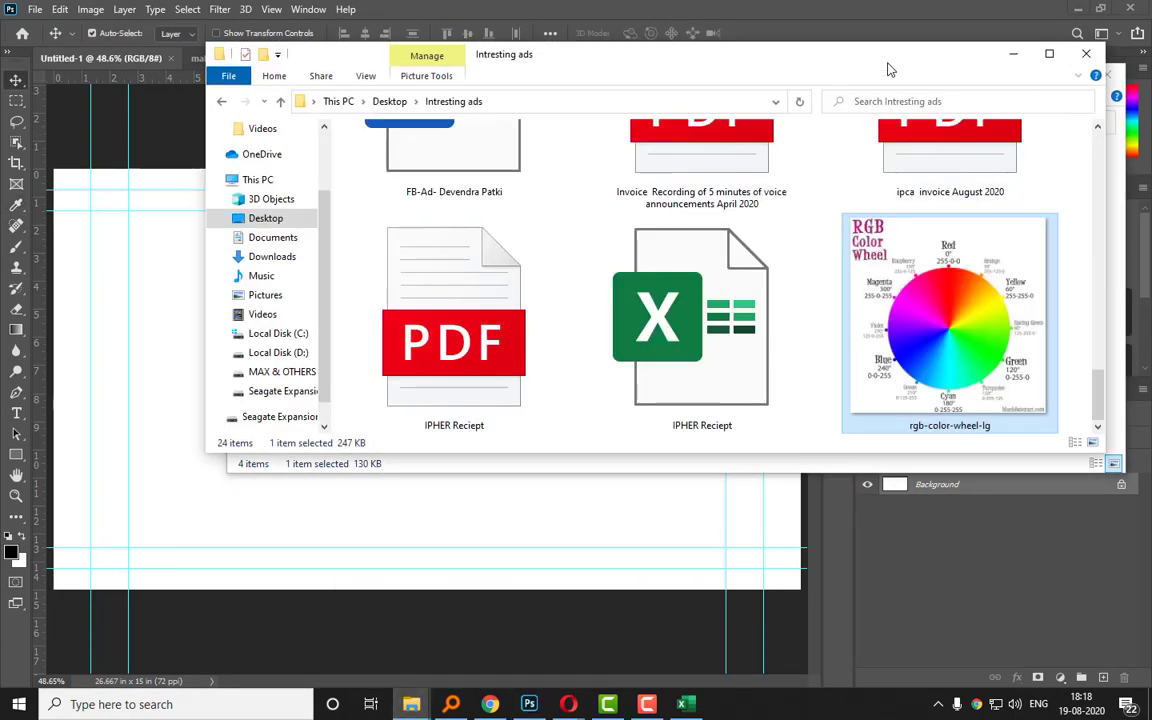
pyautogui.moveTo(890, 69); pyautogui.dragTo(522, 362)
pyautogui.click(1044, 77)
pyautogui.moveTo(606, 557); pyautogui.dragTo(711, 70)
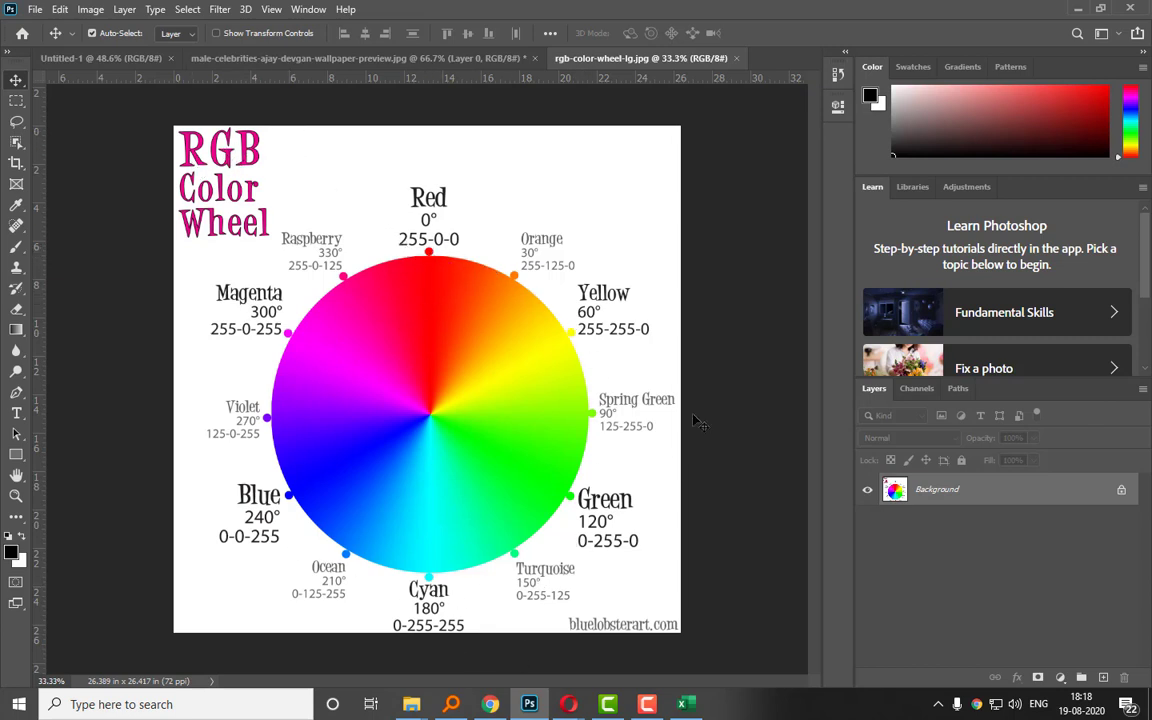
# Open the foreground Color Picker, step through its H, S and B values, and sweep the hue through 277° and back to 0°.
pyautogui.click(9, 554)
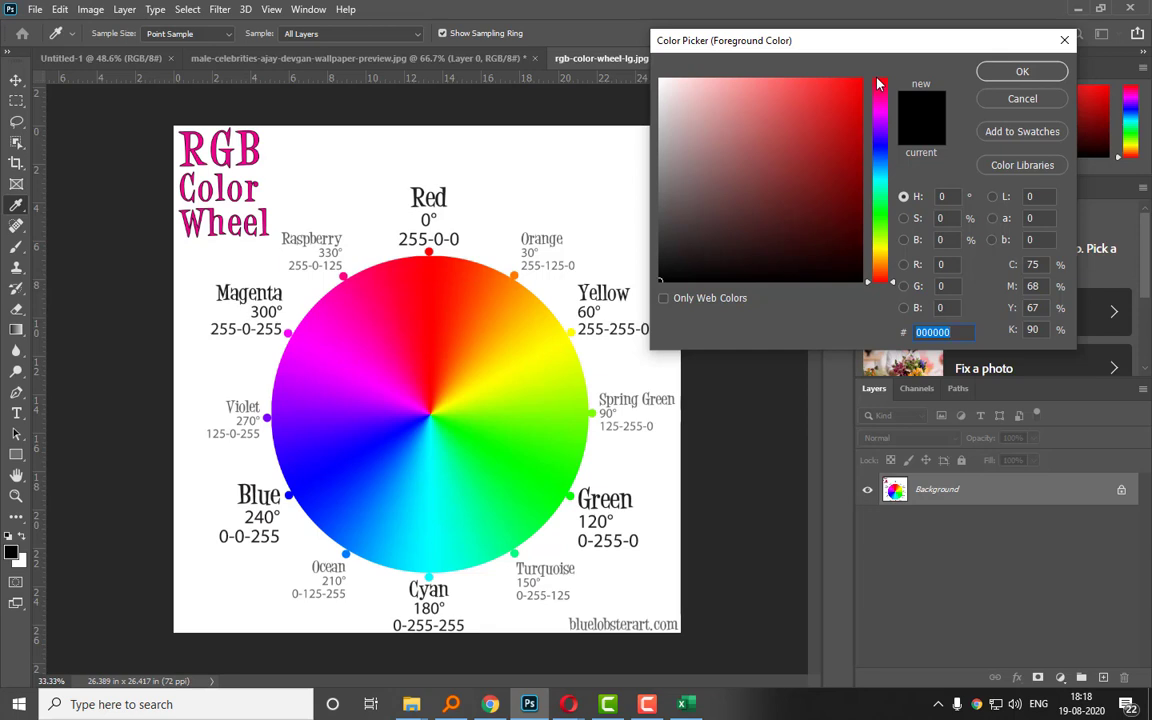
pyautogui.click(946, 197)
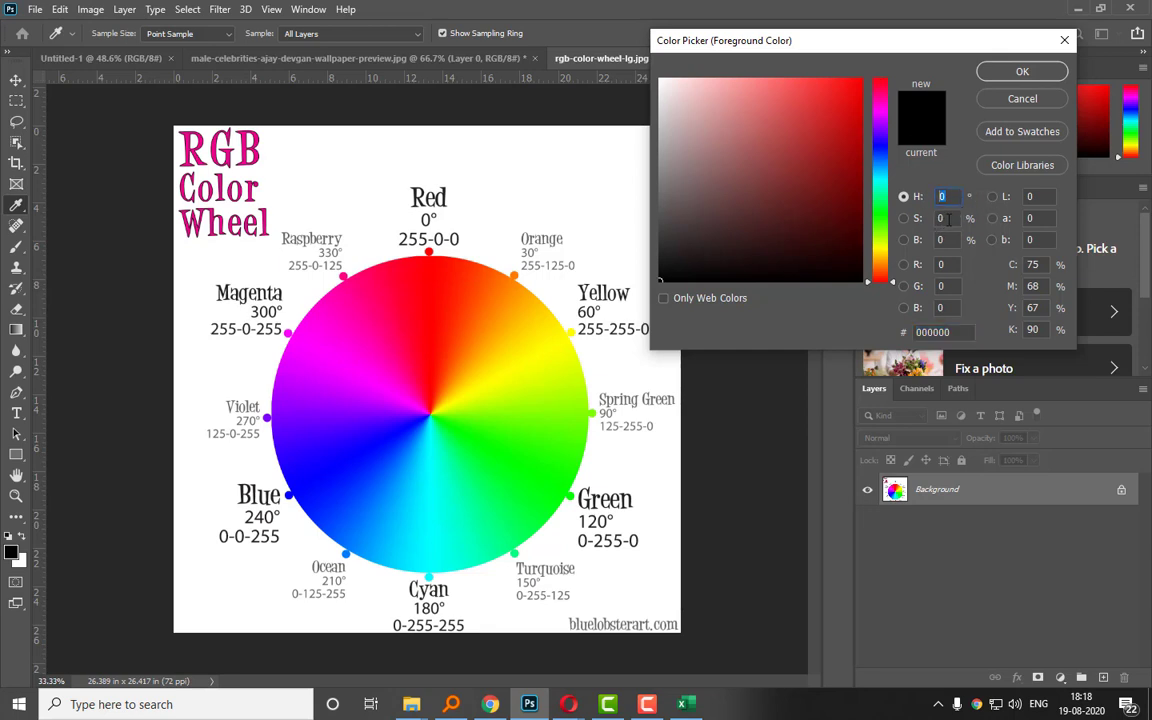
pyautogui.press('Tab')
pyautogui.press('Tab')
pyautogui.click(871, 271)
pyautogui.moveTo(871, 271); pyautogui.dragTo(866, 78)
pyautogui.moveTo(869, 83); pyautogui.dragTo(868, 125)
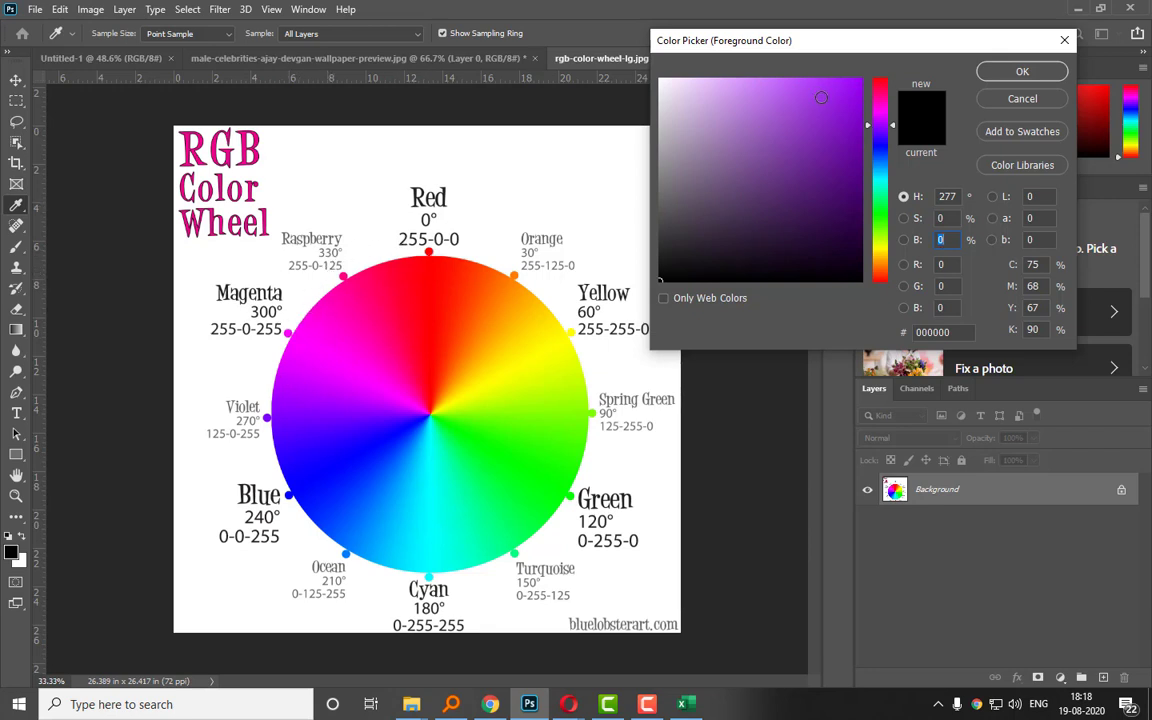
pyautogui.moveTo(868, 129); pyautogui.dragTo(873, 75)
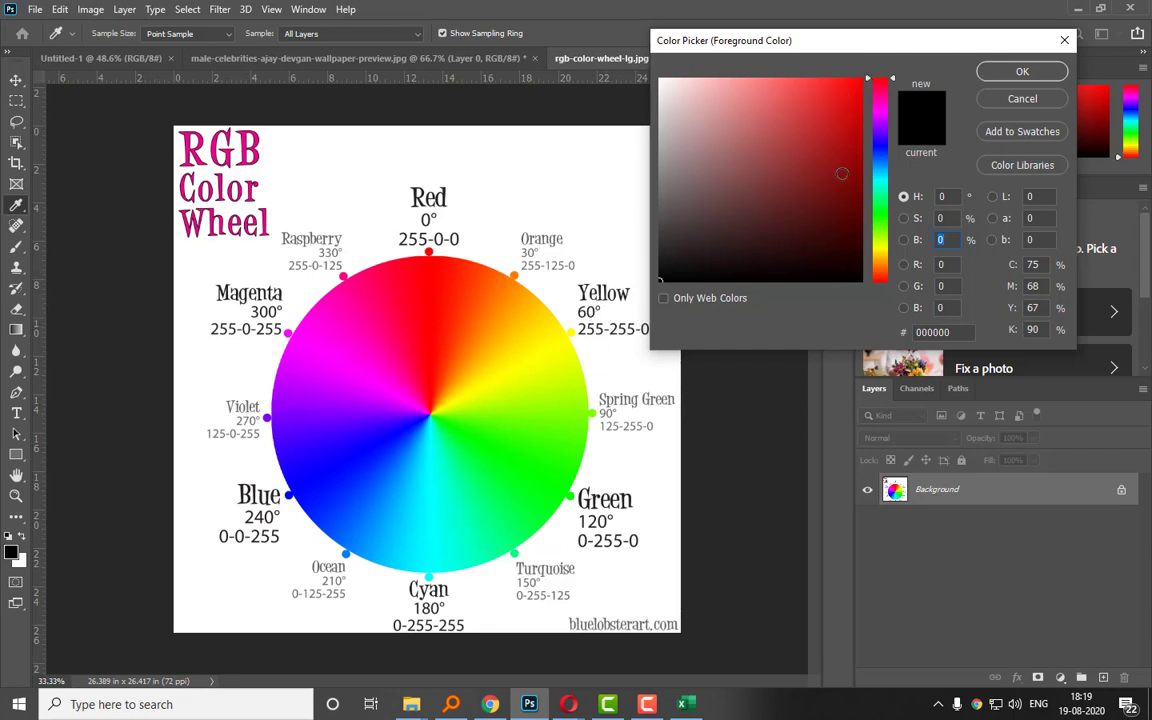
# Choose a vivid blue with hue 239°, saturation 100% and brightness 100%, adjusting each HSB component on its own slider.
pyautogui.moveTo(878, 196); pyautogui.dragTo(875, 150)
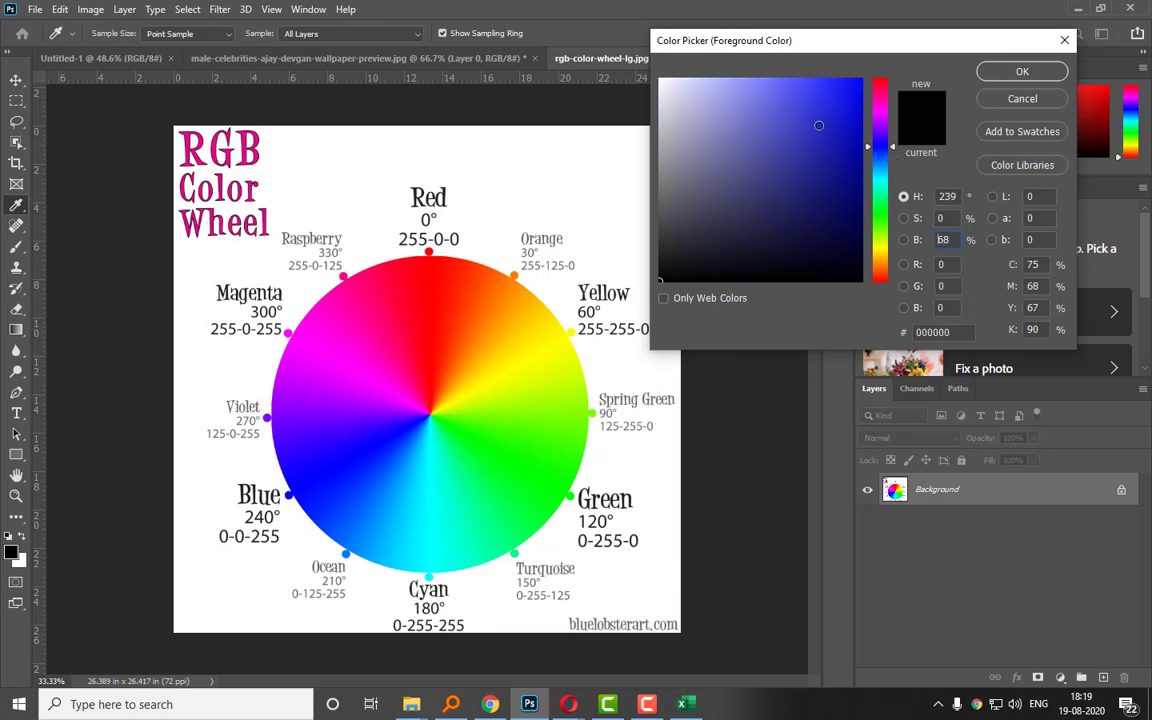
pyautogui.moveTo(818, 123)
pyautogui.mouseDown()
pyautogui.moveTo(802, 129)
pyautogui.moveTo(789, 86)
pyautogui.moveTo(822, 70)
pyautogui.mouseUp()
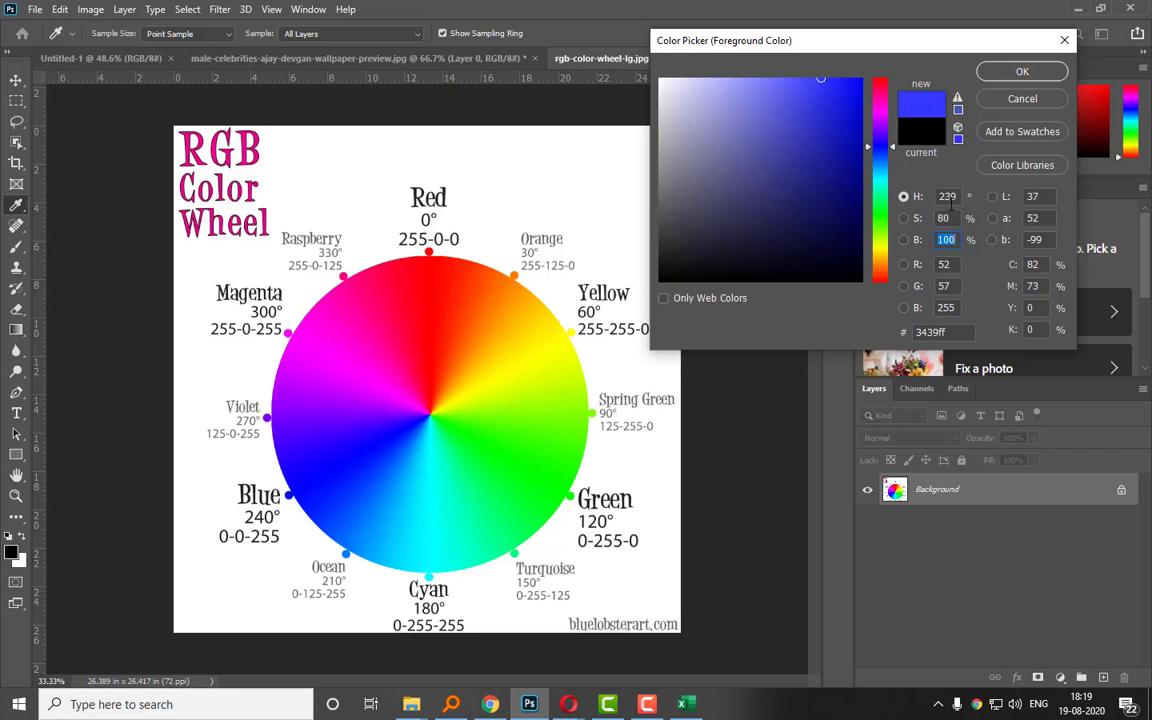
pyautogui.click(904, 219)
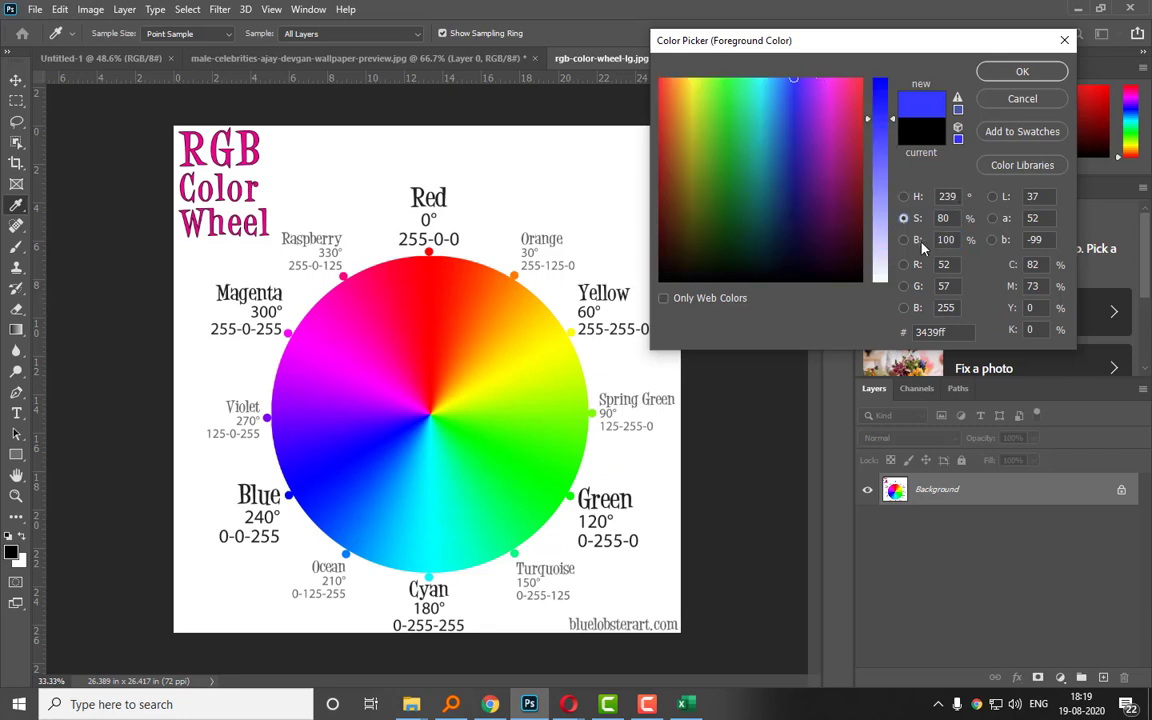
pyautogui.moveTo(885, 127); pyautogui.dragTo(915, 41)
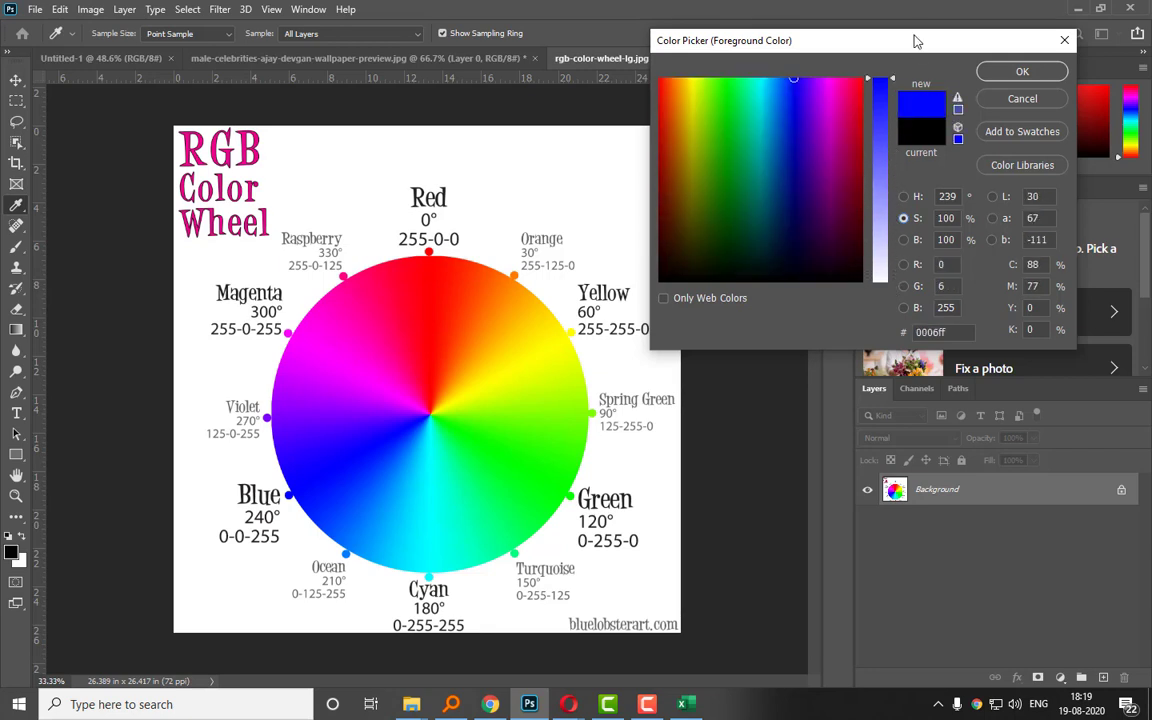
pyautogui.click(904, 240)
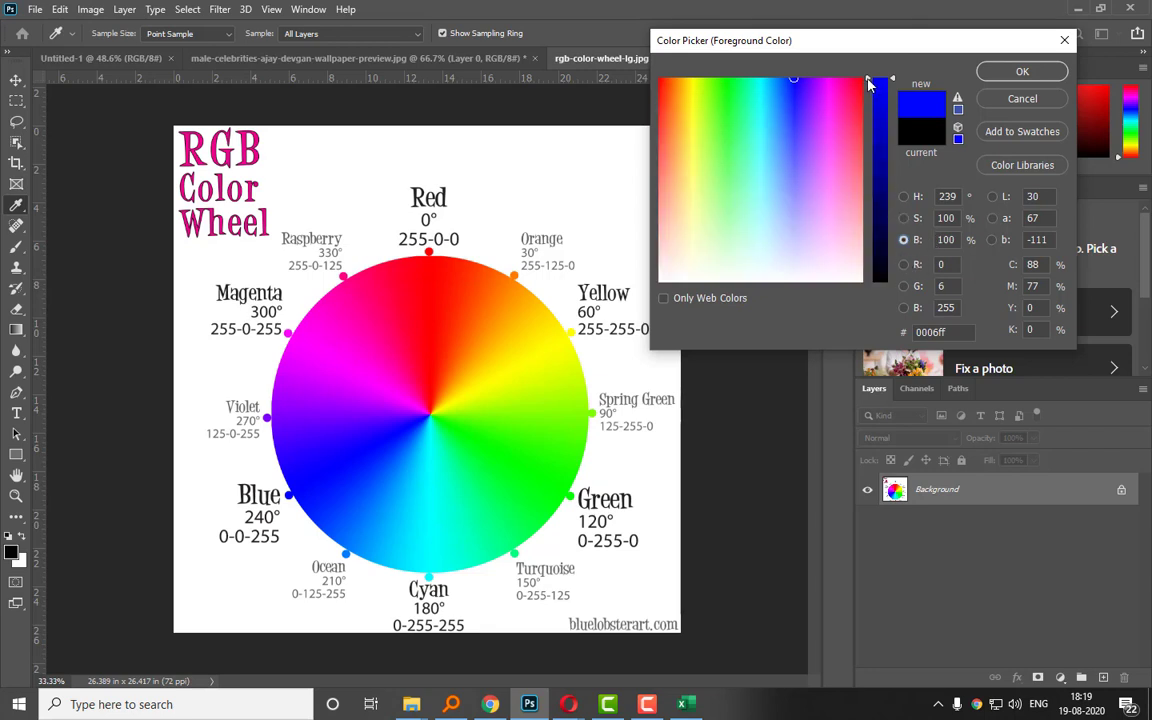
pyautogui.moveTo(871, 86); pyautogui.dragTo(893, 78)
pyautogui.moveTo(893, 78); pyautogui.dragTo(868, 45)
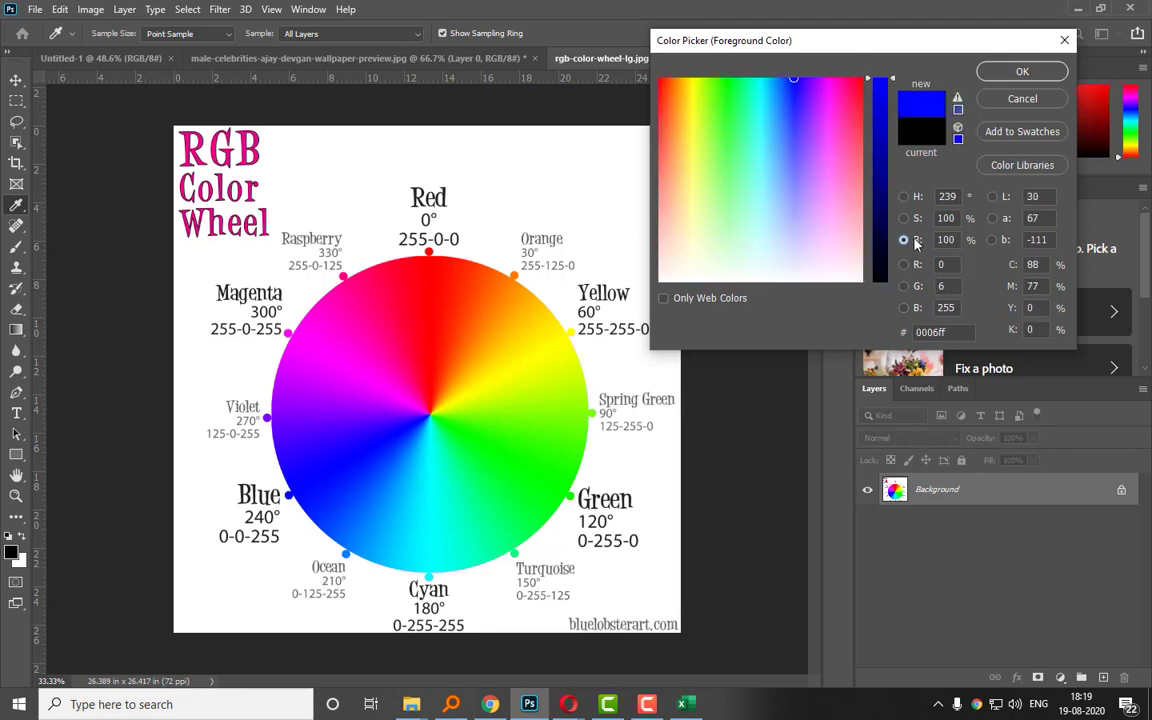
# Cycle the picker through its H, S, B and R components and set the color to pure red, RGB 255, 0, 0.
pyautogui.click(904, 196)
pyautogui.click(904, 218)
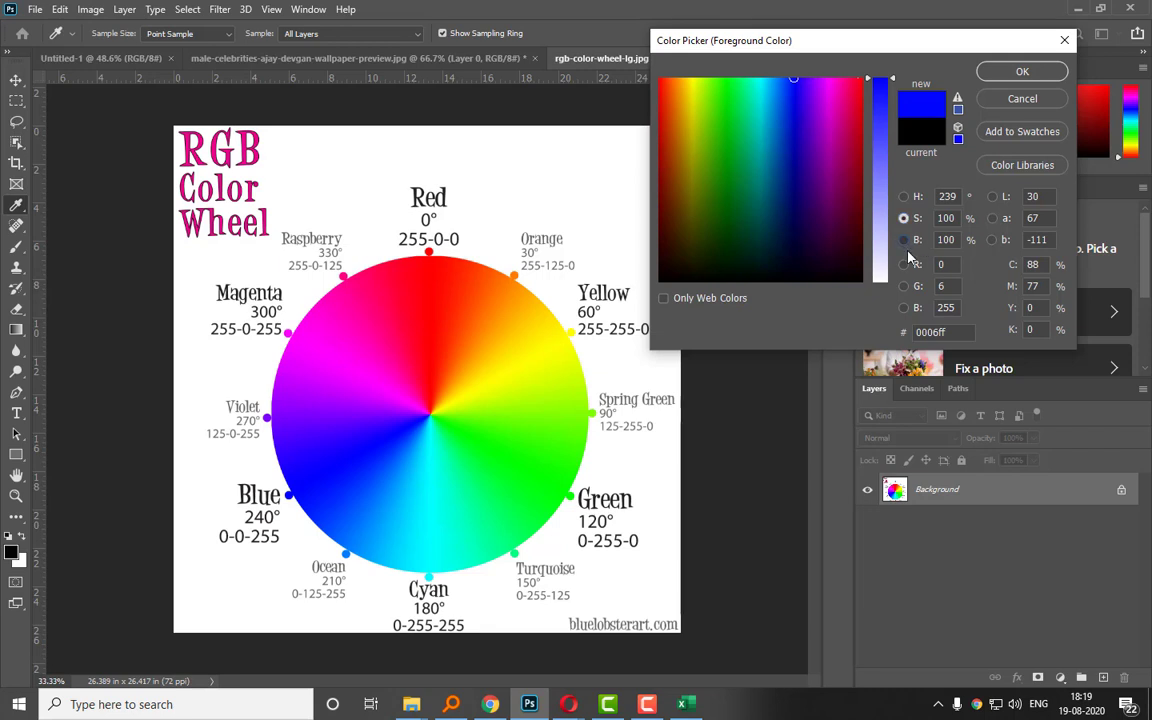
pyautogui.click(904, 240)
pyautogui.click(904, 264)
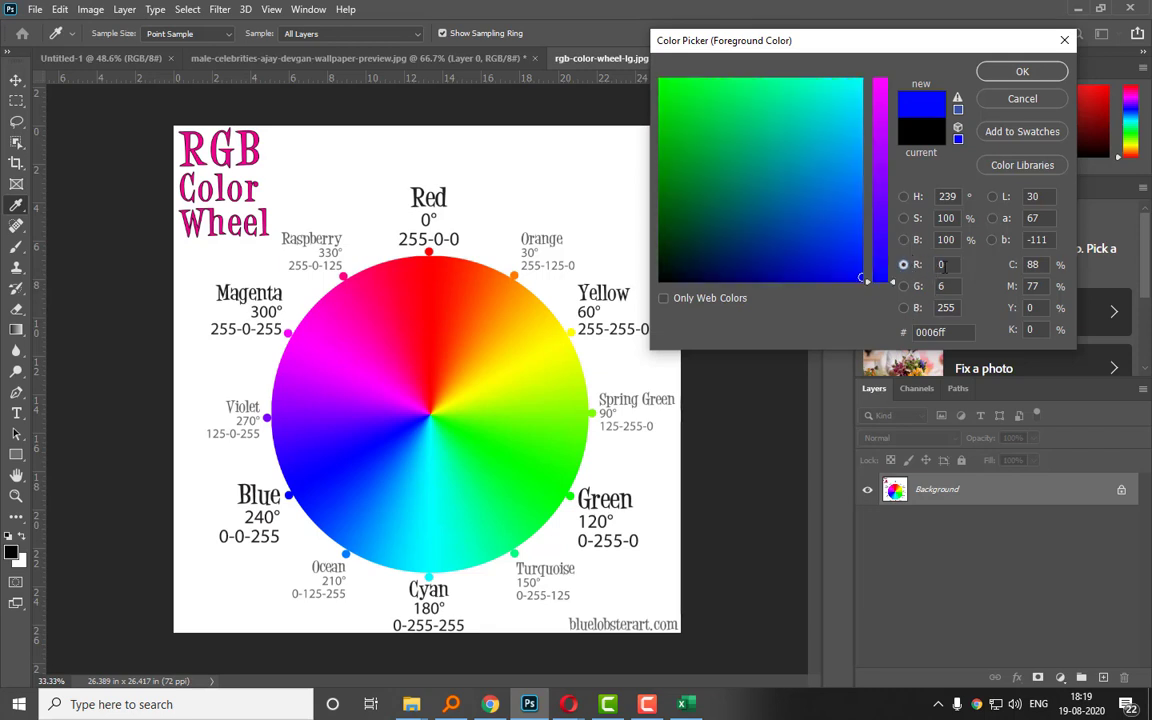
pyautogui.write('255')
pyautogui.press('Tab')
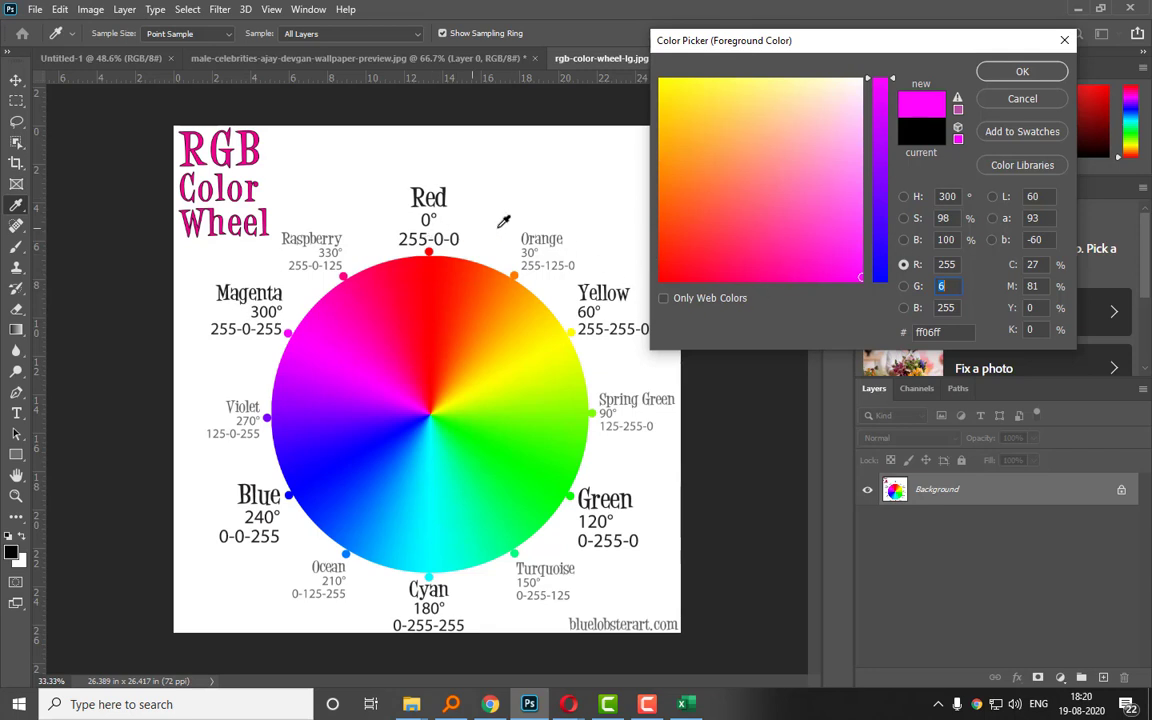
pyautogui.write('0')
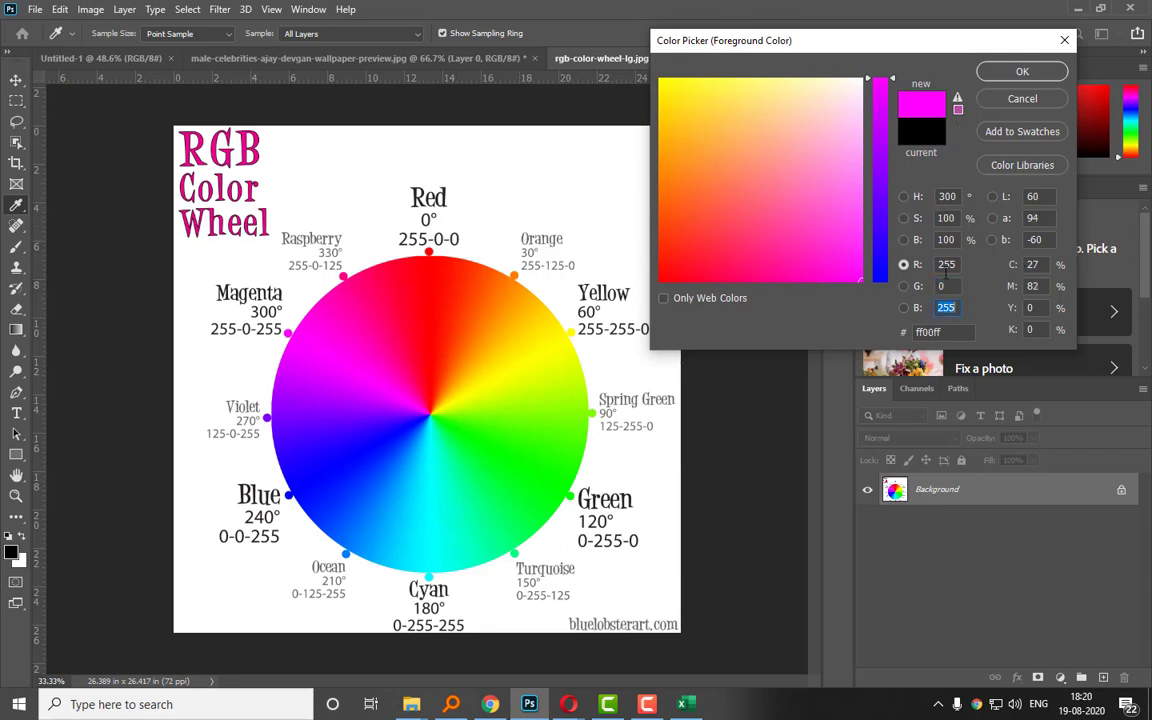
pyautogui.write('0')
pyautogui.press('Tab')
# Set the RGB values to pure green 0, 255, 0, followed by pure blue 0, 0, 255.
pyautogui.click(950, 266)
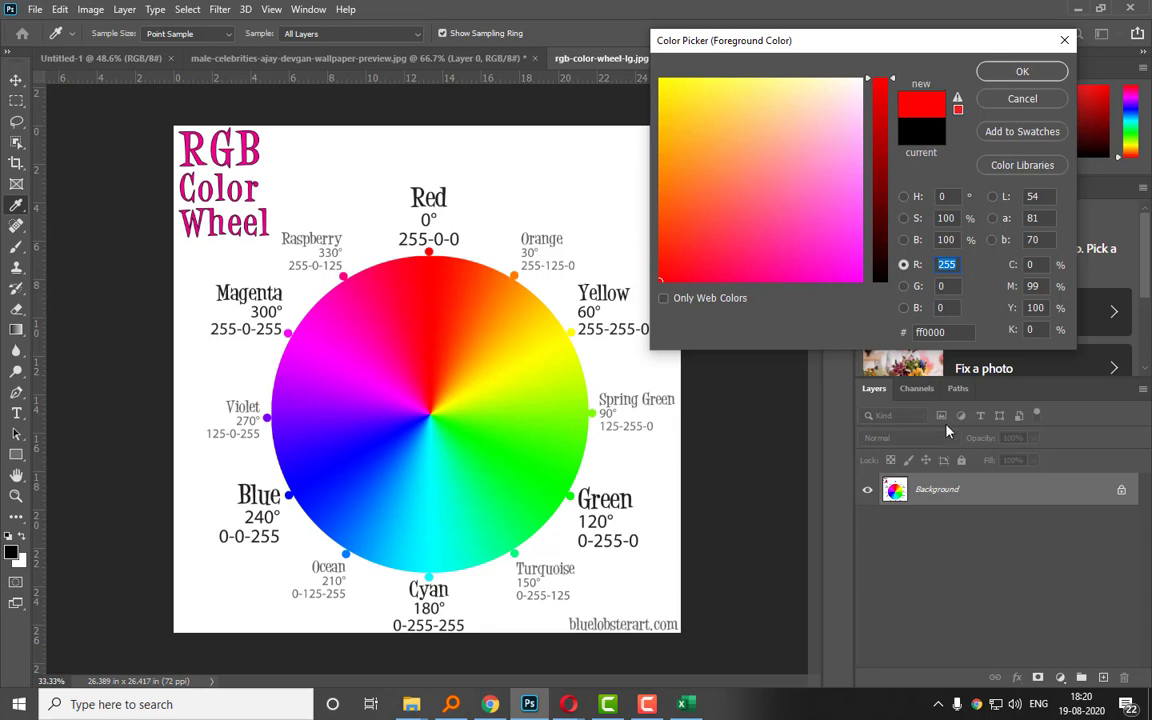
pyautogui.write('0')
pyautogui.click(954, 287)
pyautogui.write('255')
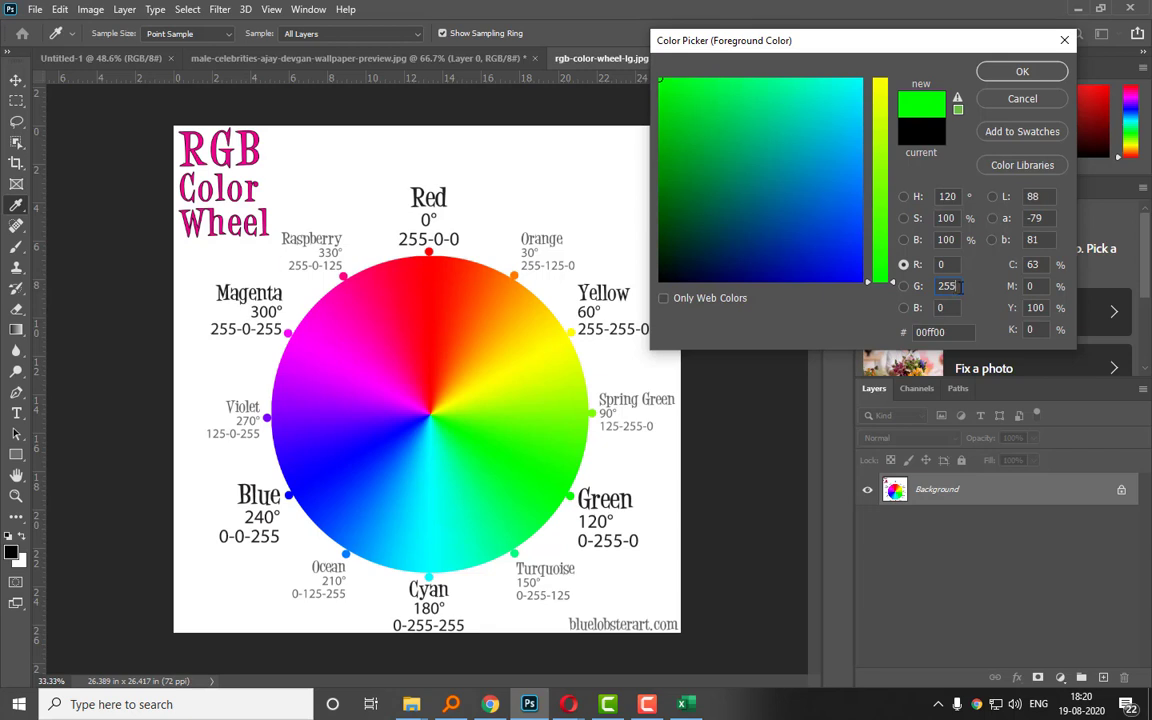
pyautogui.moveTo(958, 286); pyautogui.dragTo(902, 286)
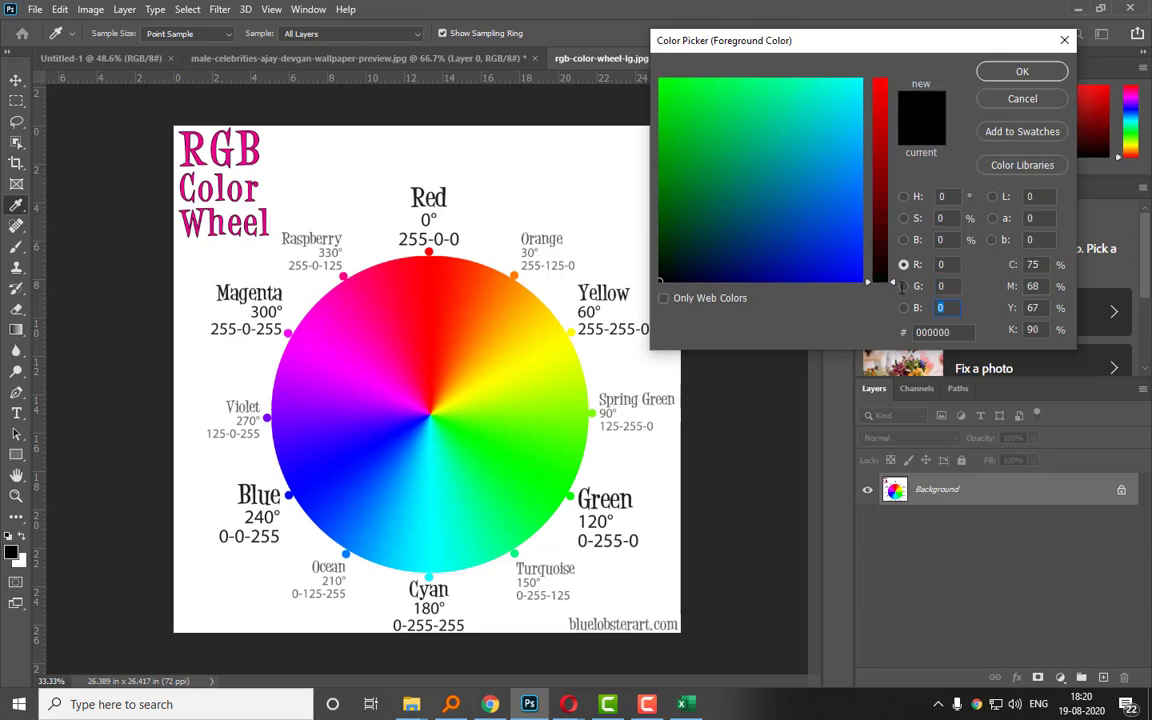
pyautogui.write('255')
pyautogui.press('Tab')
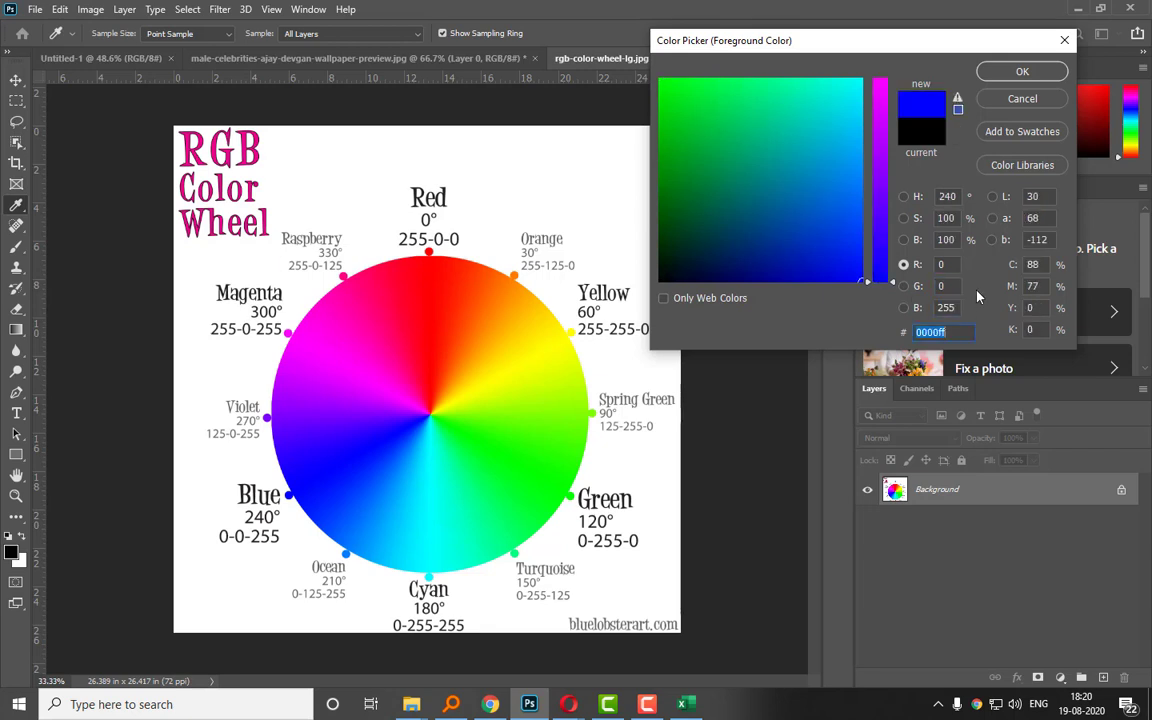
# Mix magenta with RGB 255, 0, 255, followed by cyan with RGB 0, 255, 255.
pyautogui.moveTo(947, 266); pyautogui.dragTo(774, 277)
pyautogui.write('255')
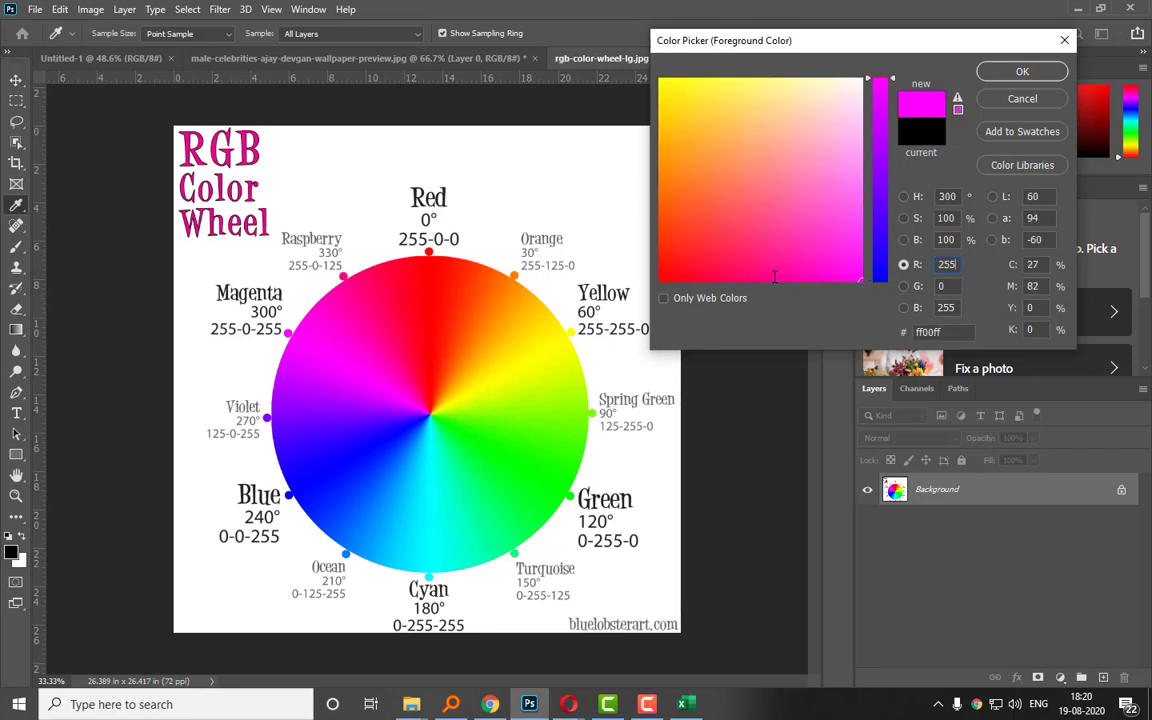
pyautogui.hotkey('shift', 'Tab')
pyautogui.write('0')
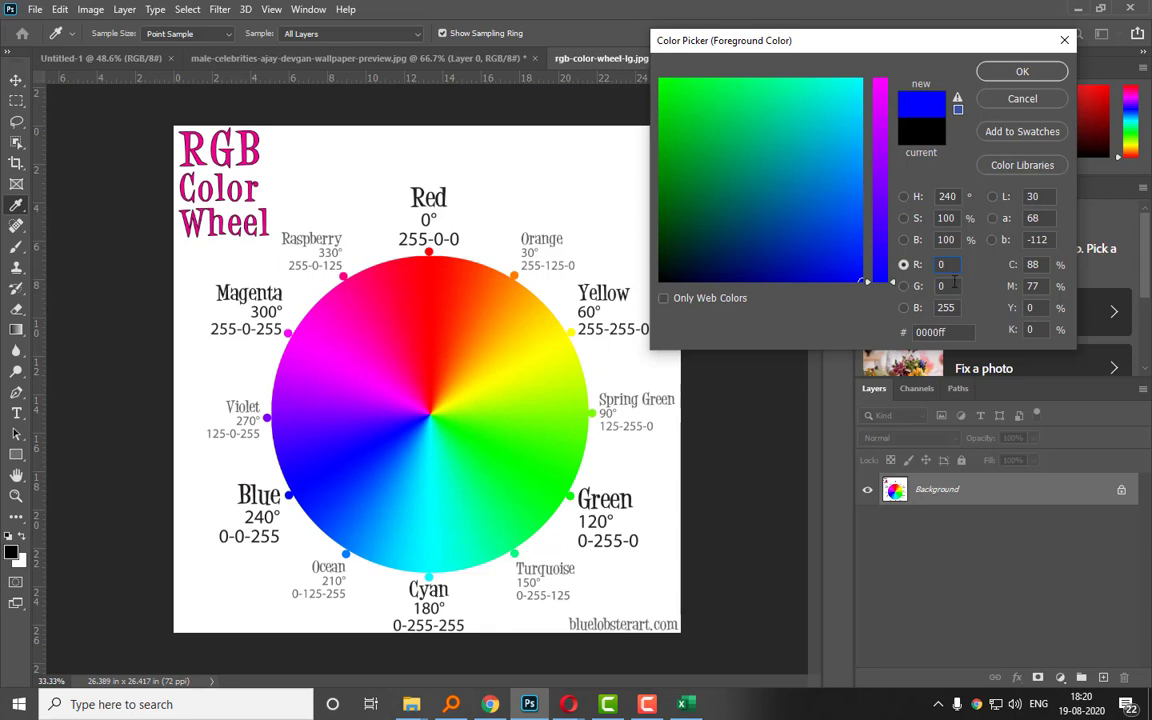
pyautogui.press('Tab')
pyautogui.write('255')
pyautogui.press('Tab')
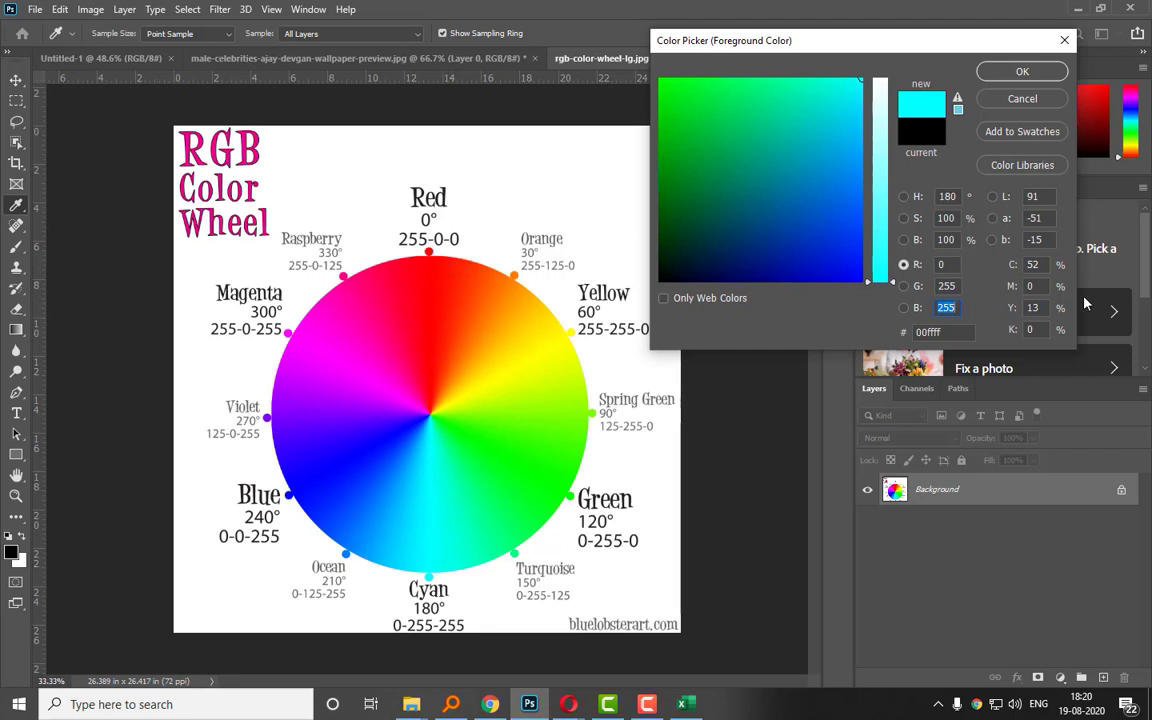
# Mix yellow with RGB 255, 255, 0, cancel the color change and activate the Move tool.
pyautogui.click(950, 264)
pyautogui.click(958, 286)
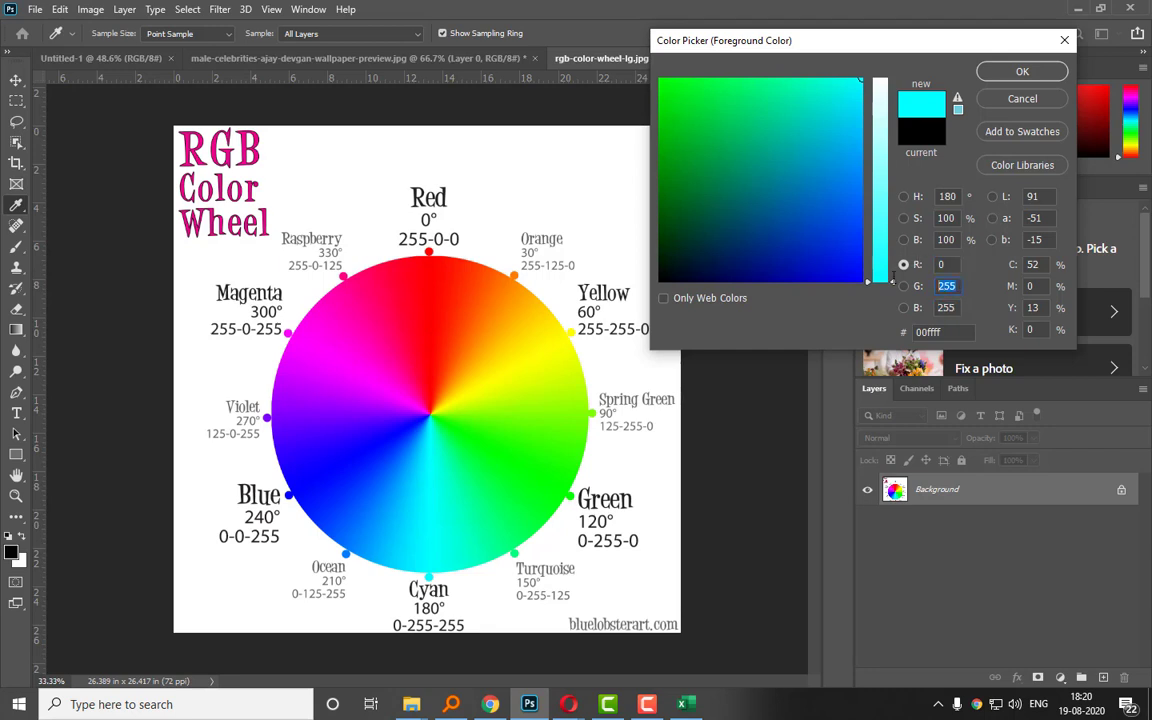
pyautogui.click(948, 308)
pyautogui.write('0')
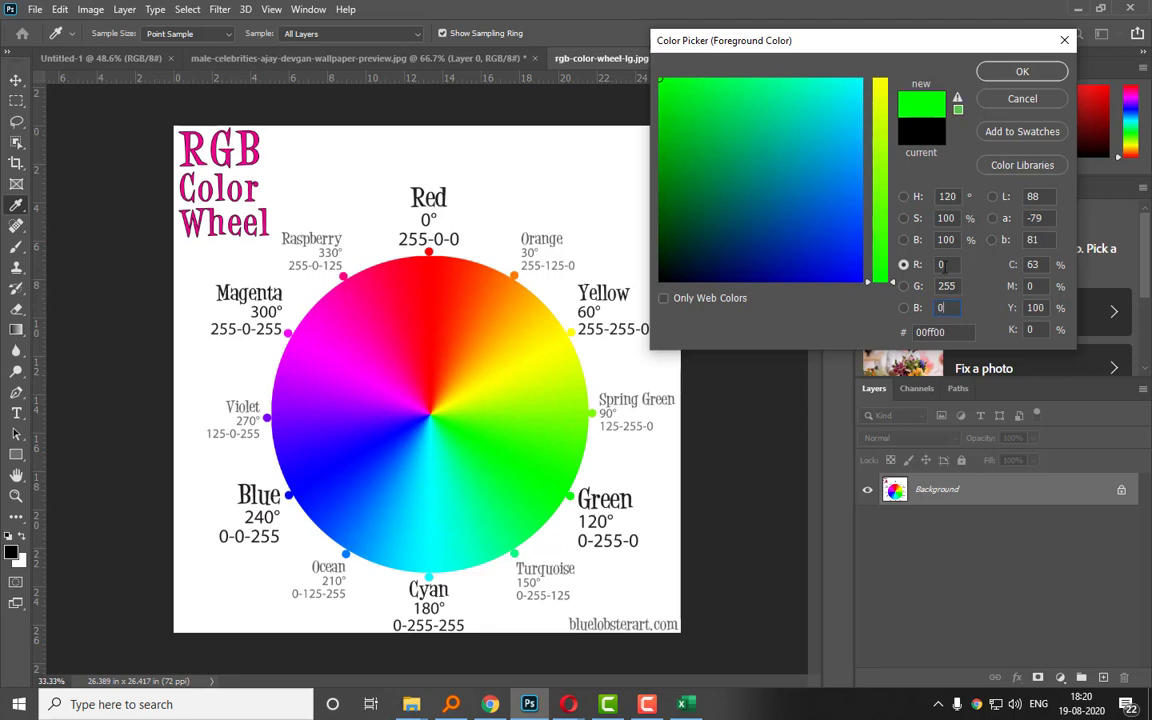
pyautogui.moveTo(950, 265); pyautogui.dragTo(861, 270)
pyautogui.write('255')
pyautogui.press('Tab')
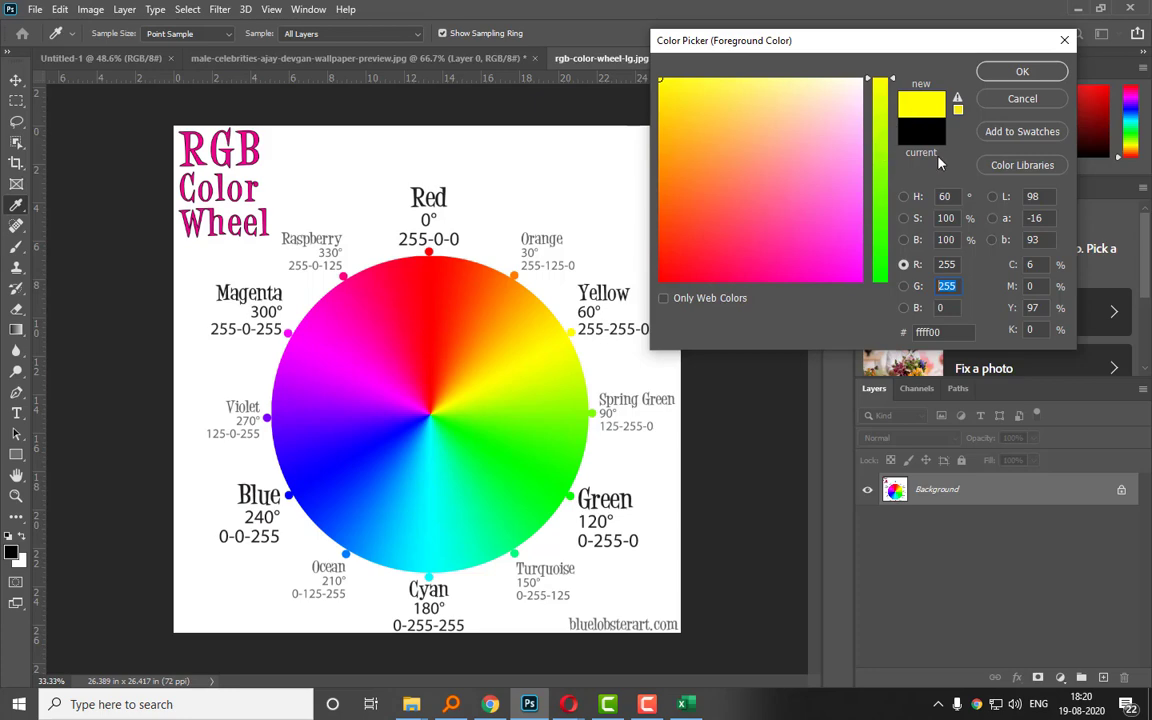
pyautogui.click(1024, 104)
pyautogui.press('v')
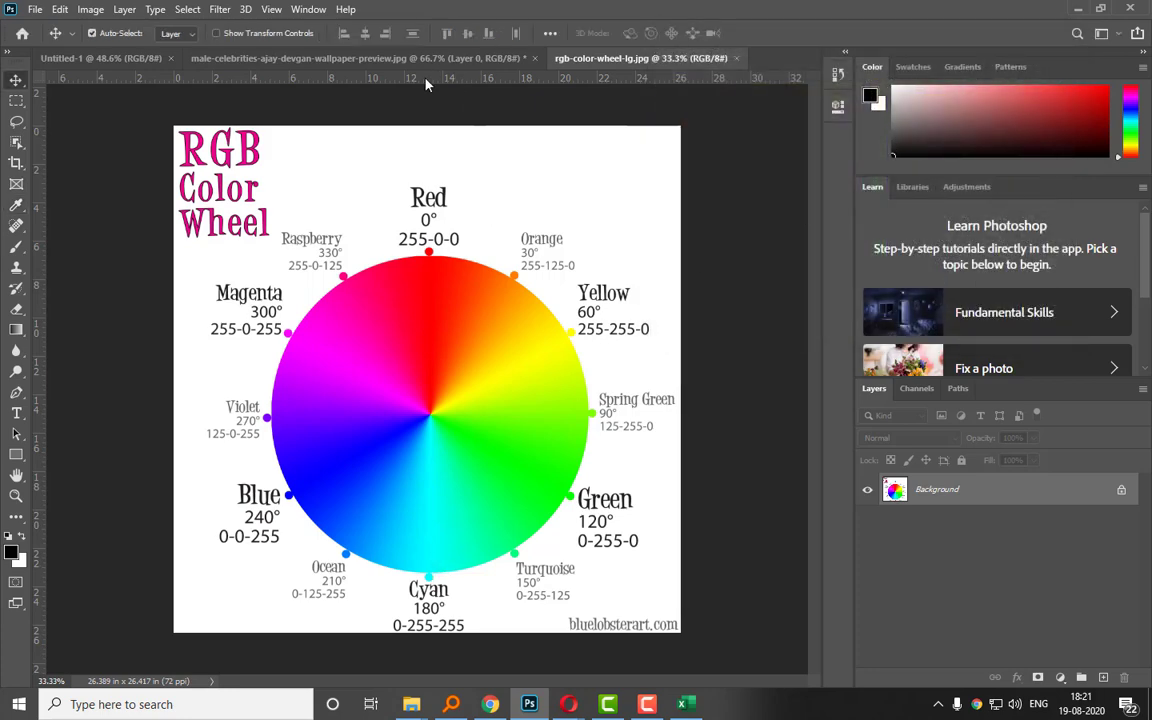
# Switch to the Untitled-1 document and set the foreground color to bright blue 009cff.
pyautogui.click(101, 58)
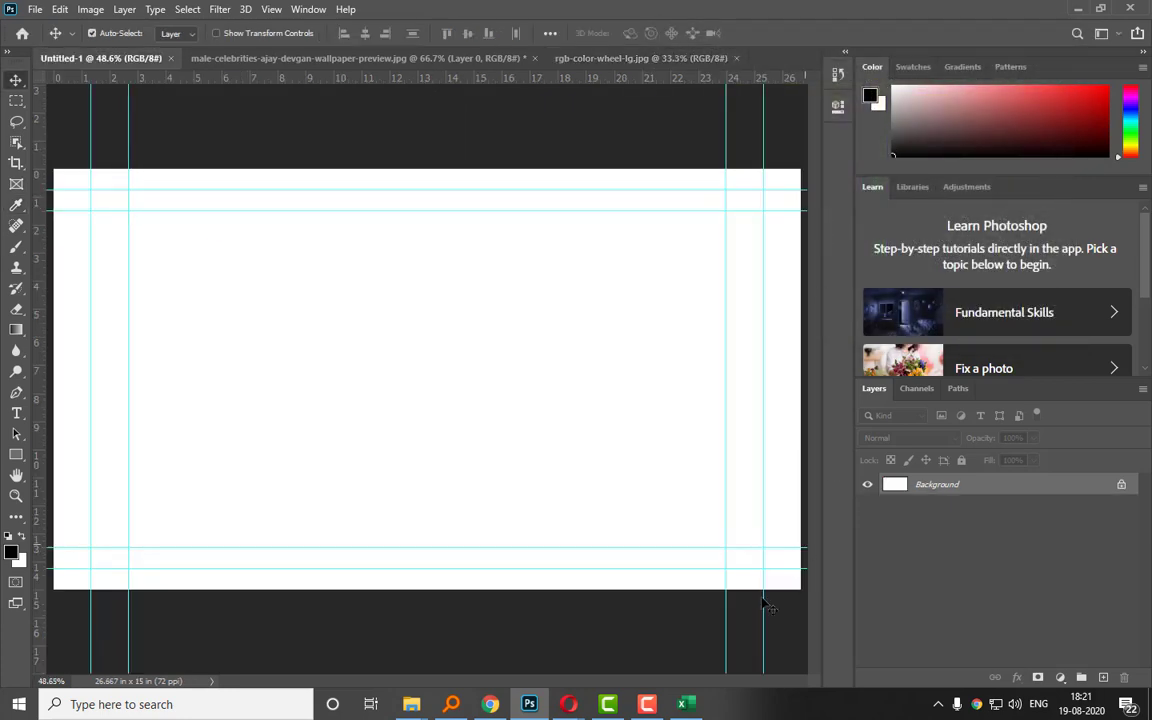
pyautogui.click(12, 550)
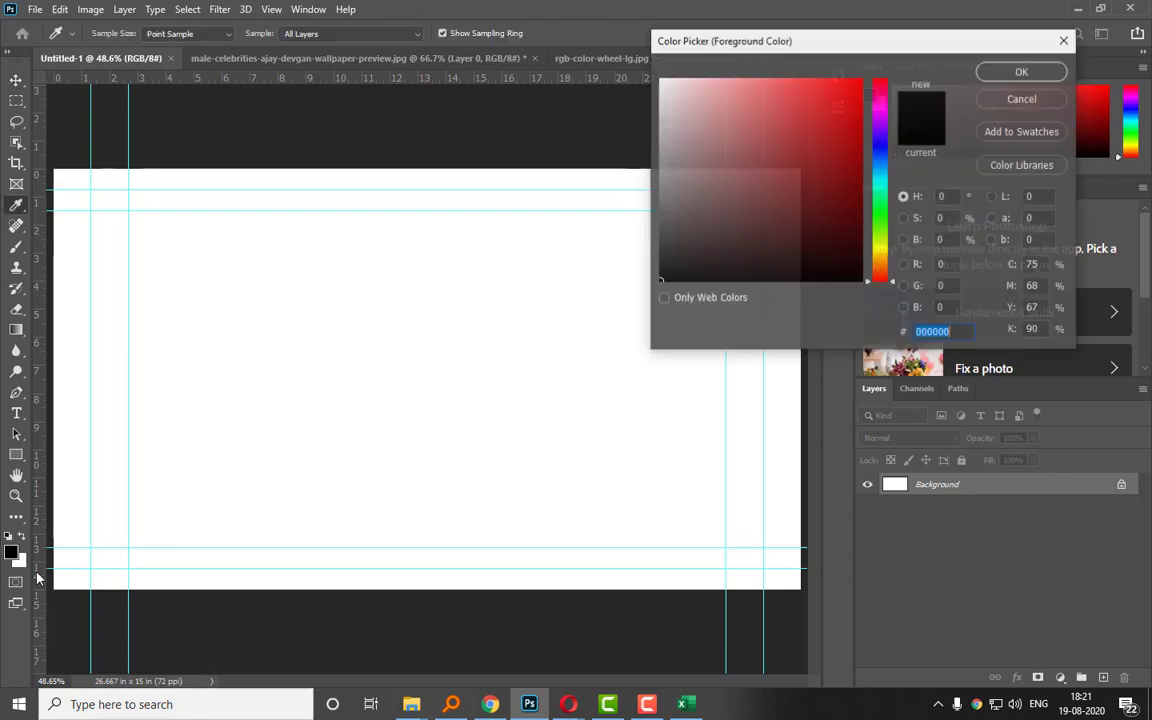
pyautogui.click(886, 172)
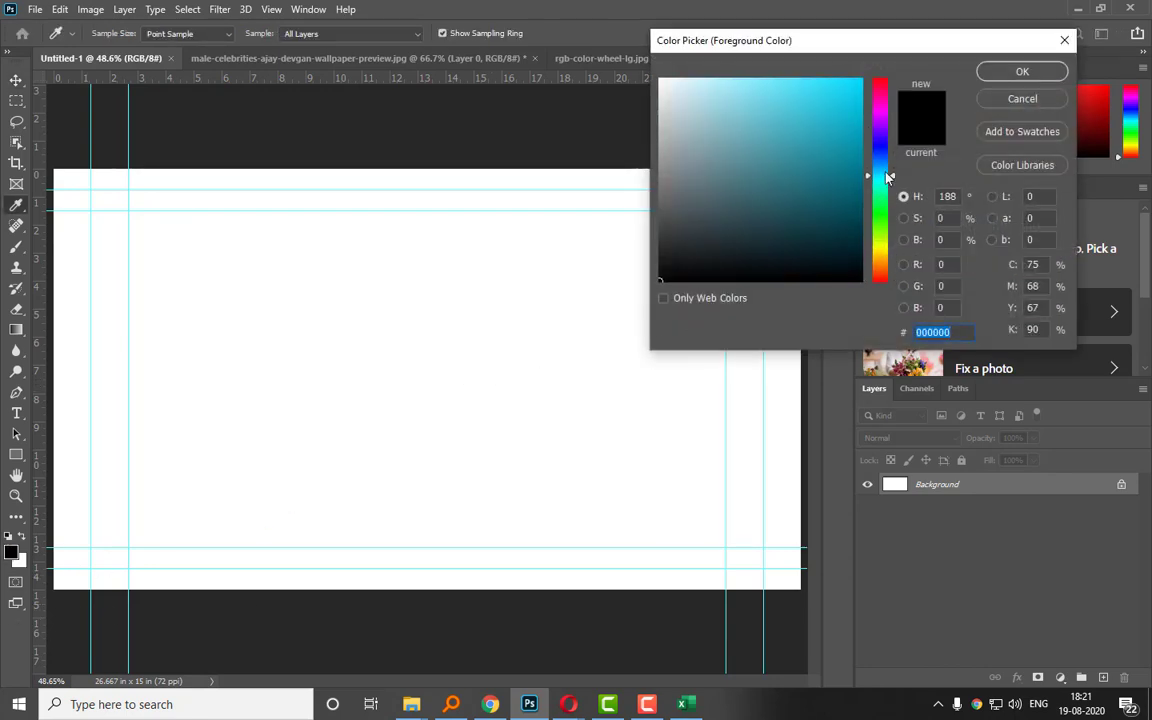
pyautogui.click(886, 164)
pyautogui.click(886, 166)
pyautogui.click(860, 79)
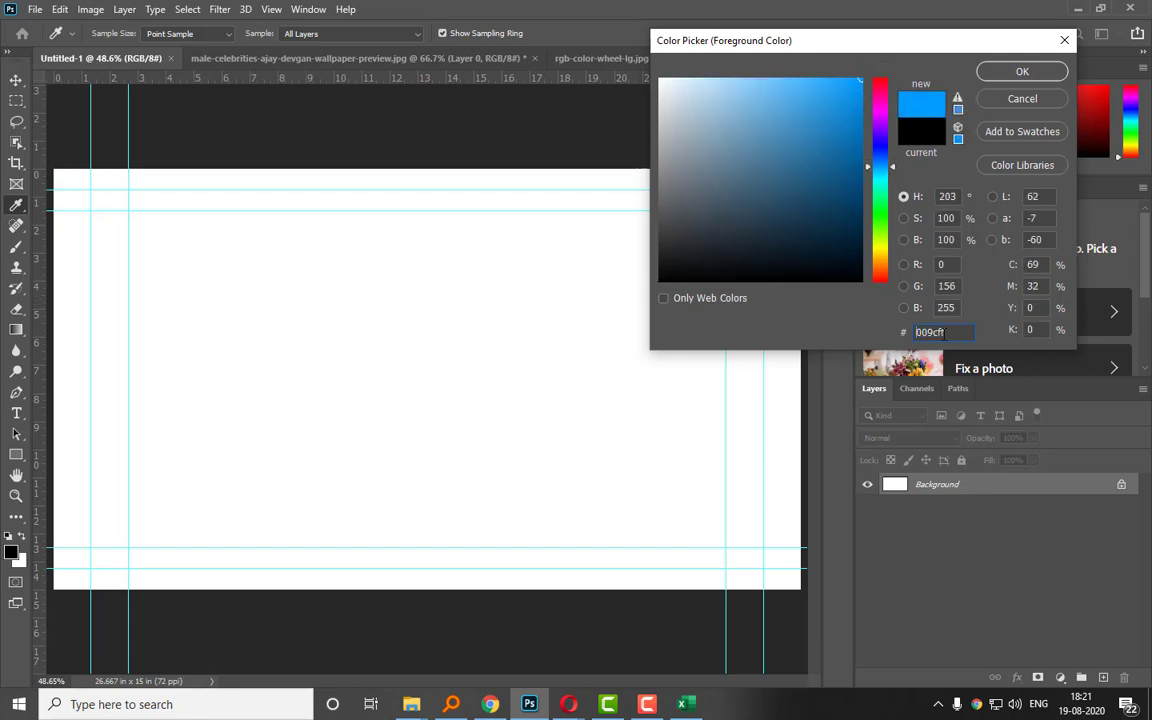
pyautogui.moveTo(951, 332); pyautogui.dragTo(884, 335)
pyautogui.click(1010, 74)
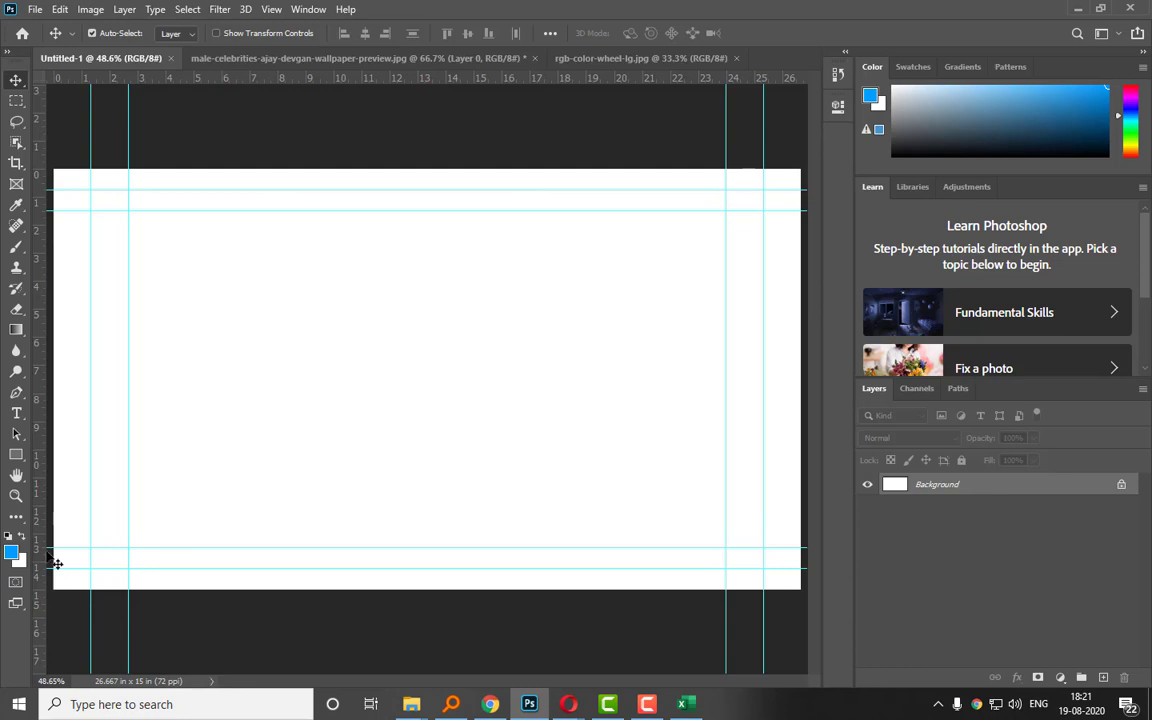
# Fill the white Background canvas with the blue foreground color using the Paint Bucket Tool.
pyautogui.click(16, 331)
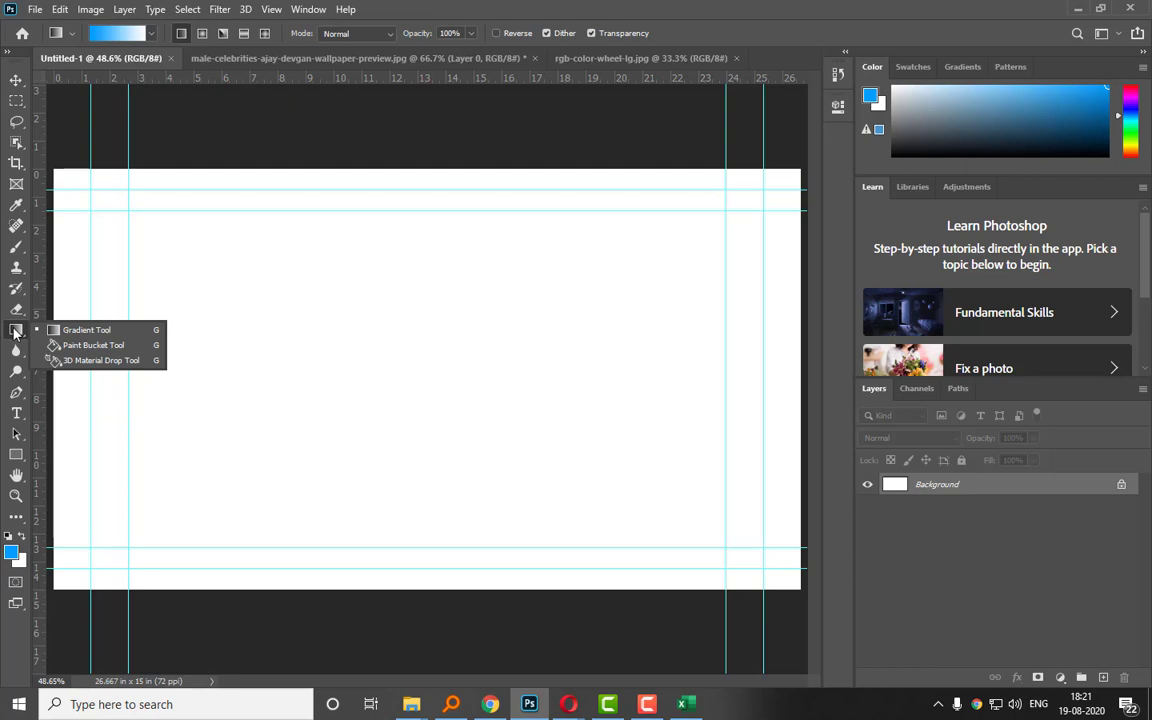
pyautogui.click(85, 345)
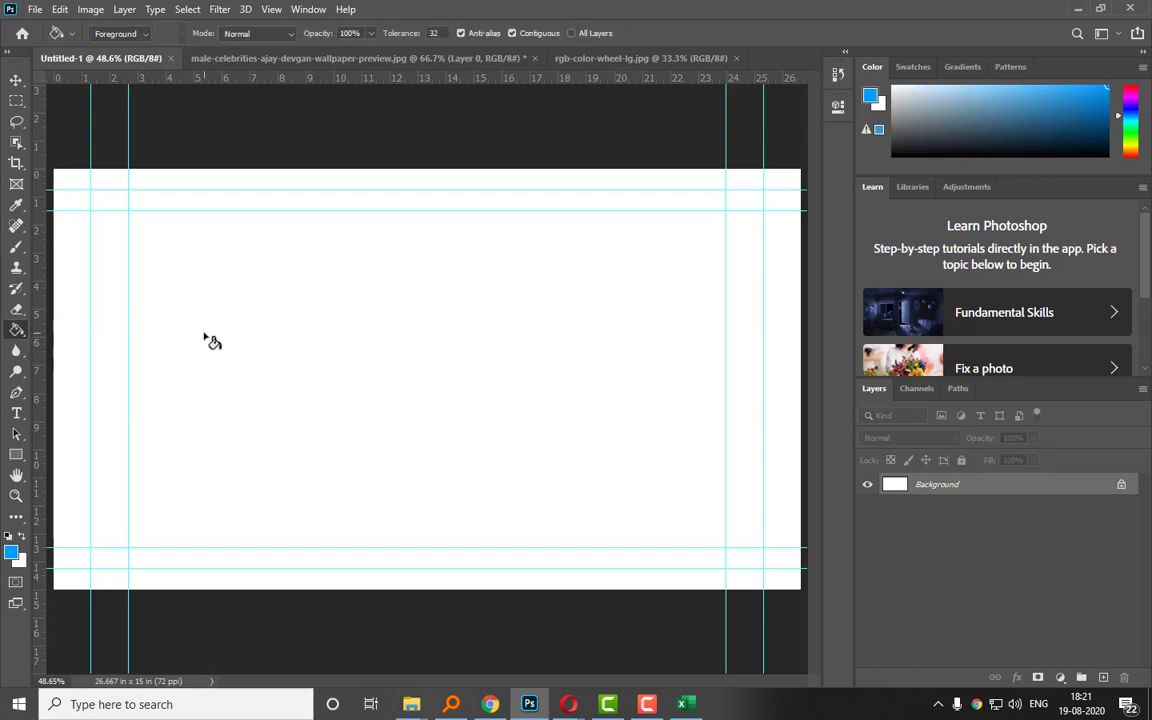
pyautogui.click(207, 341)
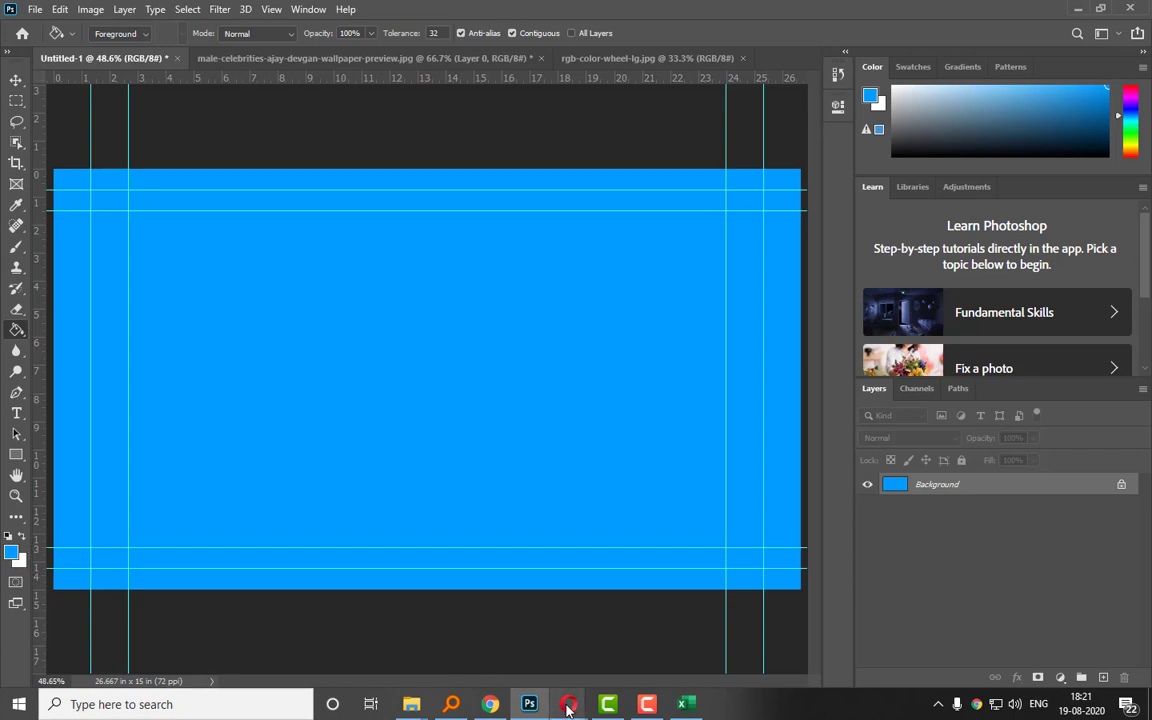
# Switch to the Google Meet call in Opera to check the participants, and return to Photoshop.
pyautogui.moveTo(568, 704)
pyautogui.click(530, 630)
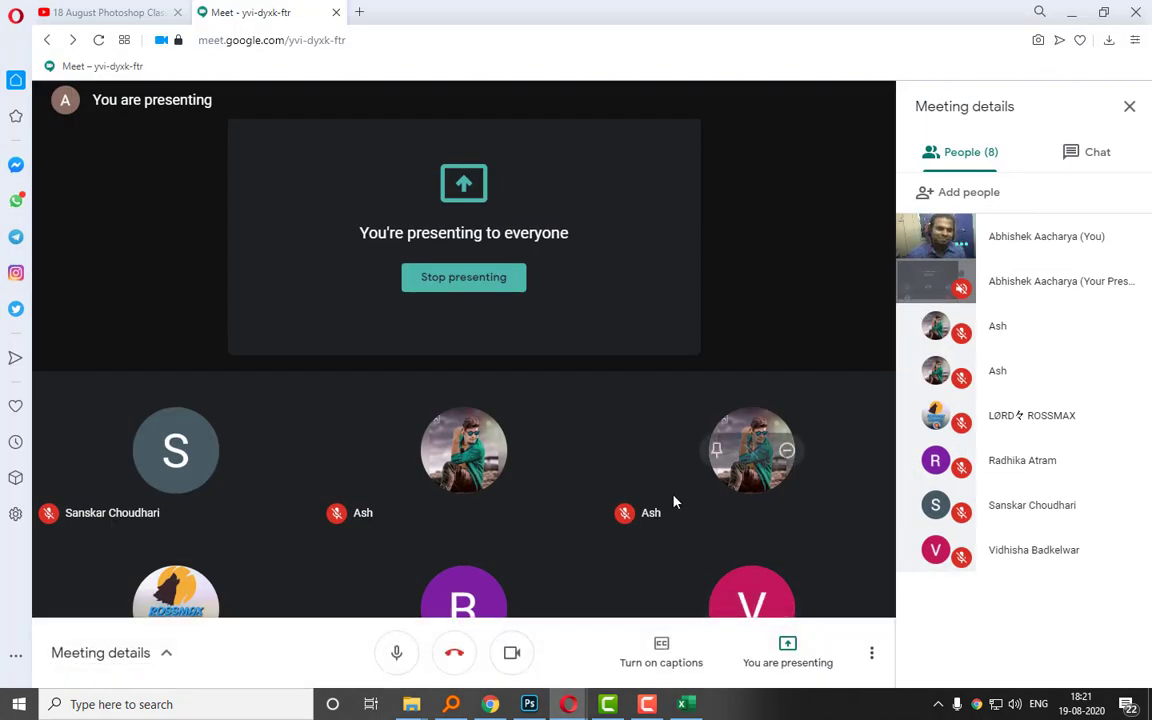
pyautogui.click(1070, 17)
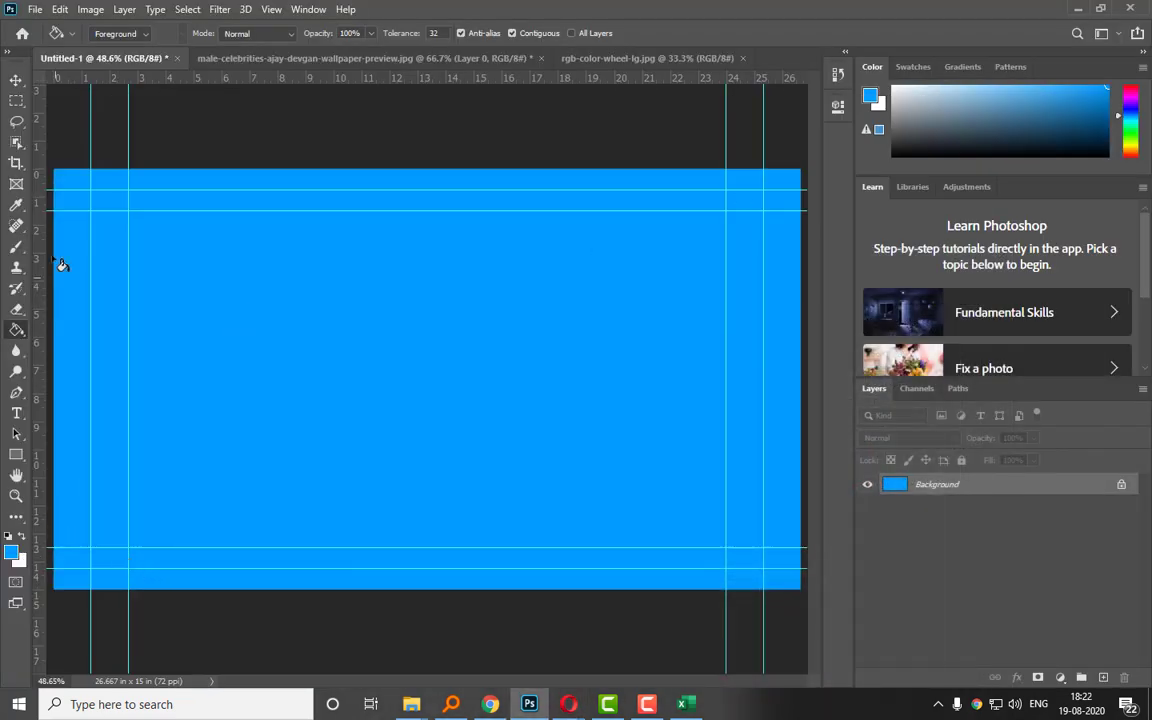
# Activate the Move tool, undo the bucket fill, and twice fill the Background with the foreground color and undo it.
pyautogui.click(16, 79)
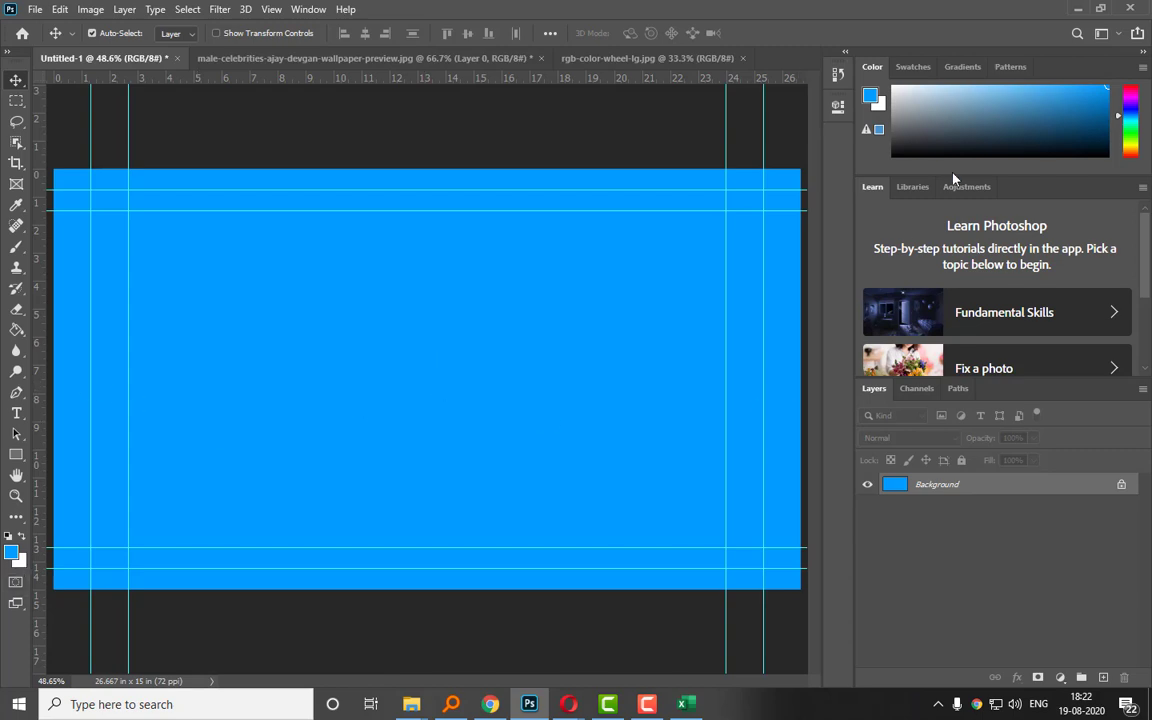
pyautogui.hotkey('ctrl', 'z')
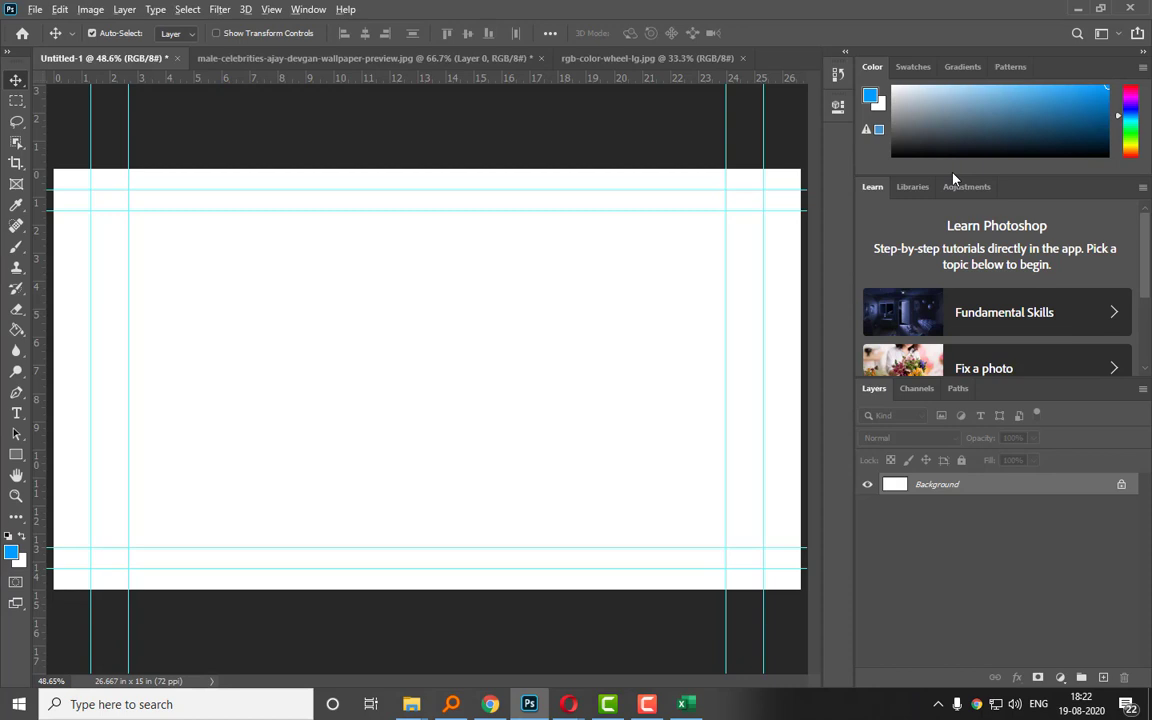
pyautogui.hotkey('alt', 'BackSpace')
pyautogui.hotkey('ctrl', 'z')
pyautogui.hotkey('alt', 'BackSpace')
pyautogui.hotkey('ctrl', 'z')
# Close the panel group containing Learn, Libraries and Adjustments.
pyautogui.click(1142, 187)
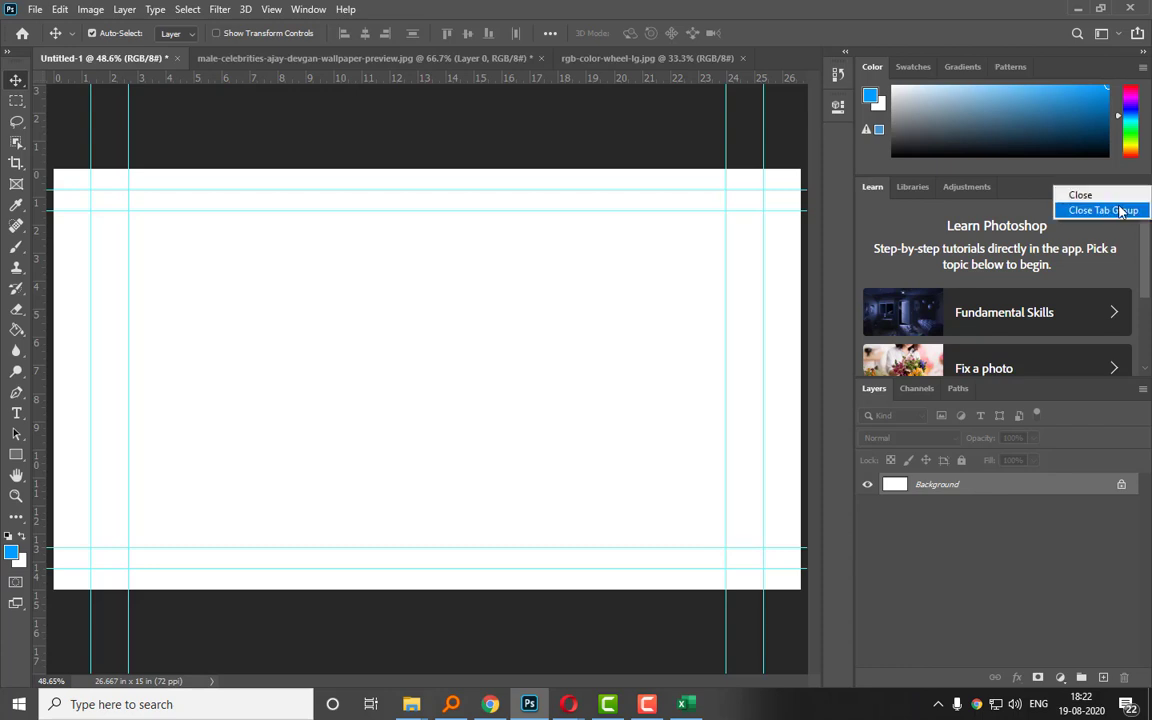
pyautogui.click(1110, 211)
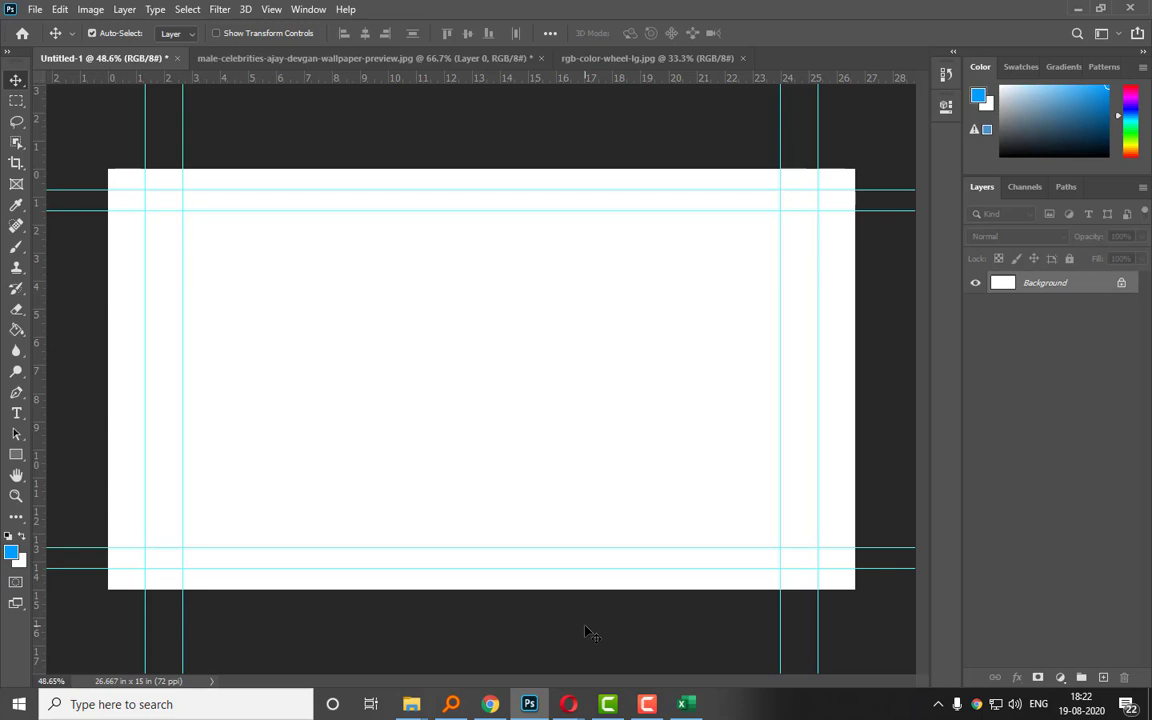
# Reset the foreground and background to the default black and white, and choose red #c40000 as the foreground color.
pyautogui.press('d')
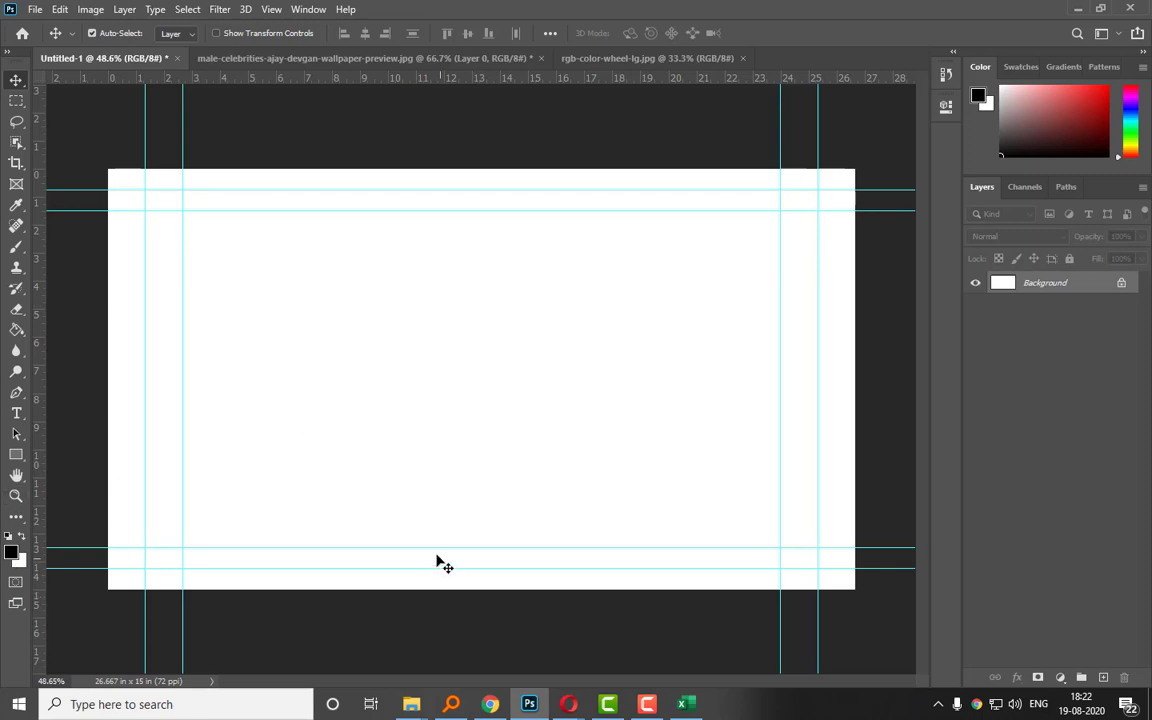
pyautogui.click(22, 537)
pyautogui.click(21, 537)
pyautogui.click(11, 550)
pyautogui.click(860, 125)
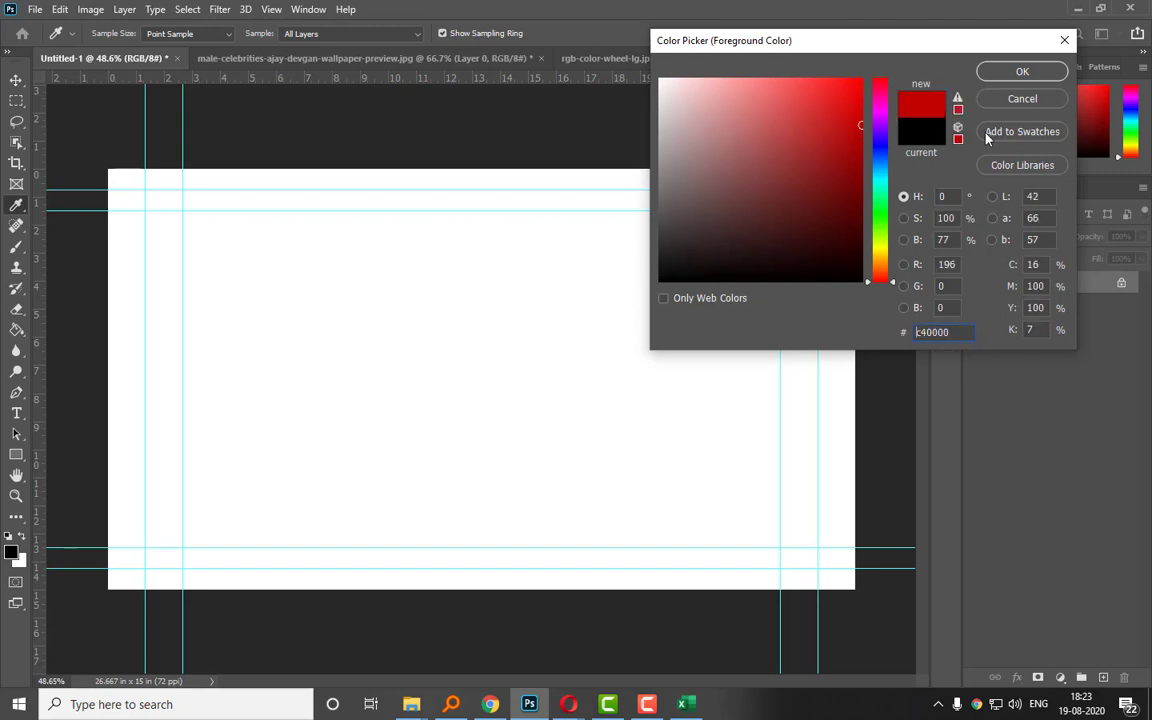
pyautogui.click(1021, 72)
# Change the foreground color to a slightly duller red, #bd1111.
pyautogui.press('v')
pyautogui.click(11, 551)
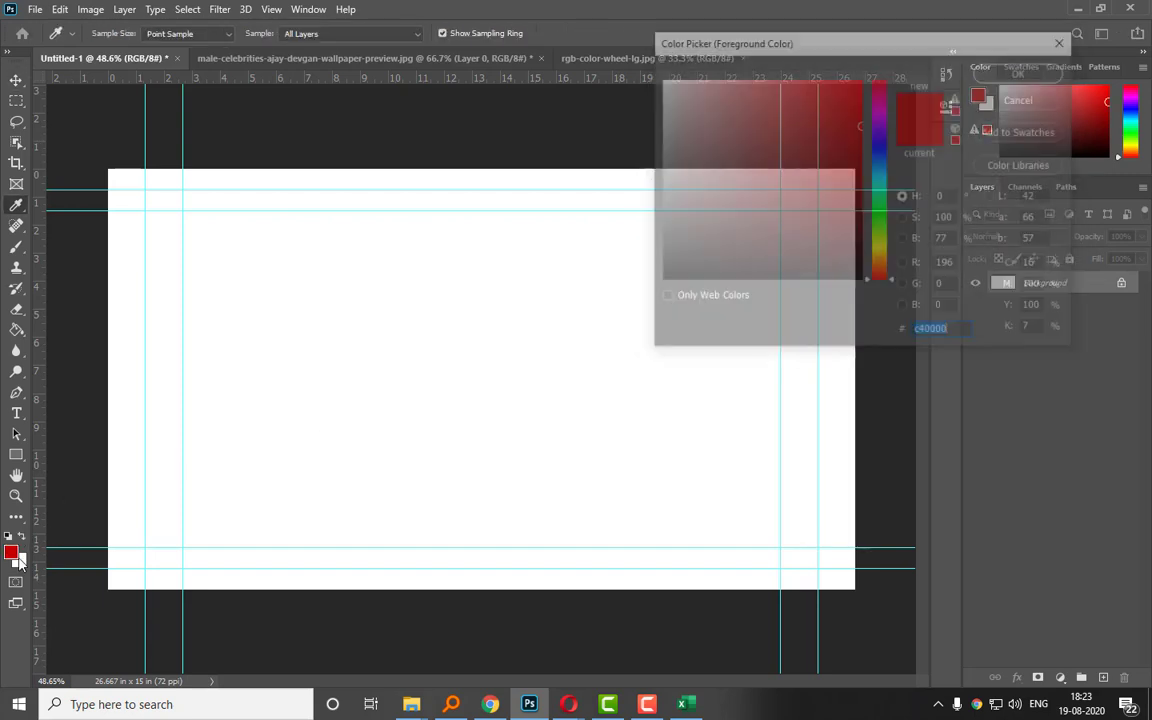
pyautogui.click(844, 131)
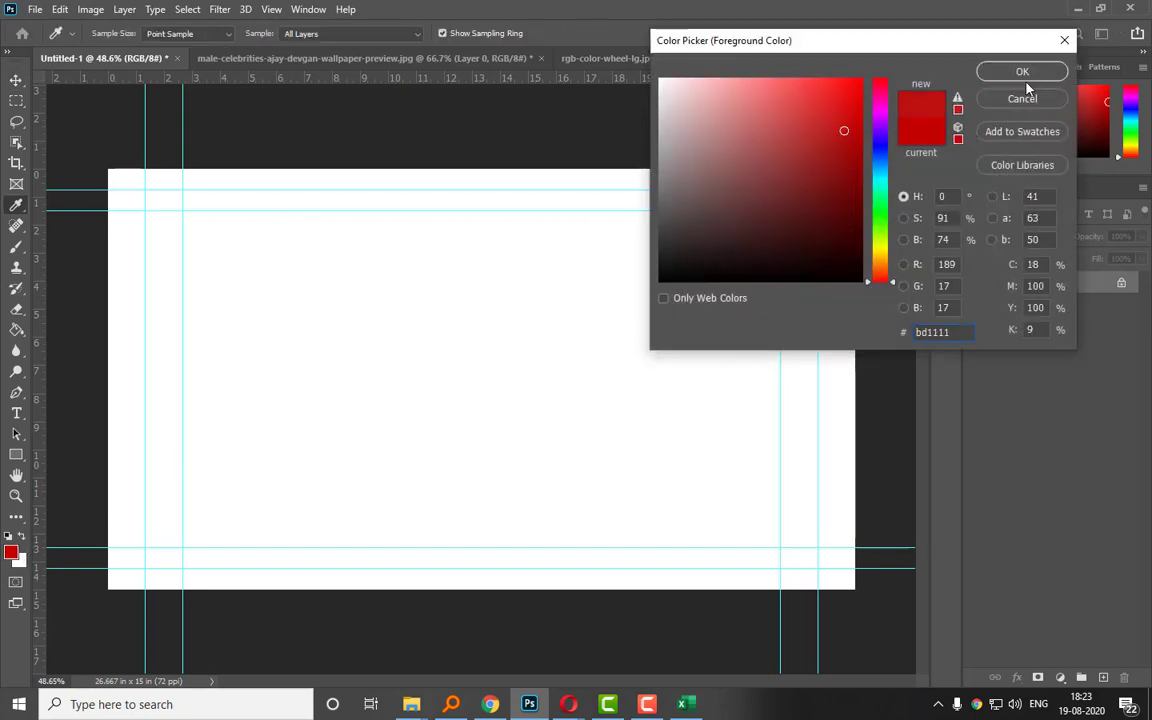
pyautogui.click(1023, 76)
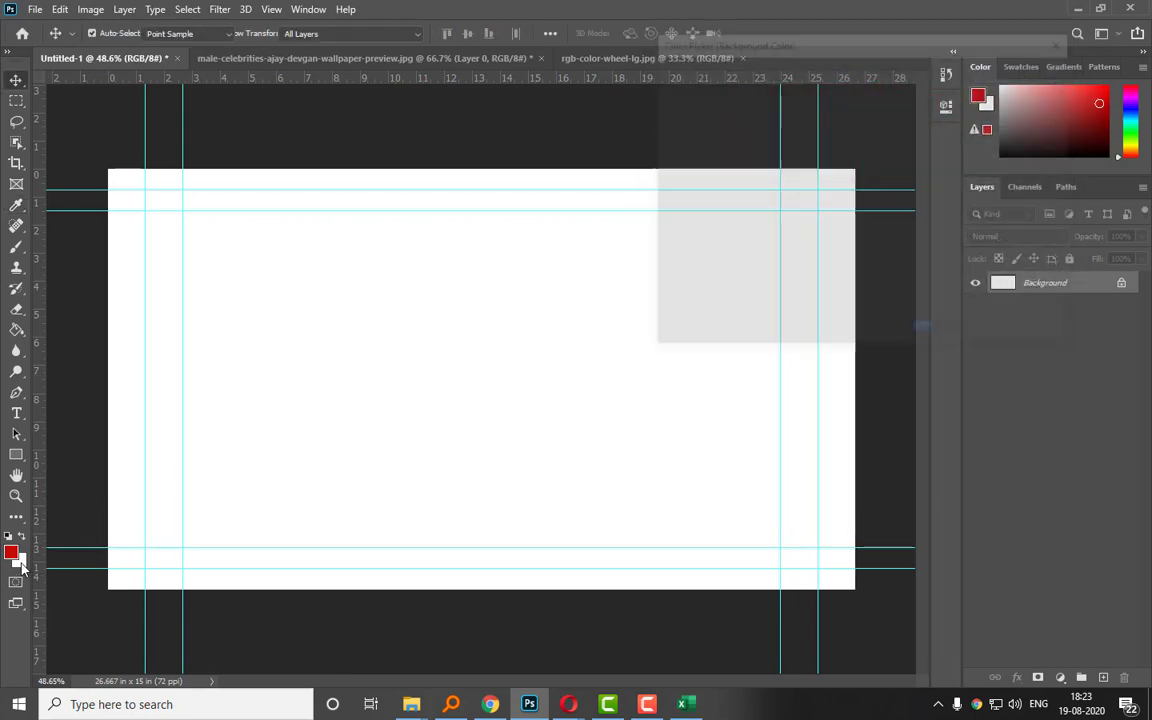
# Set the background color to a fully saturated bright blue.
pyautogui.click(883, 142)
pyautogui.moveTo(822, 100); pyautogui.dragTo(862, 78)
pyautogui.click(1022, 72)
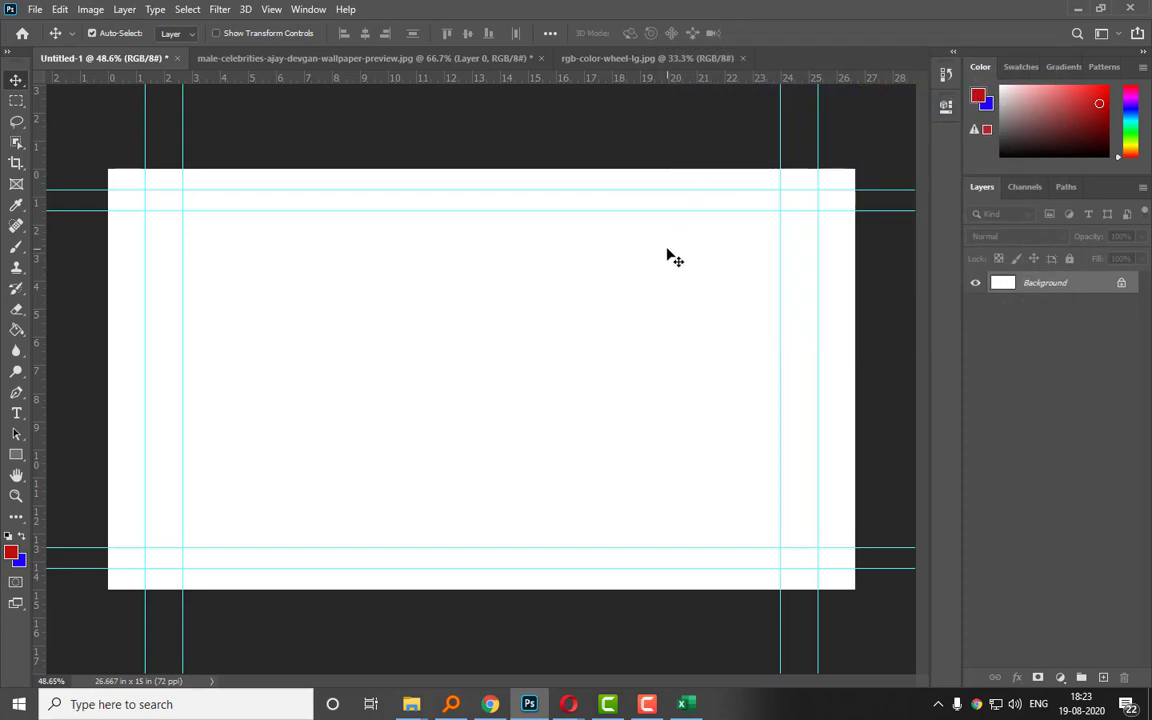
# Swap the red and blue foreground and background colors back and forth repeatedly.
pyautogui.press('x')
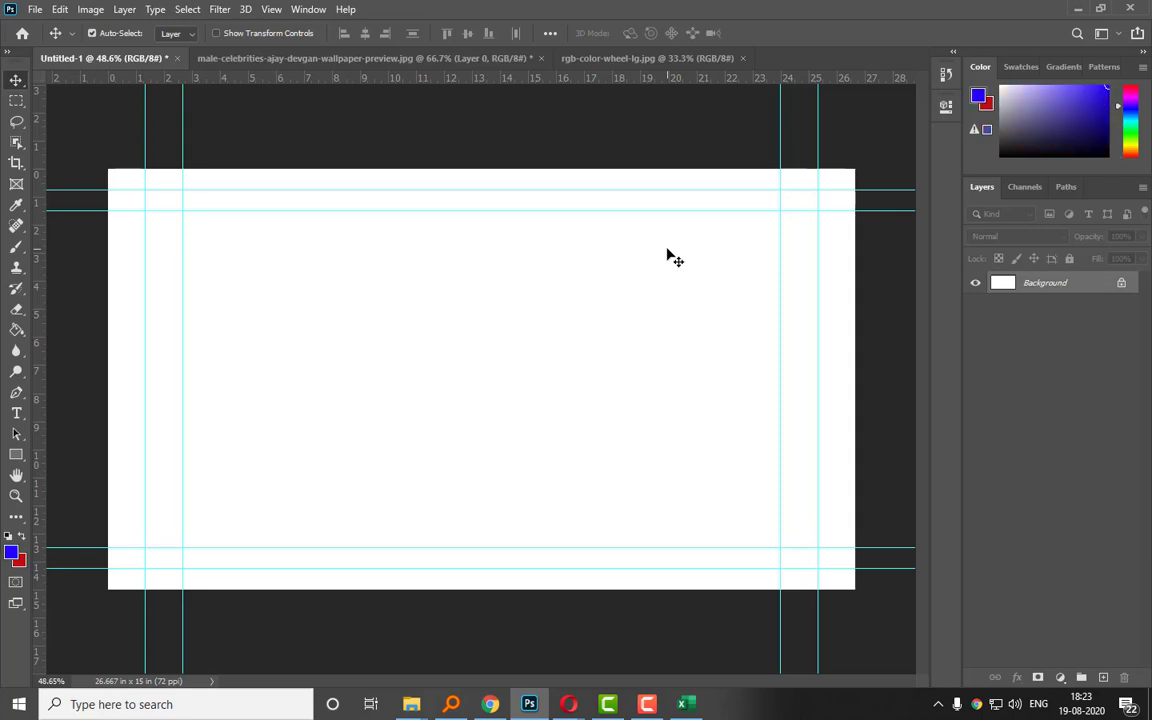
pyautogui.press('x')
pyautogui.press('x')
pyautogui.press('x')
pyautogui.press('x')
pyautogui.press('x')
pyautogui.press('x')
pyautogui.press('x')
pyautogui.press('x')
pyautogui.press('x')
pyautogui.press('x')
pyautogui.press('x')
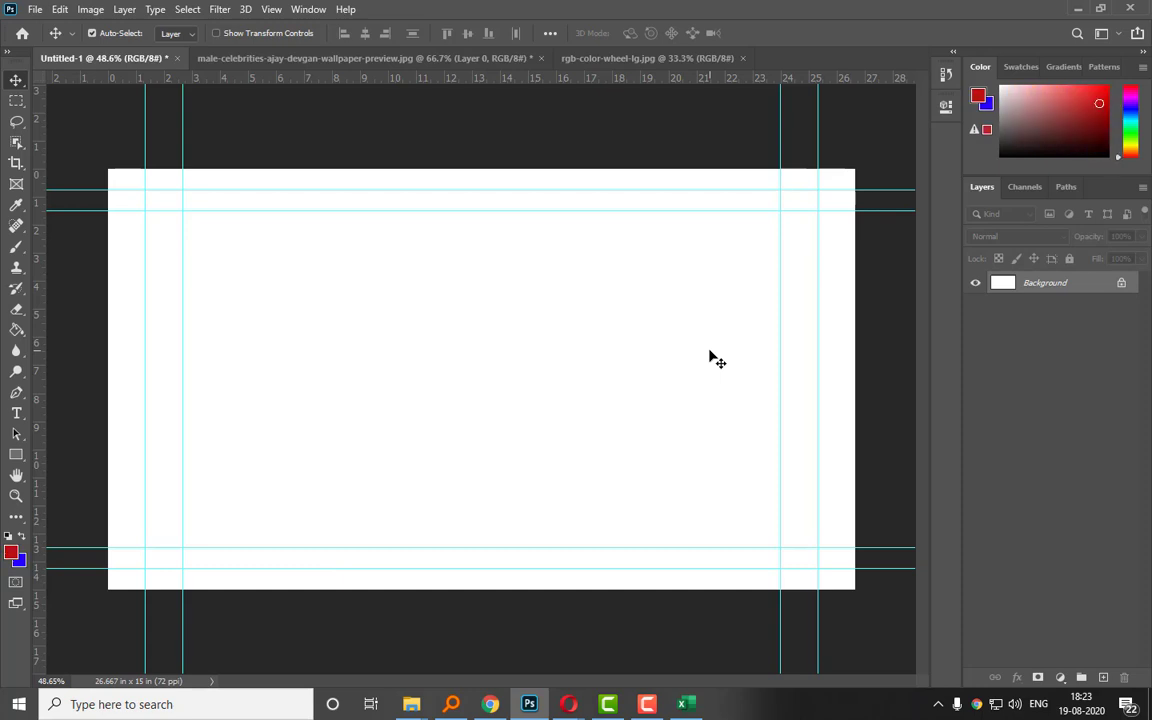
pyautogui.press('x')
pyautogui.press('x')
pyautogui.press('x')
pyautogui.press('x')
pyautogui.press('x')
pyautogui.press('x')
pyautogui.press('x')
pyautogui.press('x')
pyautogui.press('x')
# Reset the colors to default and swap them for a white foreground, and undo back to the light blue canvas fill.
pyautogui.press('d')
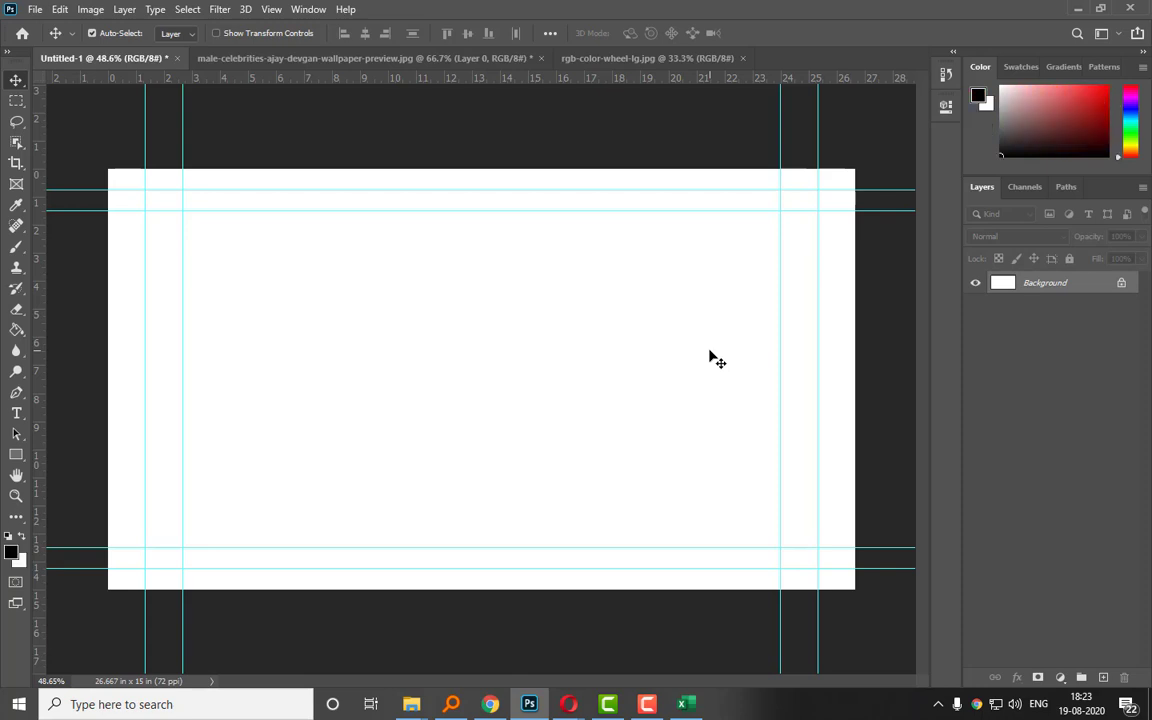
pyautogui.press('x')
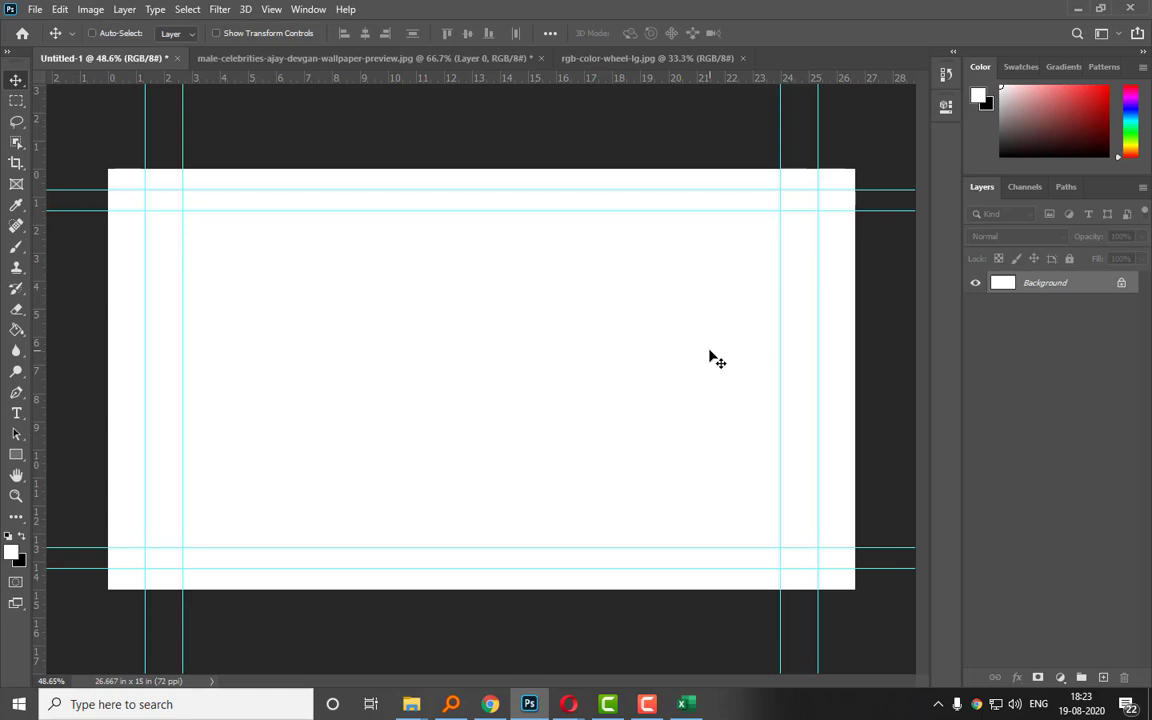
pyautogui.hotkey('ctrl', 'z')
pyautogui.hotkey('ctrl', 'z')
pyautogui.hotkey('ctrl', 'z')
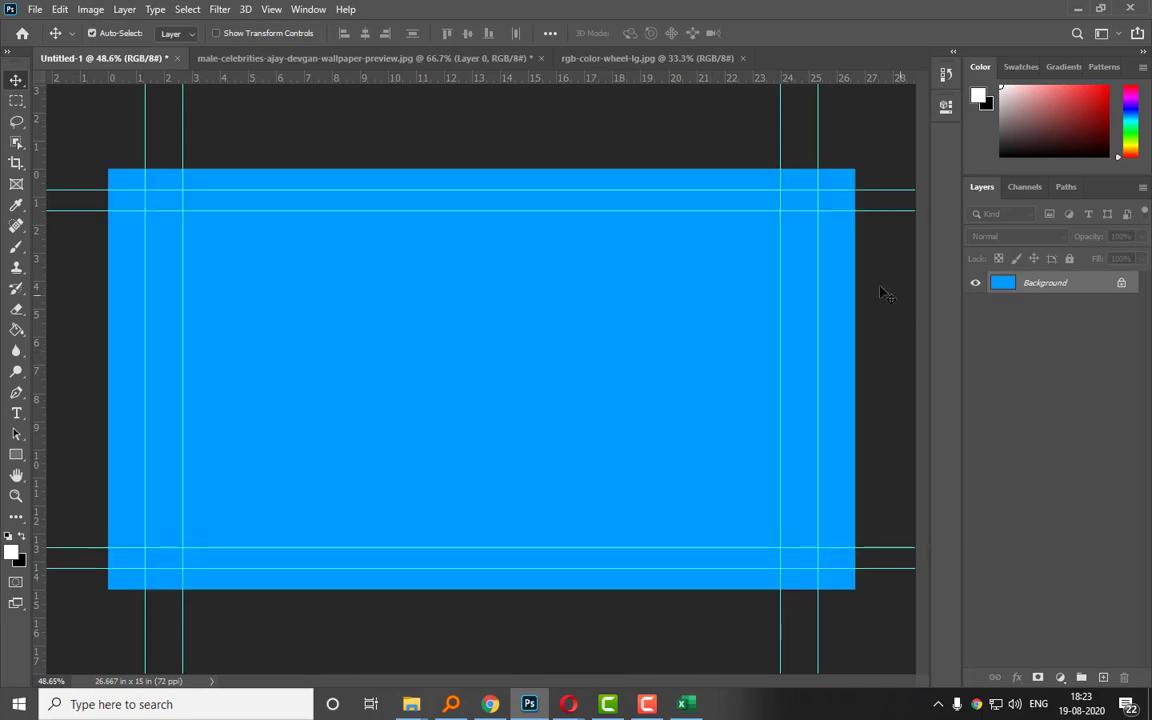
# Set the foreground color to dark navy blue #040f52.
pyautogui.press('i')
pyautogui.click(15, 554)
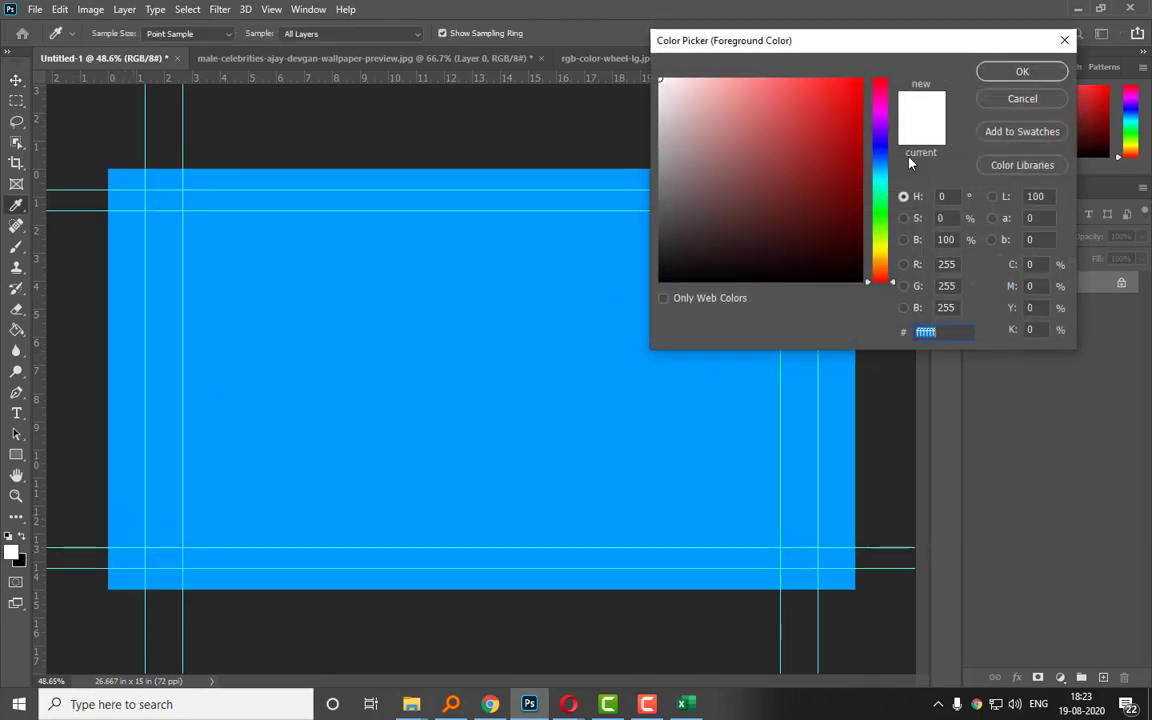
pyautogui.click(880, 150)
pyautogui.click(852, 217)
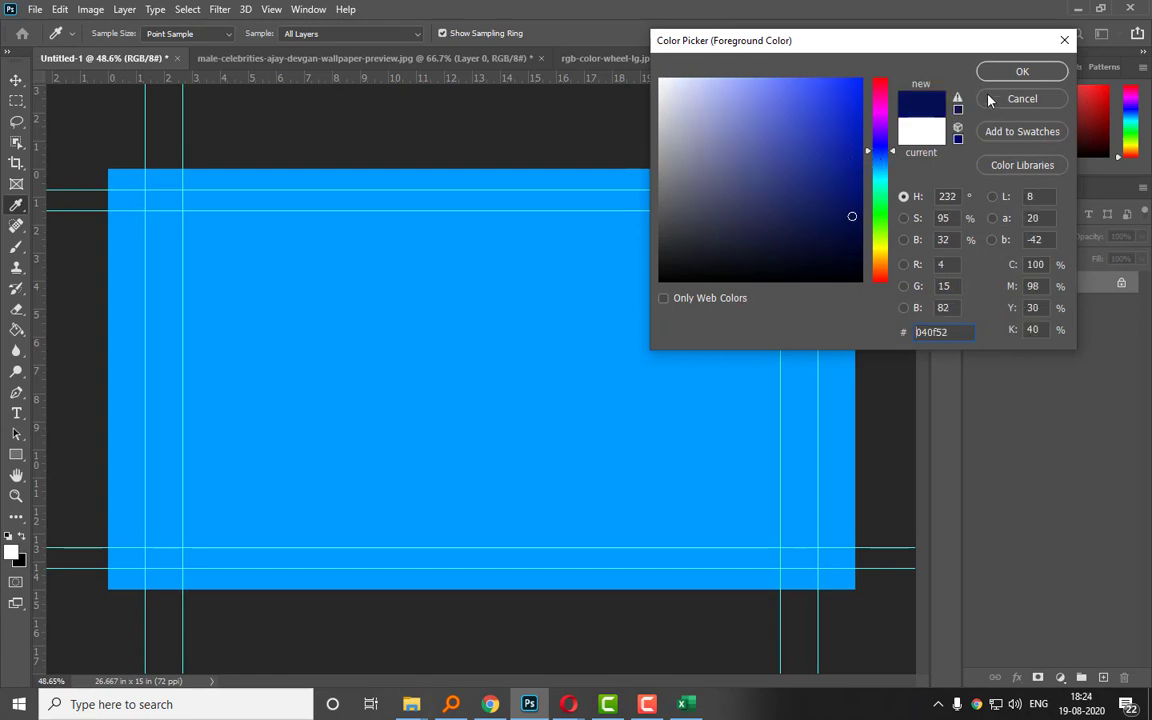
pyautogui.click(1022, 71)
# Set the background color to dark green #006b05.
pyautogui.click(20, 561)
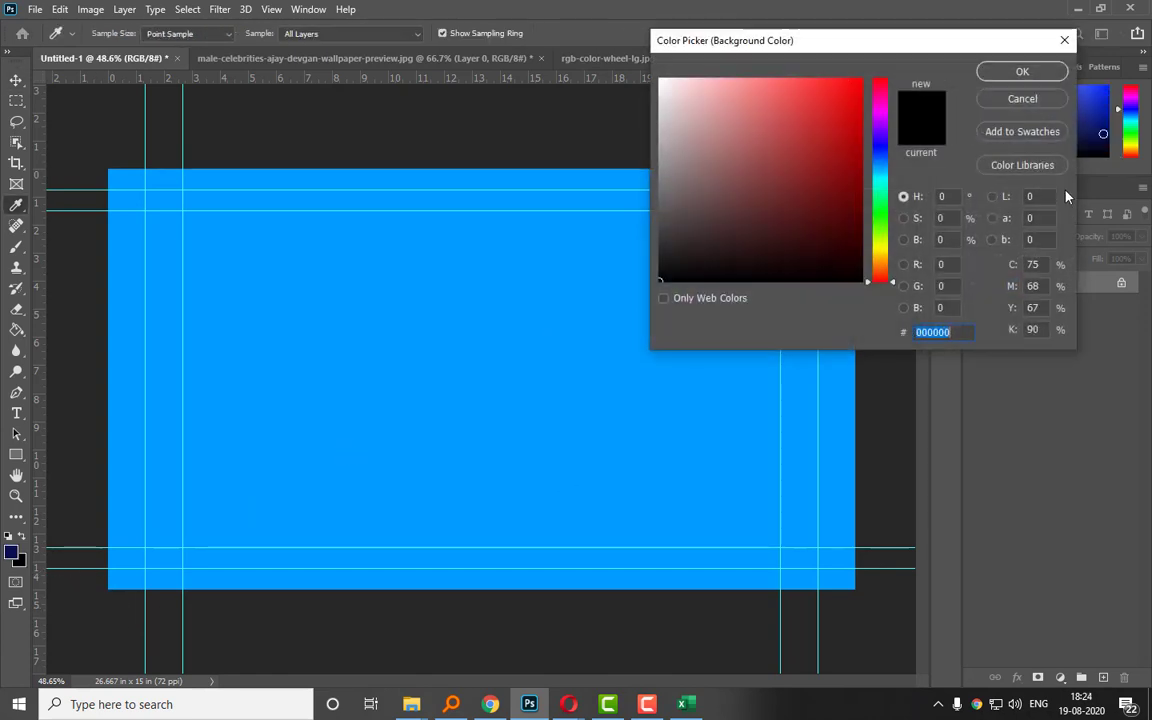
pyautogui.click(880, 213)
pyautogui.click(862, 197)
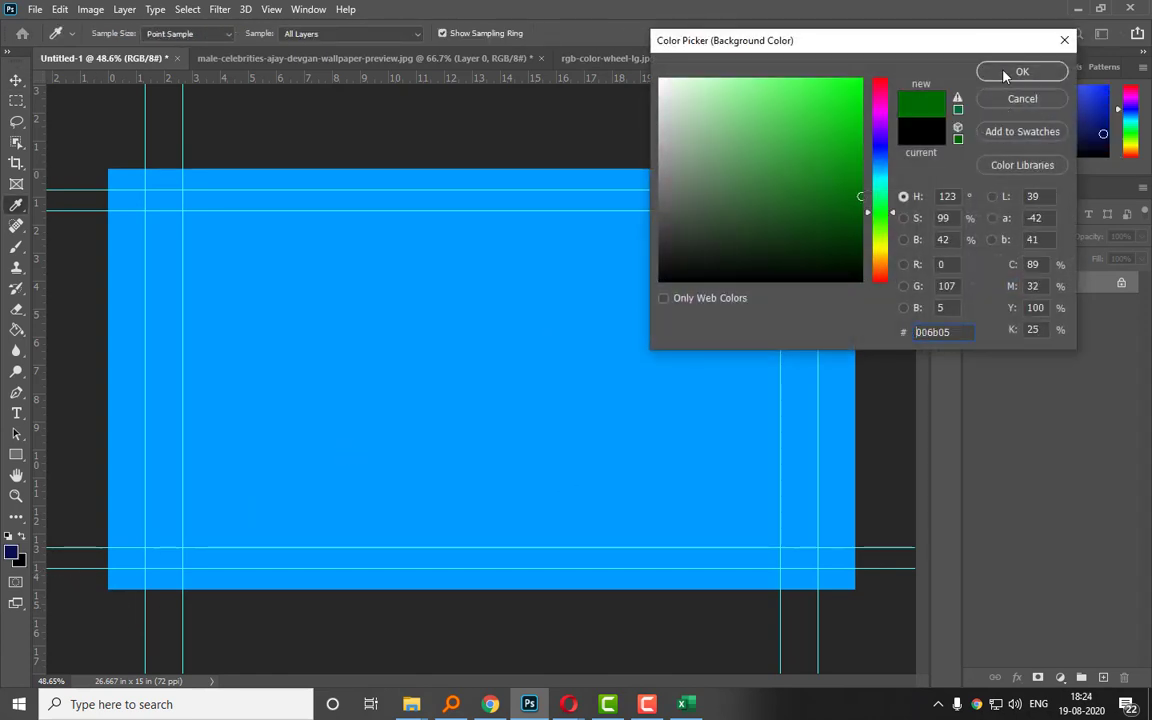
pyautogui.click(1022, 71)
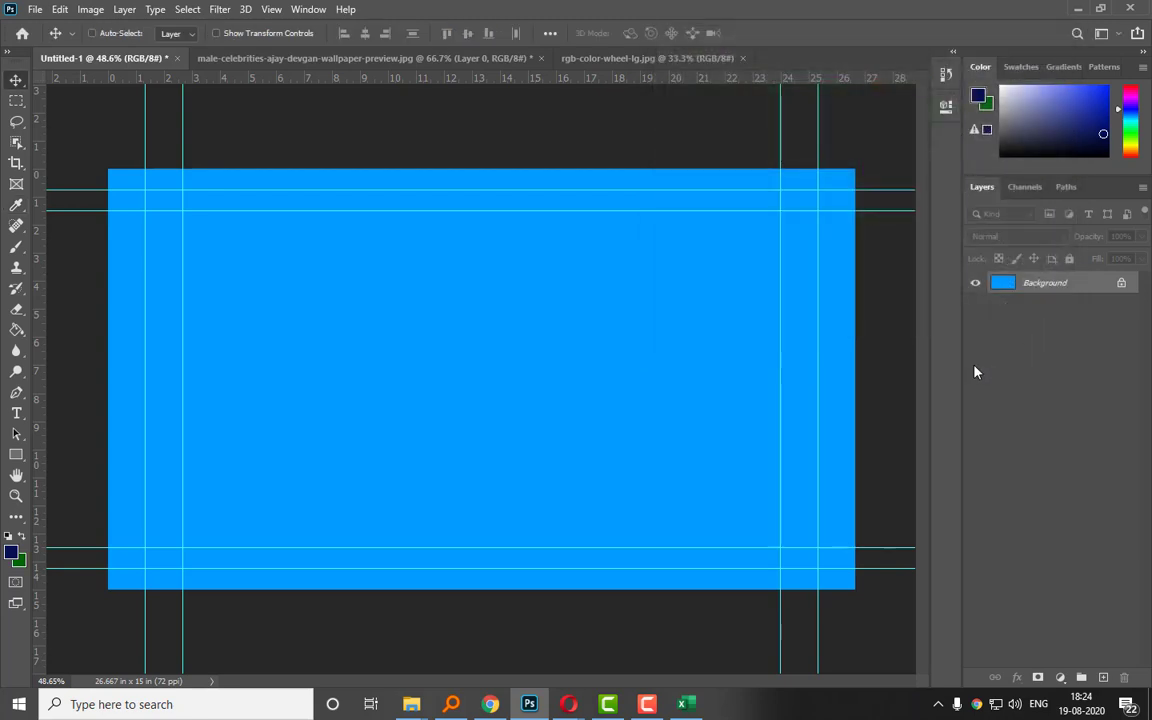
# Fill the Background layer with the green background color, and refill it with the navy foreground color.
pyautogui.hotkey('ctrl', 'BackSpace')
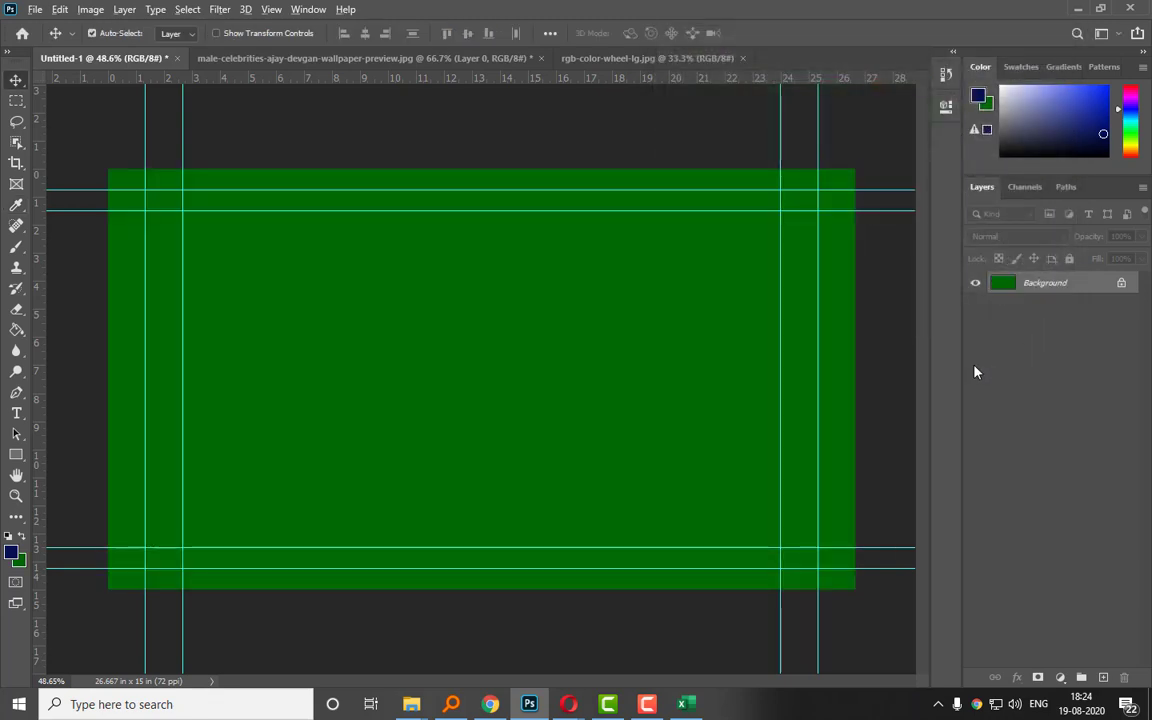
pyautogui.hotkey('alt', 'BackSpace')
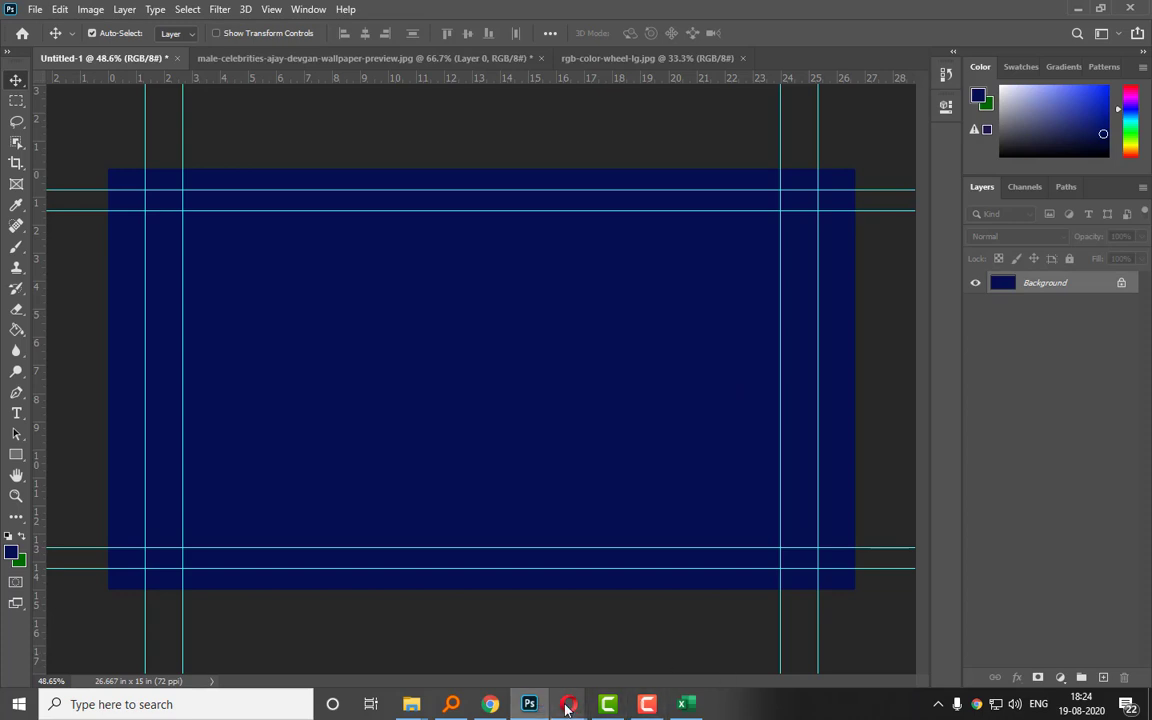
# Switch to the Google Meet call in Opera to check on the participants, and return to Photoshop.
pyautogui.moveTo(568, 704)
pyautogui.click(512, 620)
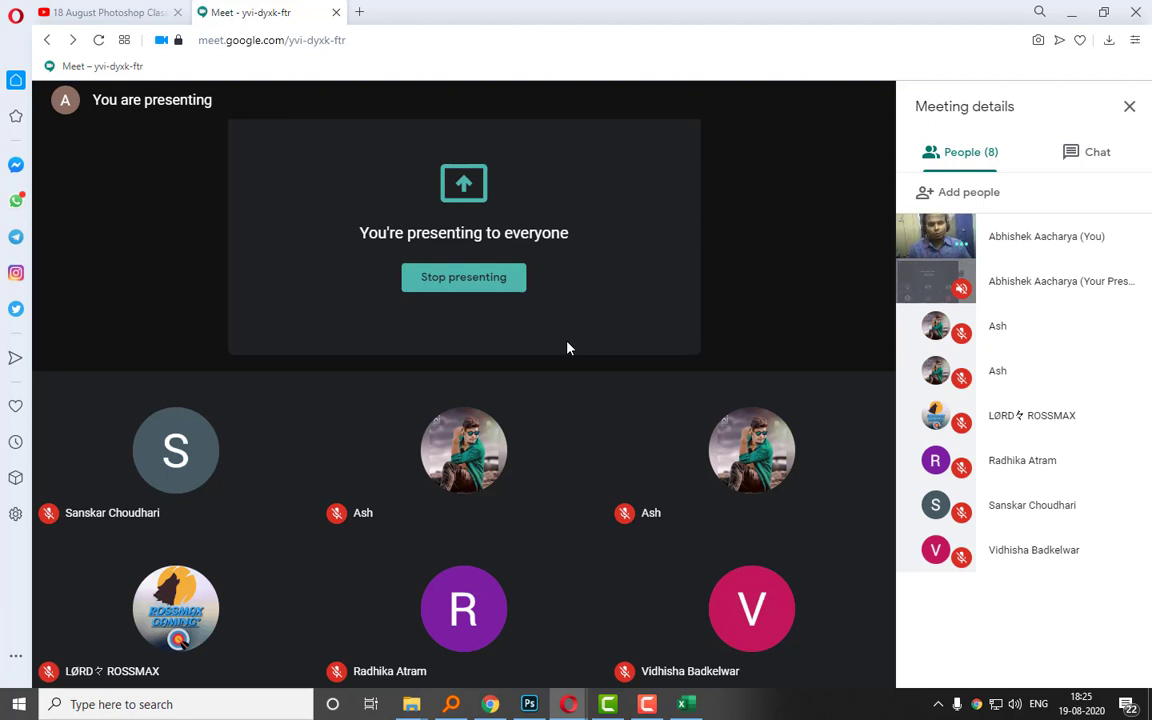
pyautogui.click(529, 704)
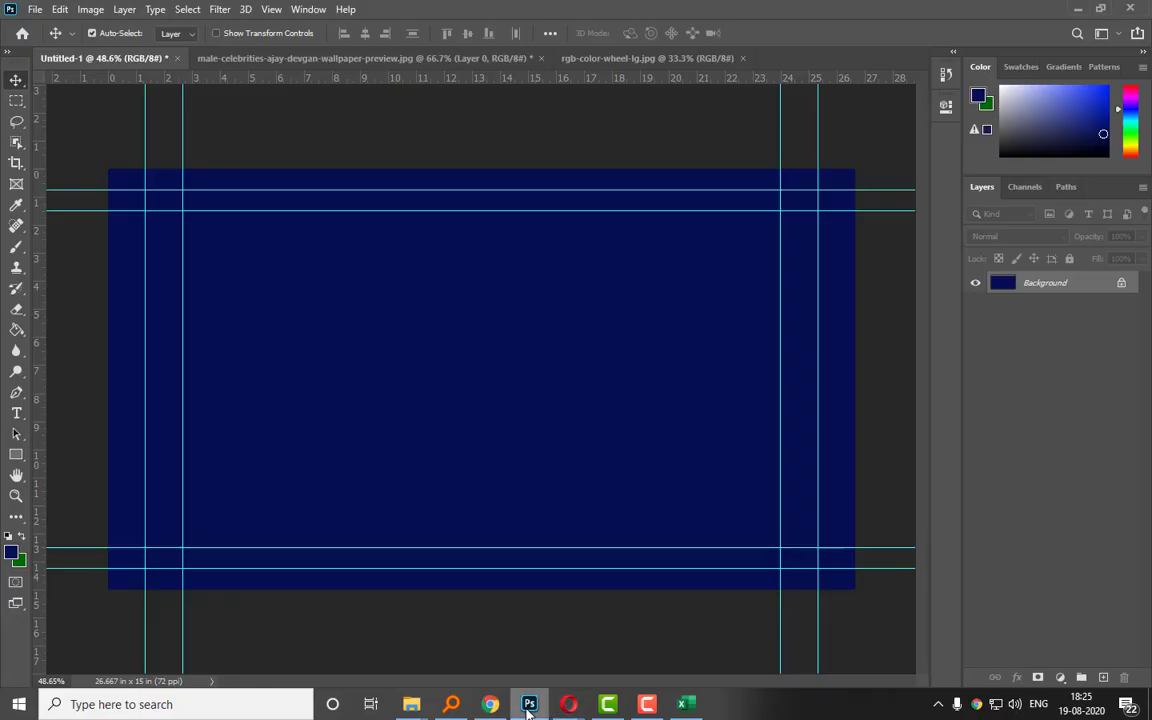
# Restore the default black and white colors and fill the Background layer with the white background color.
pyautogui.press('d')
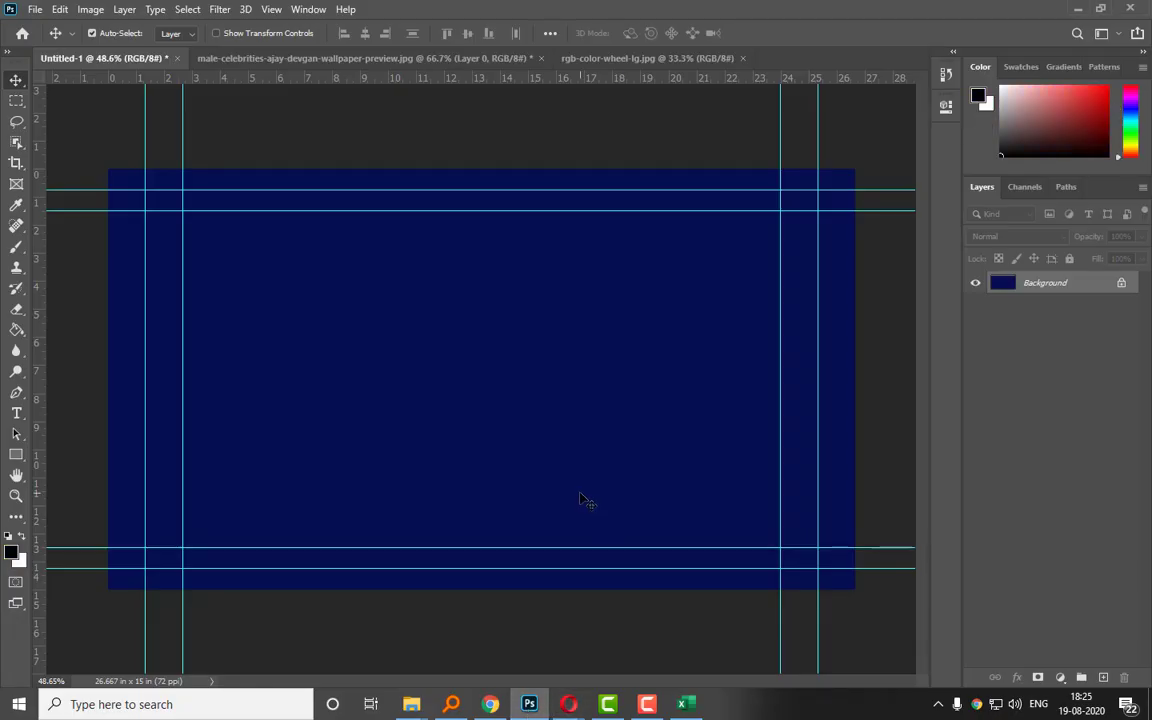
pyautogui.hotkey('ctrl', 'BackSpace')
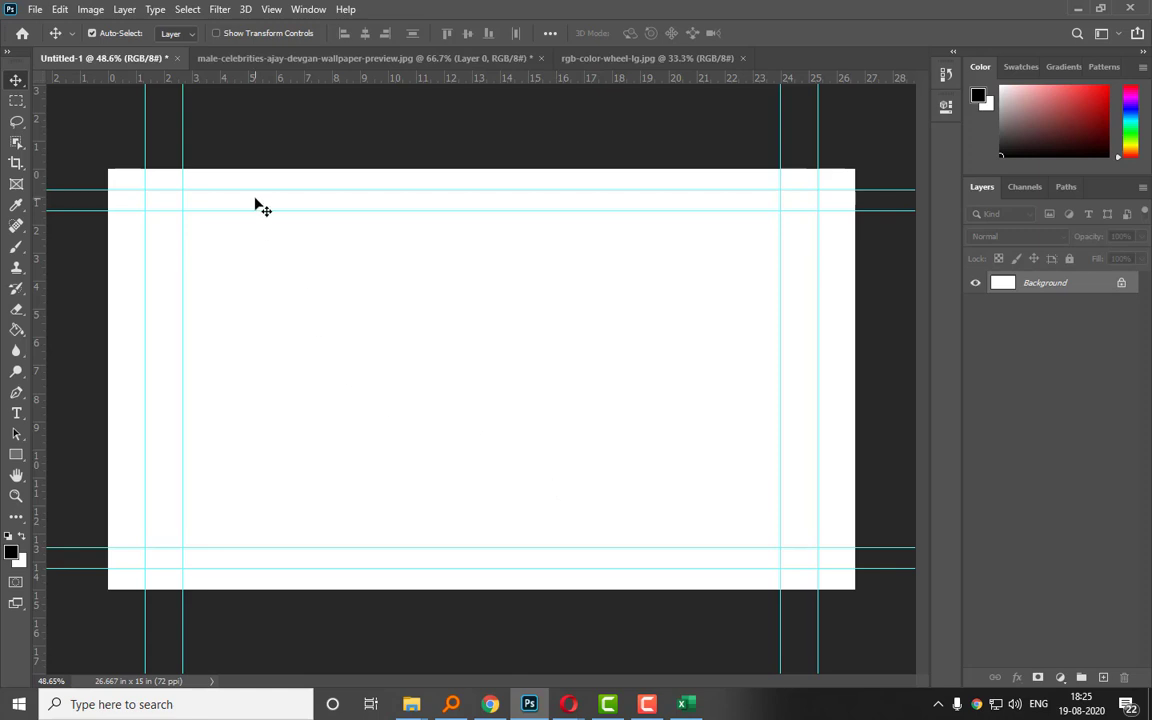
# Open the Preferences and look through the General, Workspace and Interface settings.
pyautogui.click(60, 9)
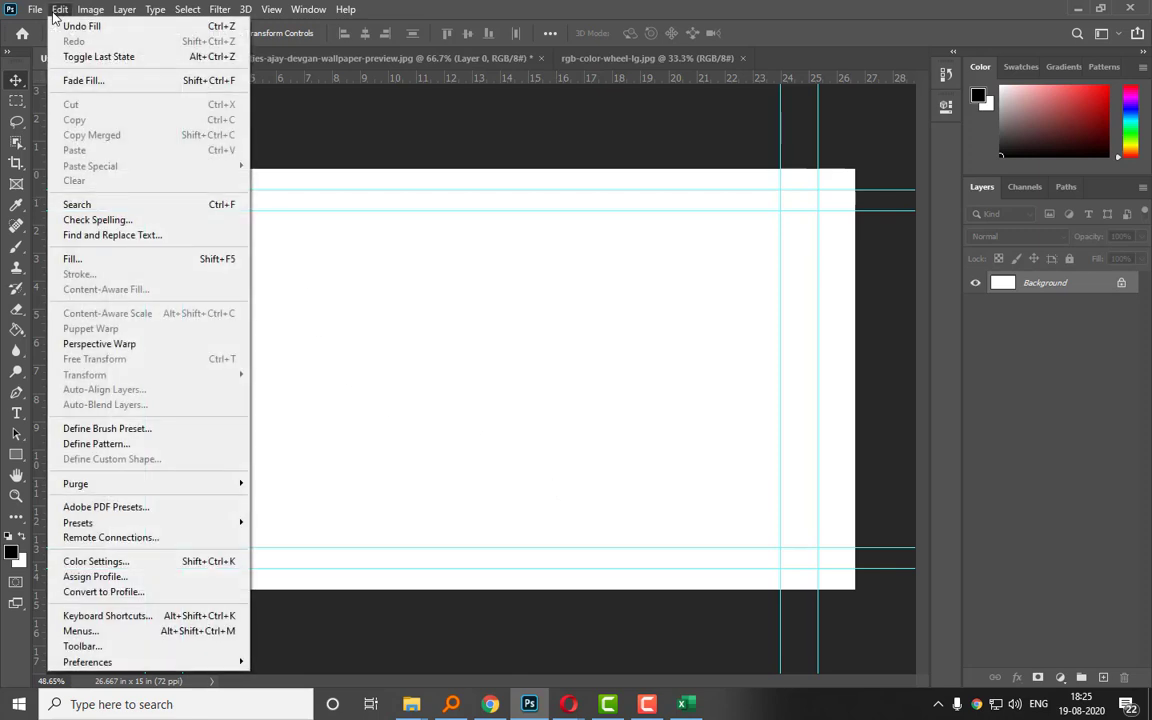
pyautogui.moveTo(93, 665)
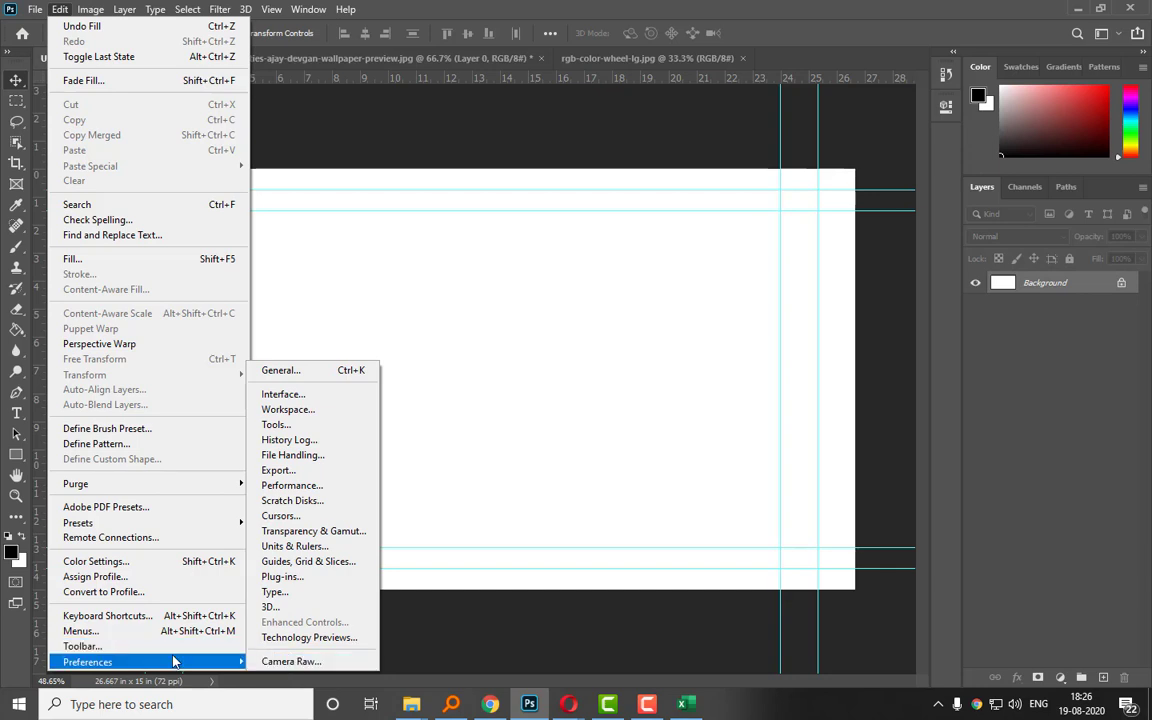
pyautogui.click(297, 372)
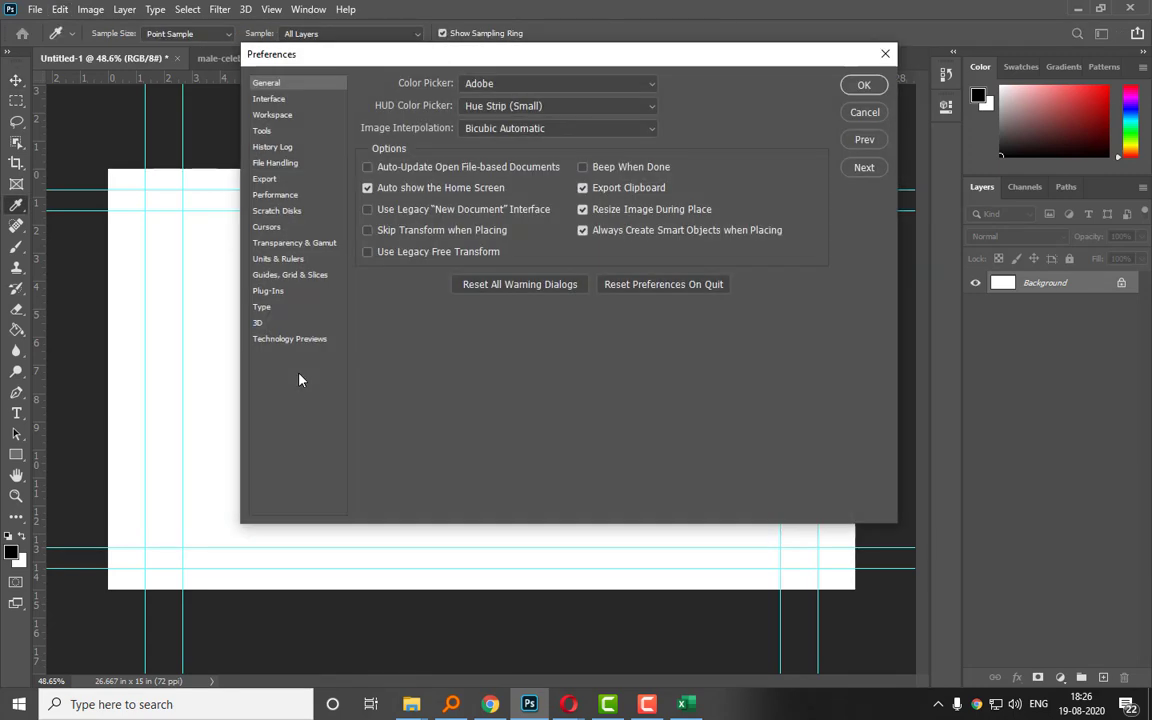
pyautogui.click(274, 114)
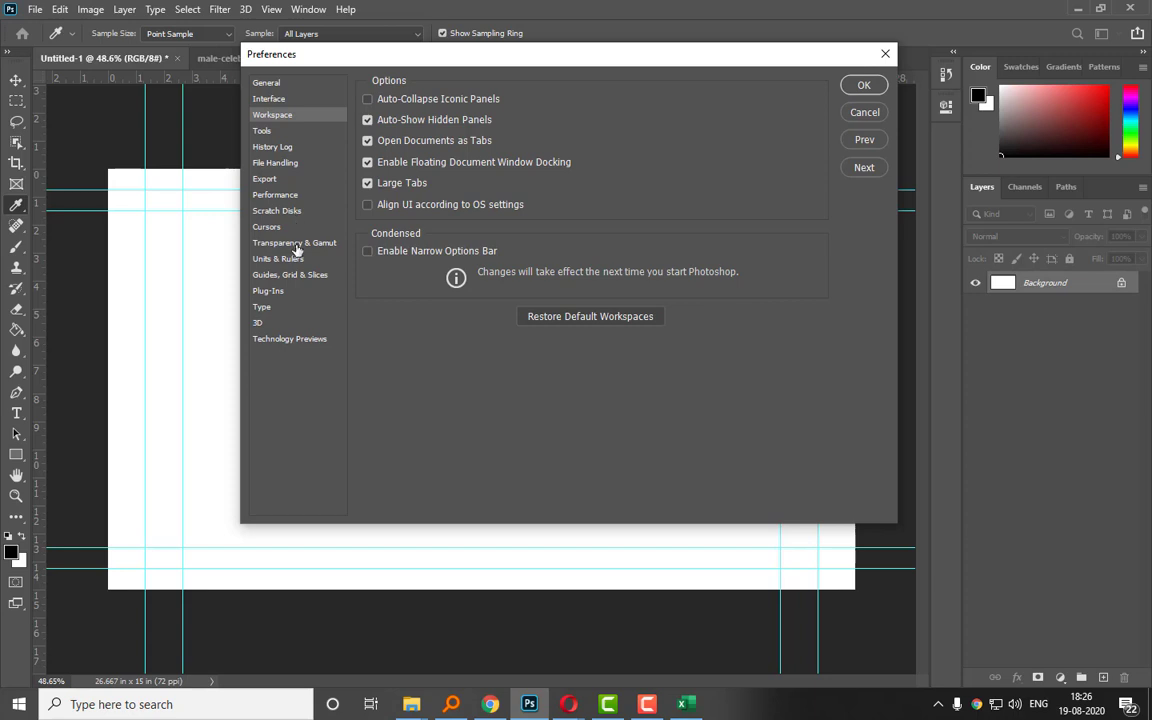
pyautogui.click(262, 84)
pyautogui.click(269, 99)
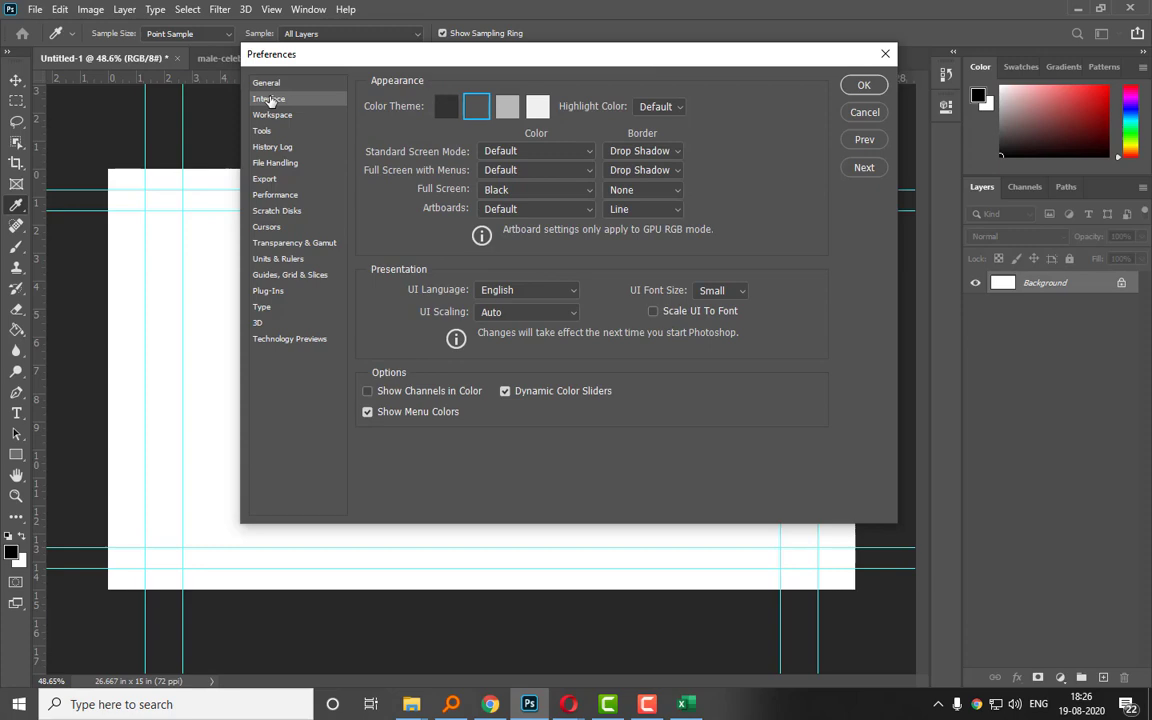
# Try the darkest, lightest and light gray interface color themes, and apply the second-darkest gray theme.
pyautogui.click(449, 108)
pyautogui.click(537, 106)
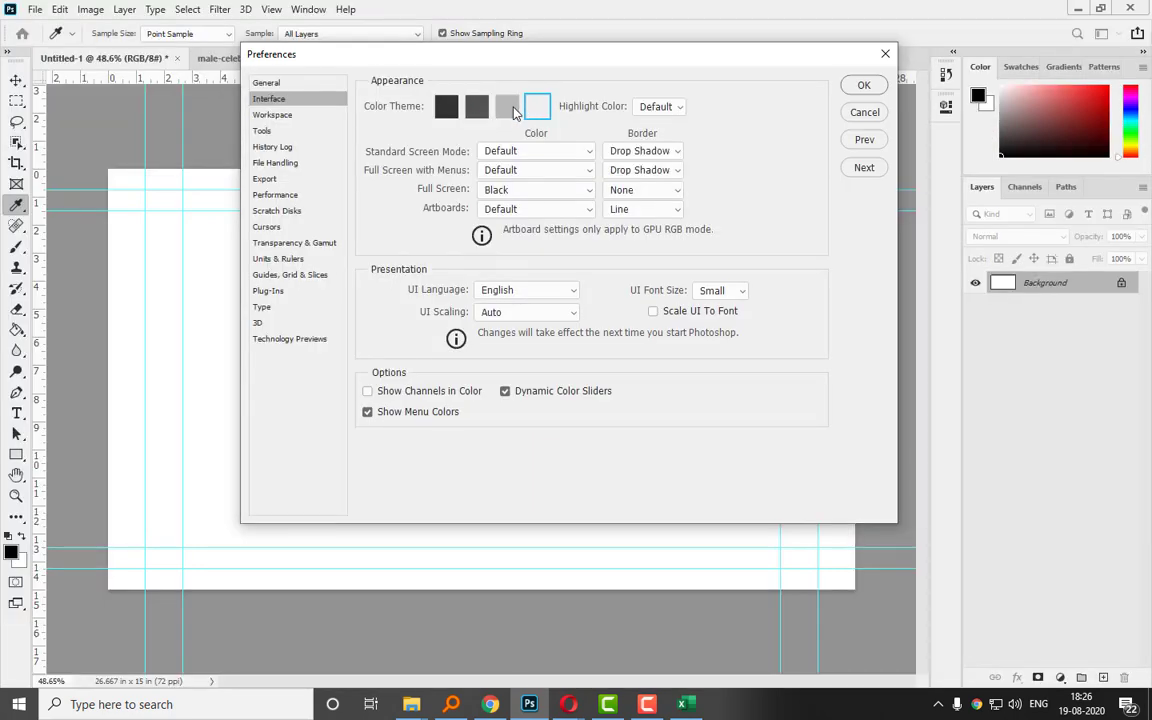
pyautogui.click(507, 107)
pyautogui.click(476, 107)
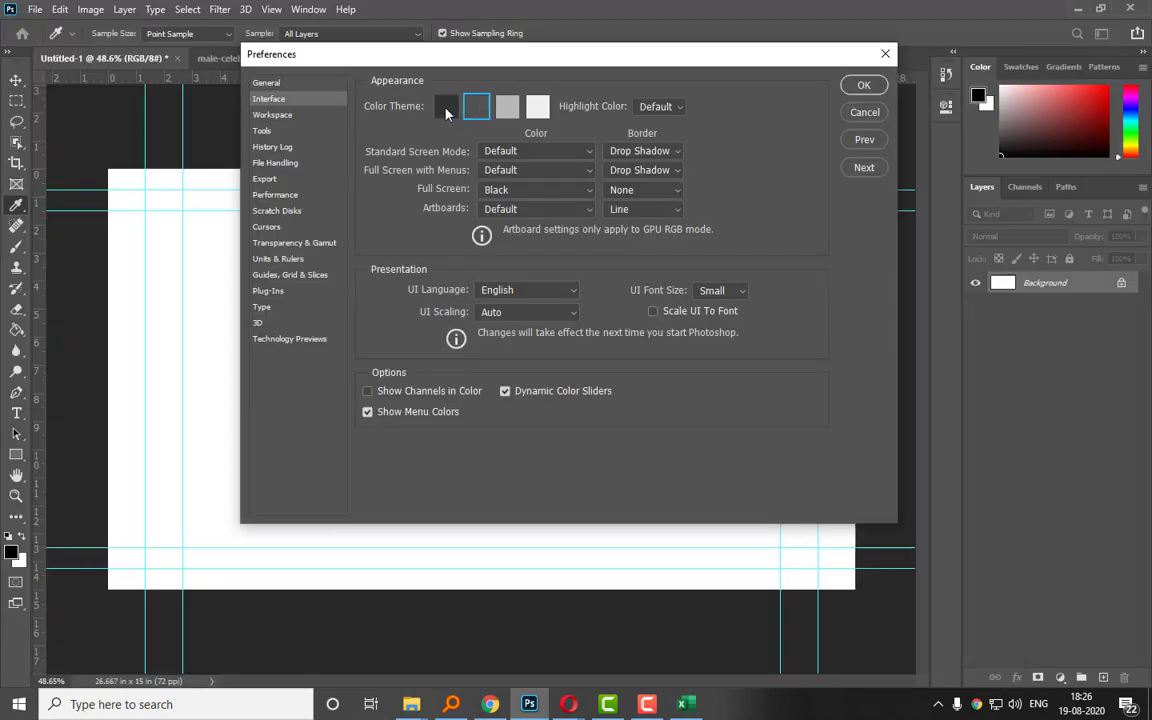
pyautogui.click(447, 110)
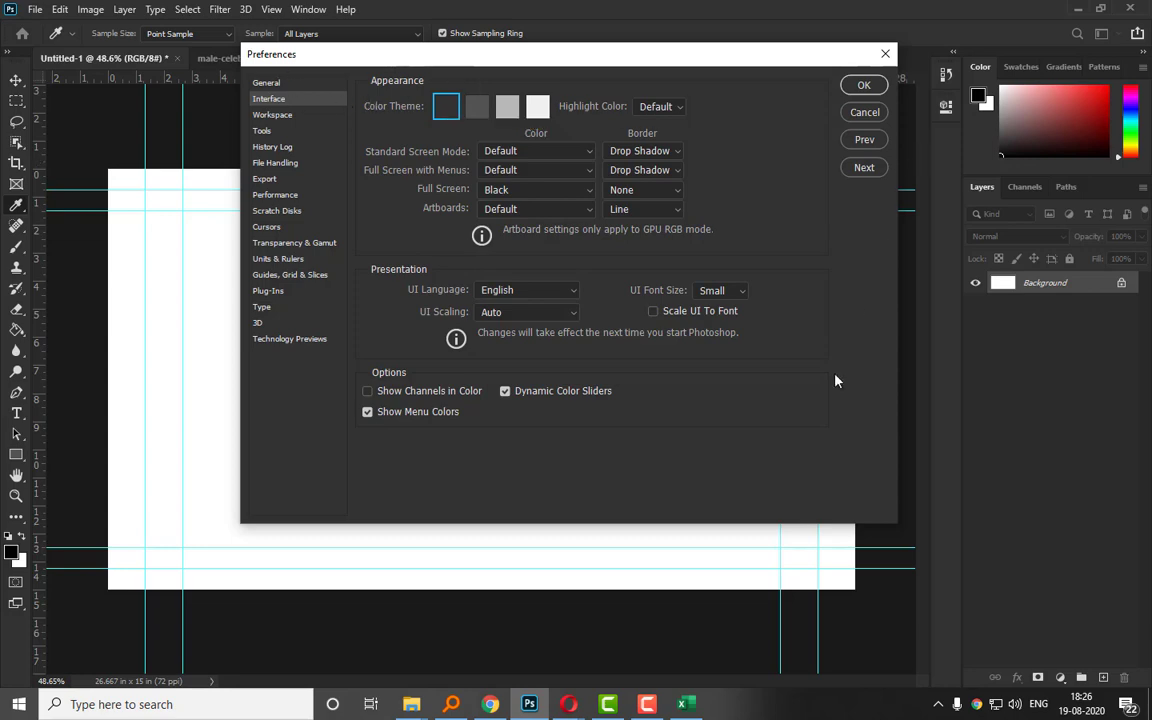
pyautogui.click(477, 106)
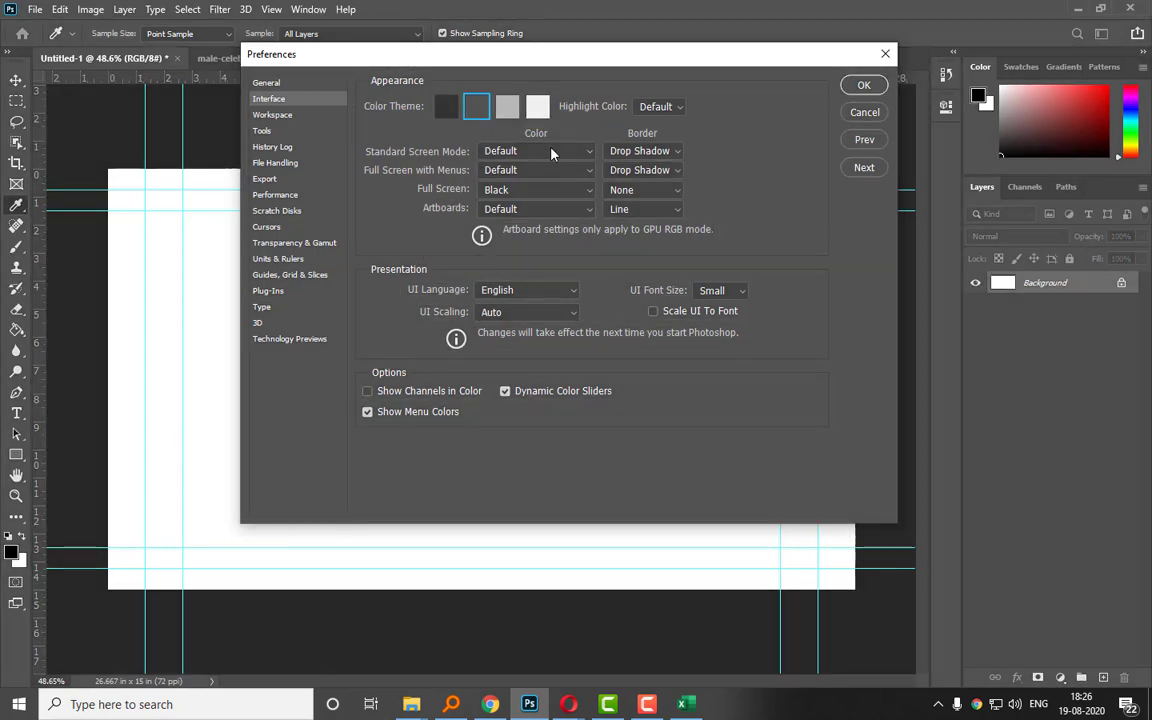
pyautogui.click(864, 84)
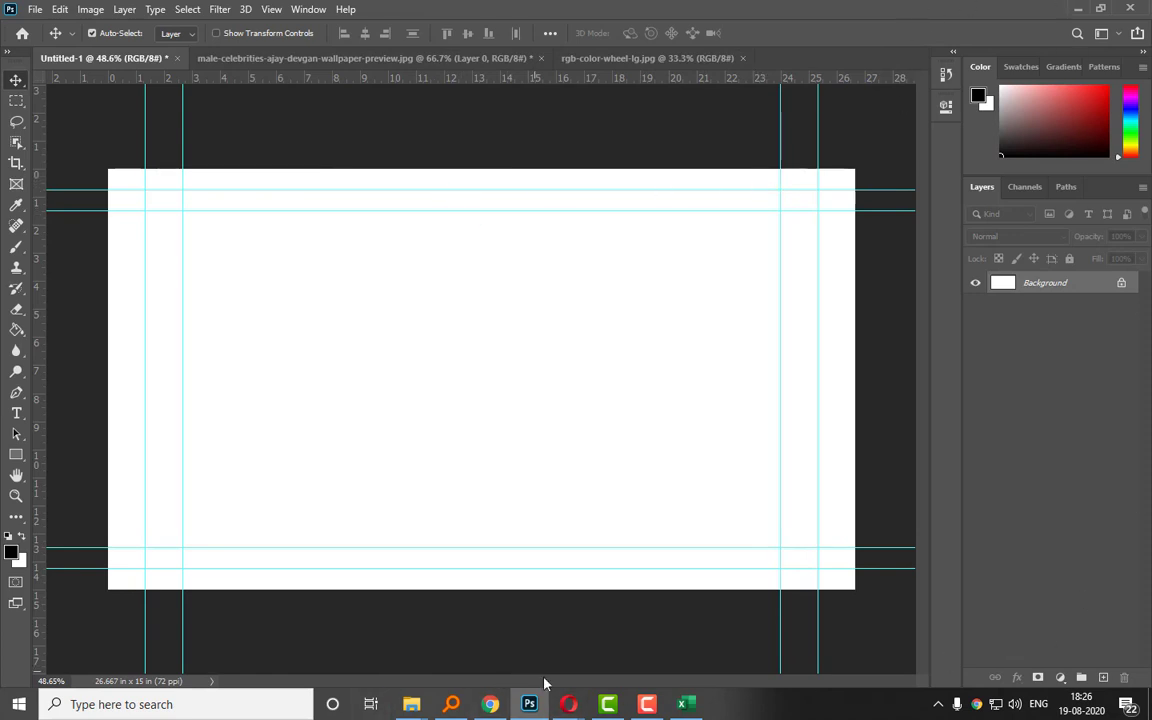
# Switch to the Google Meet call in Opera, admit the waiting participant, and return to Photoshop.
pyautogui.moveTo(548, 675)
pyautogui.click(545, 650)
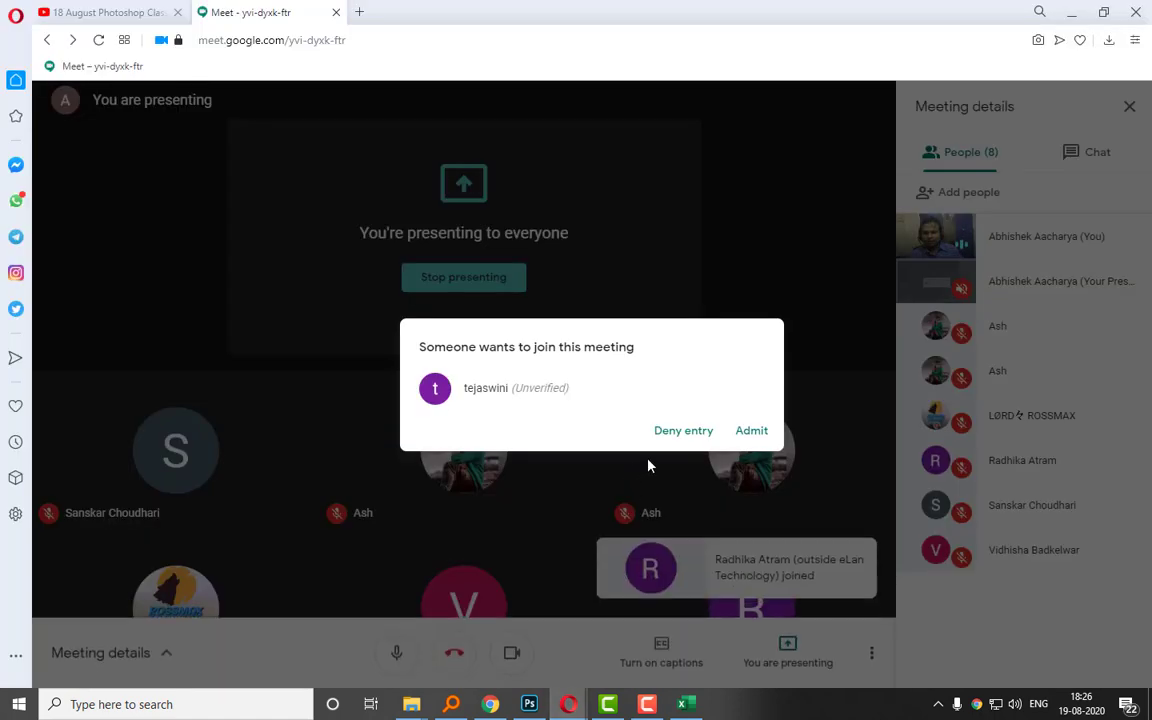
pyautogui.click(751, 430)
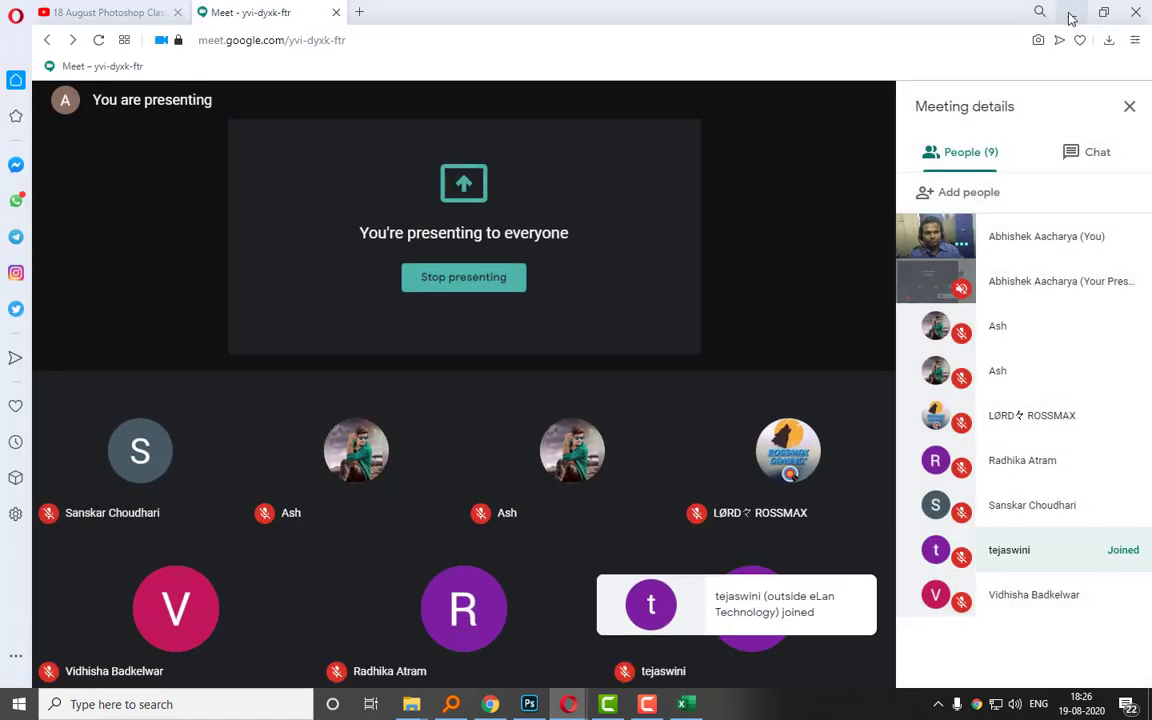
pyautogui.hotkey('alt', 'Tab')
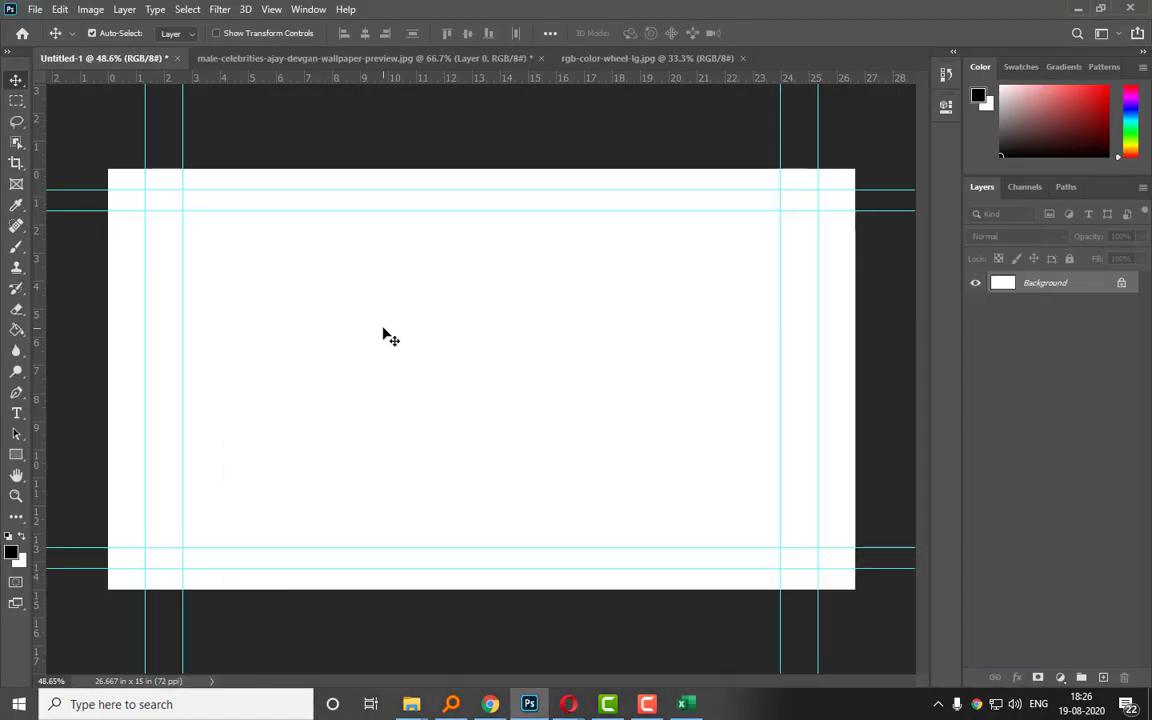
# Fill the Background layer with the black foreground color and refill it with the white background color.
pyautogui.hotkey('alt', 'BackSpace')
pyautogui.hotkey('ctrl', 'BackSpace')
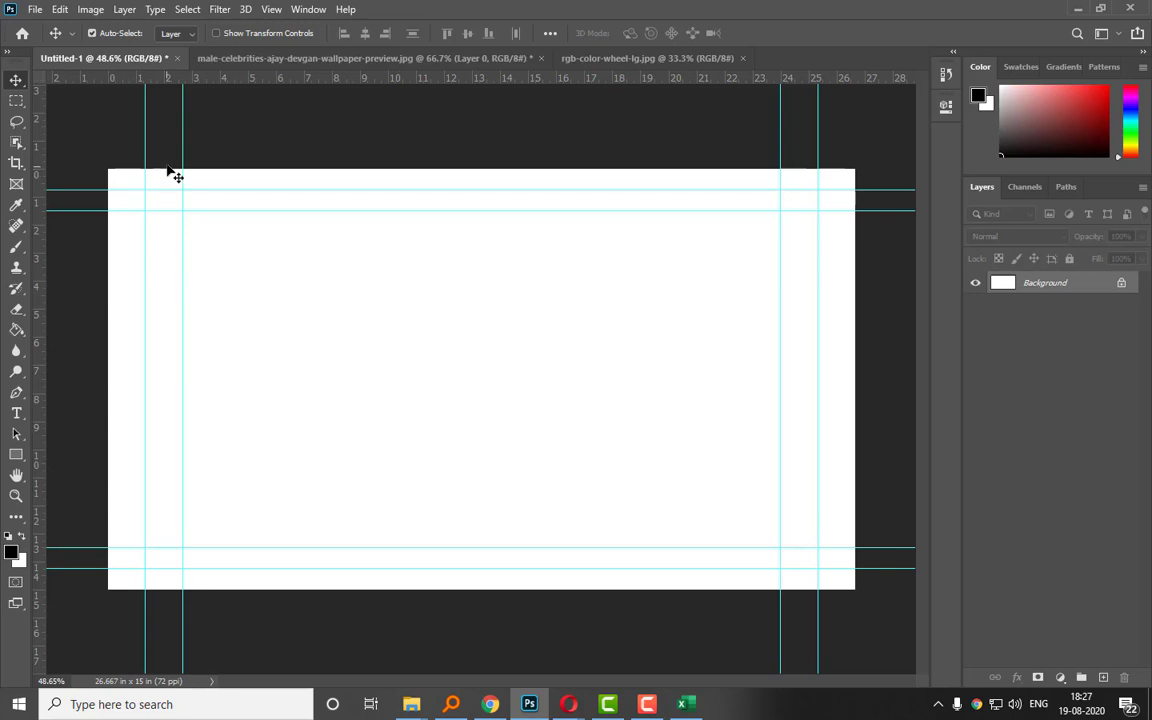
# Look through the Layer commands and view the Channels, Paths and Layers panels.
pyautogui.click(128, 10)
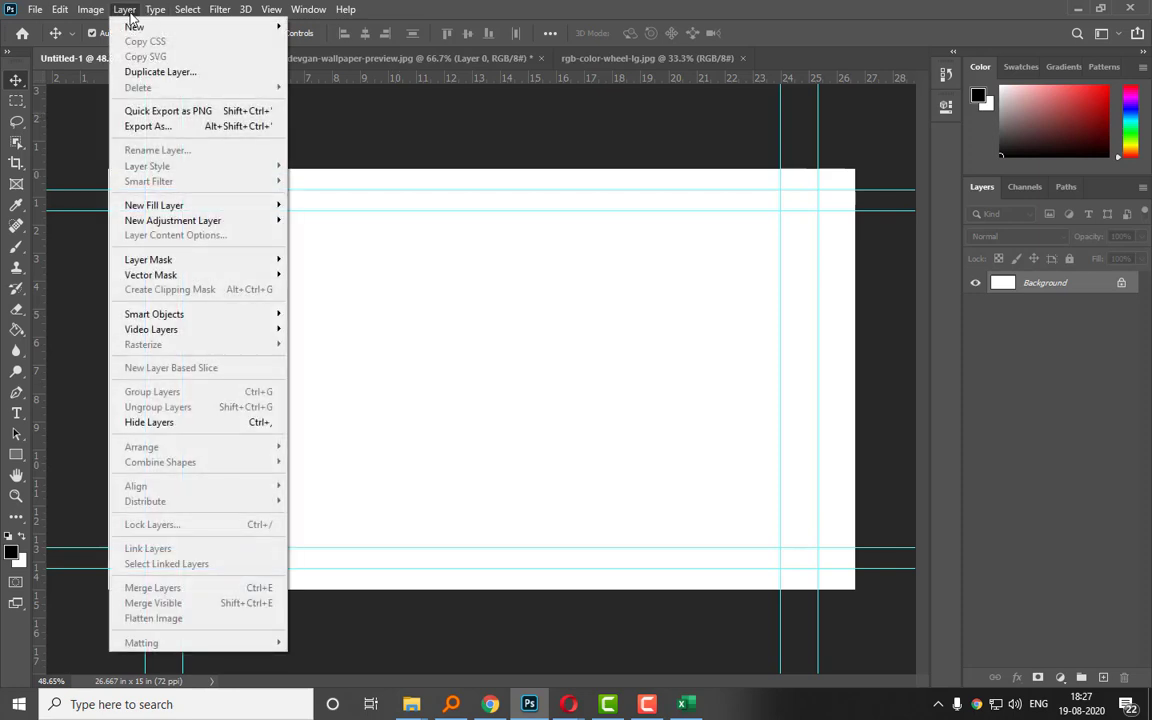
pyautogui.click(410, 120)
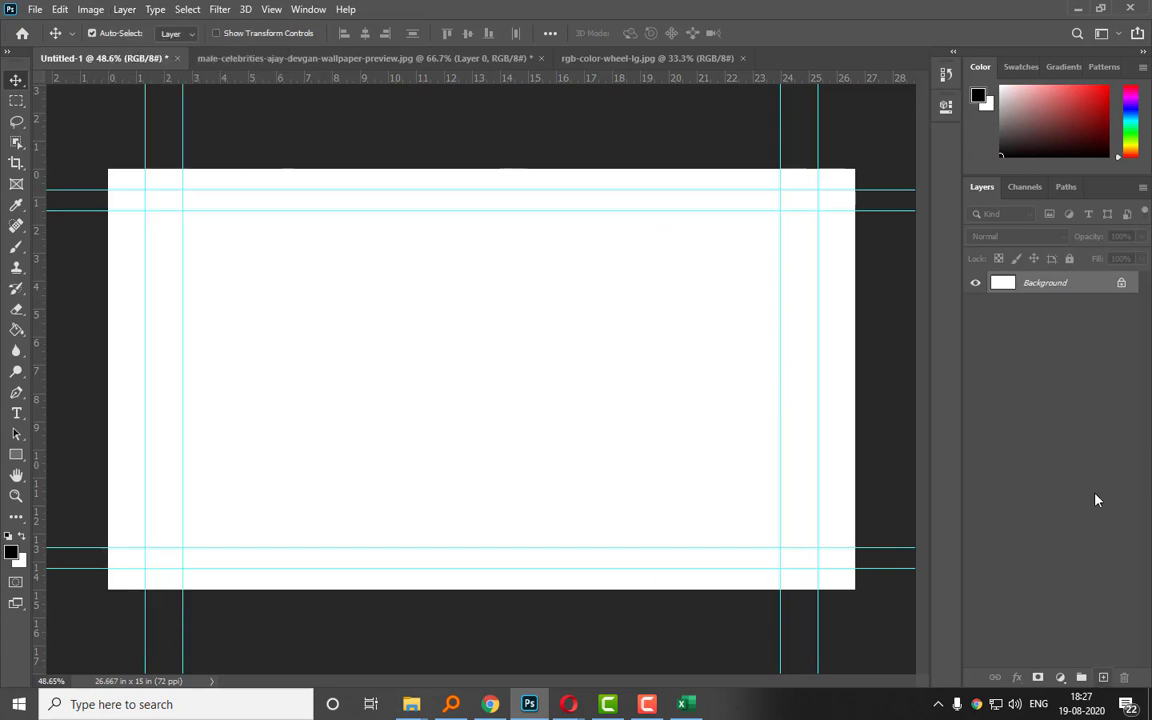
pyautogui.click(1044, 188)
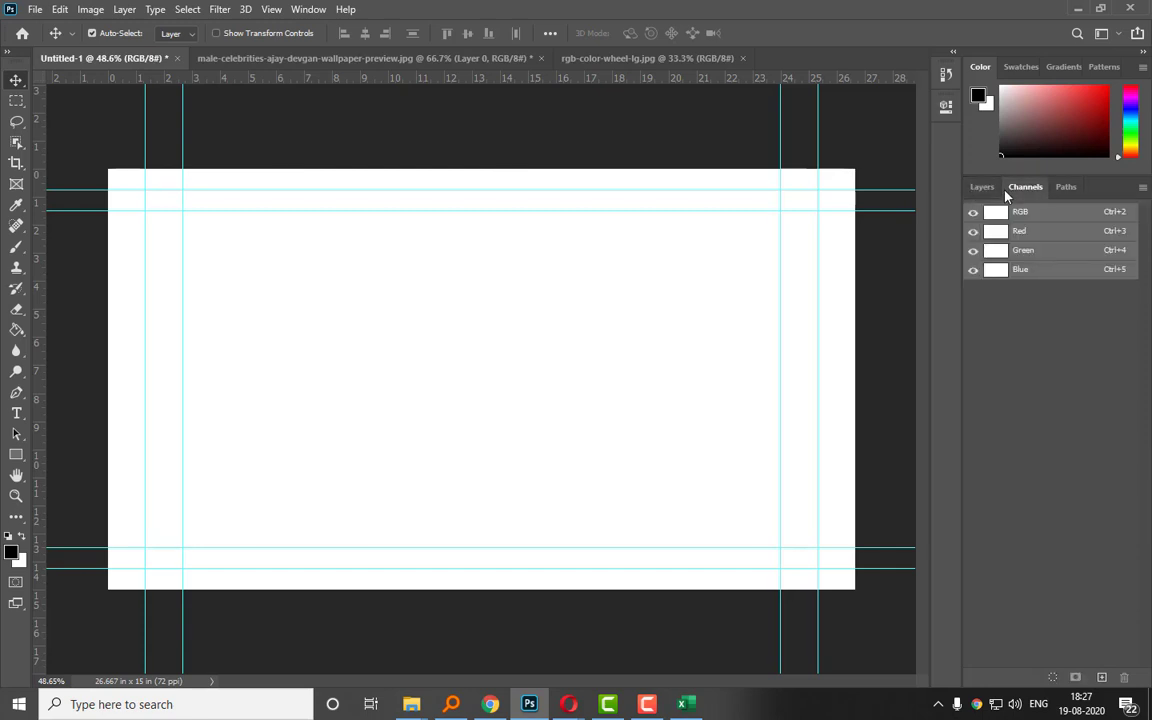
pyautogui.click(983, 190)
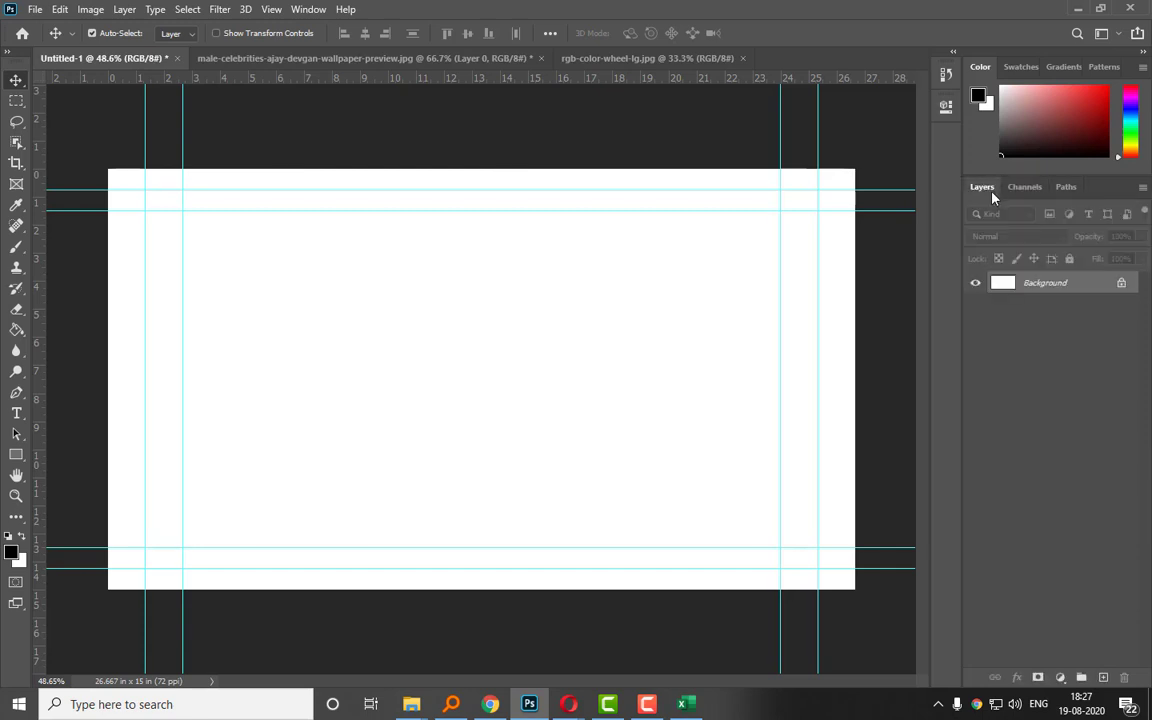
pyautogui.click(1028, 190)
pyautogui.click(1066, 188)
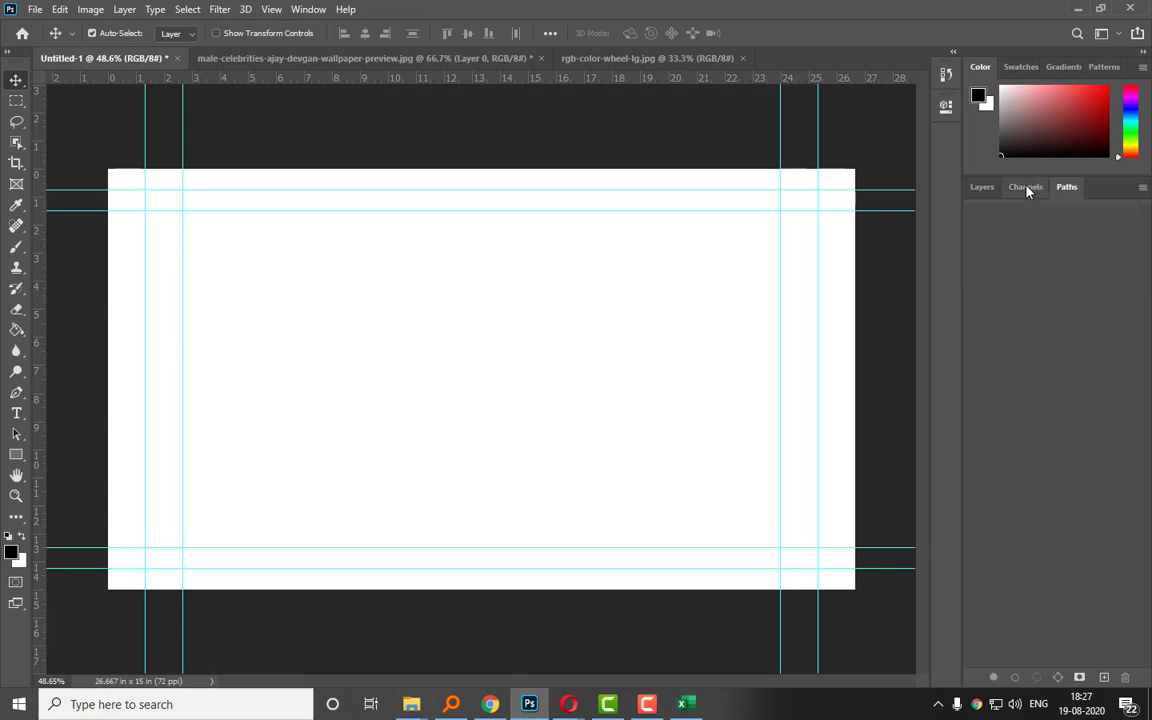
pyautogui.click(1028, 189)
pyautogui.click(979, 190)
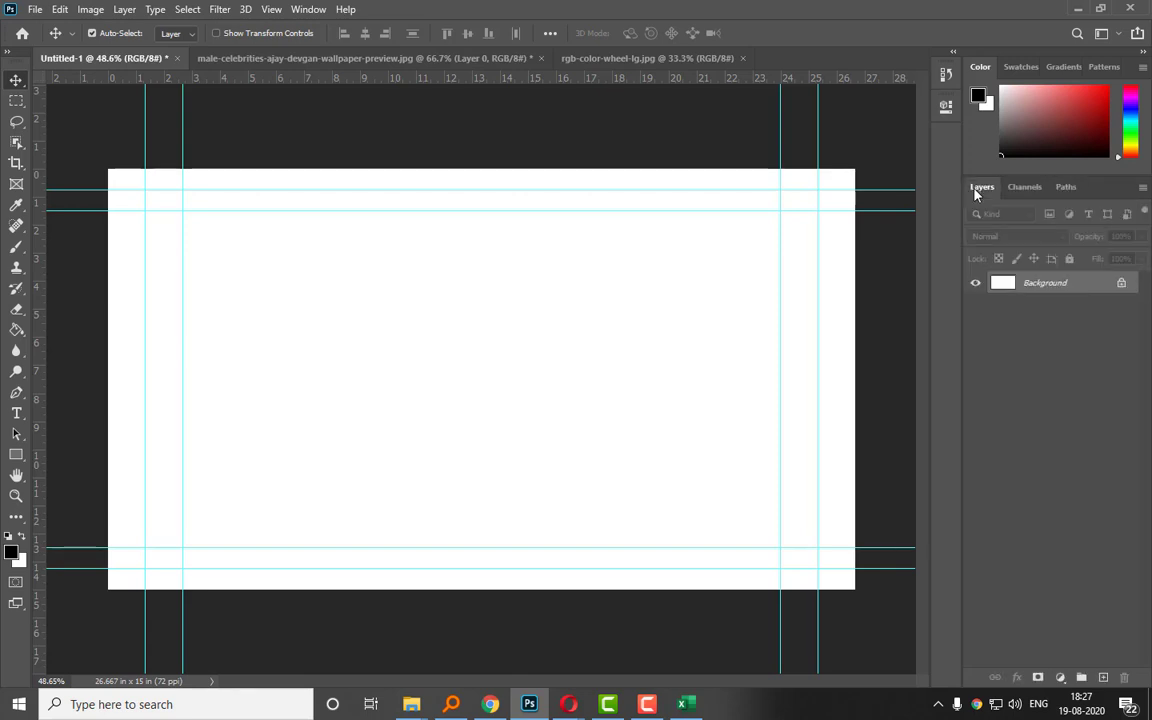
# Hide the Layers and Color panels from the workspace.
pyautogui.click(314, 12)
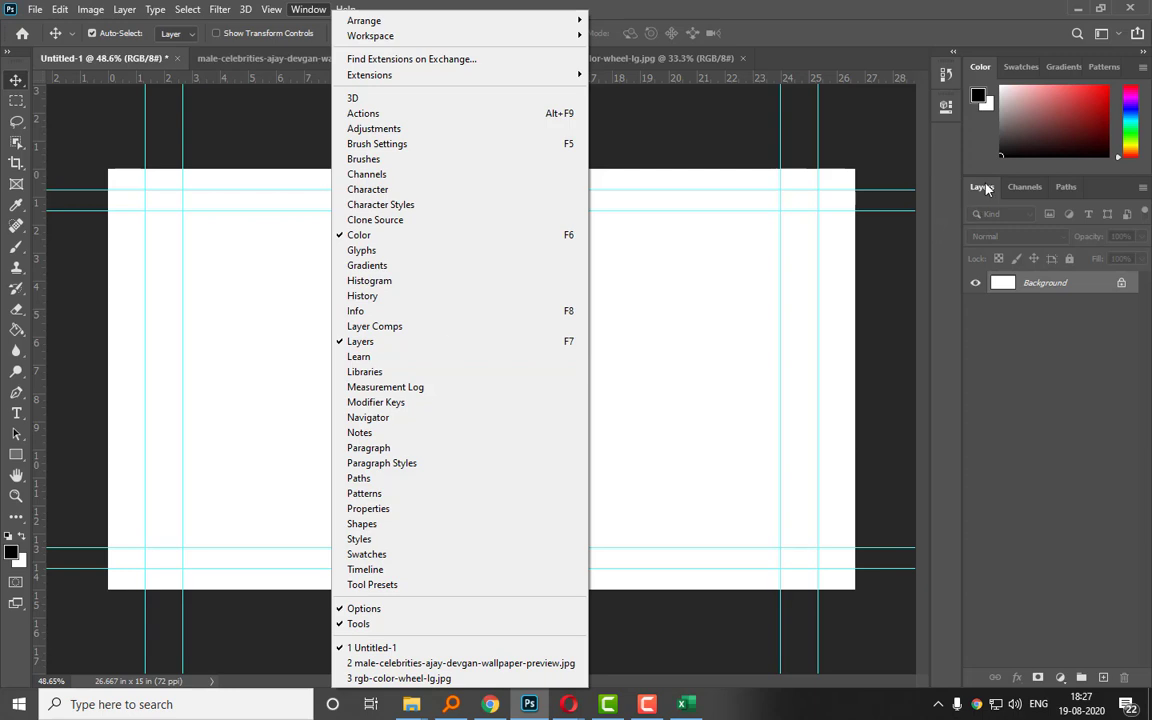
pyautogui.click(398, 341)
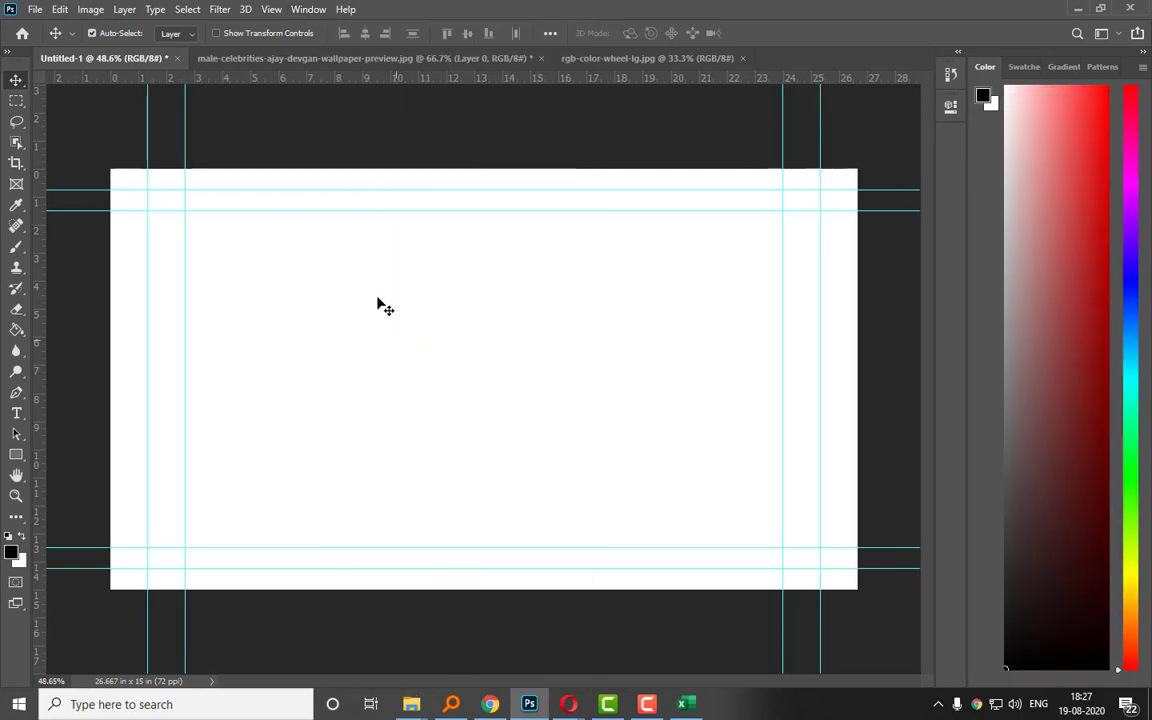
pyautogui.click(304, 9)
pyautogui.click(370, 236)
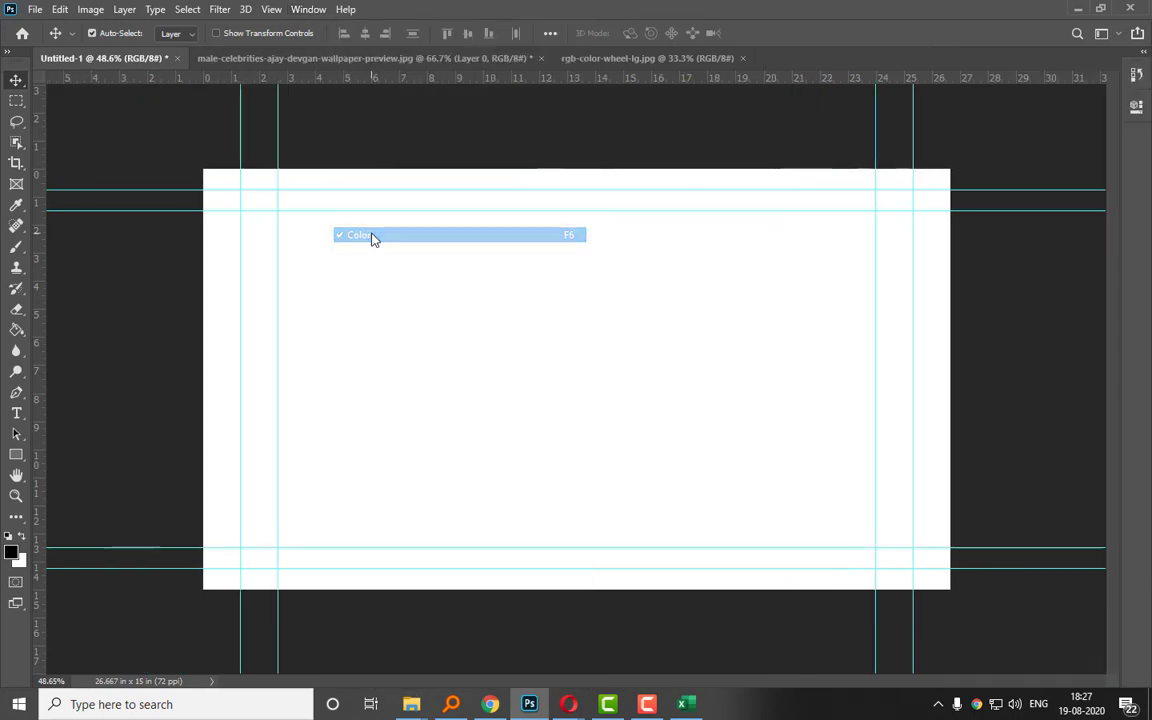
# Hide the Tools panel and the Options bar.
pyautogui.click(312, 10)
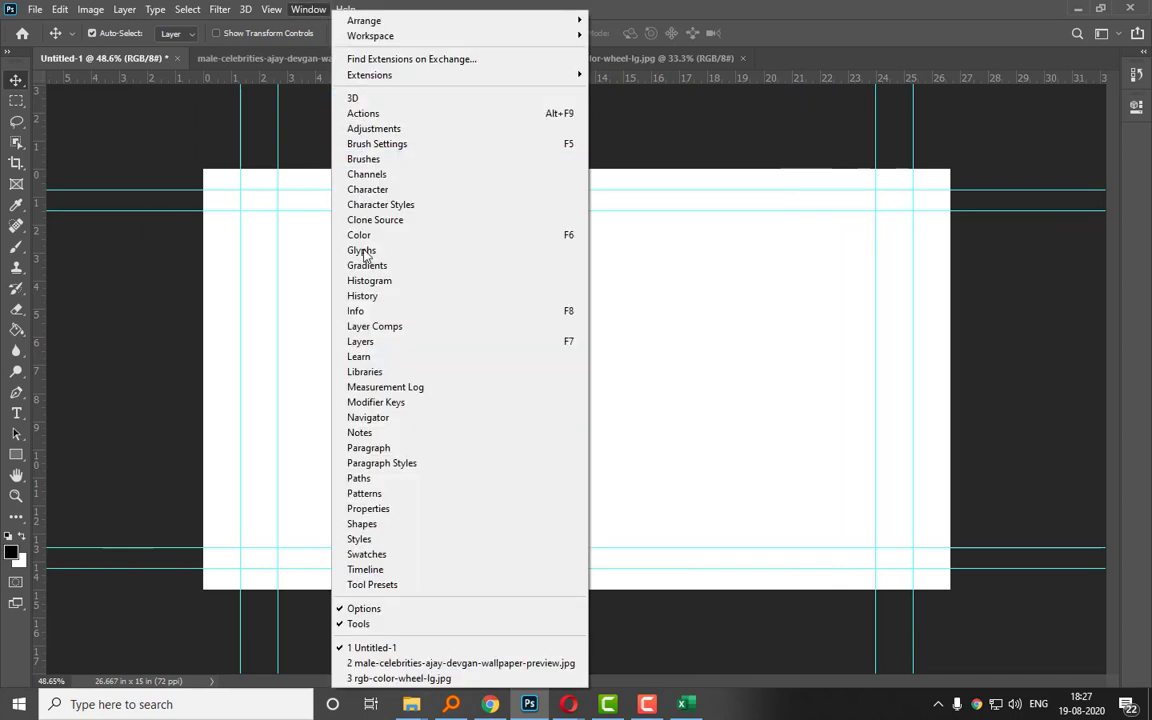
pyautogui.click(362, 623)
pyautogui.click(309, 10)
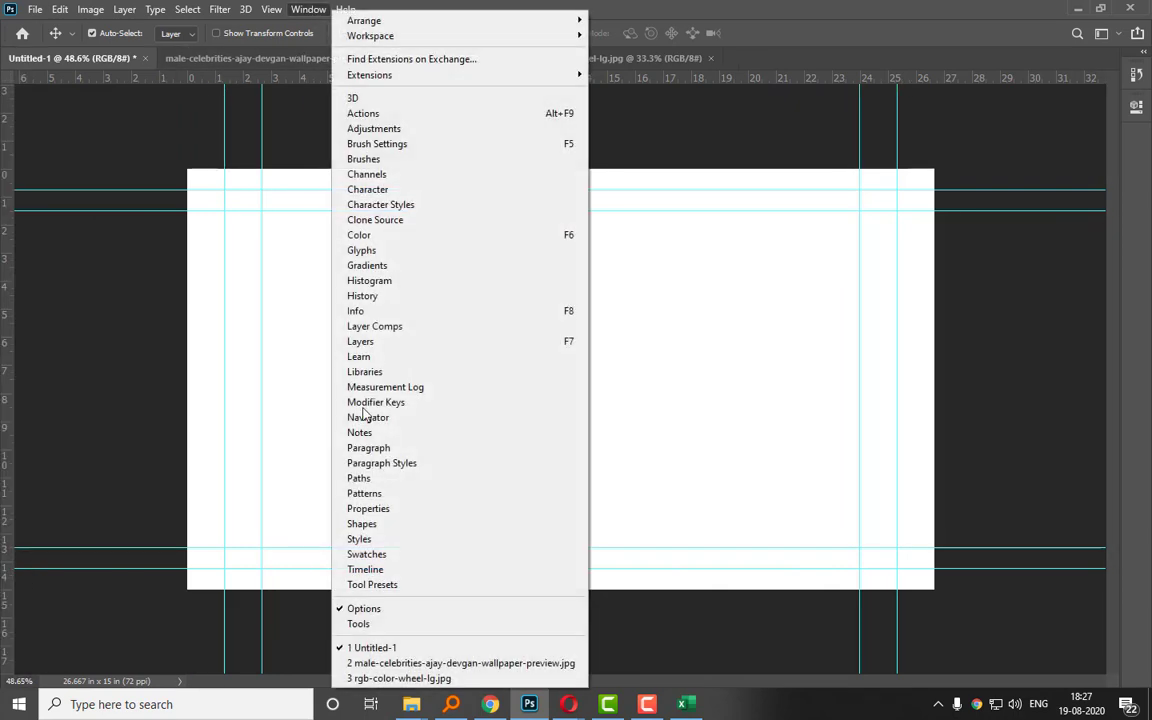
pyautogui.click(373, 612)
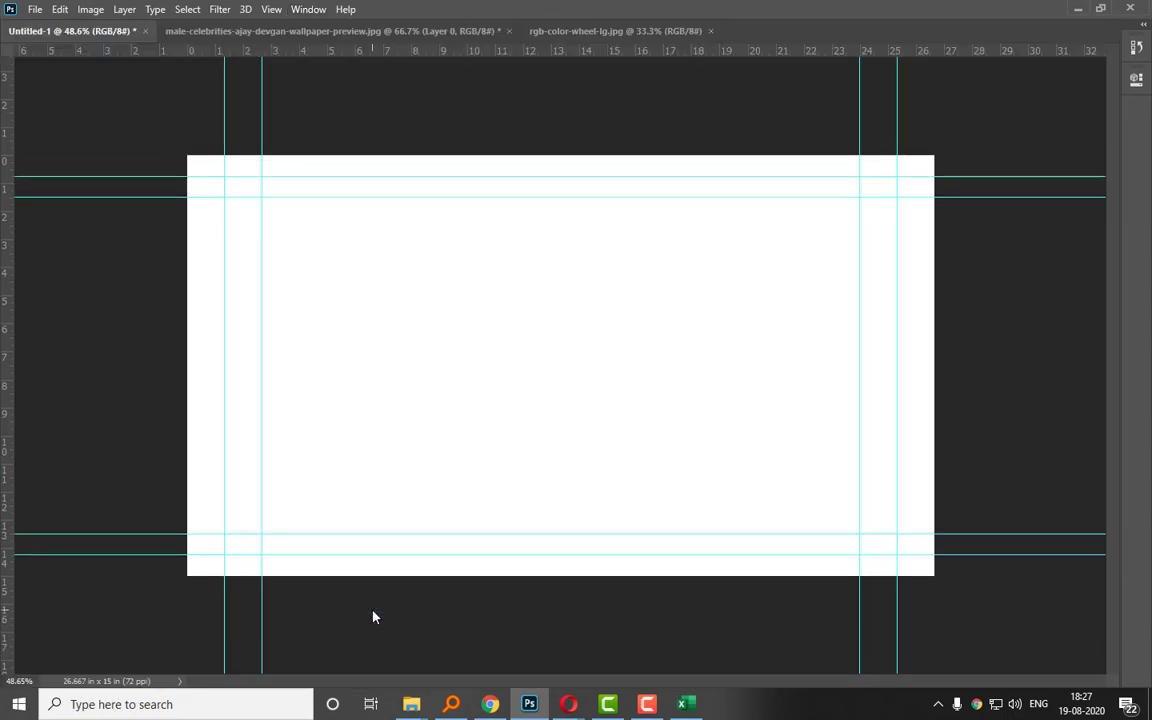
# Show the Options bar and the Tools panel again.
pyautogui.click(306, 10)
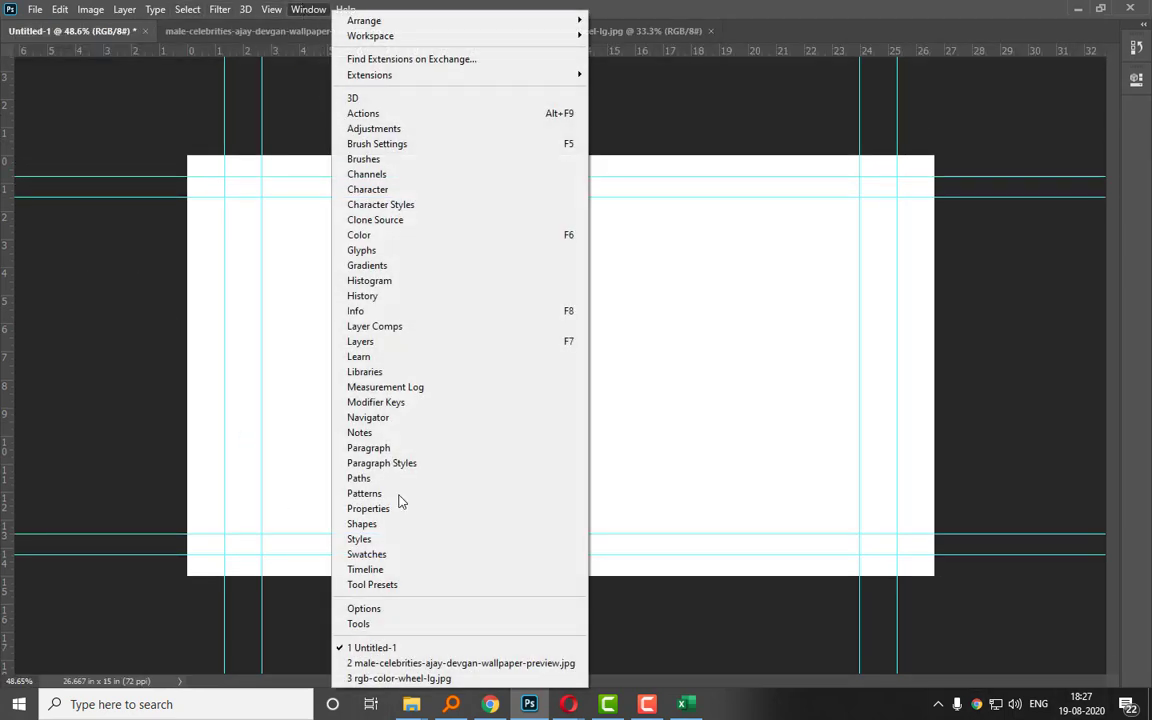
pyautogui.click(376, 609)
pyautogui.click(305, 10)
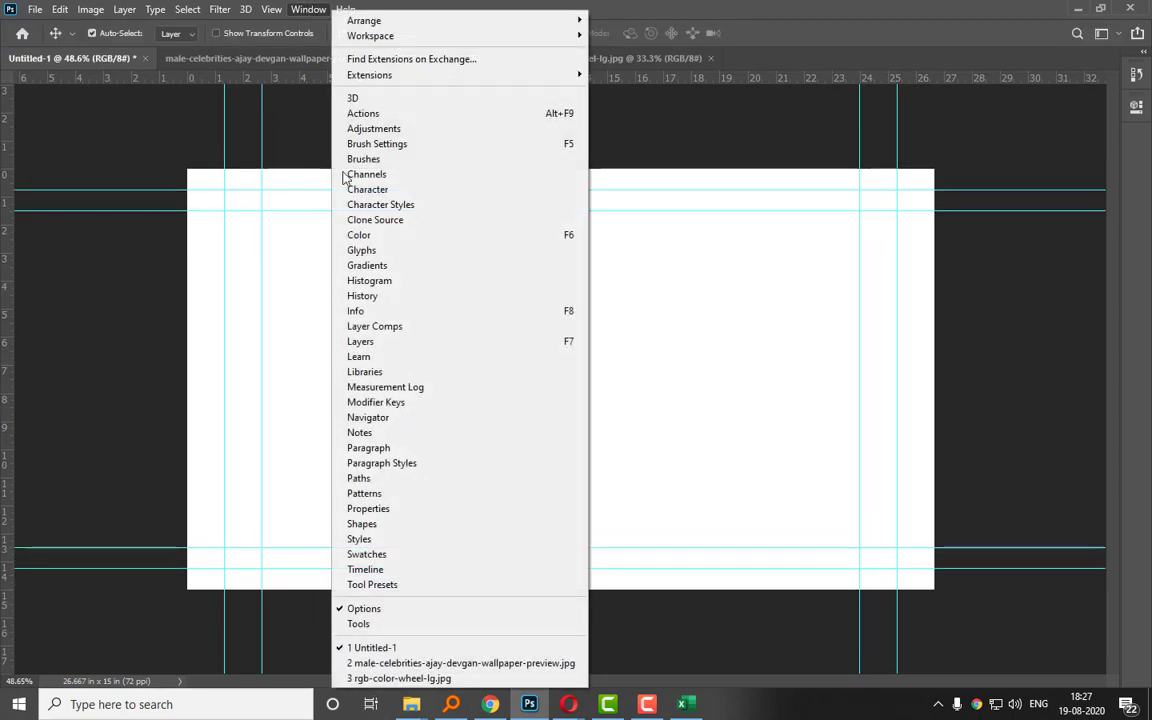
pyautogui.click(373, 623)
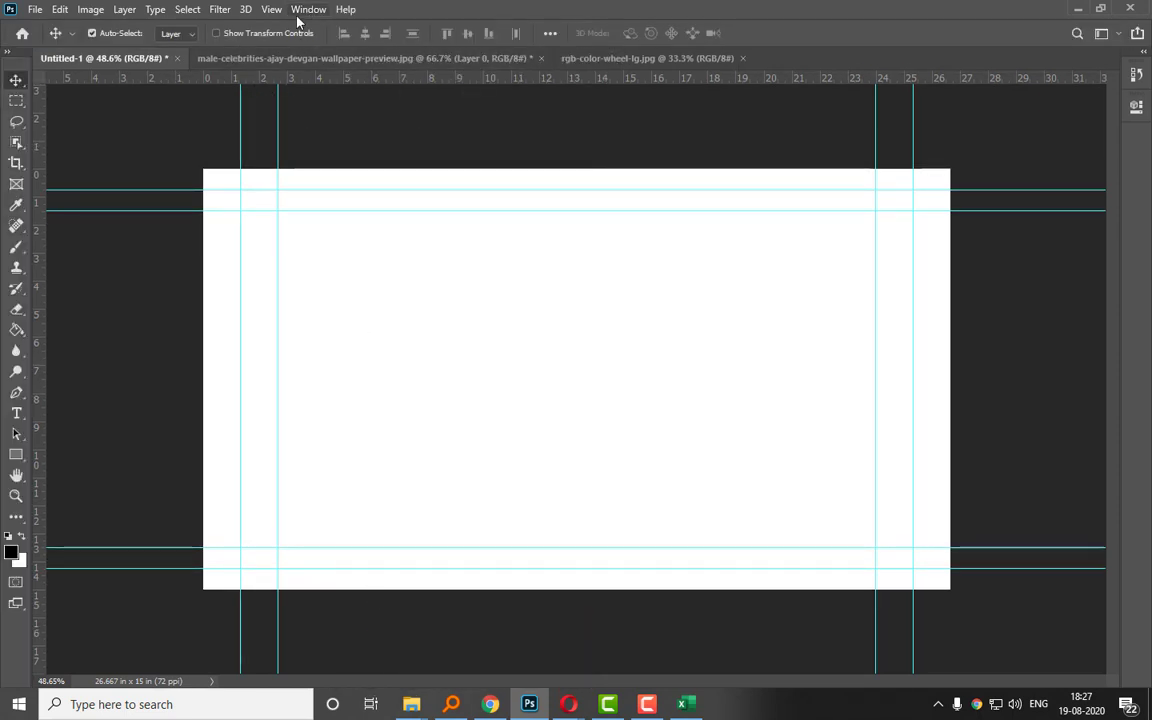
# Switch to the AB workspace and check which panels it has turned on.
pyautogui.click(300, 12)
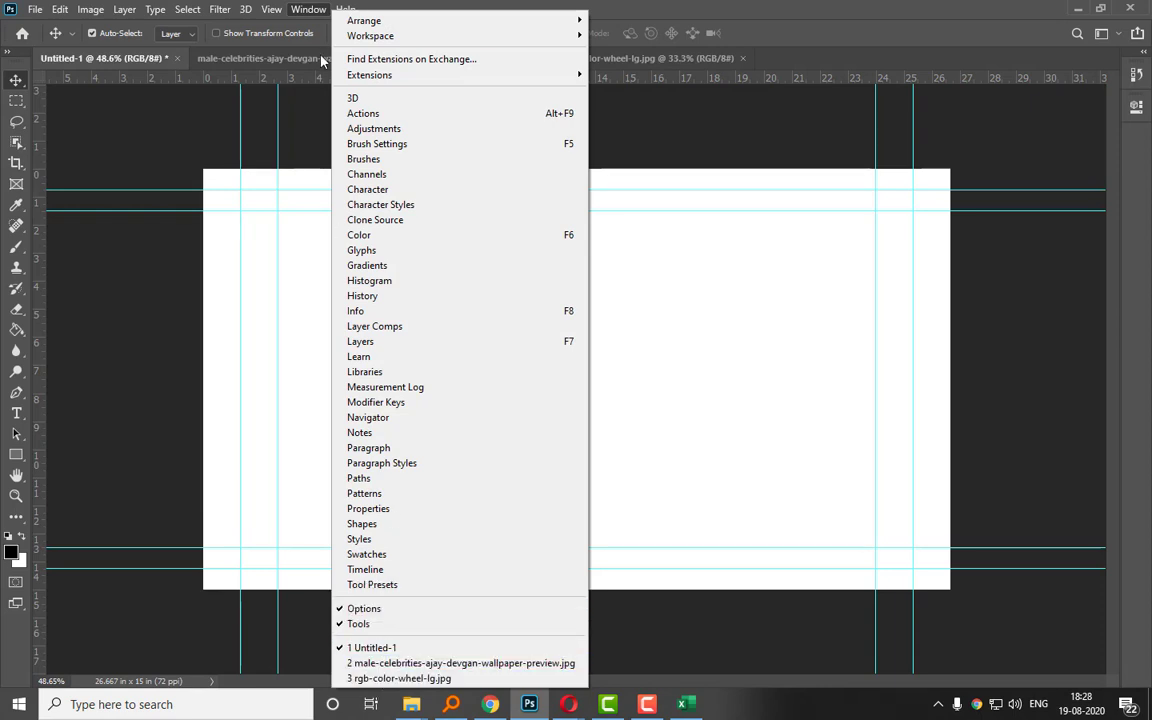
pyautogui.moveTo(420, 36)
pyautogui.click(646, 40)
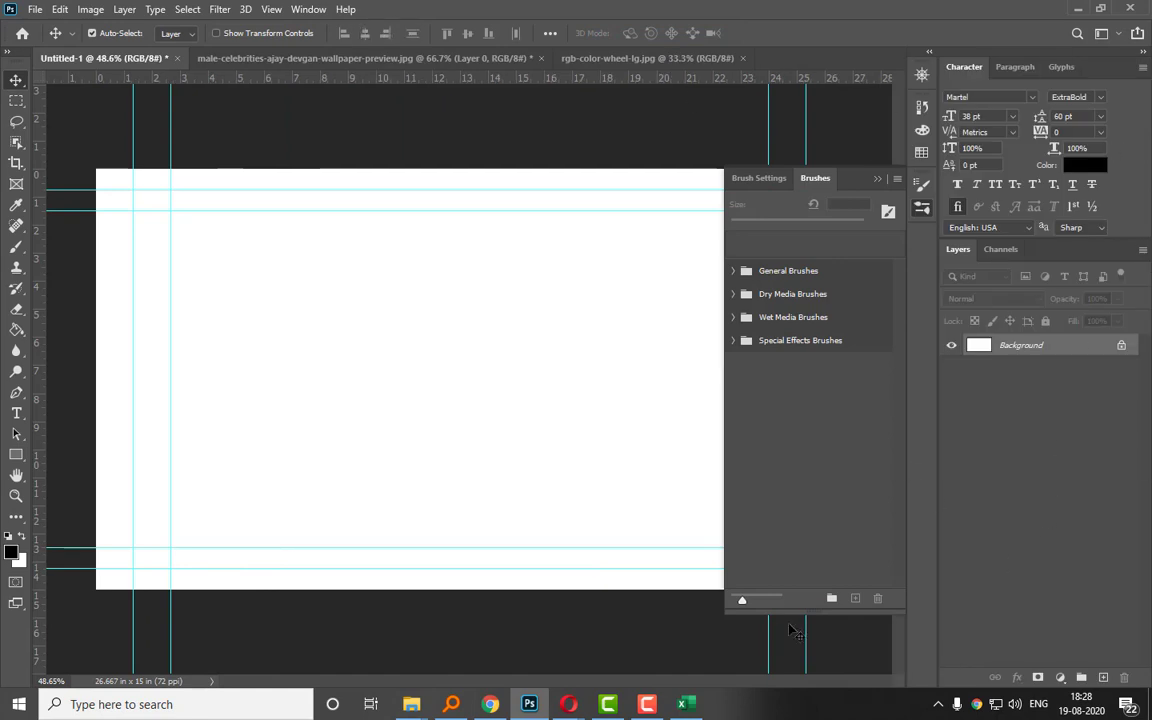
pyautogui.click(308, 9)
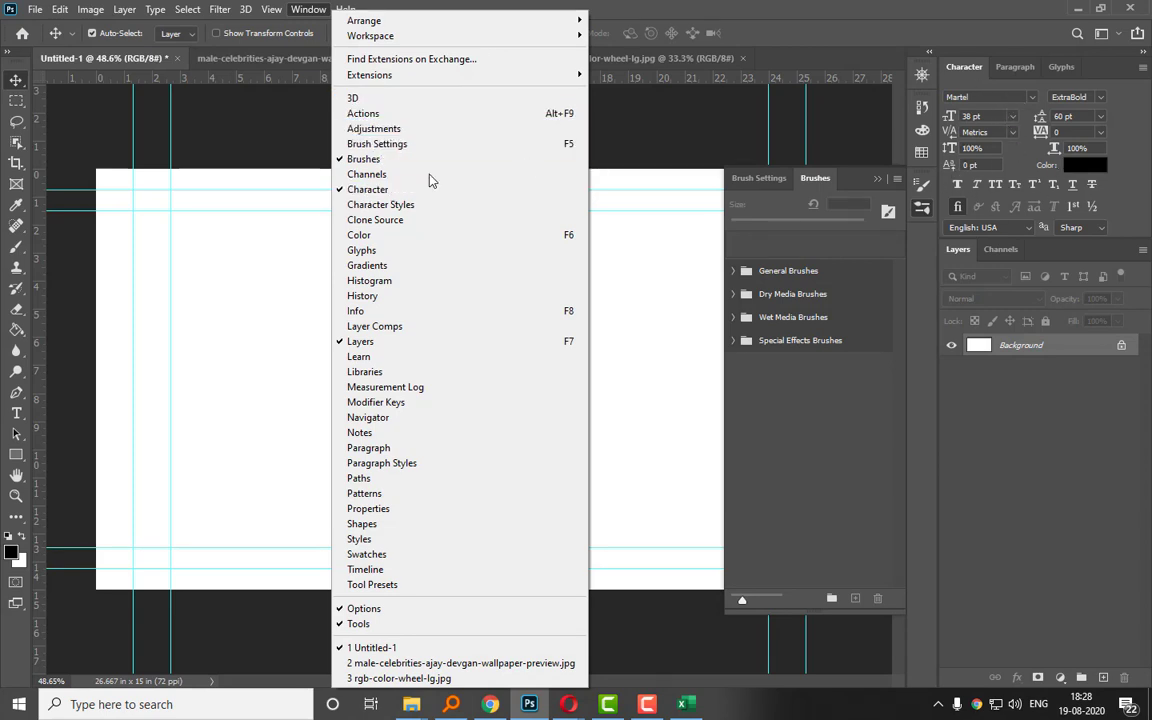
pyautogui.click(726, 8)
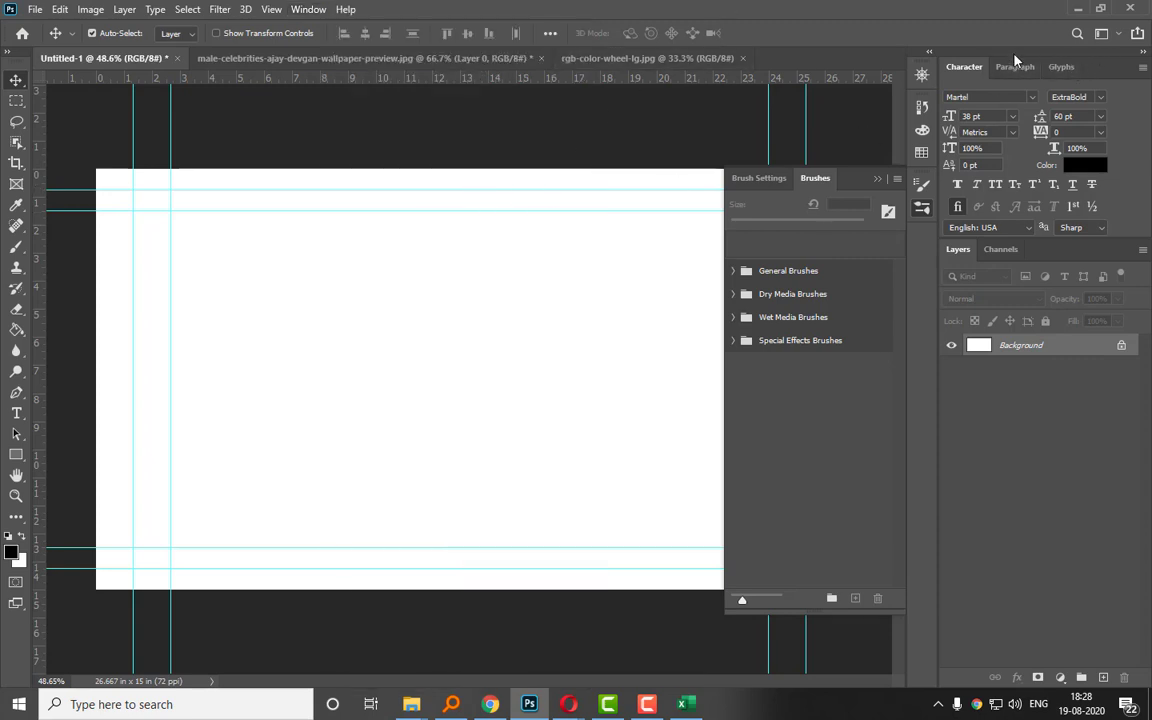
# Detach the Character panel from its group and float it over the upper part of the canvas.
pyautogui.click(982, 108)
pyautogui.moveTo(1040, 55); pyautogui.dragTo(336, 96)
pyautogui.moveTo(406, 99); pyautogui.dragTo(406, 99)
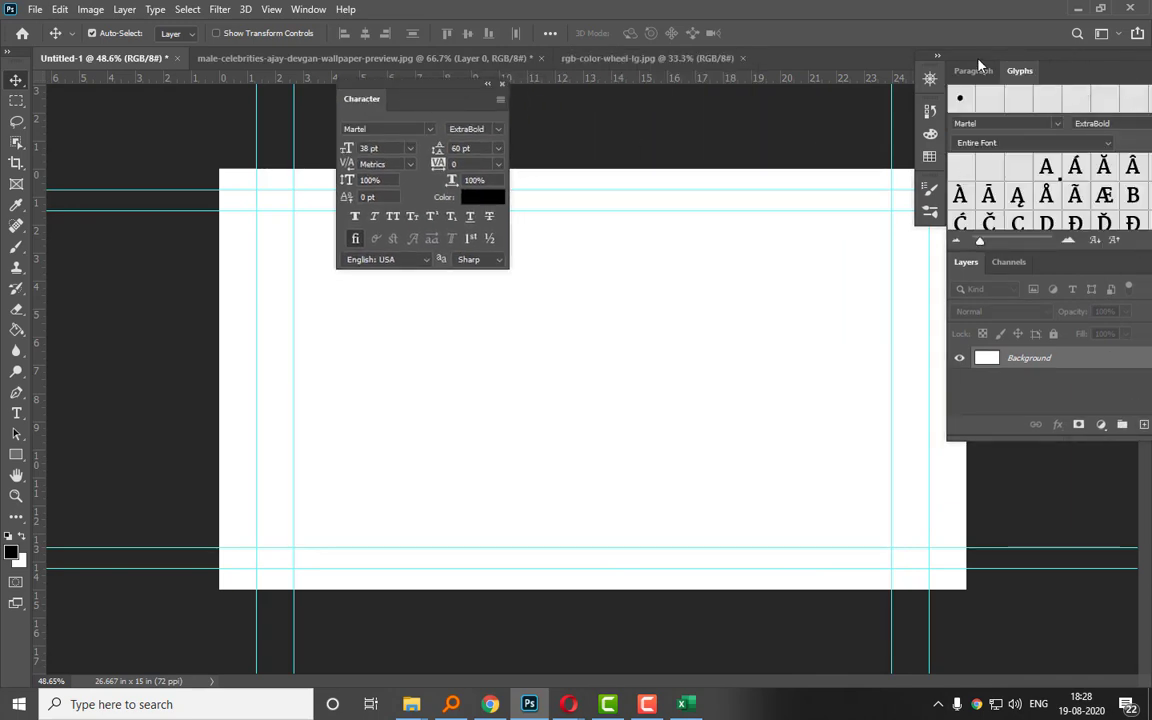
# Reposition the floating Glyphs and Layers panel groups, detach the Layers panel and open its options list.
pyautogui.moveTo(979, 64); pyautogui.dragTo(1007, 133)
pyautogui.moveTo(977, 173); pyautogui.dragTo(1125, 75)
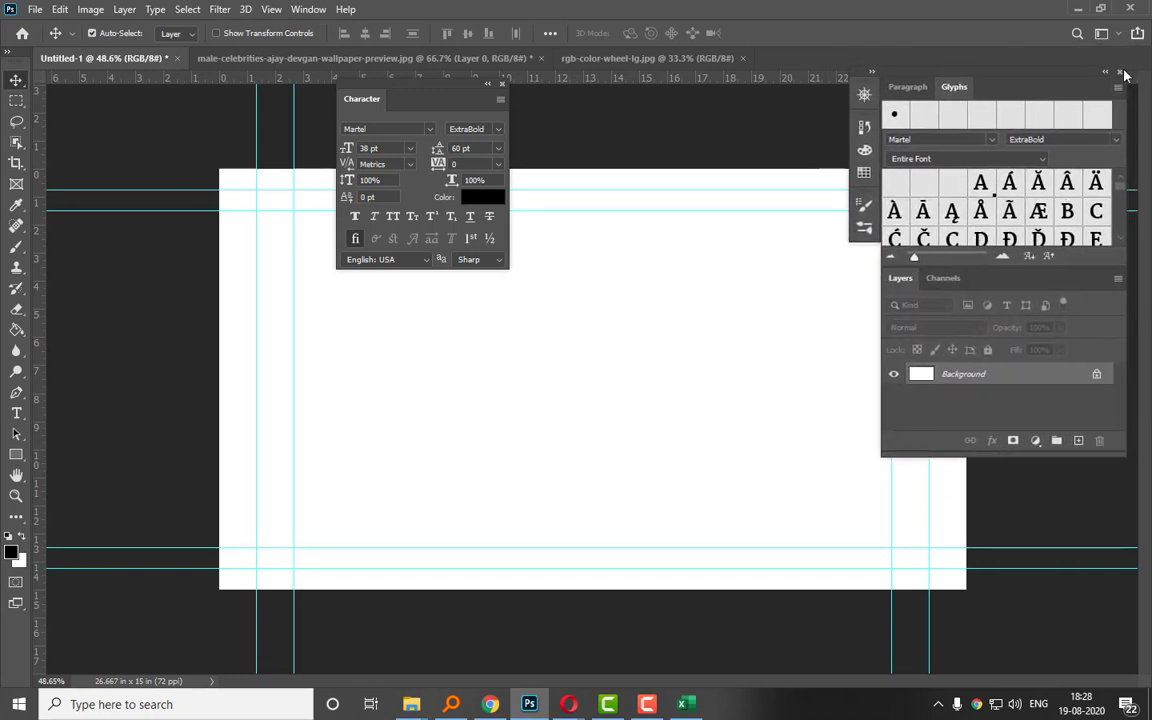
pyautogui.moveTo(1038, 86); pyautogui.dragTo(1001, 166)
pyautogui.moveTo(847, 355); pyautogui.dragTo(991, 93)
pyautogui.click(1031, 96)
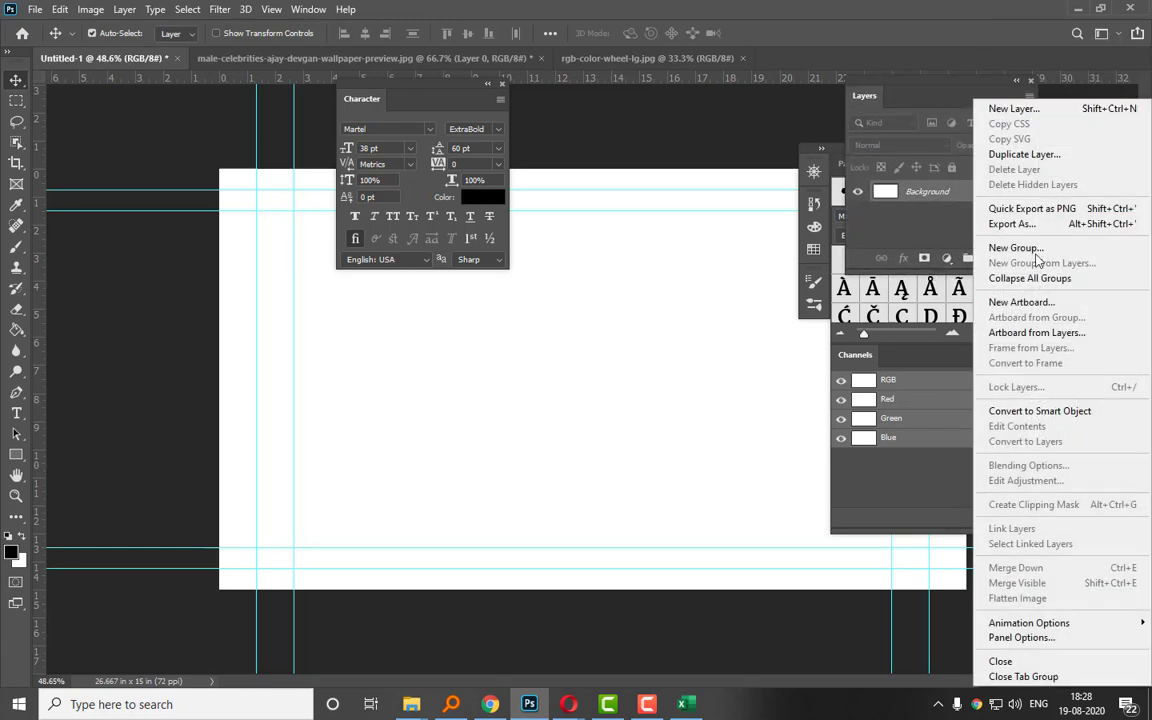
# Reset the AB workspace to its saved layout and close the History, Color and Swatches panel group.
pyautogui.click(308, 10)
pyautogui.click(308, 9)
pyautogui.moveTo(370, 36)
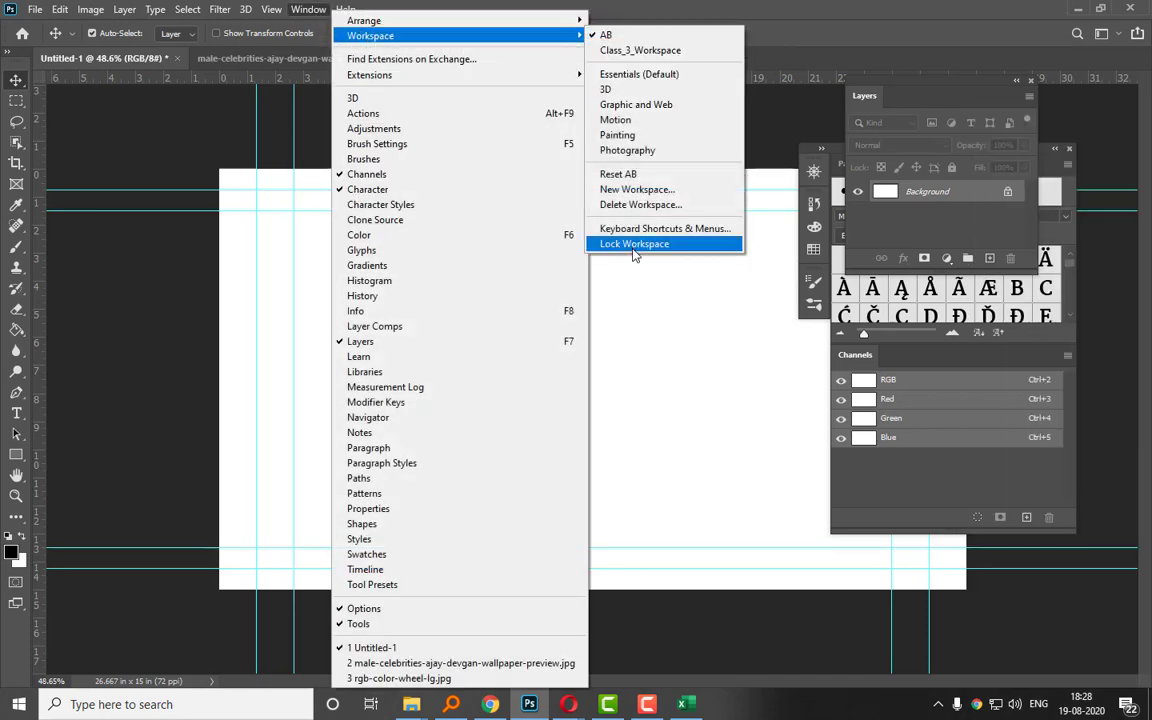
pyautogui.click(630, 175)
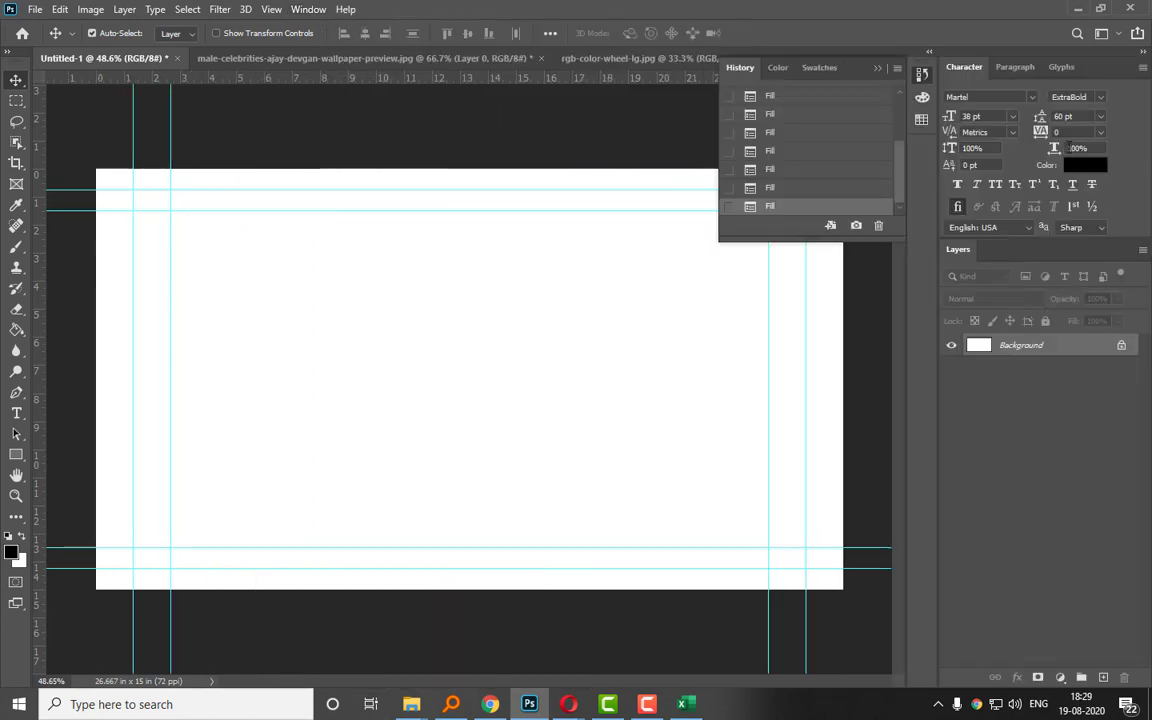
pyautogui.click(898, 67)
pyautogui.click(955, 229)
# Review the list of available workspaces and workspace commands without choosing one.
pyautogui.click(270, 9)
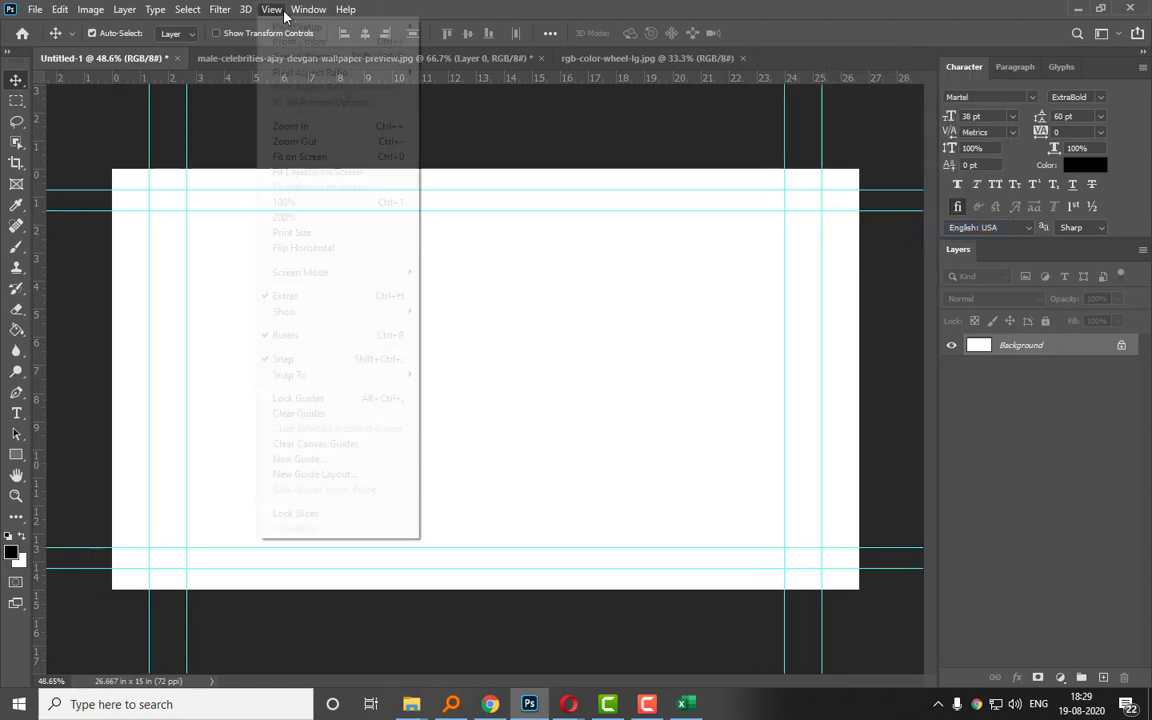
pyautogui.moveTo(308, 9)
pyautogui.moveTo(362, 35)
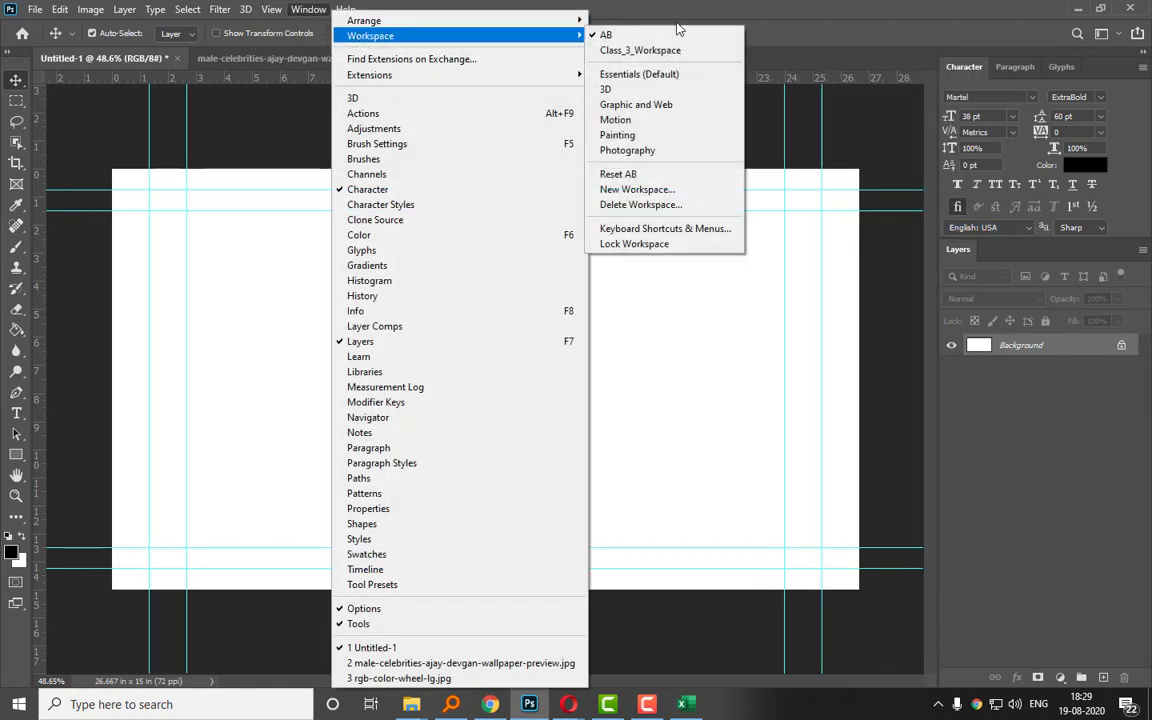
pyautogui.click(796, 7)
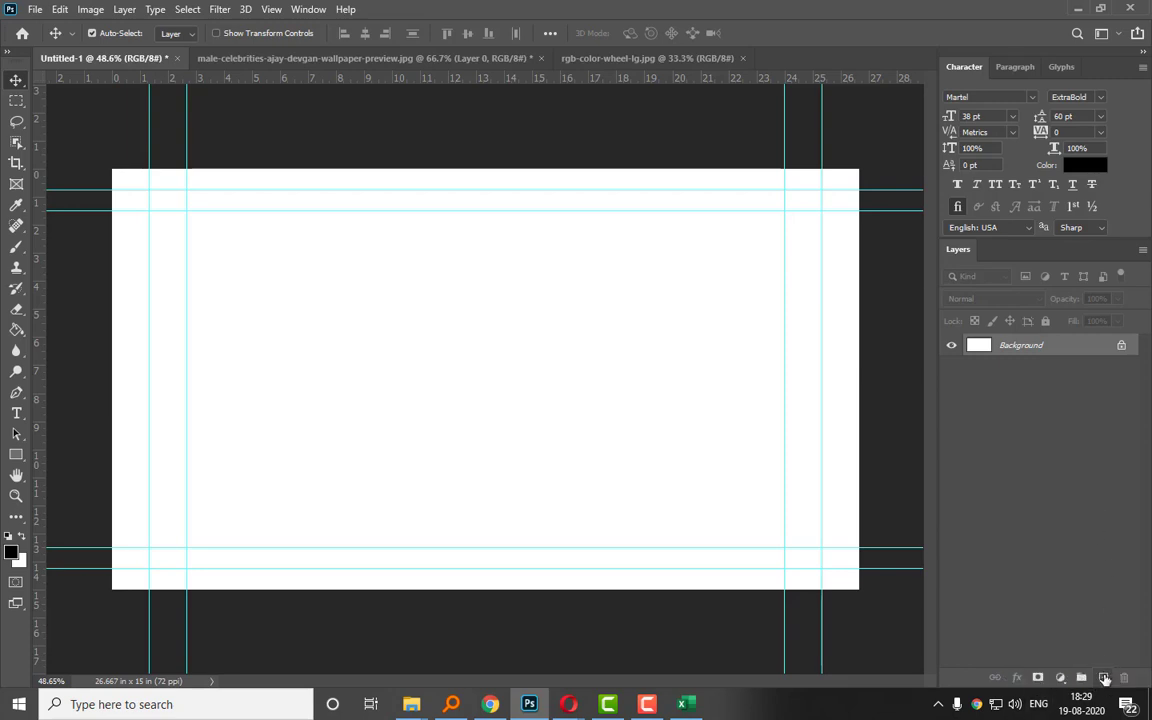
# Add a new empty layer above the Background and toggle both layers' visibility on and off to compare them.
pyautogui.click(1104, 679)
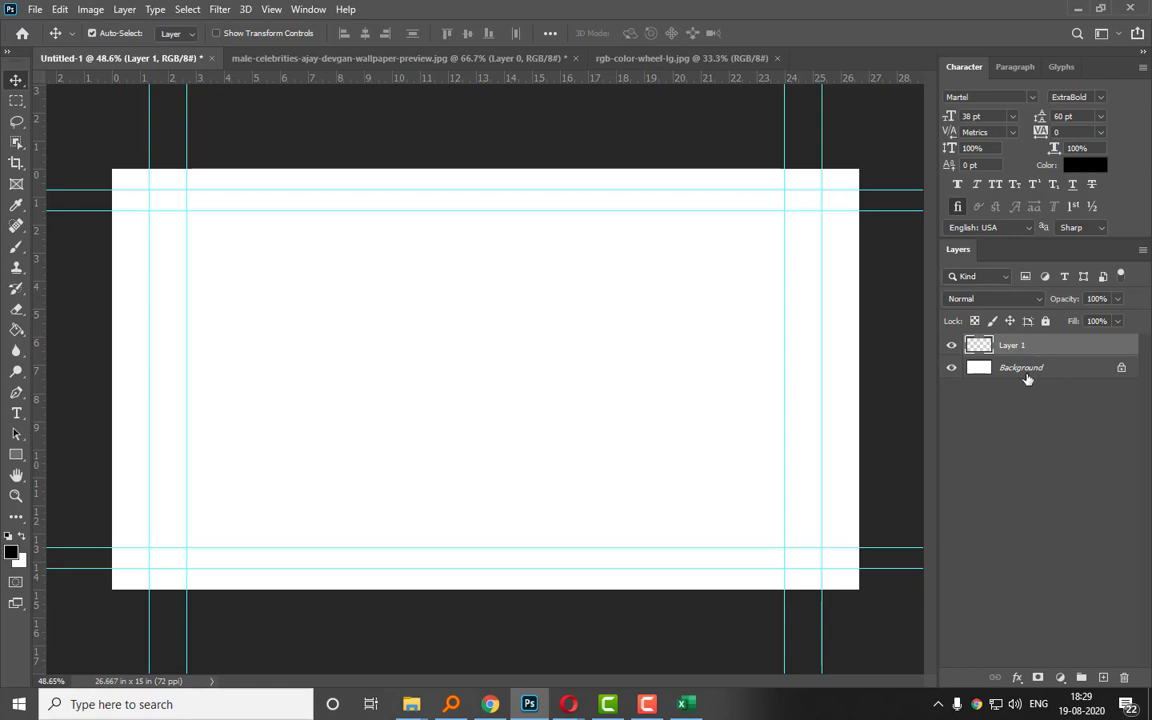
pyautogui.click(951, 367)
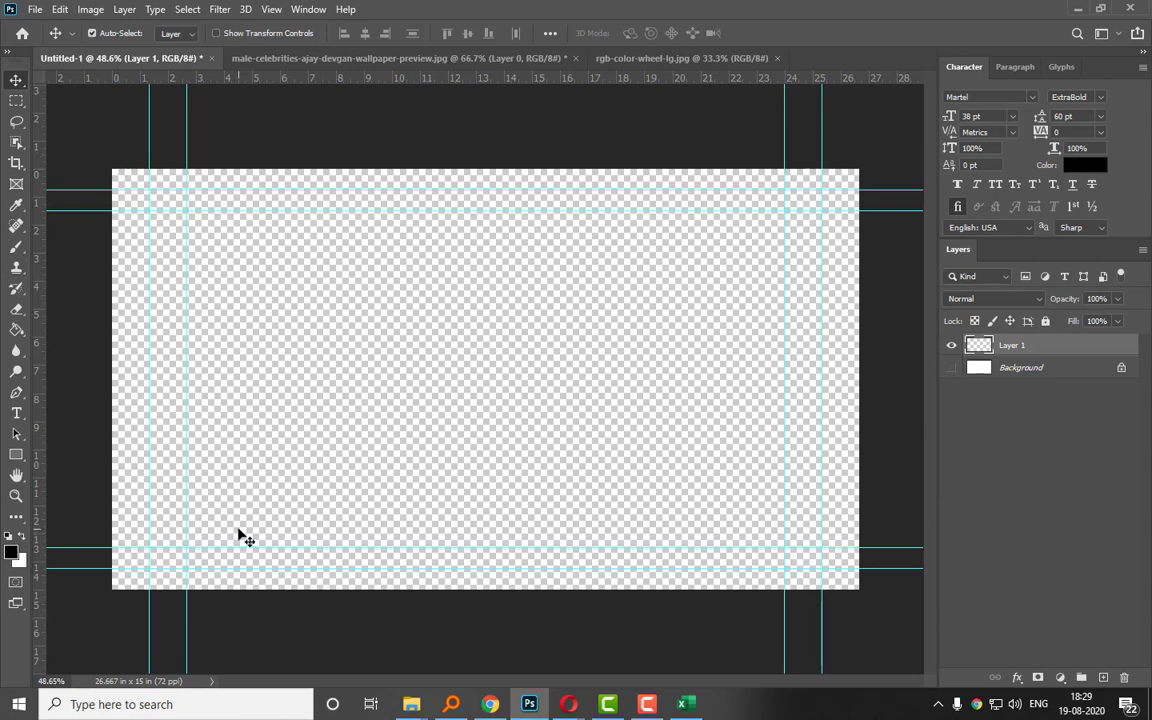
pyautogui.click(952, 368)
pyautogui.click(955, 366)
pyautogui.click(956, 344)
pyautogui.click(952, 370)
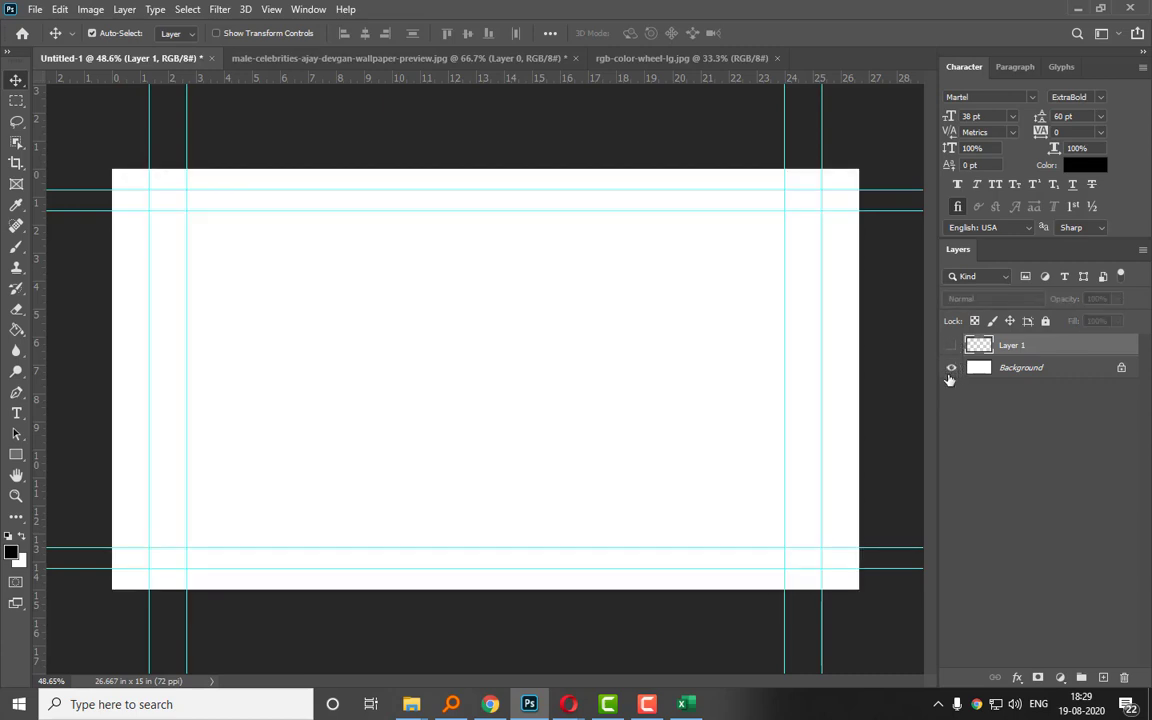
pyautogui.click(955, 368)
pyautogui.click(955, 368)
pyautogui.click(952, 346)
pyautogui.click(954, 347)
pyautogui.click(952, 368)
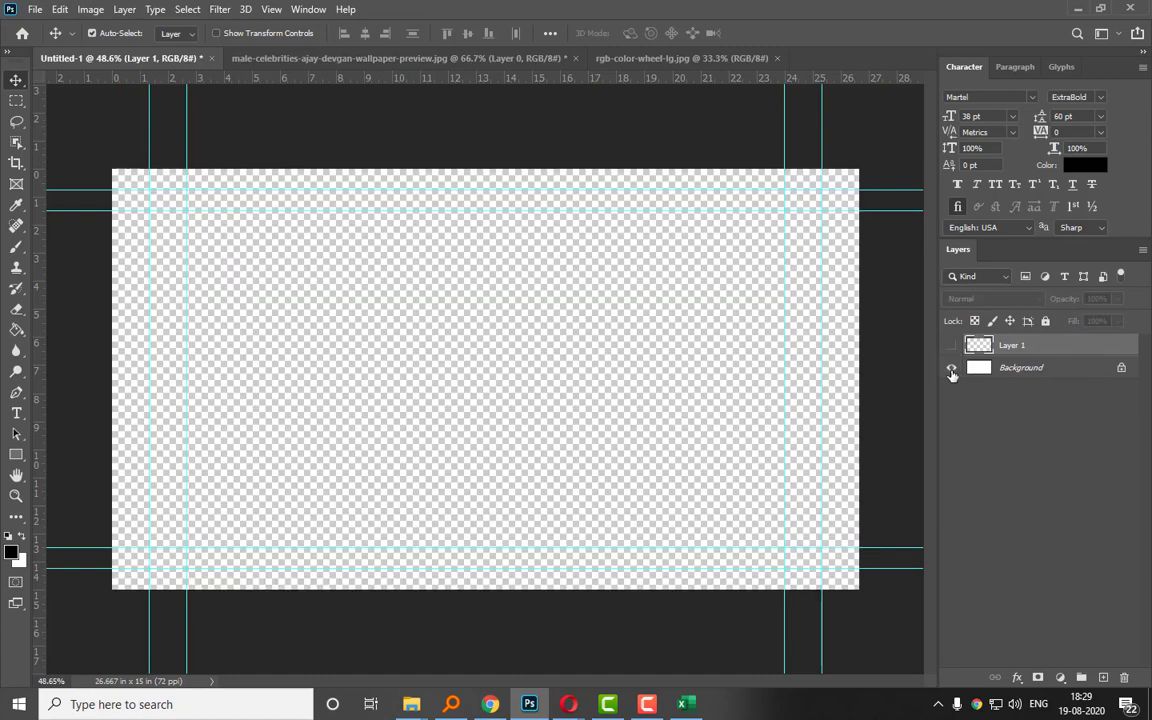
pyautogui.click(952, 368)
pyautogui.click(954, 346)
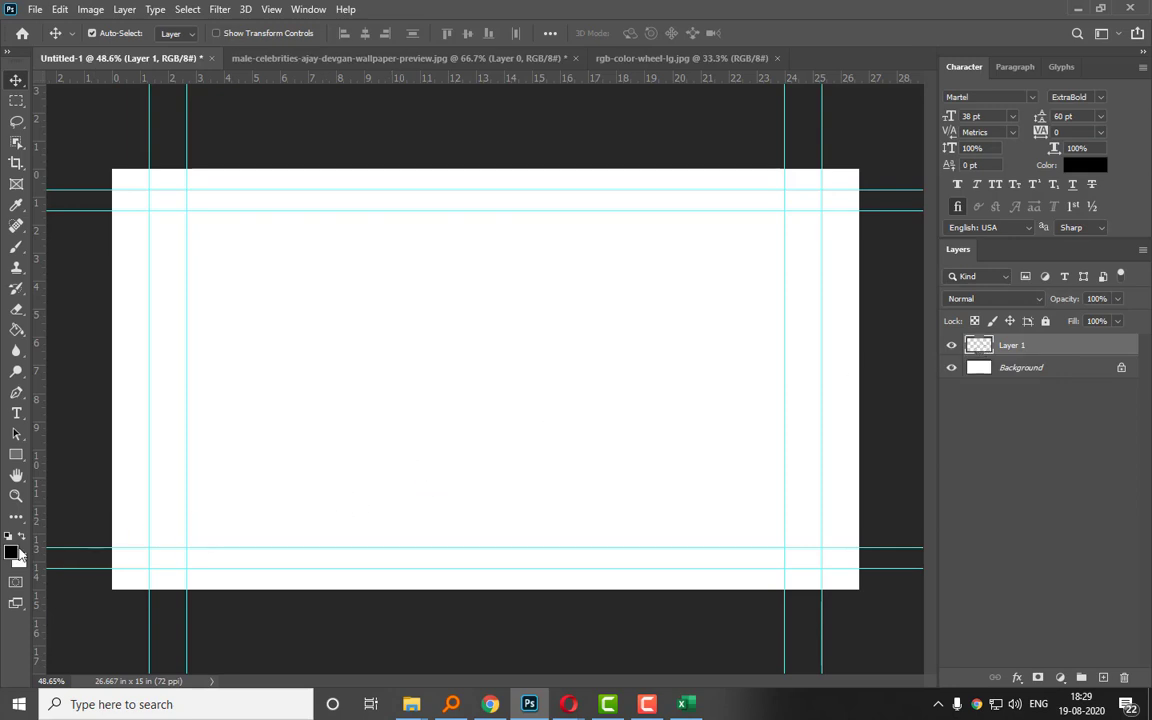
# Fill Layer 1 with the black foreground colour and toggle its visibility off and on.
pyautogui.hotkey('alt', 'BackSpace')
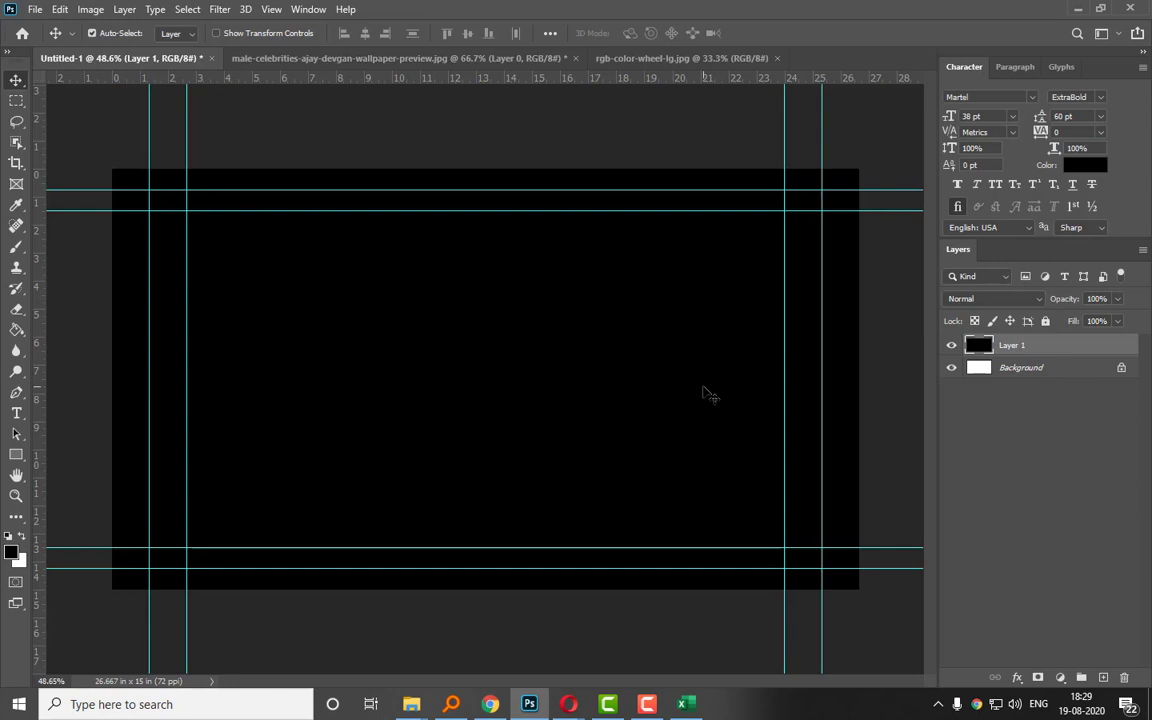
pyautogui.click(952, 345)
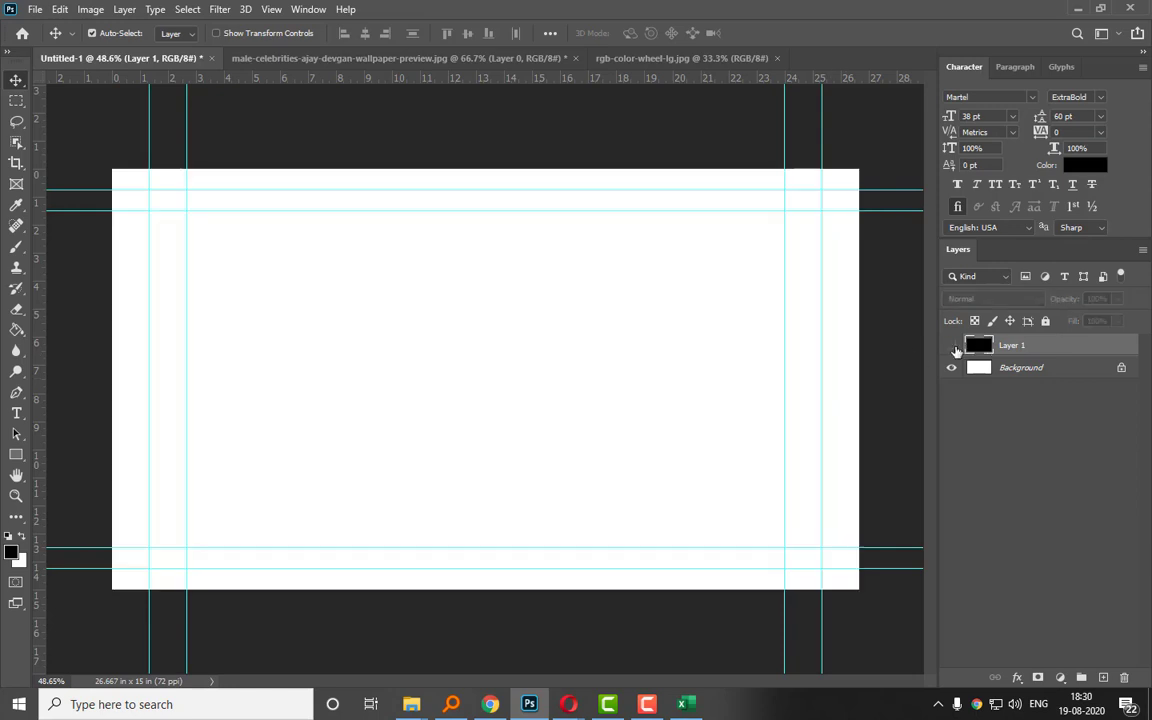
pyautogui.click(952, 345)
# Add another layer above the black one and fill it with a pure red foreground colour.
pyautogui.click(1104, 677)
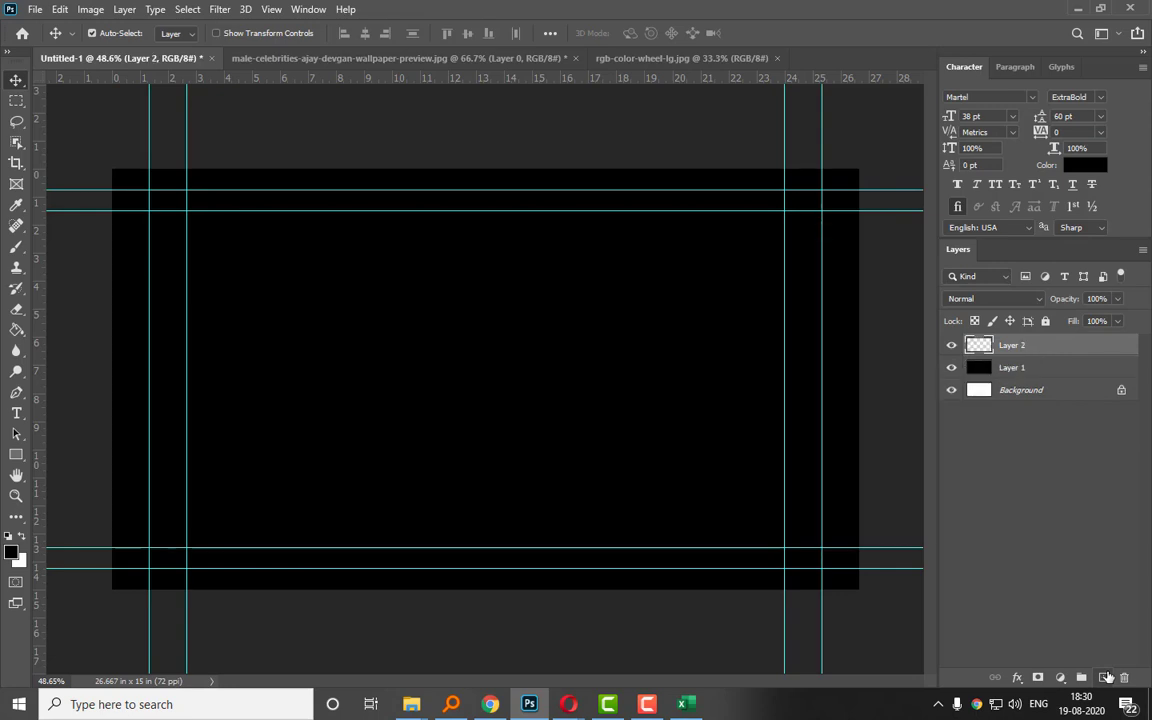
pyautogui.click(10, 550)
pyautogui.click(860, 79)
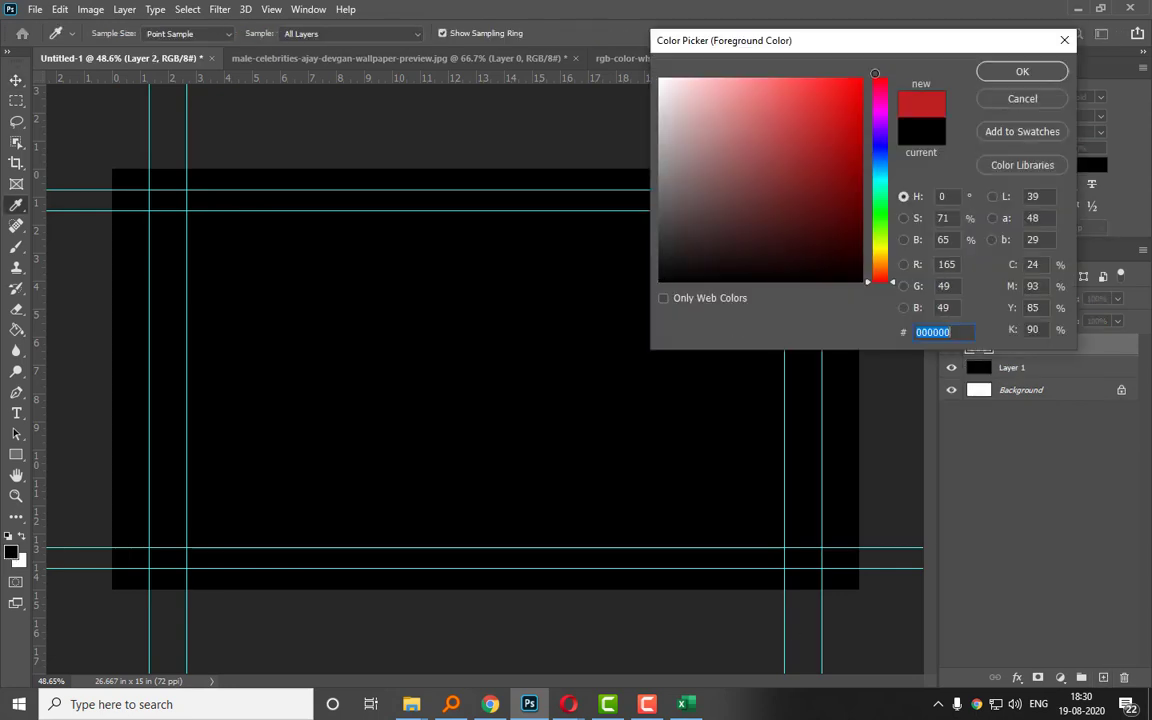
pyautogui.click(1012, 71)
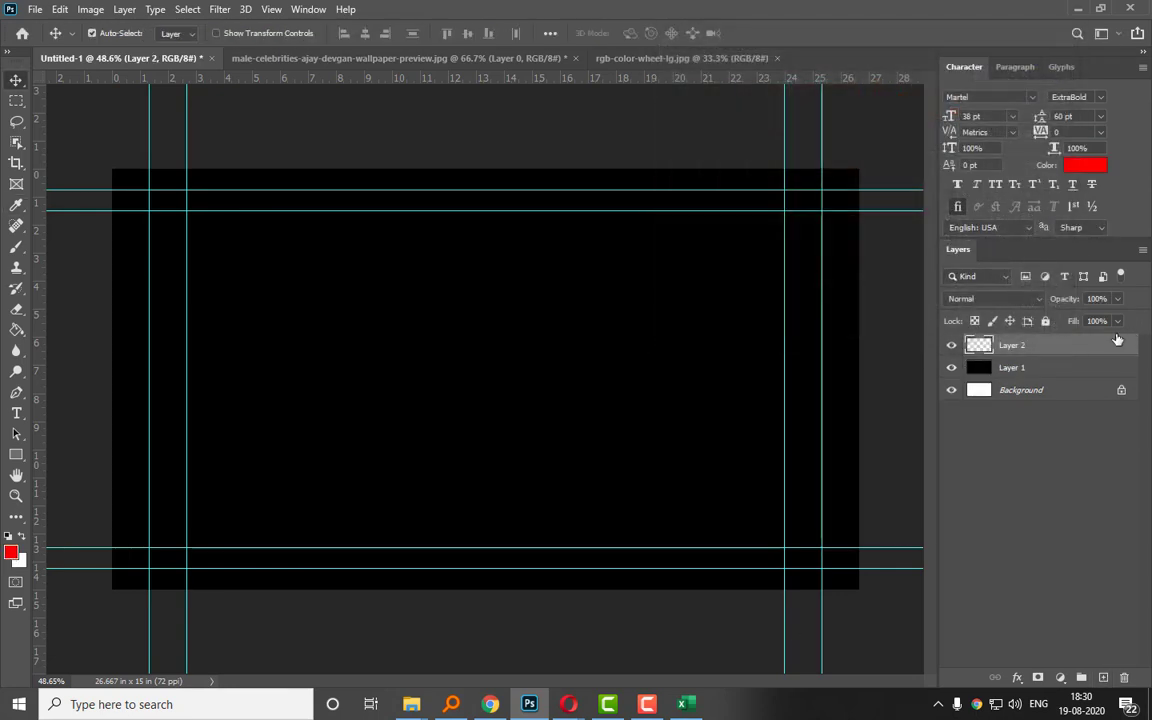
pyautogui.hotkey('alt', 'BackSpace')
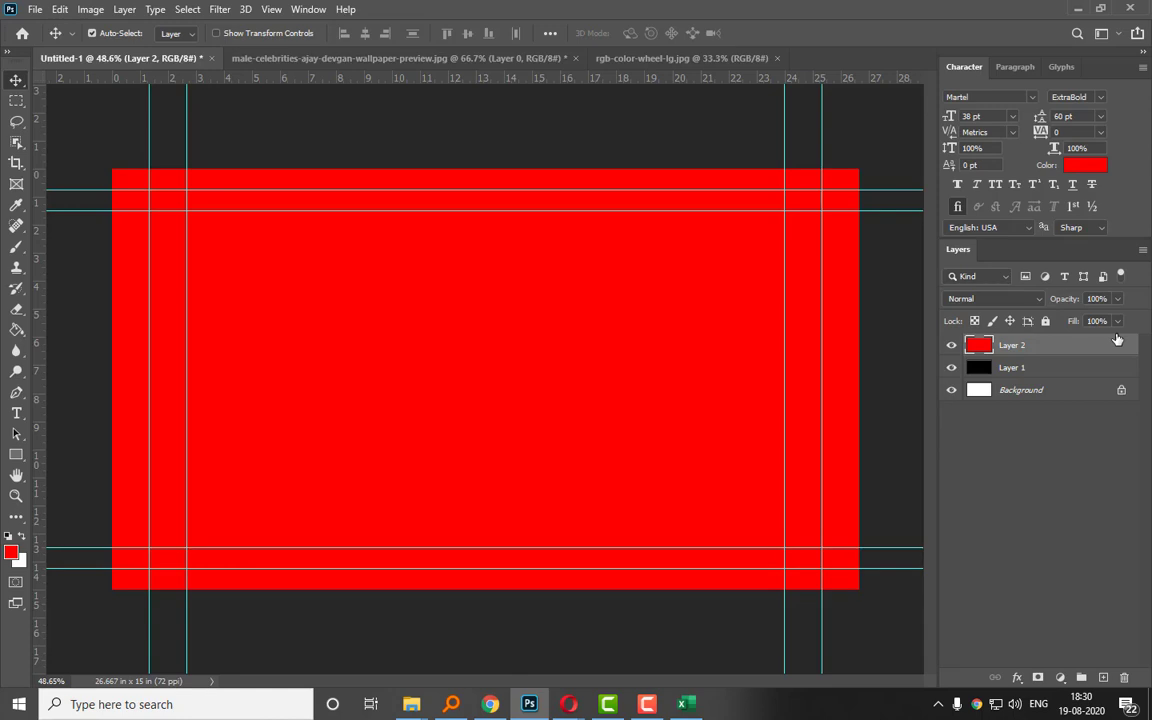
# Add a third layer, set the foreground colour to blue 3600ff, and fill the layer with it.
pyautogui.click(1102, 677)
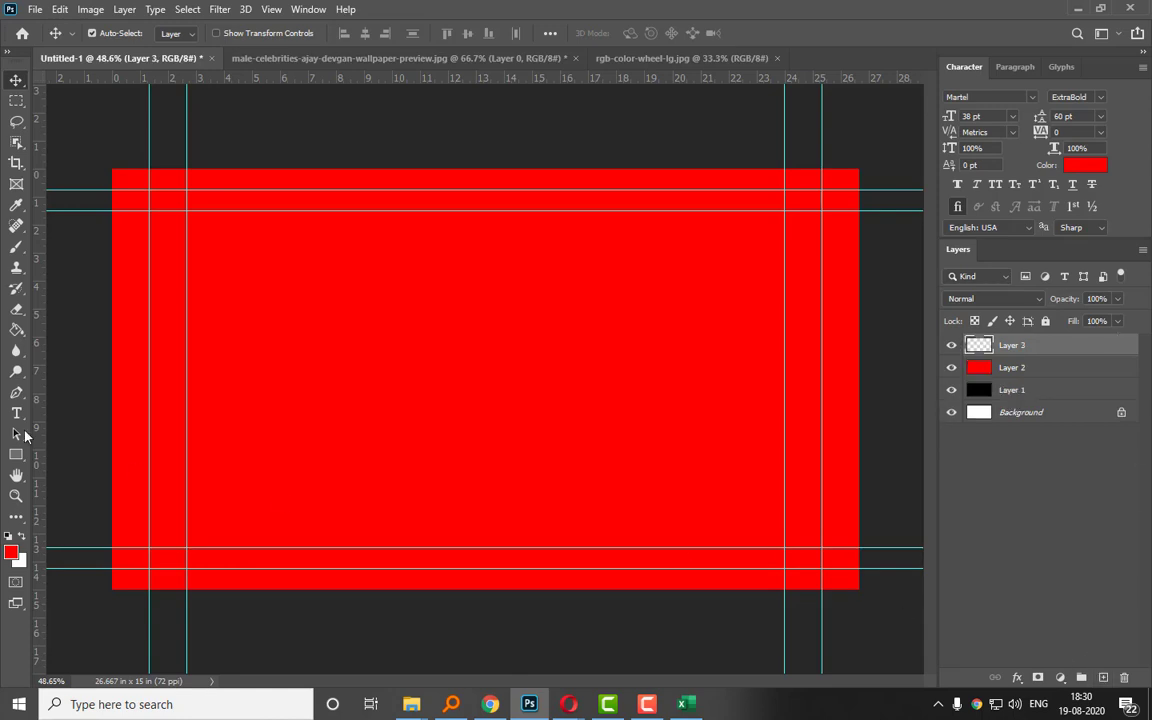
pyautogui.click(12, 551)
pyautogui.click(880, 138)
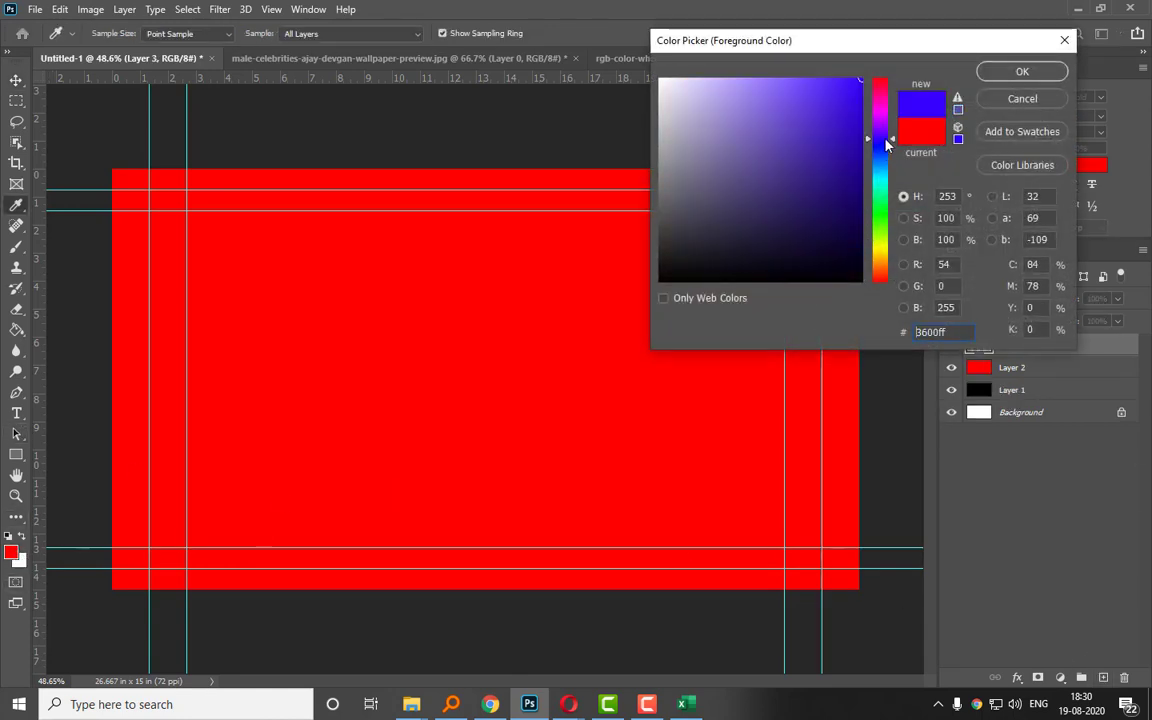
pyautogui.click(1003, 76)
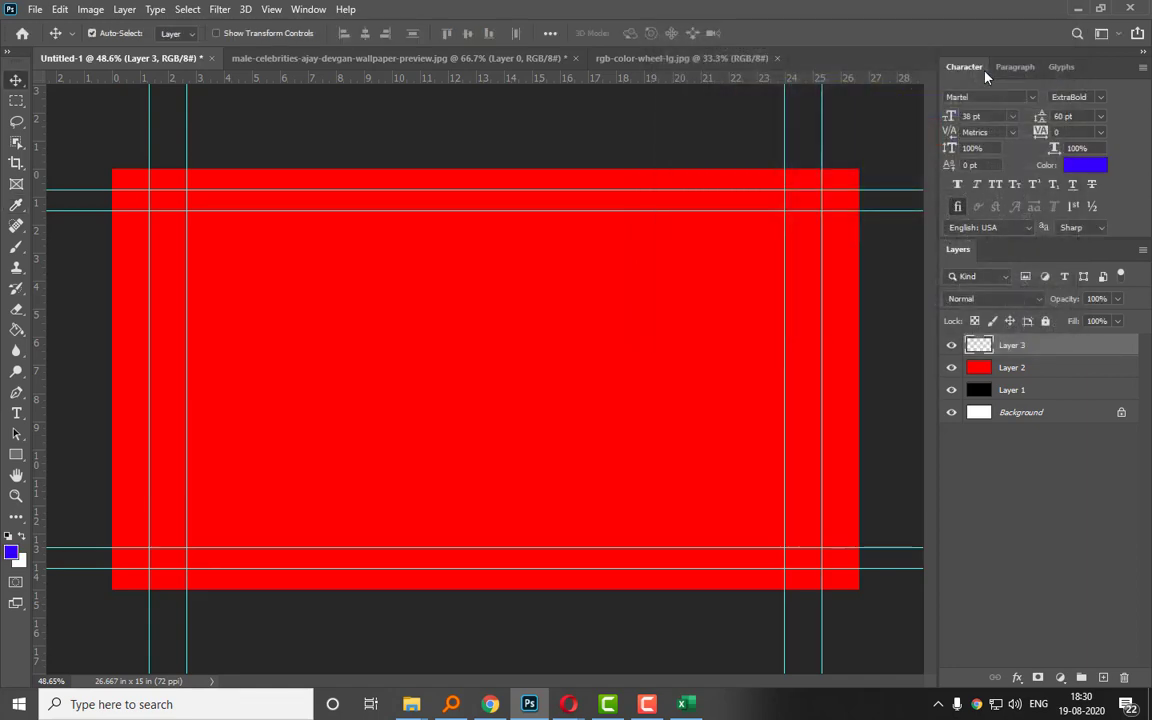
pyautogui.hotkey('alt', 'BackSpace')
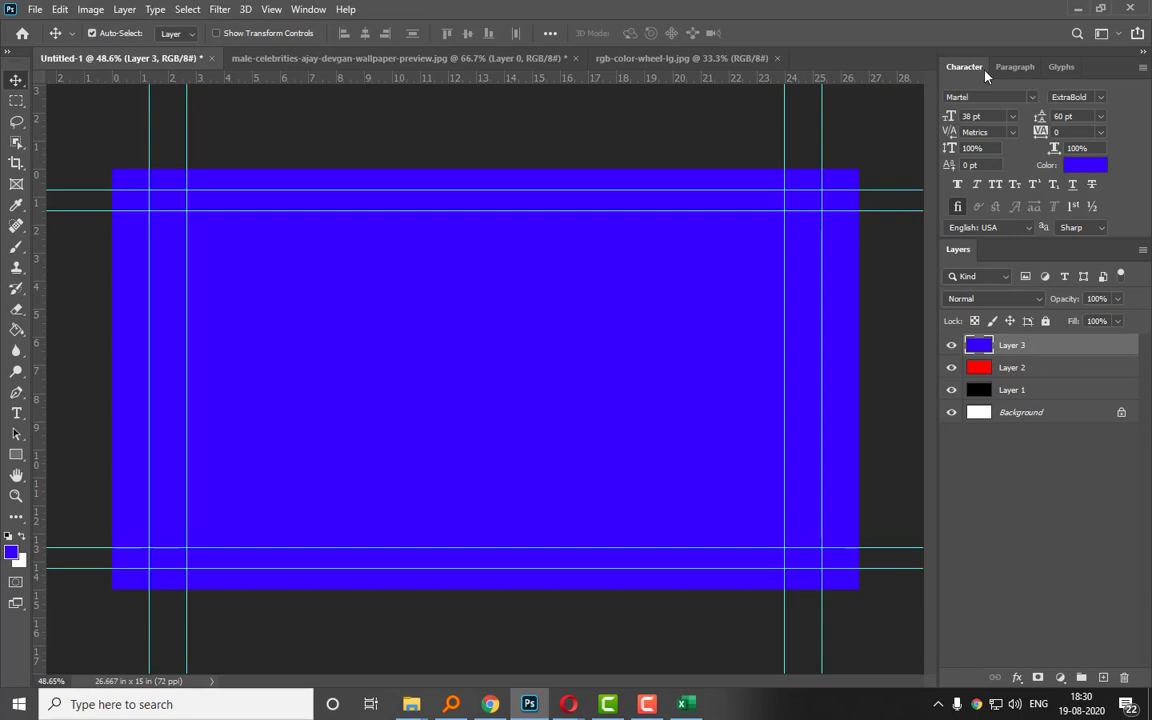
# Hide the blue, red and black layers one by one and show them again to compare the fills.
pyautogui.click(951, 345)
pyautogui.click(951, 367)
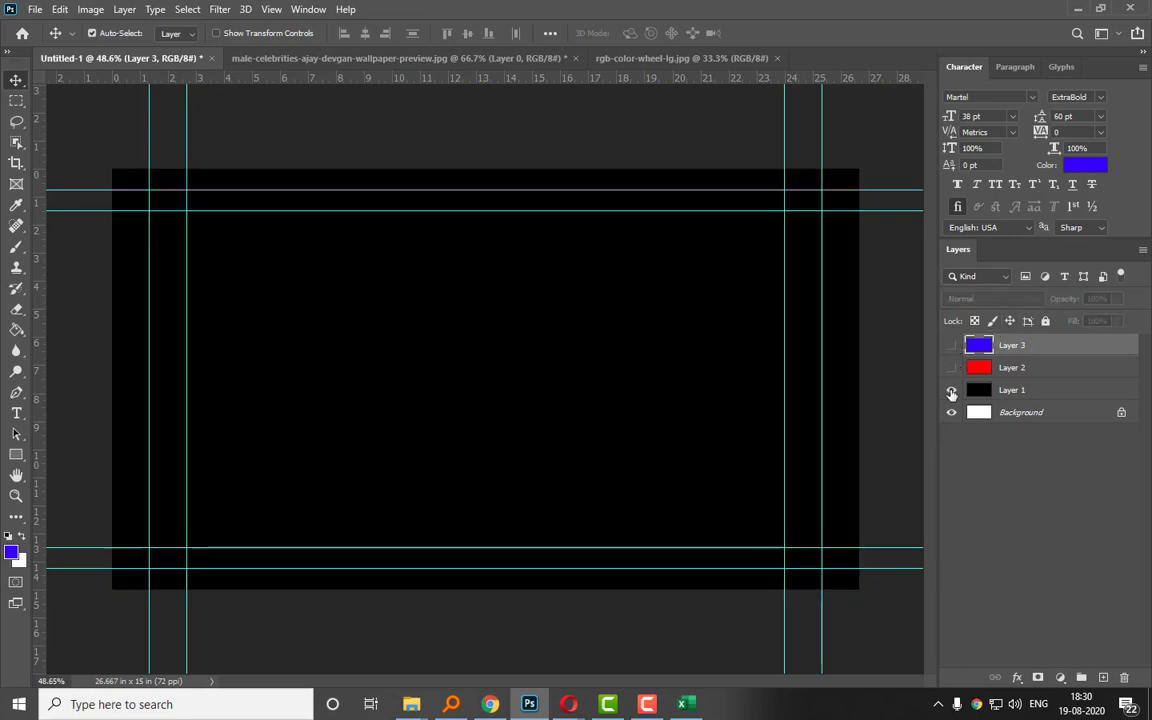
pyautogui.click(951, 390)
pyautogui.click(951, 390)
pyautogui.click(951, 367)
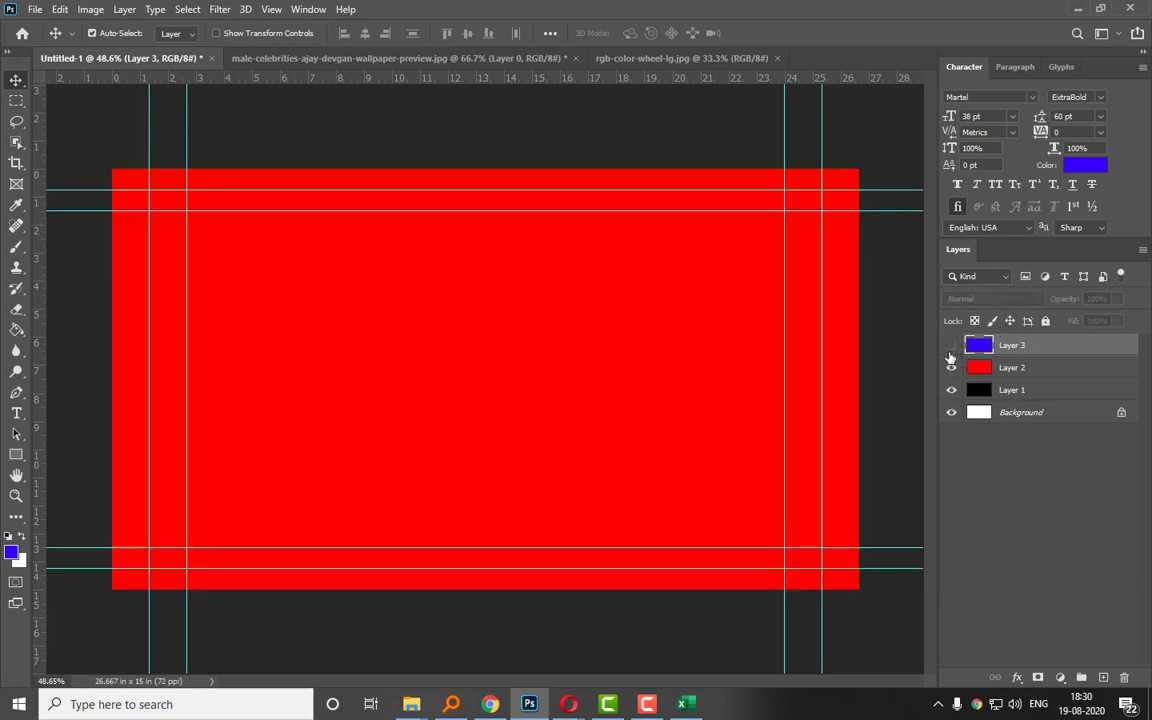
pyautogui.click(951, 345)
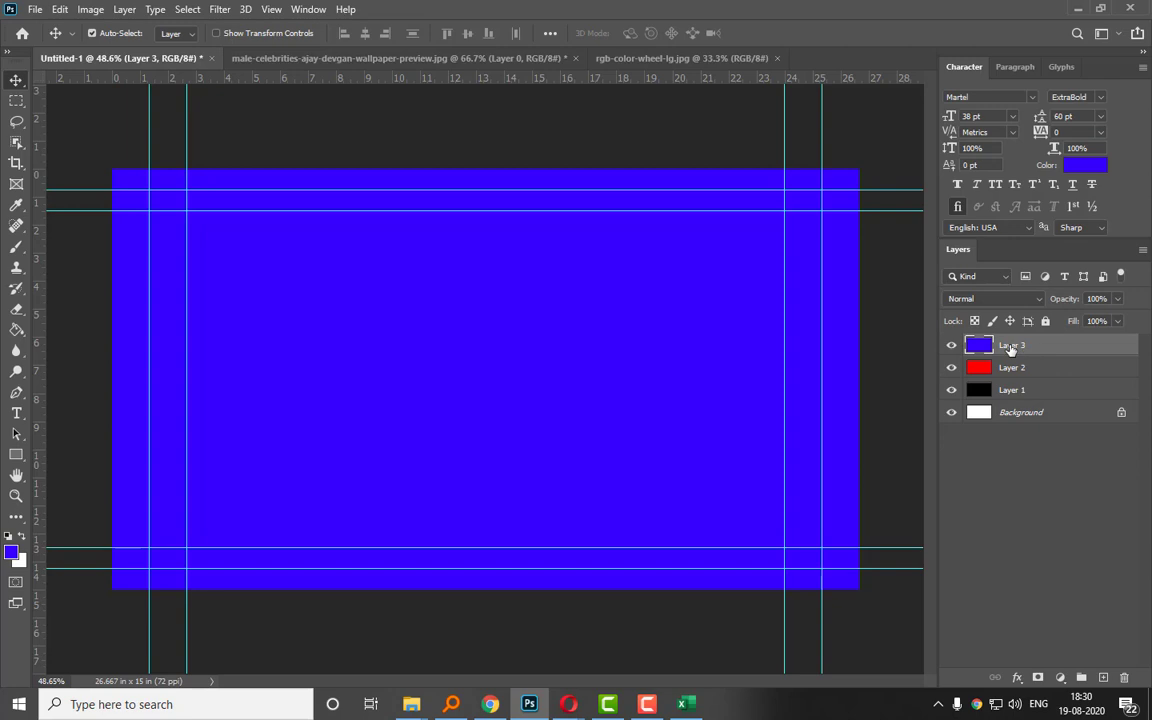
# Select the whole canvas, clear the blue fill from Layer 3, and deselect.
pyautogui.hotkey('ctrl', 'a')
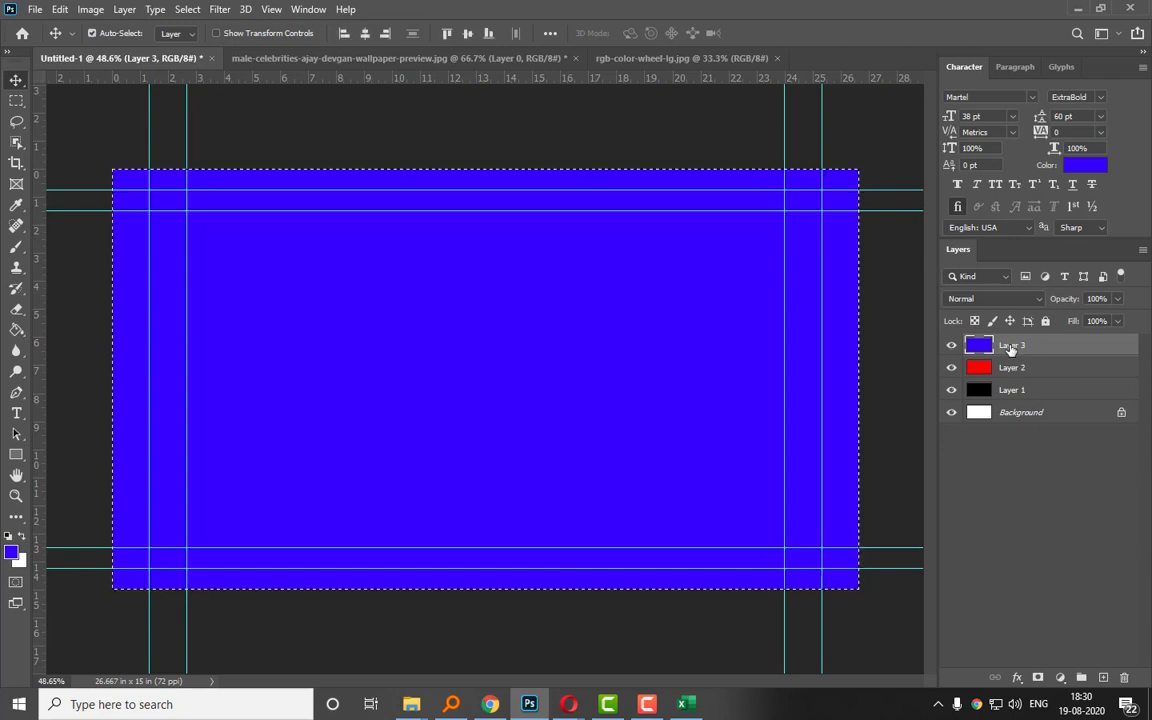
pyautogui.press('Delete')
pyautogui.hotkey('ctrl', 'd')
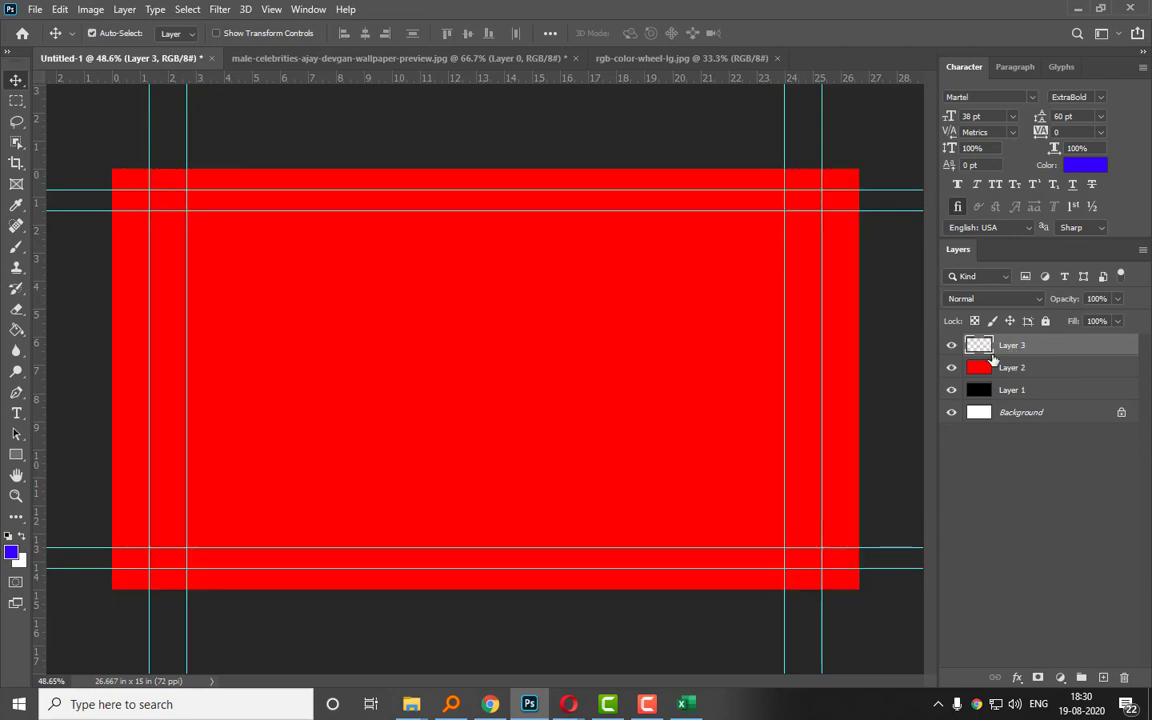
# Refill the empty Layer 3 with the blue foreground colour.
pyautogui.click(983, 368)
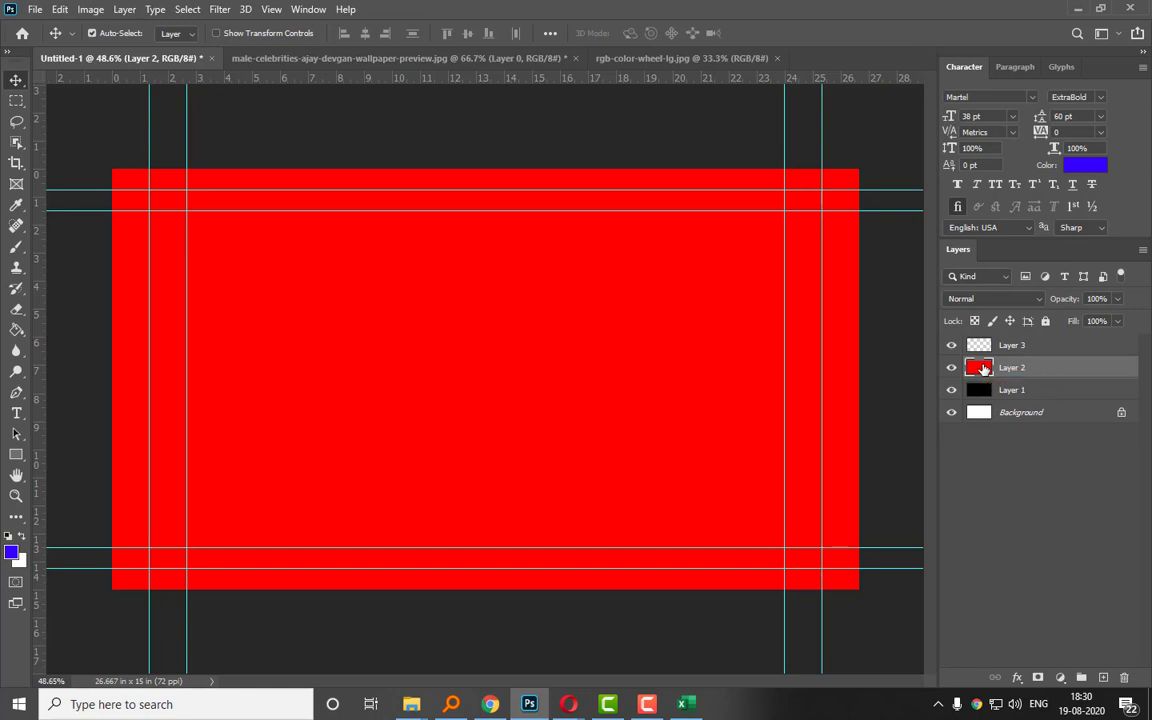
pyautogui.click(980, 346)
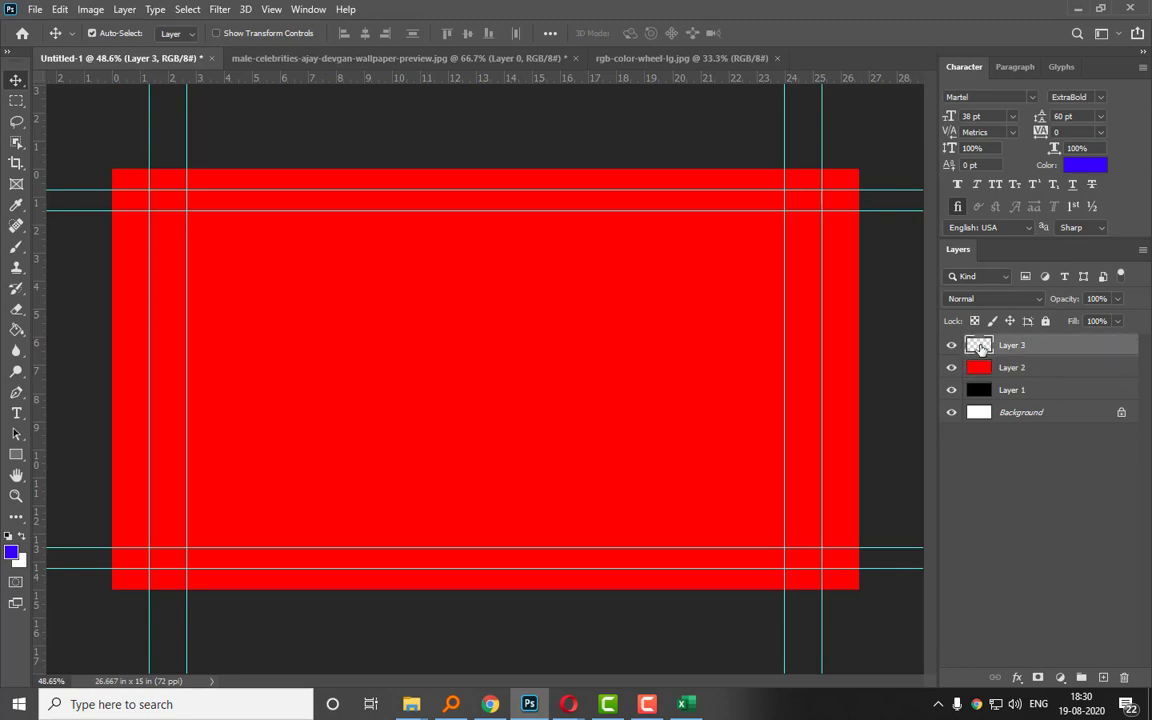
pyautogui.hotkey('alt', 'BackSpace')
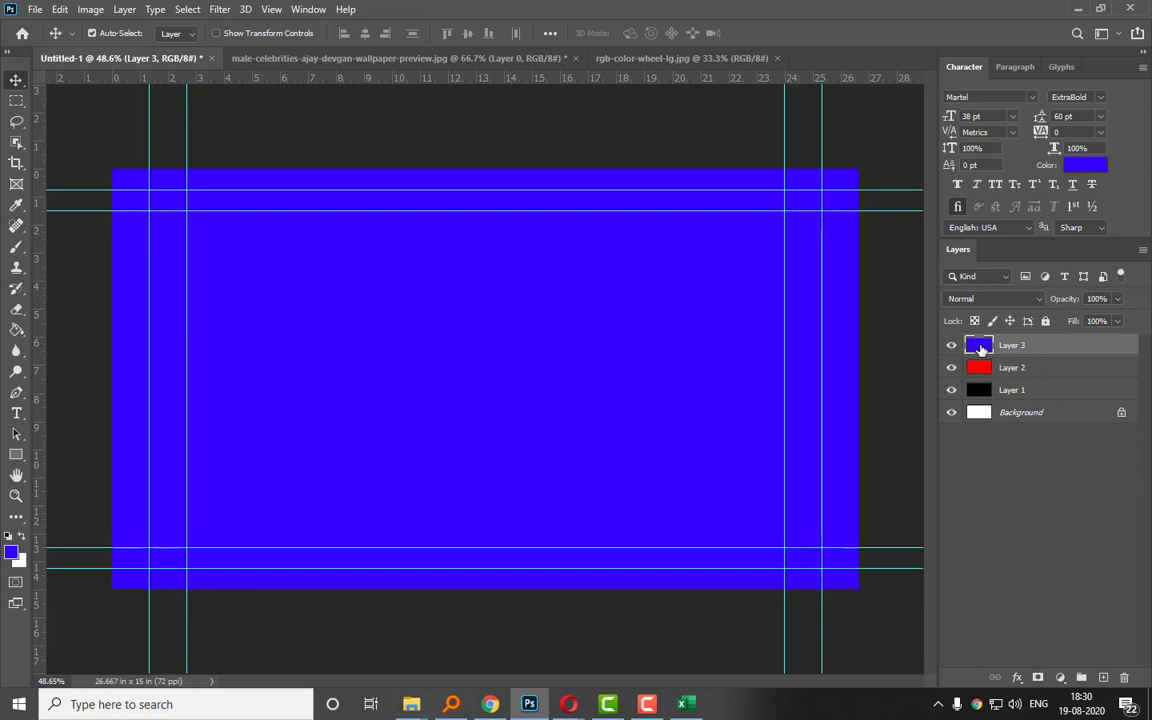
# Swap the foreground and background colours so that white is the foreground and blue the background.
pyautogui.press('x')
pyautogui.press('x')
pyautogui.press('x')
pyautogui.press('x')
pyautogui.press('x')
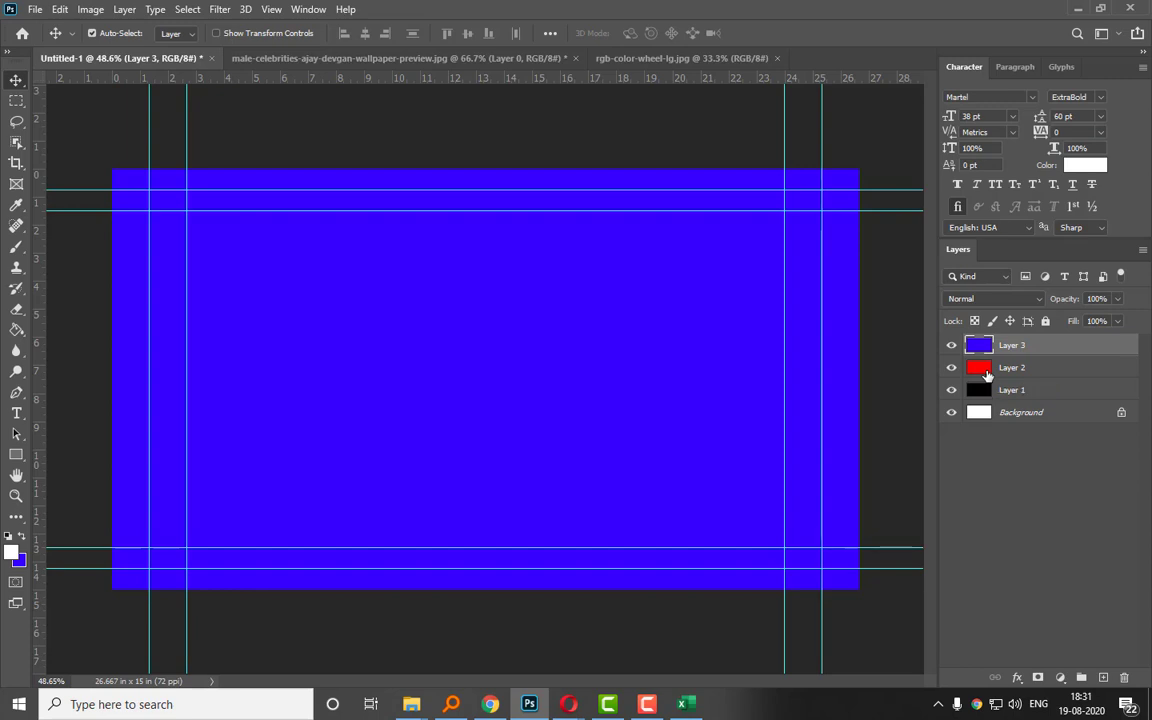
# Delete Layer 1, Layer 2 and Layer 3 together, leaving only the Background layer.
pyautogui.keyDown('shift'); pyautogui.click(1035, 392); pyautogui.keyUp('shift')
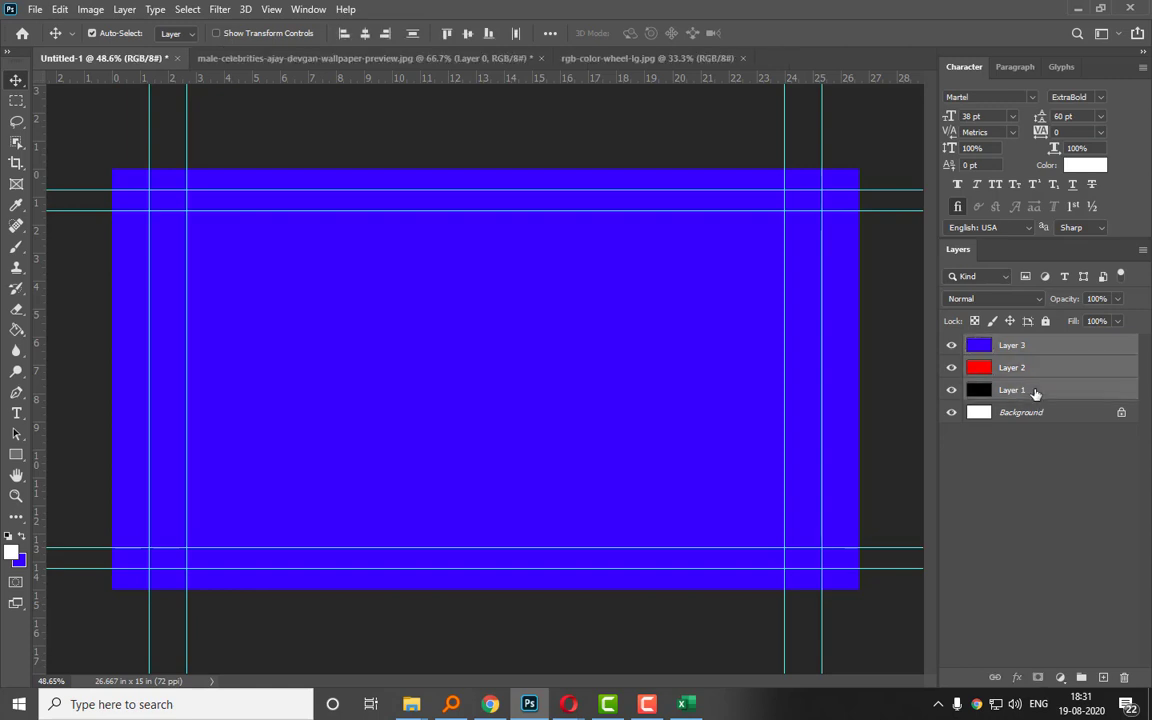
pyautogui.click(1018, 345)
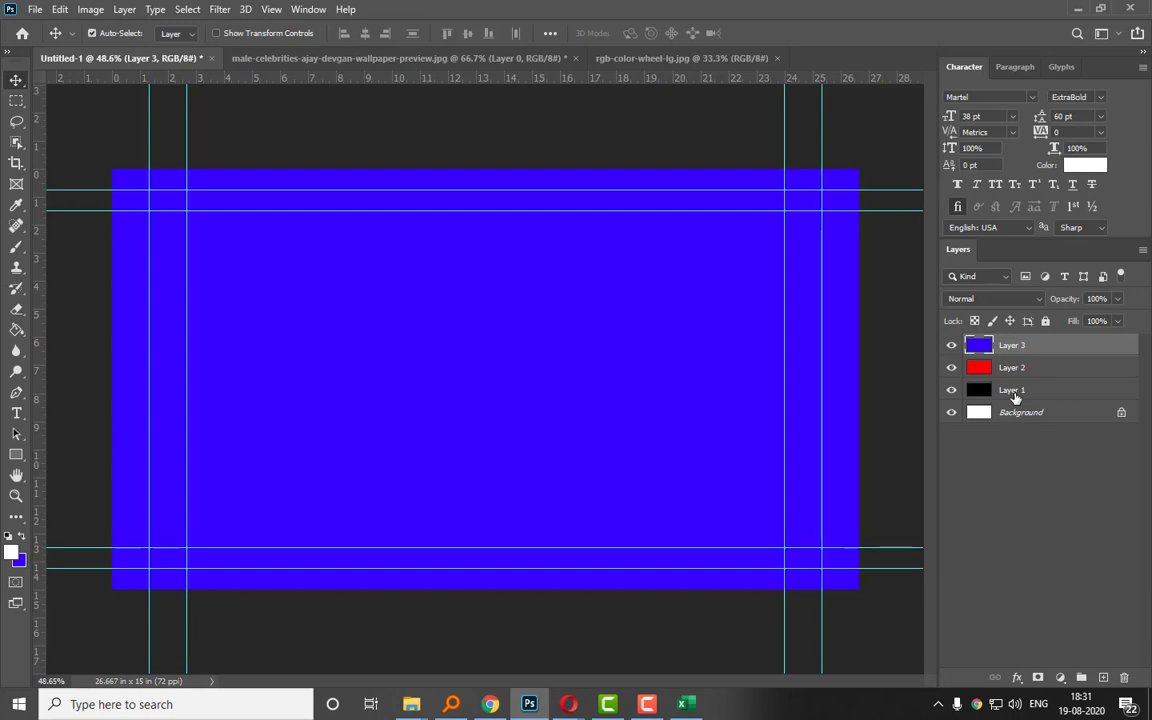
pyautogui.keyDown('shift'); pyautogui.click(1016, 397); pyautogui.keyUp('shift')
pyautogui.moveTo(1041, 380); pyautogui.dragTo(1123, 679)
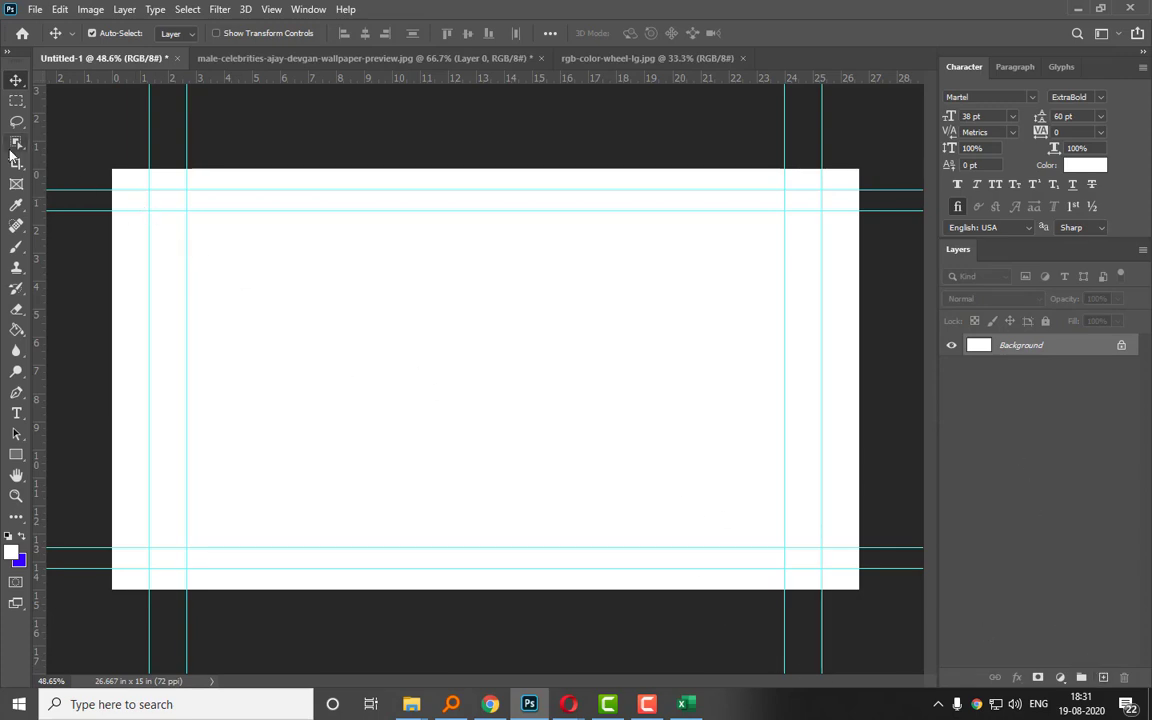
# Select an area about 11 by 7.5 in with the Rectangular Marquee tool in the canvas's upper-left part, starting at the inner vertical guide.
pyautogui.rightClick(16, 83)
pyautogui.click(17, 83)
pyautogui.click(14, 108)
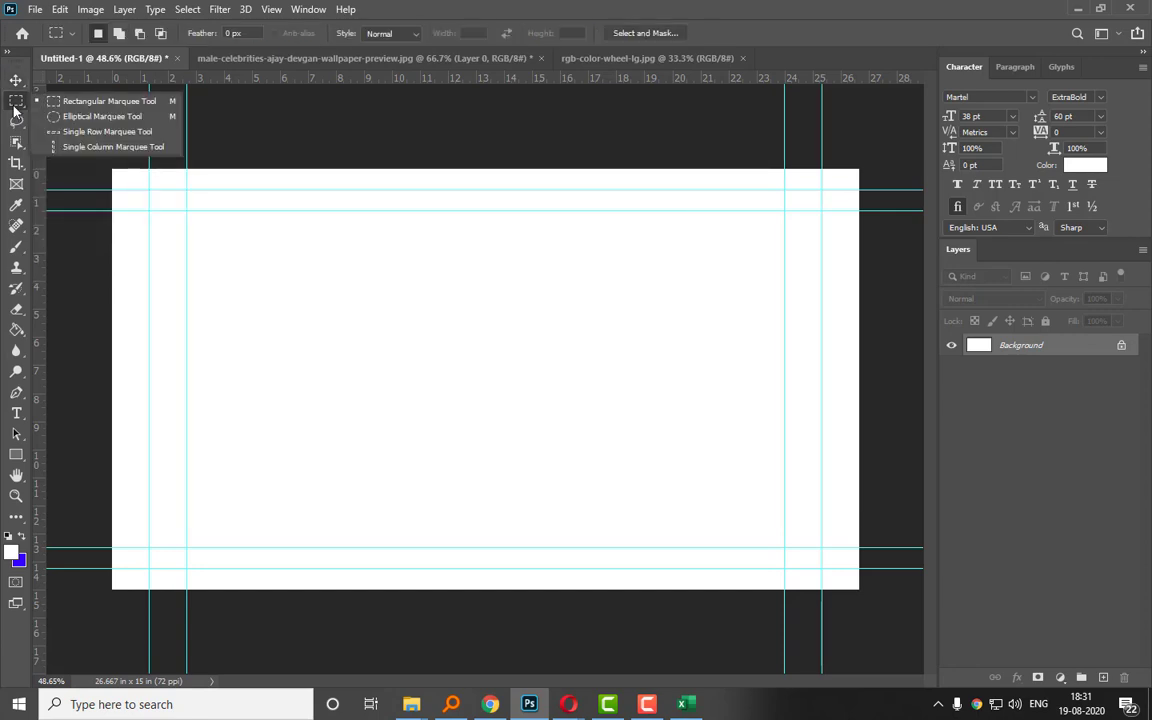
pyautogui.click(14, 110)
pyautogui.rightClick(14, 110)
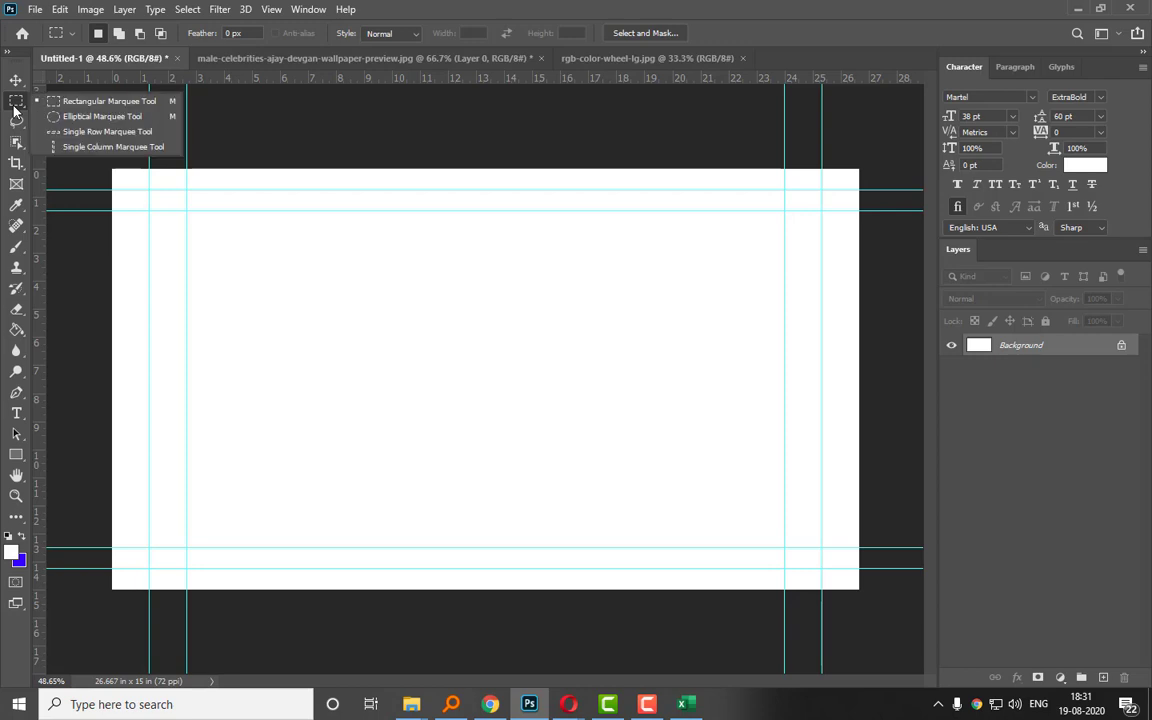
pyautogui.click(90, 104)
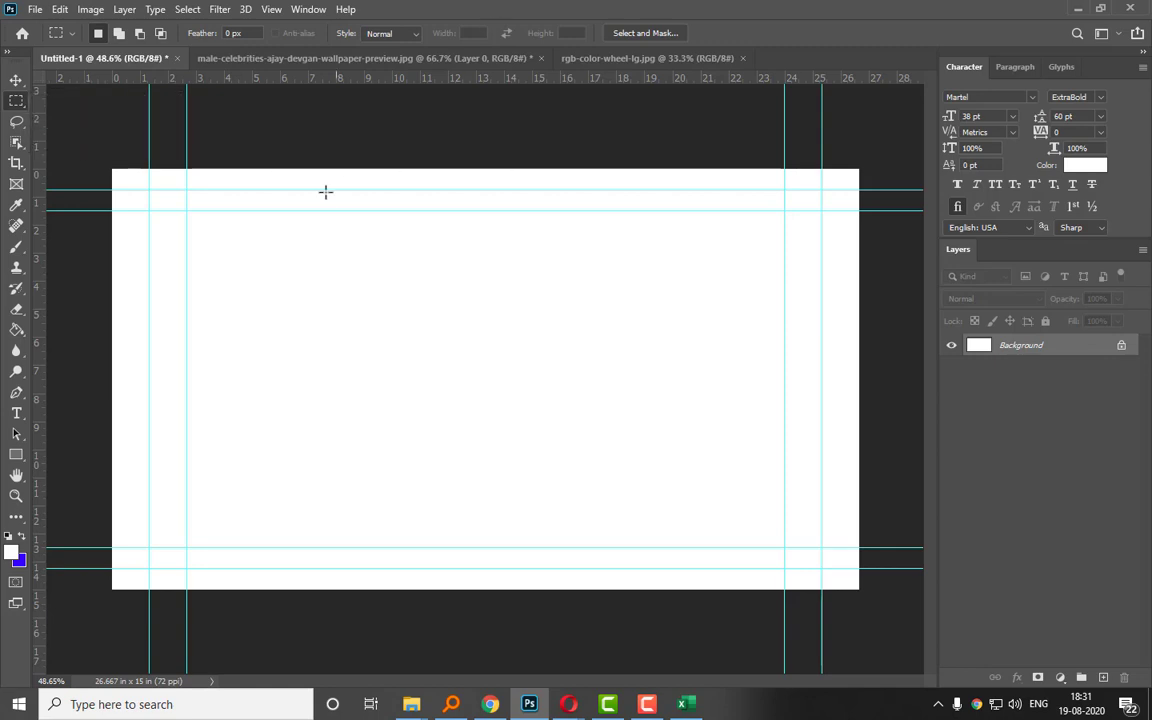
pyautogui.click(16, 82)
pyautogui.press('m')
pyautogui.moveTo(187, 228); pyautogui.dragTo(498, 441)
# Set the foreground colour to pure red, ff0000.
pyautogui.click(11, 552)
pyautogui.moveTo(806, 172); pyautogui.dragTo(862, 80)
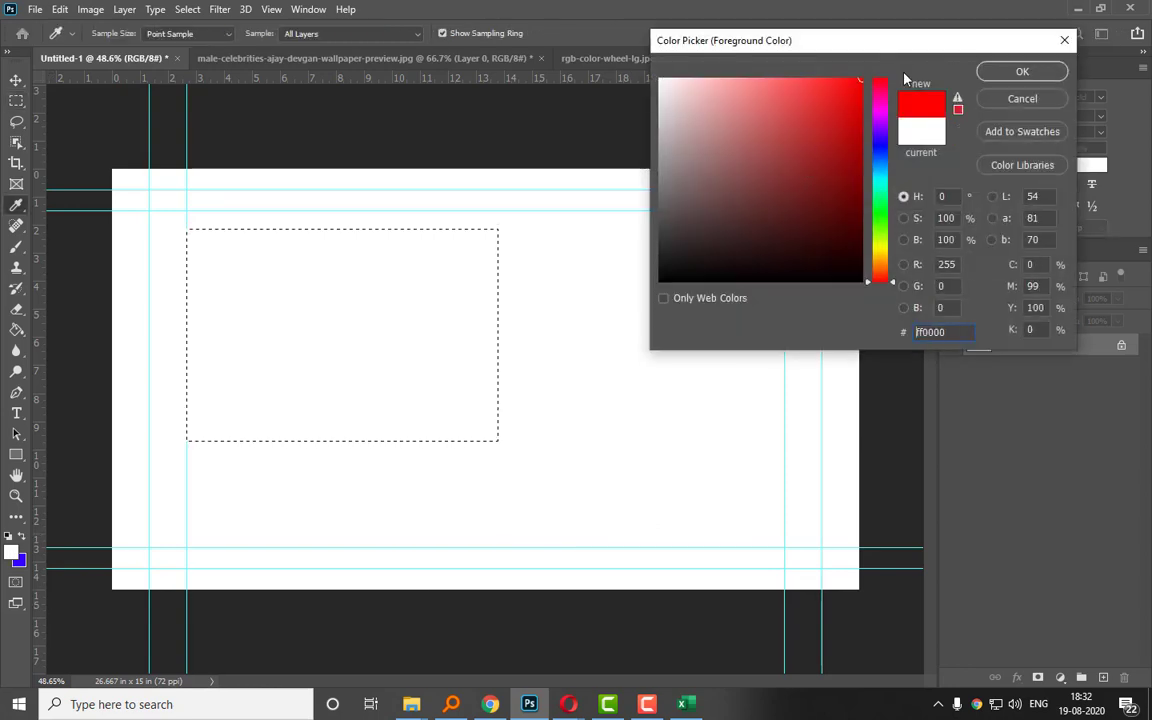
pyautogui.click(1022, 71)
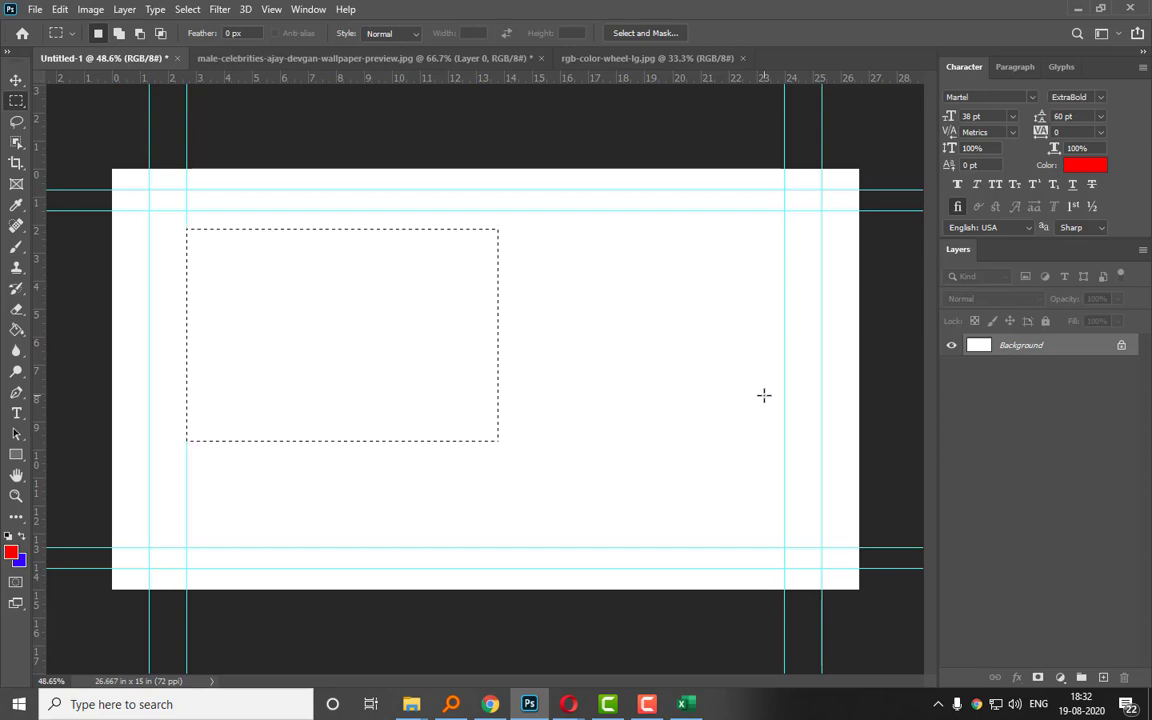
# Fill the rectangular selection with the red foreground colour using the Paint Bucket tool, and refill it with the blue background colour.
pyautogui.click(16, 330)
pyautogui.rightClick(18, 330)
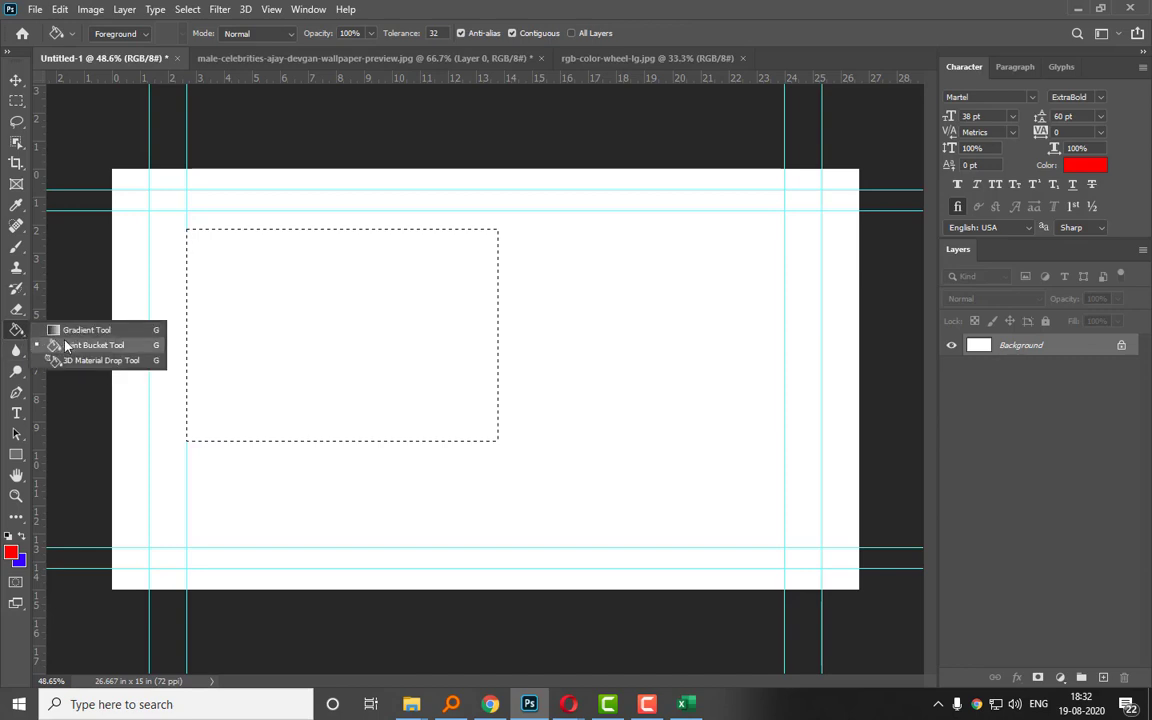
pyautogui.click(70, 345)
pyautogui.click(352, 262)
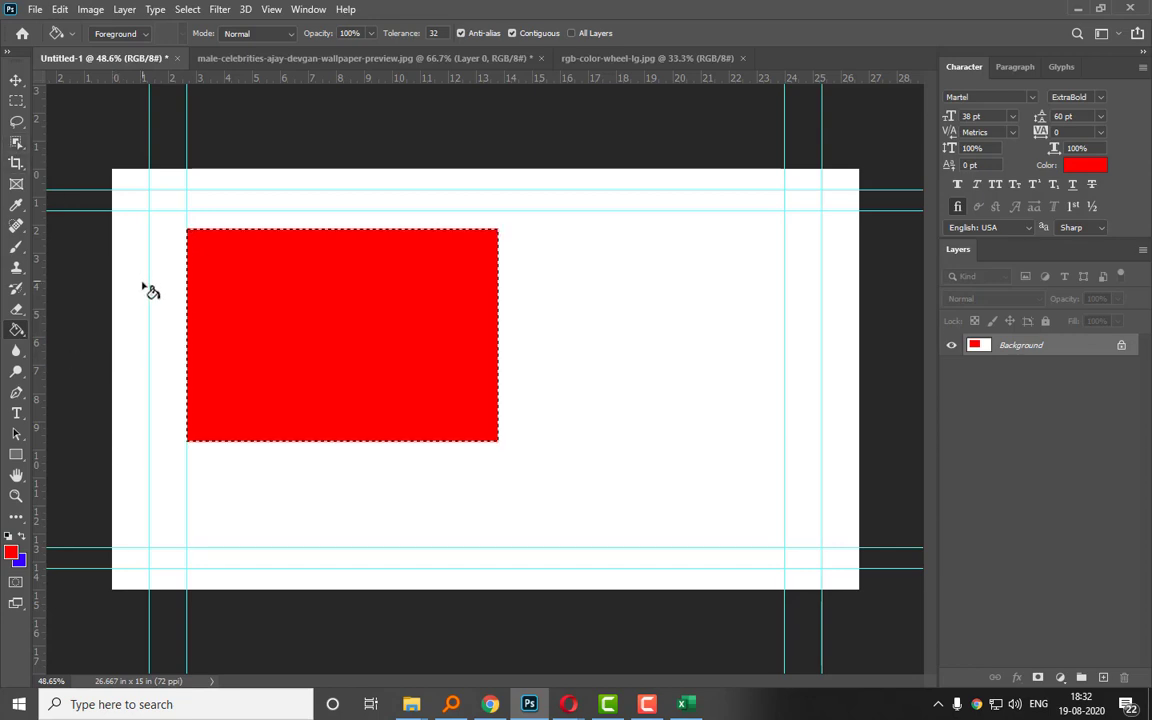
pyautogui.hotkey('ctrl', 'BackSpace')
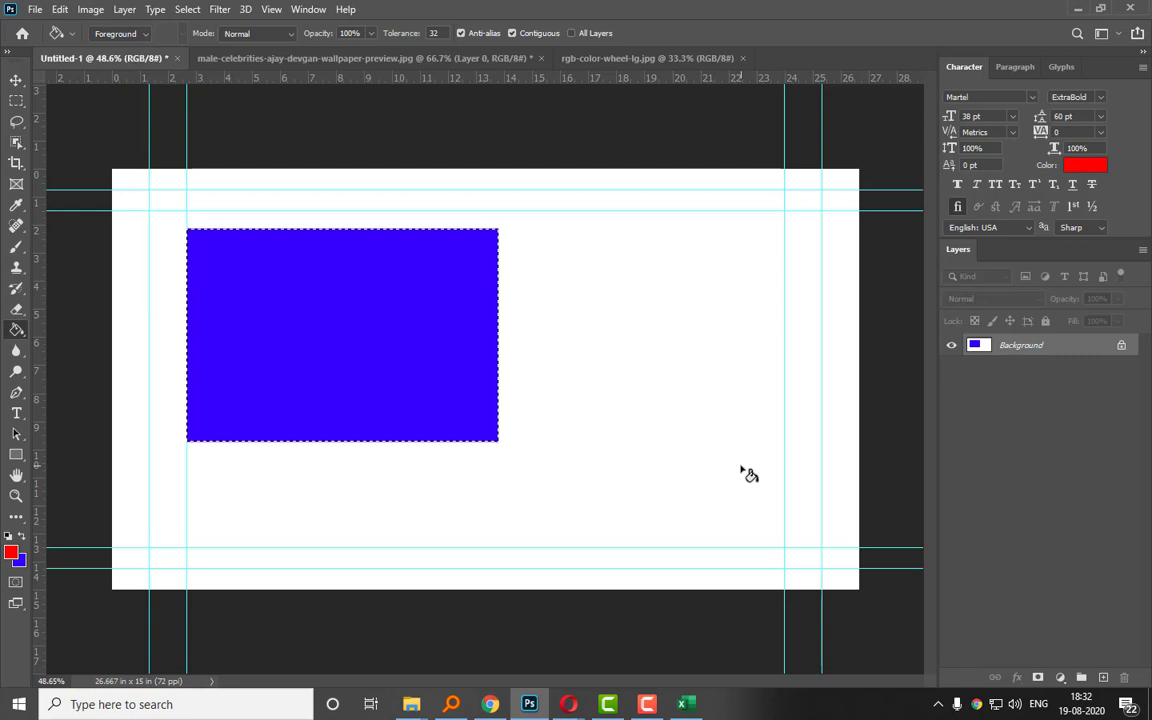
# Refill the rectangular selection on the Background layer with the red foreground colour and clear the selection.
pyautogui.hotkey('alt', 'BackSpace')
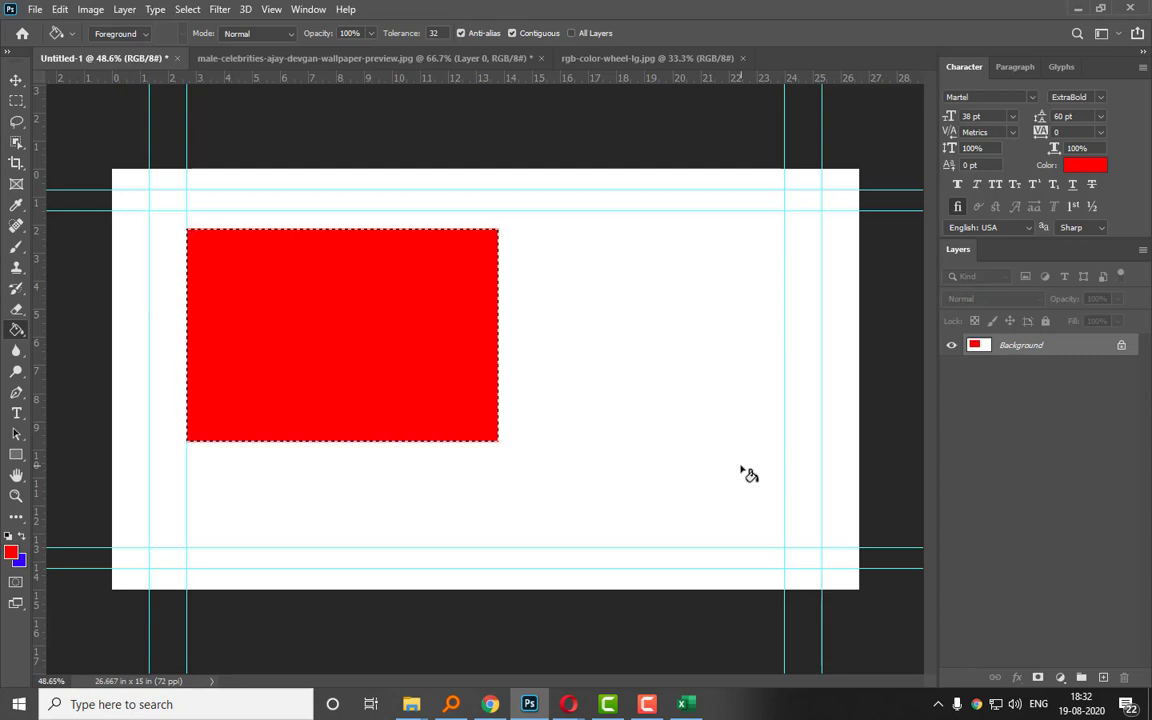
pyautogui.click(17, 84)
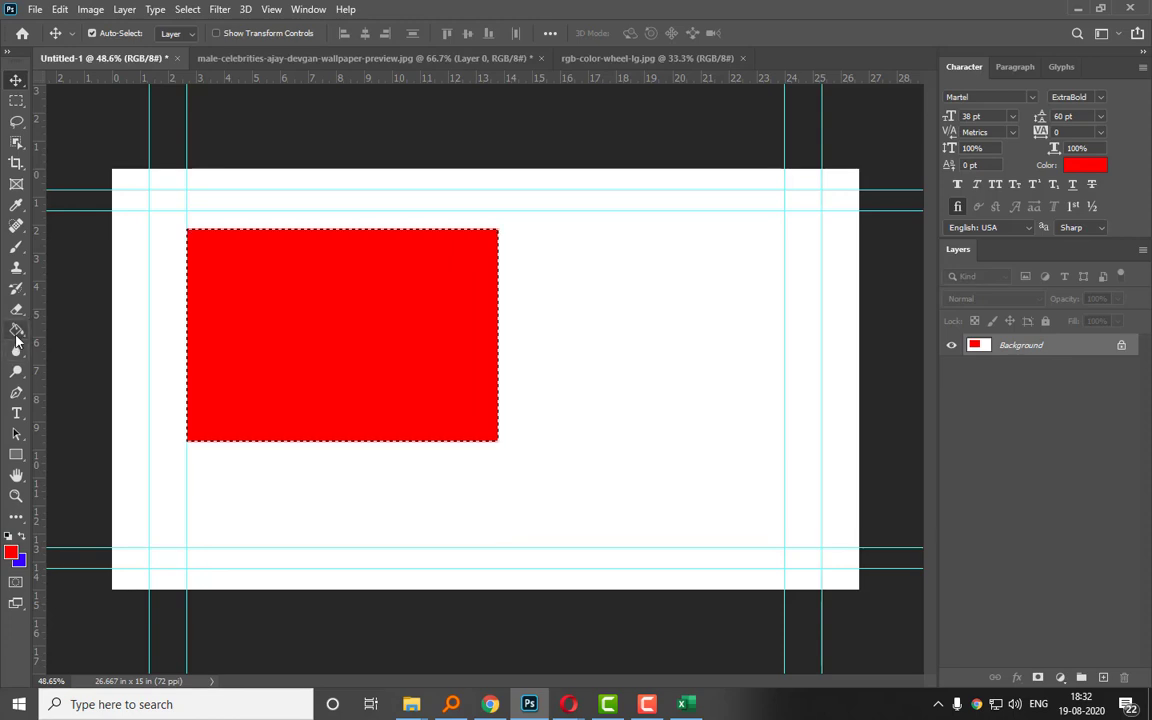
pyautogui.moveTo(17, 332); pyautogui.dragTo(62, 338)
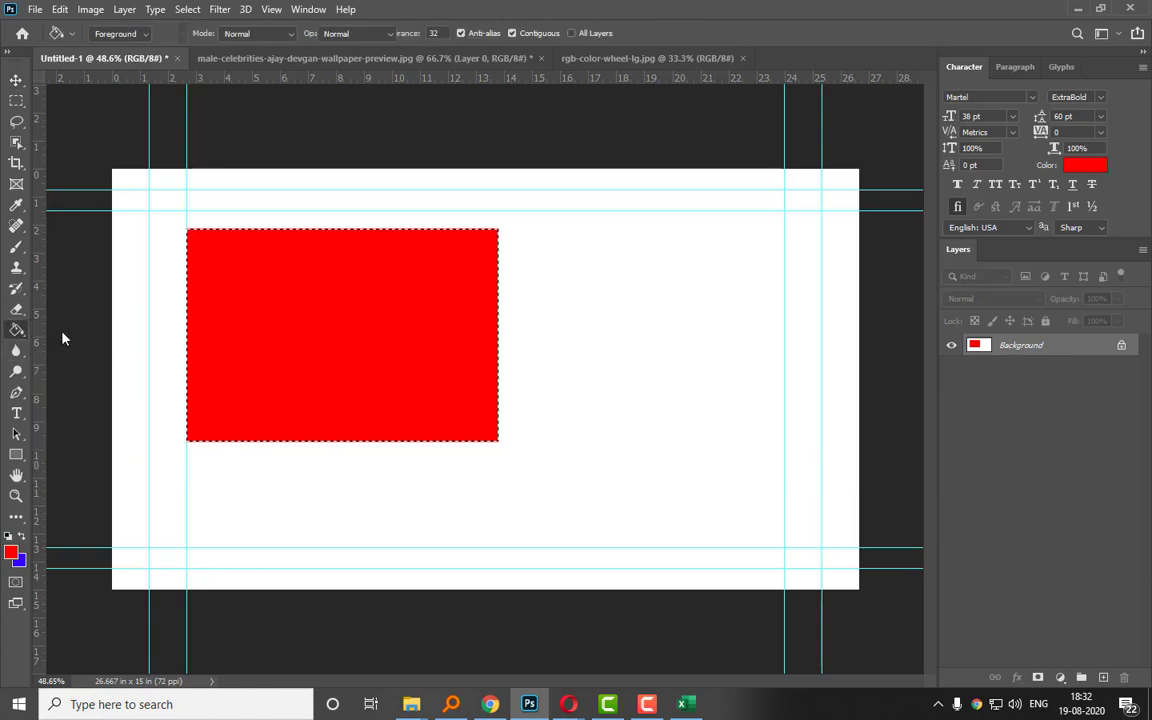
pyautogui.click(16, 80)
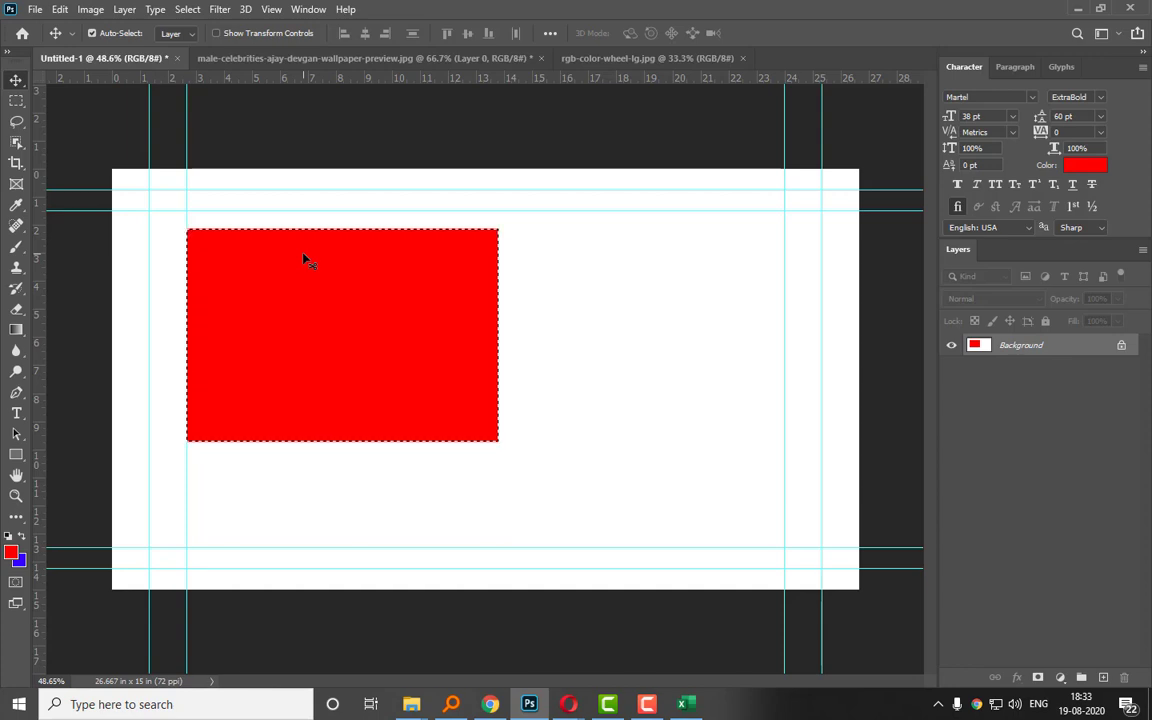
pyautogui.hotkey('ctrl', 'd')
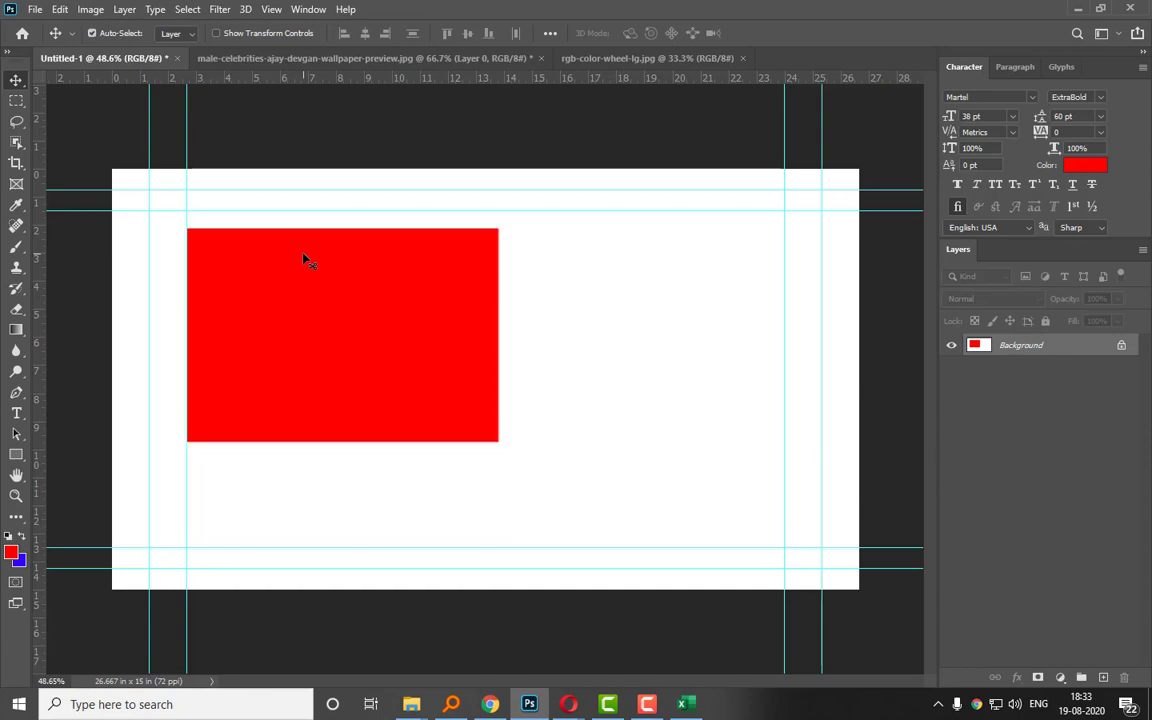
# Try to move the red rectangle on the Background layer, cancelling the conversion to a normal layer.
pyautogui.moveTo(296, 267); pyautogui.dragTo(368, 303)
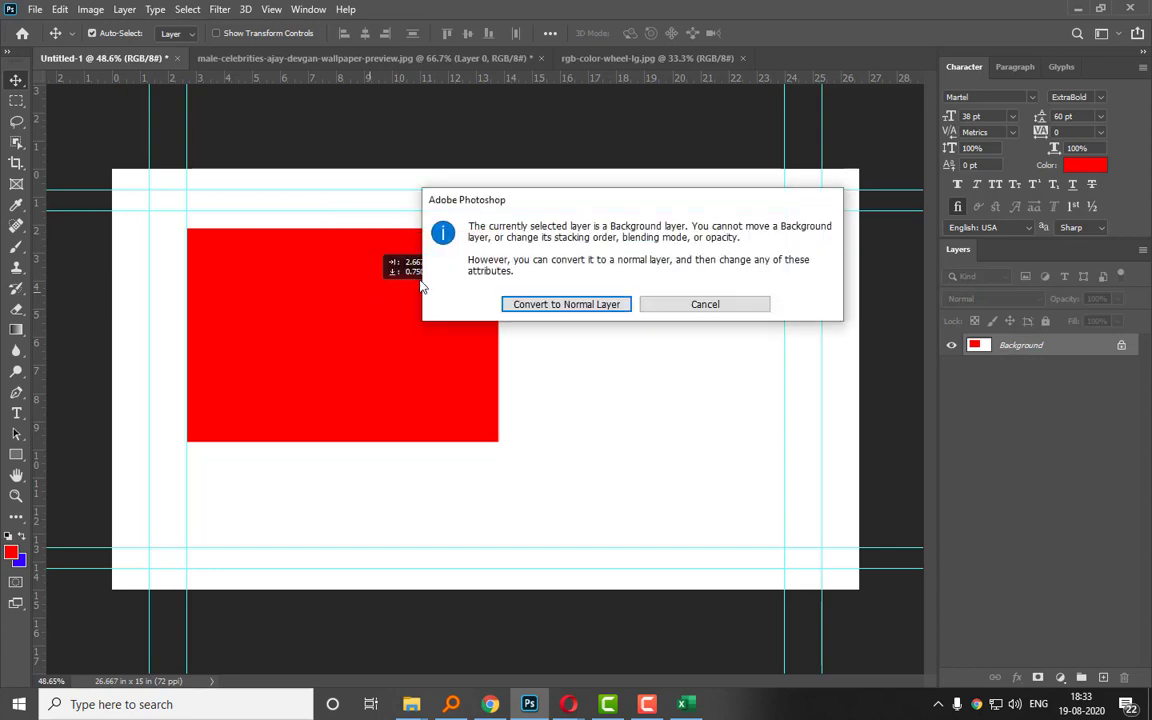
pyautogui.click(744, 306)
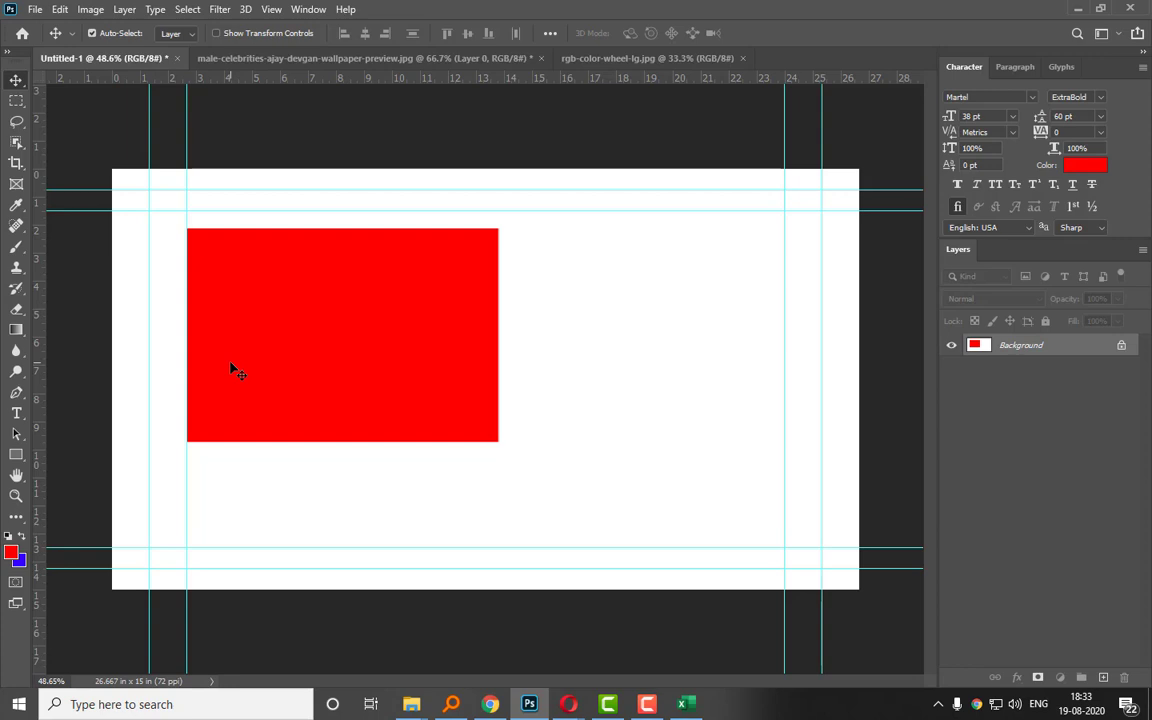
# On a new layer, fill a rectangular marquee about 8.6 by 5.7 in beside the red rectangle with the blue background colour.
pyautogui.click(1103, 677)
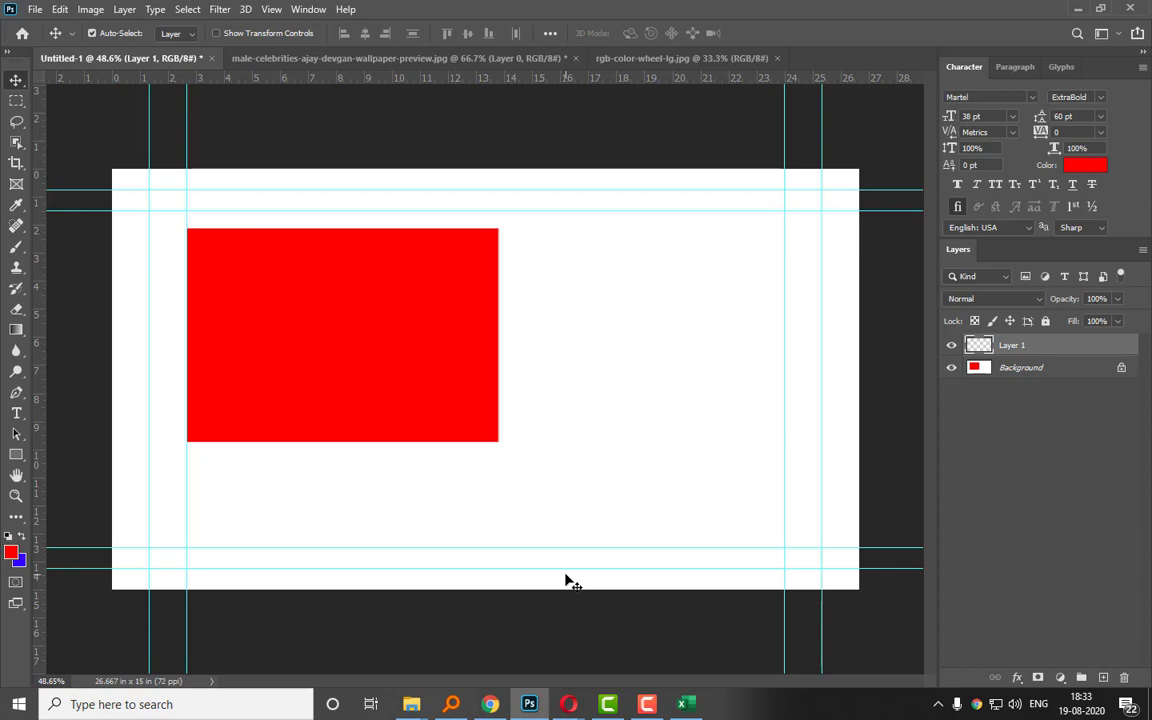
pyautogui.click(16, 100)
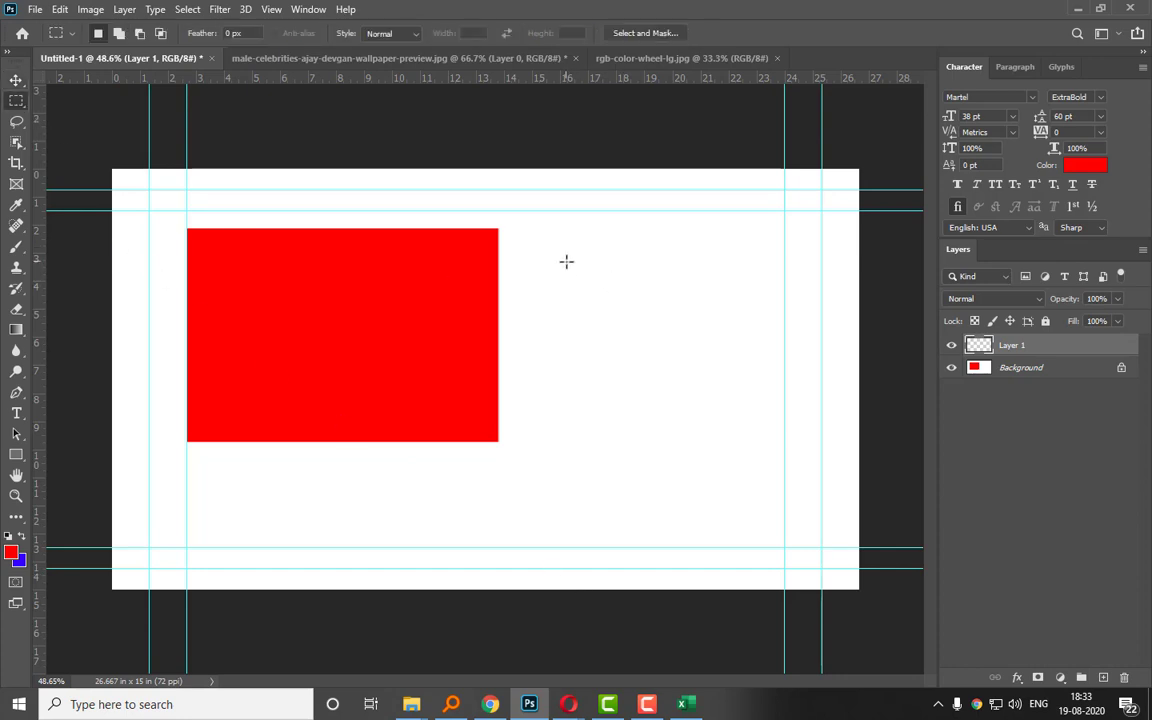
pyautogui.moveTo(566, 261); pyautogui.dragTo(806, 422)
pyautogui.hotkey('ctrl', 'BackSpace')
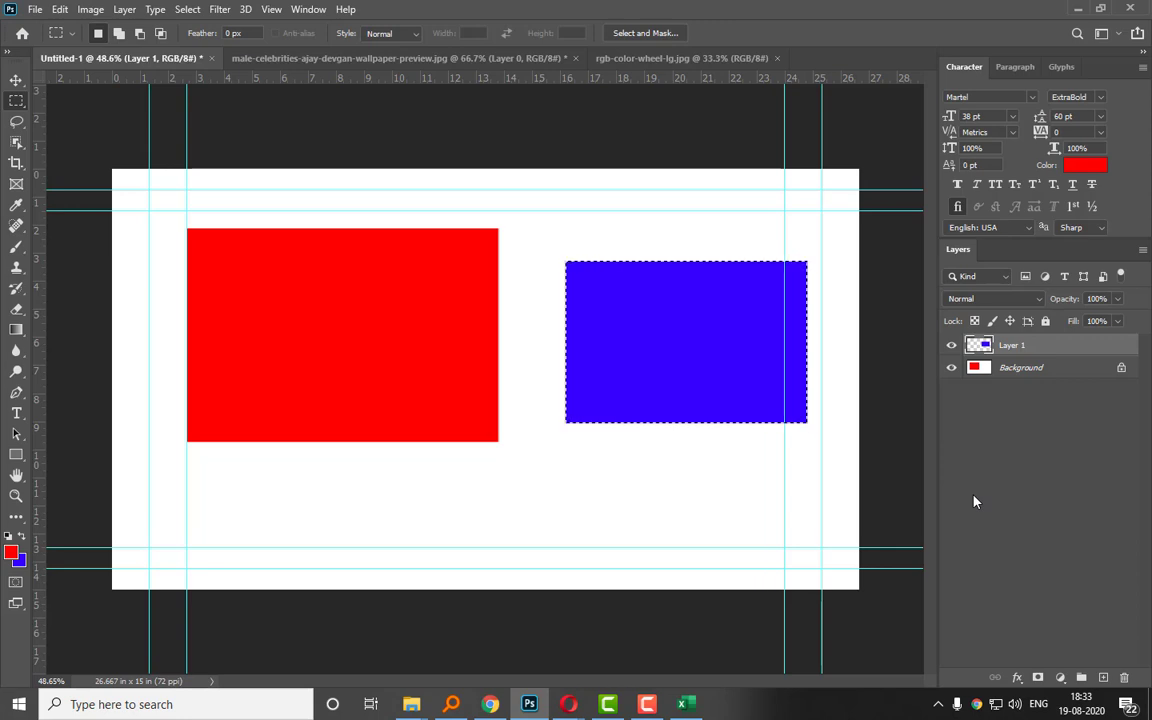
# Clear the selection around the blue rectangle.
pyautogui.click(184, 9)
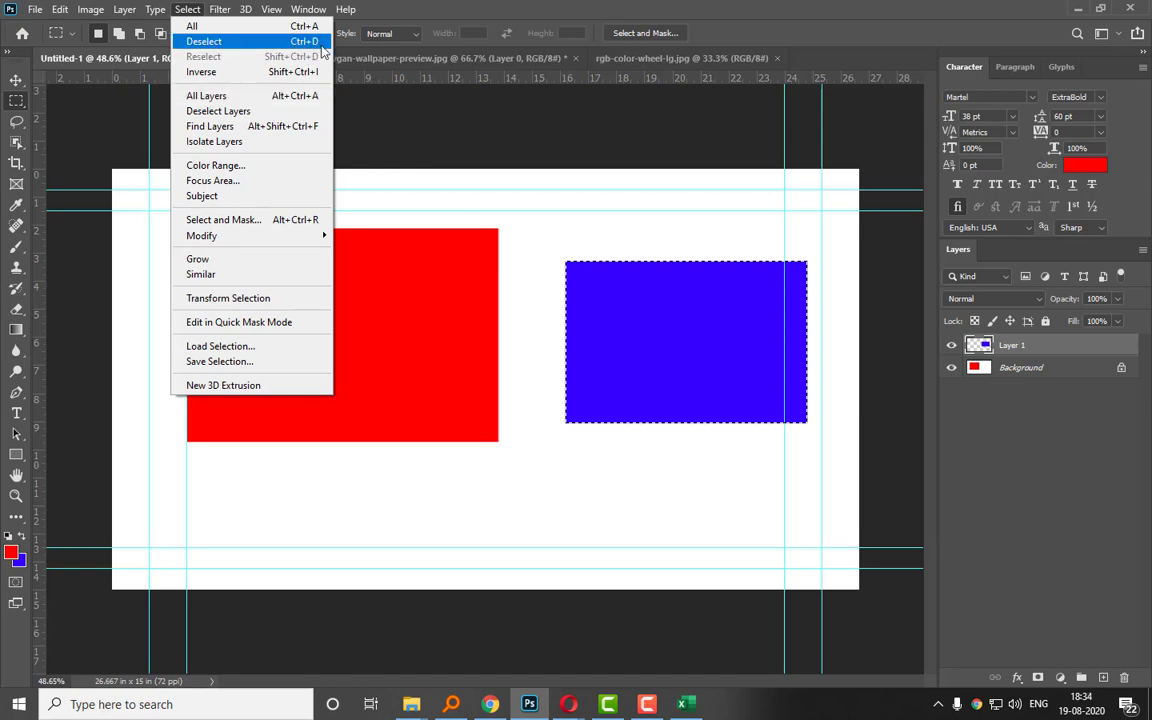
pyautogui.click(533, 6)
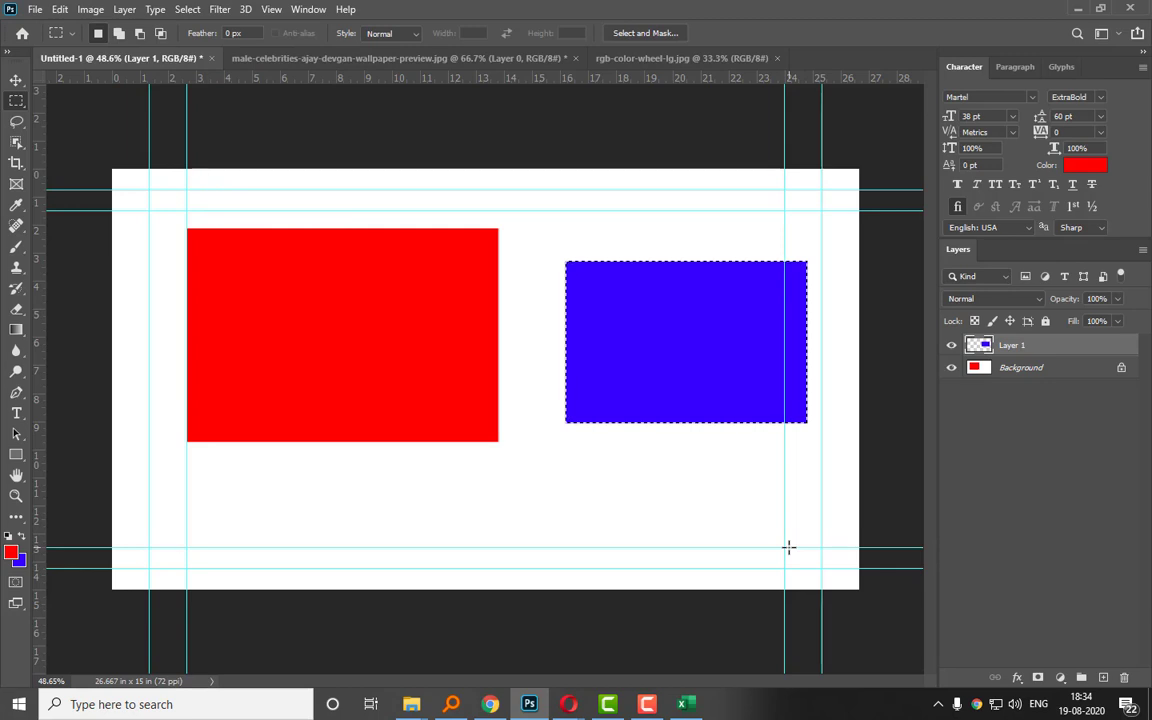
pyautogui.hotkey('ctrl', 'd')
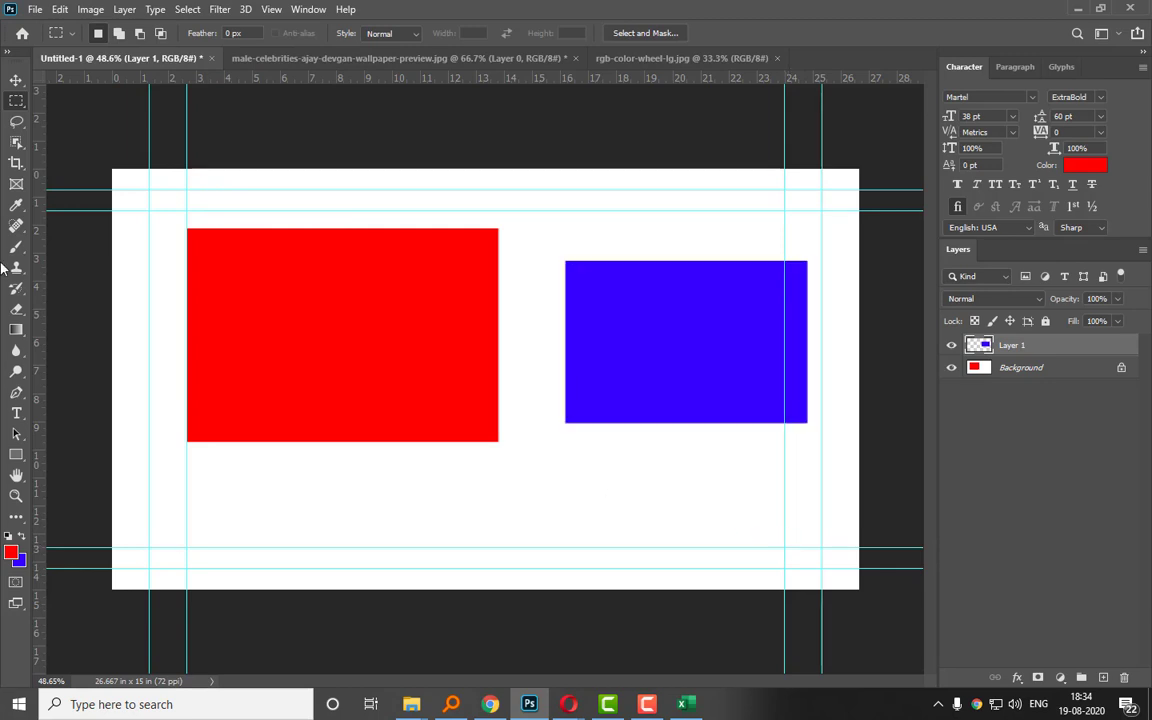
# Toggle Layer 1's visibility off and on repeatedly to examine what it contains, leaving it visible.
pyautogui.click(951, 348)
pyautogui.click(951, 348)
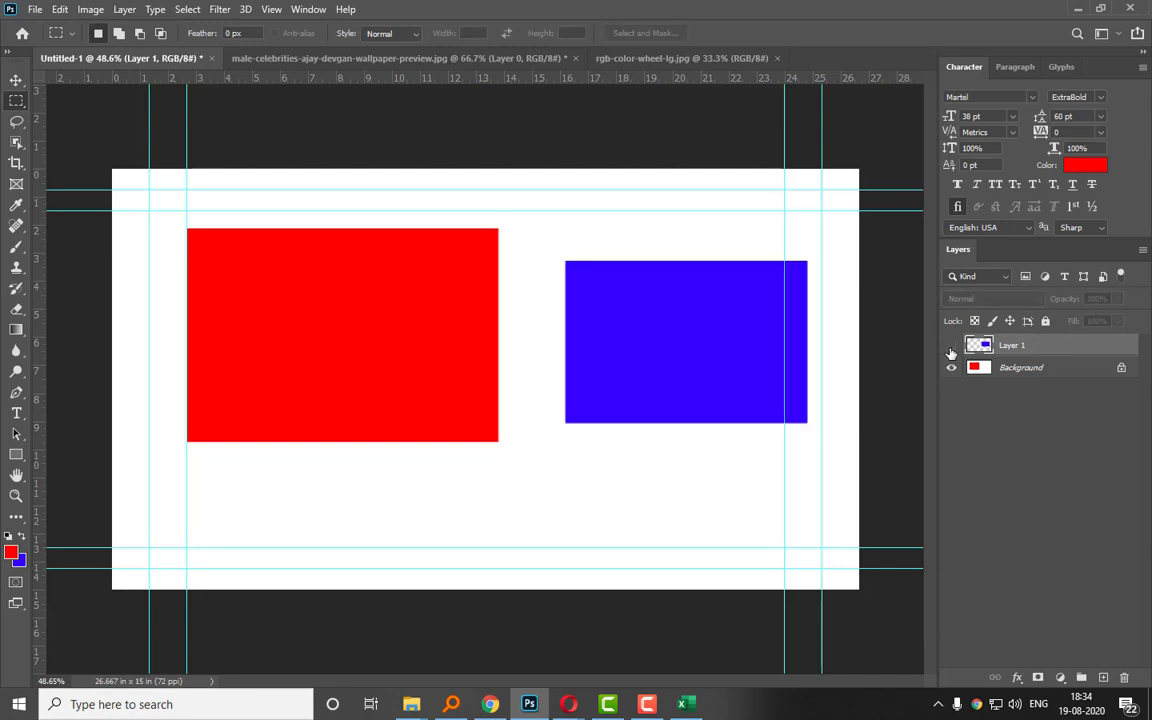
pyautogui.click(951, 348)
pyautogui.click(951, 348)
pyautogui.click(951, 348)
pyautogui.click(951, 348)
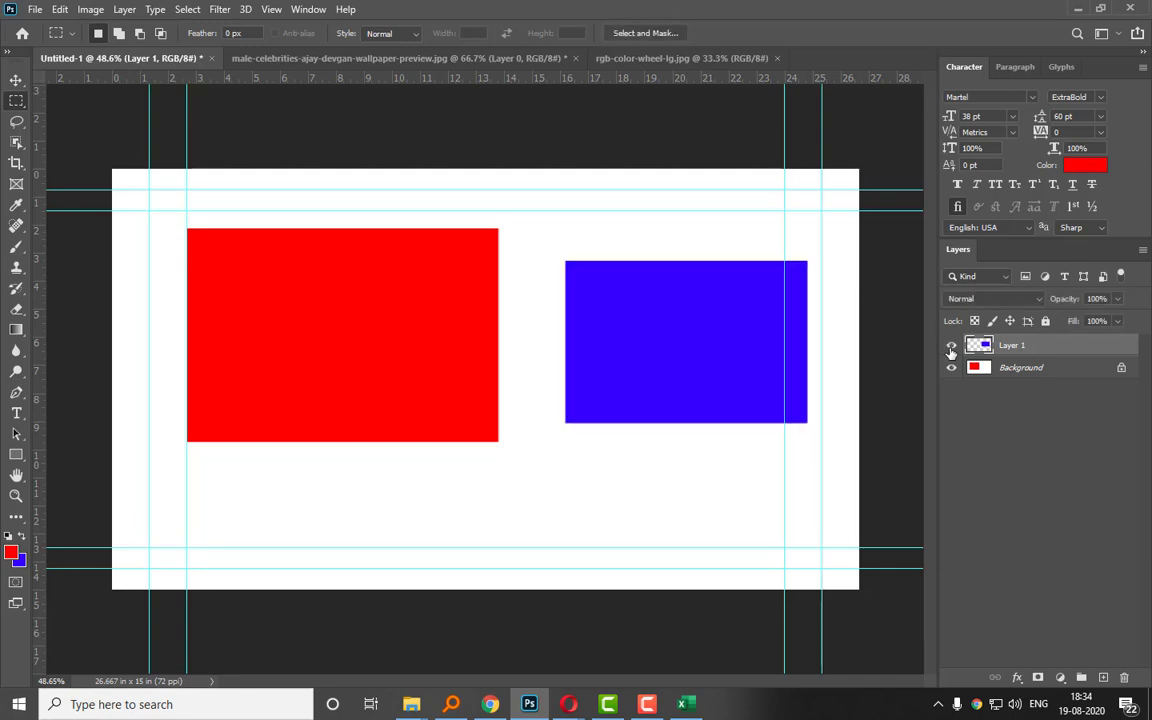
pyautogui.click(951, 348)
pyautogui.click(951, 348)
pyautogui.click(951, 348)
pyautogui.click(951, 348)
pyautogui.click(951, 348)
pyautogui.click(951, 348)
pyautogui.click(951, 348)
pyautogui.click(951, 348)
# Create a new layer above Layer 1 and marquee a square about 9 by 9 in overlapping the red and blue rectangles.
pyautogui.click(1104, 677)
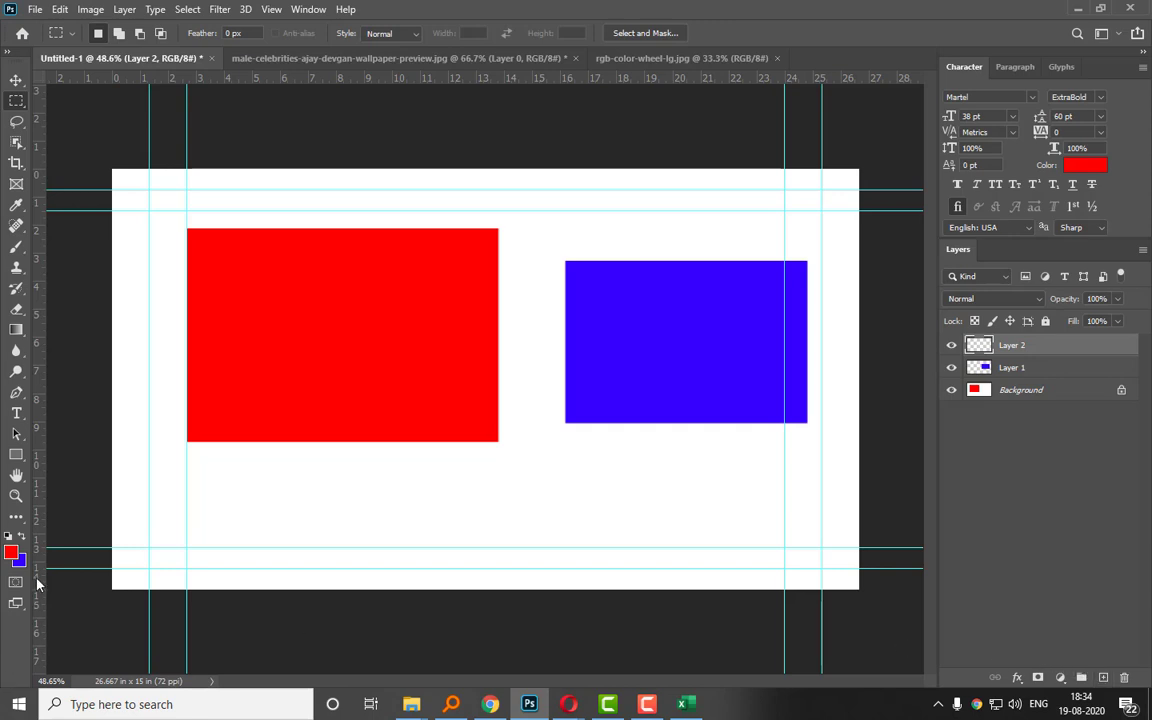
pyautogui.rightClick(16, 101)
pyautogui.click(57, 104)
pyautogui.moveTo(371, 242); pyautogui.dragTo(695, 496)
# Set the foreground colour to green, 00ff06, fill the square selection with it, and deselect.
pyautogui.click(11, 550)
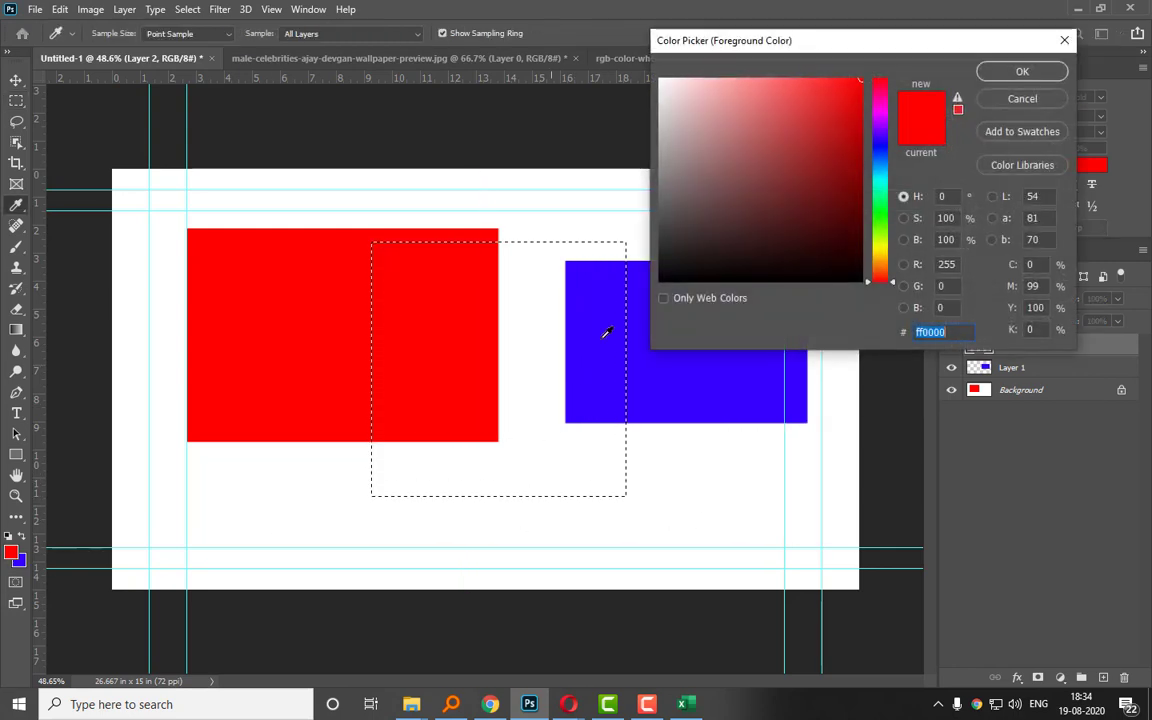
pyautogui.click(882, 213)
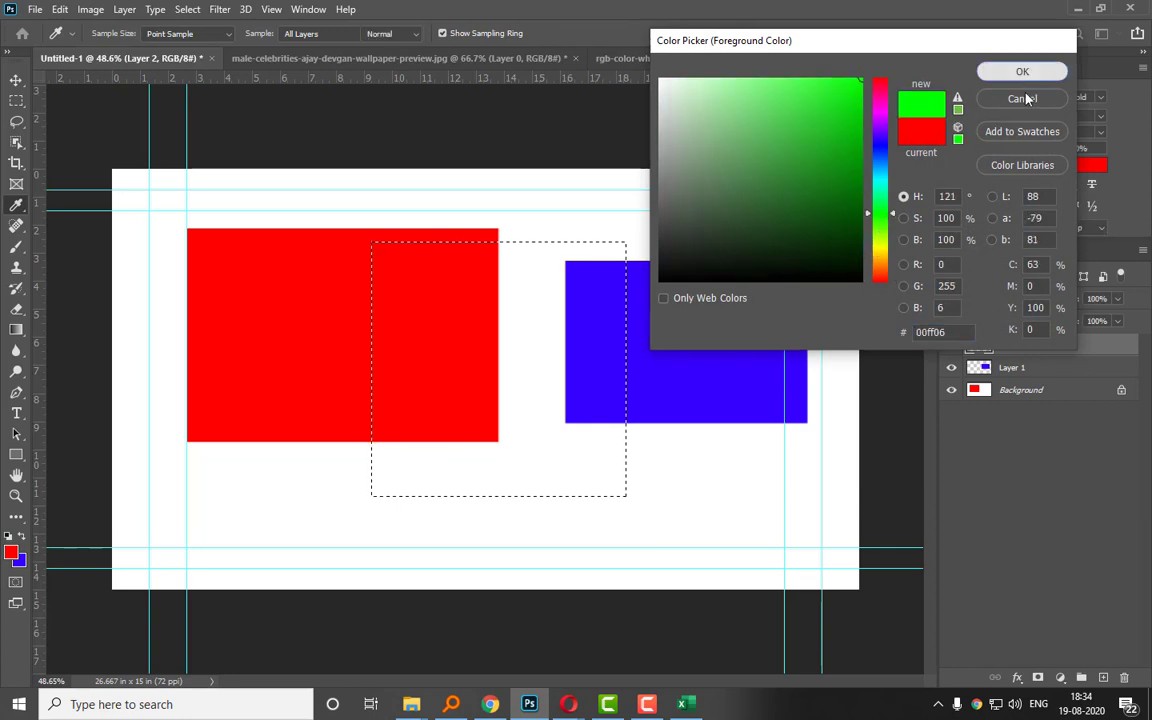
pyautogui.click(1022, 71)
pyautogui.hotkey('alt', 'BackSpace')
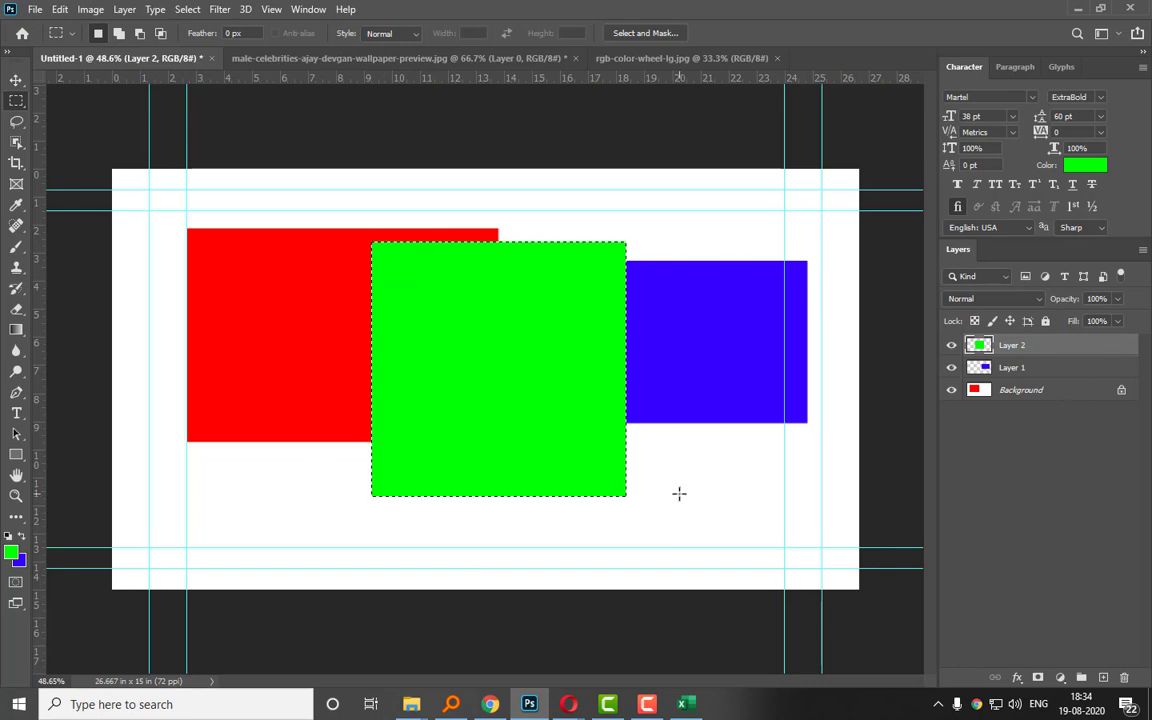
pyautogui.hotkey('ctrl', 'd')
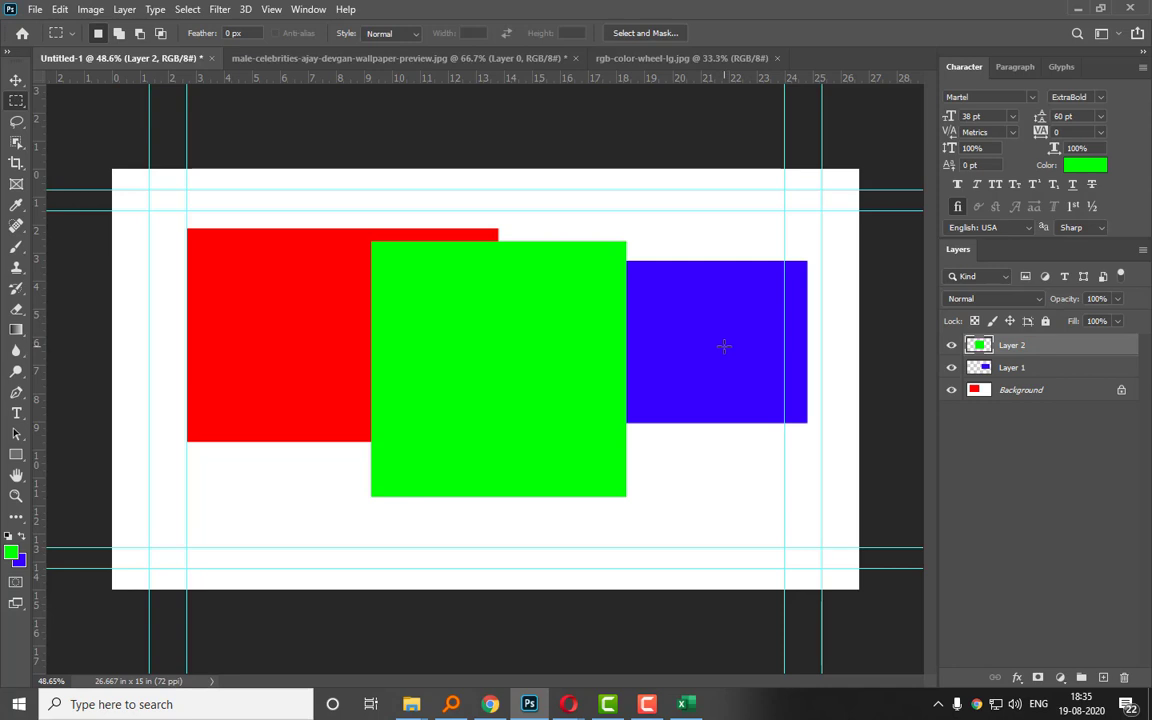
# Move the blue rectangle's layer above the green square's layer and select the Background layer.
pyautogui.moveTo(990, 369); pyautogui.dragTo(996, 342)
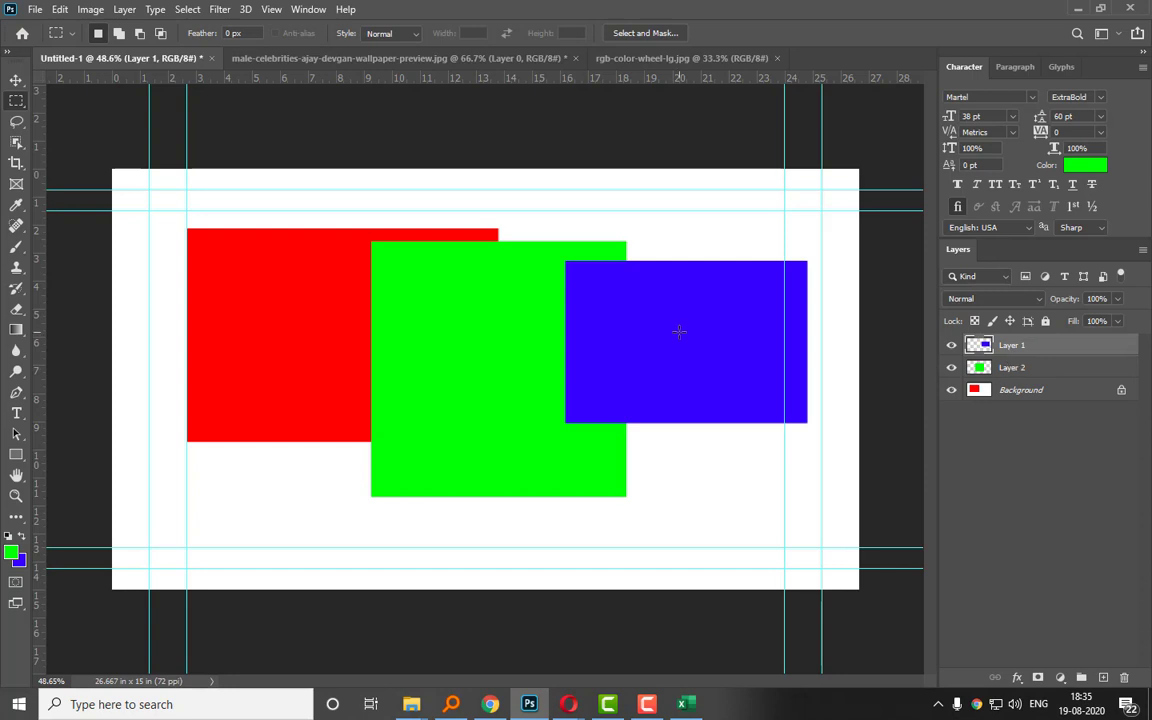
pyautogui.click(985, 390)
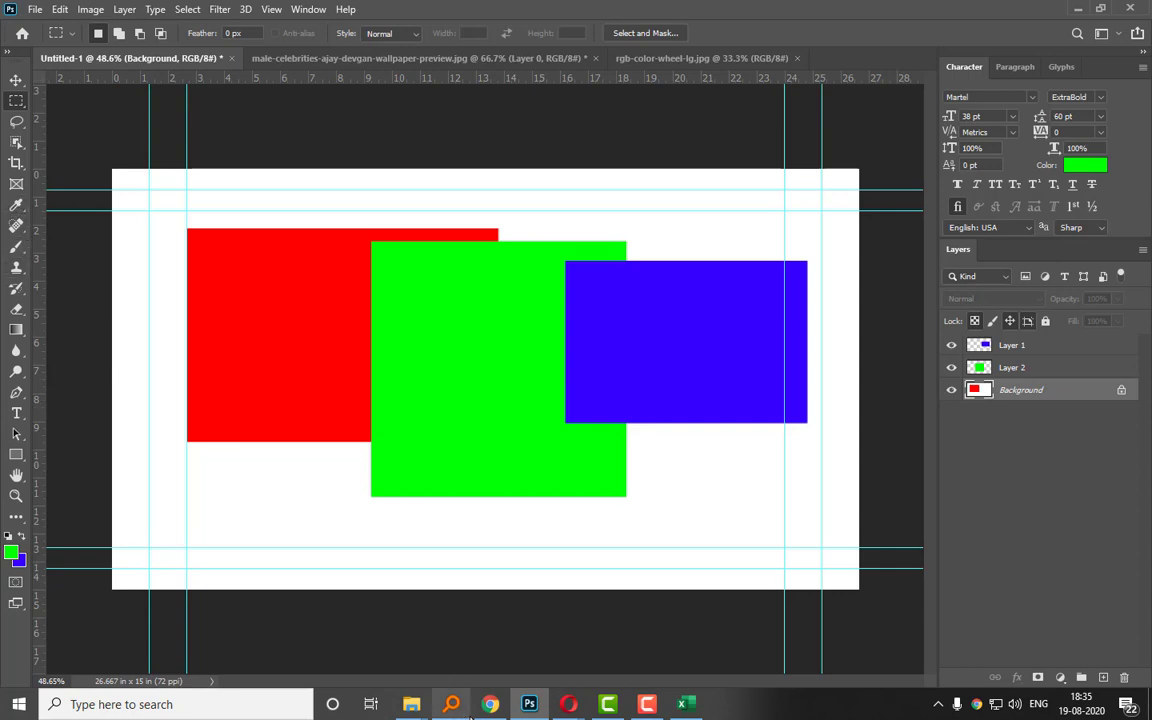
# Switch to the Google Meet window in Opera, admit the waiting participant, and return to Photoshop.
pyautogui.click(568, 704)
pyautogui.click(506, 640)
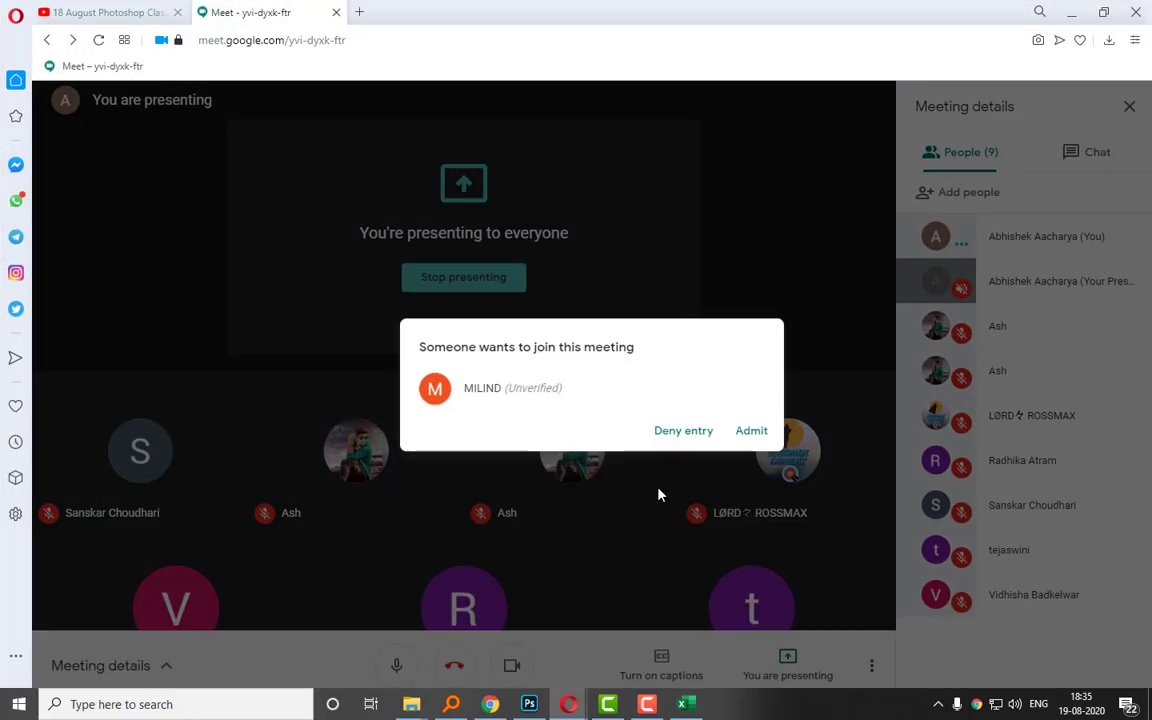
pyautogui.click(751, 430)
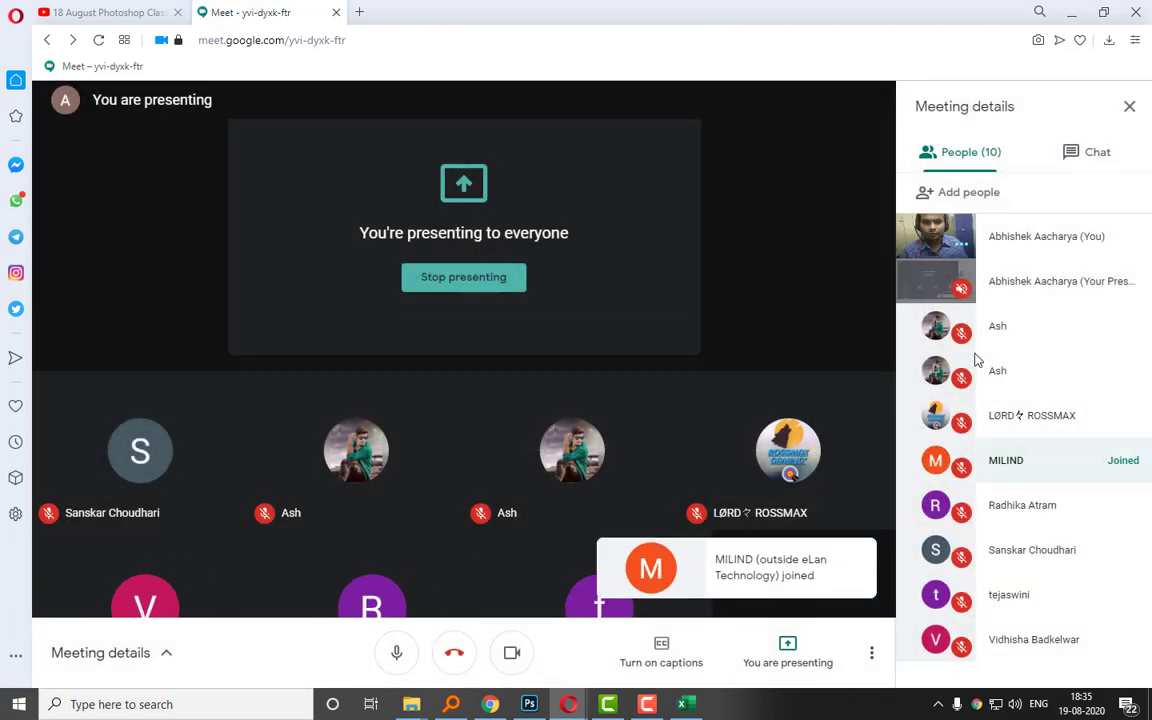
pyautogui.click(1074, 14)
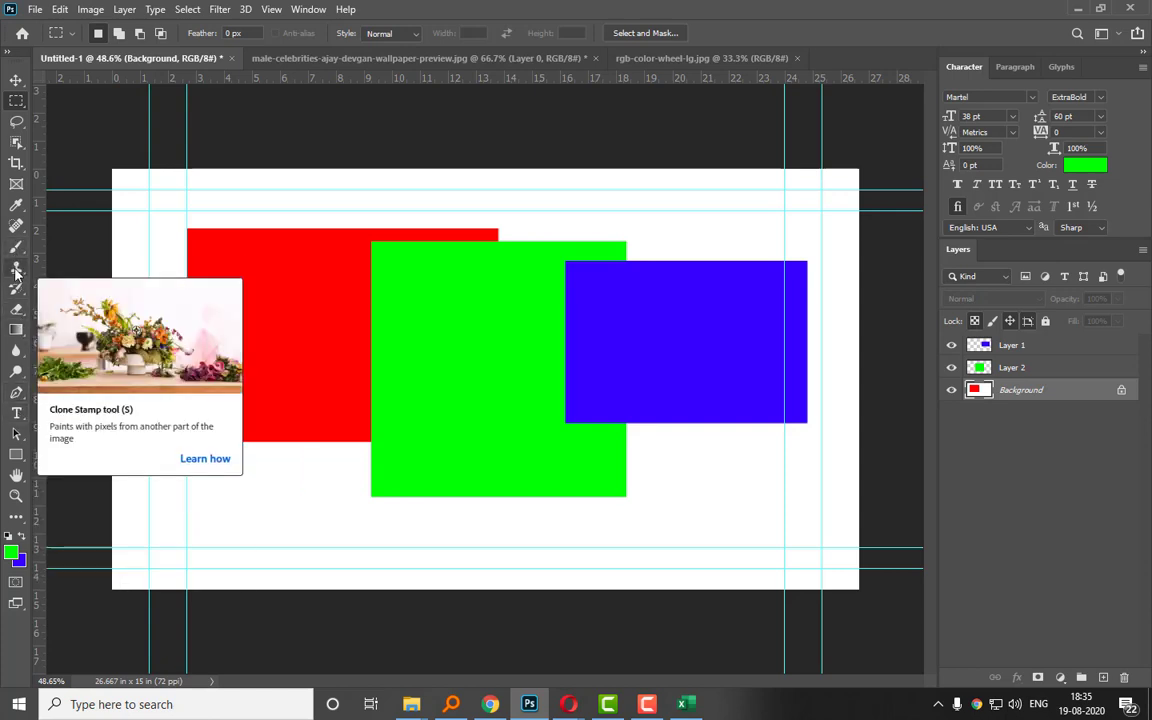
# Sample foreground colours with the Eyedropper tool from the white canvas, the red, green and blue shapes, and the dark pasteboard, ending on white.
pyautogui.click(16, 205)
pyautogui.click(137, 237)
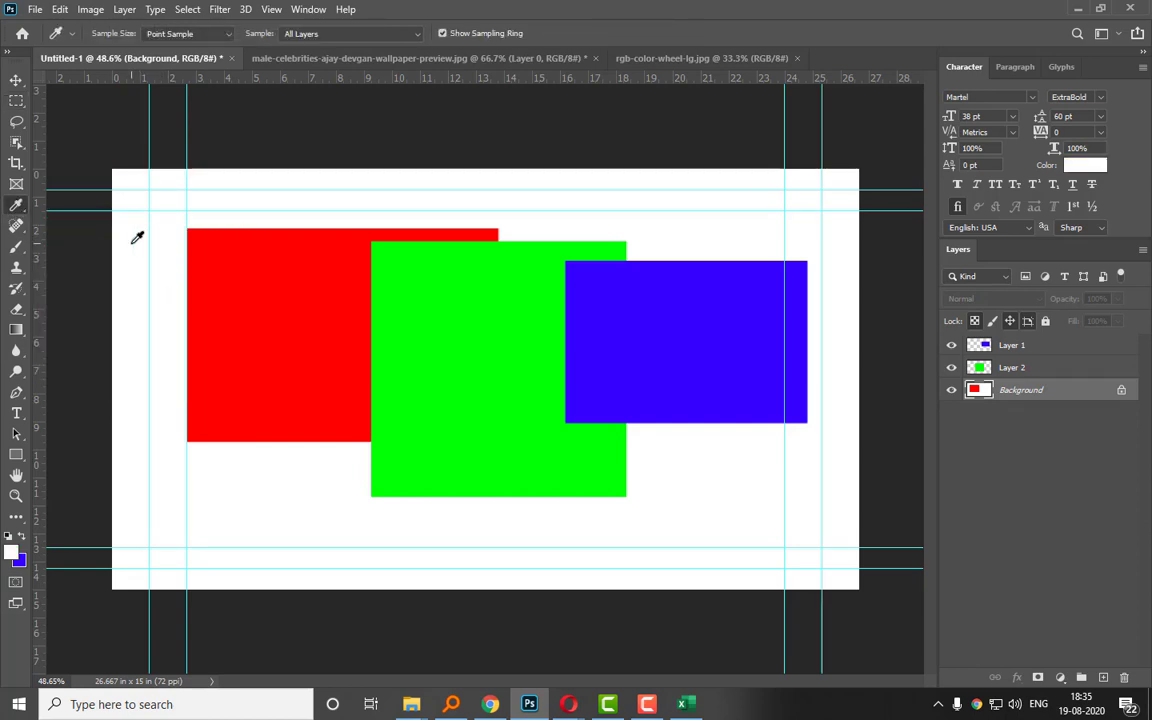
pyautogui.click(258, 266)
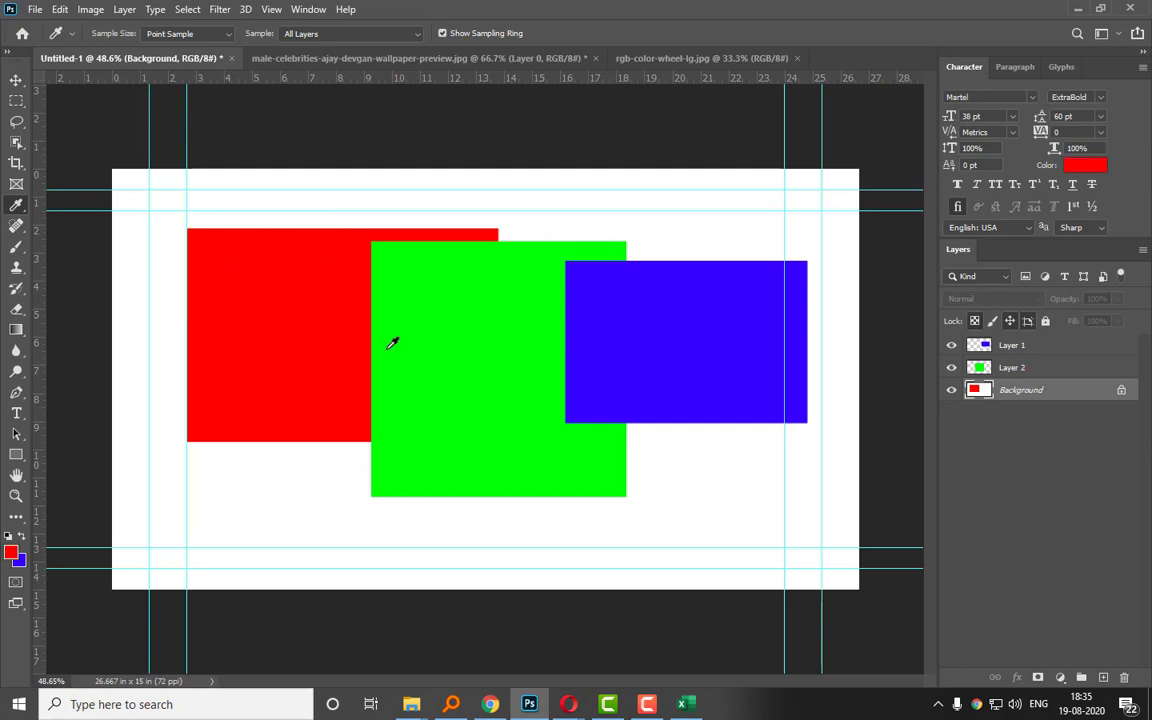
pyautogui.click(432, 330)
pyautogui.click(673, 318)
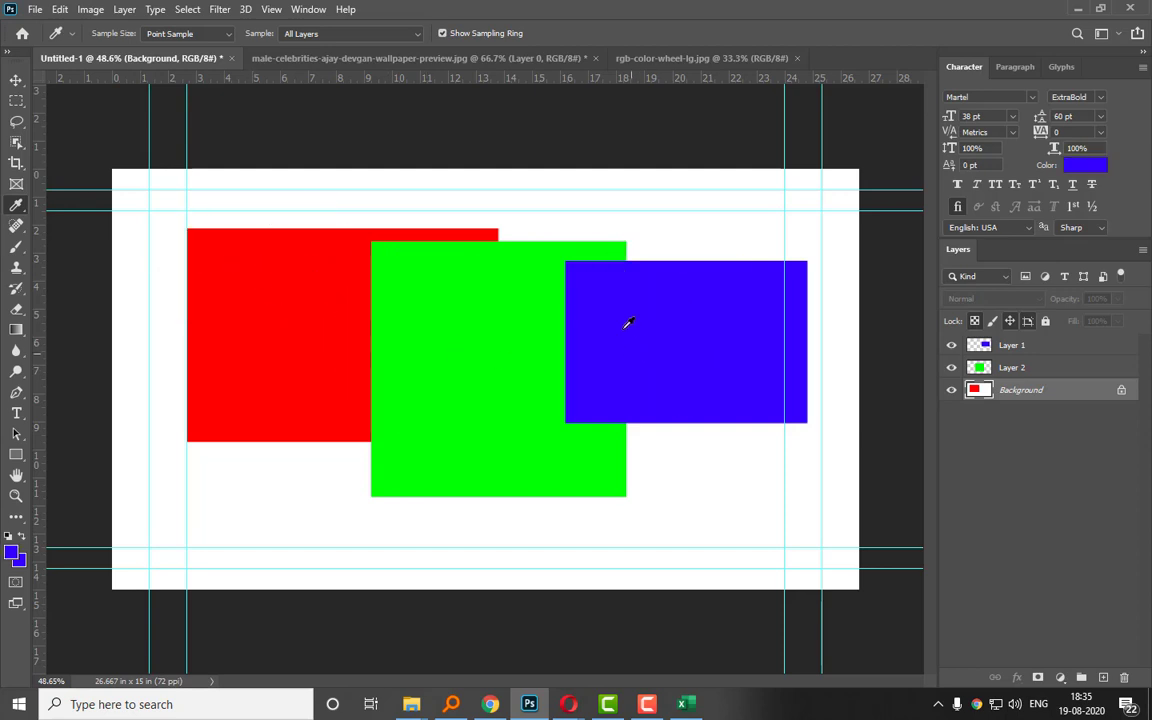
pyautogui.click(600, 136)
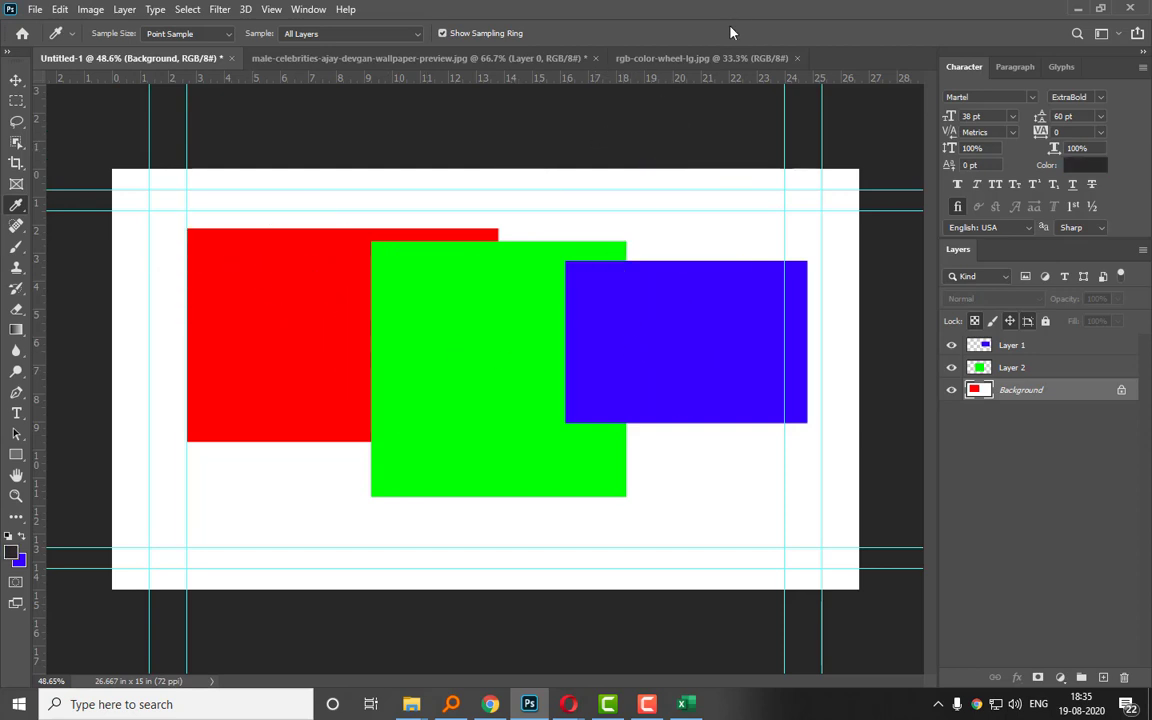
pyautogui.click(155, 611)
pyautogui.moveTo(509, 624); pyautogui.dragTo(253, 475)
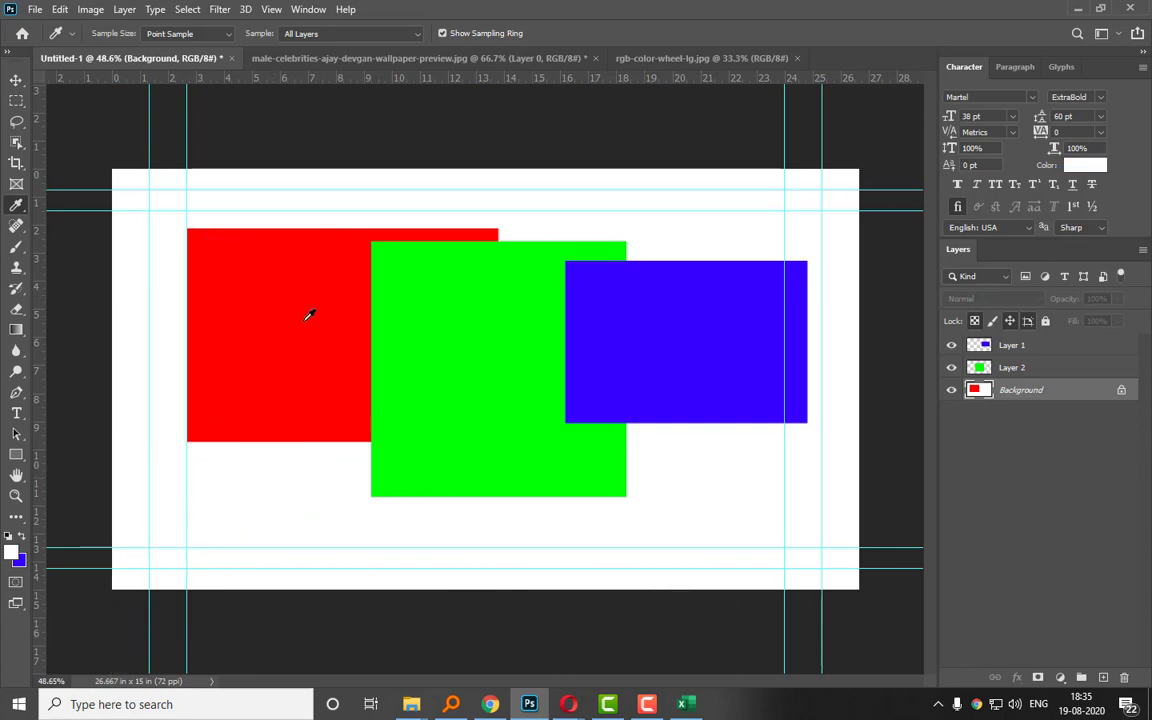
# Sample a beige tone from the portrait photo document and fill the Background layer of Untitled-1 with it.
pyautogui.click(285, 58)
pyautogui.moveTo(536, 230); pyautogui.dragTo(535, 227)
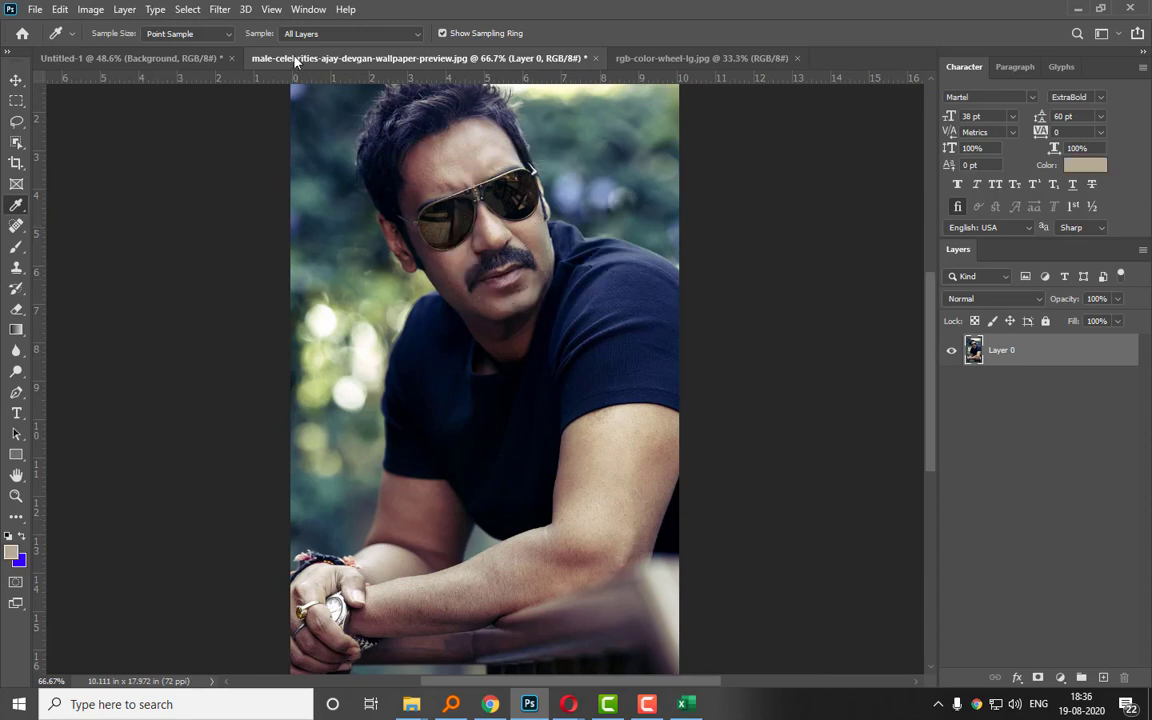
pyautogui.click(155, 57)
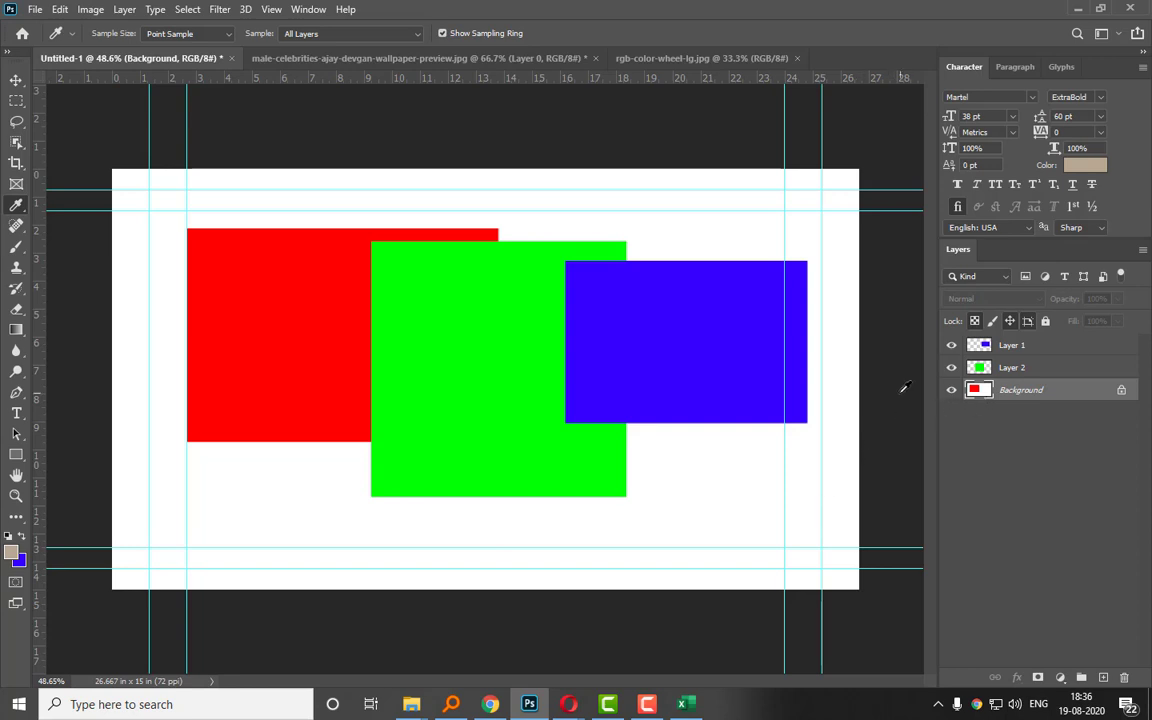
pyautogui.hotkey('alt', 'BackSpace')
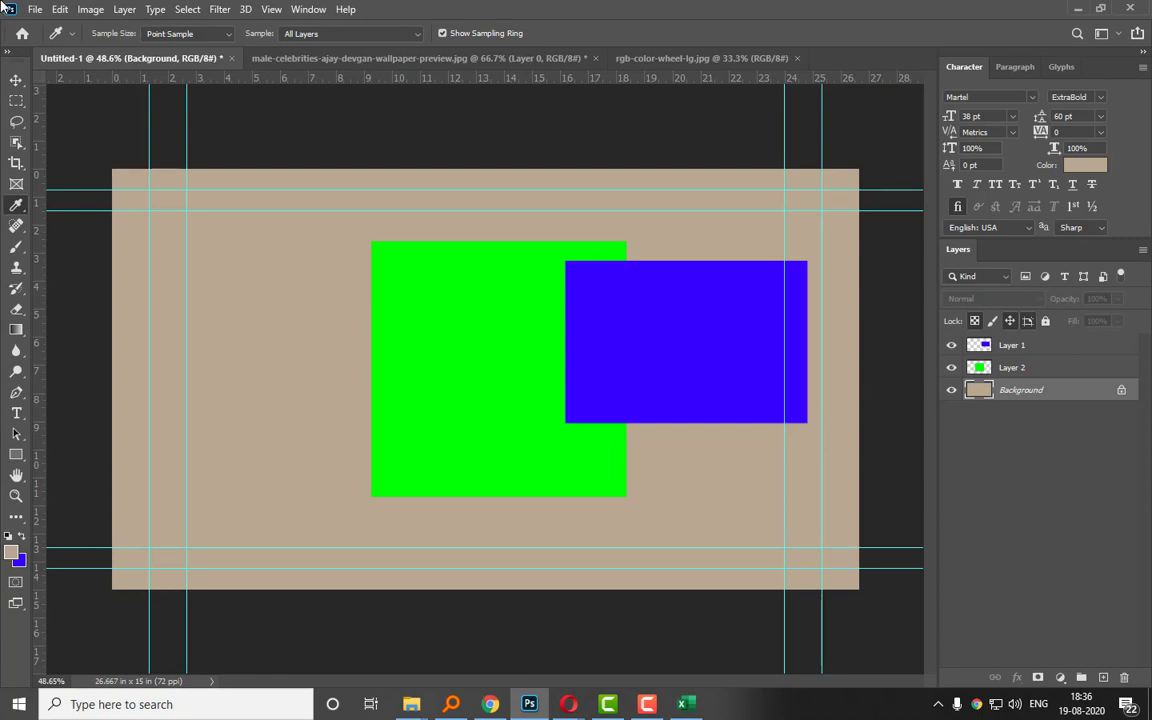
# Create an empty layer directly above the Background layer.
pyautogui.click(15, 78)
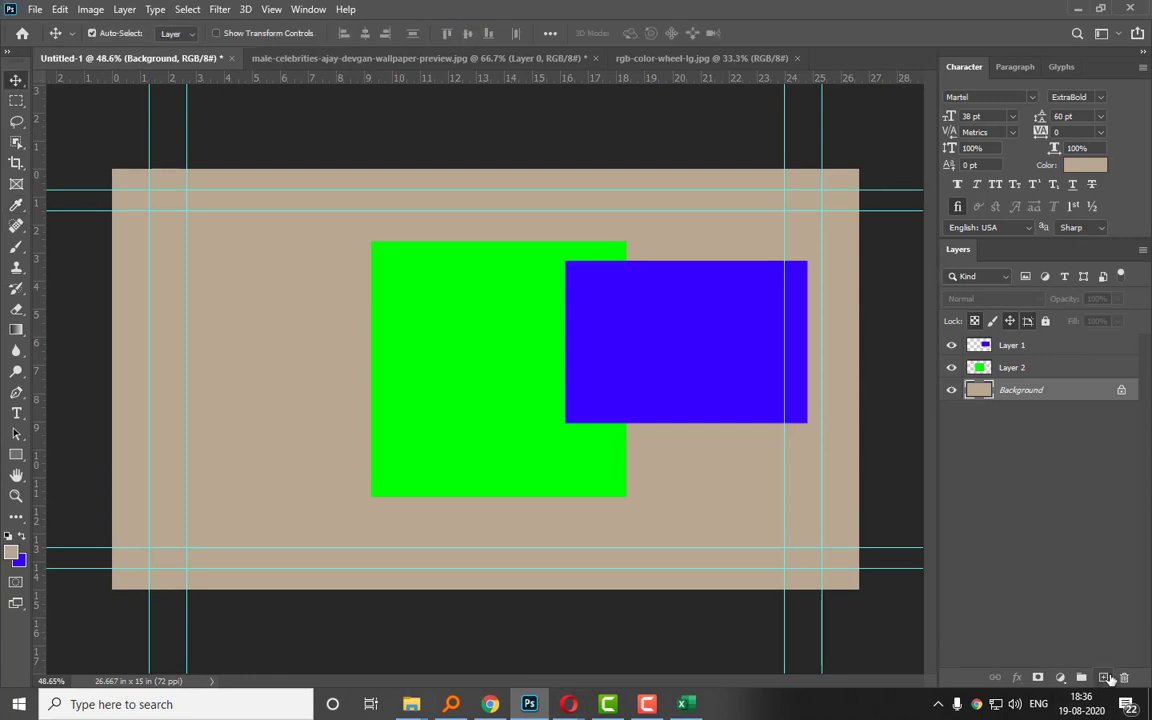
pyautogui.click(1105, 678)
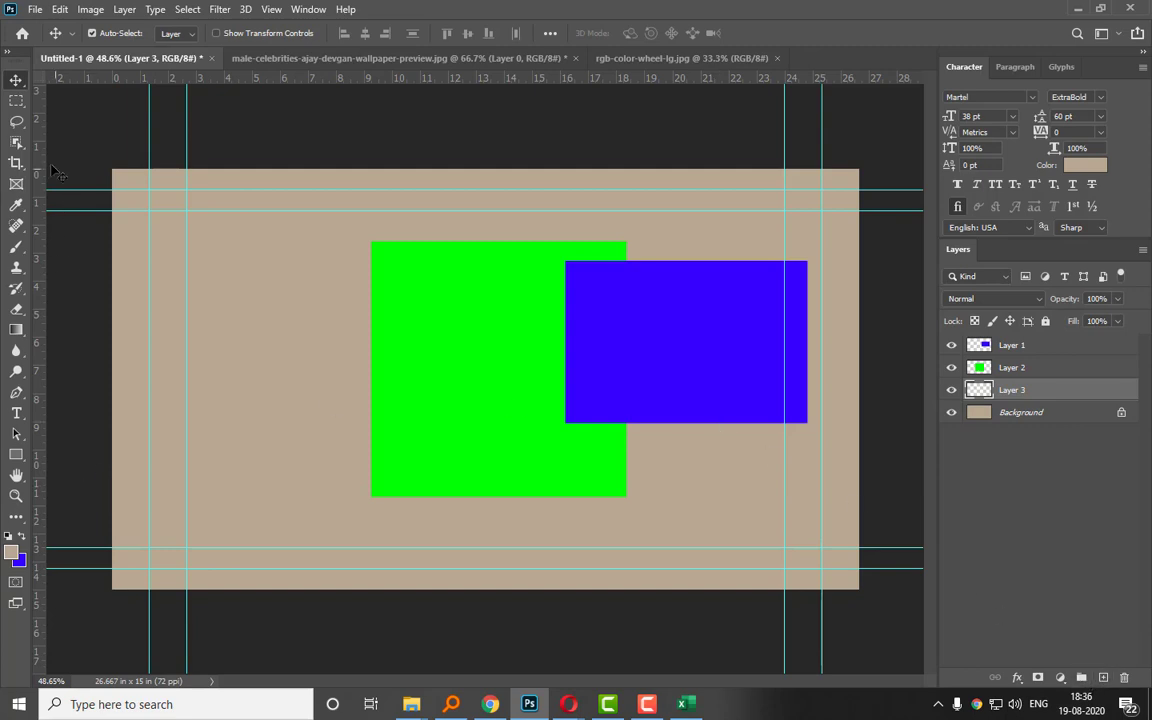
# Make a circular selection about 9 inches wide with the Elliptical Marquee tool, overlapping the green square's left edge.
pyautogui.click(16, 100)
pyautogui.rightClick(16, 100)
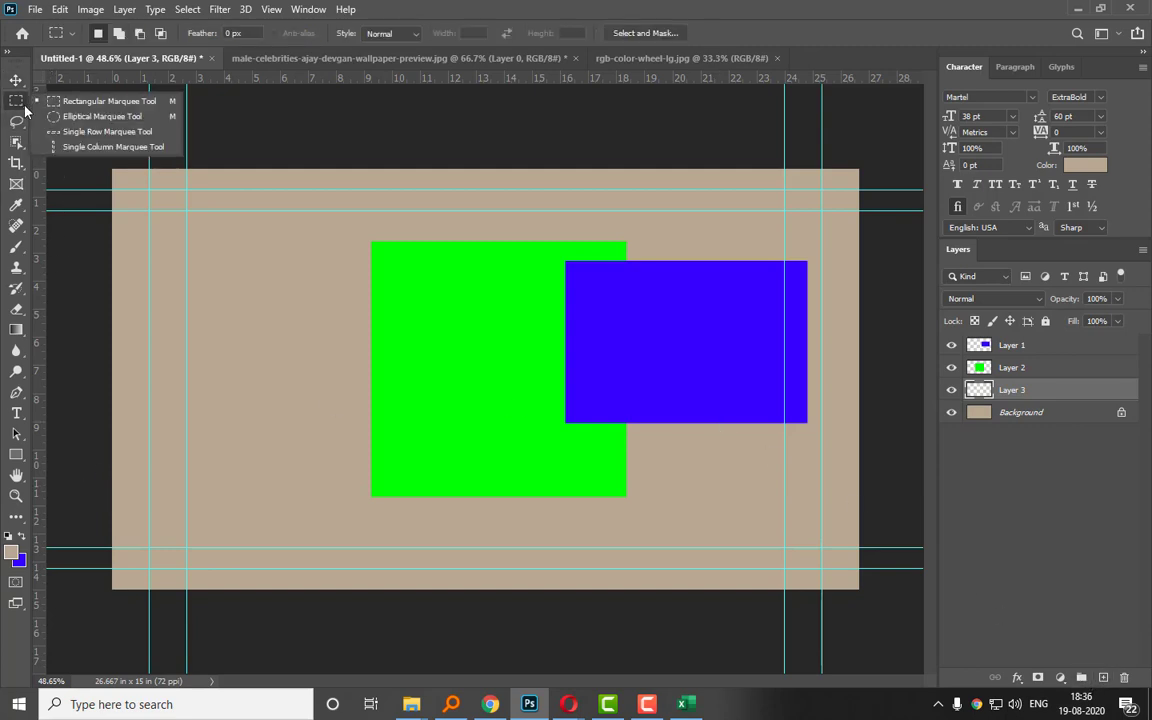
pyautogui.click(100, 116)
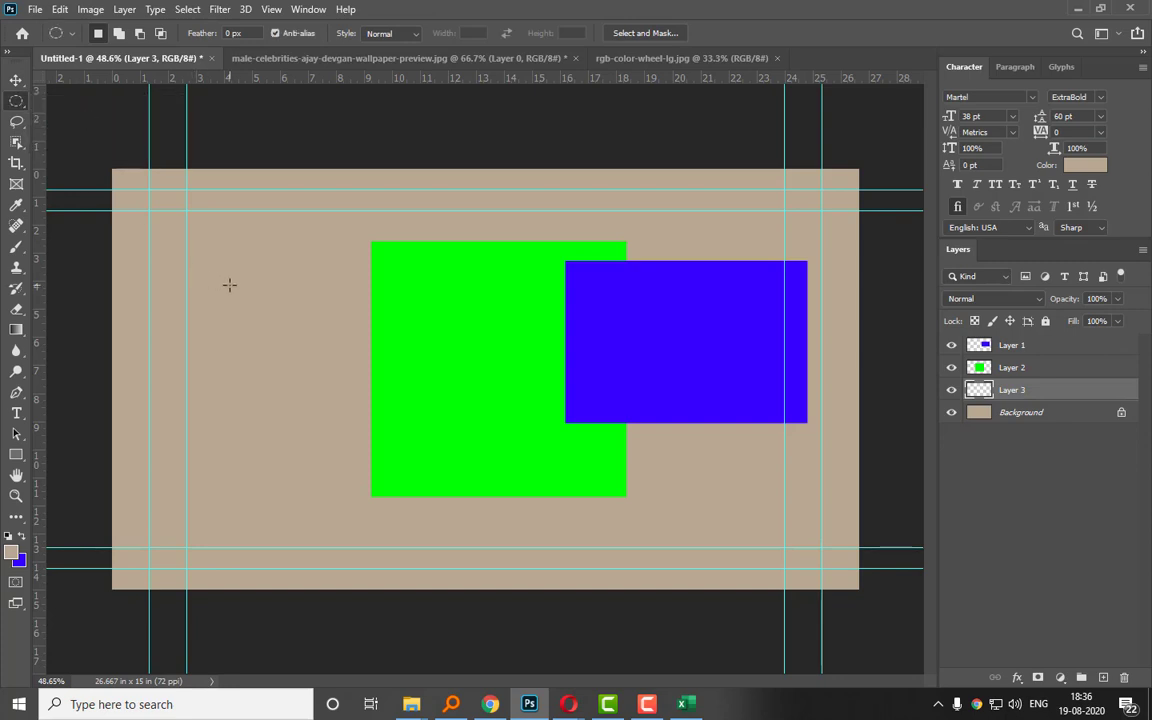
pyautogui.moveTo(195, 231); pyautogui.dragTo(458, 501)
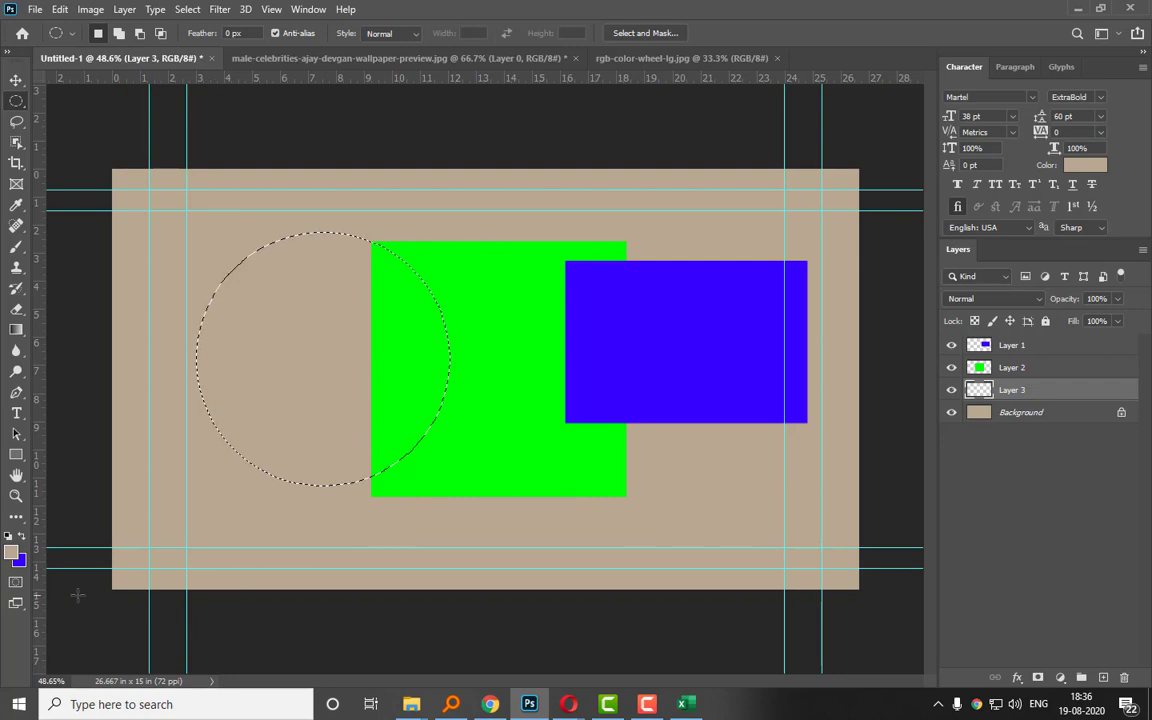
# Set the foreground colour to orange-brown #a55b00, fill the circular selection on Layer 3 with it, and deselect.
pyautogui.click(19, 553)
pyautogui.moveTo(841, 175); pyautogui.dragTo(876, 151)
pyautogui.click(1015, 72)
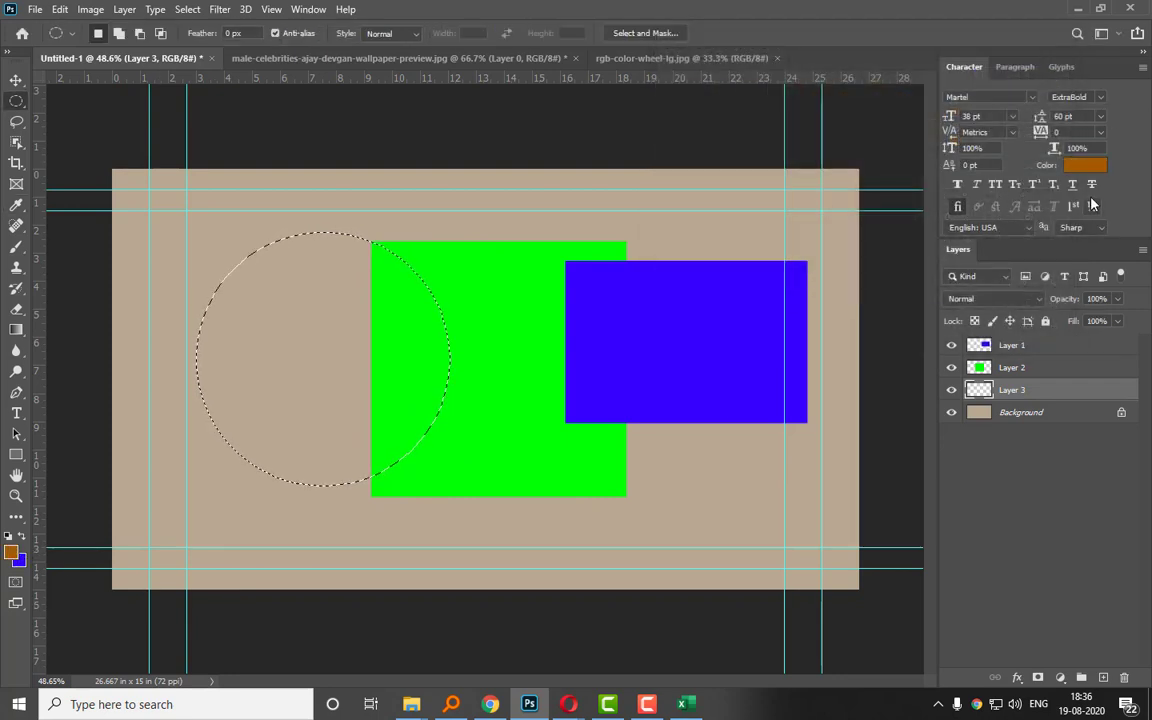
pyautogui.hotkey('alt', 'BackSpace')
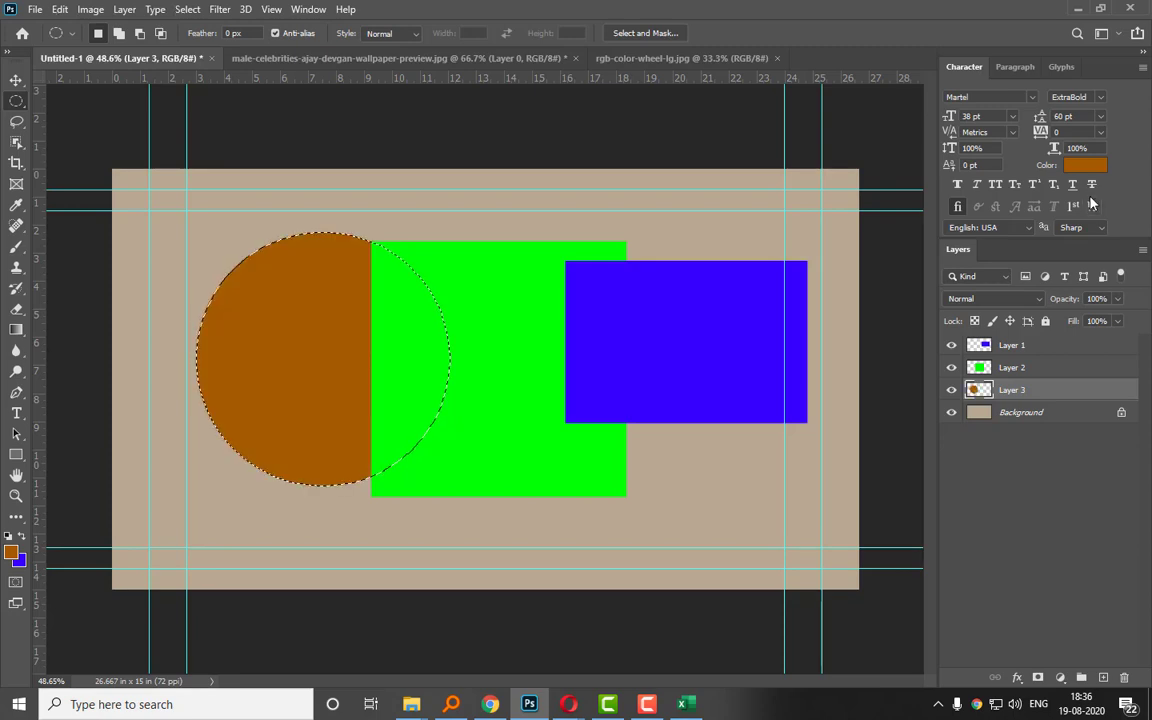
pyautogui.click(761, 202)
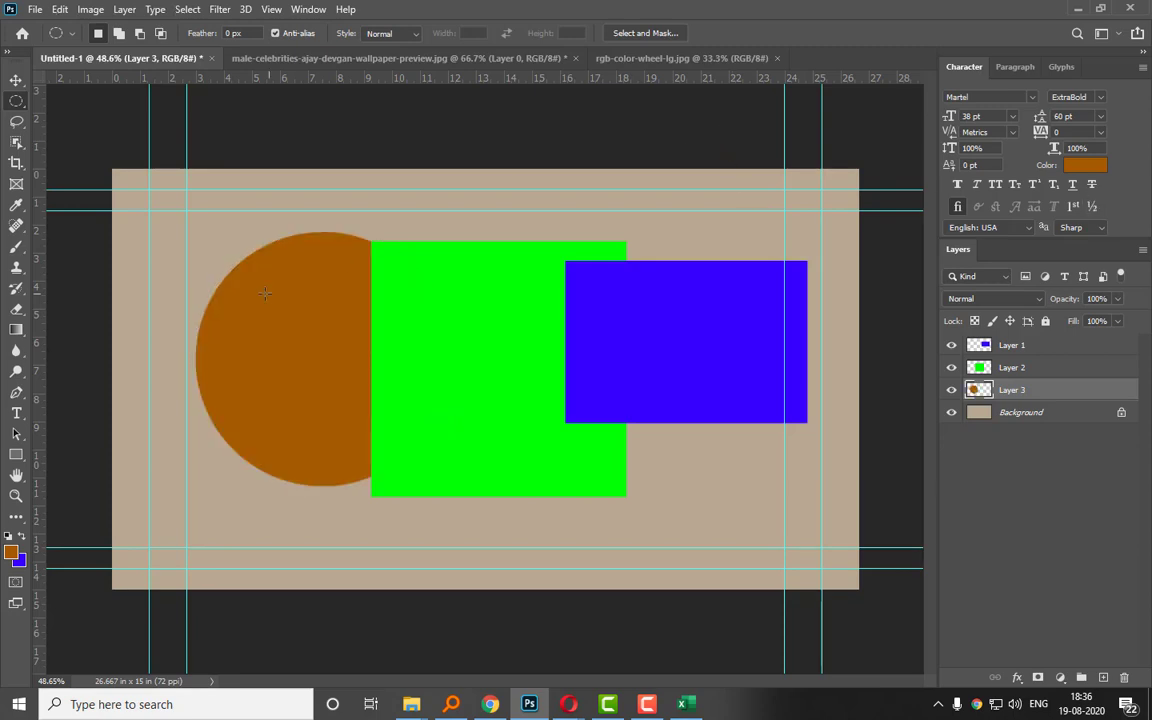
# Bring the brown circle's layer to the top of the stack and move the circle around, ending over the green square's left edge.
pyautogui.click(16, 80)
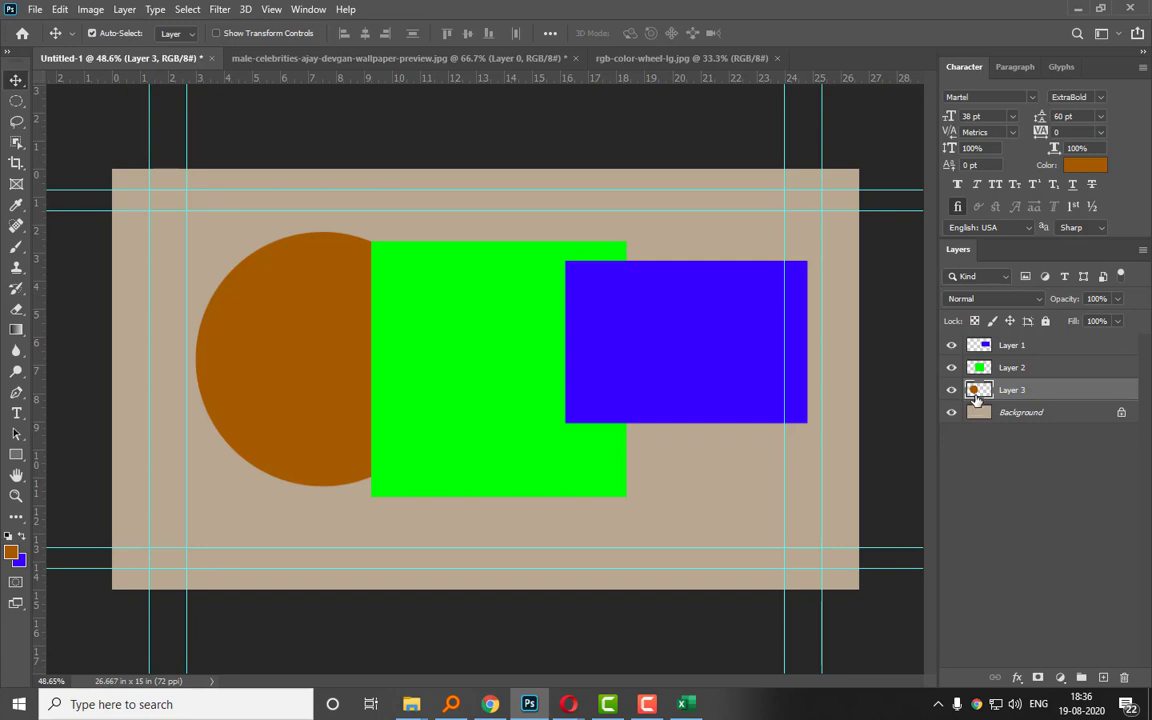
pyautogui.moveTo(977, 398); pyautogui.dragTo(980, 342)
pyautogui.moveTo(403, 383); pyautogui.dragTo(487, 362)
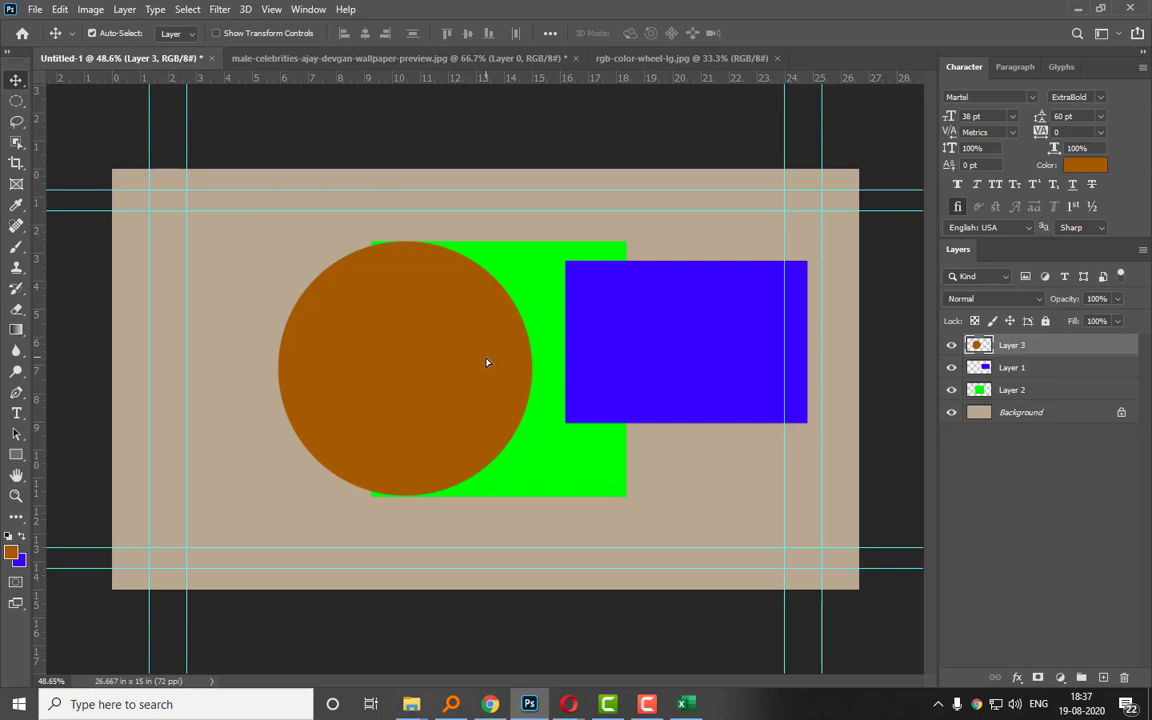
pyautogui.moveTo(487, 362); pyautogui.dragTo(314, 288)
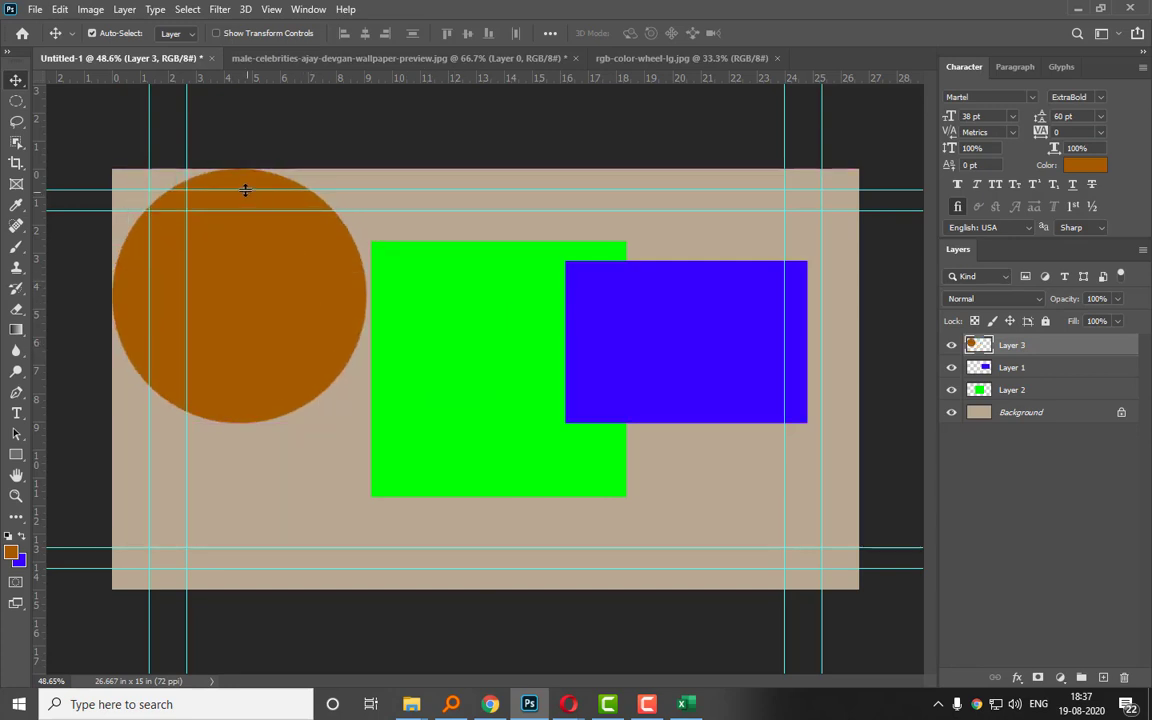
pyautogui.moveTo(244, 291); pyautogui.dragTo(283, 366)
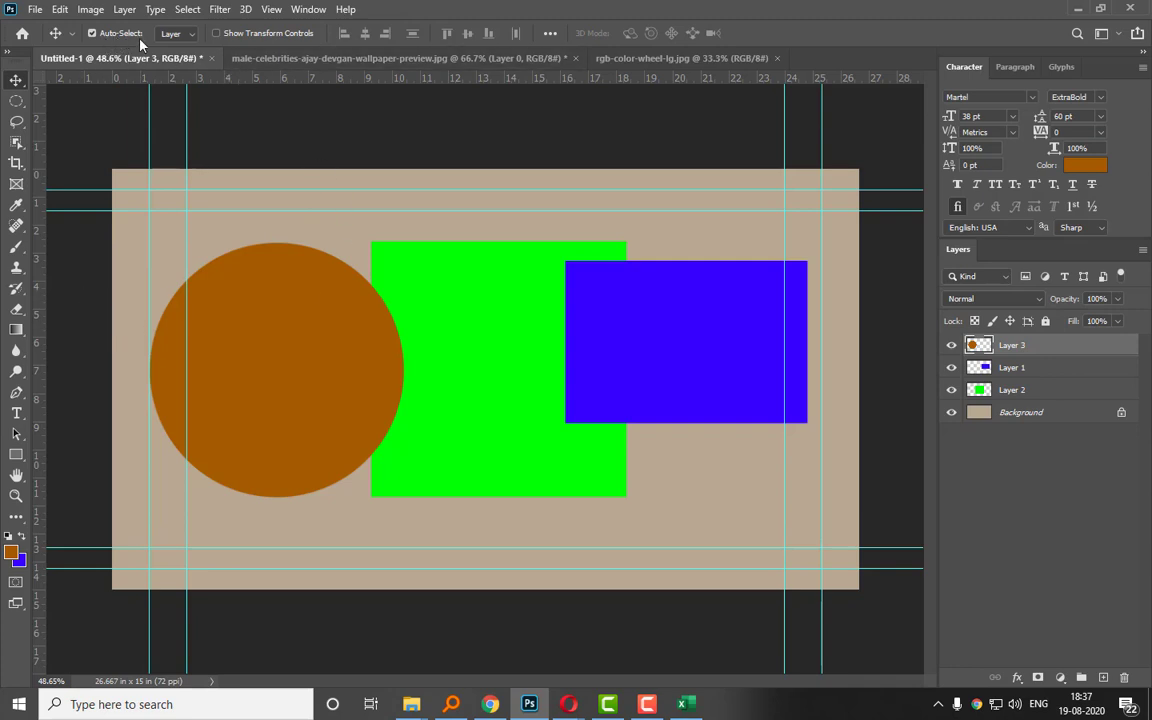
# Shift the circle, blue rectangle and green square upward on the canvas, and raise the green square's layer above the blue rectangle's.
pyautogui.moveTo(322, 390); pyautogui.dragTo(388, 336)
pyautogui.click(720, 368)
pyautogui.moveTo(724, 370); pyautogui.dragTo(748, 350)
pyautogui.moveTo(498, 386)
pyautogui.mouseDown()
pyautogui.moveTo(470, 436)
pyautogui.moveTo(510, 435)
pyautogui.moveTo(498, 367)
pyautogui.mouseUp()
pyautogui.moveTo(1025, 389); pyautogui.dragTo(1028, 342)
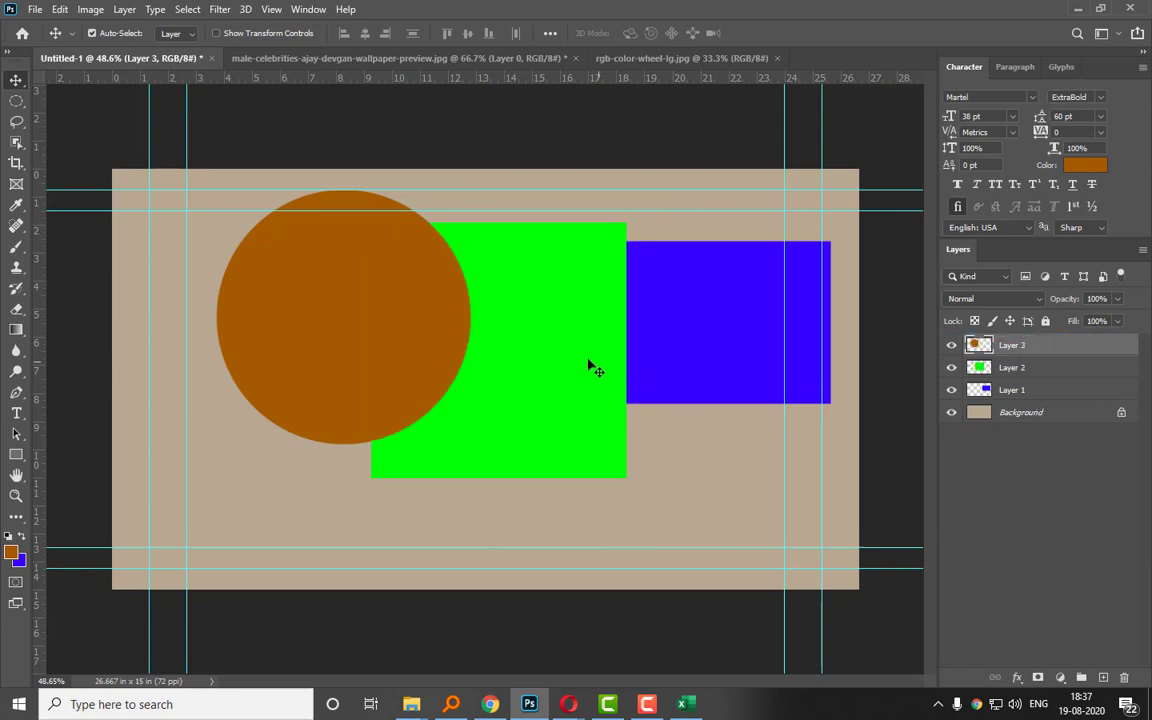
# Reposition the green square to overlap the blue rectangle's left edge, and move the brown circle to the canvas's left side.
pyautogui.moveTo(554, 337); pyautogui.dragTo(462, 318)
pyautogui.moveTo(424, 369); pyautogui.dragTo(503, 417)
pyautogui.moveTo(411, 334); pyautogui.dragTo(296, 418)
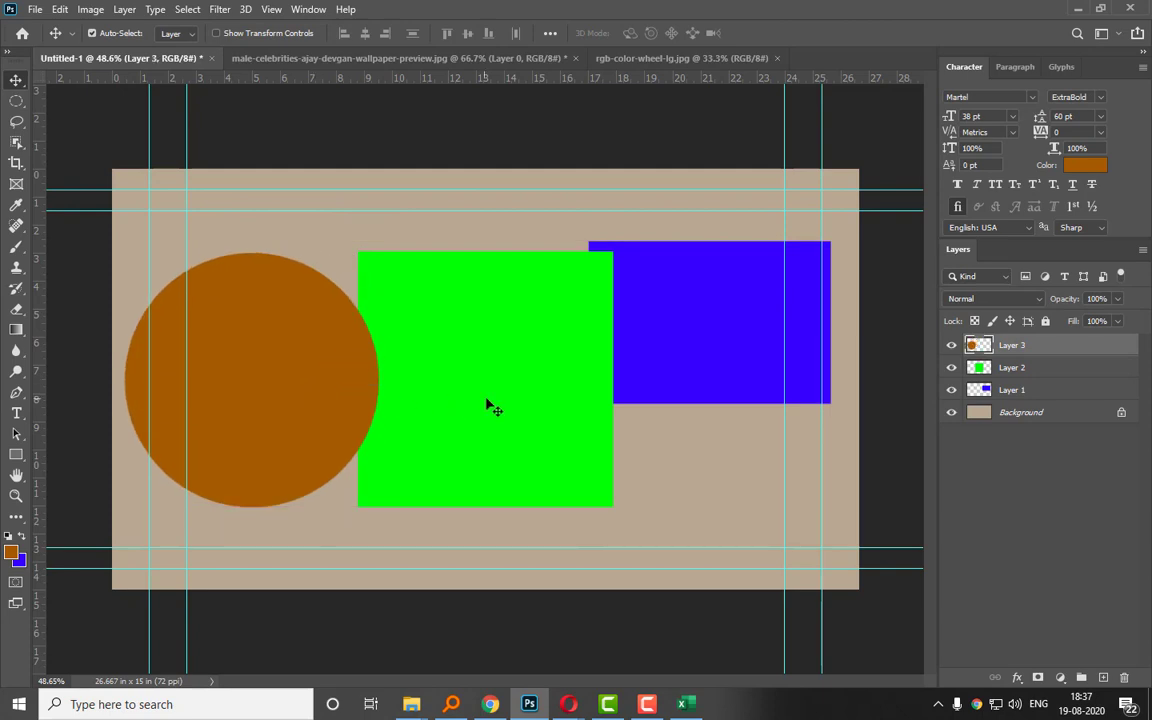
# Draw an elliptical selection about 13.8 by 4.1 inches across the green and blue shapes, and set the foreground to bright blue, about #3867ff.
pyautogui.moveTo(20, 96); pyautogui.dragTo(63, 121)
pyautogui.moveTo(340, 255); pyautogui.dragTo(727, 369)
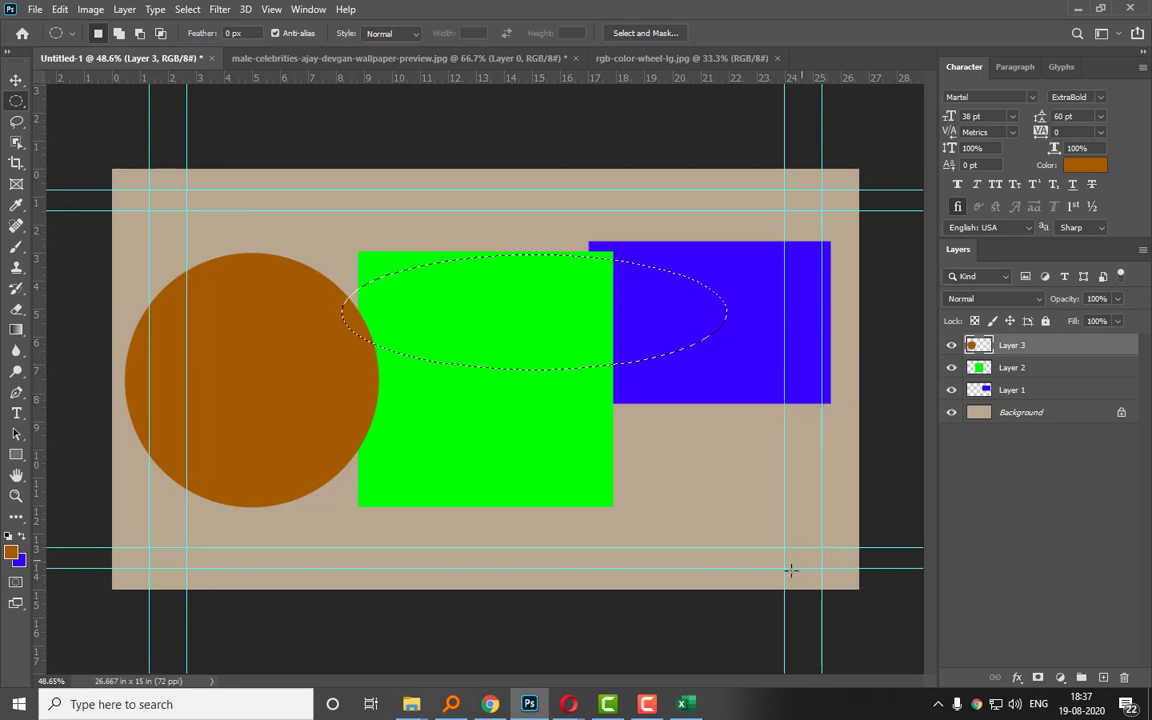
pyautogui.click(12, 550)
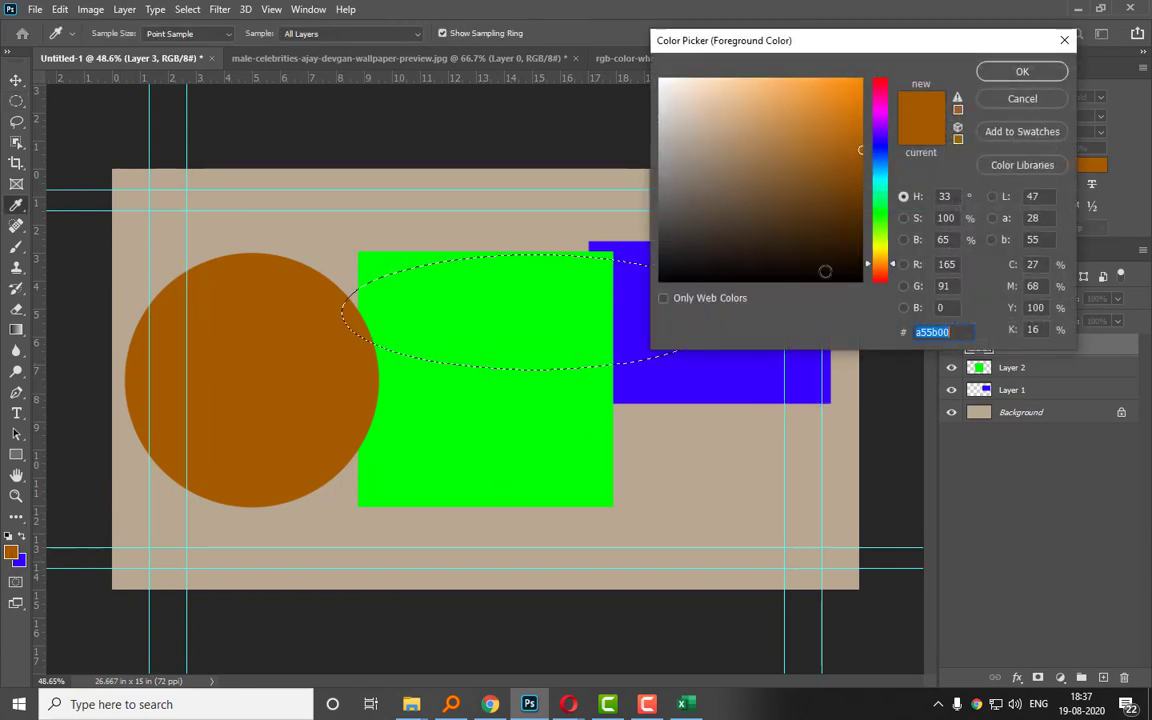
pyautogui.click(882, 155)
pyautogui.moveTo(824, 115); pyautogui.dragTo(796, 72)
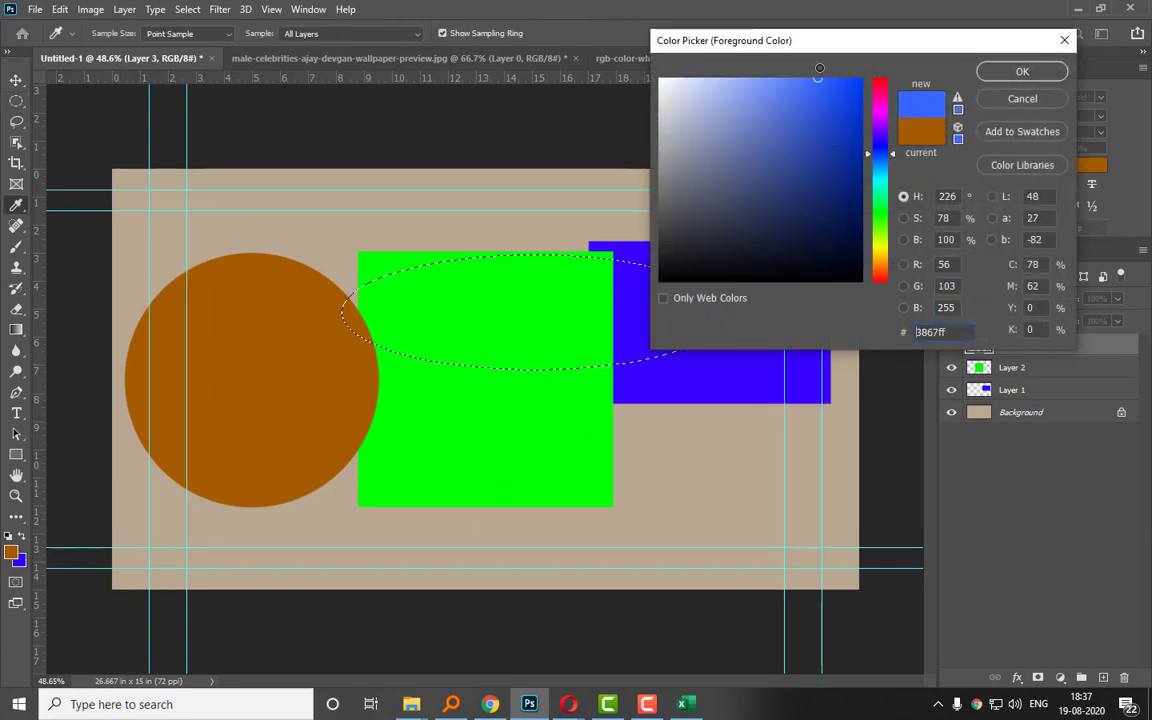
pyautogui.click(1022, 71)
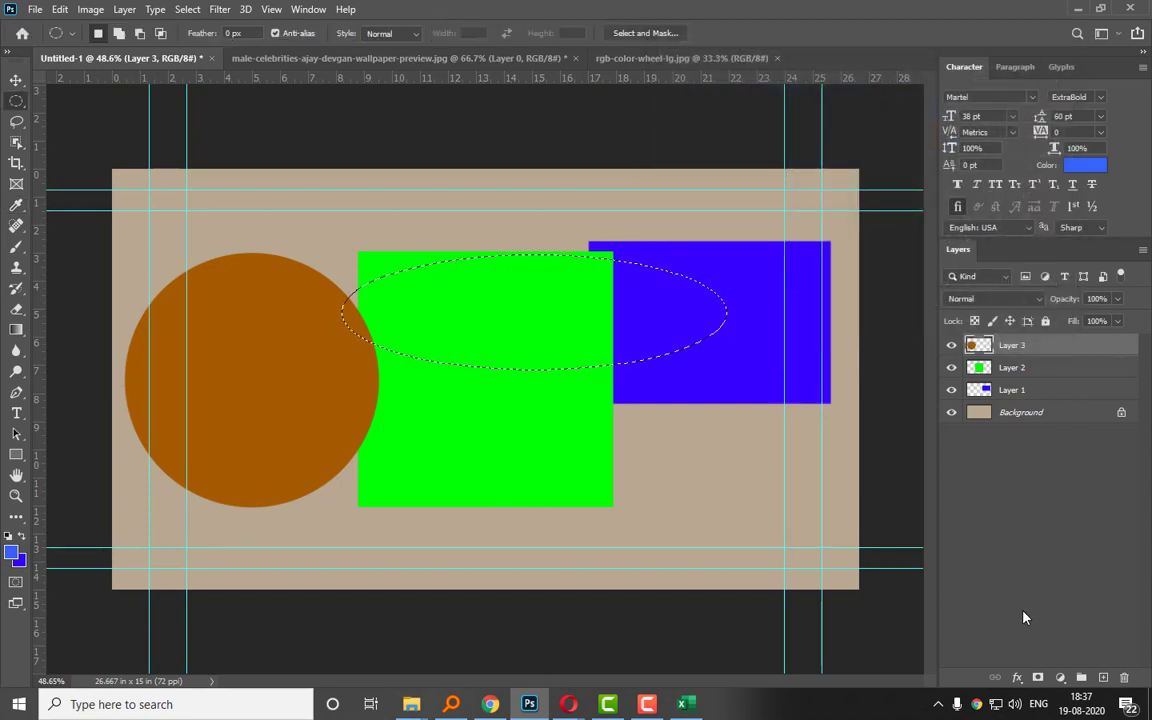
# Create a new top layer, fill the elliptical selection with the foreground blue, and deselect.
pyautogui.click(1103, 677)
pyautogui.hotkey('alt', 'BackSpace')
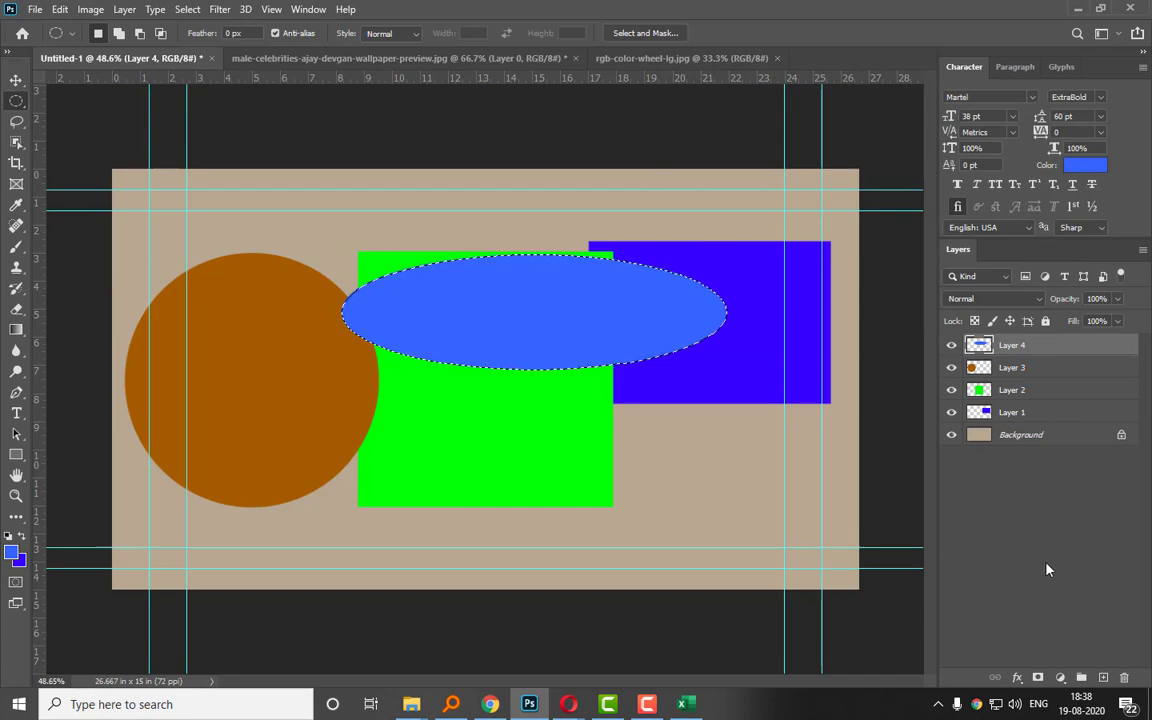
pyautogui.hotkey('ctrl', 'd')
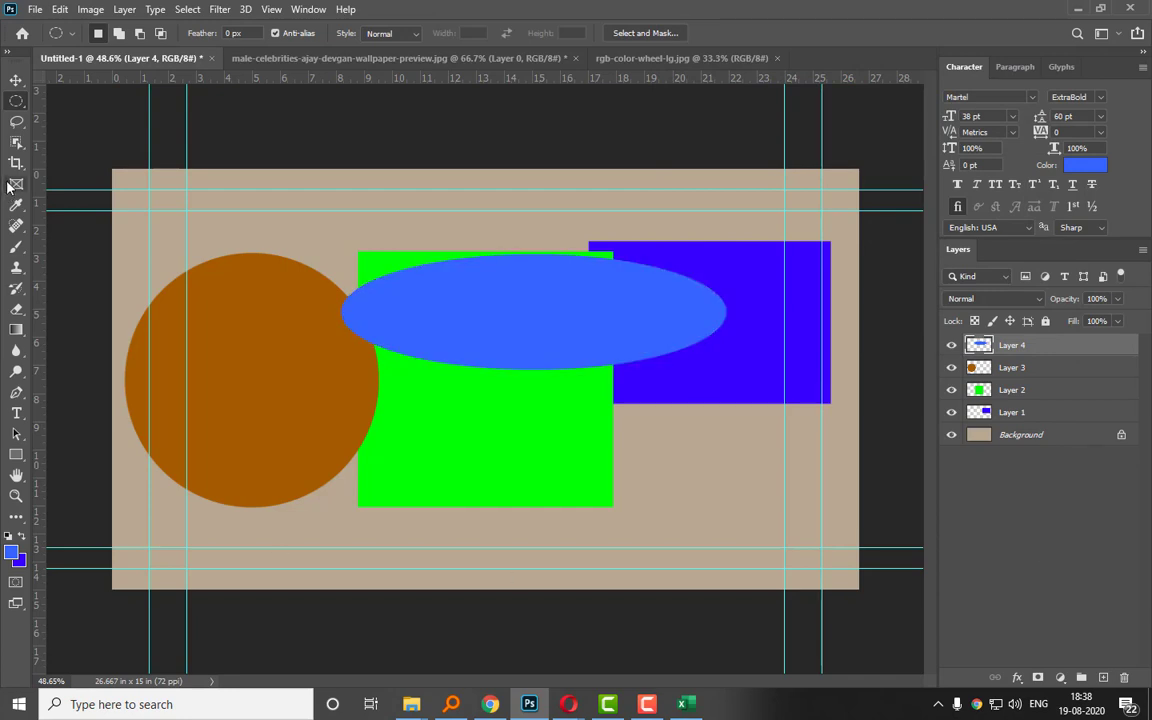
# Alternate between the Move tool and the Elliptical Marquee tool.
pyautogui.click(22, 78)
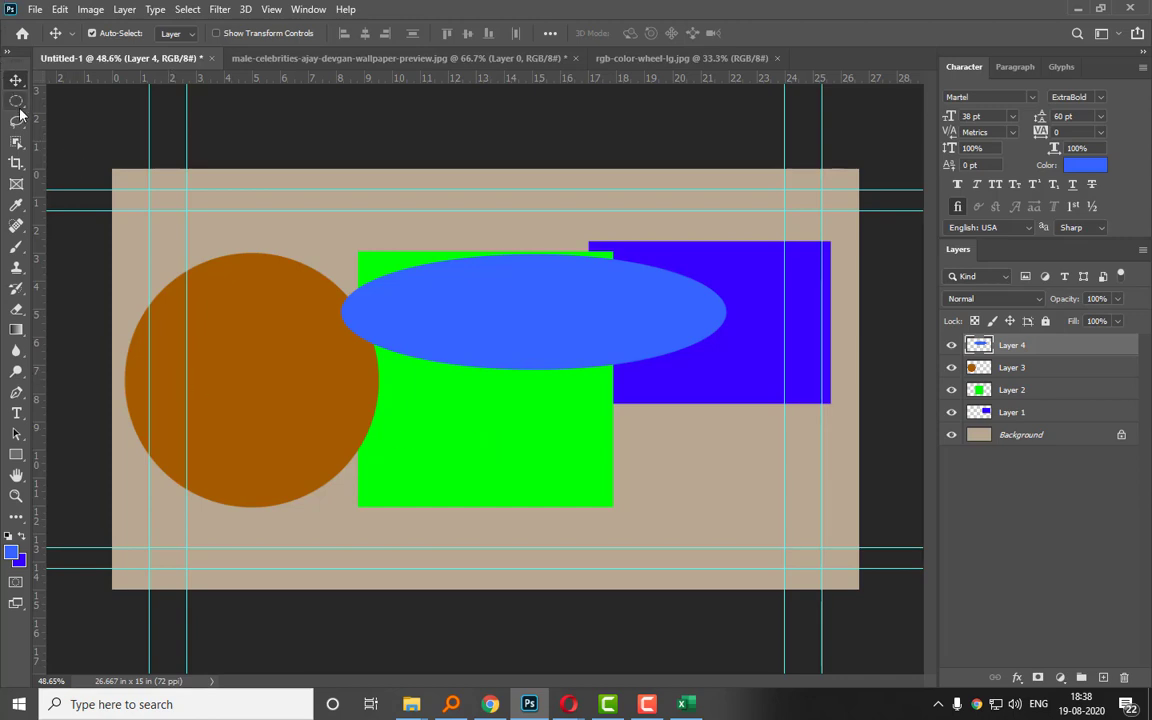
pyautogui.press('m')
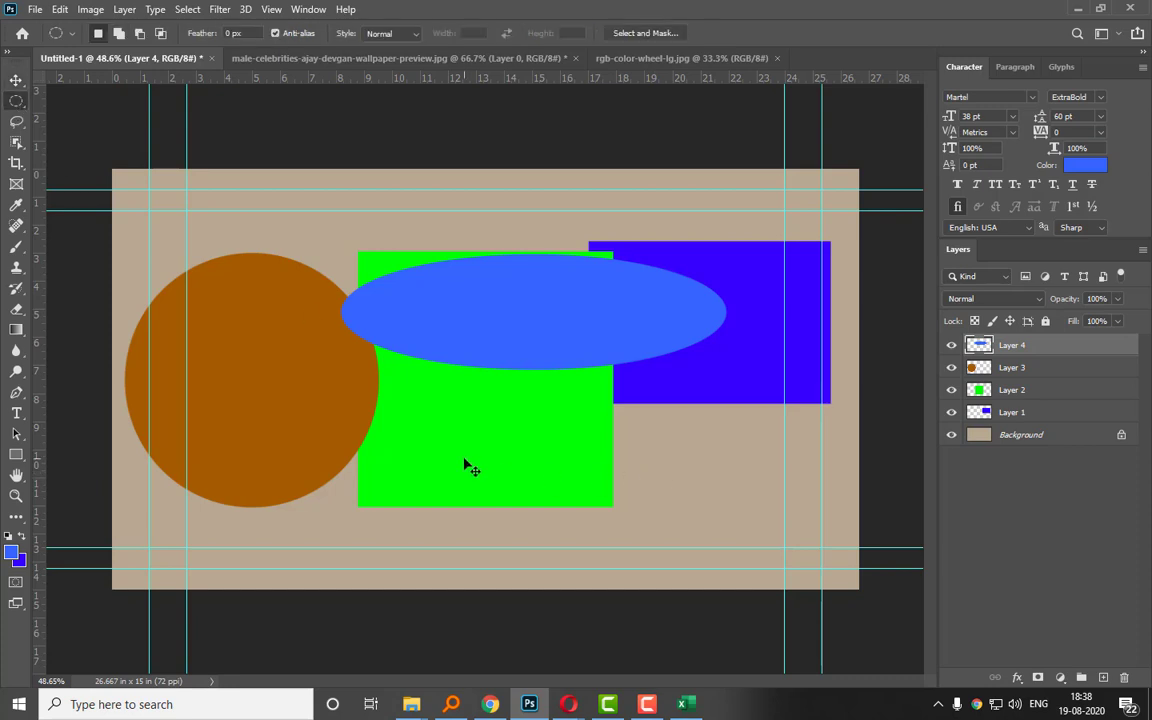
pyautogui.press('v')
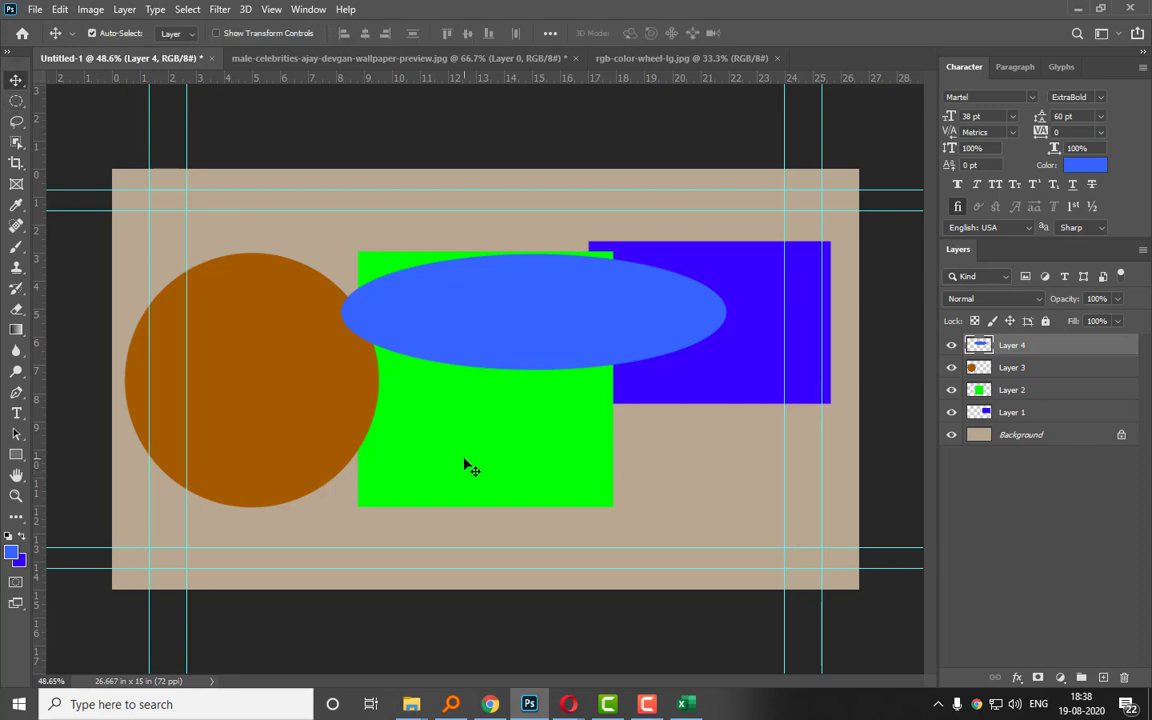
pyautogui.press('m')
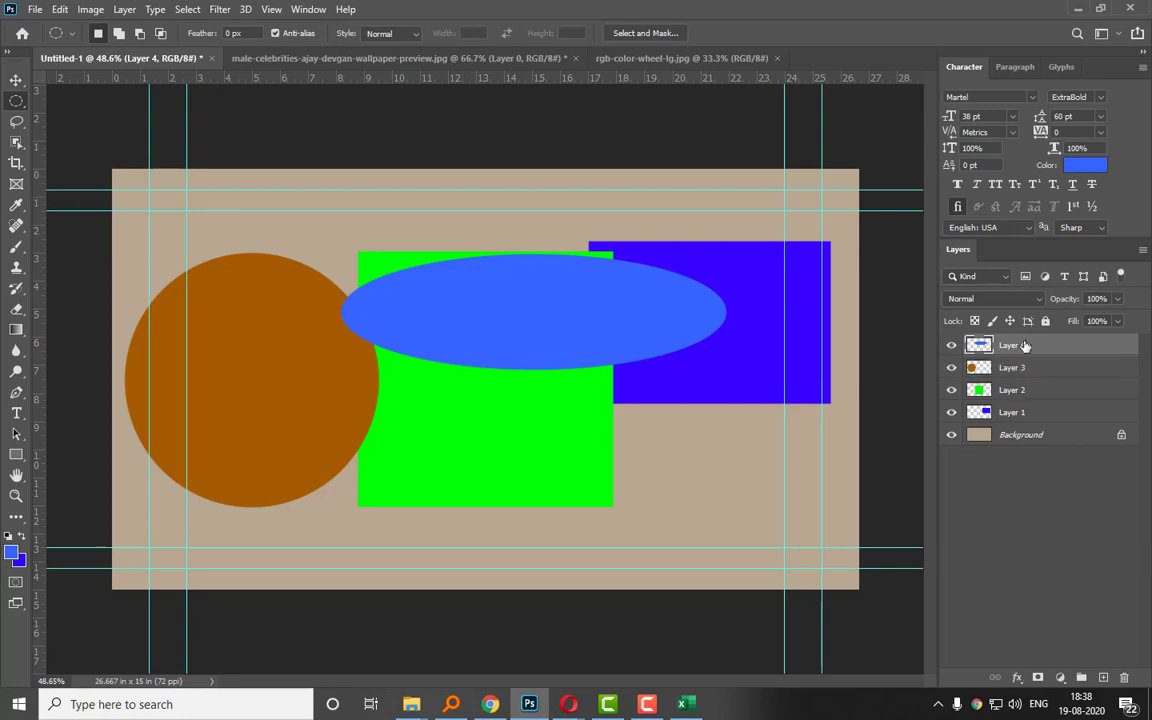
# Place the ellipse's layer below the brown circle's, and move the ellipse toward the canvas's upper left and the blue rectangle slightly down.
pyautogui.moveTo(1023, 345); pyautogui.dragTo(990, 400)
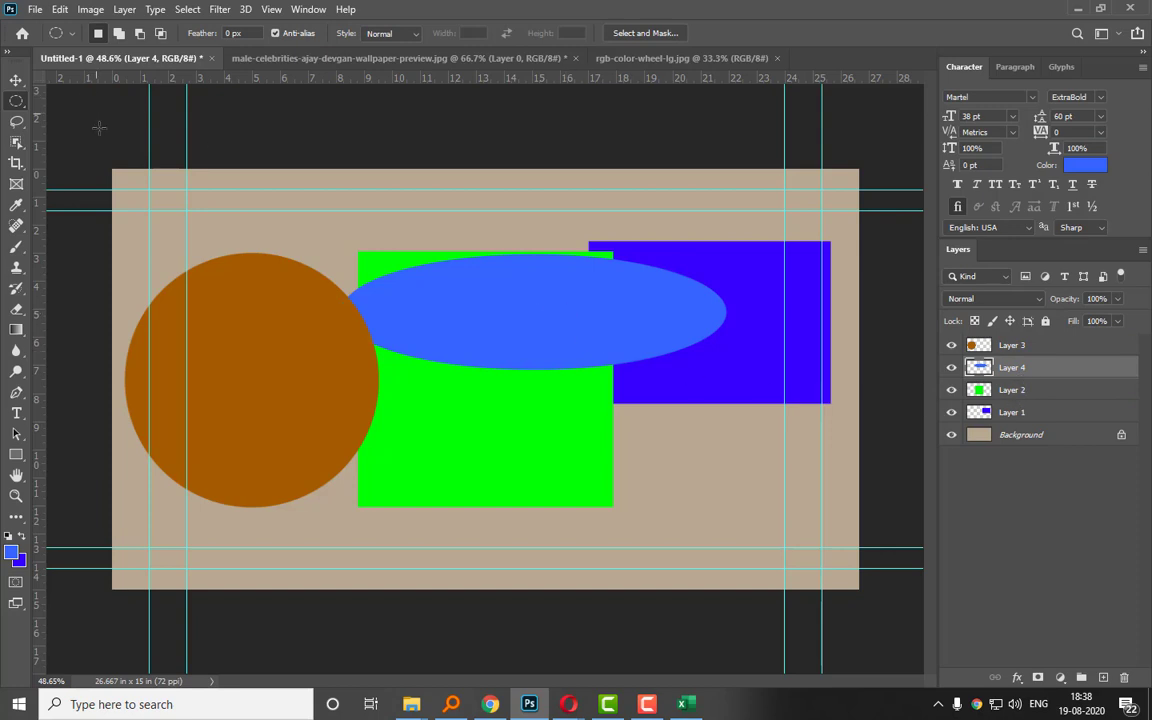
pyautogui.click(16, 80)
pyautogui.moveTo(486, 321); pyautogui.dragTo(308, 266)
pyautogui.moveTo(694, 342); pyautogui.dragTo(662, 391)
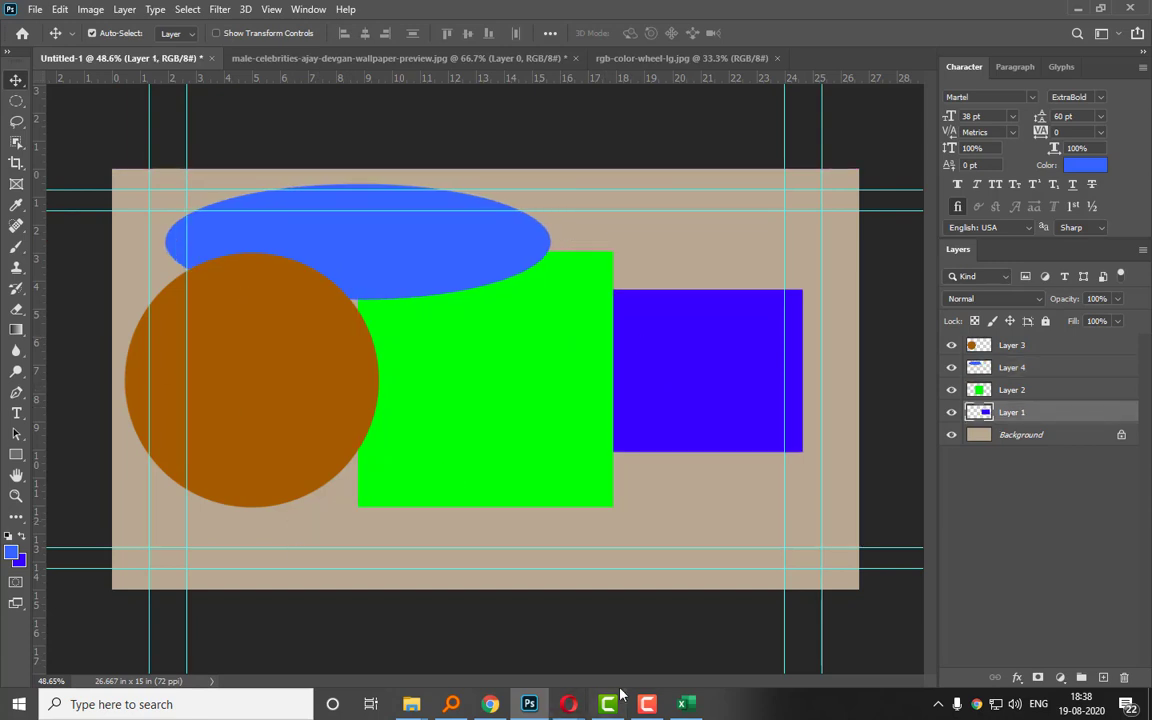
# Switch to the Google Meet window in Opera, check the meeting participants, and return to Photoshop.
pyautogui.moveTo(568, 704)
pyautogui.click(486, 617)
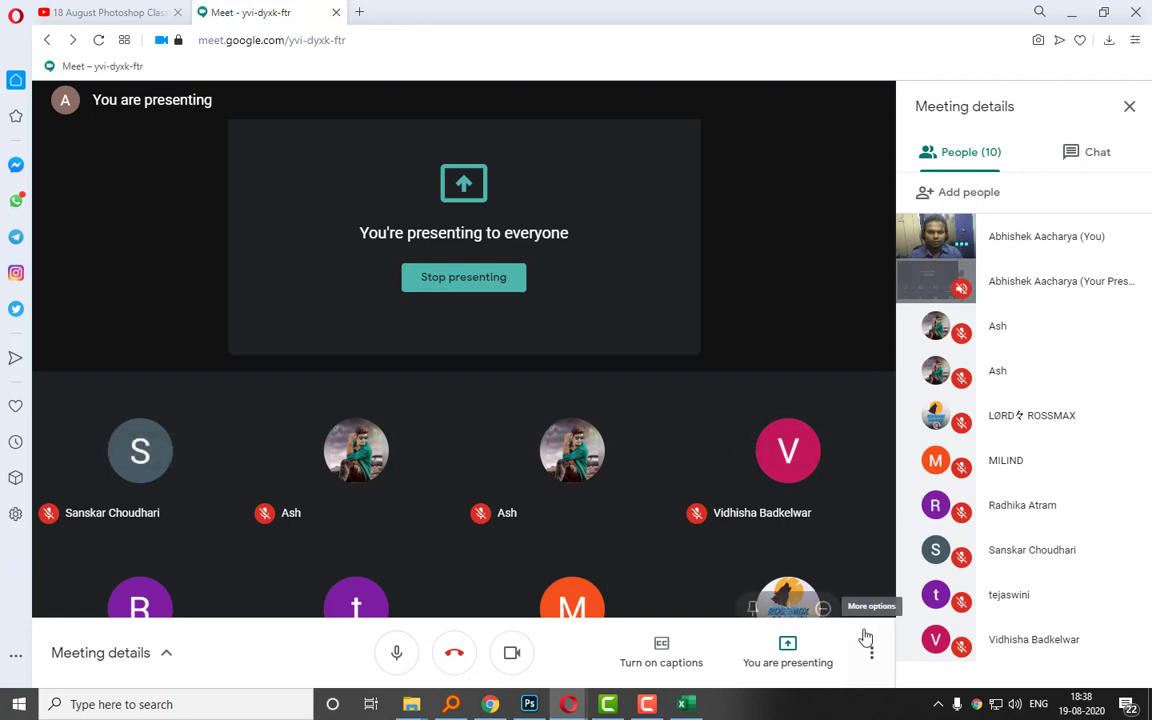
pyautogui.moveTo(515, 512)
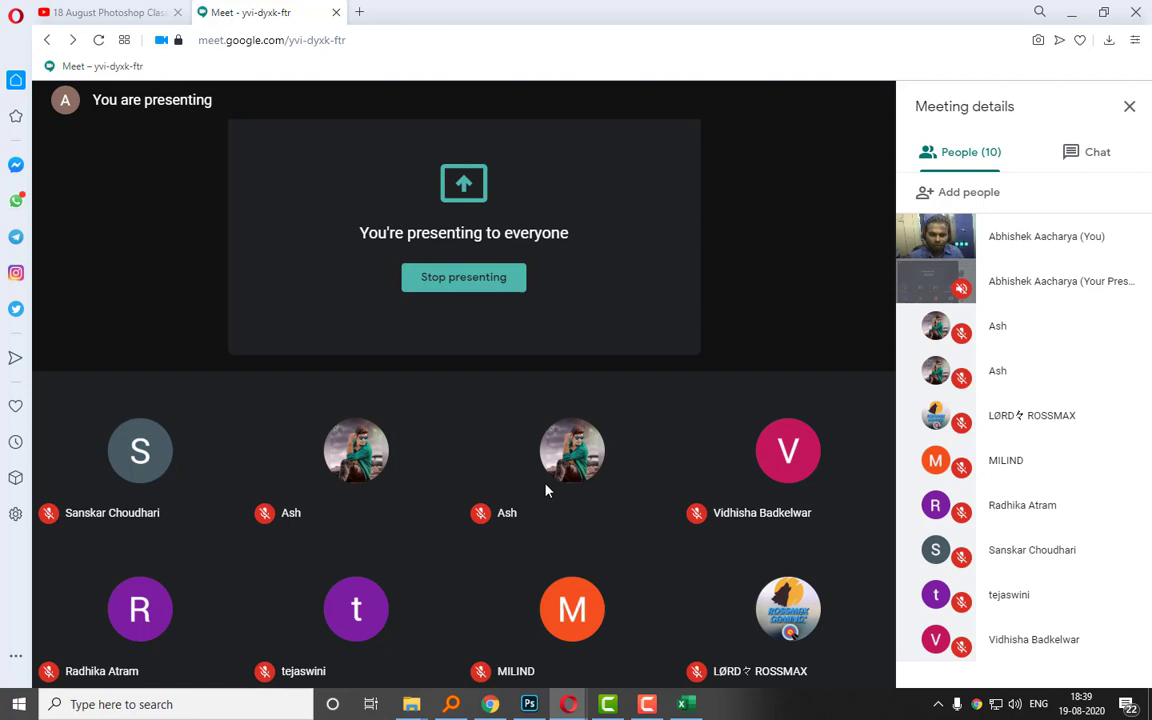
pyautogui.hotkey('alt', 'Tab')
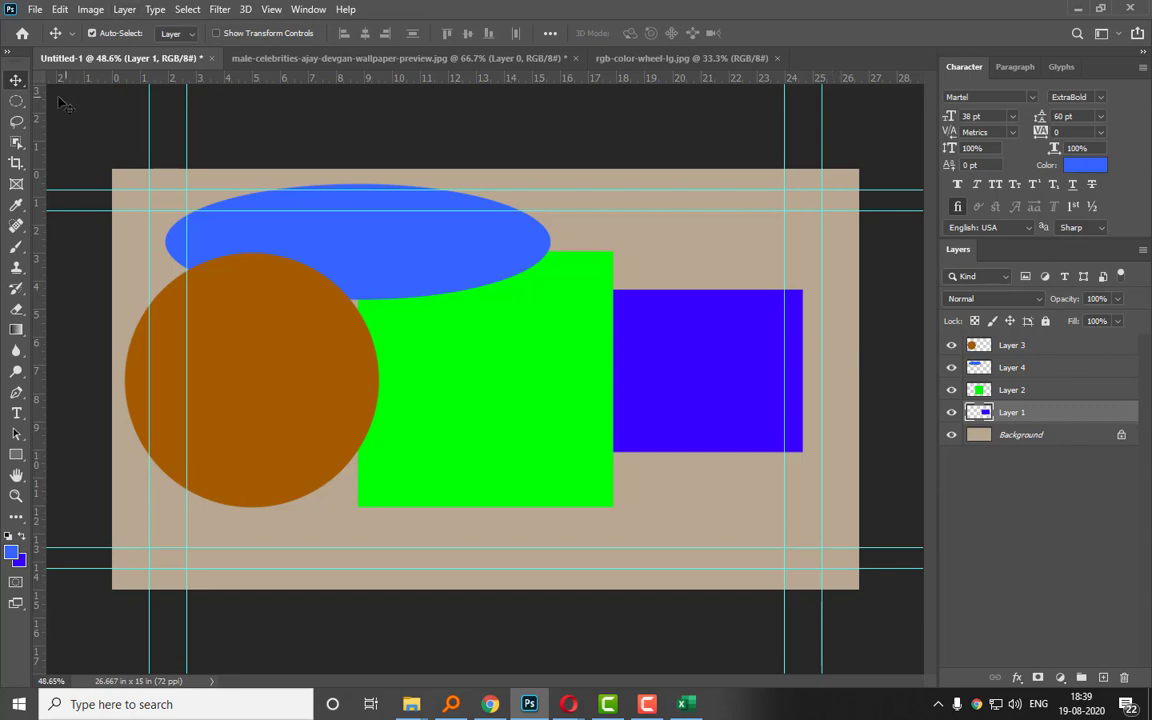
# Hide all four shape layers and draw a rectangular selection about 13.3 by 7.7 inches from the upper-left guide intersection.
pyautogui.moveTo(20, 107); pyautogui.dragTo(40, 95)
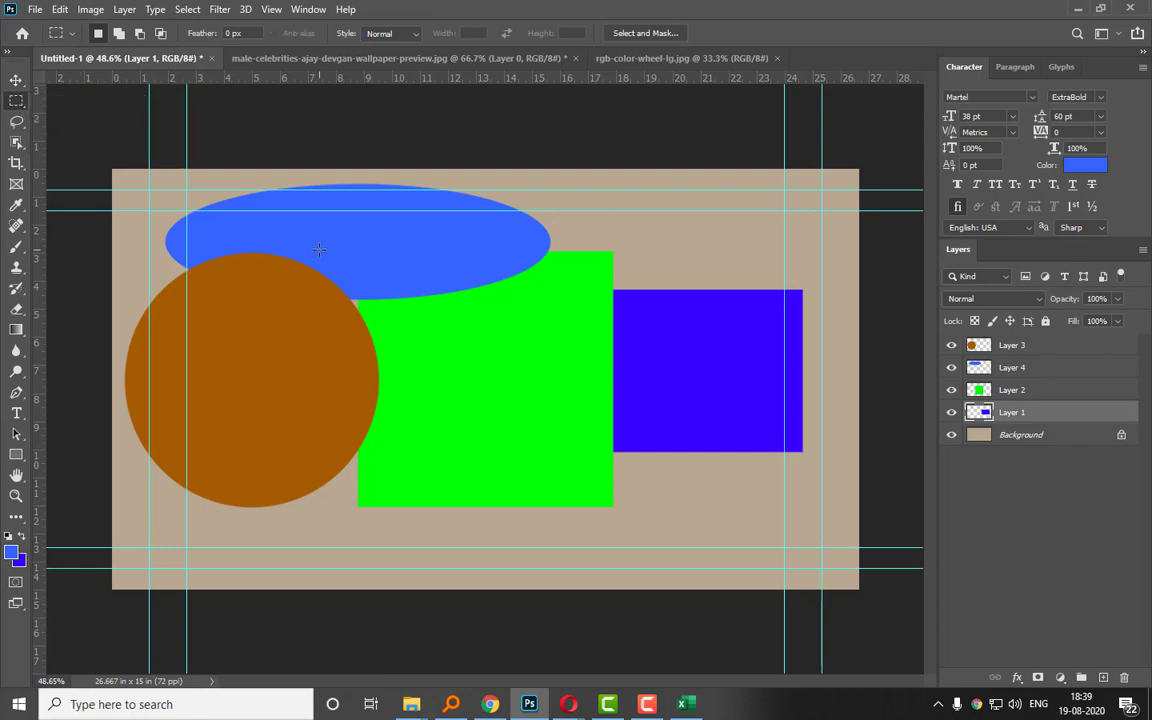
pyautogui.moveTo(952, 412); pyautogui.dragTo(952, 346)
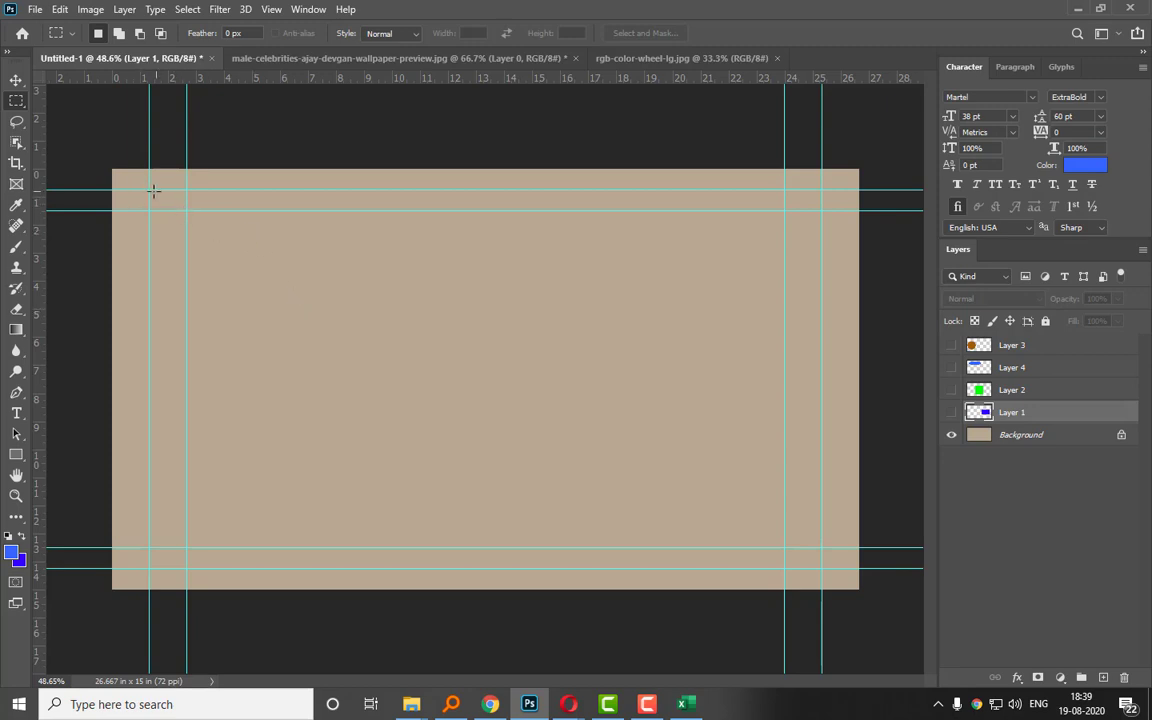
pyautogui.moveTo(148, 188); pyautogui.dragTo(521, 406)
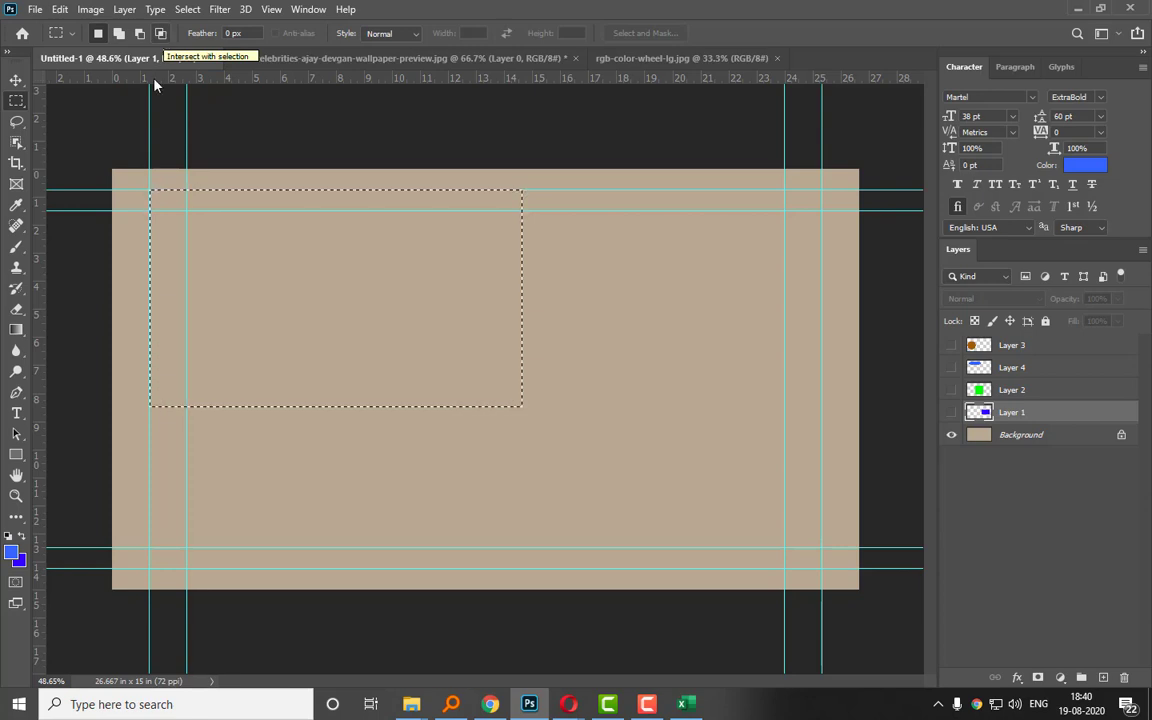
# Extend the rectangular selection in Add to Selection mode with several smaller rectangles along its right and lower edges.
pyautogui.click(119, 35)
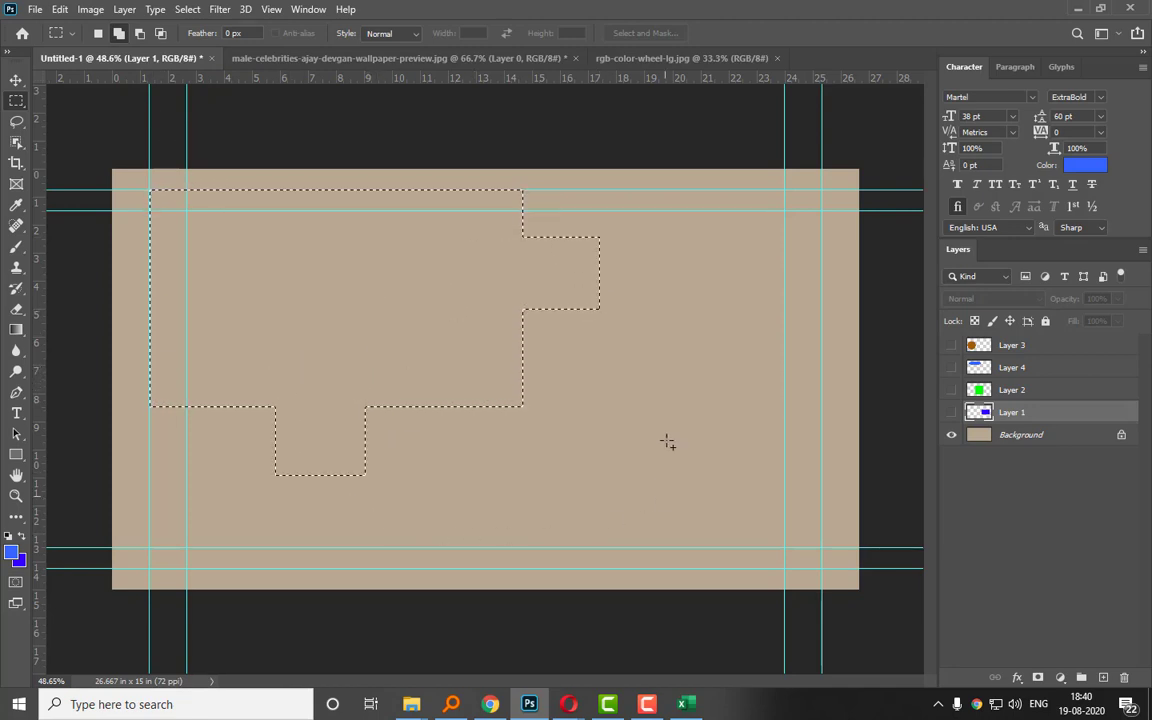
pyautogui.moveTo(447, 457); pyautogui.dragTo(467, 552)
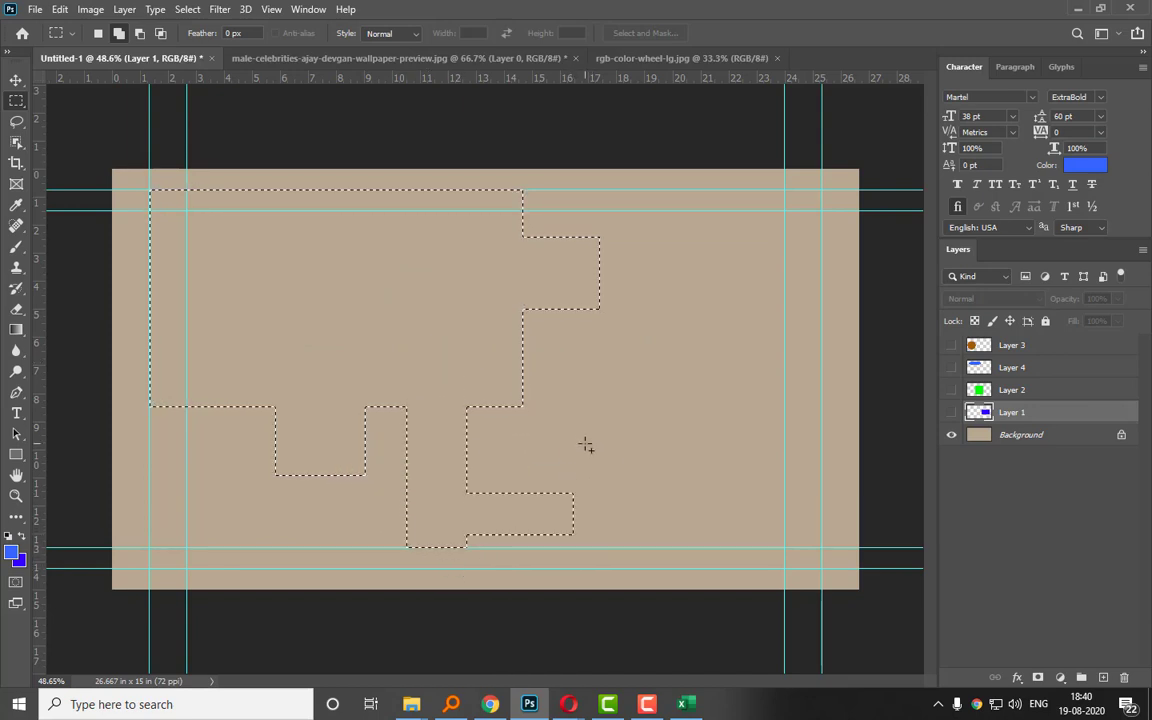
pyautogui.moveTo(551, 425); pyautogui.dragTo(618, 538)
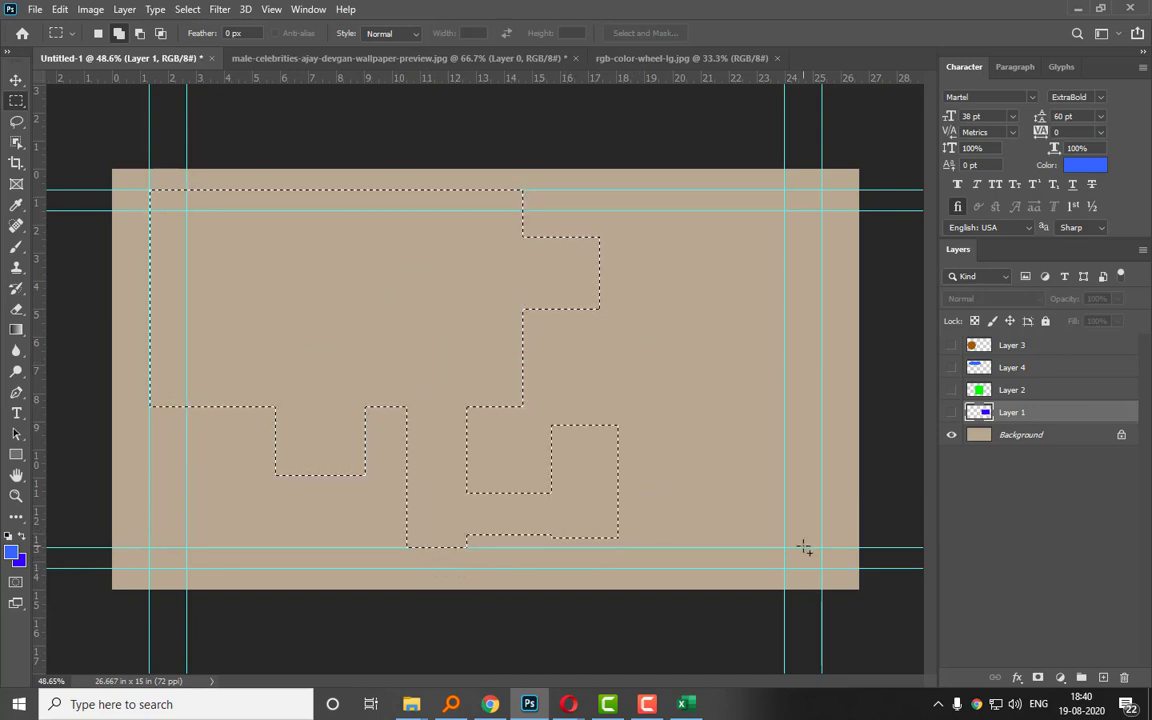
# Create a new layer above Layer 1 and try to fill the combined selection with the foreground blue.
pyautogui.click(1103, 677)
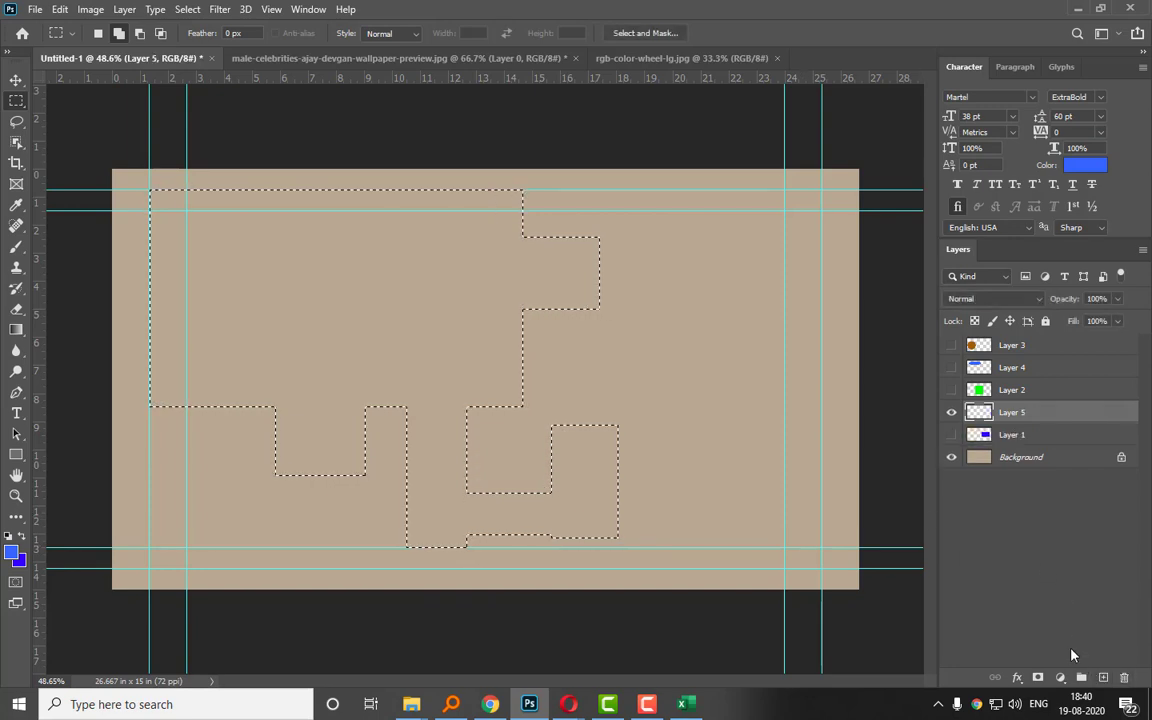
pyautogui.hotkey('alt', 'BackSpace')
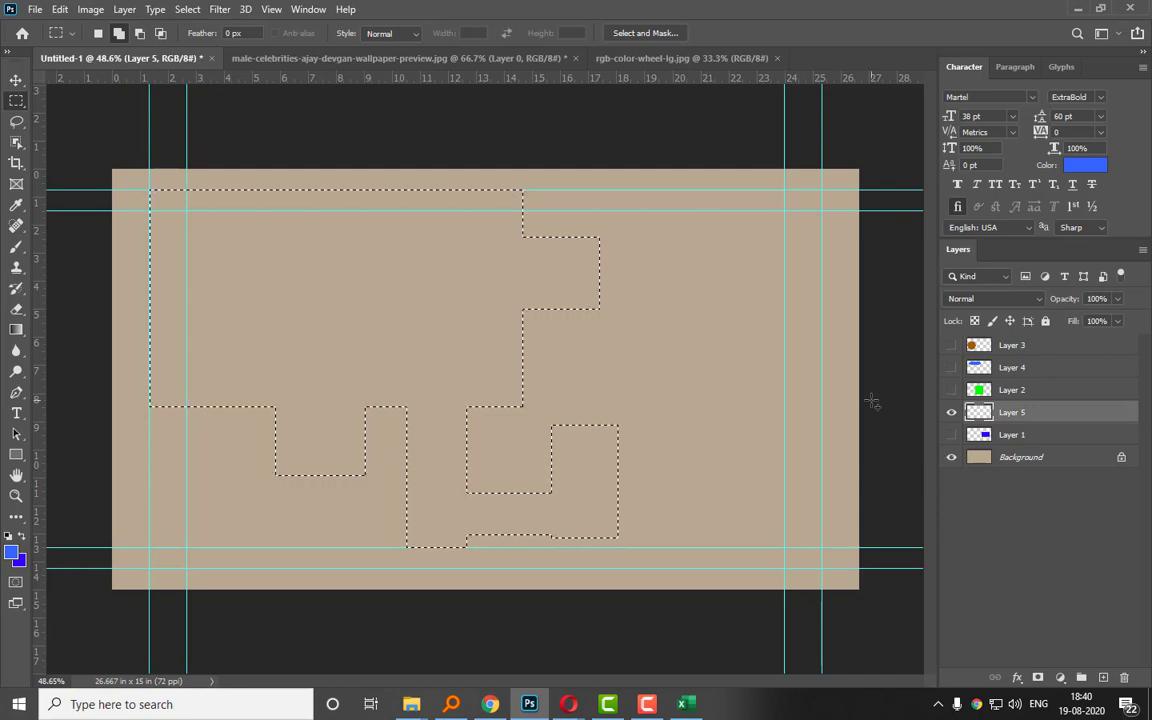
# Add elliptical selections at the right end of the upper arm and over the top of the lower-right block.
pyautogui.rightClick(18, 108)
pyautogui.click(80, 117)
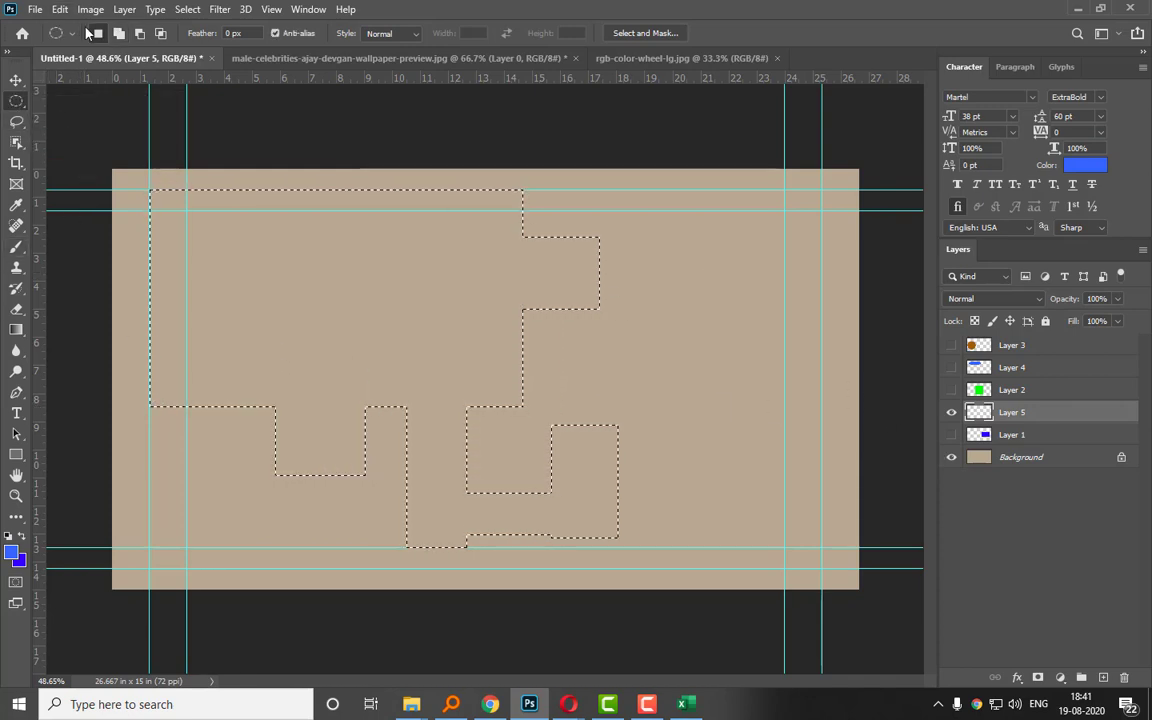
pyautogui.click(118, 33)
pyautogui.moveTo(687, 226); pyautogui.dragTo(584, 325)
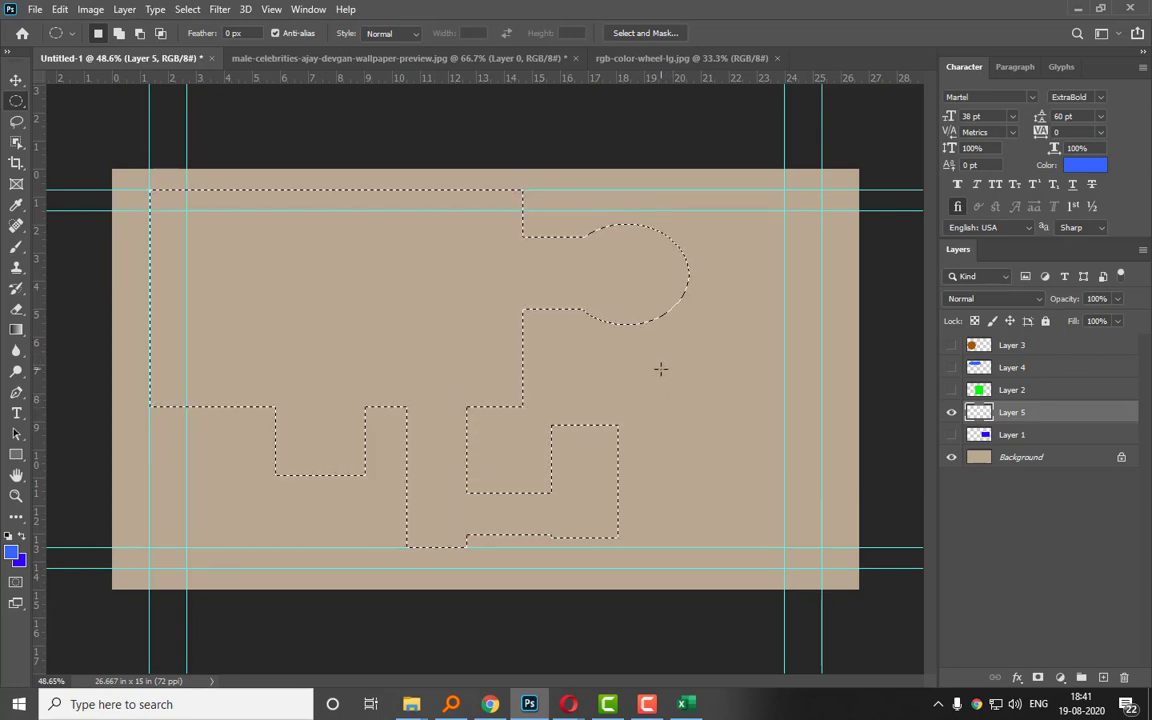
pyautogui.press('shift')
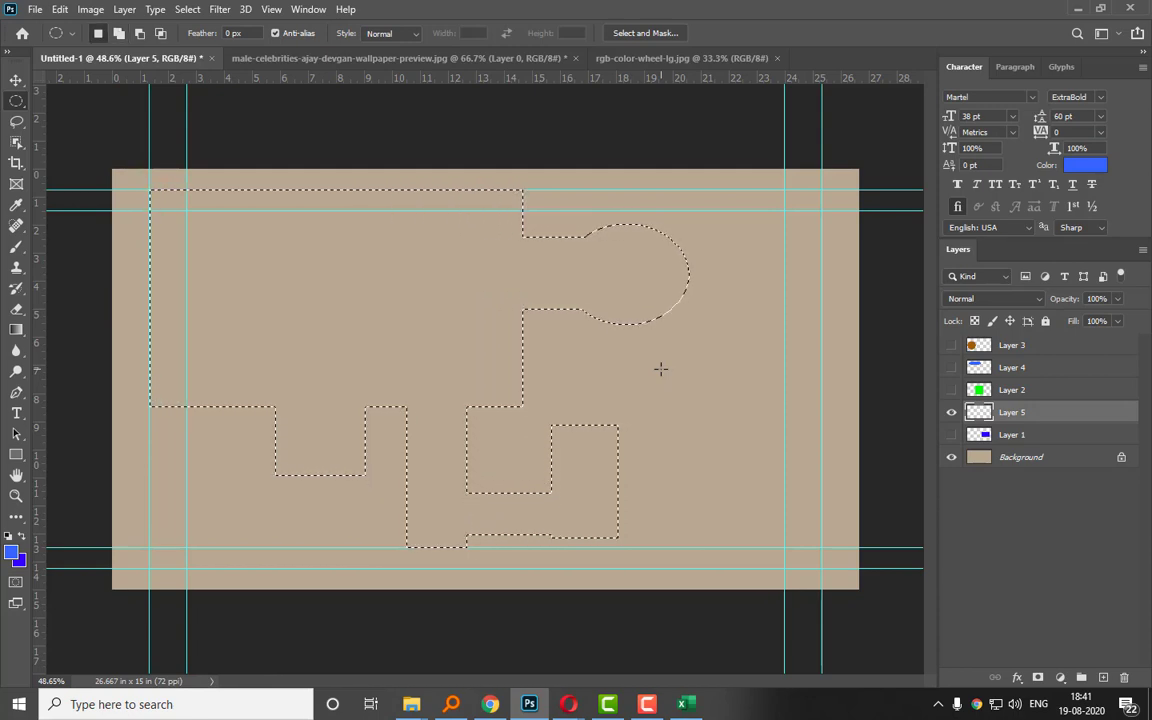
pyautogui.press('alt')
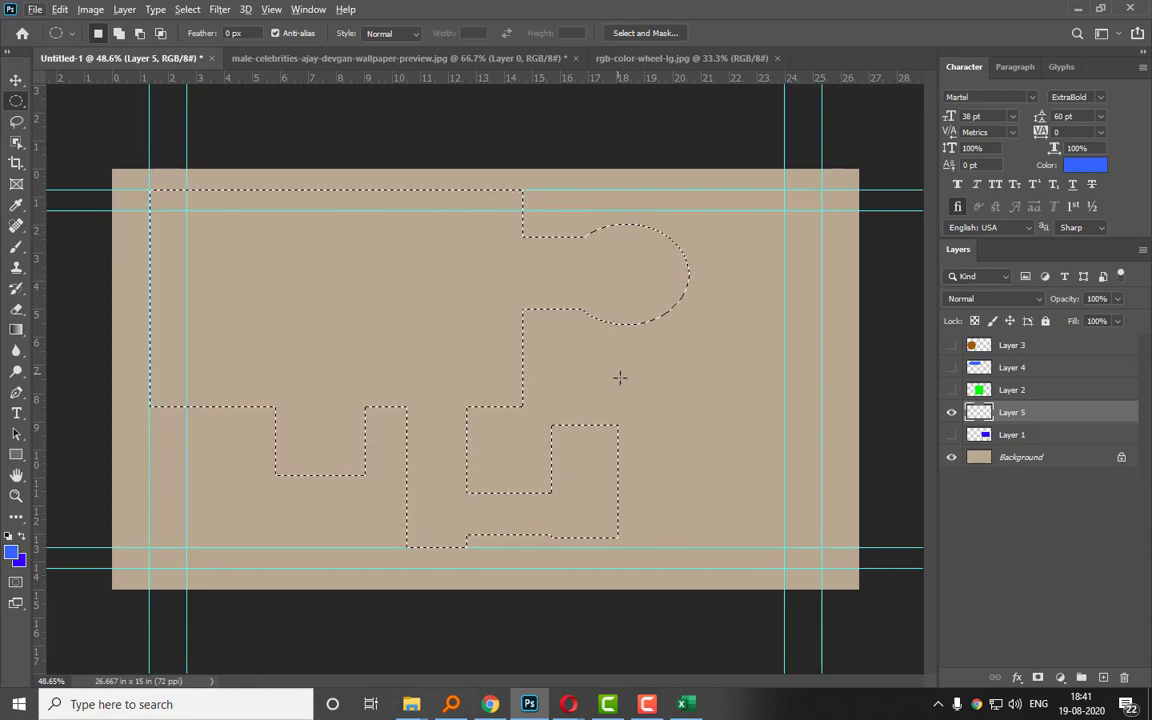
pyautogui.press('shift')
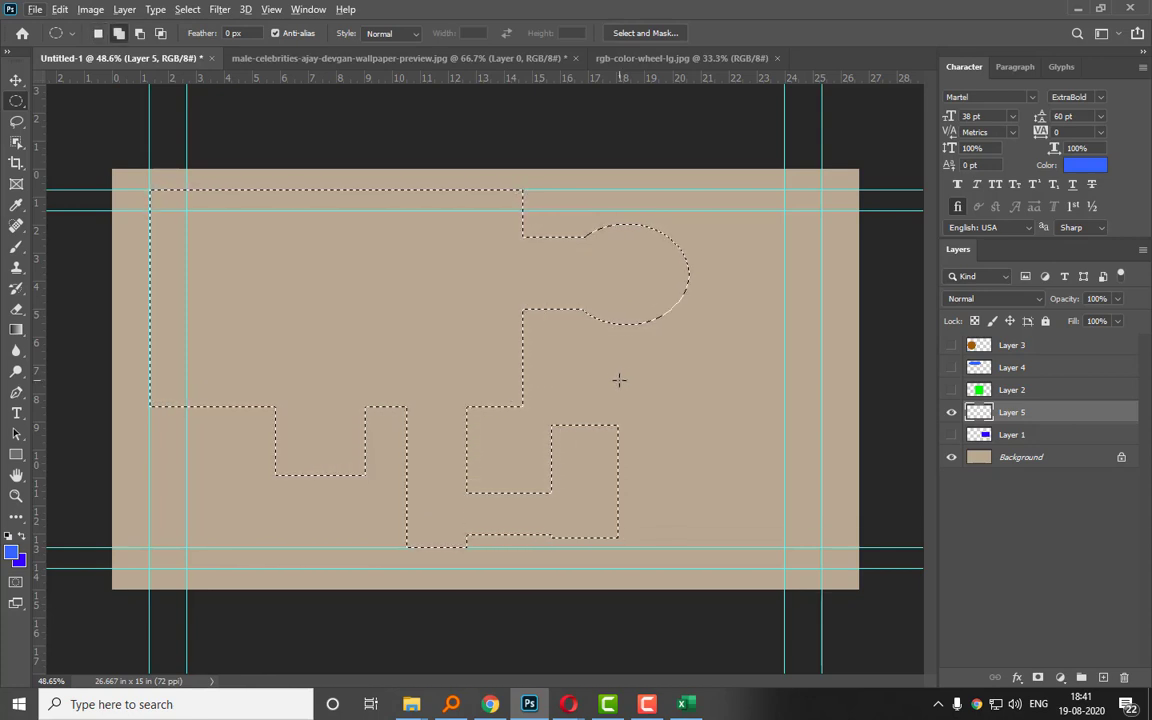
pyautogui.moveTo(618, 379); pyautogui.dragTo(589, 456)
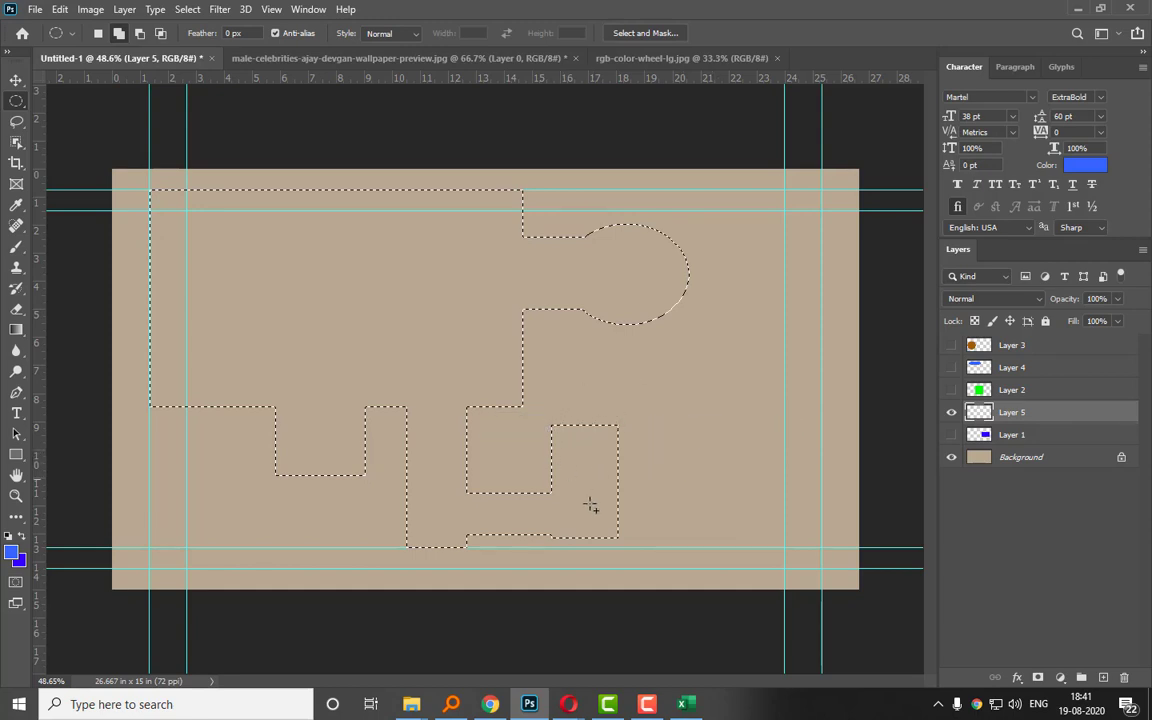
# Subtract circles from the lower-right block's side and the main rectangle's middle, and fill the remaining selection on Layer 5 with the background blue.
pyautogui.press('alt')
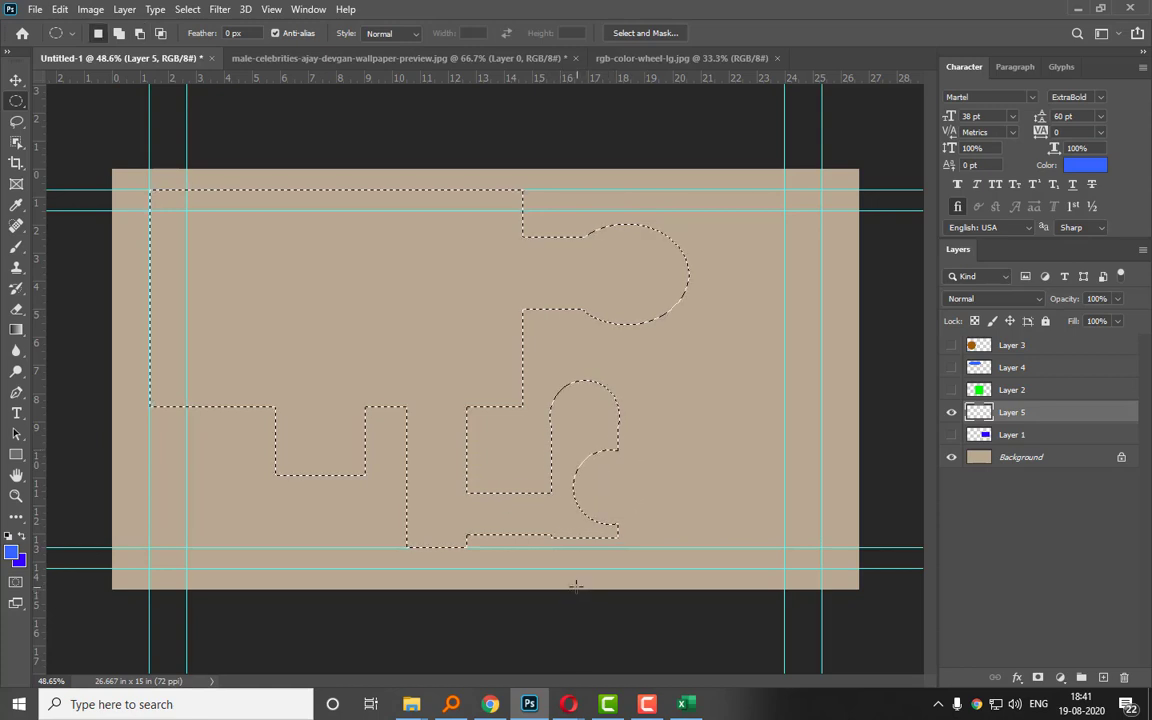
pyautogui.press('alt')
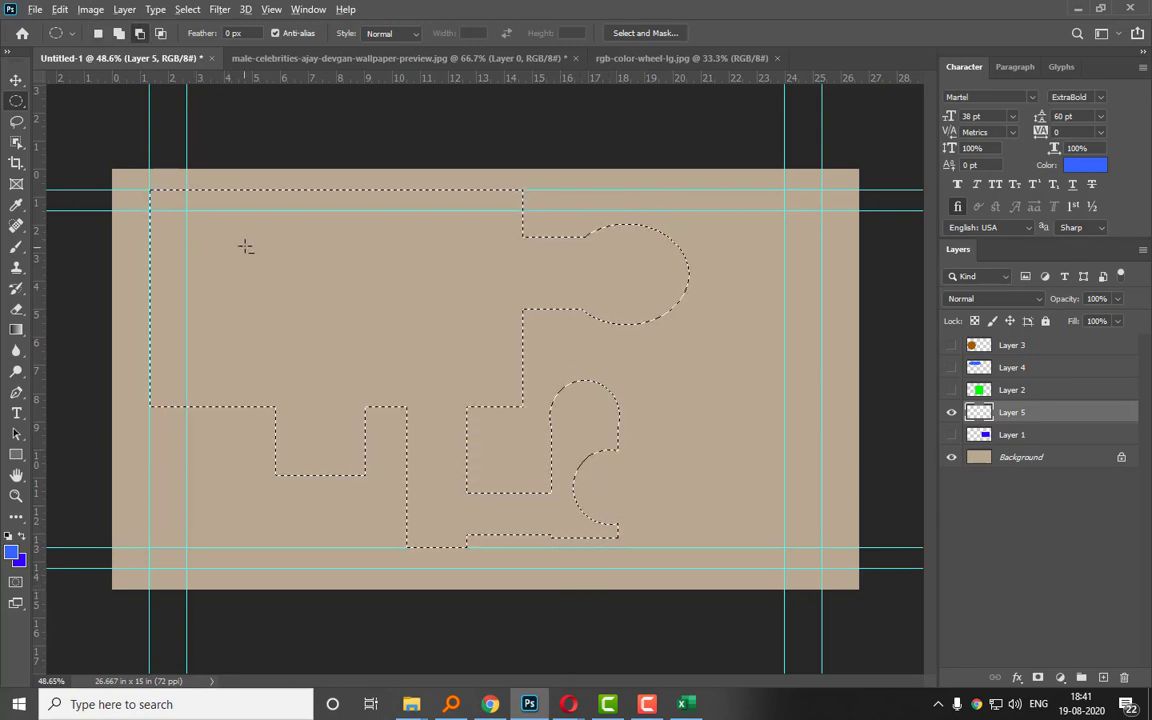
pyautogui.moveTo(274, 243); pyautogui.dragTo(391, 369)
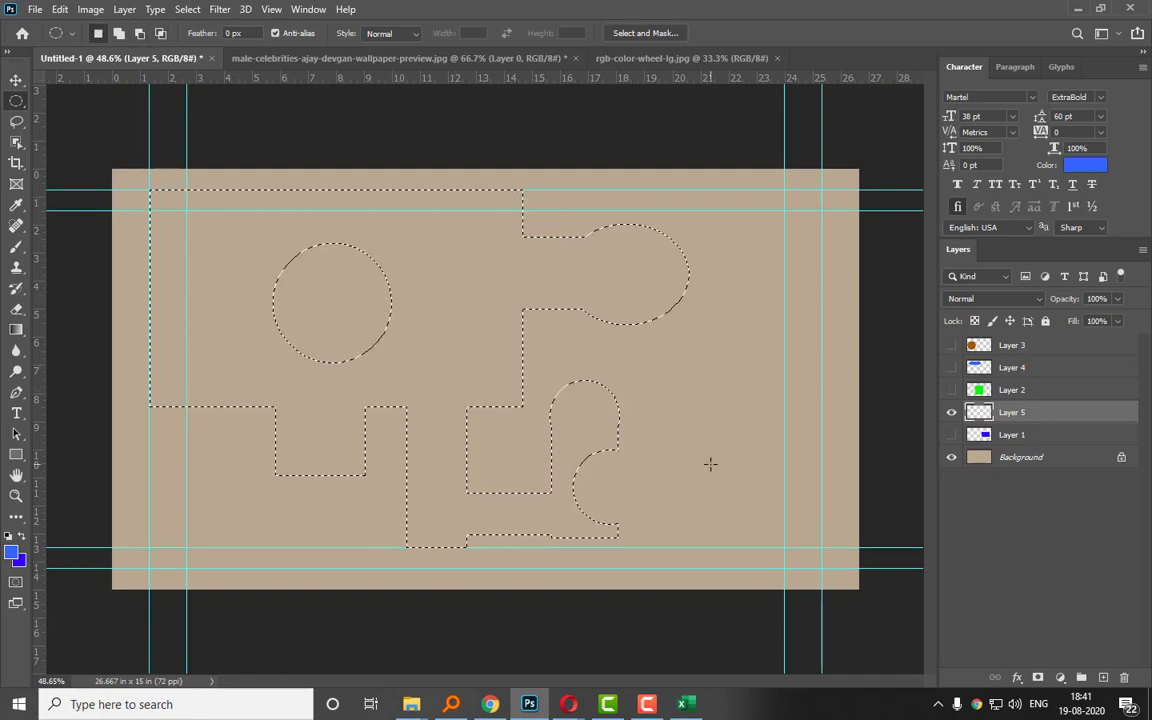
pyautogui.hotkey('alt', 'BackSpace')
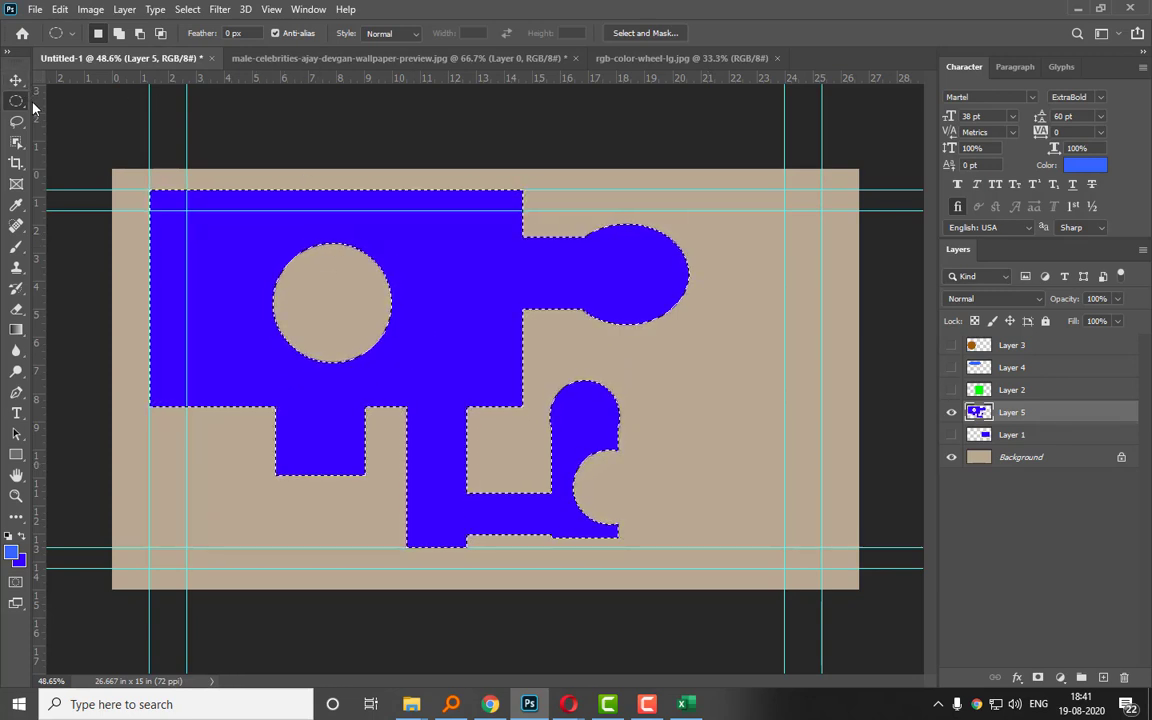
pyautogui.click(186, 234)
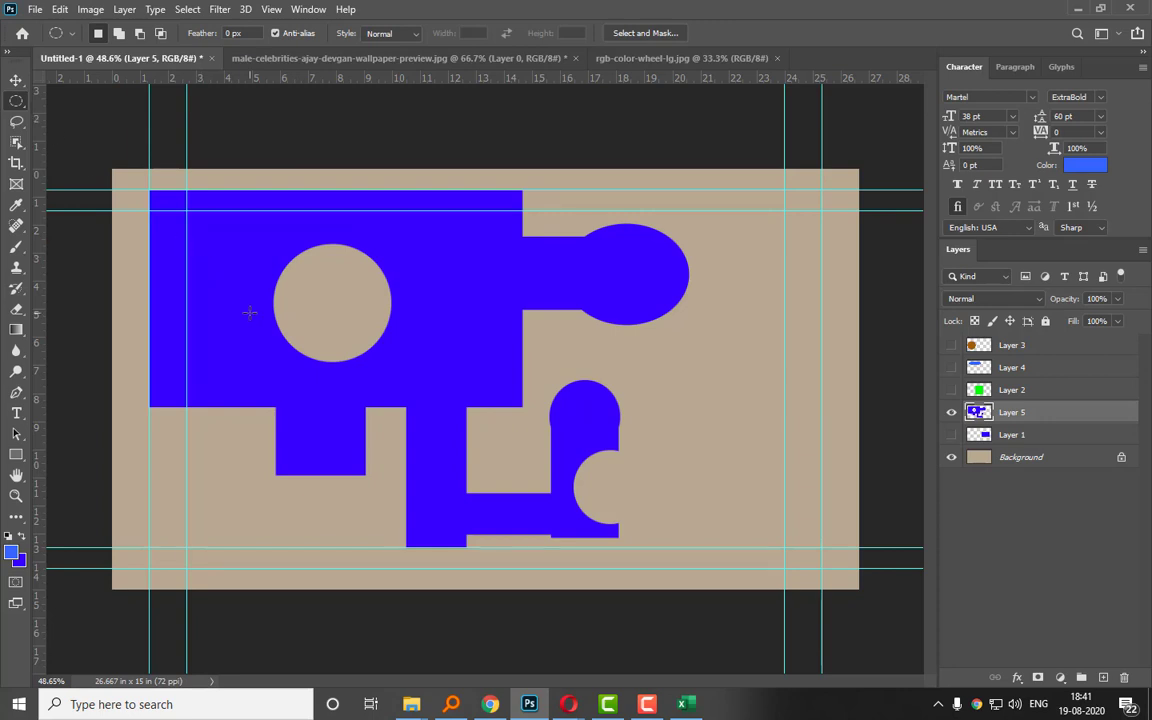
# Show Layers 1 to 4 again and move Layer 5 to the top of the stacking order.
pyautogui.click(951, 390)
pyautogui.click(952, 368)
pyautogui.click(951, 345)
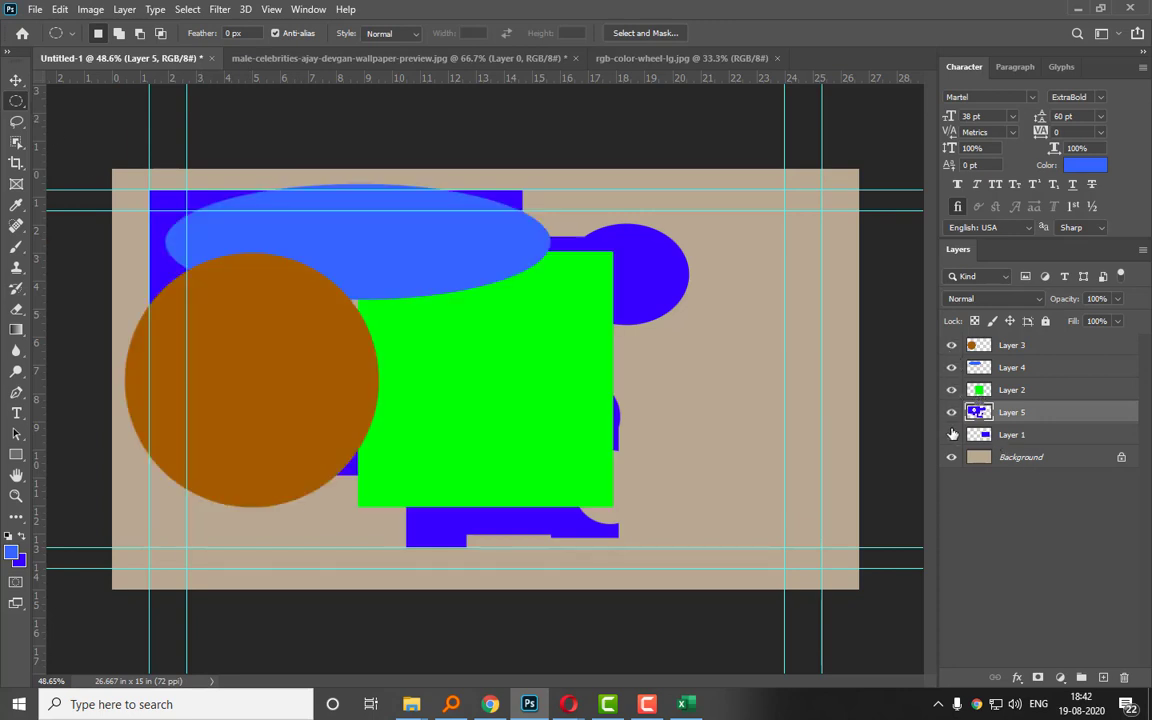
pyautogui.click(951, 434)
pyautogui.moveTo(985, 368); pyautogui.dragTo(990, 339)
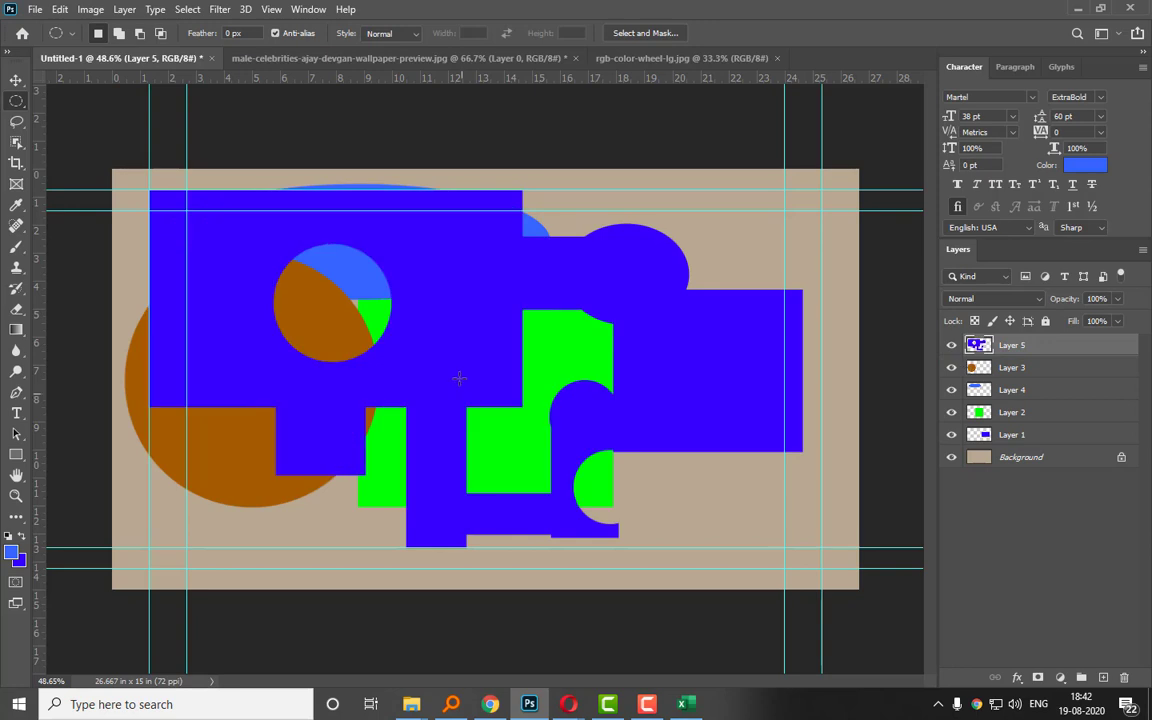
# Move the Layer 5 shape about 5.6 inches right and 0.7 inches up on the canvas, and turn off Smart Guides.
pyautogui.click(15, 80)
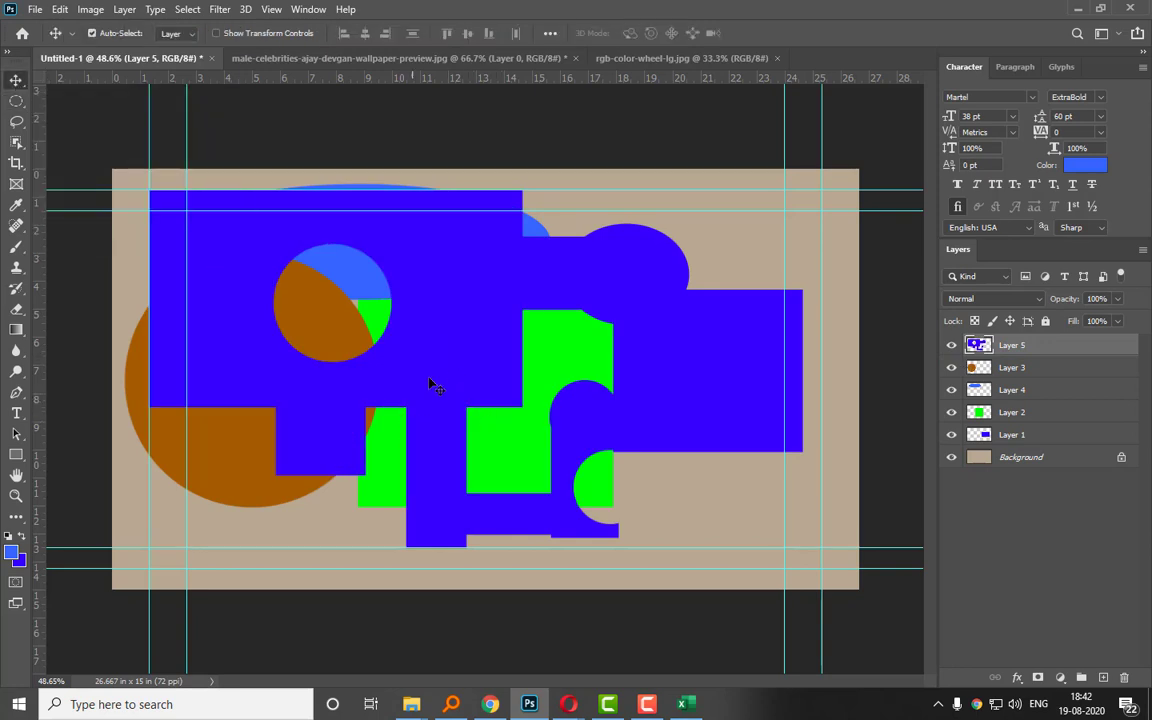
pyautogui.moveTo(451, 389); pyautogui.dragTo(594, 331)
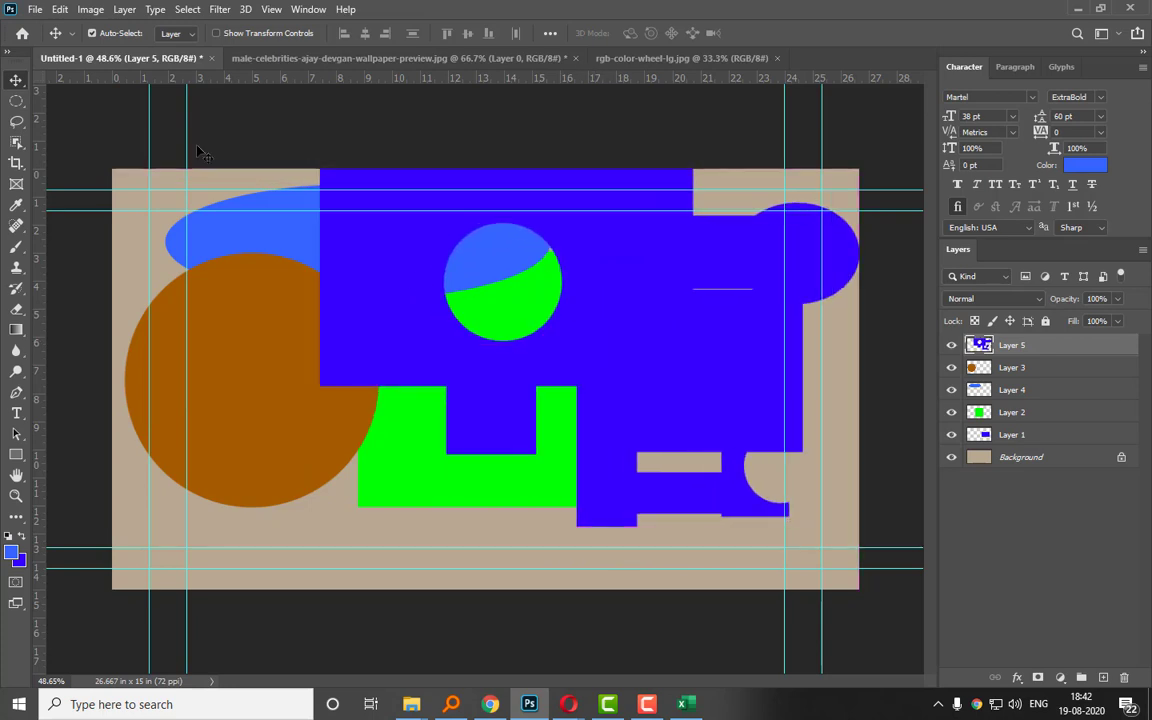
pyautogui.click(308, 10)
pyautogui.moveTo(271, 10)
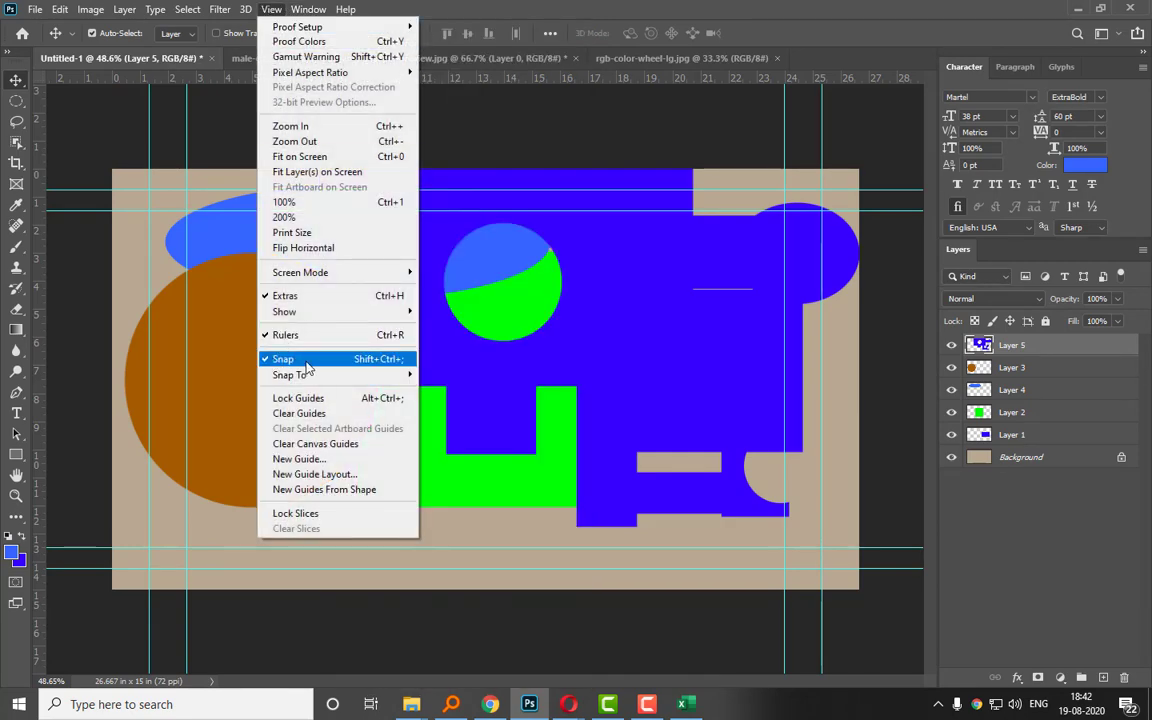
pyautogui.moveTo(292, 312)
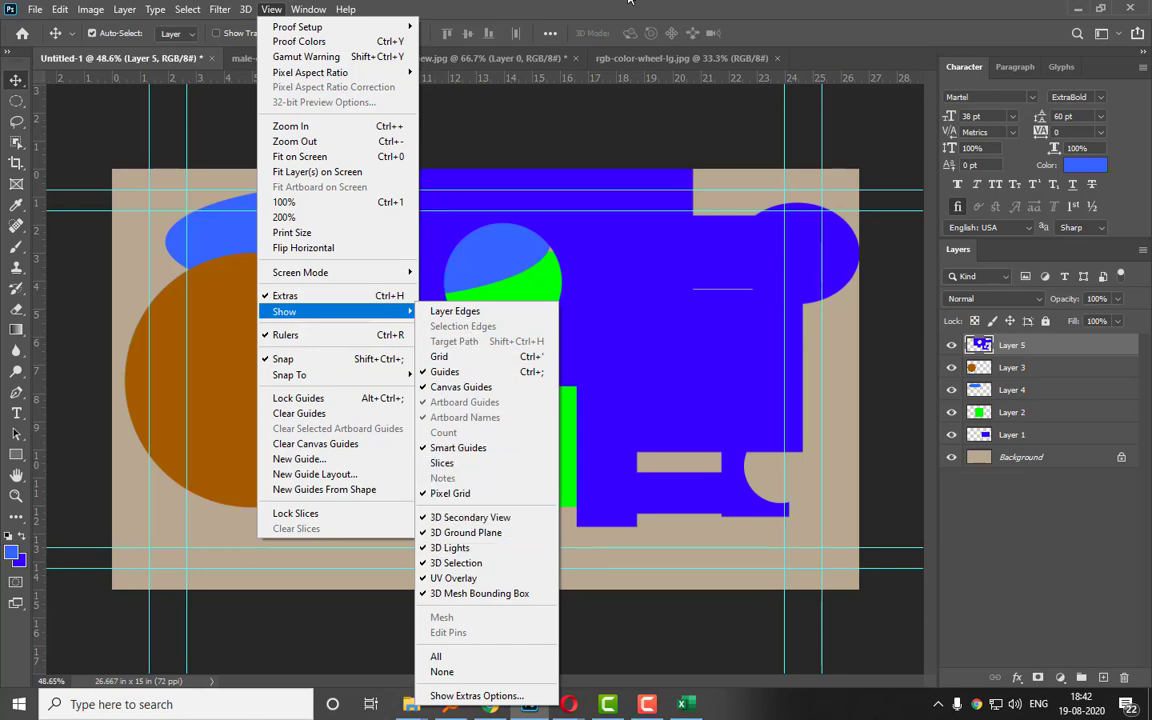
pyautogui.click(451, 449)
pyautogui.moveTo(364, 305); pyautogui.dragTo(395, 320)
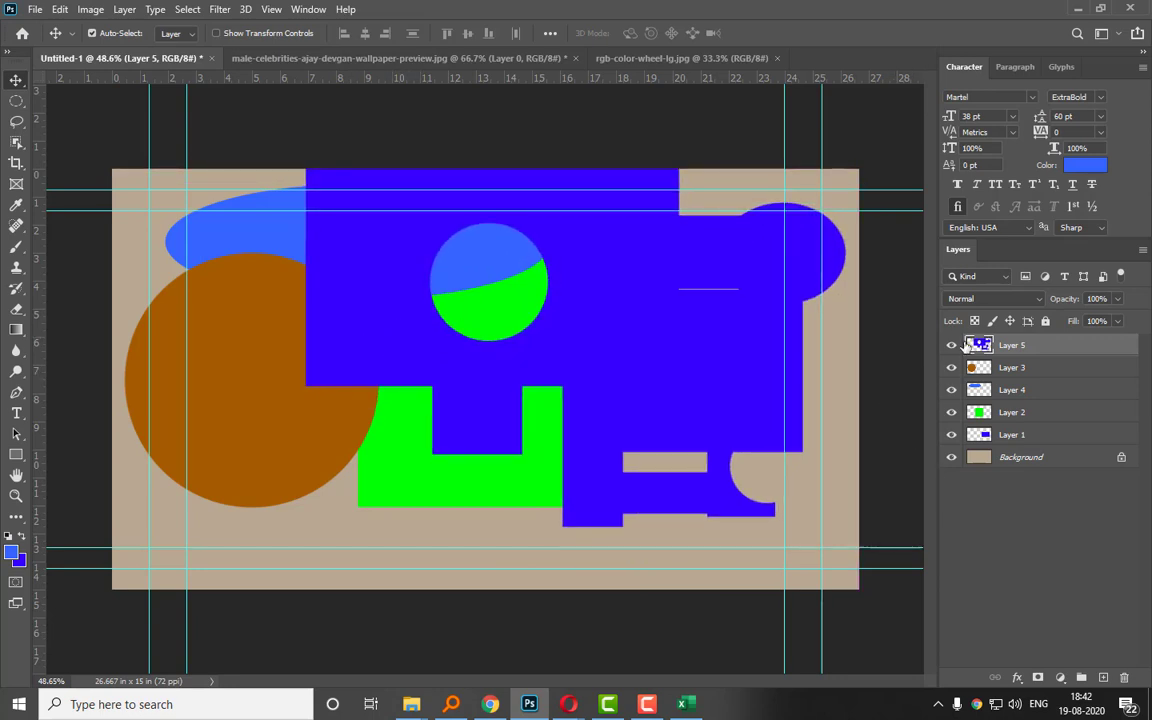
# Hide all five shape layers and build a stepped tower selection about 3 by 13 inches from four stacked rectangles near the canvas's left side.
pyautogui.moveTo(951, 345); pyautogui.dragTo(954, 459)
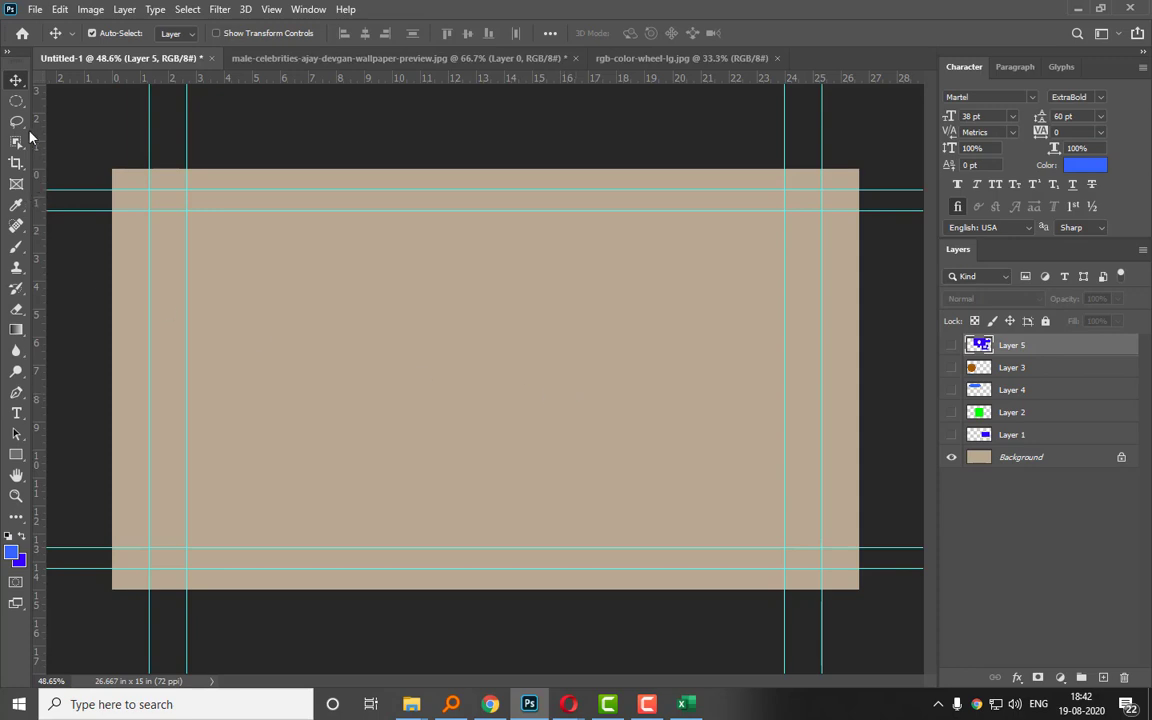
pyautogui.click(16, 100)
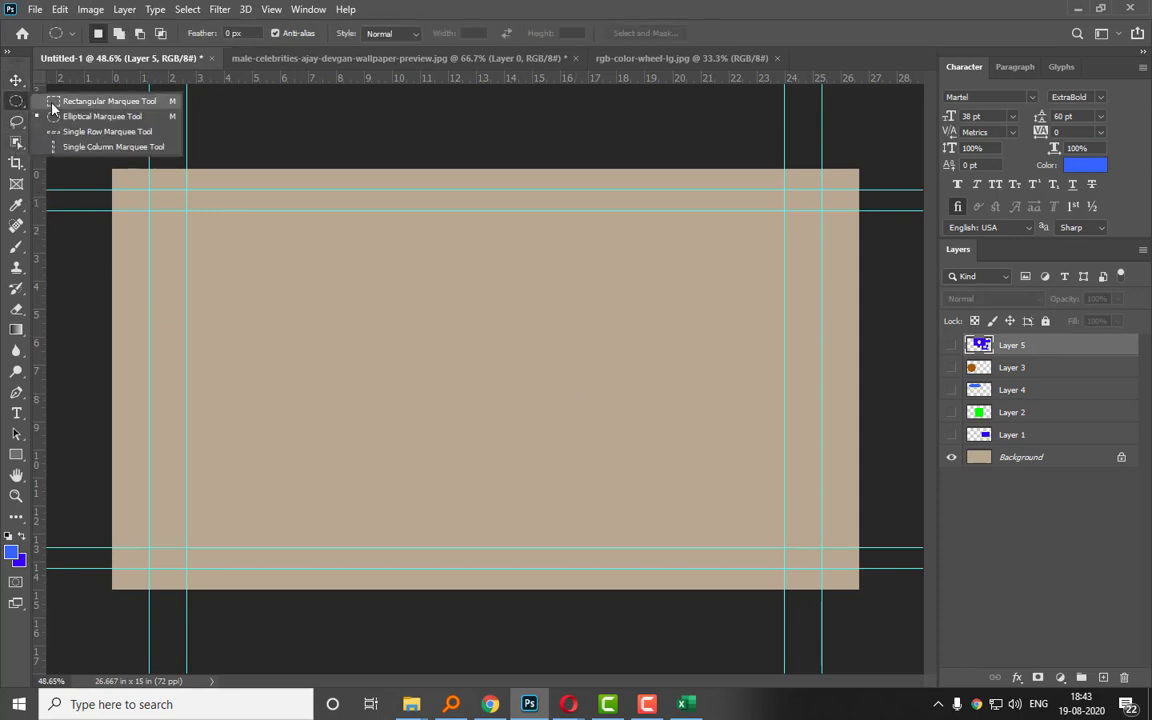
pyautogui.click(100, 103)
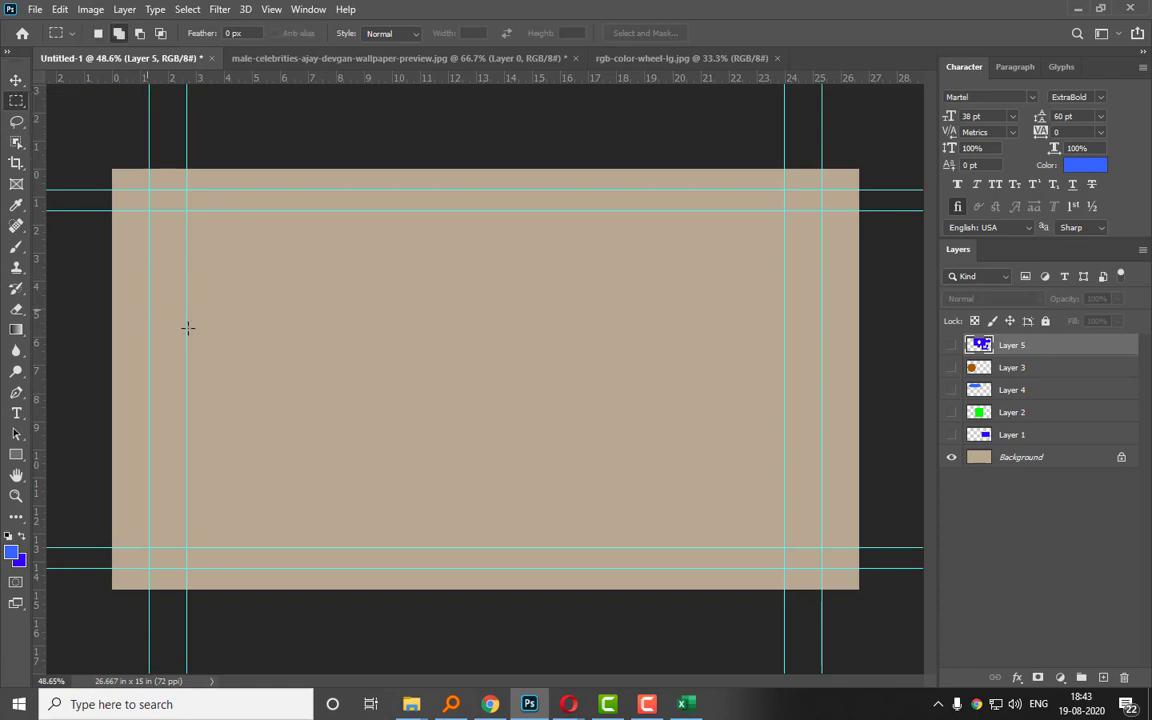
pyautogui.moveTo(211, 296); pyautogui.dragTo(293, 545)
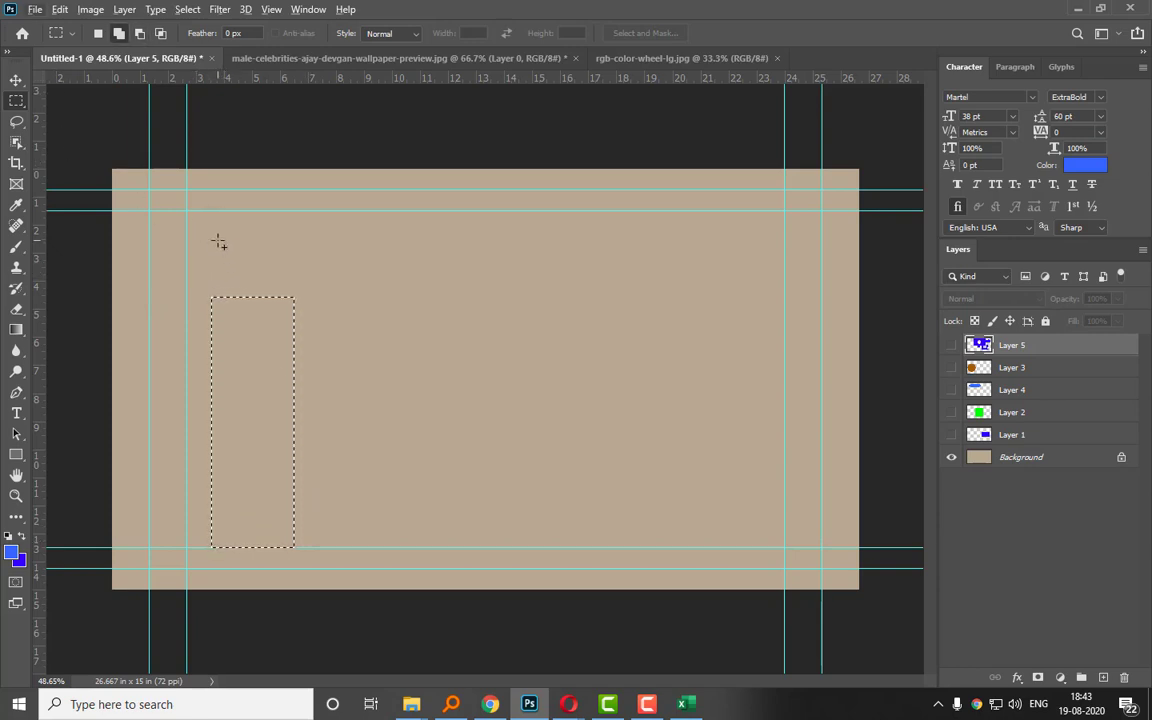
pyautogui.moveTo(219, 240); pyautogui.dragTo(291, 347)
pyautogui.moveTo(226, 205); pyautogui.dragTo(285, 300)
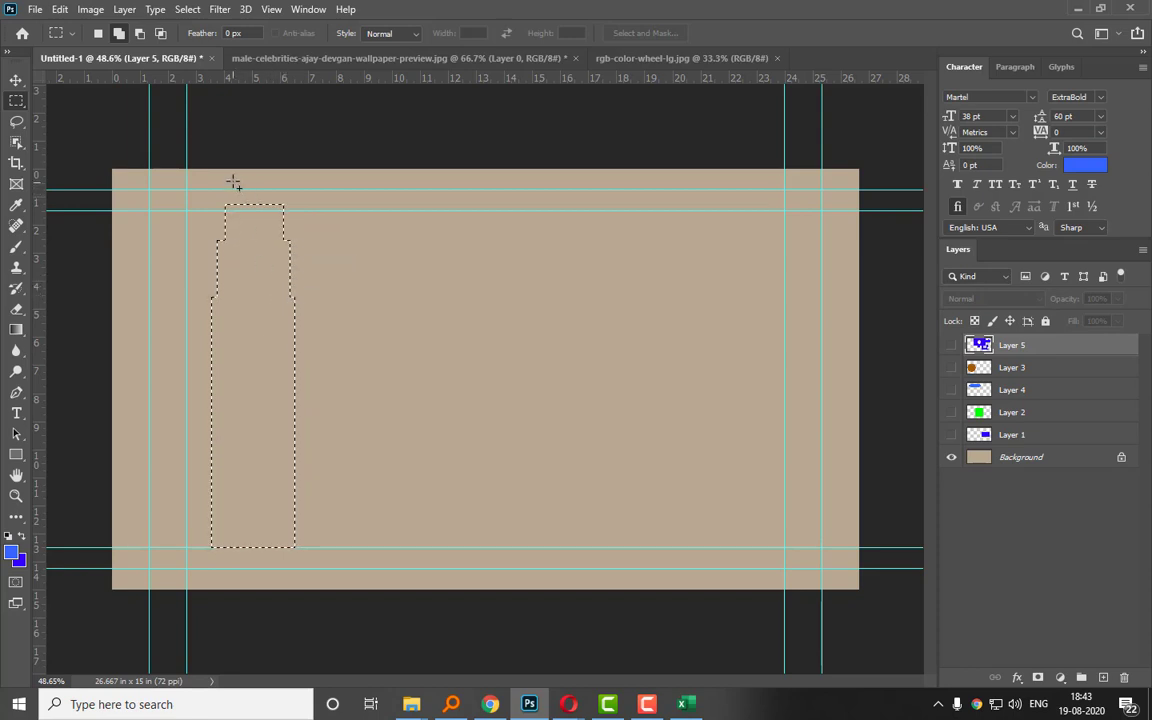
pyautogui.moveTo(255, 229); pyautogui.dragTo(273, 241)
# Fill the tower selection on a new layer with dark grey #46474b and deselect it.
pyautogui.click(1101, 677)
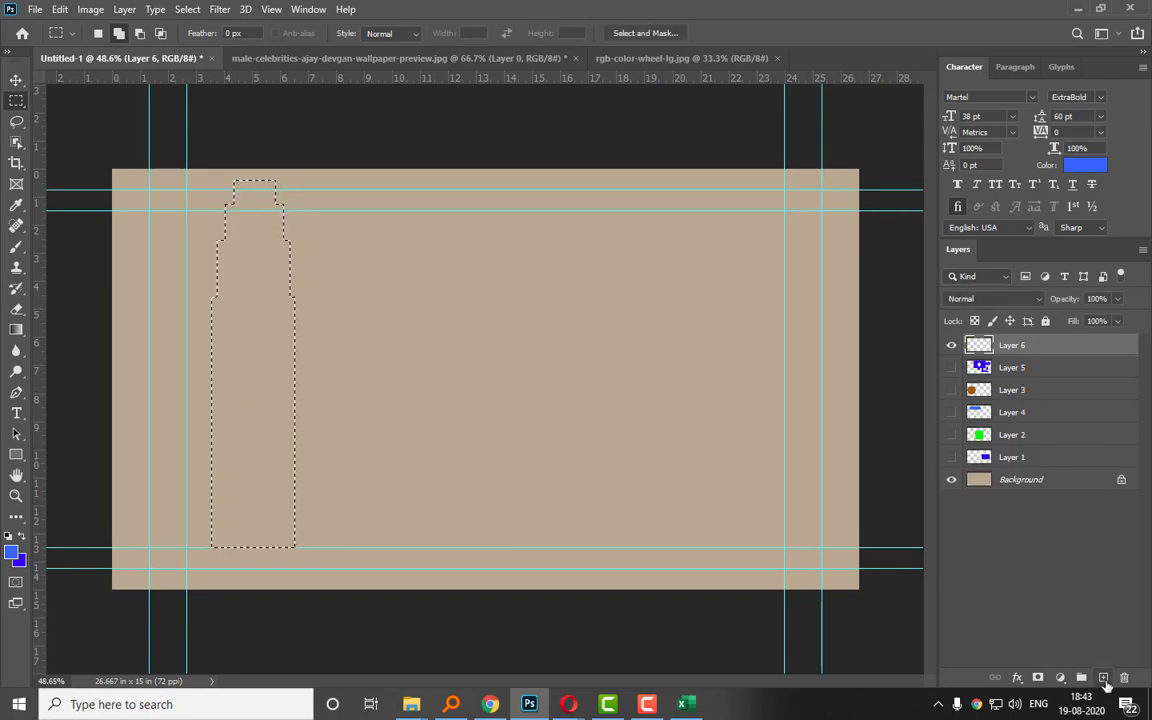
pyautogui.click(12, 554)
pyautogui.click(792, 242)
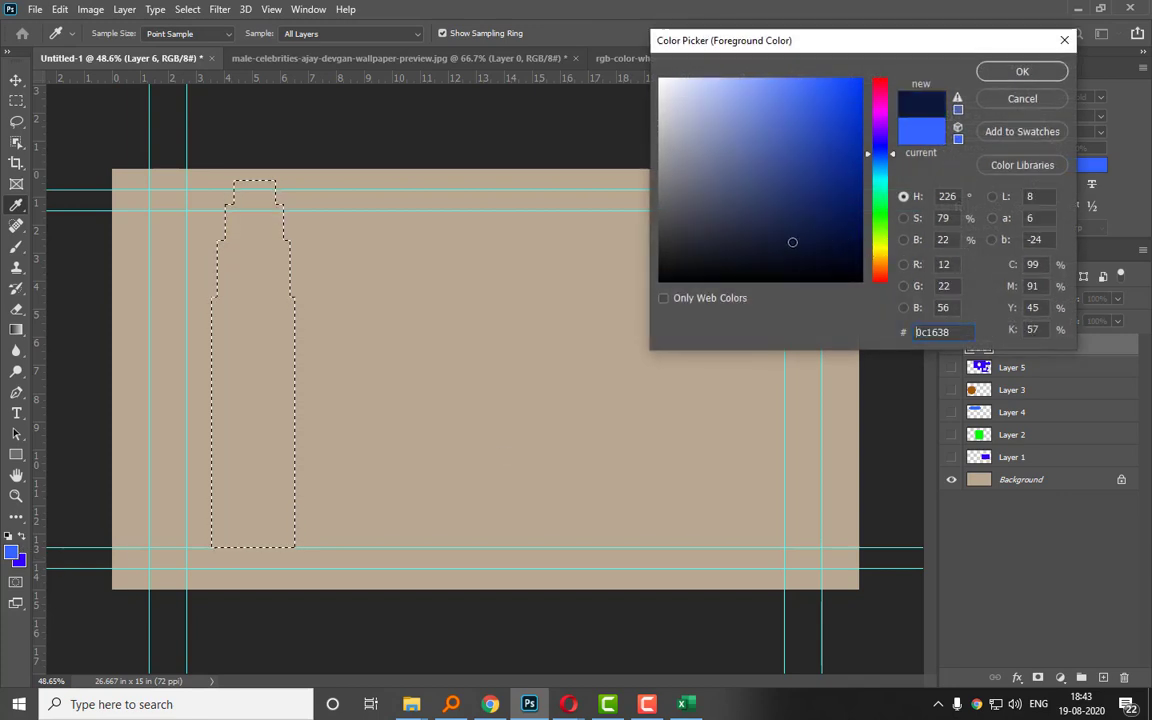
pyautogui.moveTo(792, 242); pyautogui.dragTo(671, 222)
pyautogui.click(1009, 74)
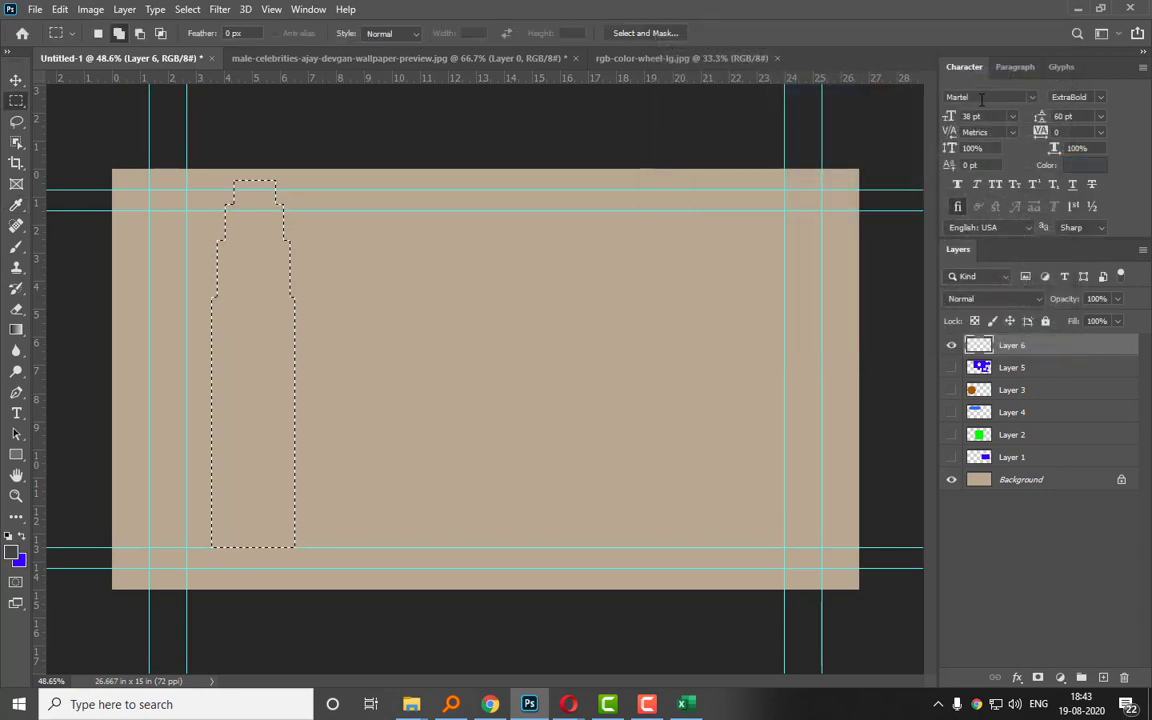
pyautogui.hotkey('alt', 'BackSpace')
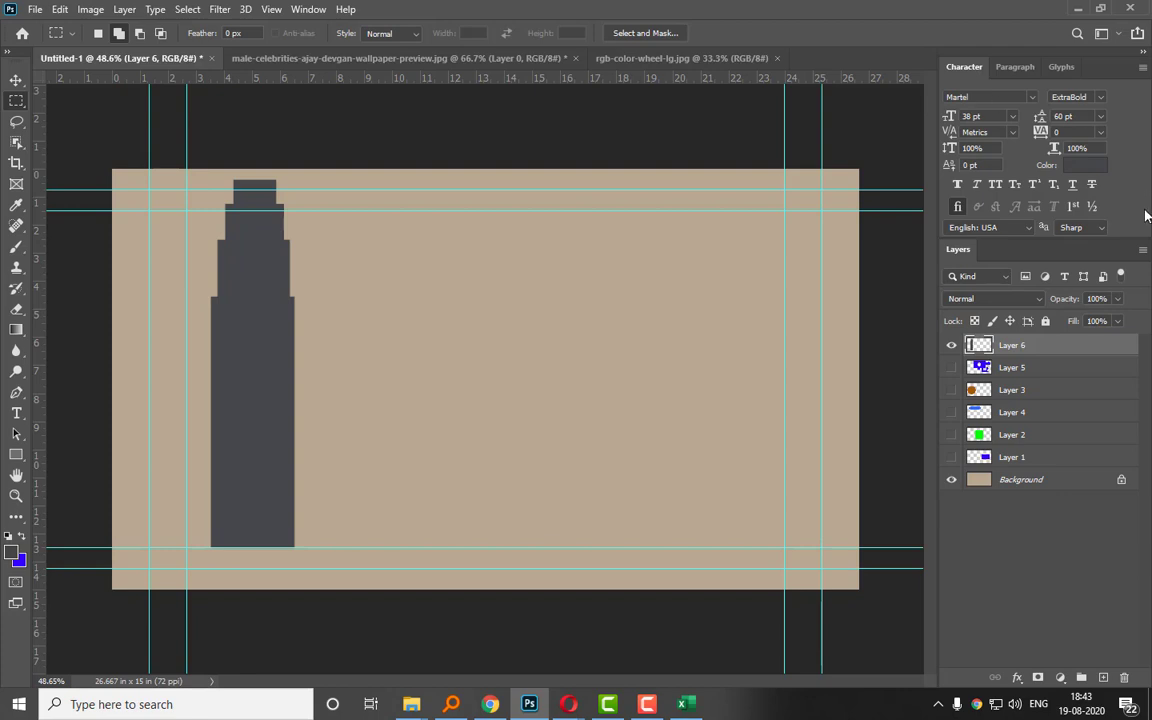
# Set the foreground colour to a dark navy blue and fill the Background layer with it.
pyautogui.click(990, 480)
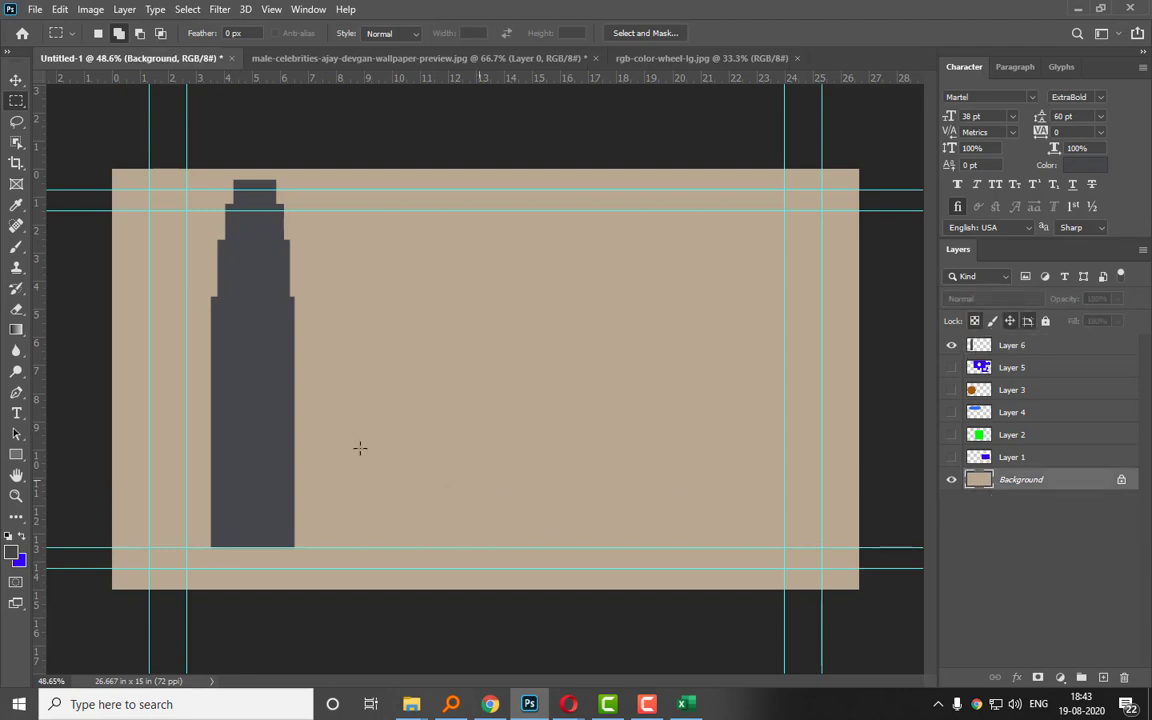
pyautogui.click(12, 552)
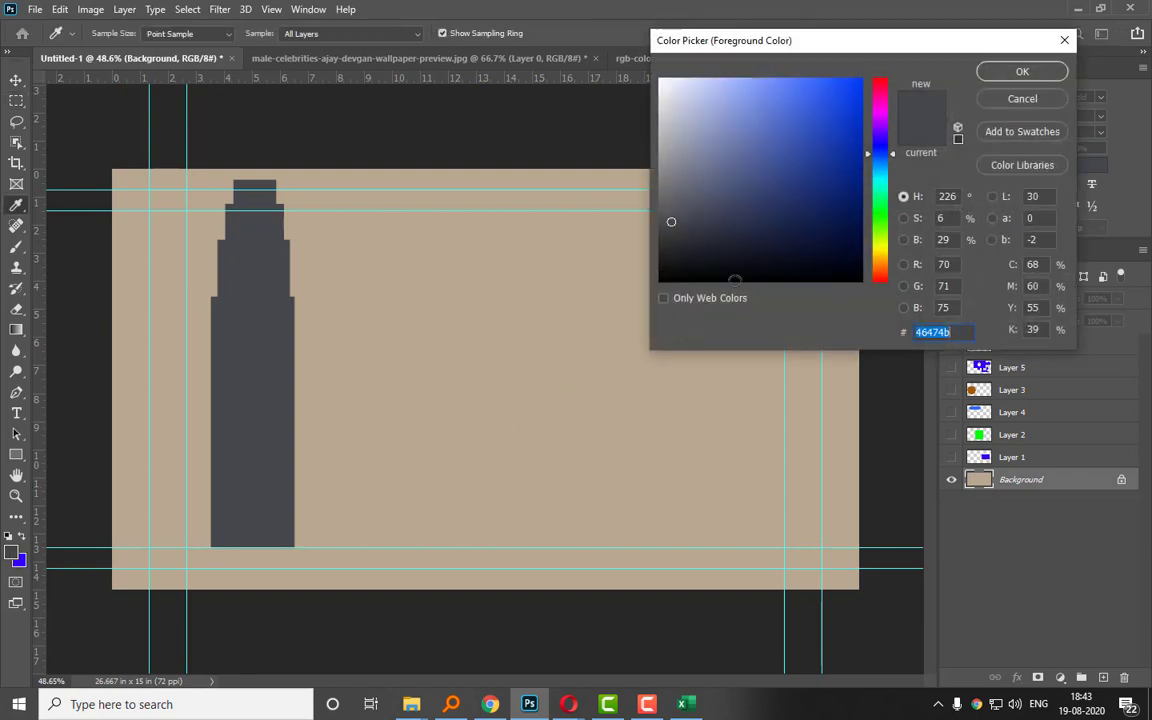
pyautogui.click(781, 256)
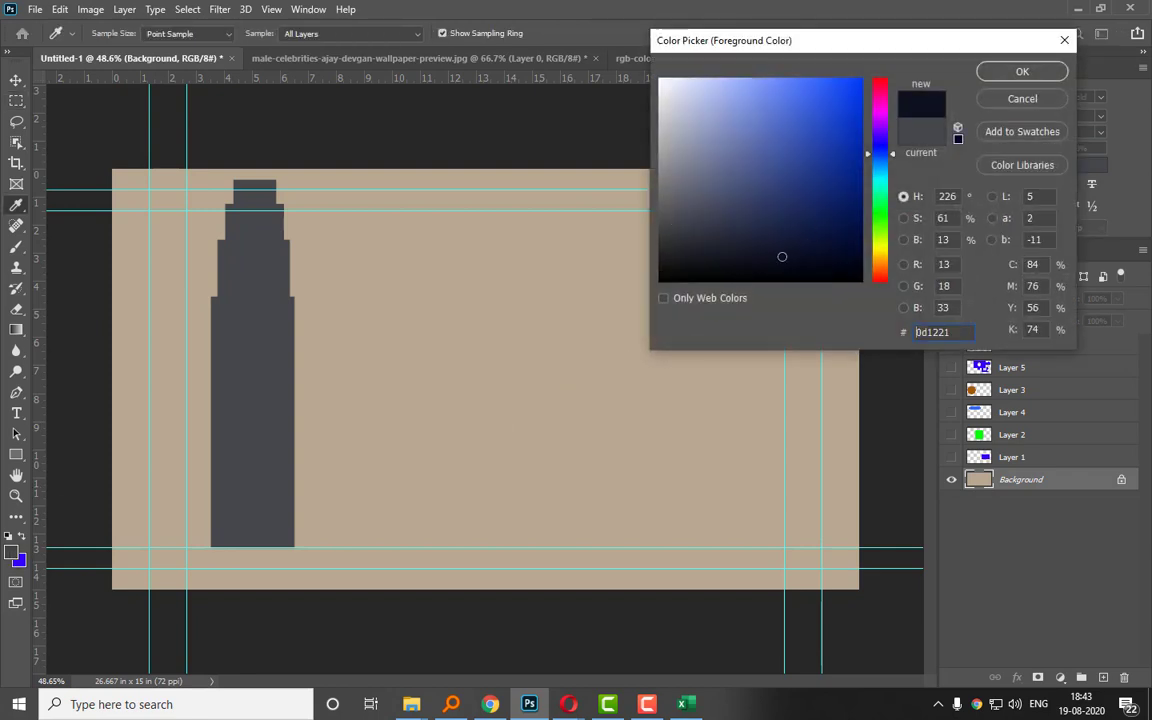
pyautogui.click(765, 243)
pyautogui.click(1003, 75)
pyautogui.press('m')
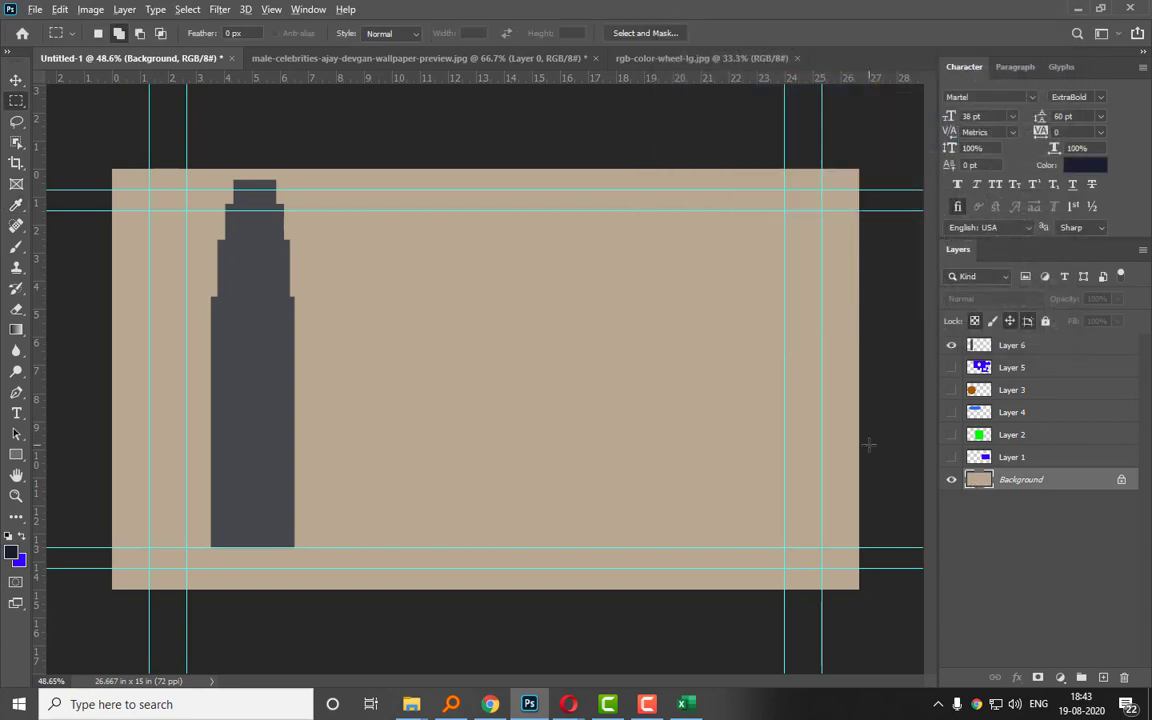
pyautogui.hotkey('alt', 'BackSpace')
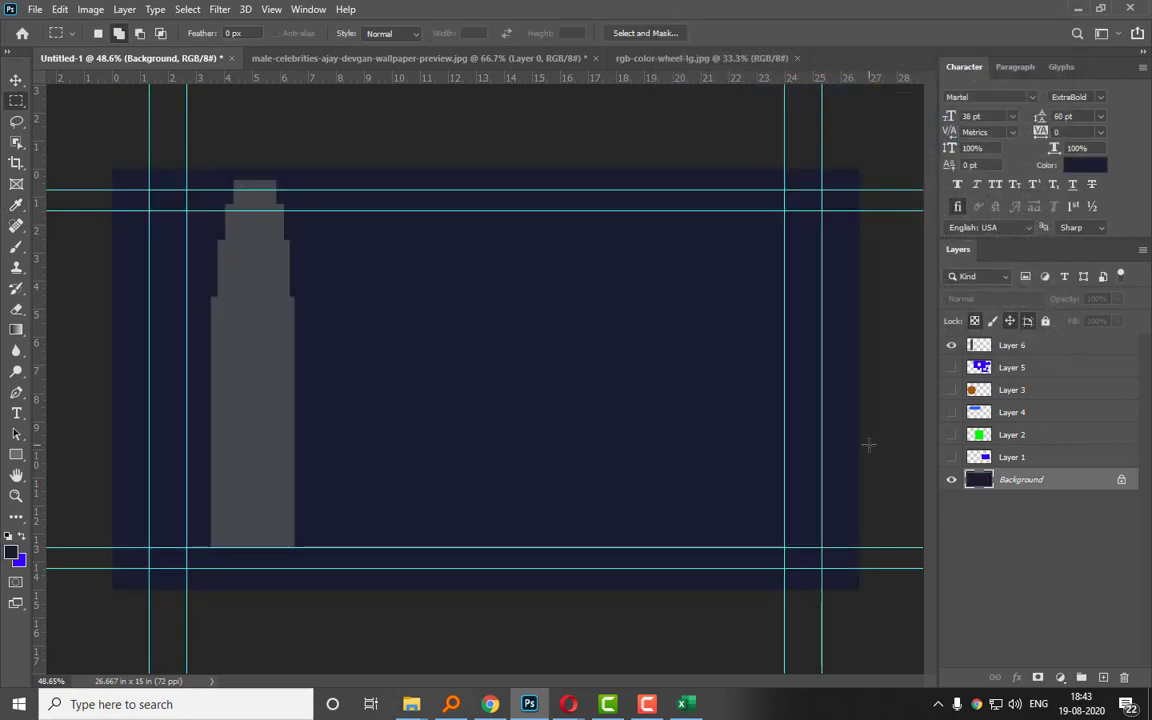
# Move the grey tower down until its base meets the lowest horizontal guide, and activate the Rectangular Marquee tool.
pyautogui.click(15, 77)
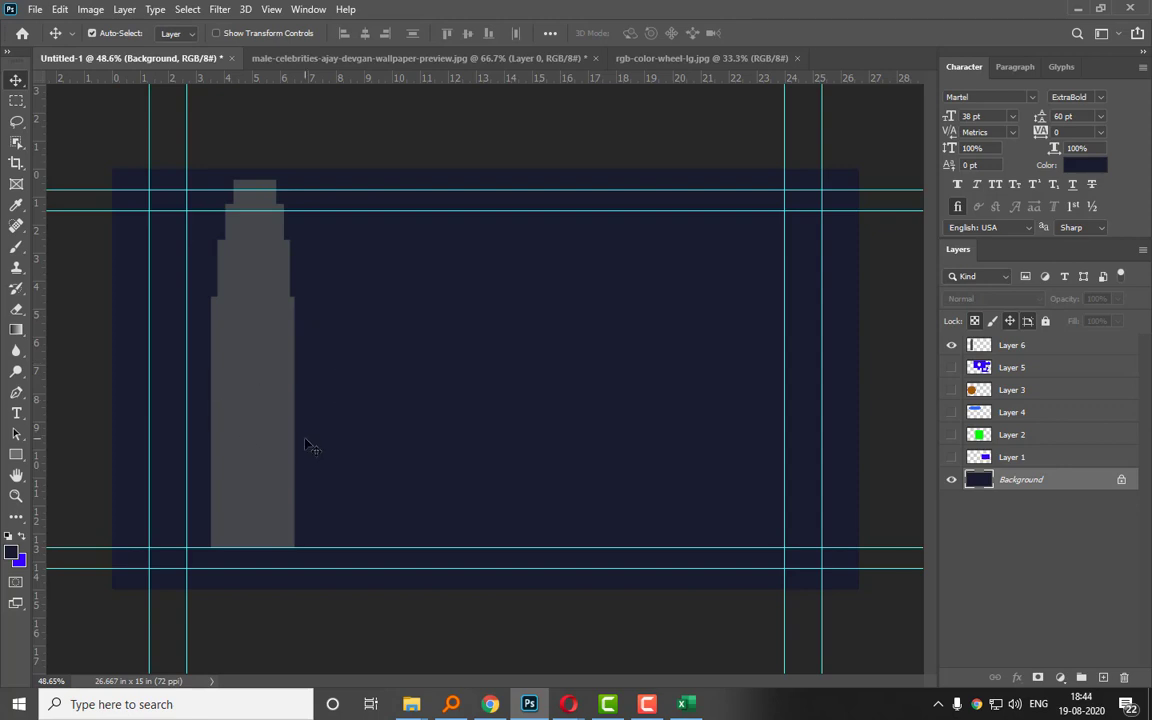
pyautogui.moveTo(249, 476); pyautogui.dragTo(248, 496)
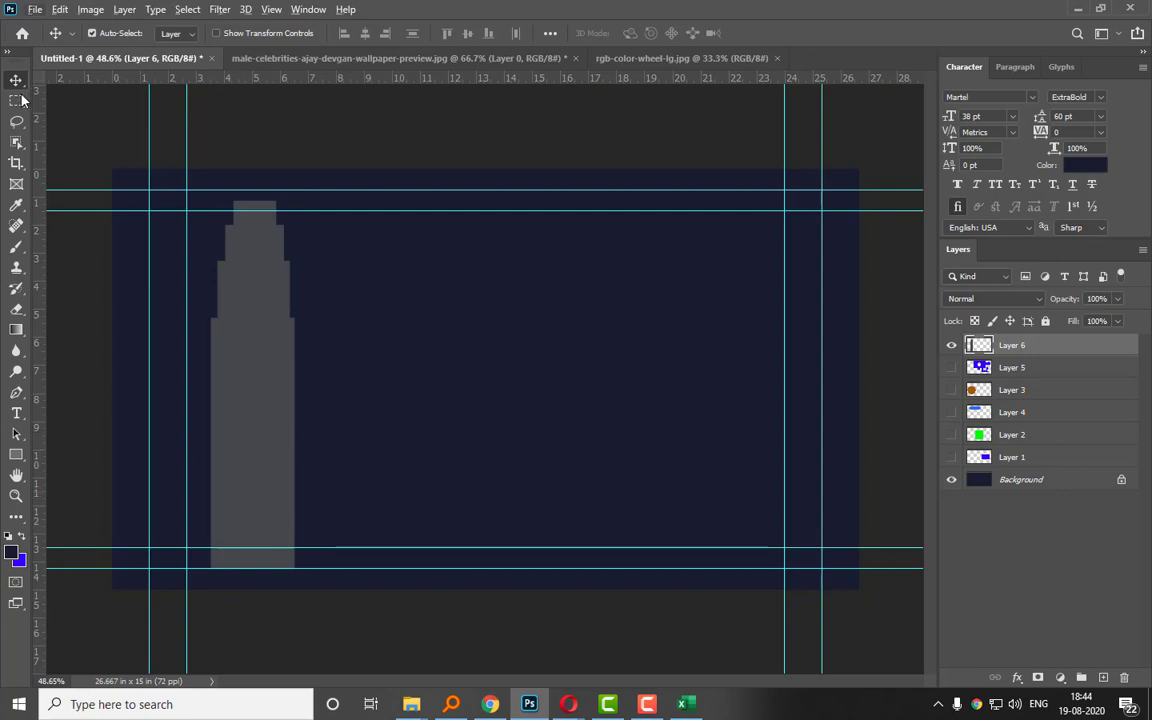
pyautogui.moveTo(16, 100); pyautogui.dragTo(70, 113)
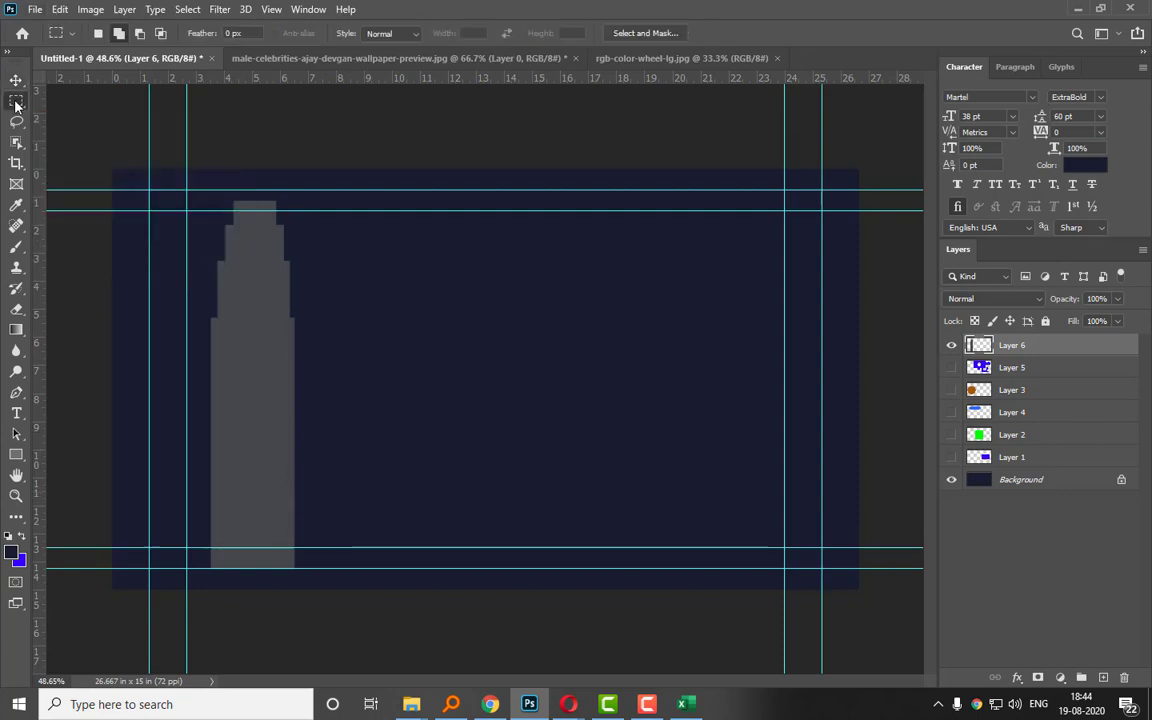
# Rename the grey tower's layer to Building_1.
pyautogui.doubleClick(1012, 344)
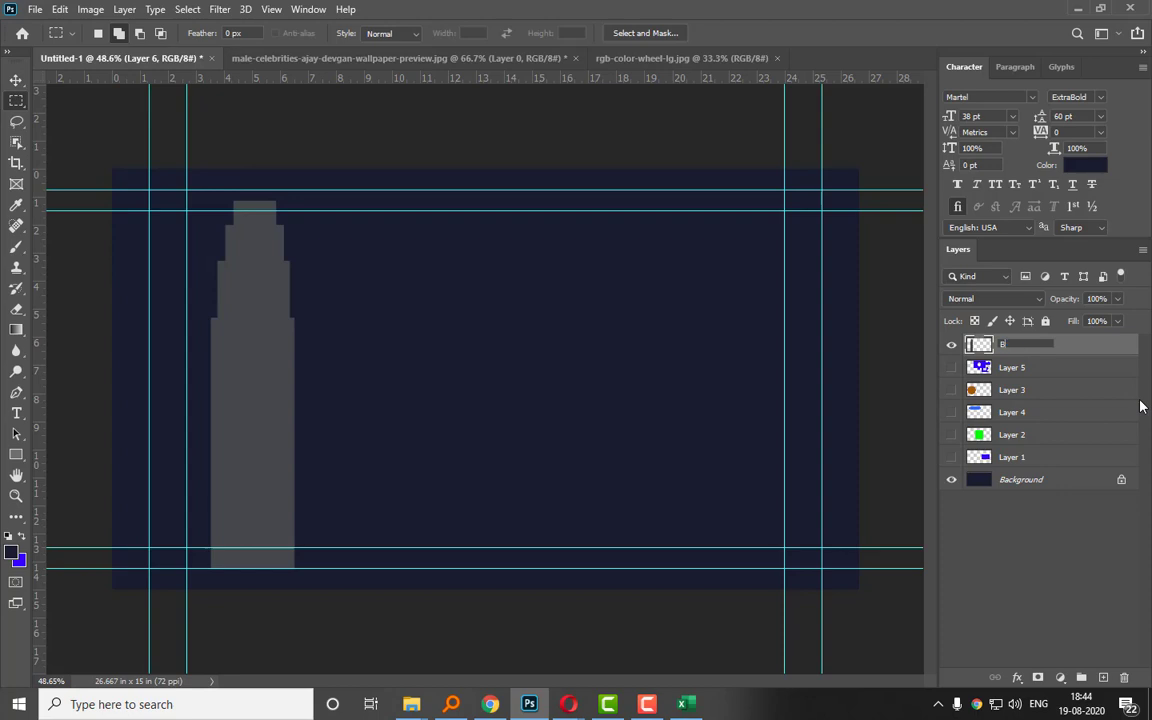
pyautogui.write('B')
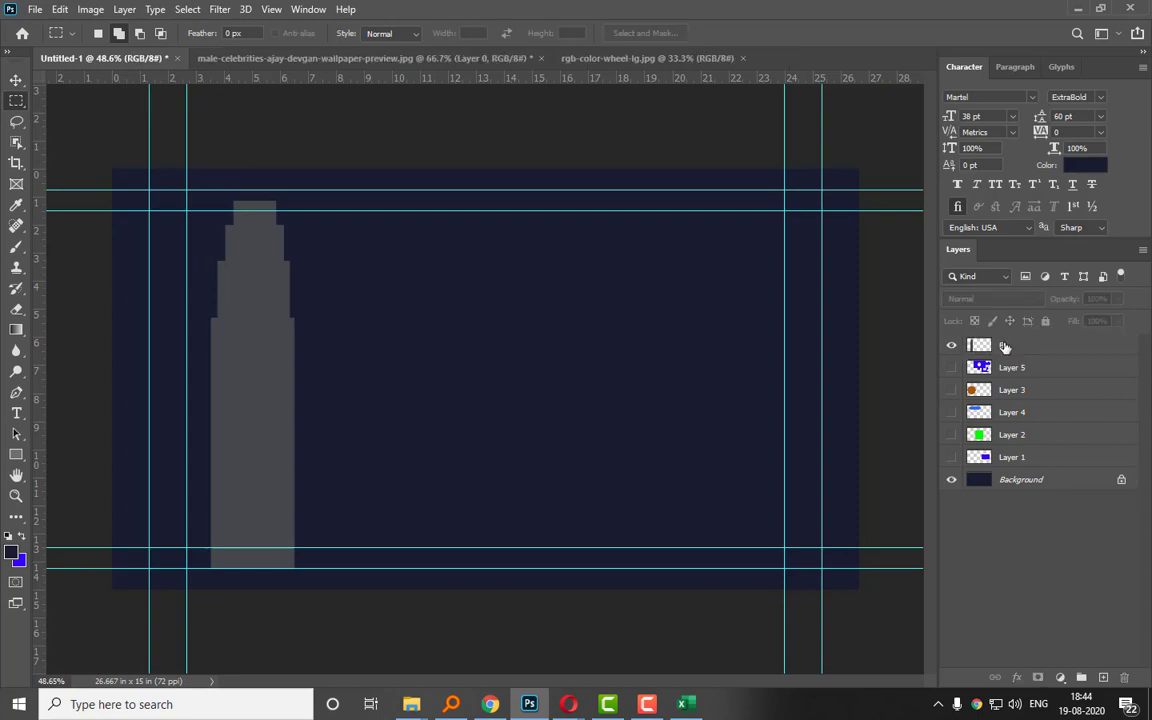
pyautogui.press('Return')
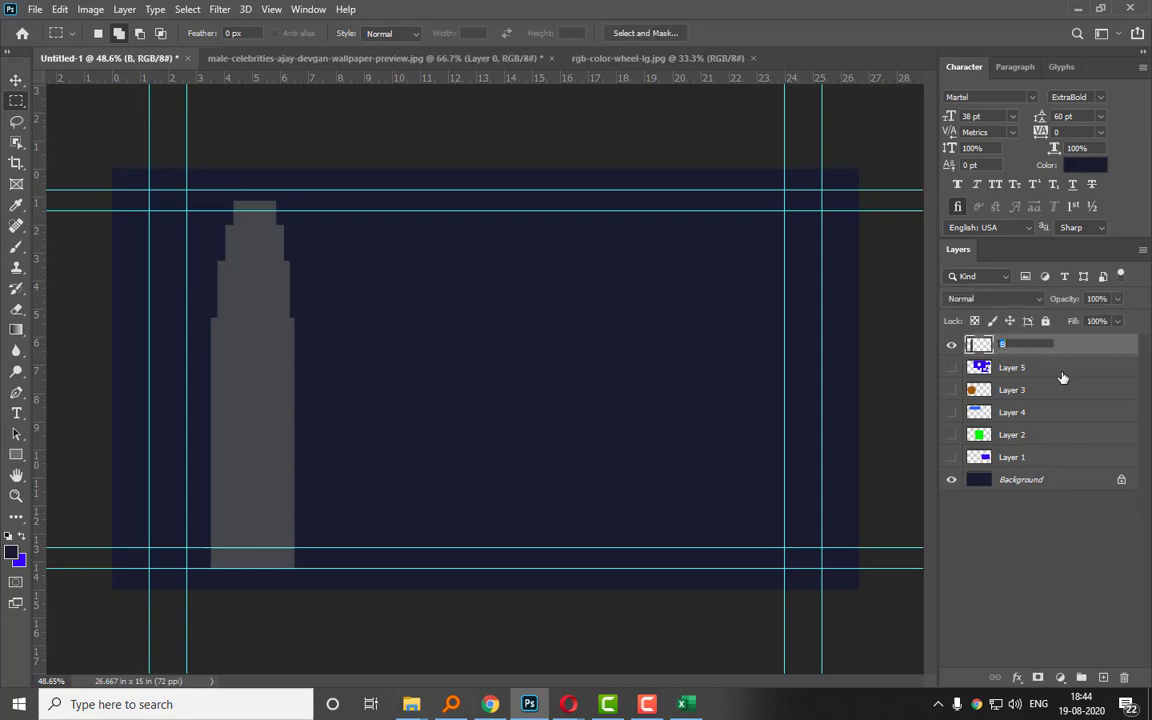
pyautogui.write('Building_ 1')
pyautogui.press('Return')
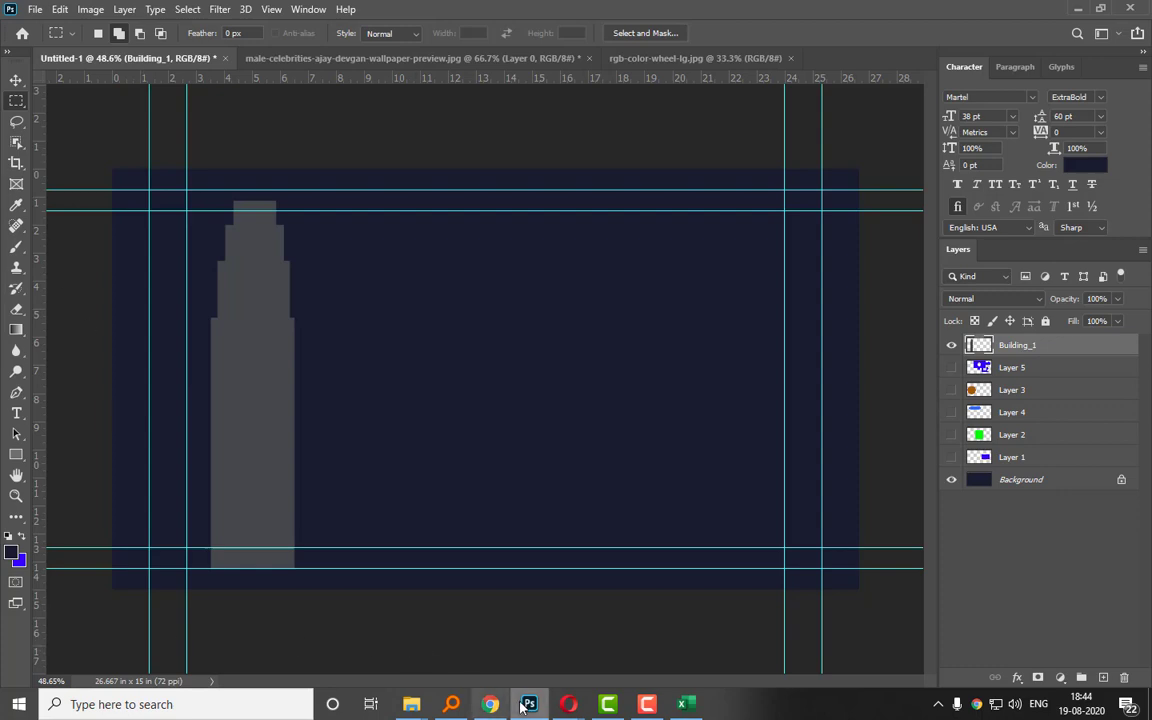
pyautogui.moveTo(573, 715)
pyautogui.click(482, 630)
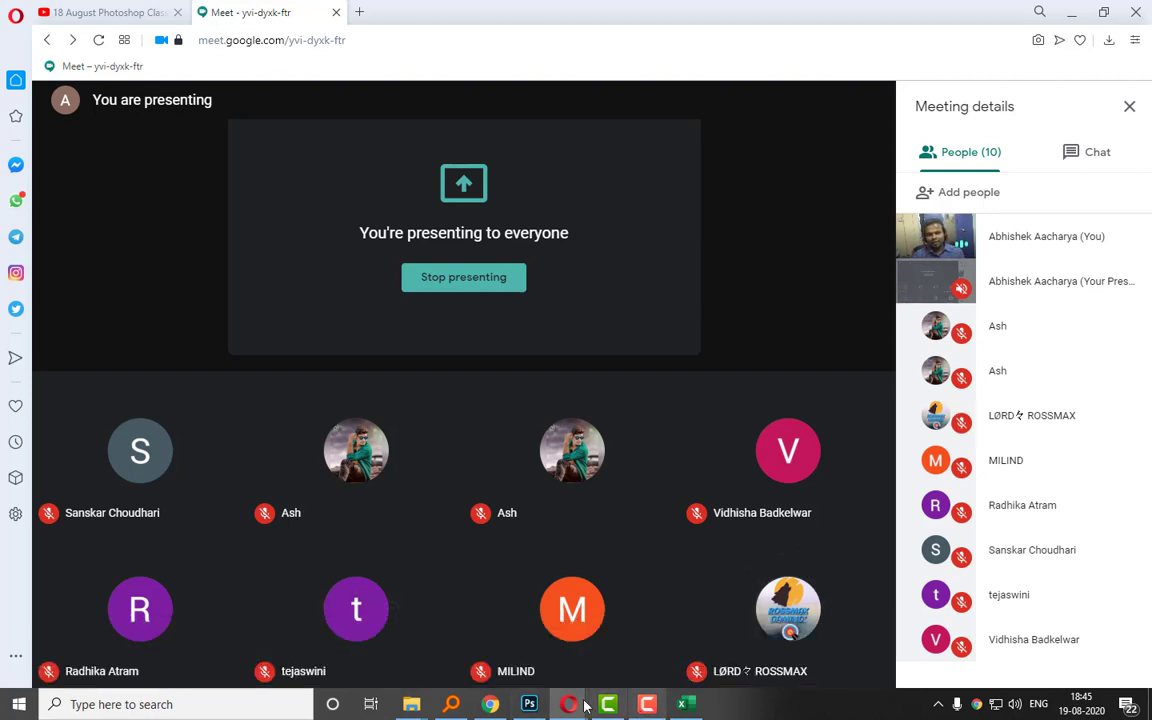
pyautogui.click(529, 704)
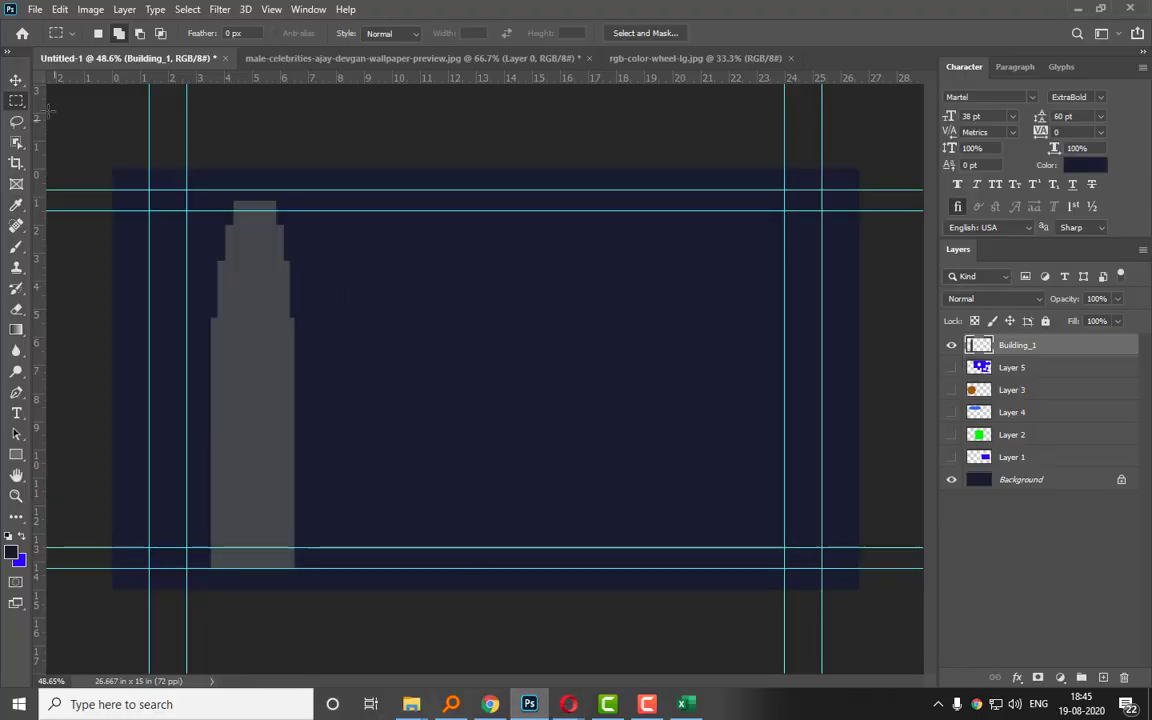
# Nudge the tower slightly left and duplicate it twice to the right, making an evenly based row of three towers.
pyautogui.click(21, 89)
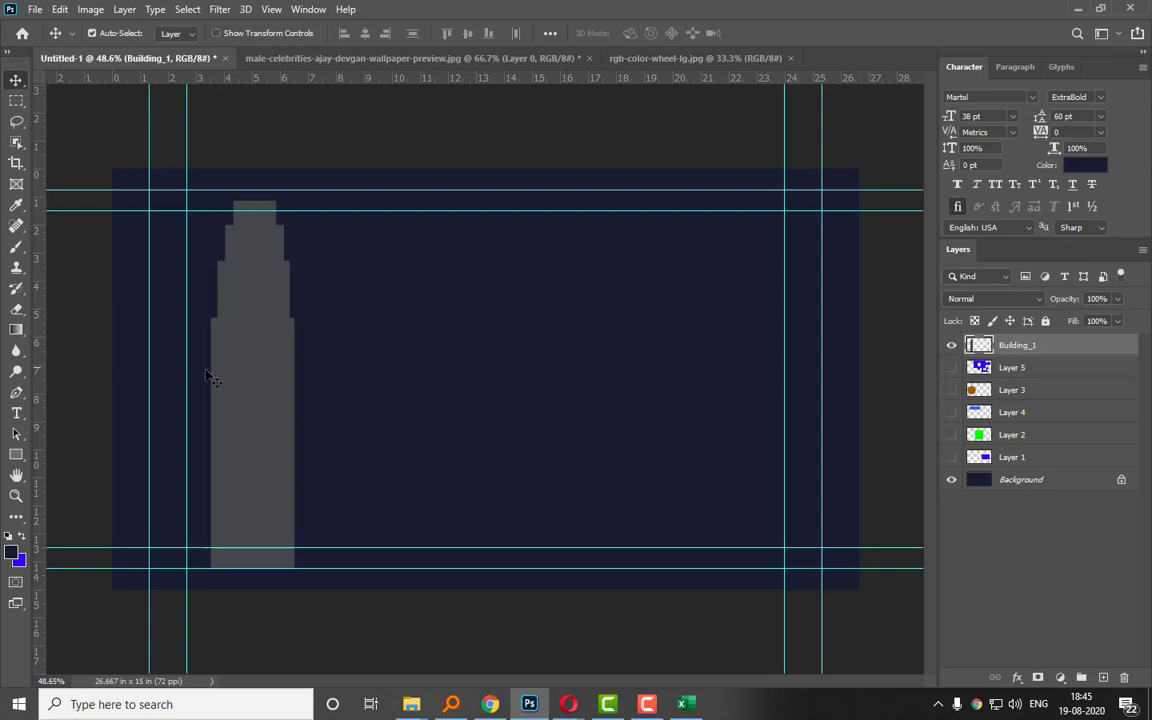
pyautogui.moveTo(257, 404)
pyautogui.mouseDown()
pyautogui.moveTo(321, 386)
pyautogui.moveTo(334, 406)
pyautogui.moveTo(247, 406)
pyautogui.mouseUp()
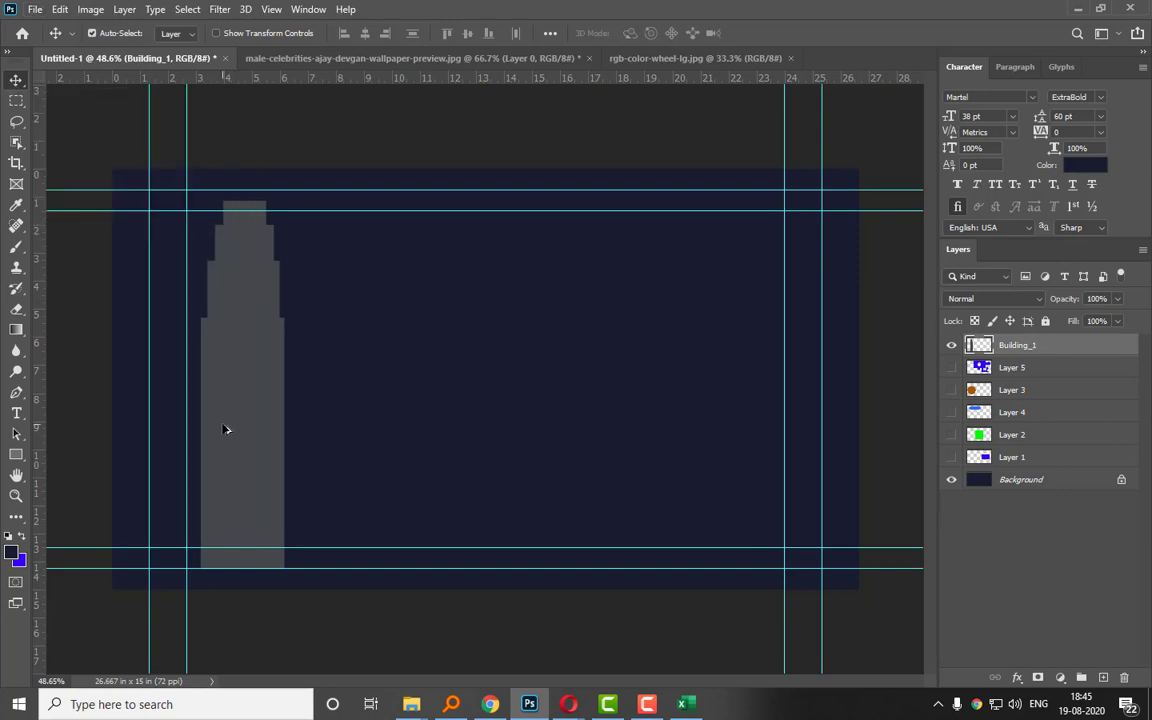
pyautogui.moveTo(224, 429); pyautogui.dragTo(340, 432)
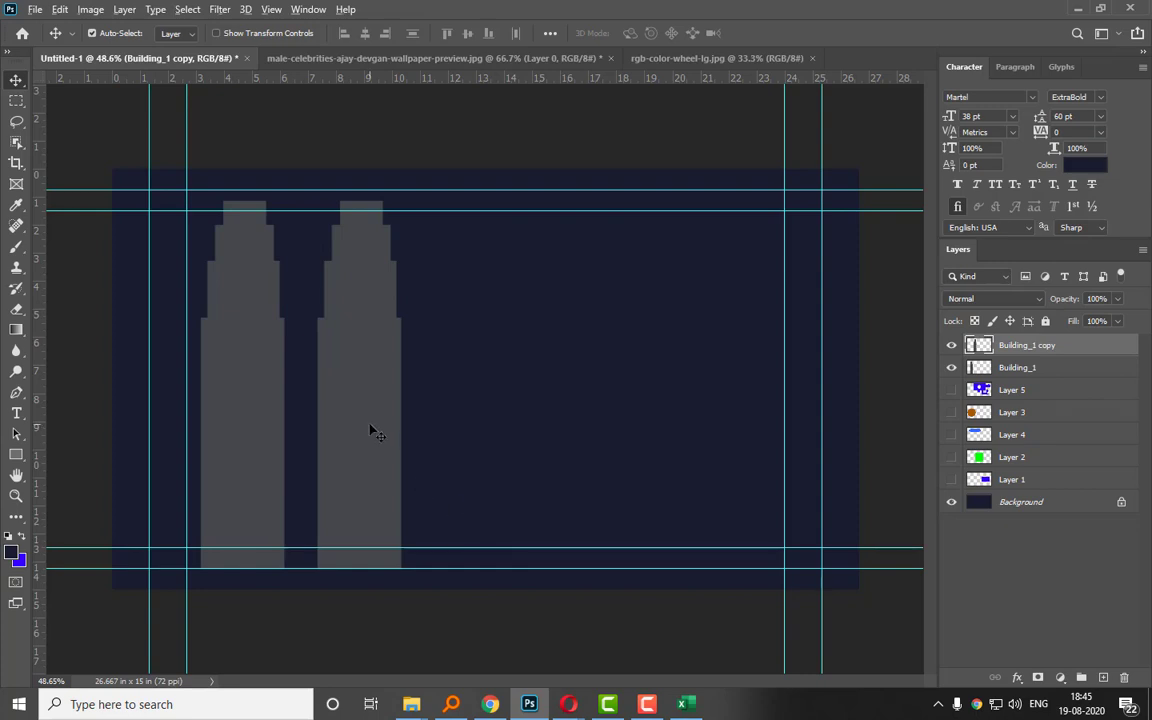
pyautogui.moveTo(372, 432); pyautogui.dragTo(499, 432)
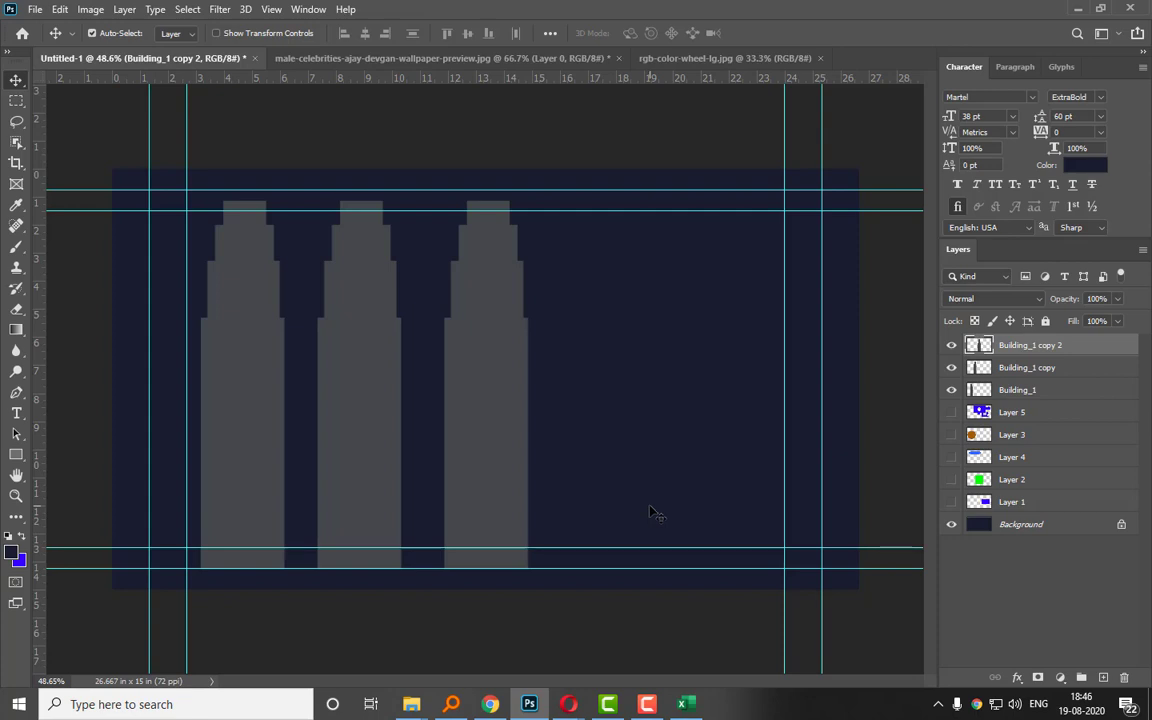
# Add a new layer above the tower layers and activate the Rectangular Marquee tool.
pyautogui.click(1104, 678)
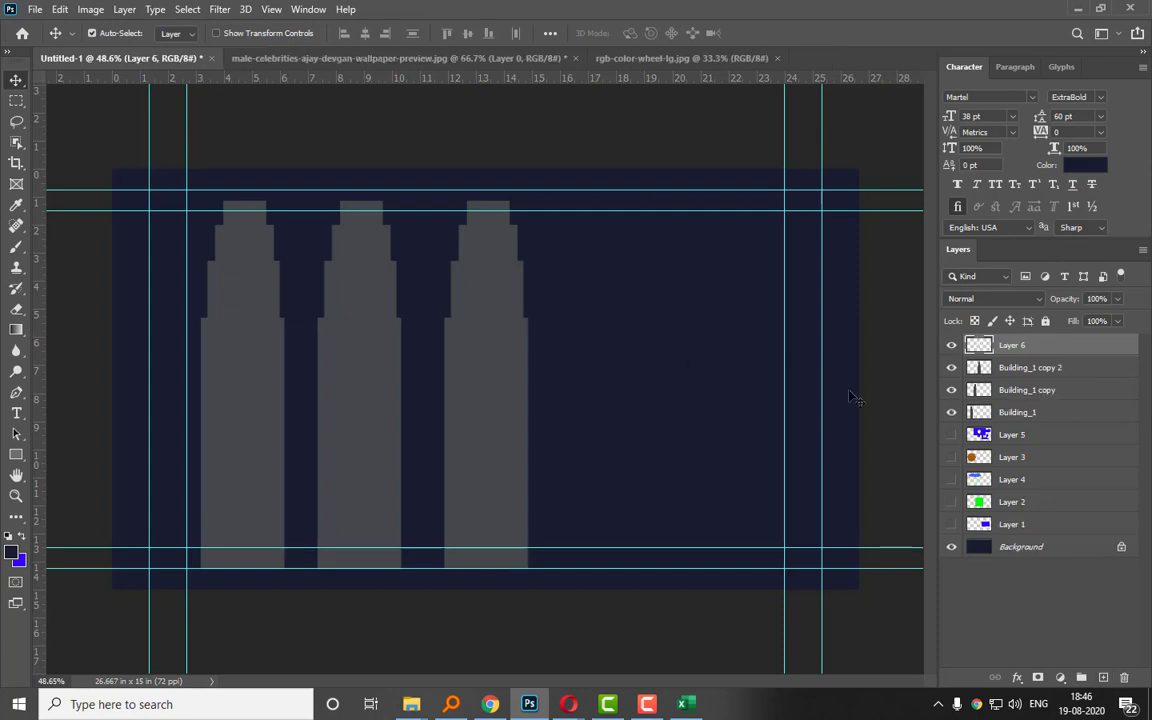
pyautogui.click(16, 101)
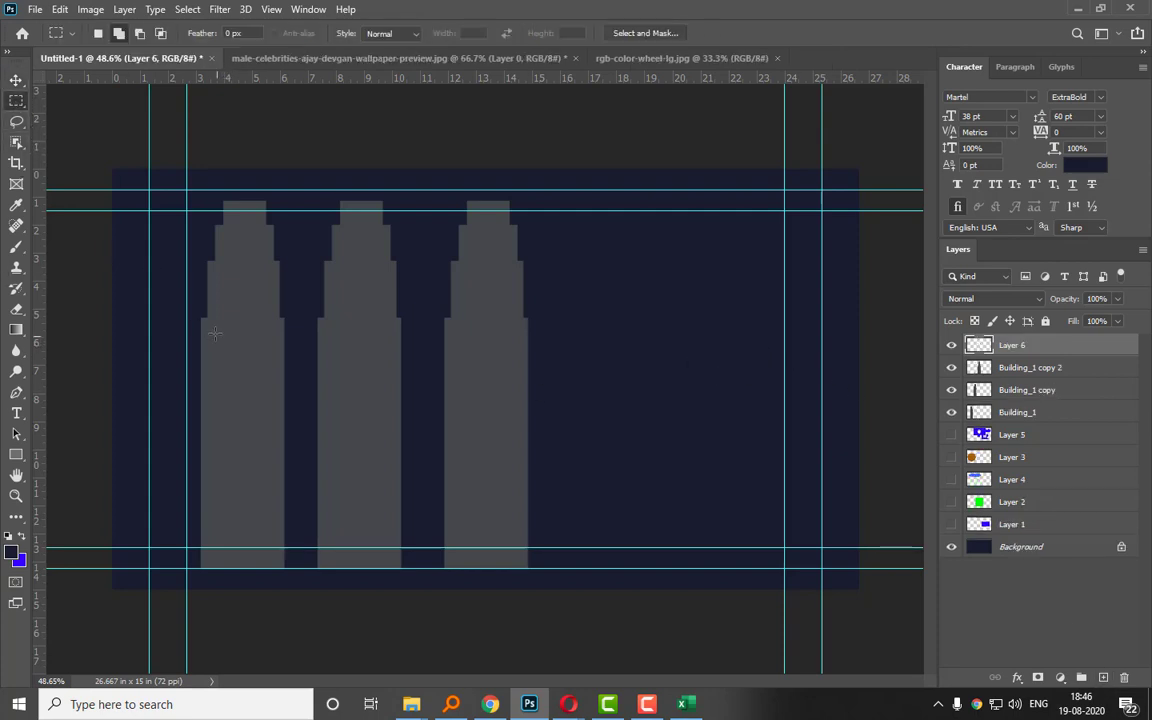
pyautogui.moveTo(211, 334); pyautogui.dragTo(231, 368)
pyautogui.click(98, 33)
pyautogui.moveTo(225, 340); pyautogui.dragTo(257, 342)
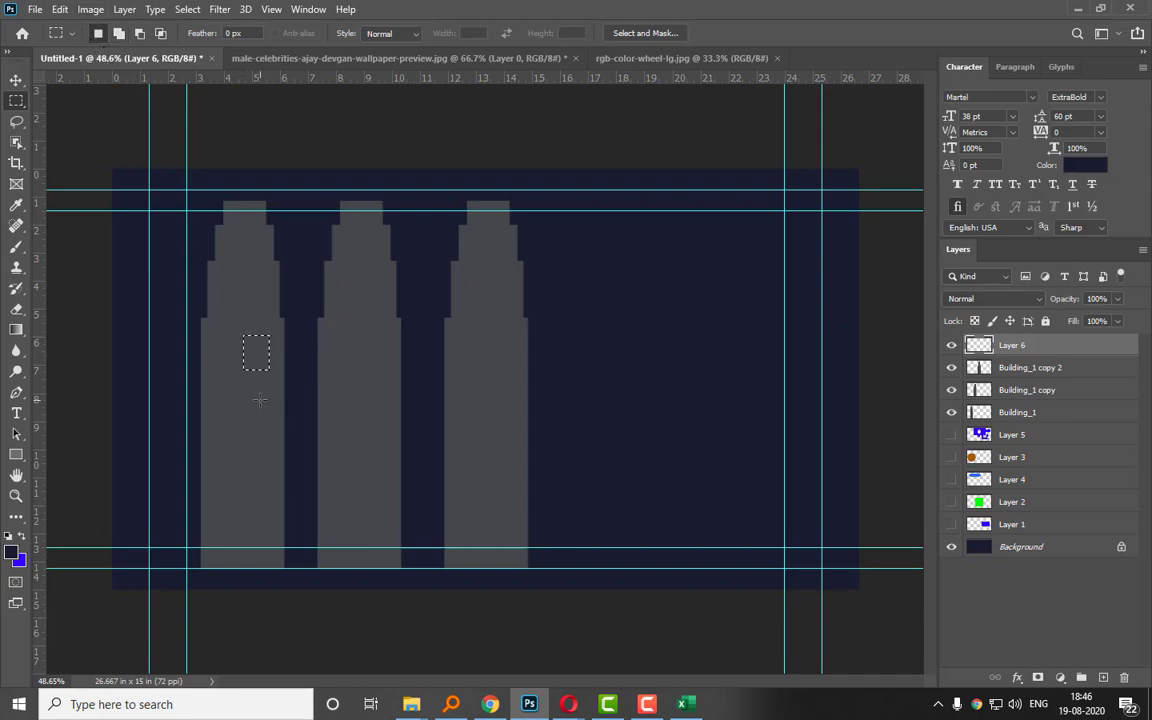
pyautogui.click(212, 336)
# Build a combined selection of six window rectangles in two columns and three rows on the leftmost tower's wide lower section.
pyautogui.moveTo(212, 337); pyautogui.dragTo(234, 372)
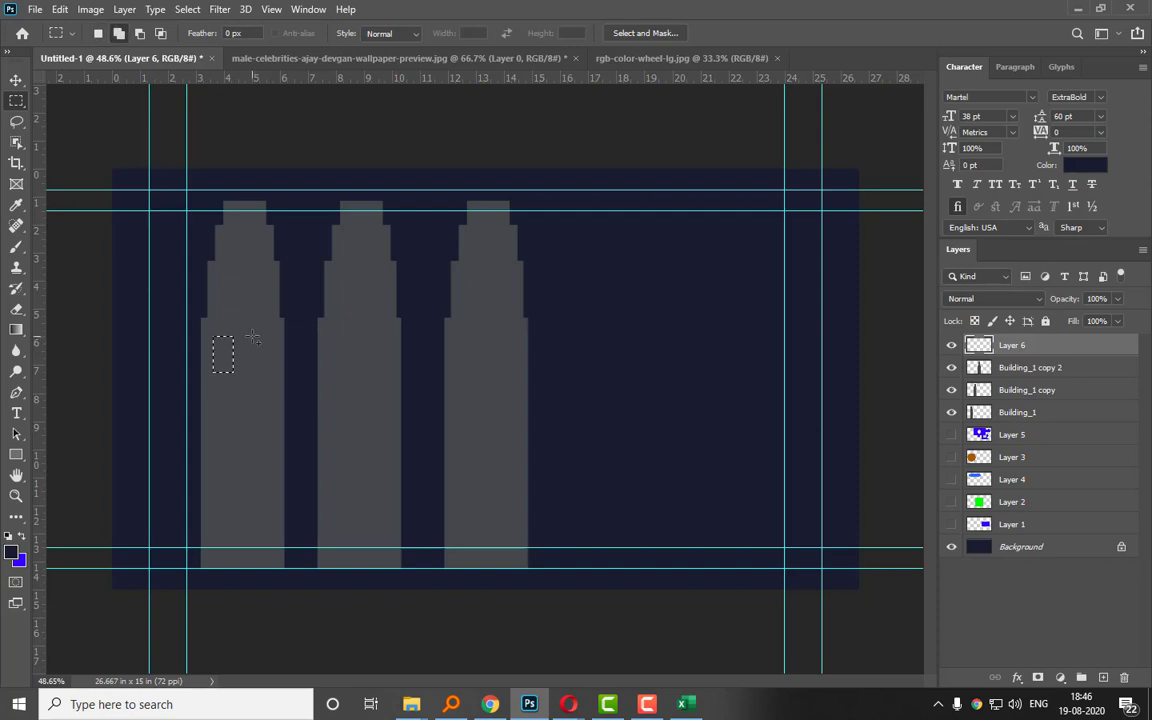
pyautogui.moveTo(252, 337); pyautogui.dragTo(278, 374)
pyautogui.moveTo(213, 389); pyautogui.dragTo(279, 423)
pyautogui.moveTo(213, 439); pyautogui.dragTo(235, 491)
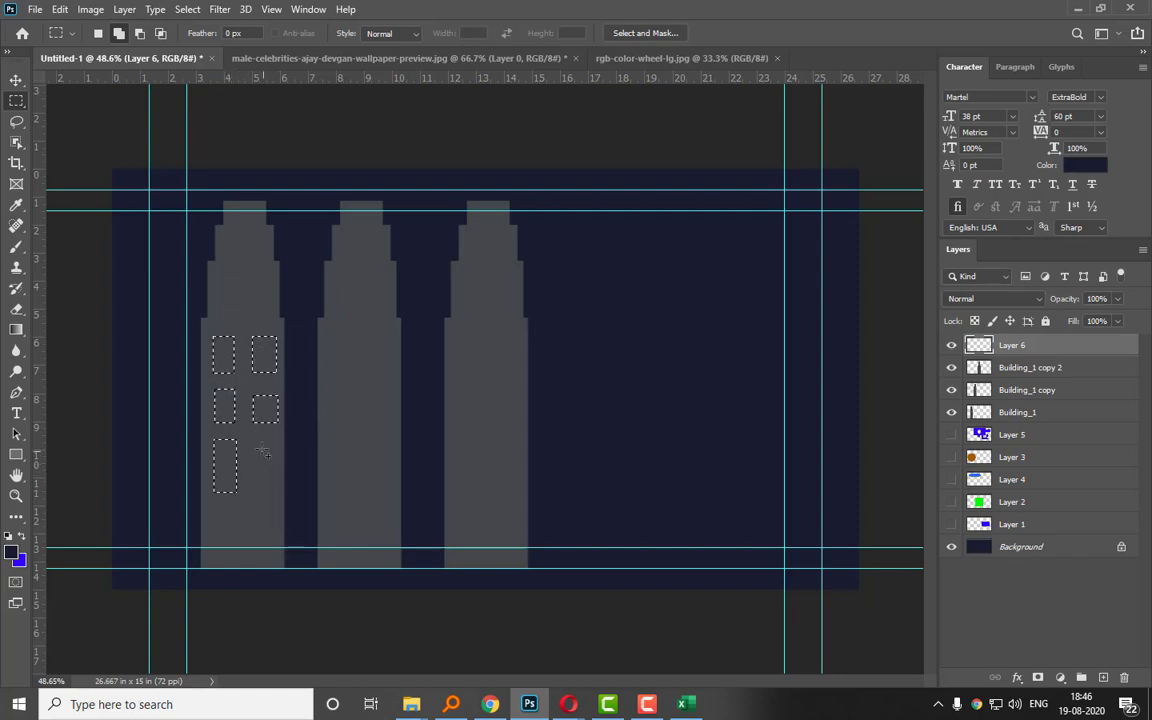
pyautogui.moveTo(260, 441); pyautogui.dragTo(273, 465)
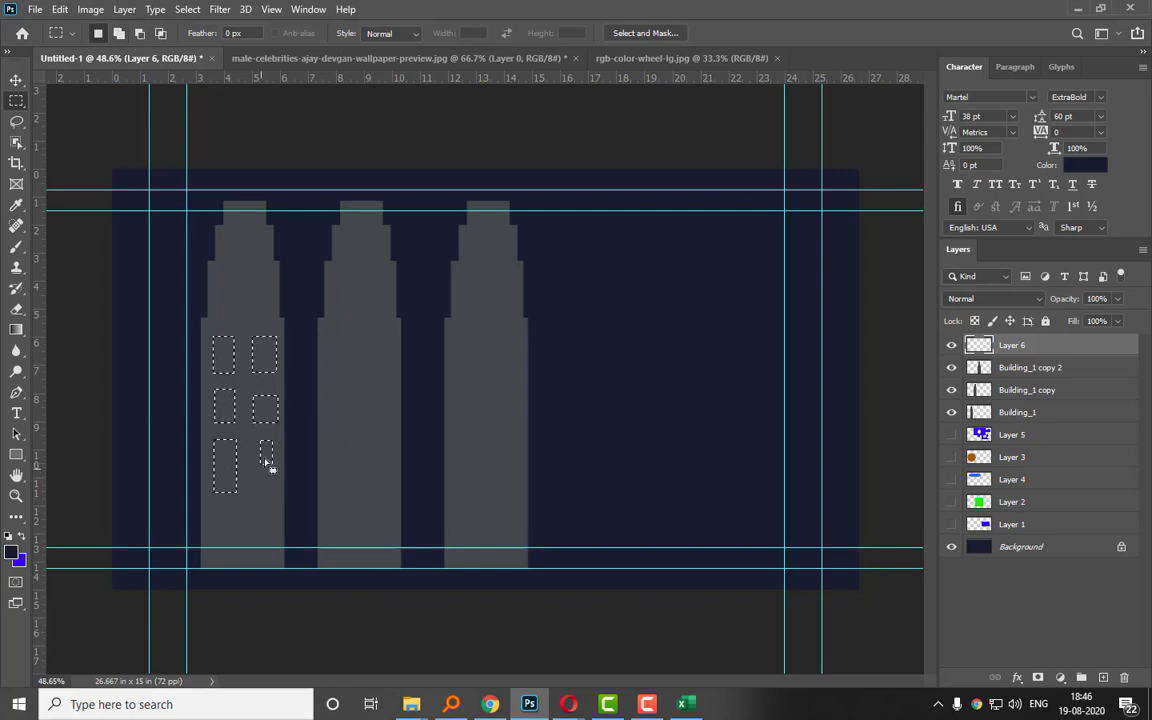
pyautogui.press('shift')
pyautogui.moveTo(255, 441); pyautogui.dragTo(278, 466)
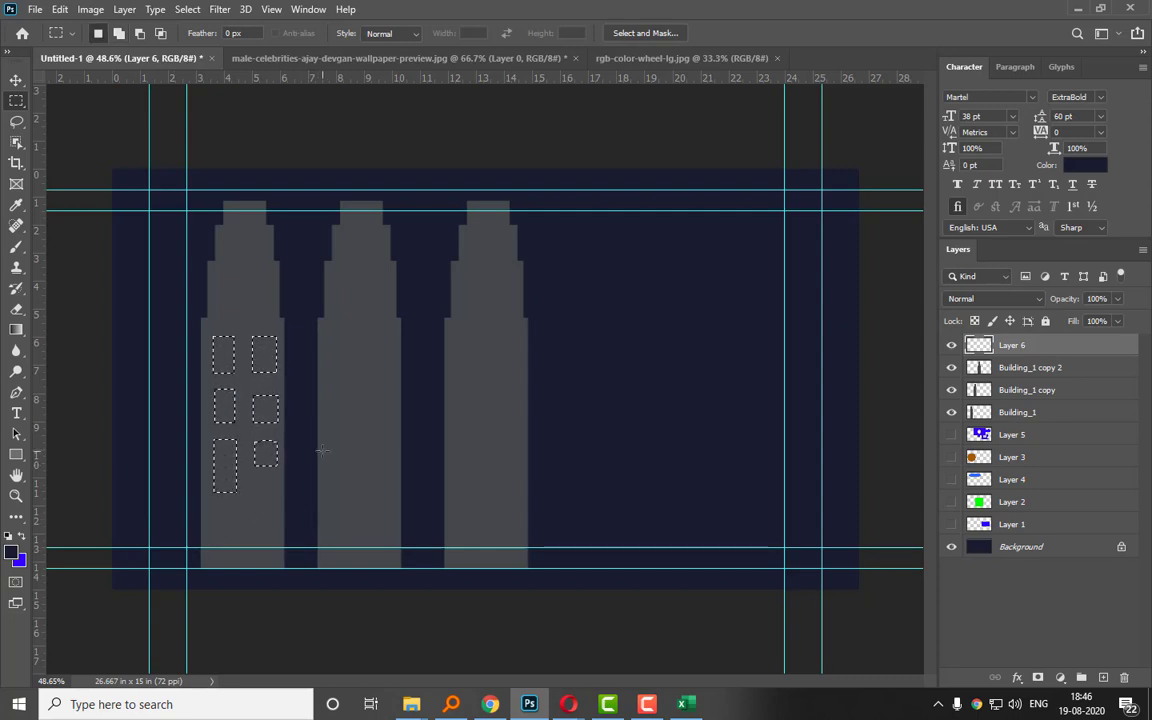
# Set the foreground colour to pale yellow #fff3af and return to the Rectangular Marquee tool.
pyautogui.click(12, 551)
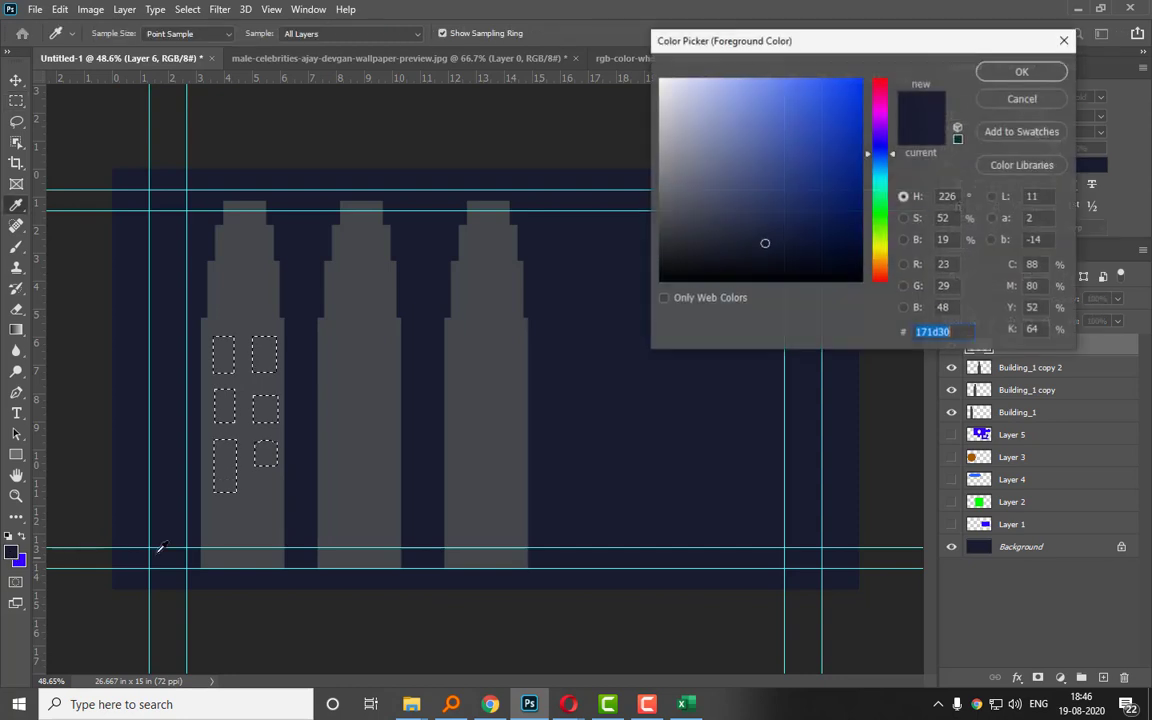
pyautogui.click(881, 256)
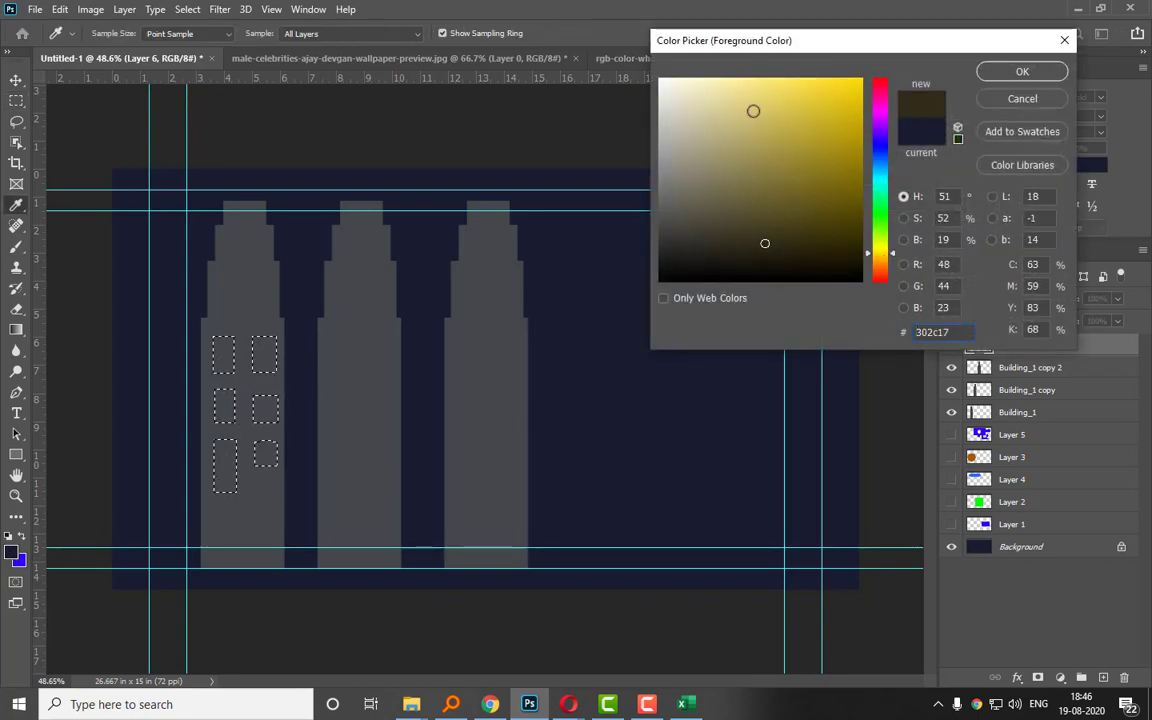
pyautogui.click(722, 76)
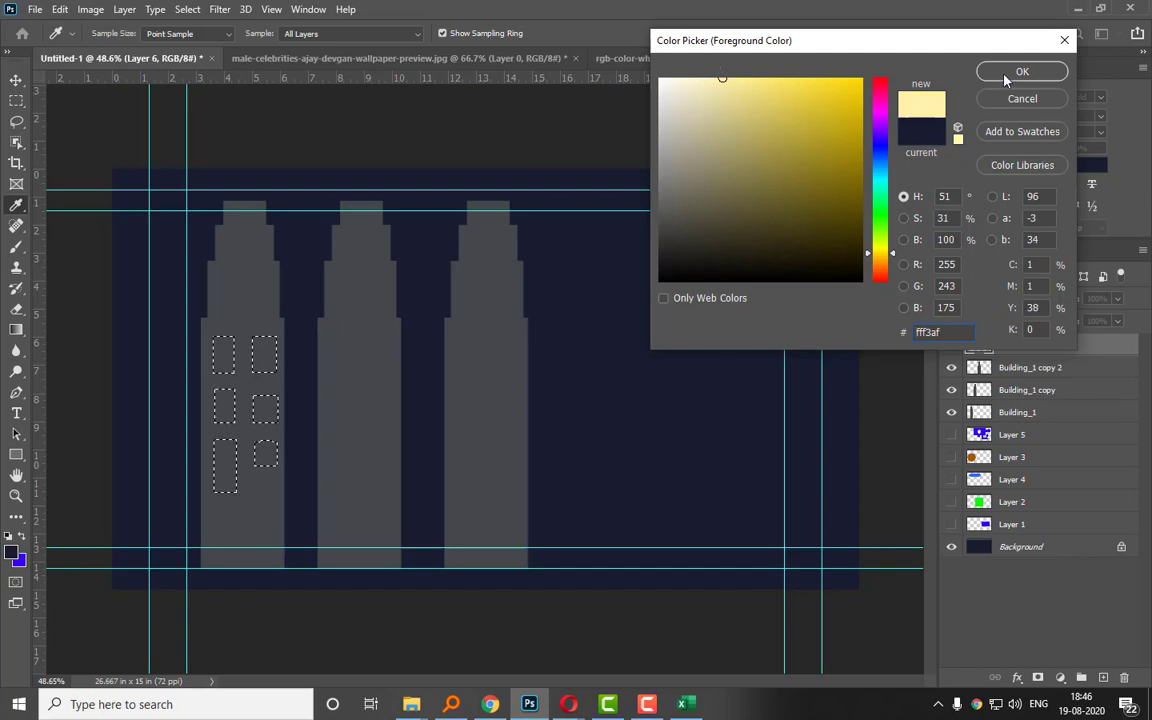
pyautogui.click(1020, 71)
pyautogui.press('m')
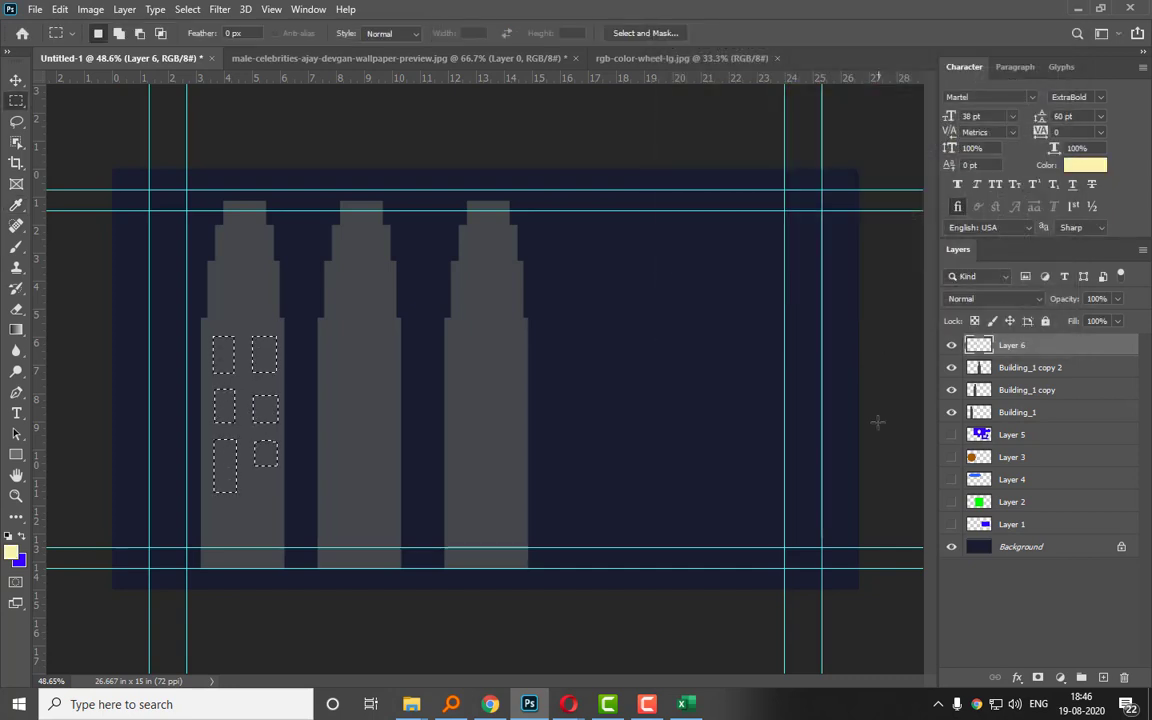
# Rename the new layer to Windows, fill the window selection with the pale yellow foreground colour and deselect it.
pyautogui.doubleClick(1010, 345)
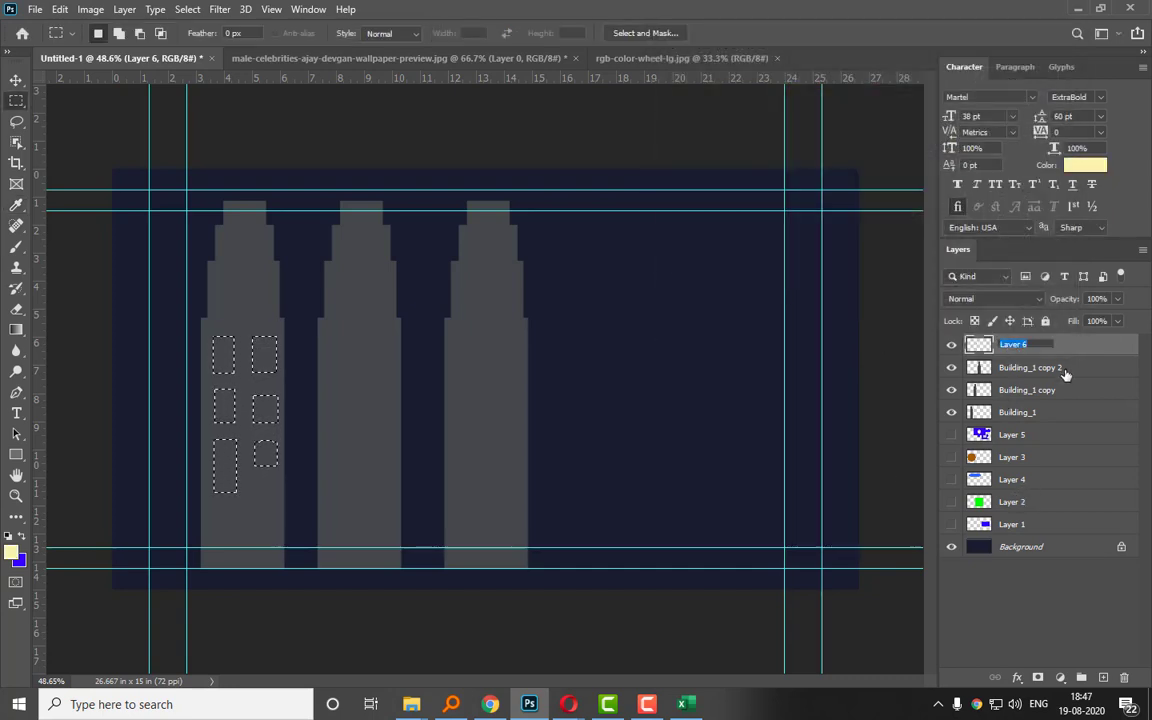
pyautogui.write('Windows')
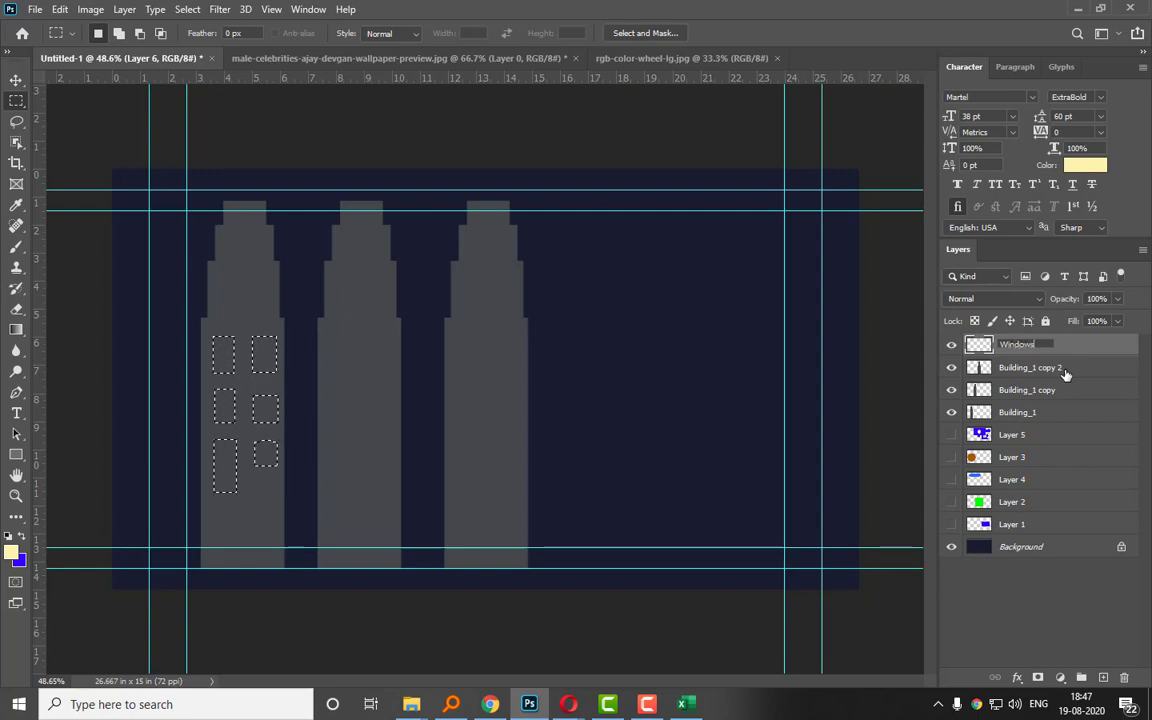
pyautogui.press('Return')
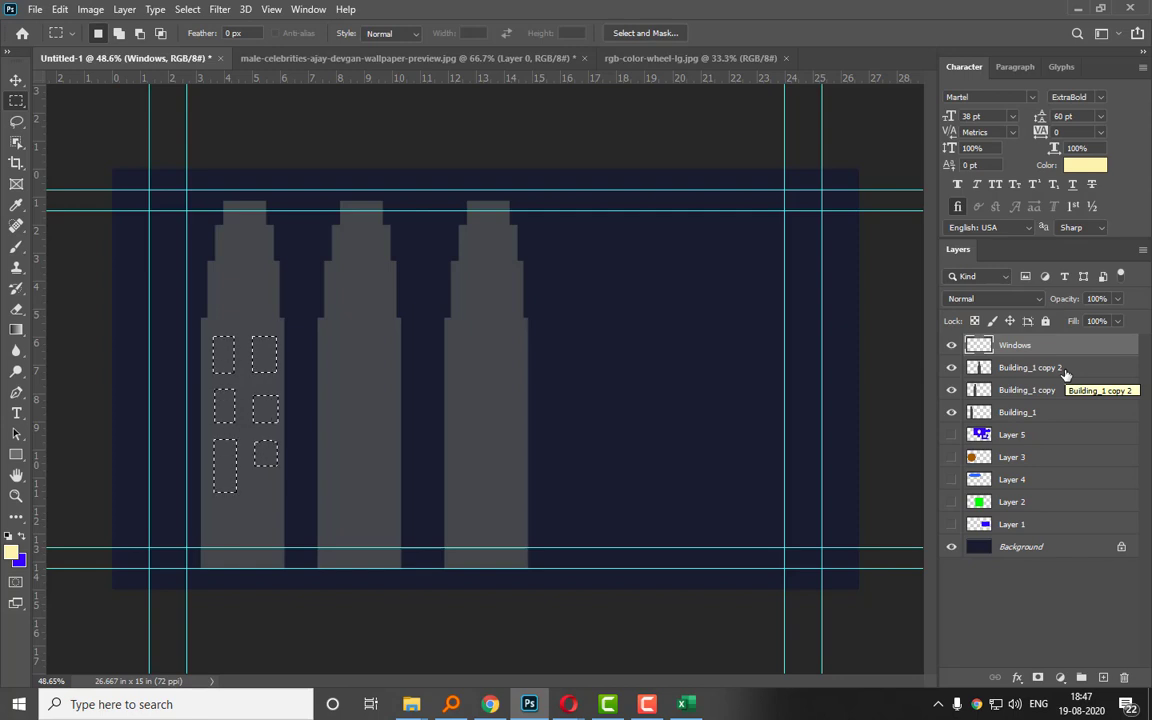
pyautogui.hotkey('alt', 'BackSpace')
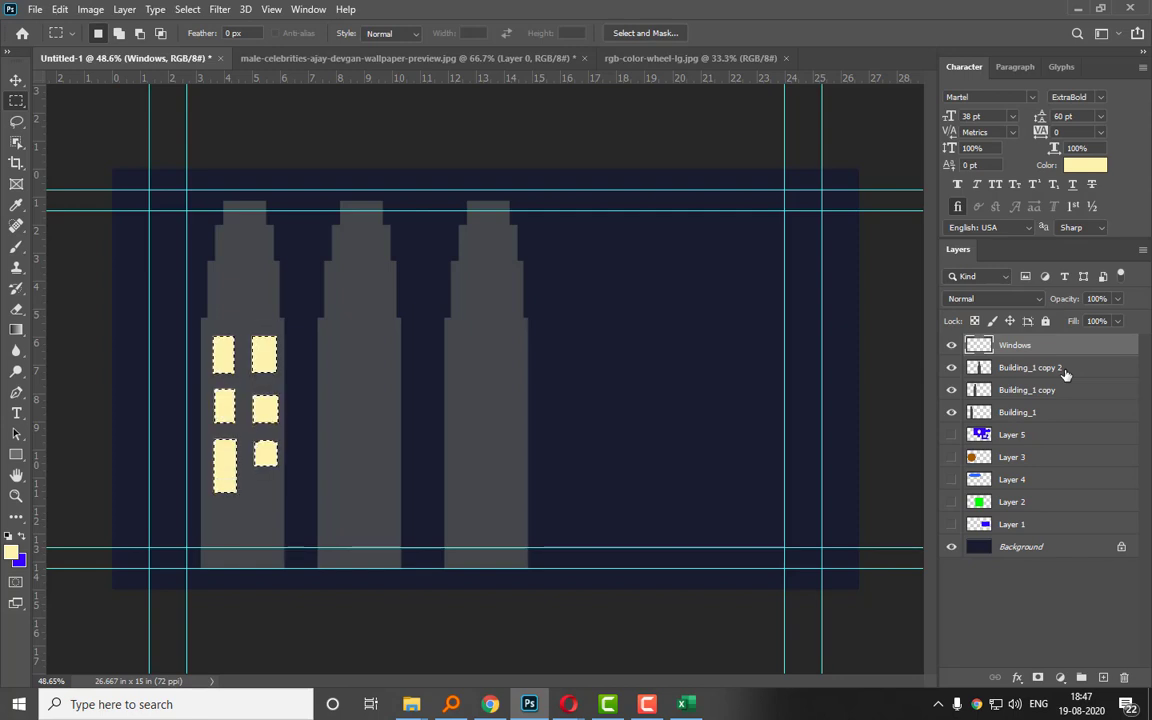
pyautogui.hotkey('ctrl', 'd')
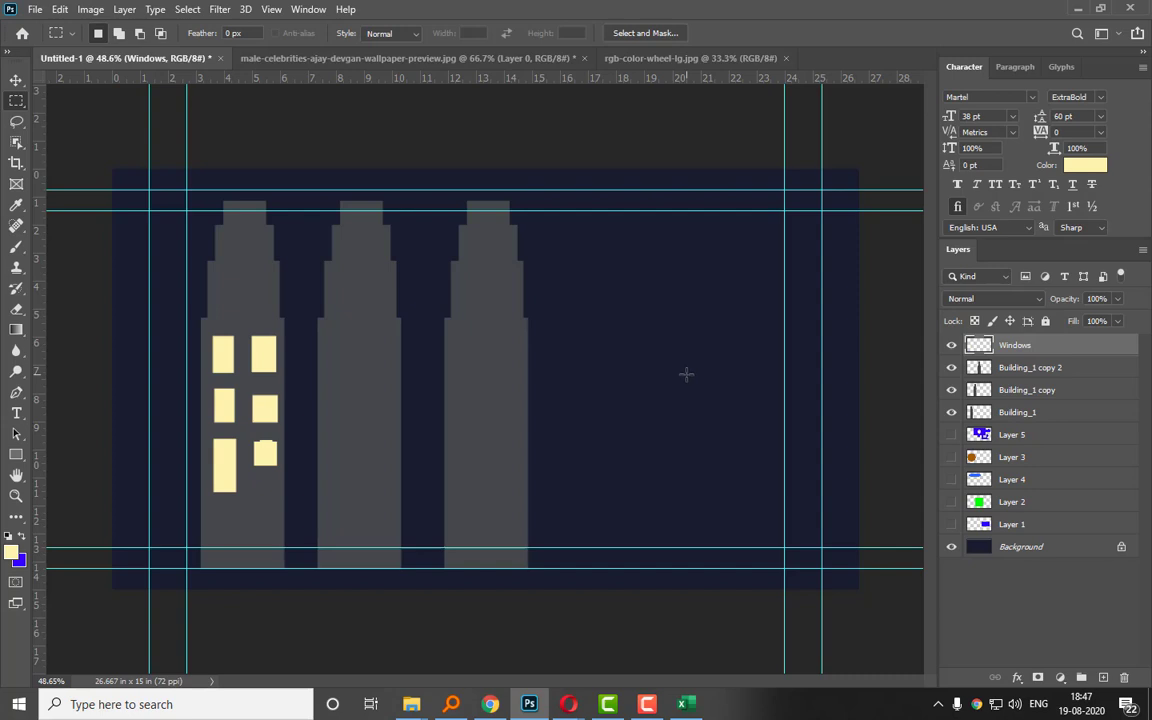
# Save the document as a layered Photoshop file named Class_3_Selection in the Class 1 folder on the Desktop.
pyautogui.click(34, 9)
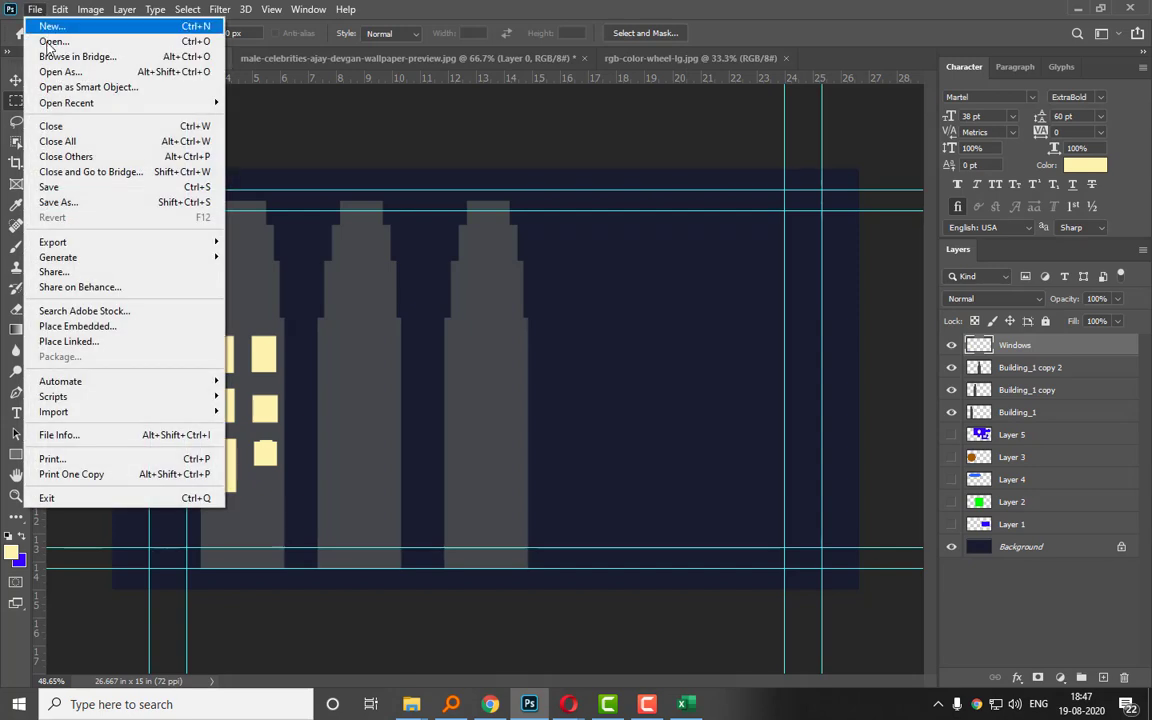
pyautogui.click(50, 187)
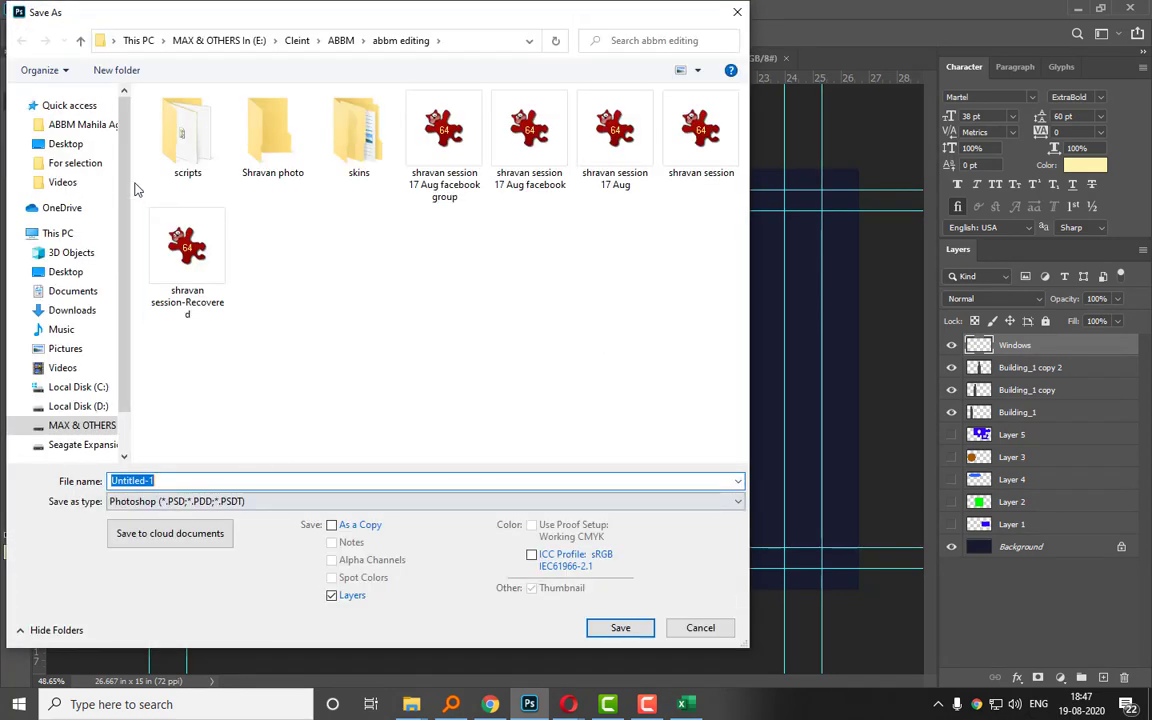
pyautogui.click(70, 146)
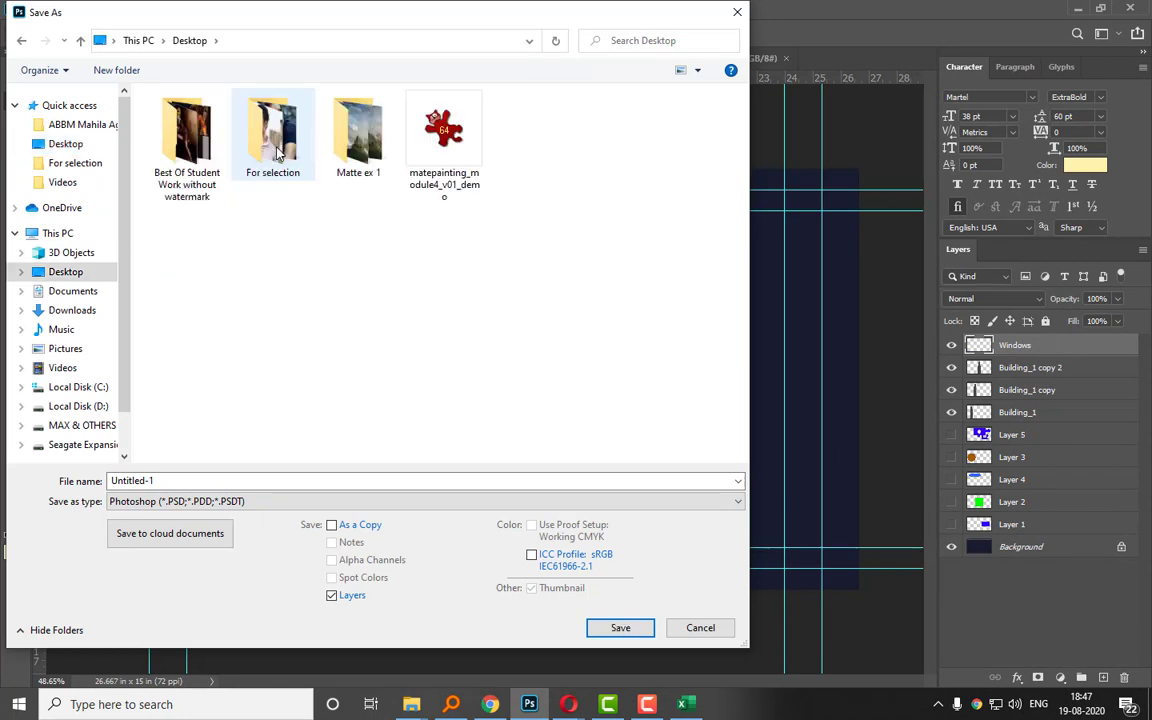
pyautogui.doubleClick(278, 152)
pyautogui.click(177, 481)
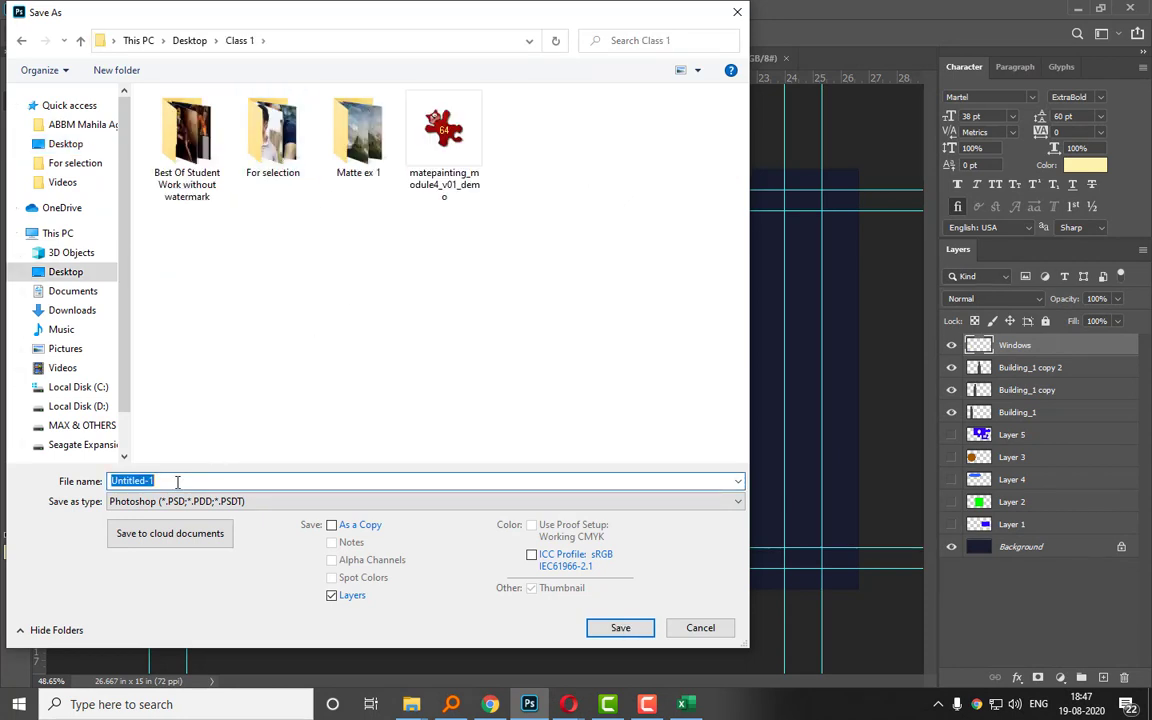
pyautogui.write('Class _3_Selection')
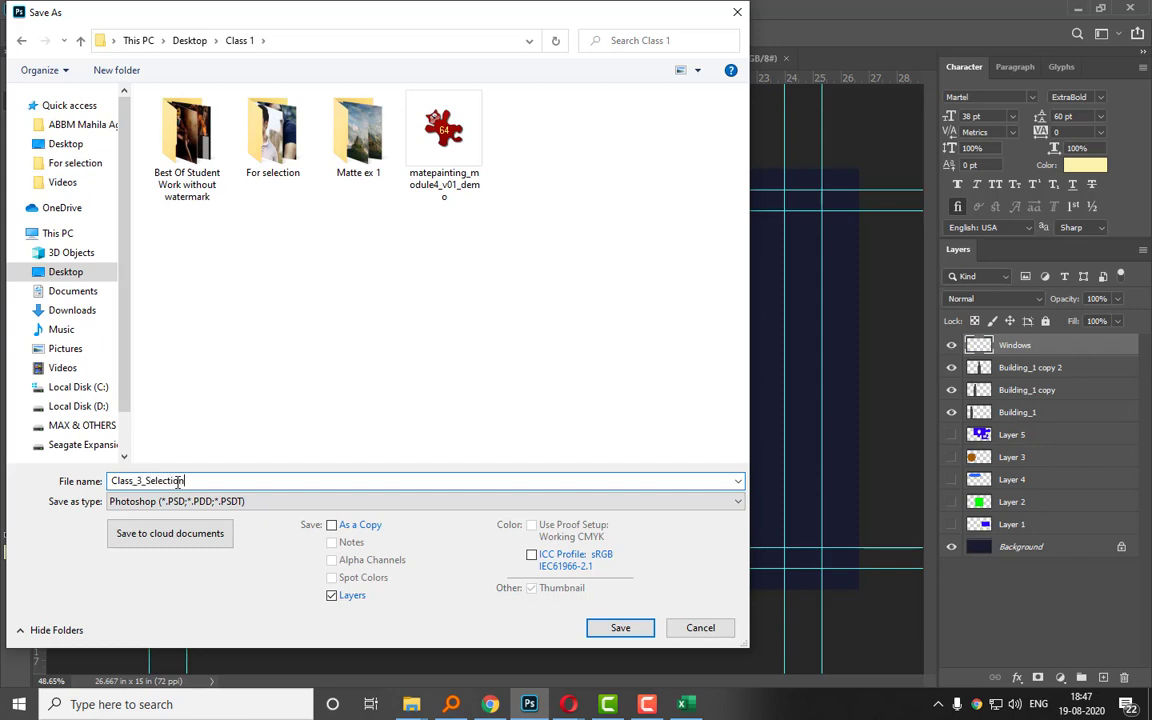
pyautogui.press('Return')
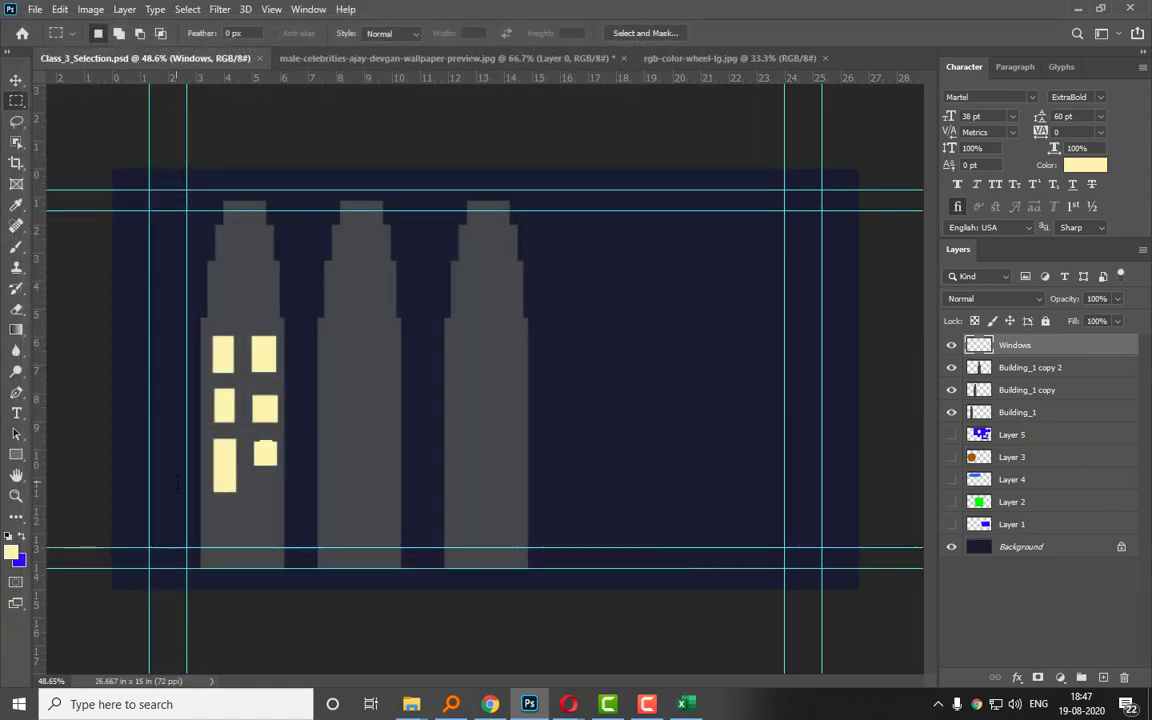
# Hide and reshow the Windows layer with the Move tool active, and select the Building_1 copy 2 layer.
pyautogui.click(16, 79)
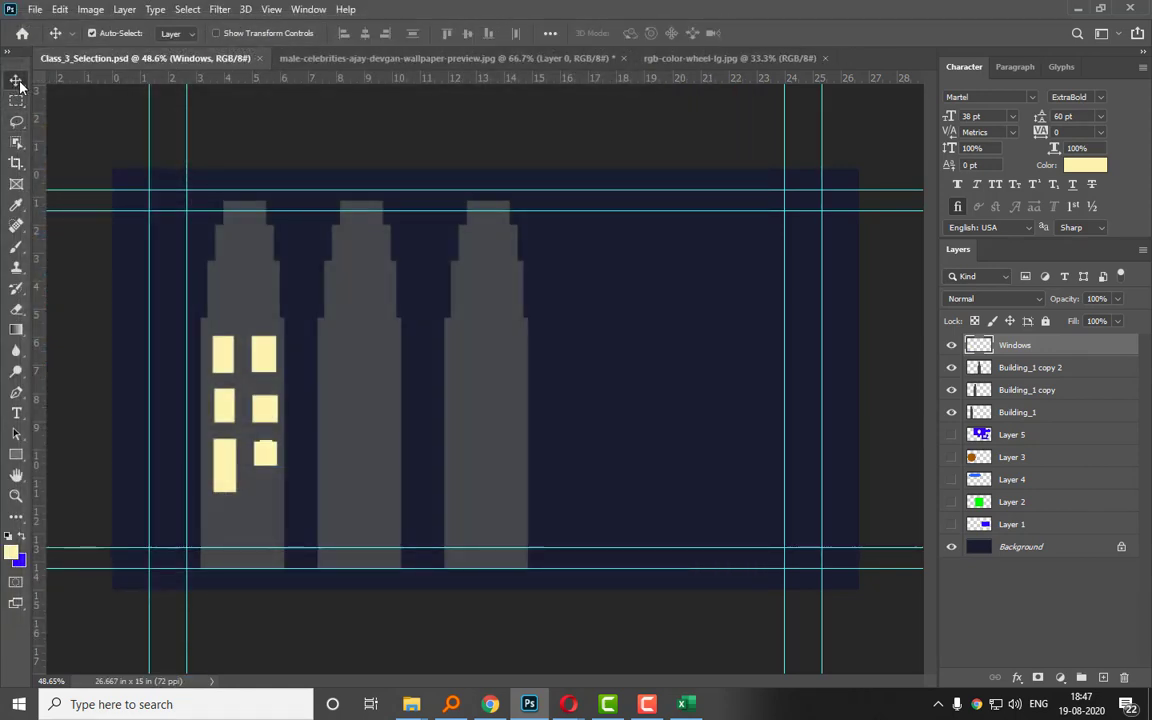
pyautogui.click(951, 345)
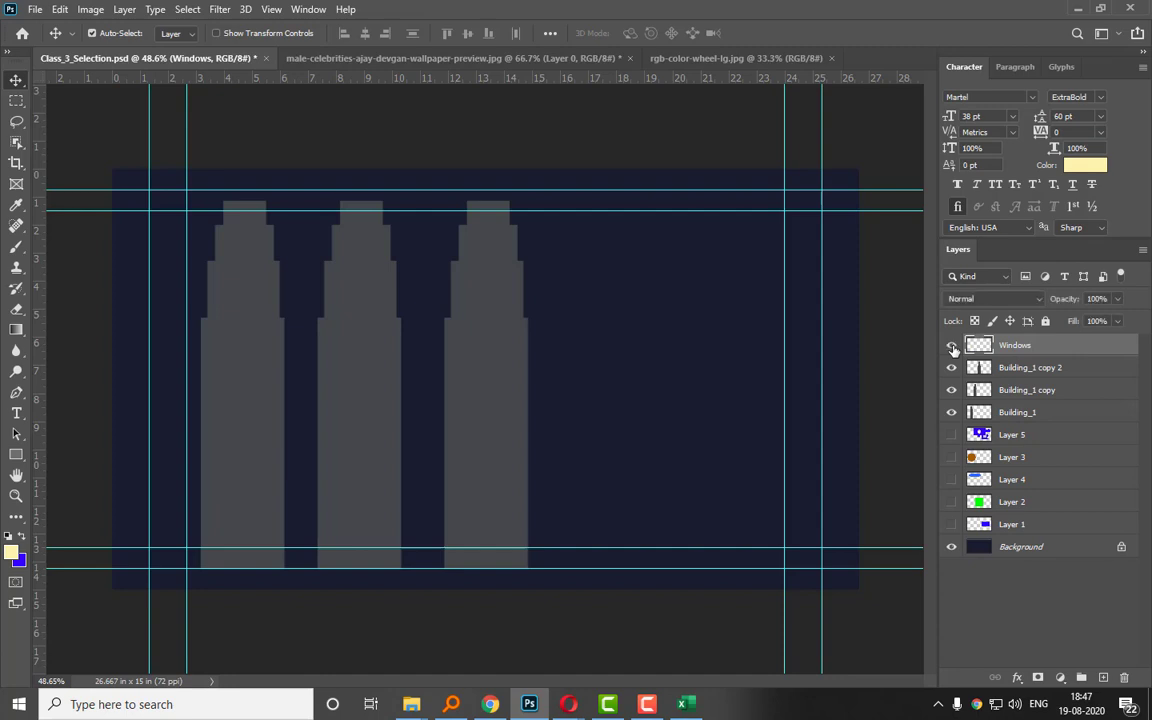
pyautogui.click(951, 345)
pyautogui.doubleClick(985, 370)
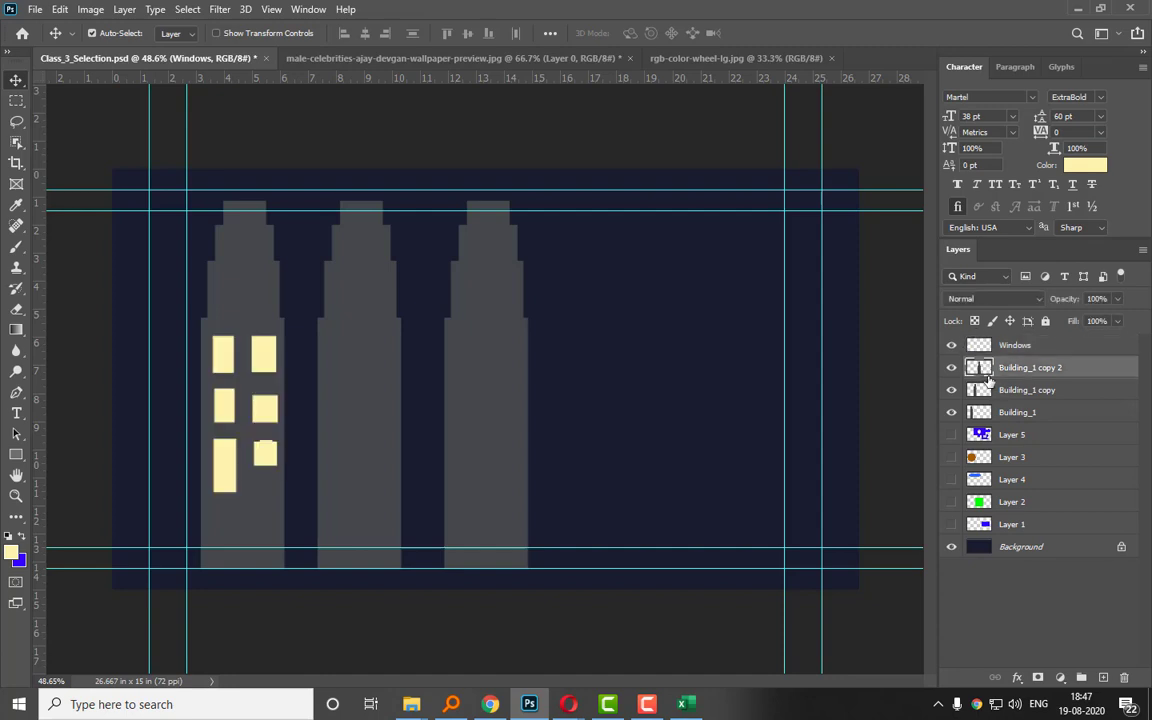
# Move the Building_1 layer directly beneath the Windows layer and duplicate the lit windows onto the second tower.
pyautogui.click(1085, 232)
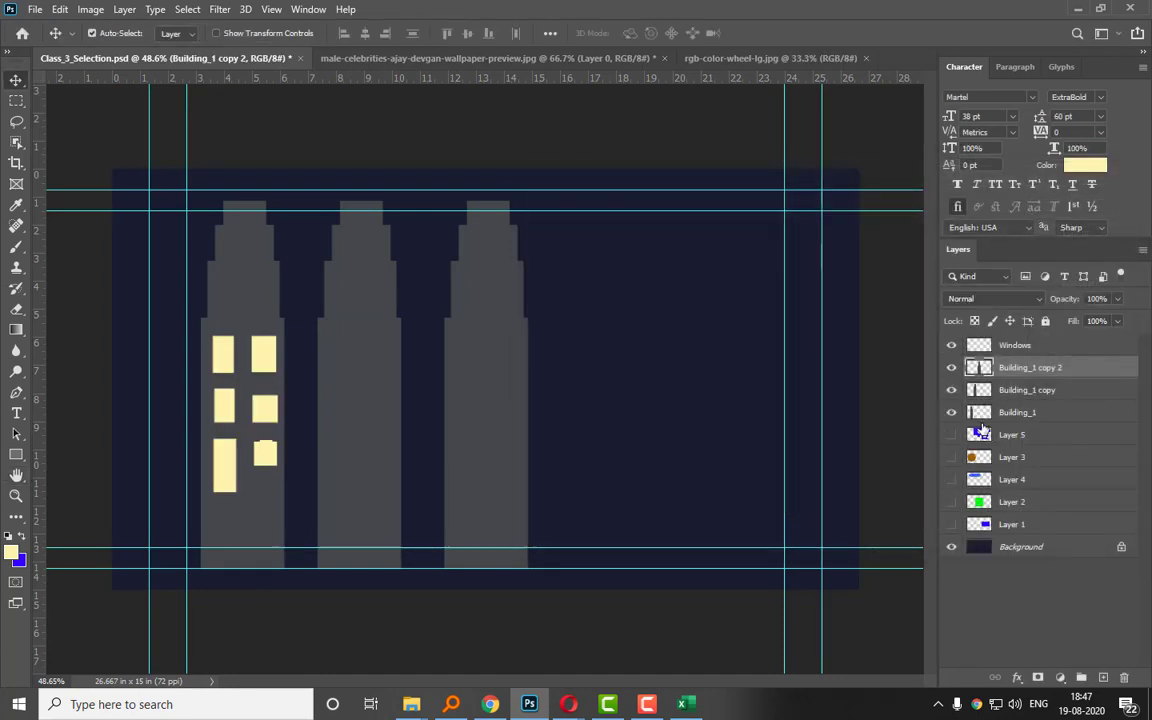
pyautogui.moveTo(991, 416); pyautogui.dragTo(960, 338)
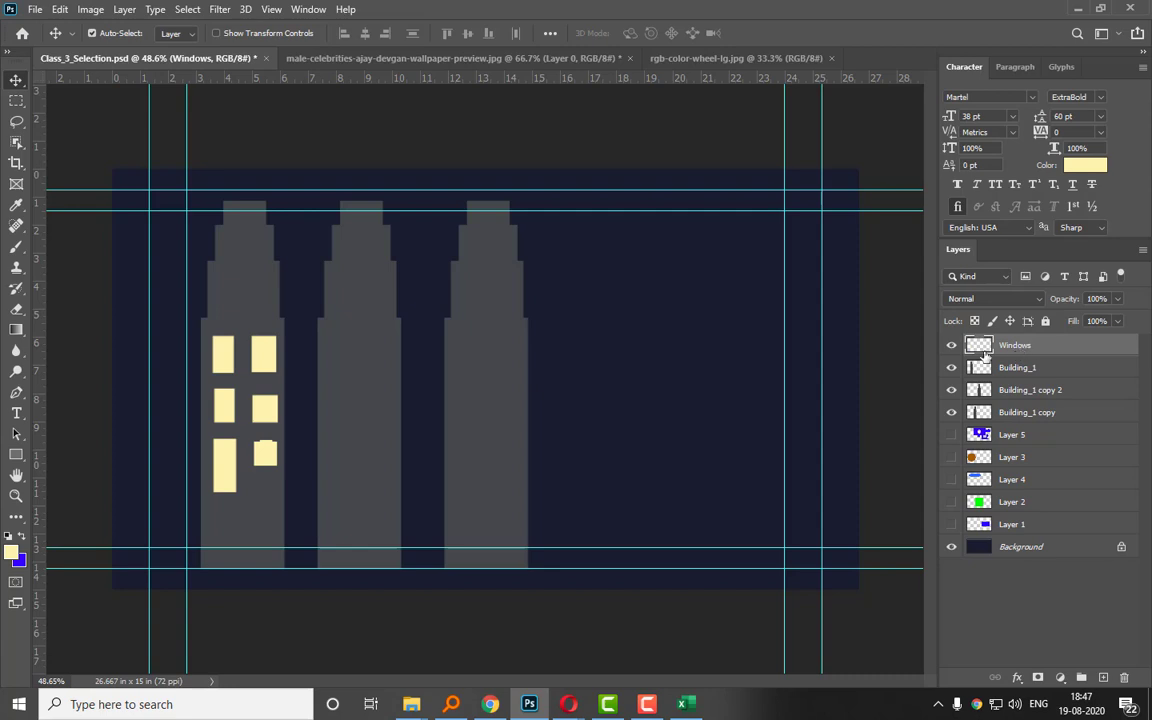
pyautogui.moveTo(263, 366); pyautogui.dragTo(380, 369)
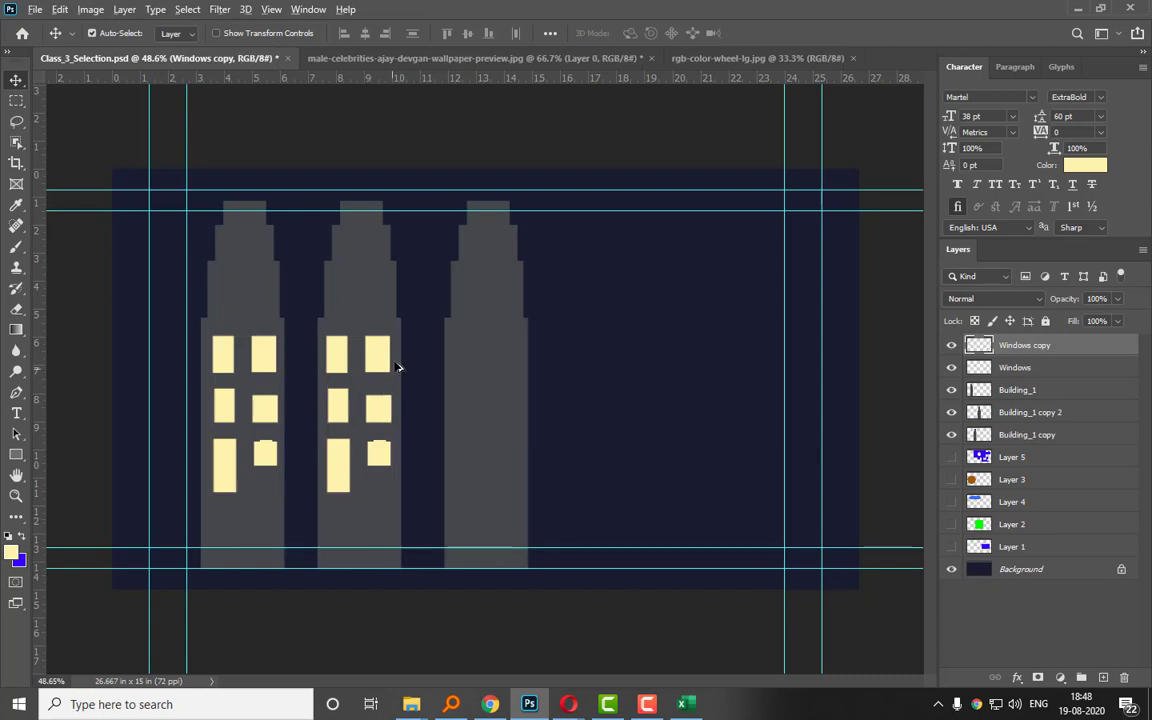
# Duplicate the windows onto the third tower, delete that copy, and put a new duplicate of the Windows copy layer in its place.
pyautogui.moveTo(378, 360); pyautogui.dragTo(502, 363)
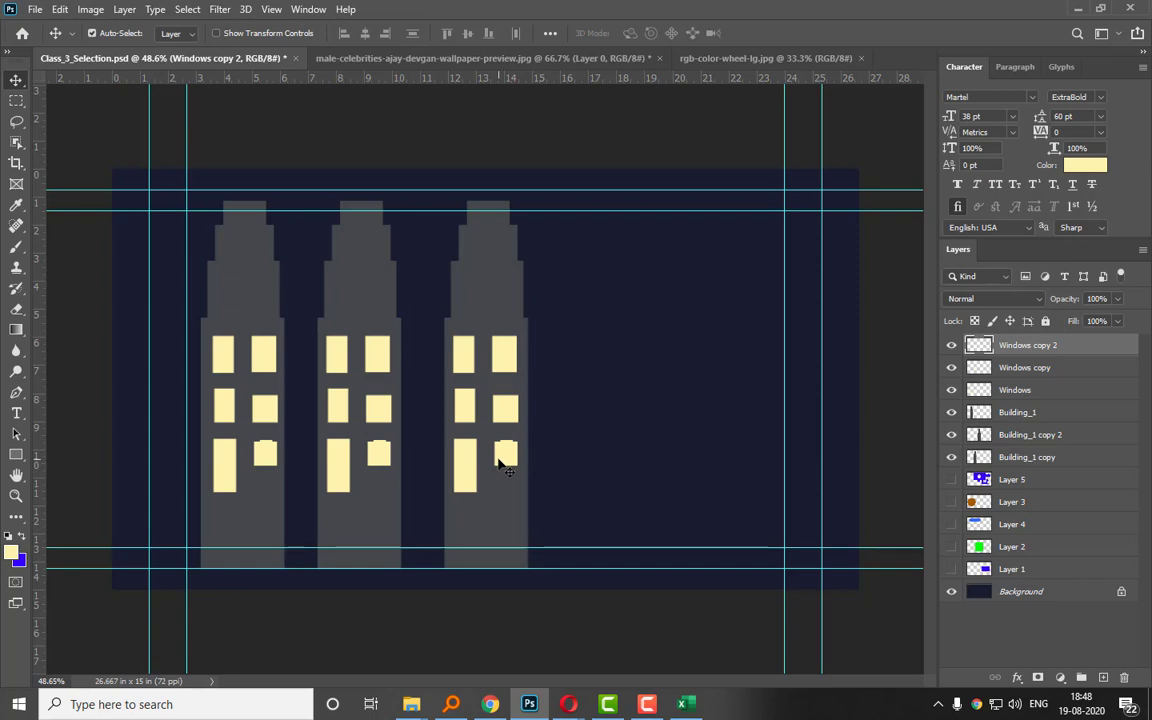
pyautogui.press('Delete')
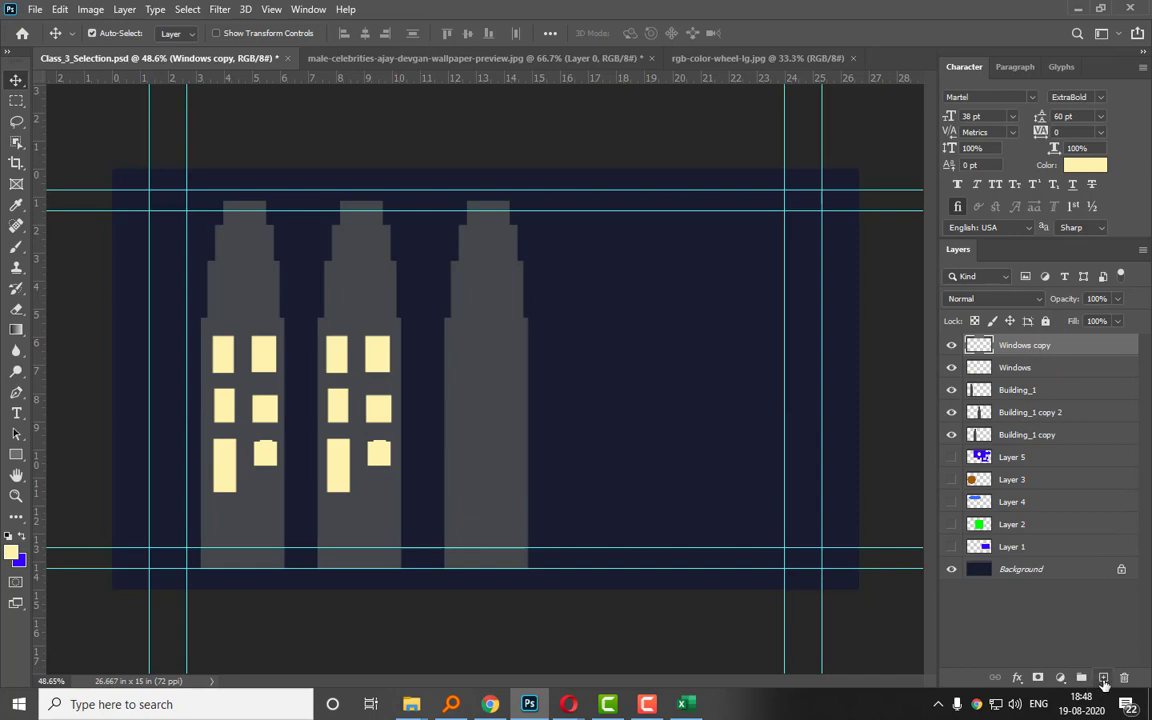
pyautogui.moveTo(1041, 347); pyautogui.dragTo(1103, 677)
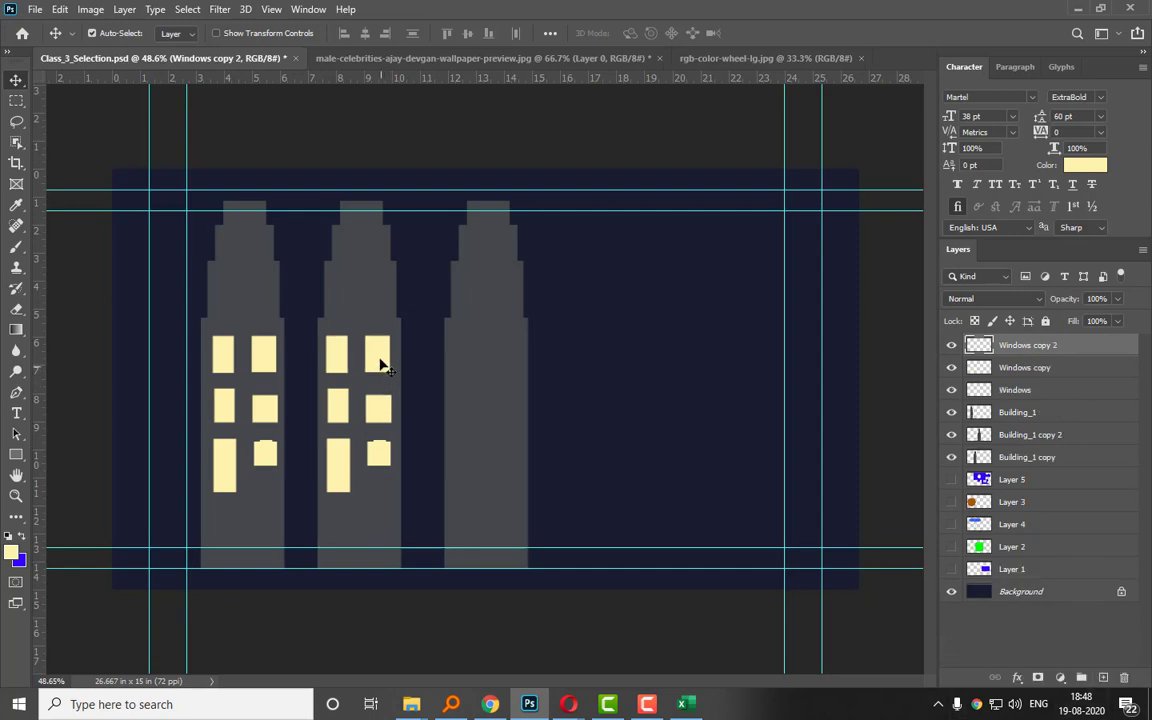
pyautogui.moveTo(386, 364); pyautogui.dragTo(508, 366)
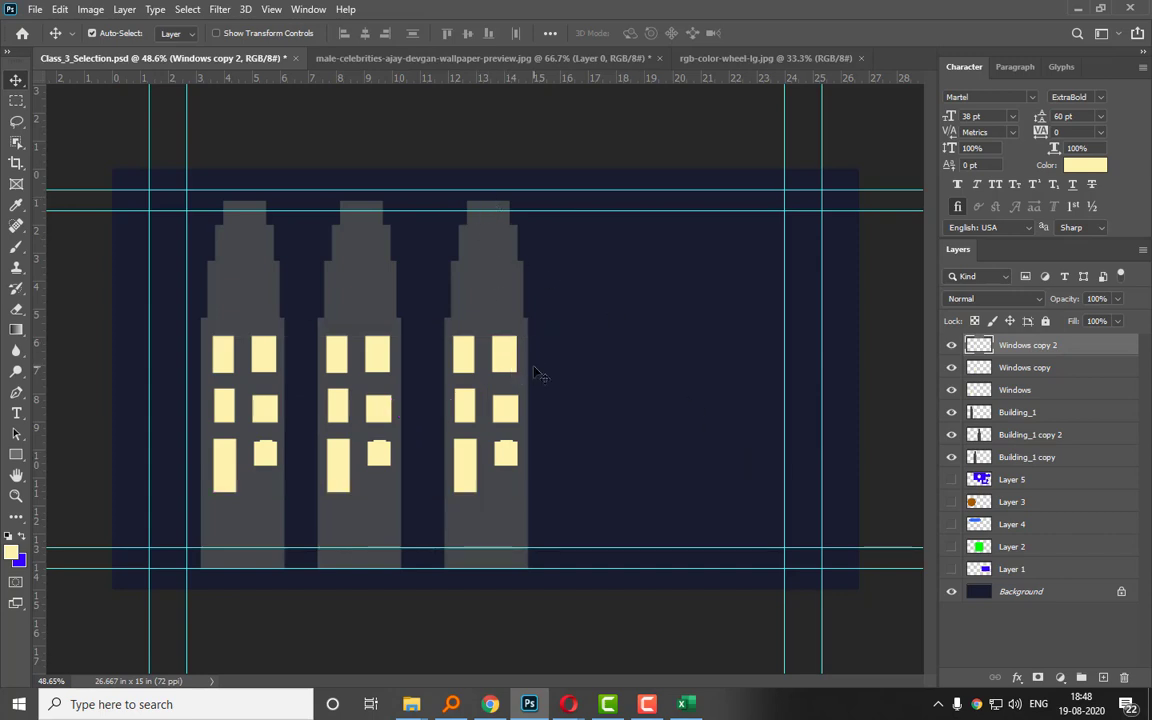
pyautogui.moveTo(517, 364); pyautogui.dragTo(518, 366)
# Draw a rectangular marquee selection in the empty sky beside the third tower and add a new blank layer.
pyautogui.click(17, 102)
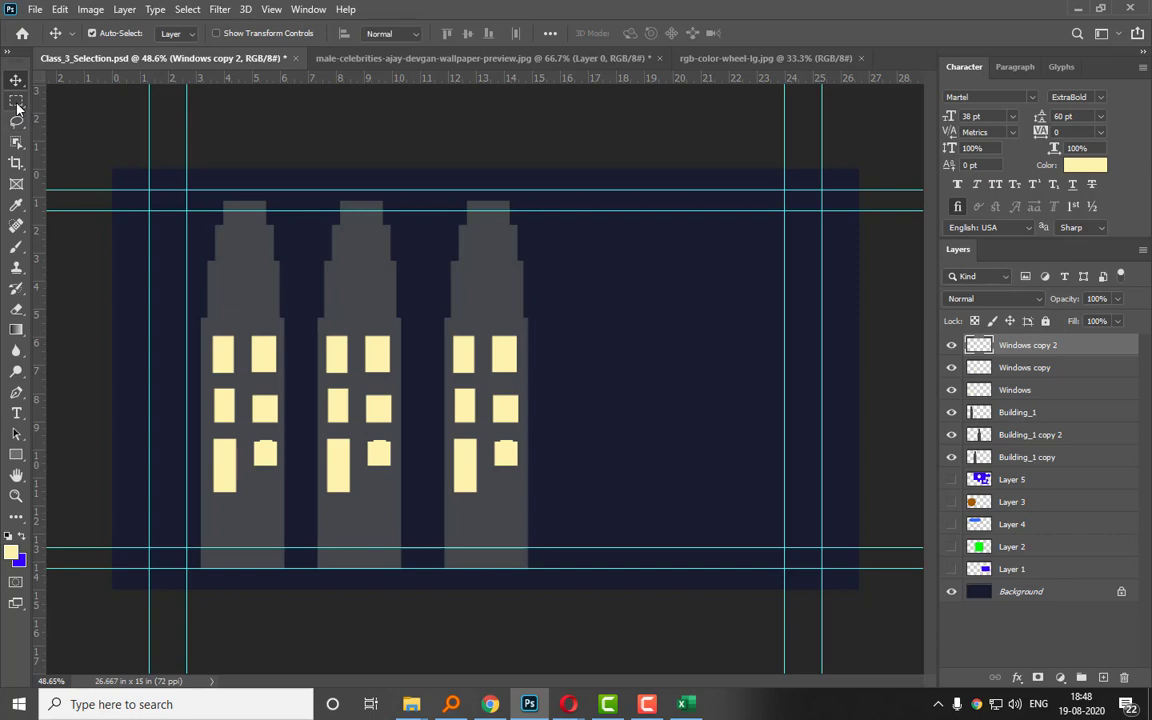
pyautogui.click(95, 113)
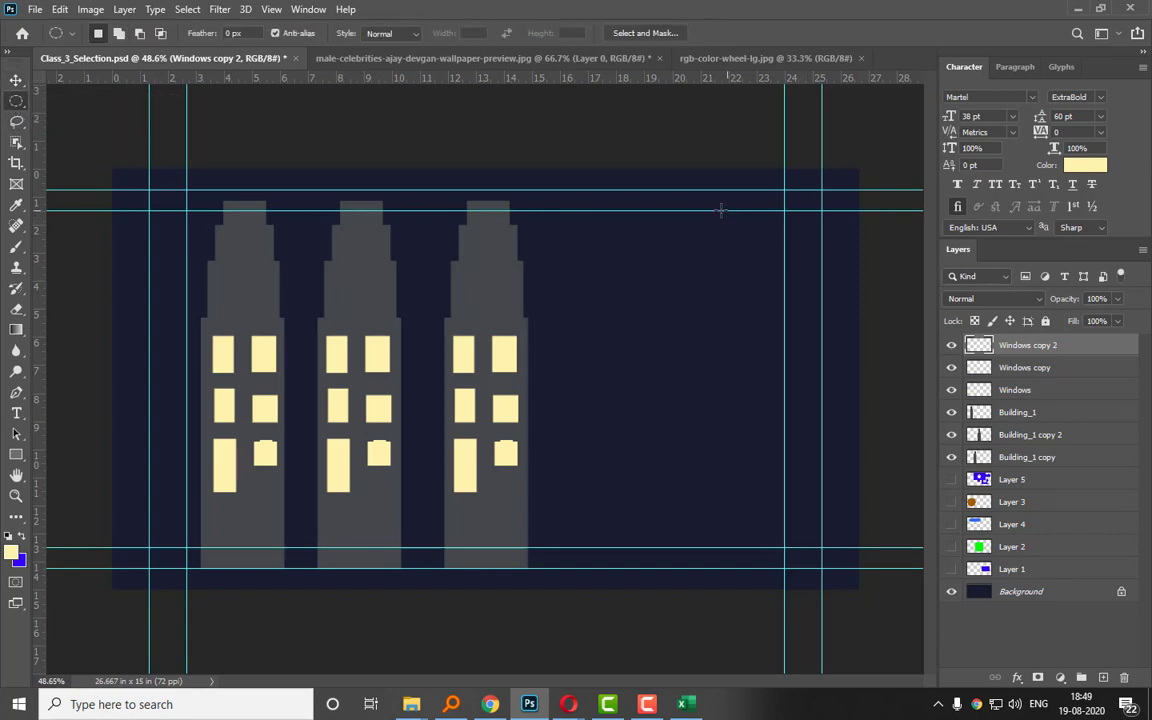
pyautogui.click(16, 80)
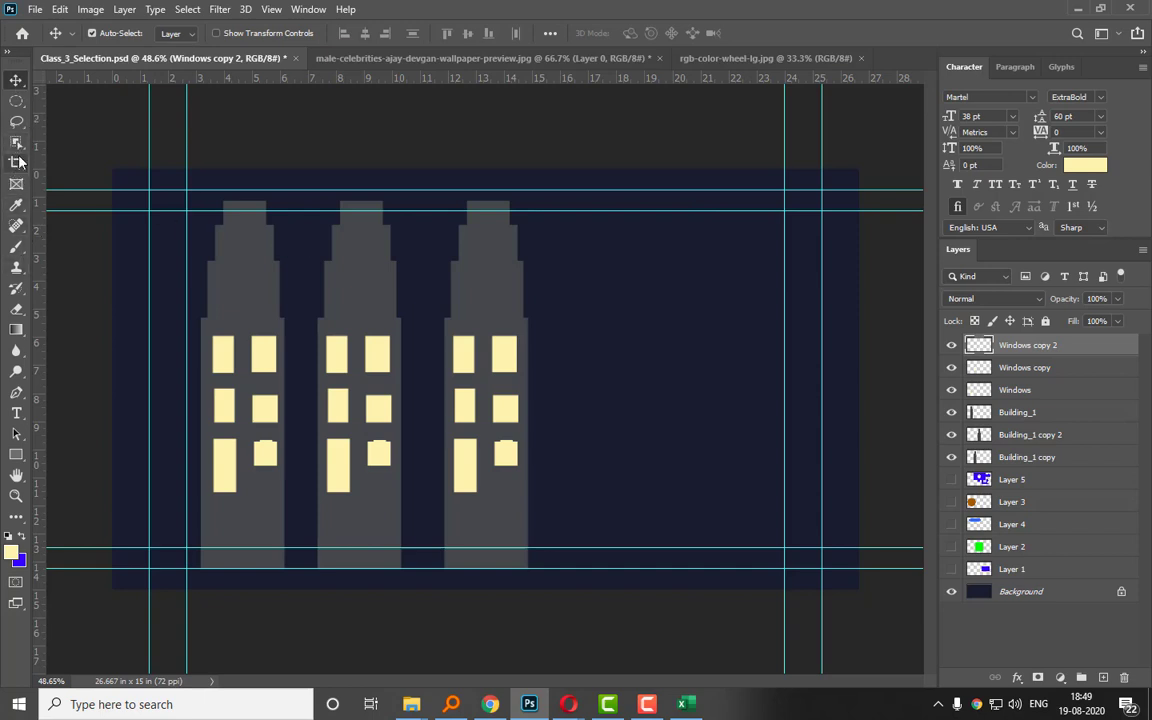
pyautogui.moveTo(16, 101); pyautogui.dragTo(70, 101)
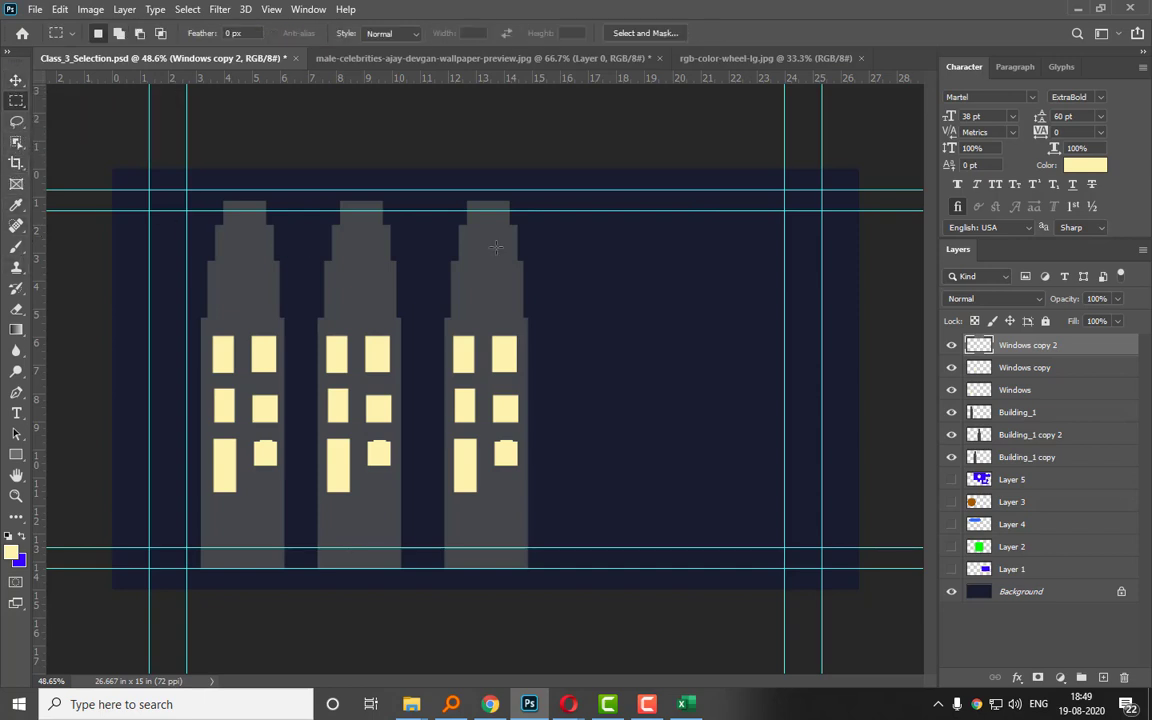
pyautogui.moveTo(556, 255); pyautogui.dragTo(754, 438)
pyautogui.click(1103, 679)
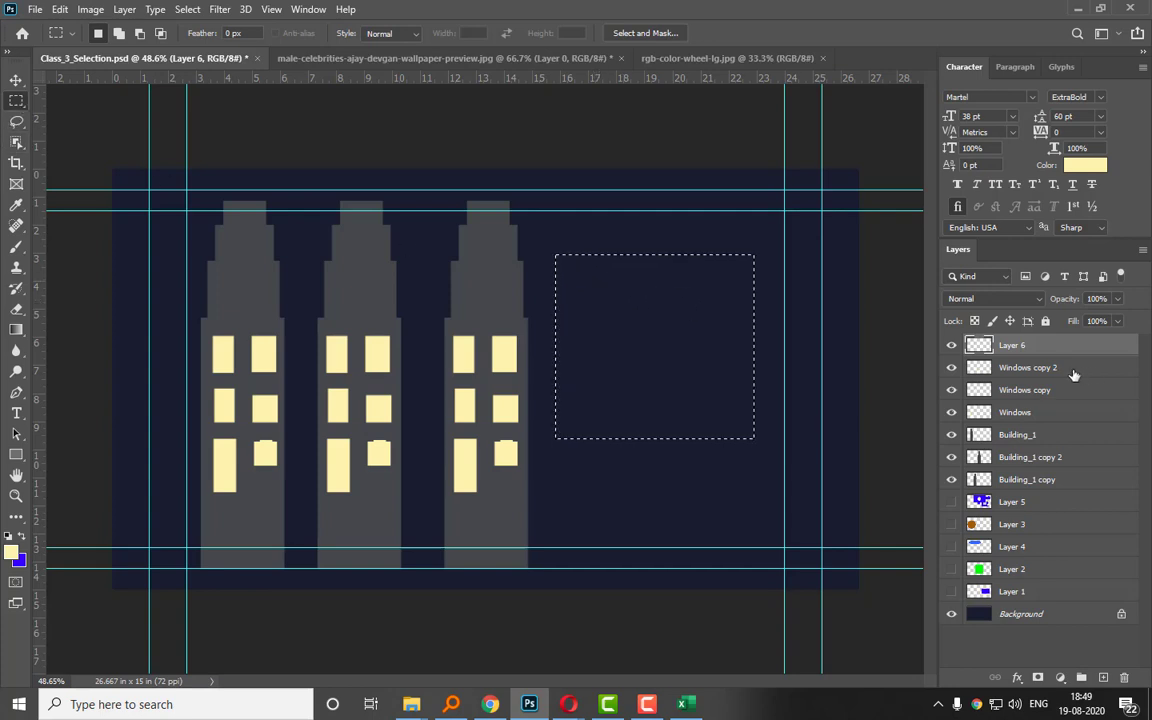
# Subtract an inner rectangle about 5.9 by 5.4 in from the selection, and add a slightly larger rectangle to close the gap.
pyautogui.press('alt')
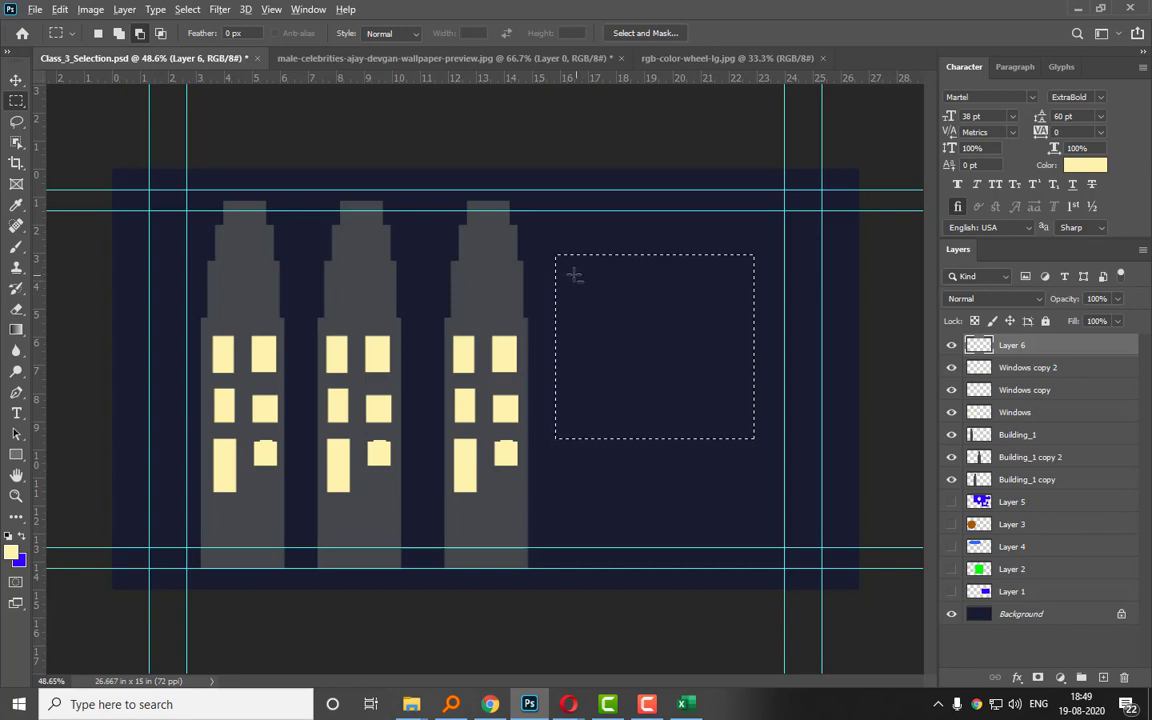
pyautogui.moveTo(572, 273); pyautogui.dragTo(614, 316)
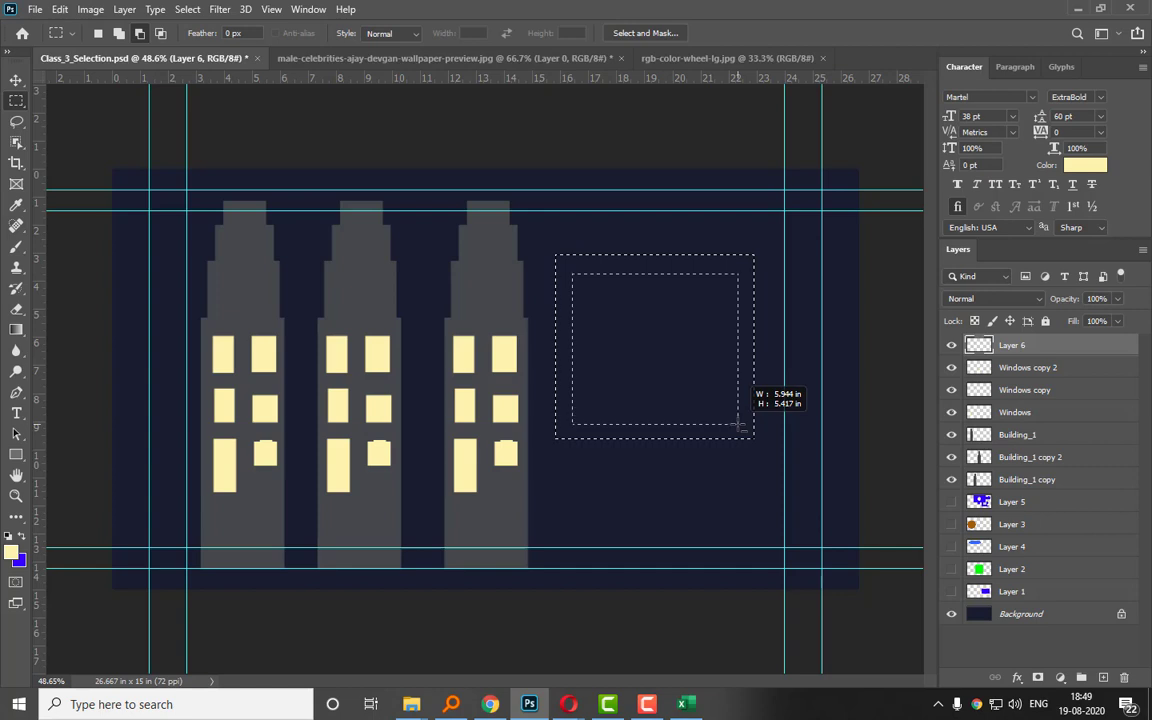
pyautogui.moveTo(739, 424); pyautogui.dragTo(739, 425)
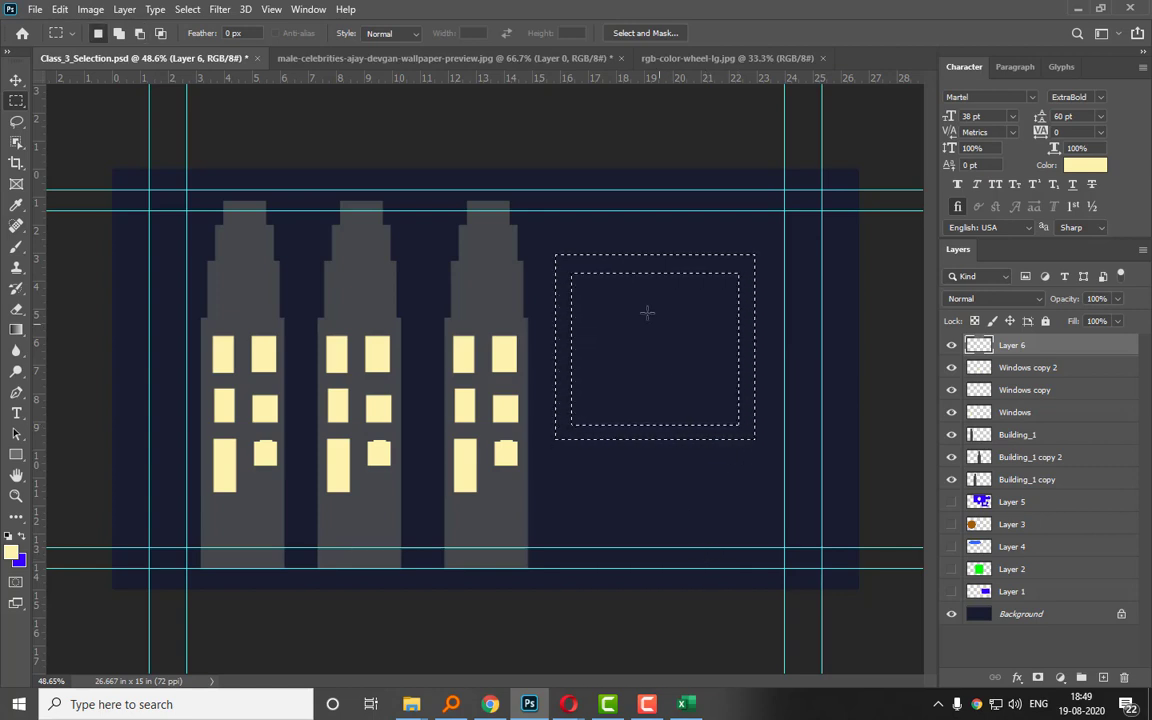
pyautogui.press('shift')
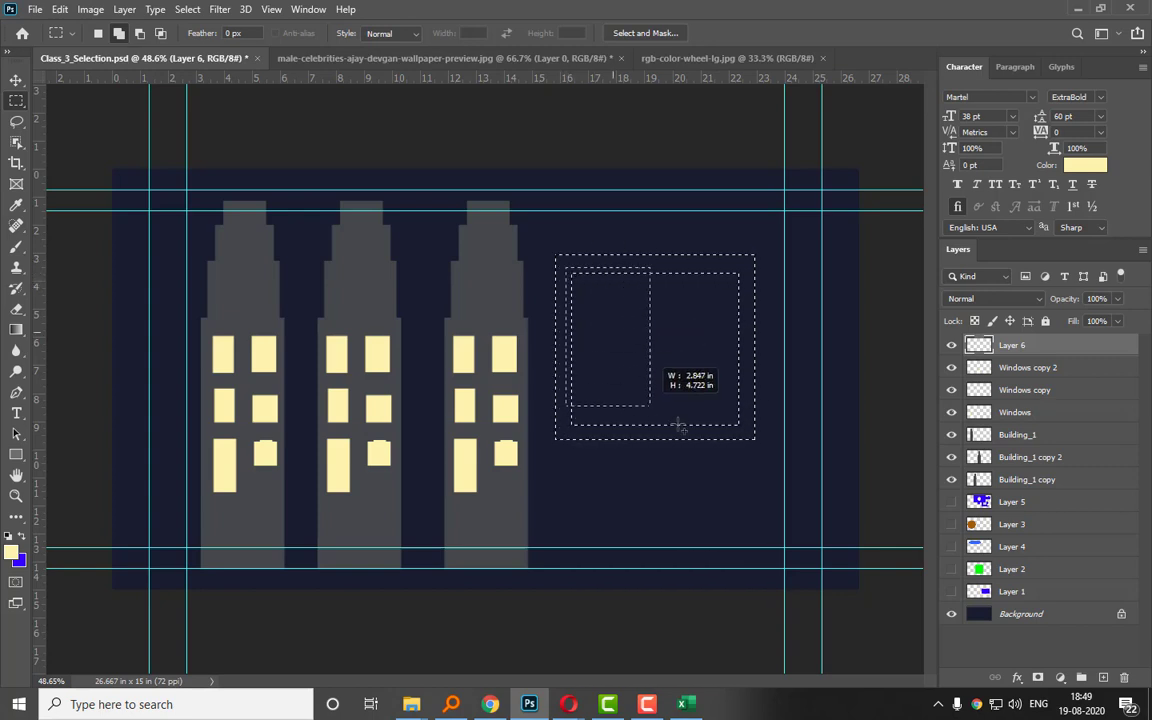
pyautogui.moveTo(745, 432); pyautogui.dragTo(746, 434)
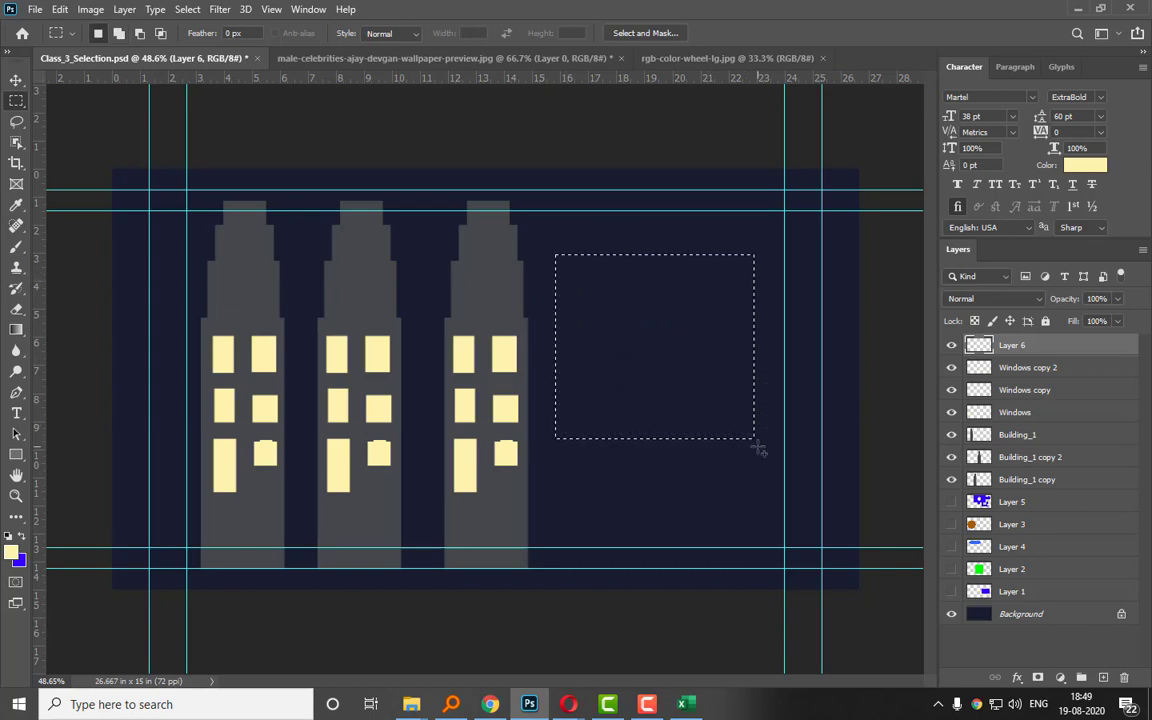
# Demonstrate adding, undoing and redoing blank layers, then clear the selection and delete the extra layer above Layer 6.
pyautogui.click(1100, 677)
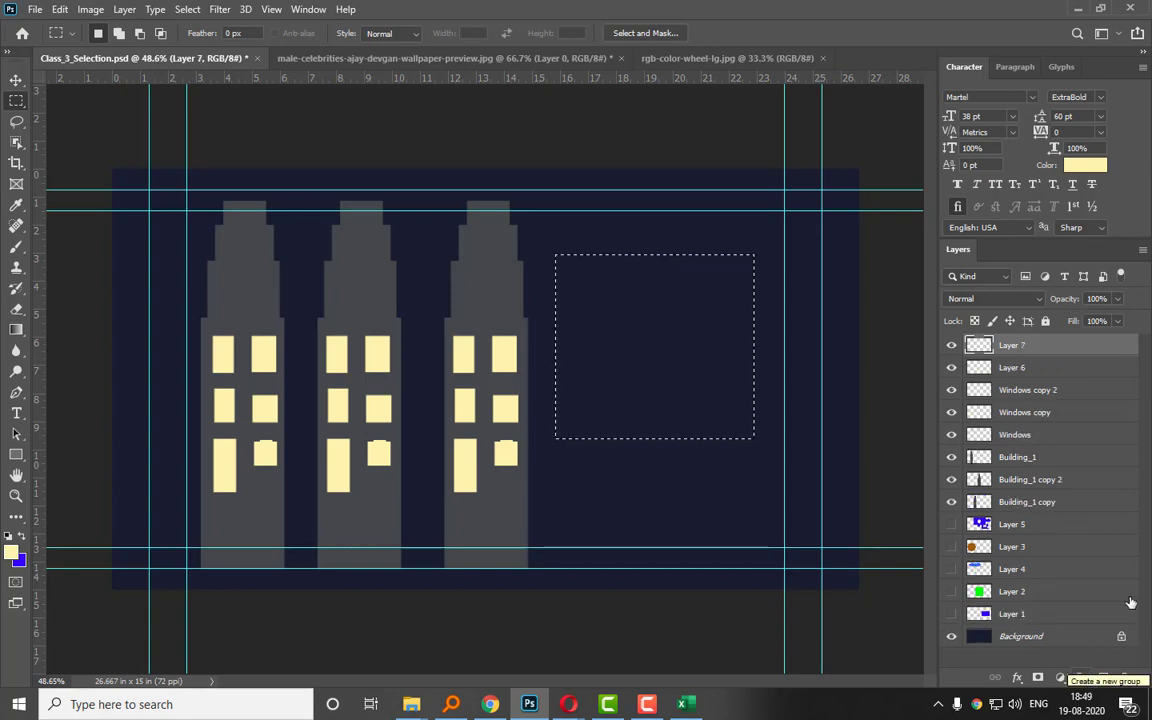
pyautogui.hotkey('ctrl', 'z')
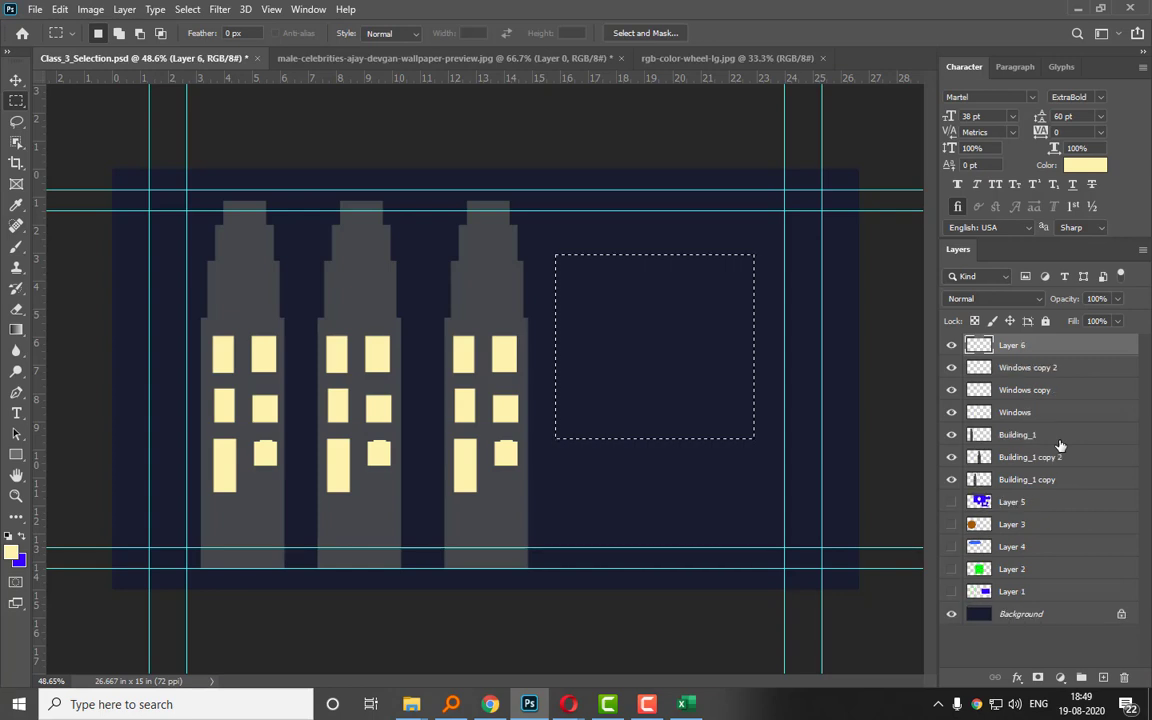
pyautogui.hotkey('ctrl', 'shift', 'z')
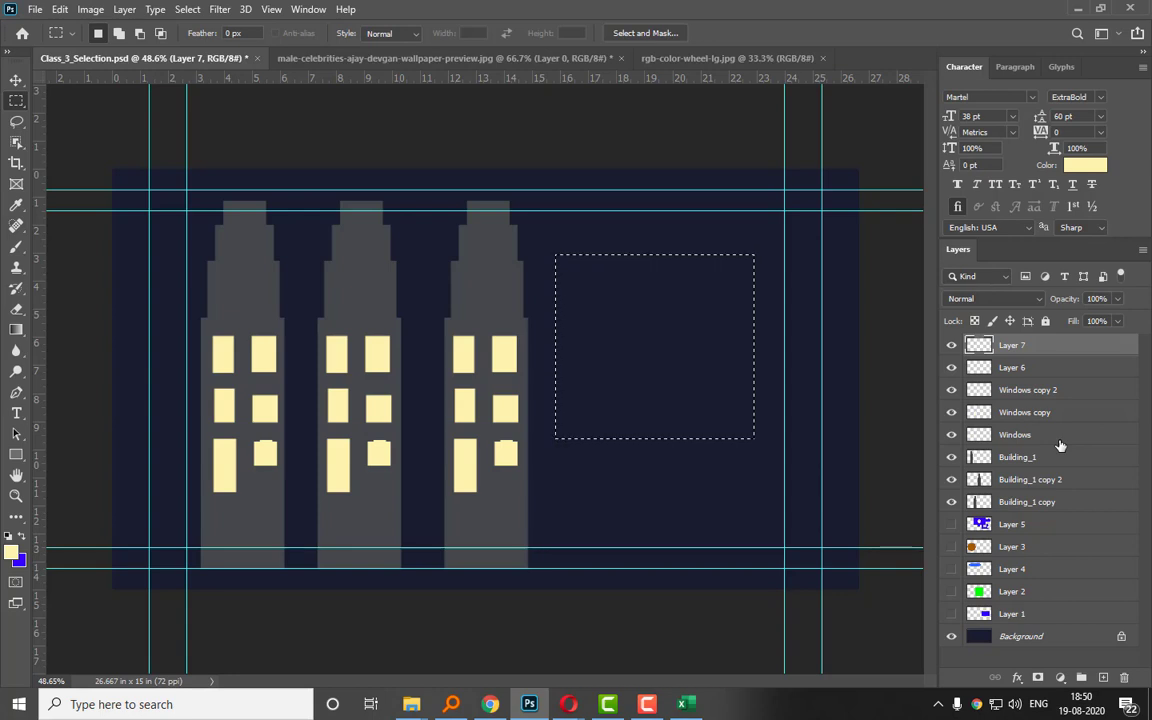
pyautogui.hotkey('ctrl', 'shift', 'alt', 'n')
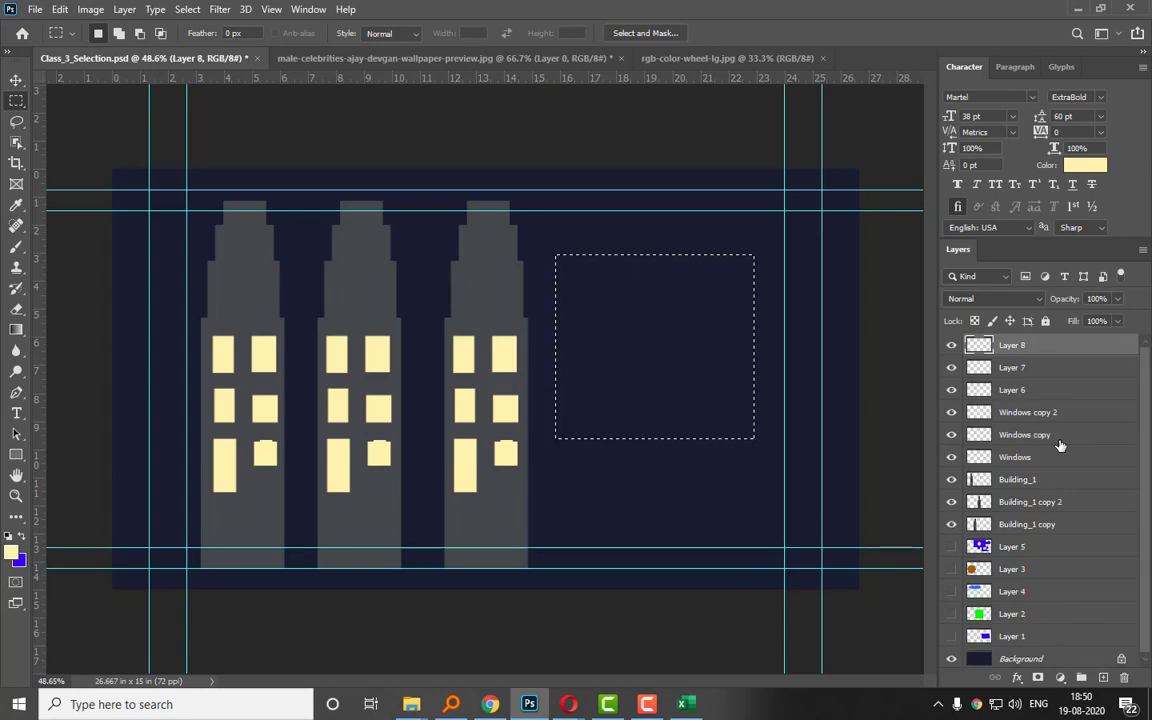
pyautogui.hotkey('ctrl', 'z')
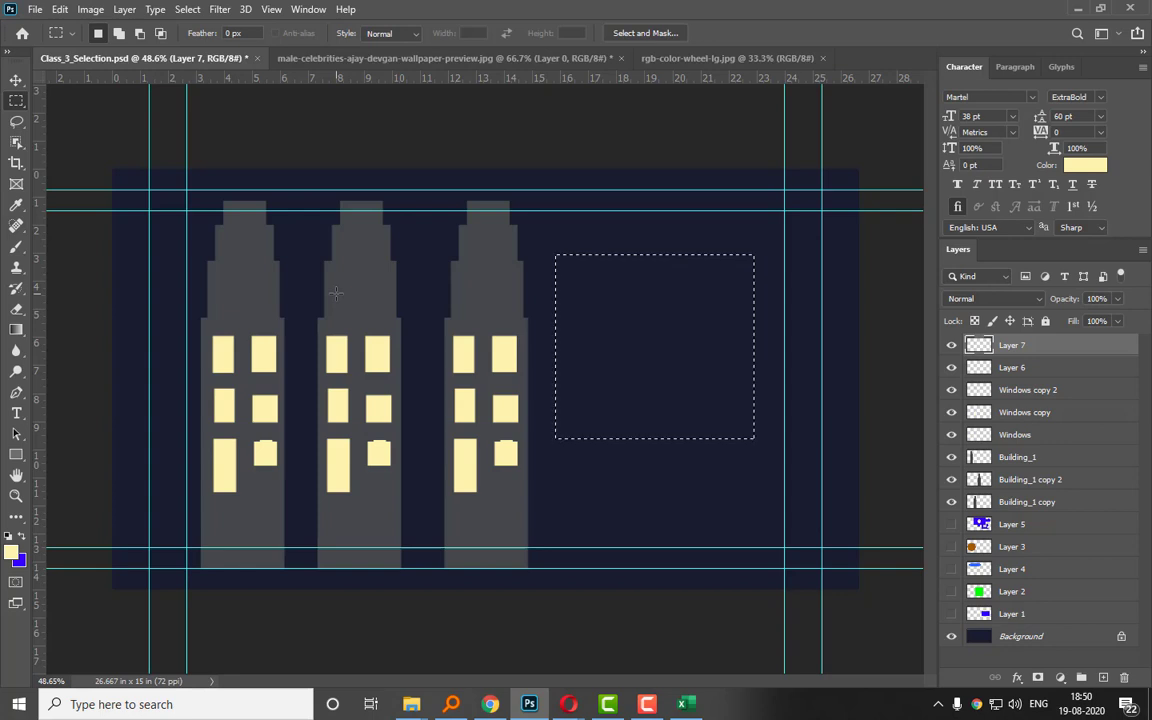
pyautogui.hotkey('ctrl', 'd')
pyautogui.press('Delete')
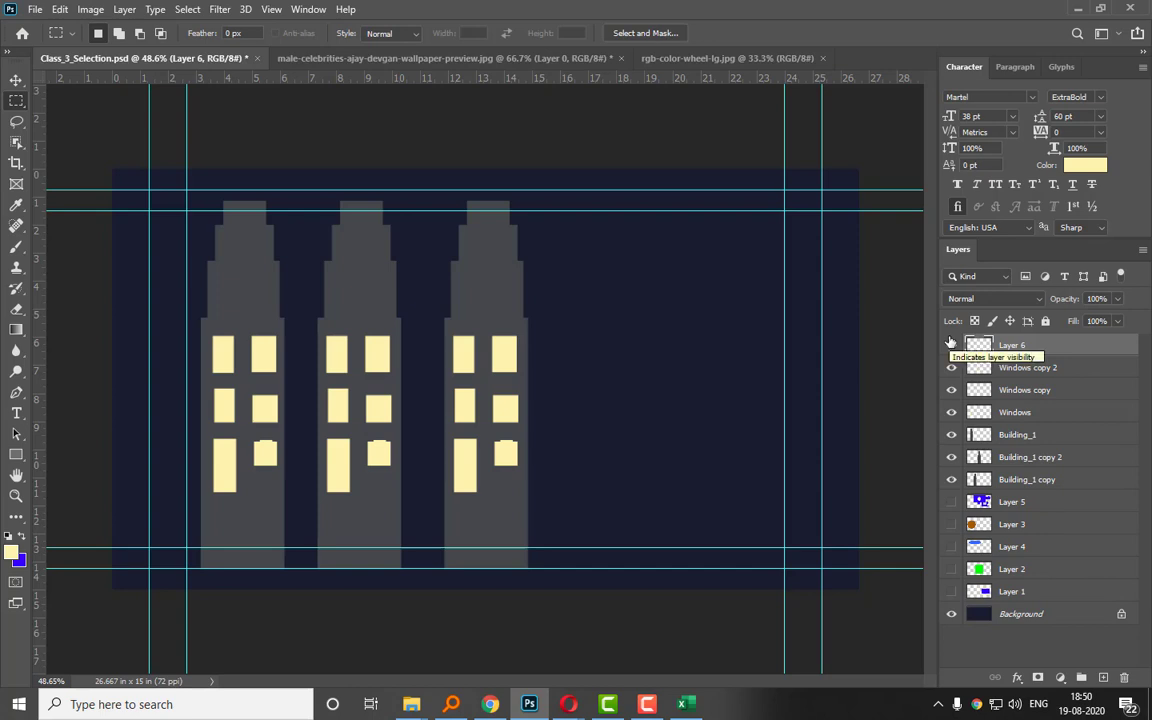
# Fill a square marquee on Layer 6 with the foreground and the background colour in turn, undo each fill, and deselect.
pyautogui.click(16, 84)
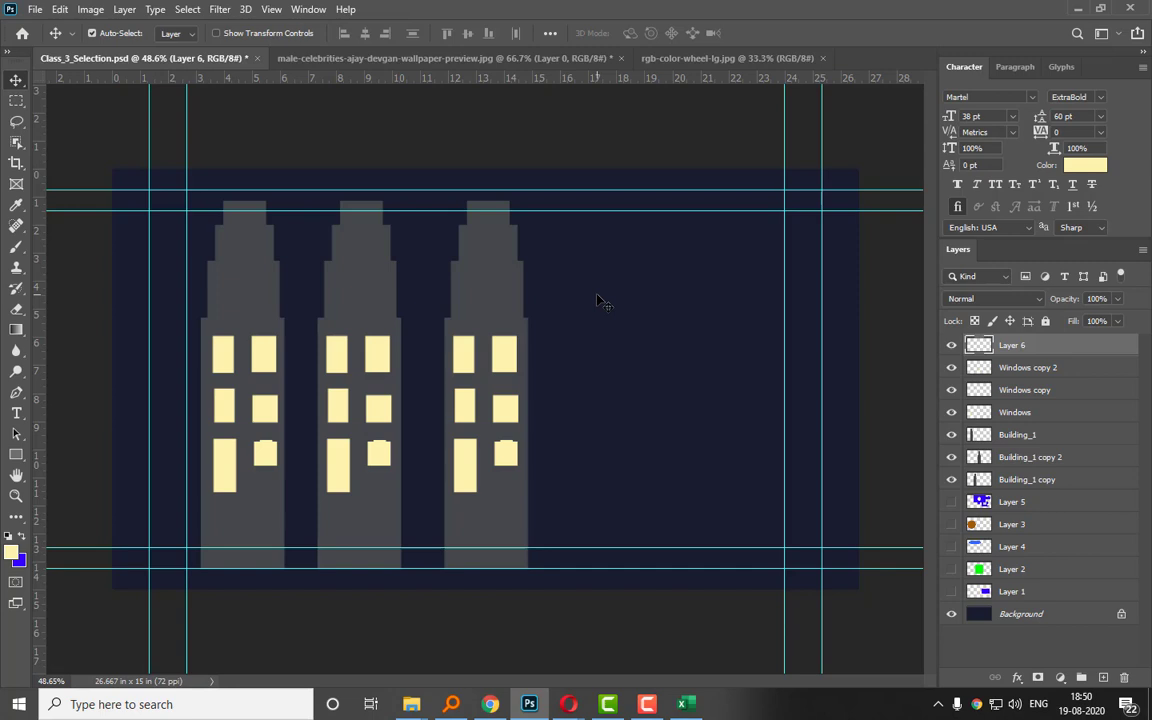
pyautogui.click(16, 101)
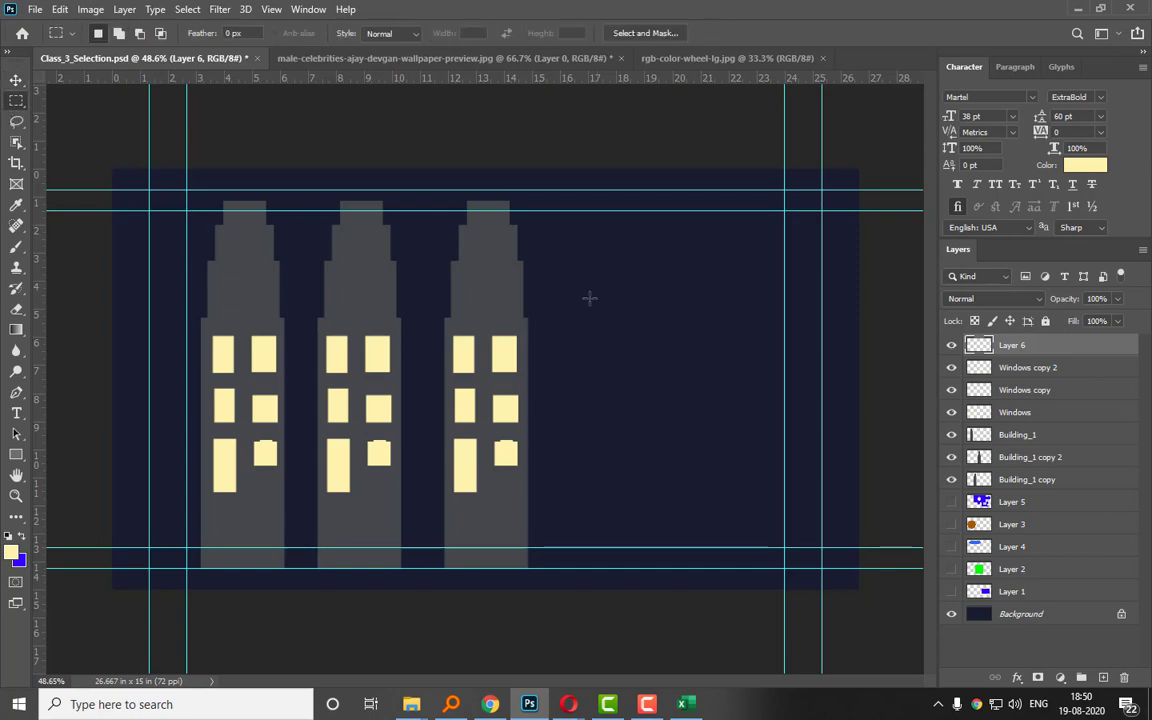
pyautogui.moveTo(575, 252); pyautogui.dragTo(776, 417)
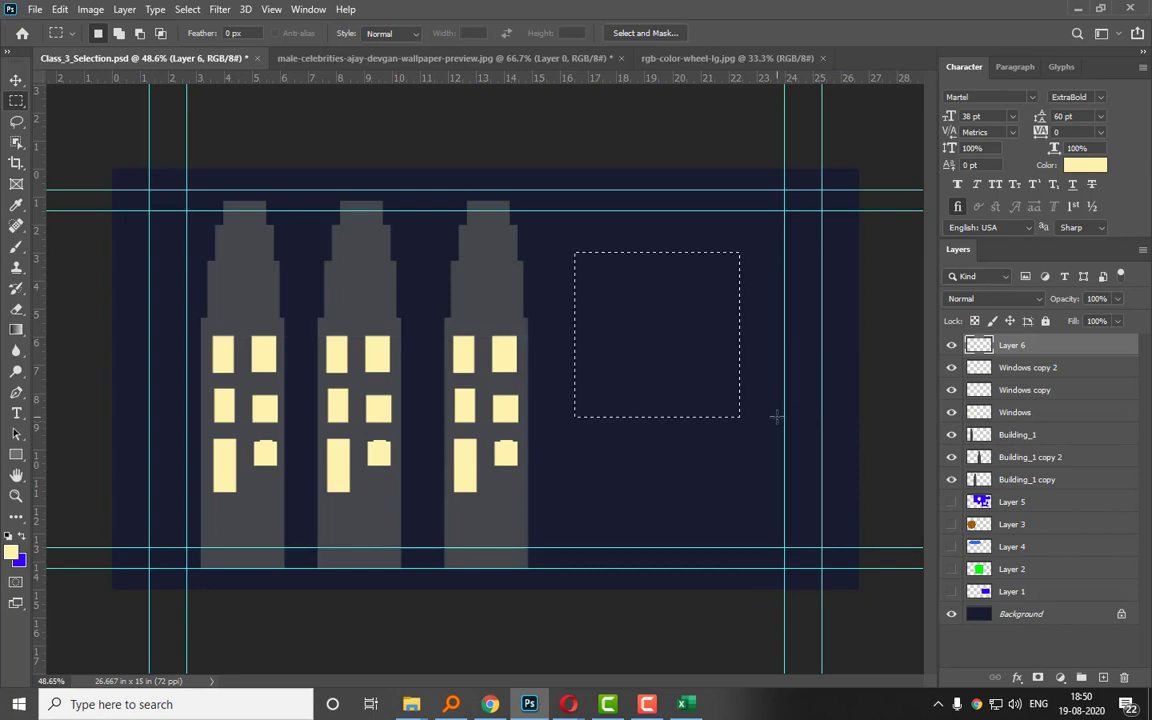
pyautogui.hotkey('alt', 'BackSpace')
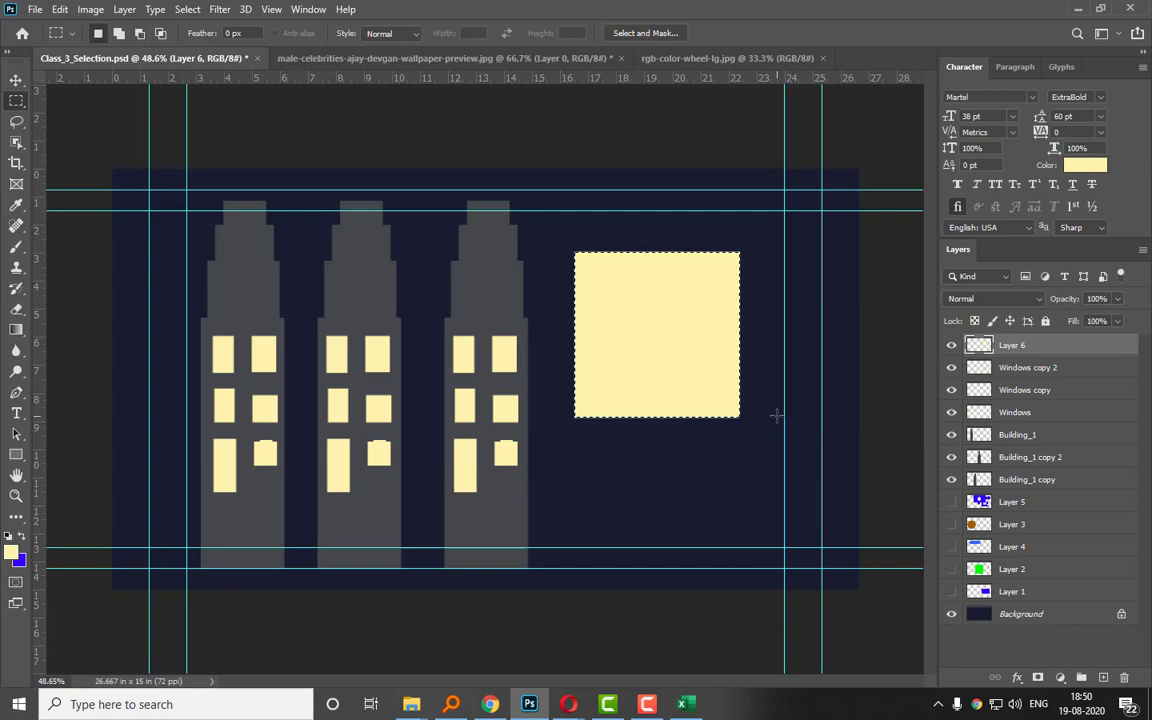
pyautogui.hotkey('ctrl', 'z')
pyautogui.hotkey('ctrl', 'BackSpace')
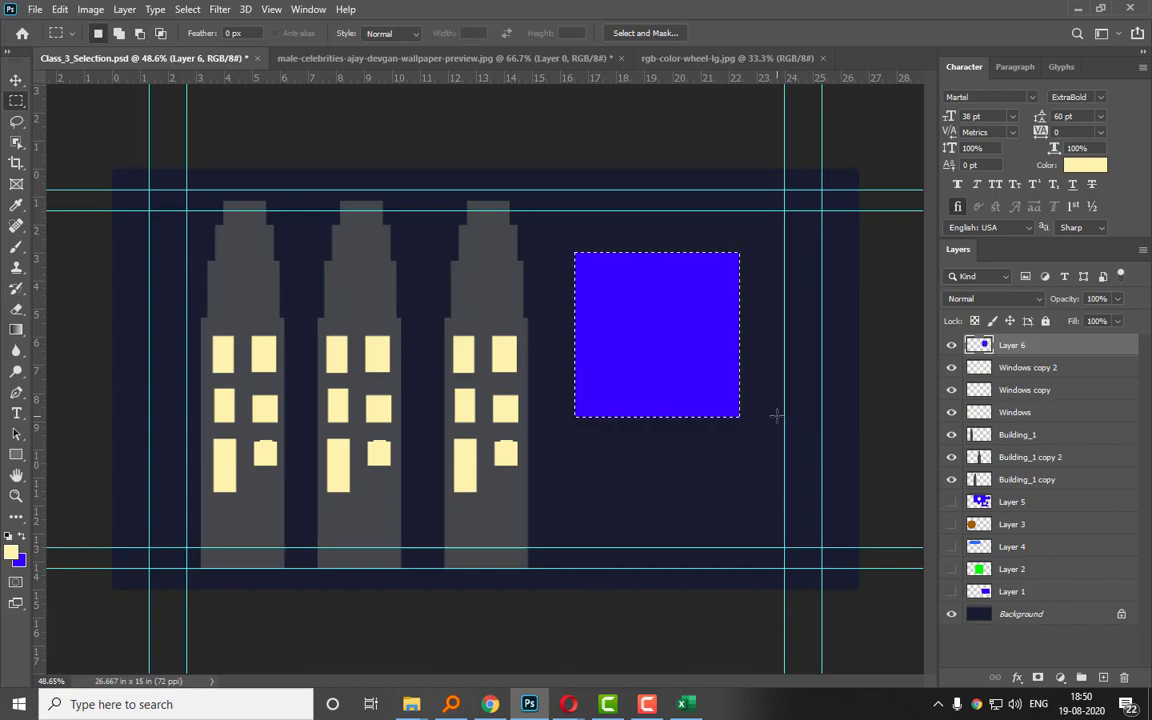
pyautogui.hotkey('ctrl', 'z')
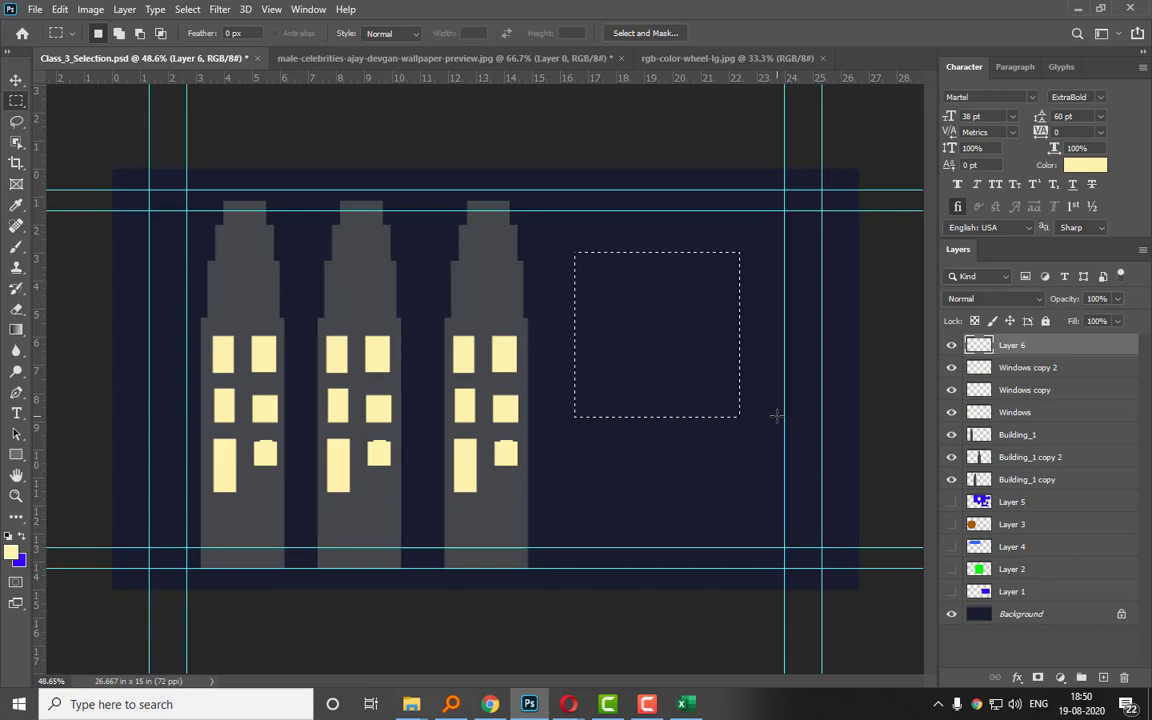
pyautogui.hotkey('ctrl', 'd')
# Try Levels on the empty Layer 6, then show Layer 5 and open its Levels dialog, cancelling without changes.
pyautogui.hotkey('ctrl', 'l')
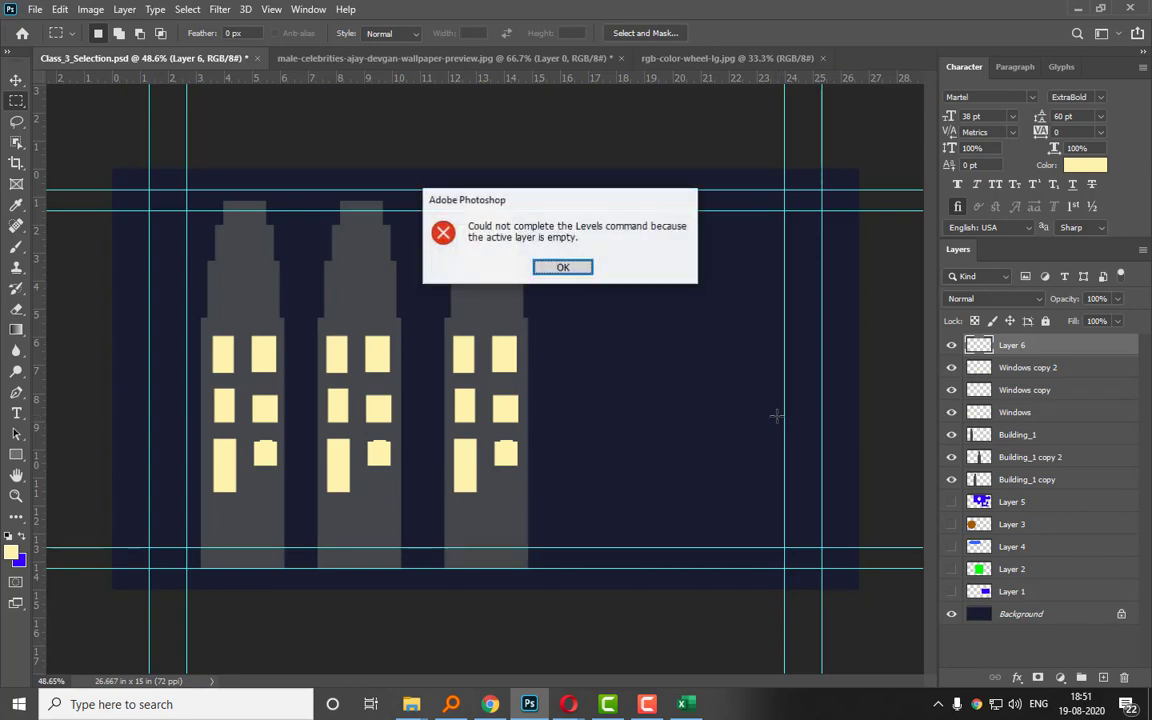
pyautogui.click(583, 270)
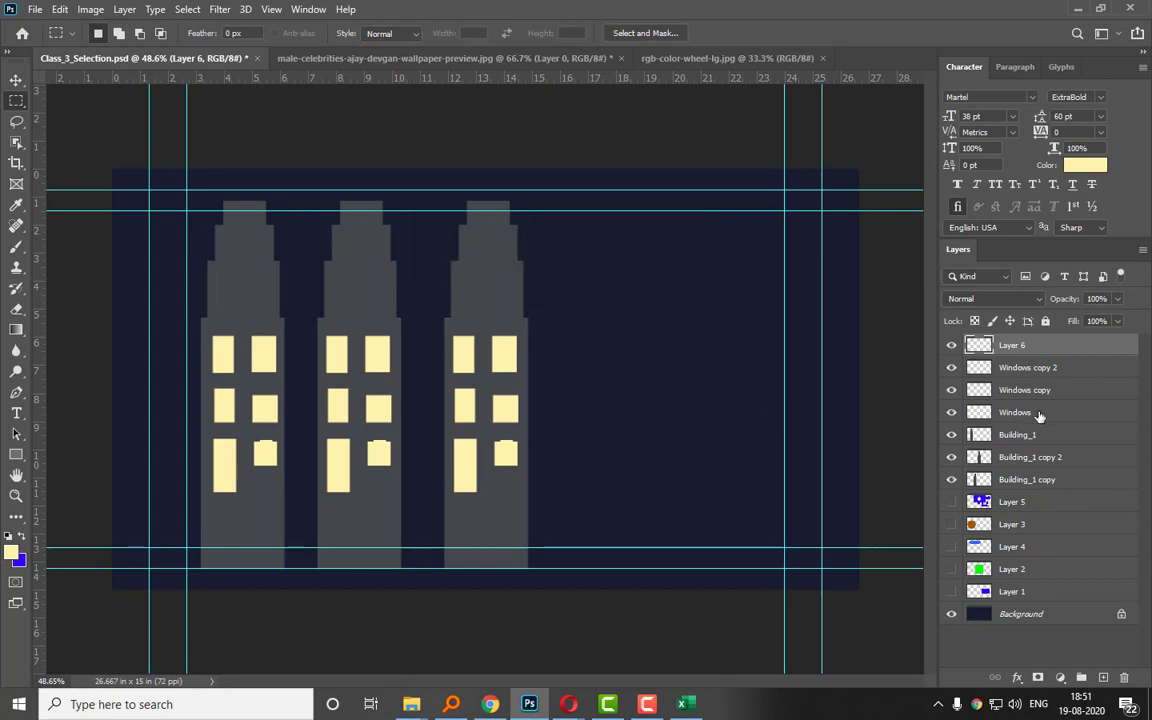
pyautogui.click(1000, 503)
pyautogui.click(951, 502)
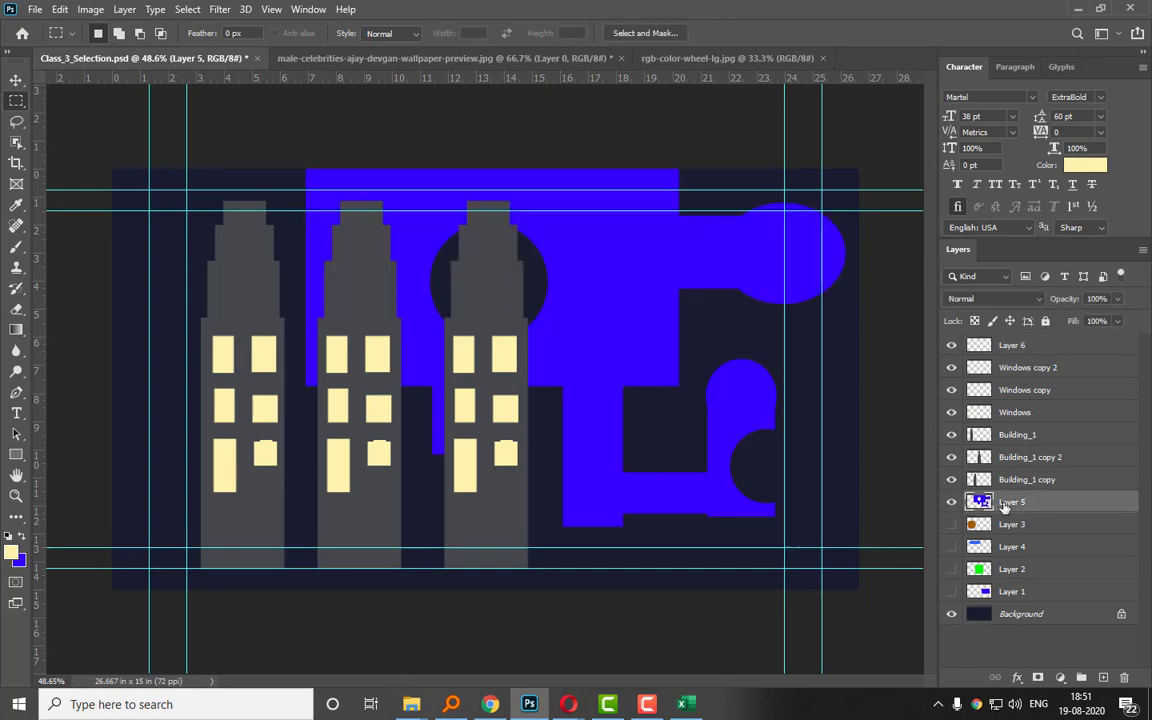
pyautogui.hotkey('ctrl', 'l')
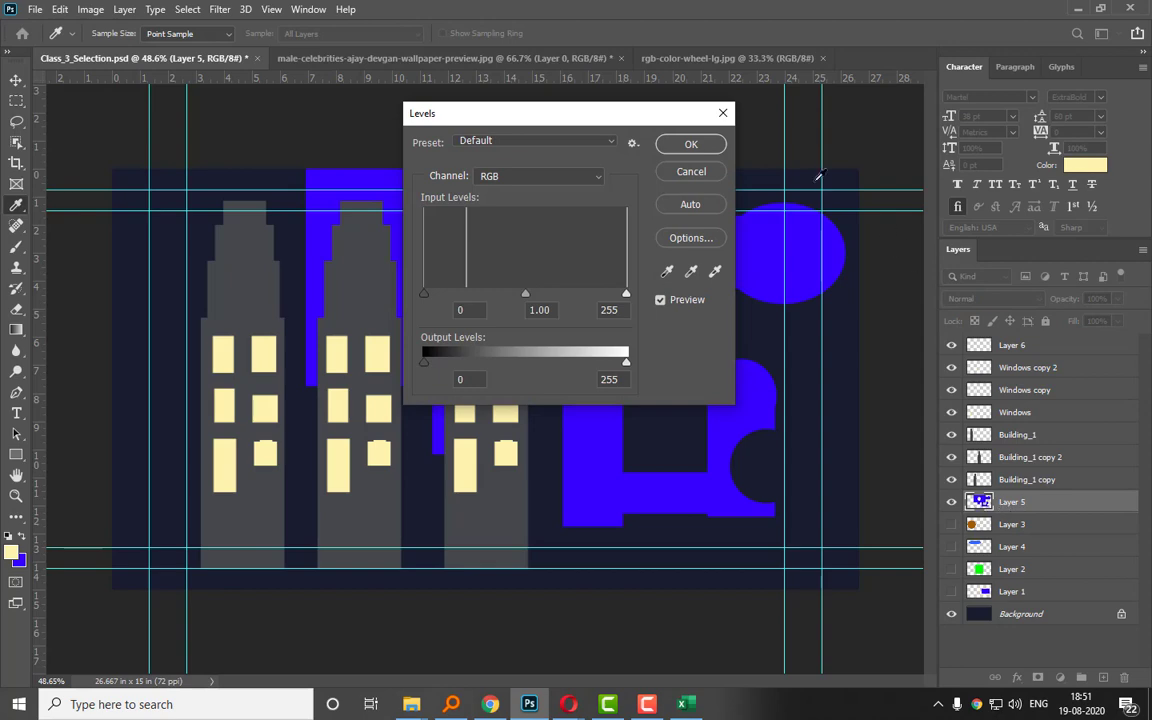
pyautogui.click(689, 173)
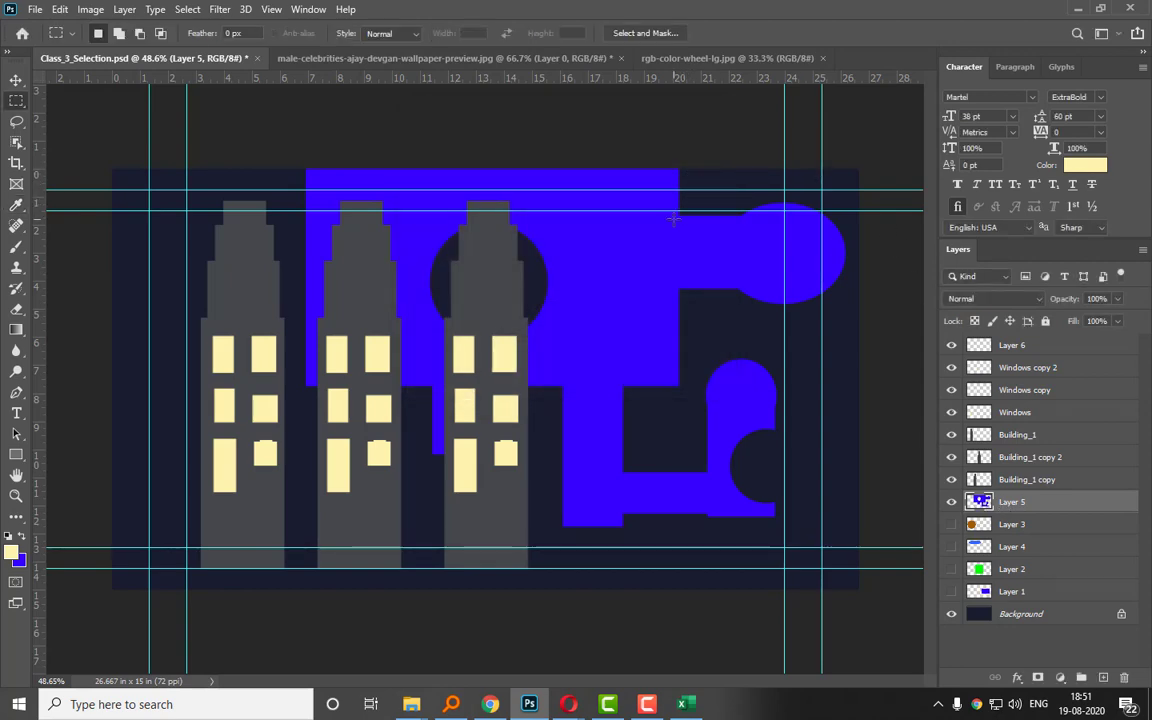
# Open and close the Preferences dialog, and open the Search window.
pyautogui.hotkey('ctrl', 'k')
pyautogui.click(862, 114)
pyautogui.hotkey('ctrl', 'f')
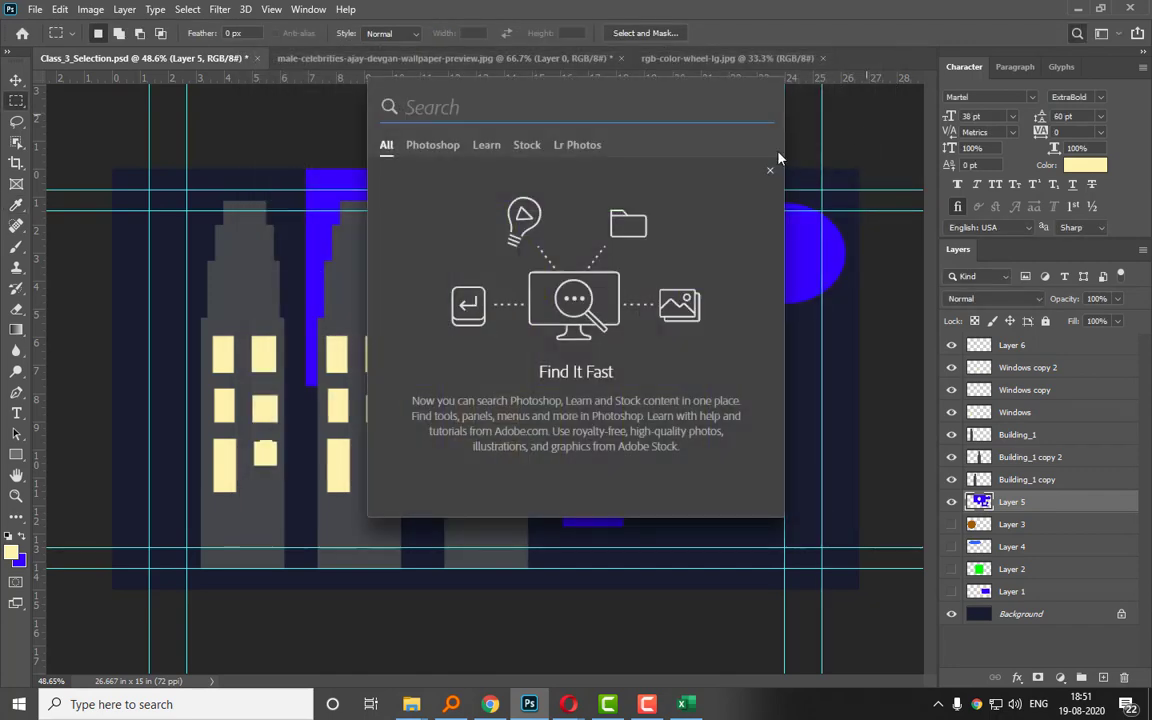
# Close the Search window, then paint a short vertical Brush stroke on Layer 5 and undo it.
pyautogui.press('Escape')
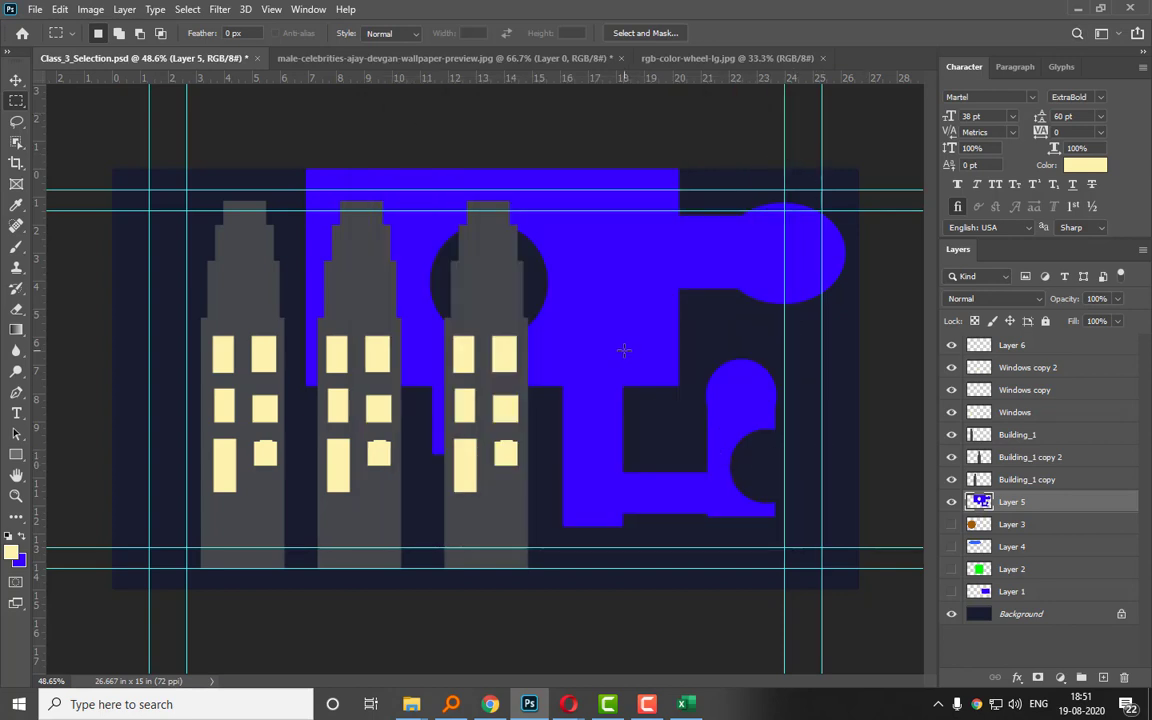
pyautogui.press('b')
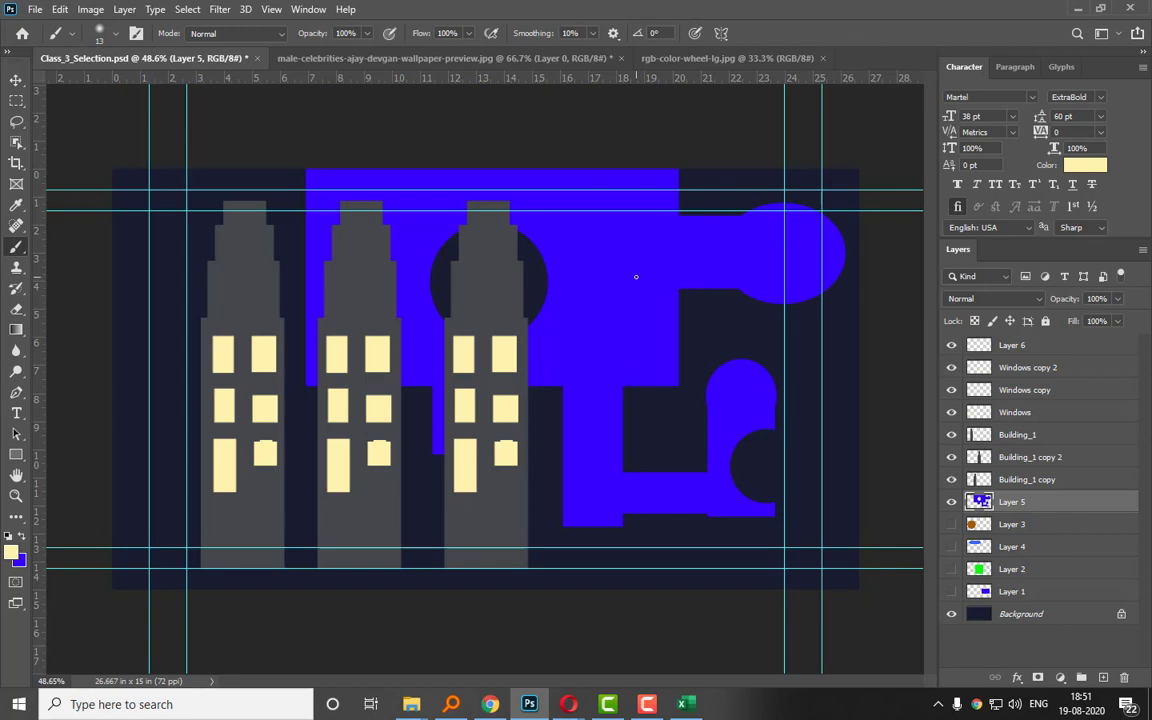
pyautogui.moveTo(636, 262)
pyautogui.mouseDown()
pyautogui.moveTo(619, 315)
pyautogui.moveTo(626, 384)
pyautogui.mouseUp()
pyautogui.hotkey('ctrl', 'z')
# Try a cream-to-blue linear gradient across Layer 5, undo it, and activate the Type tool followed by the Move tool.
pyautogui.press('z')
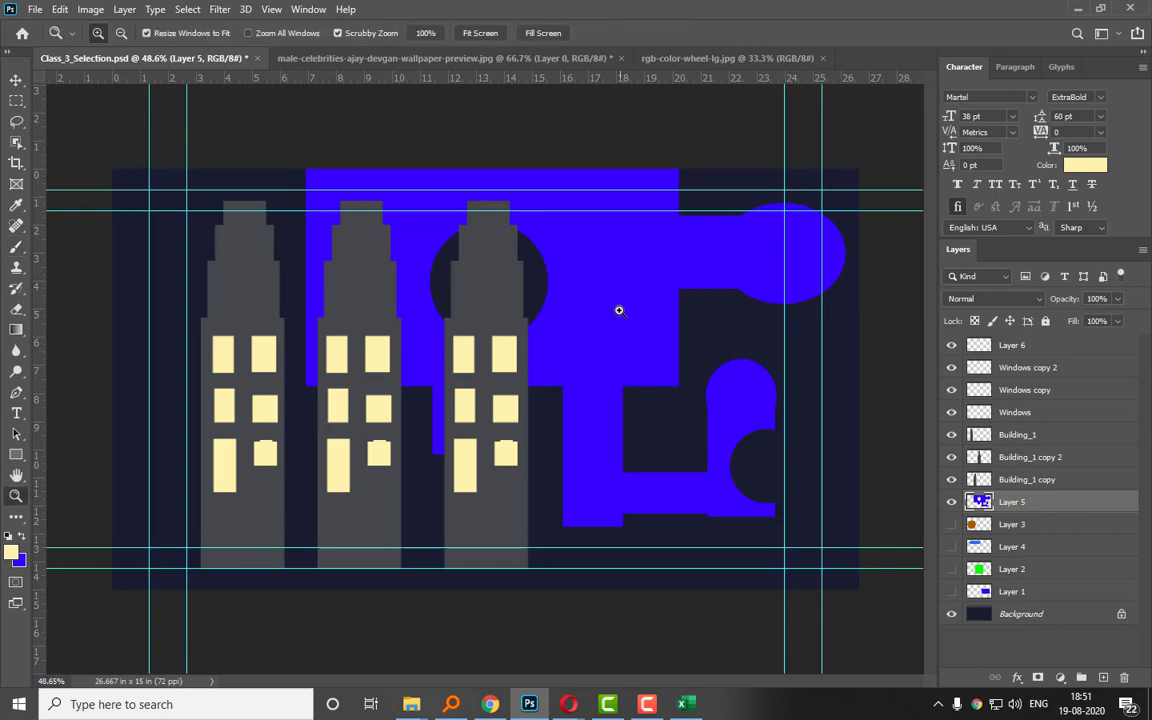
pyautogui.moveTo(602, 262); pyautogui.dragTo(620, 300)
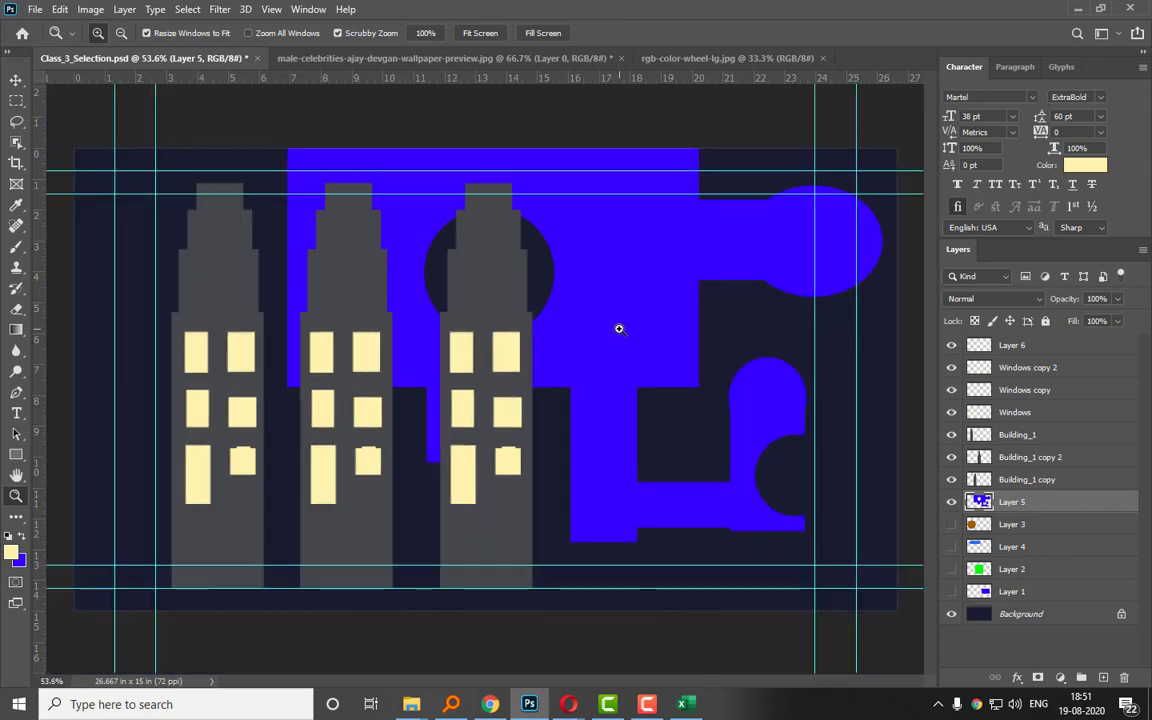
pyautogui.press('g')
pyautogui.moveTo(684, 342); pyautogui.dragTo(765, 475)
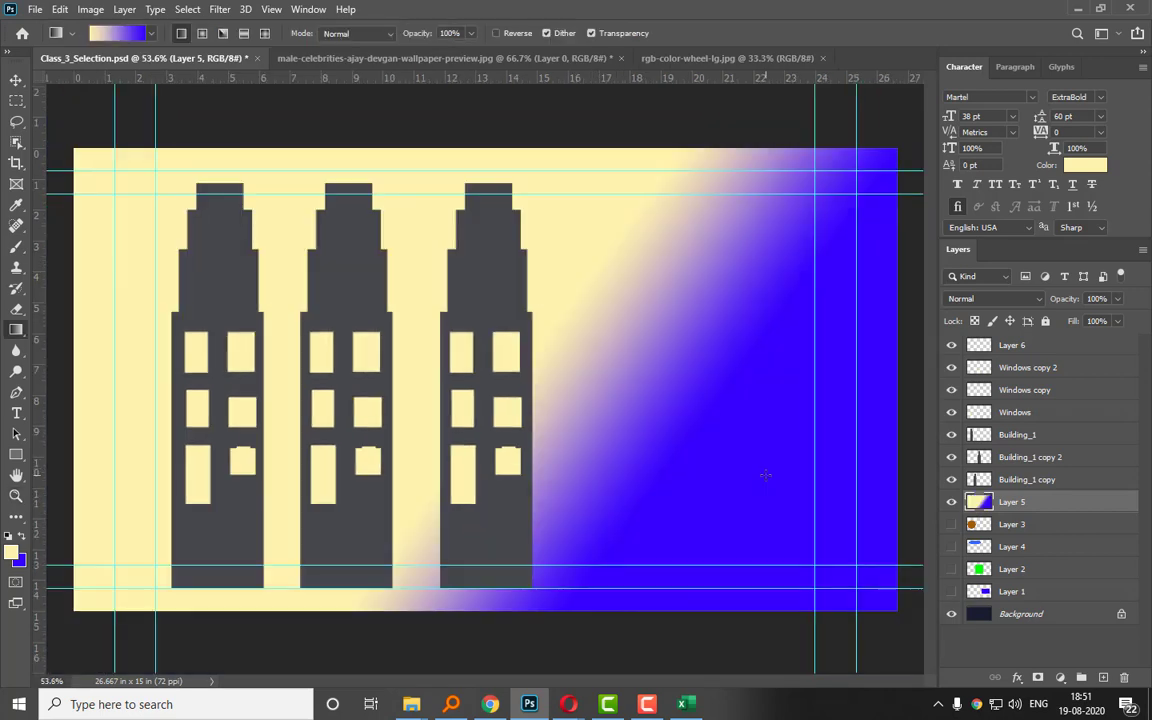
pyautogui.hotkey('ctrl', 'z')
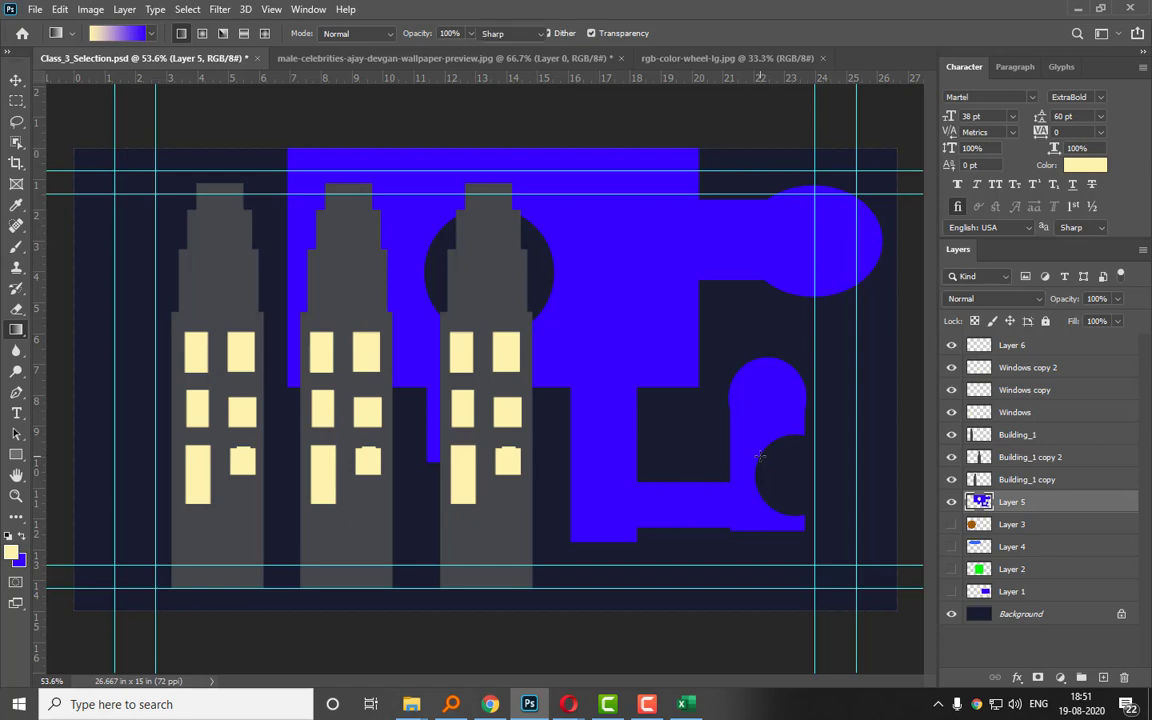
pyautogui.press('t')
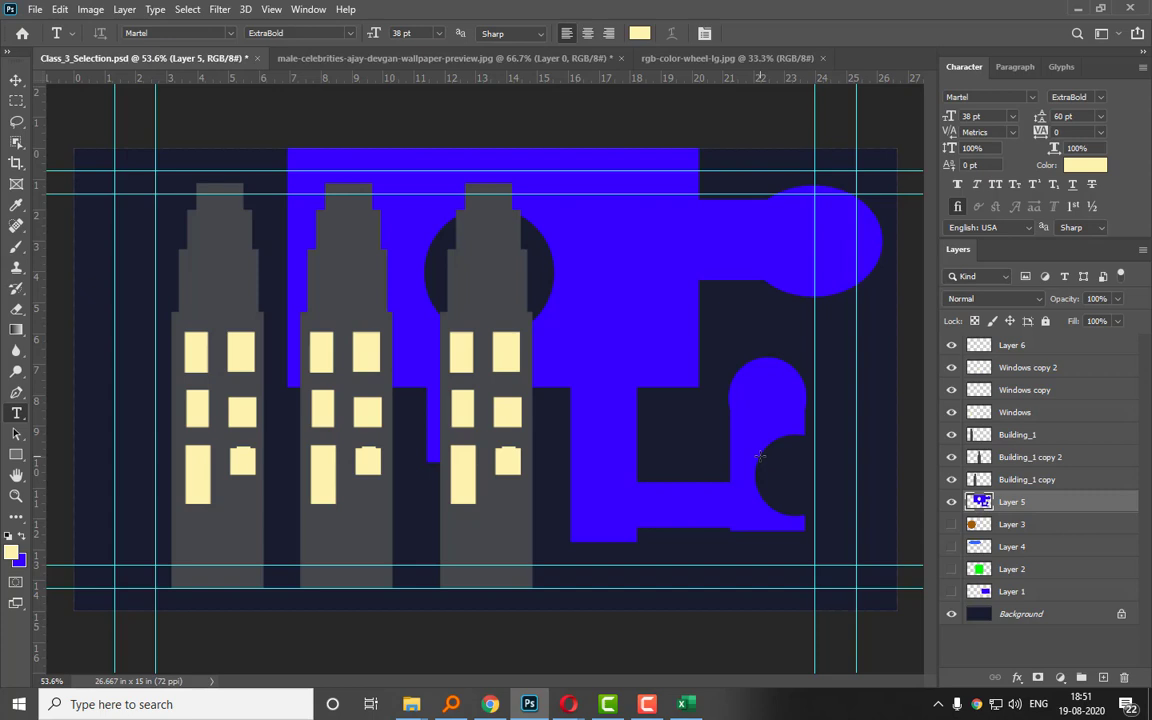
pyautogui.press('v')
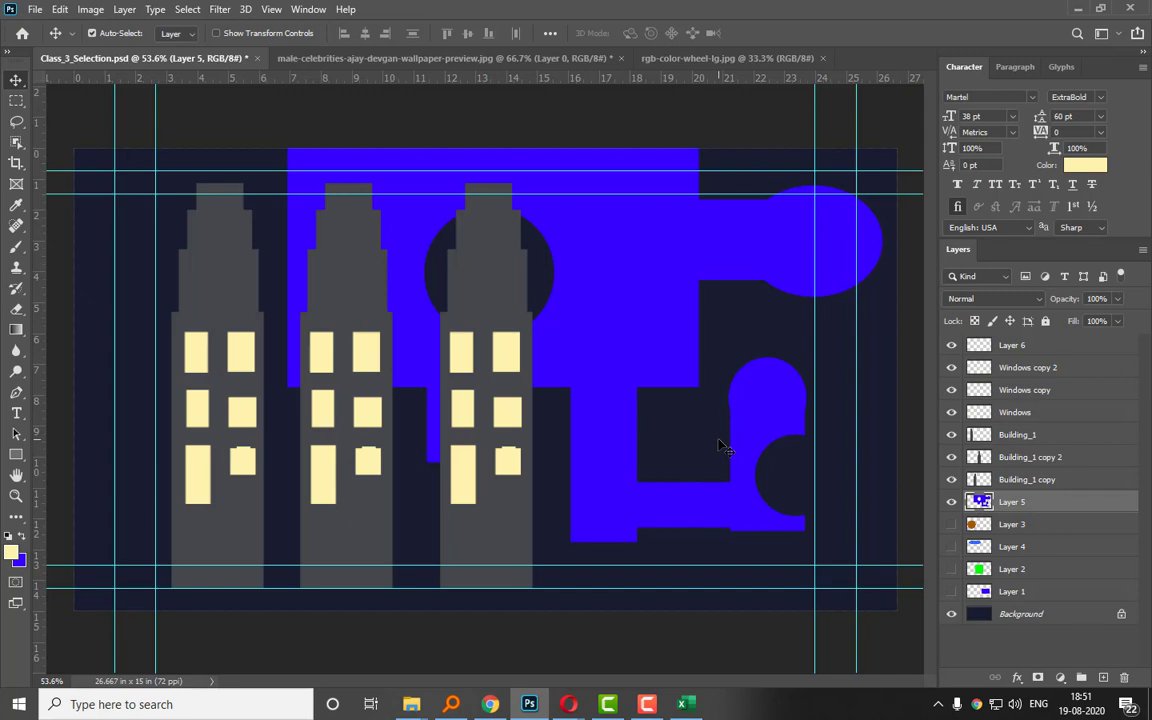
# Switch to the Google Meet call in Opera, send "getintopc.com" in the meeting chat, and close the meeting details.
pyautogui.click(560, 704)
pyautogui.click(515, 636)
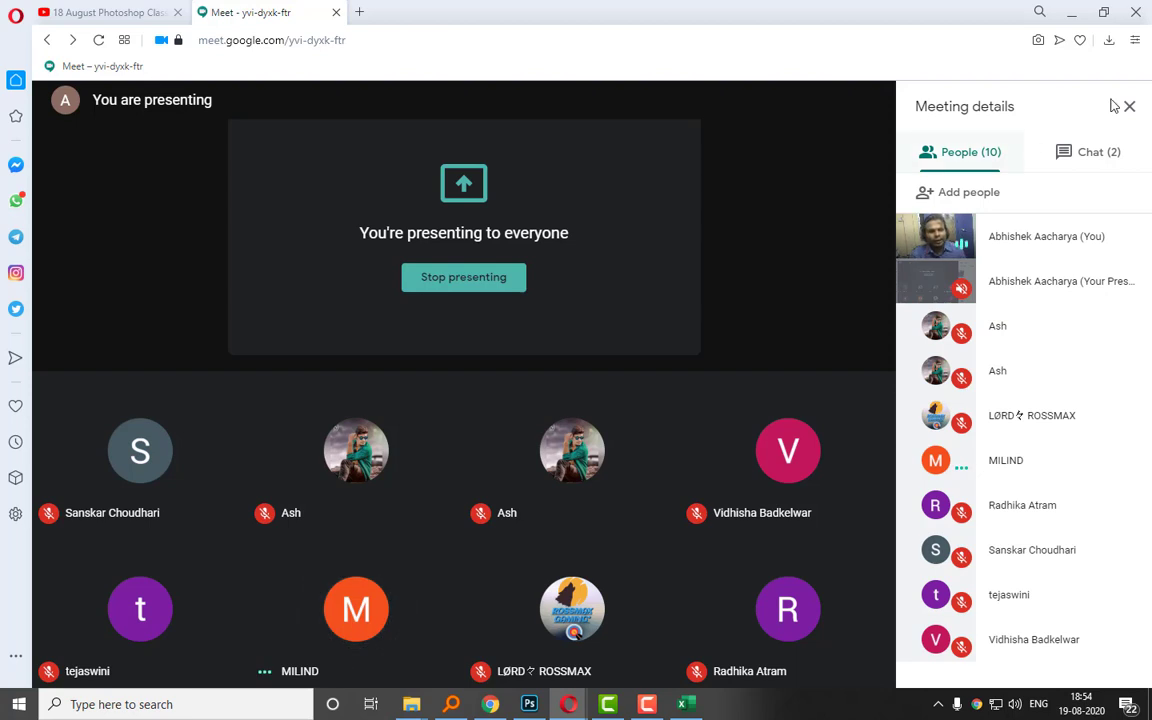
pyautogui.click(1097, 155)
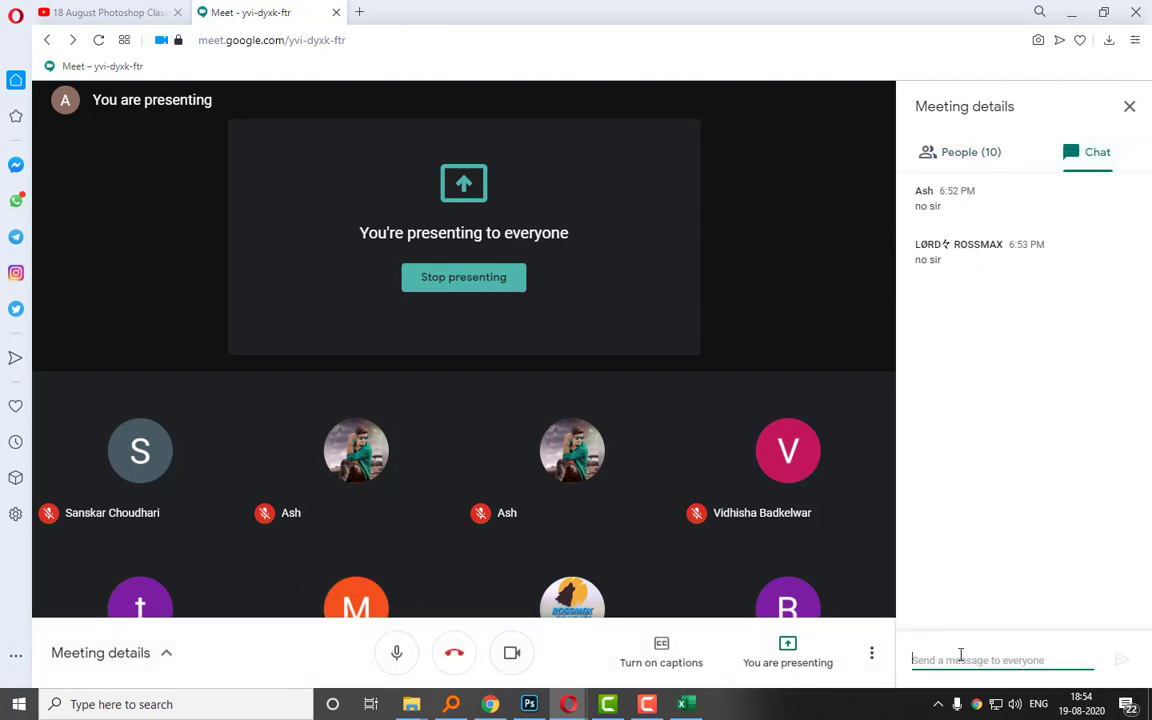
pyautogui.write('getin')
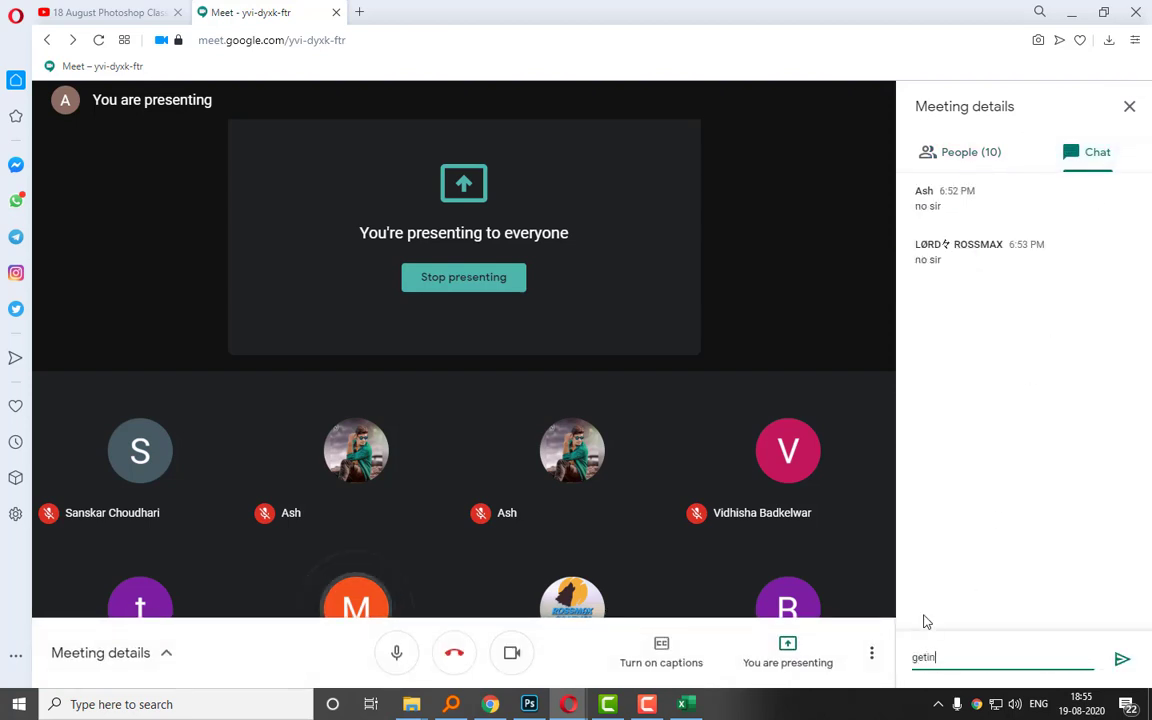
pyautogui.write('topc.')
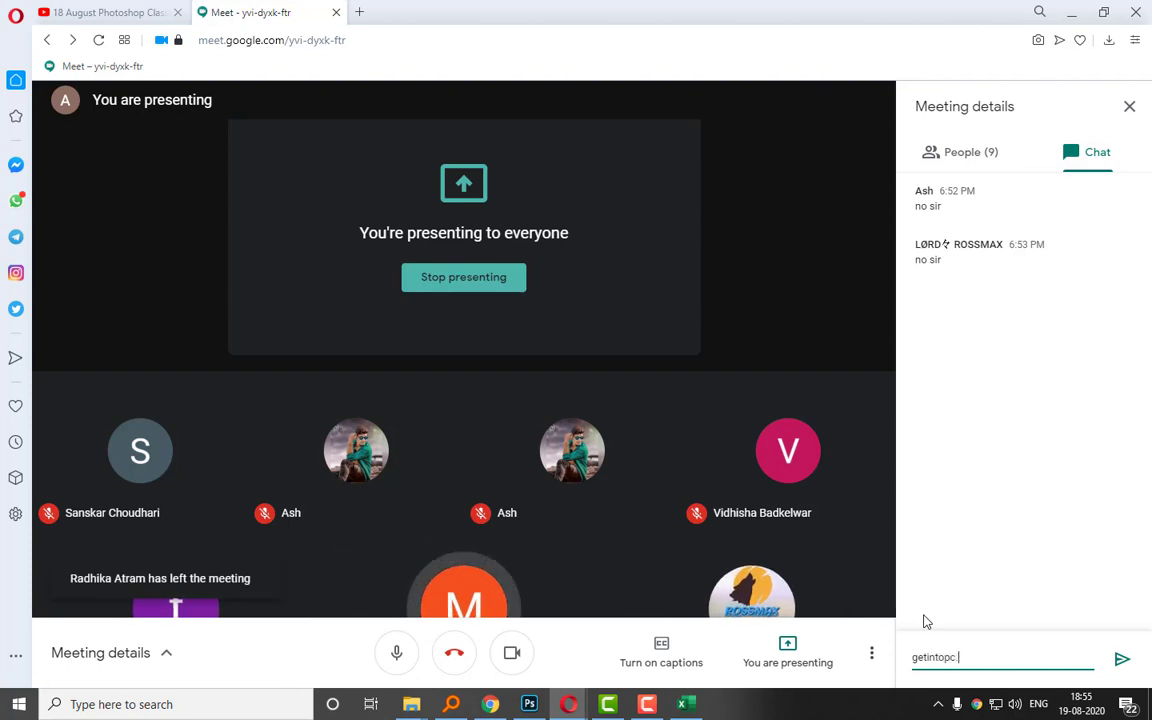
pyautogui.write('com')
pyautogui.press('Return')
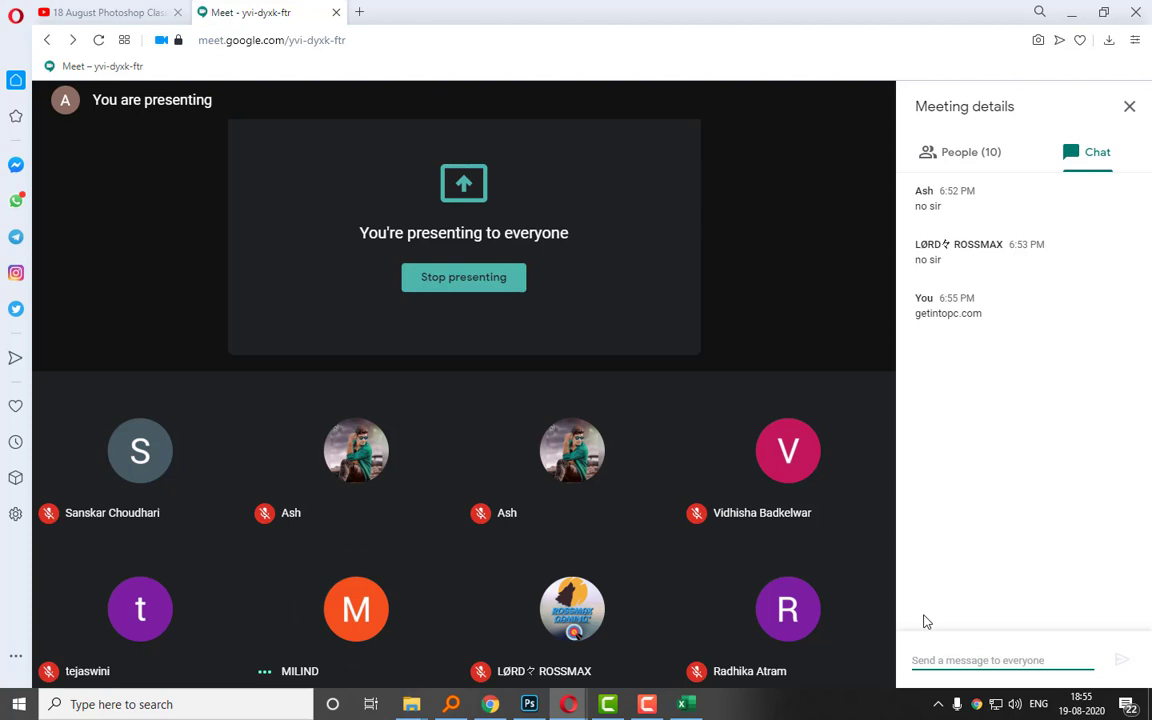
pyautogui.click(1130, 106)
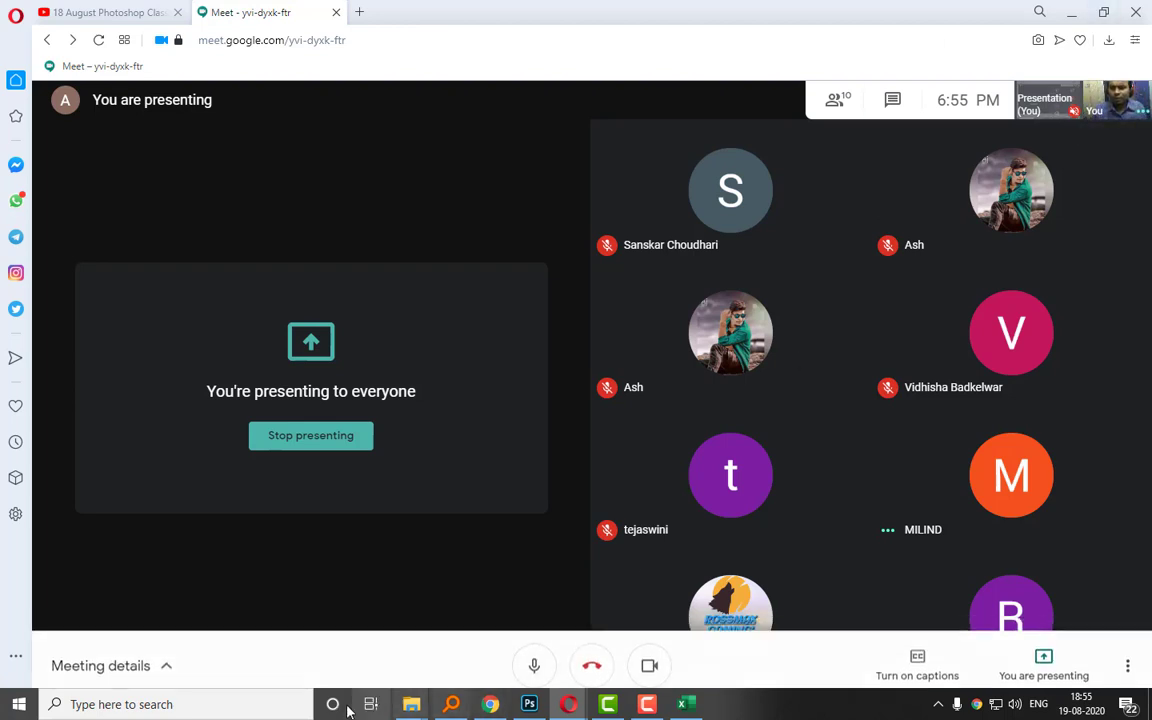
# Switch to the For selection folder in File Explorer, go up to Class 1, and open the color theory presentation.
pyautogui.moveTo(411, 703)
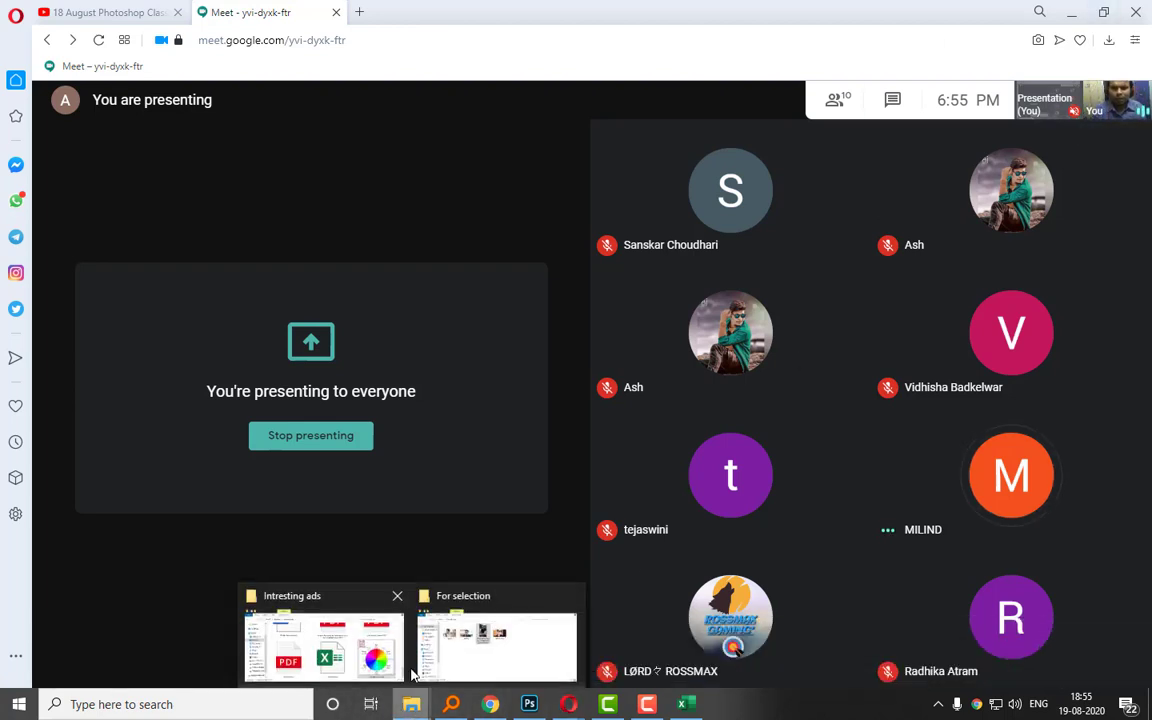
pyautogui.click(467, 652)
pyautogui.click(668, 355)
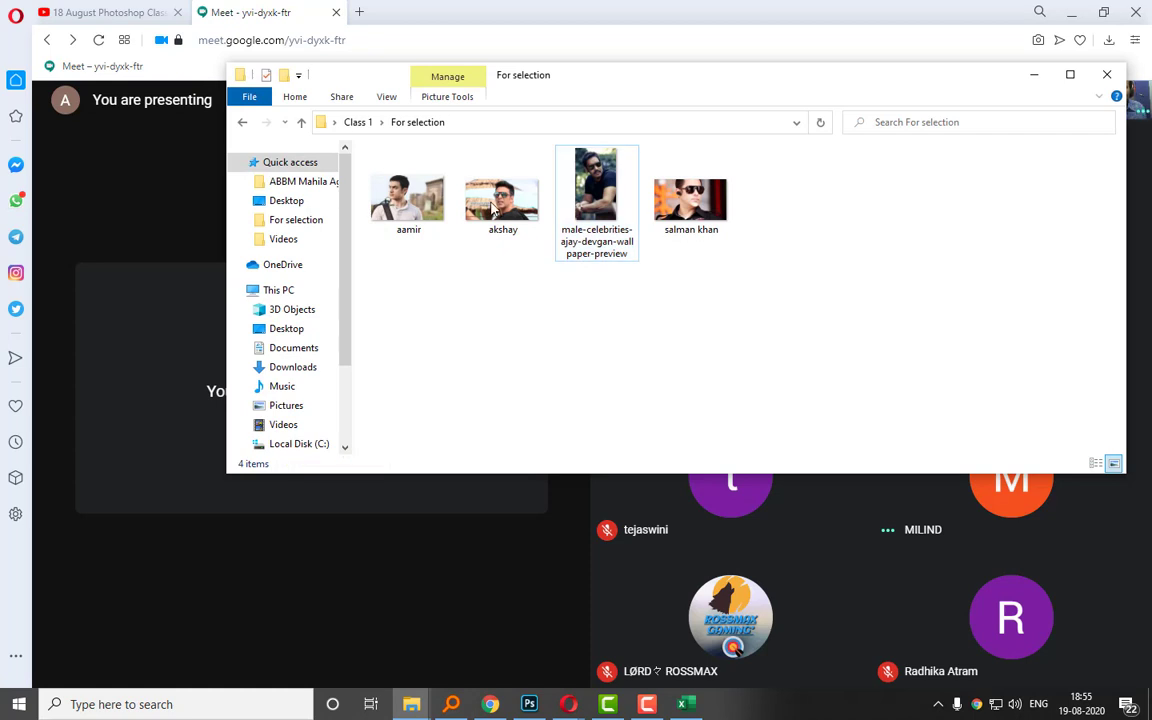
pyautogui.click(371, 122)
pyautogui.doubleClick(880, 195)
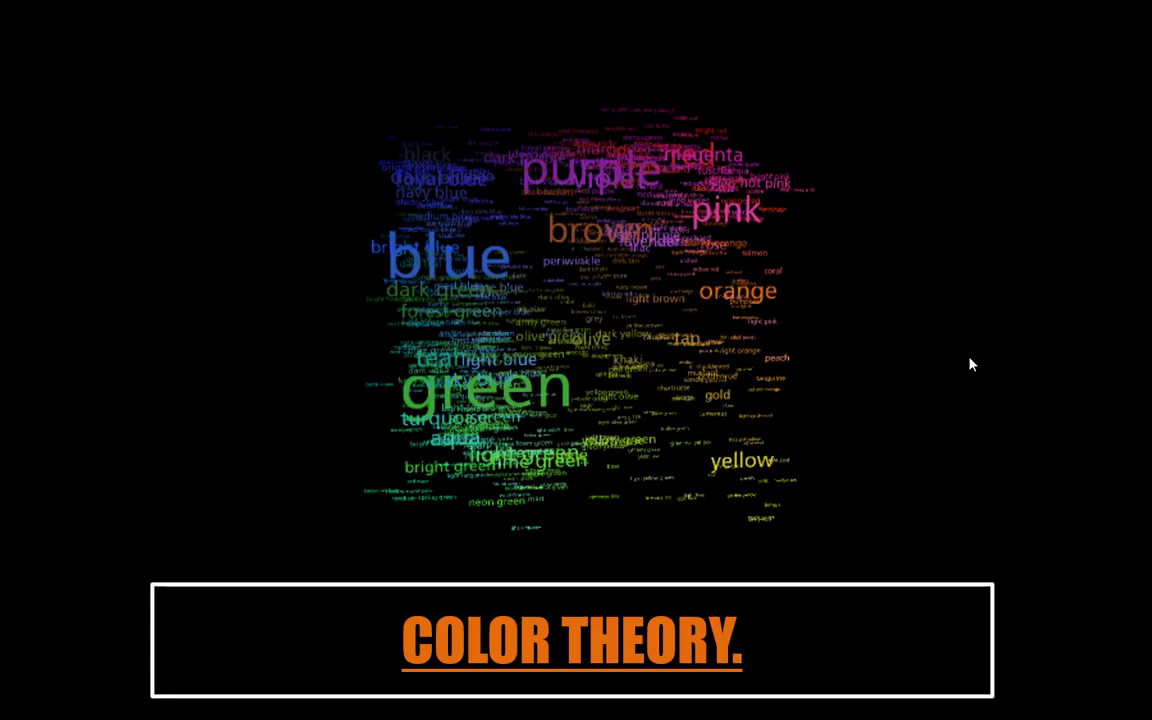
# Advance through the introductory color theory slides to the slide titled The Color Wheel.
pyautogui.press('Right')
pyautogui.press('Right')
pyautogui.press('Right')
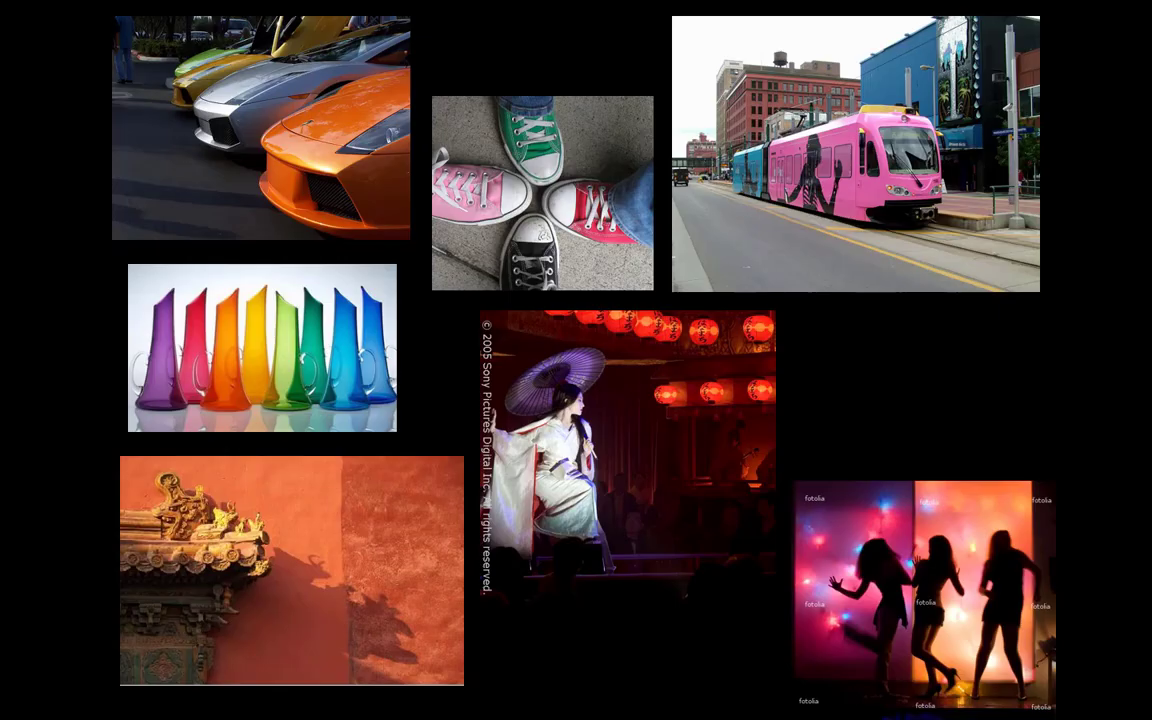
pyautogui.press('Right')
pyautogui.press('Right')
pyautogui.press('Right')
pyautogui.press('Right')
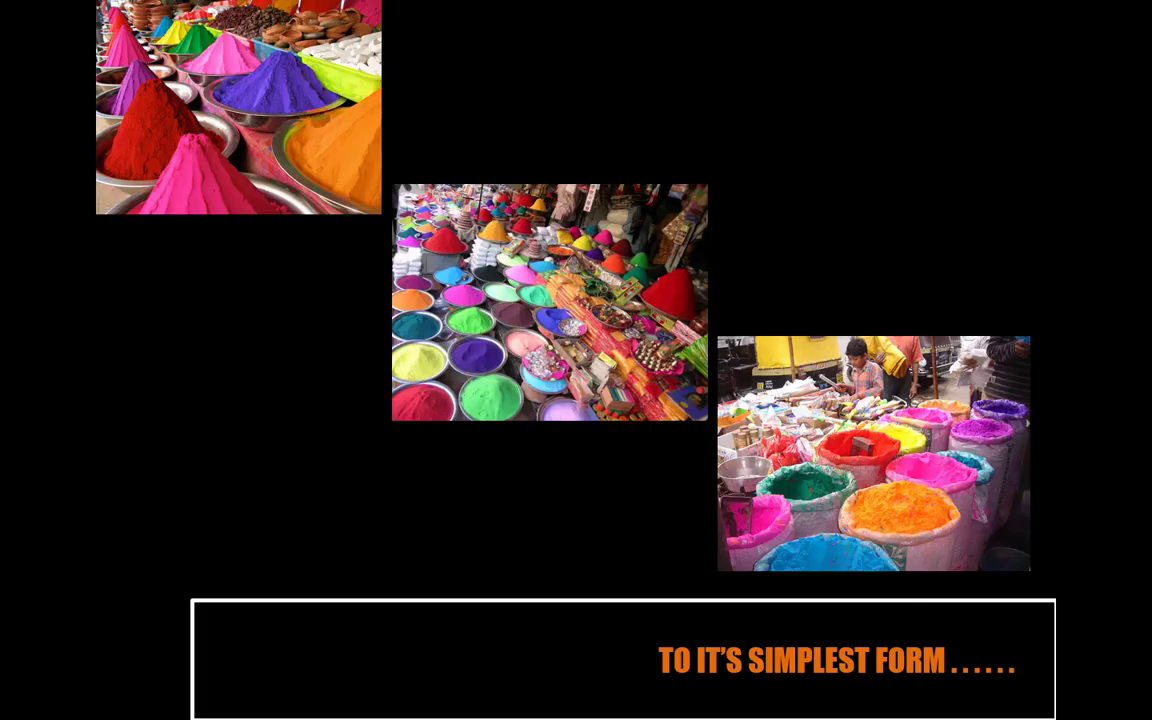
pyautogui.press('Right')
pyautogui.press('Right')
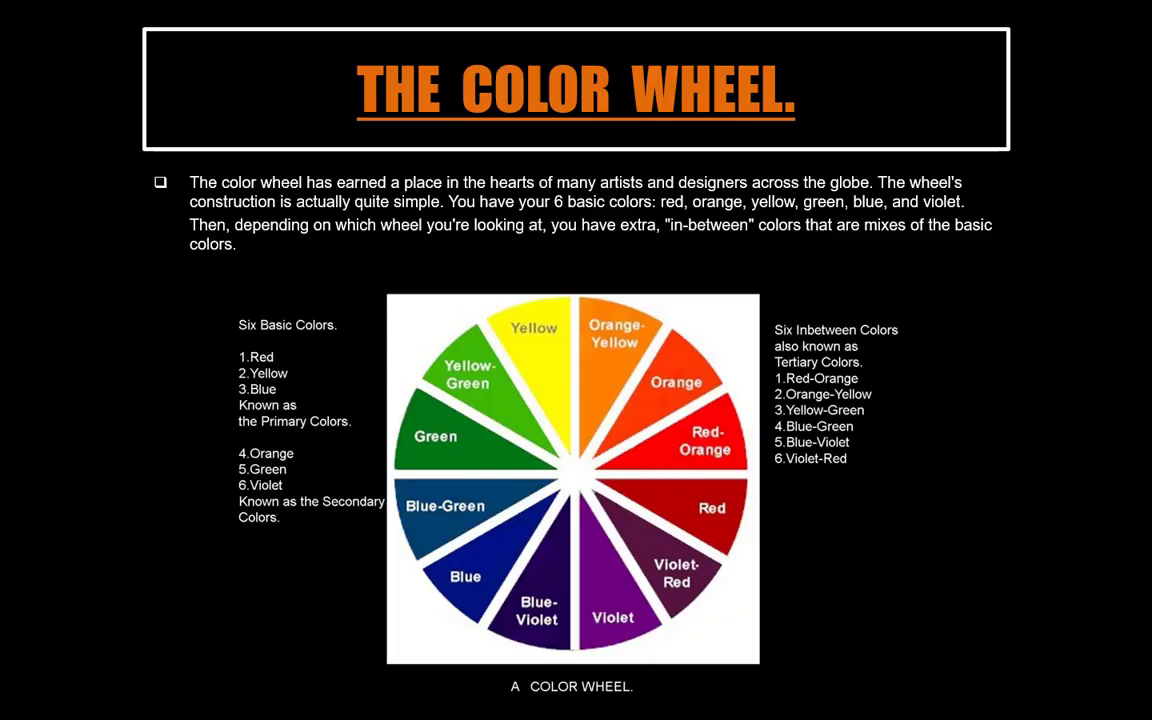
# Return to the Definition of Color slide and review the prism slide and the example on how we see color.
pyautogui.press('Left')
pyautogui.press('Left')
pyautogui.press('Left')
pyautogui.press('Left')
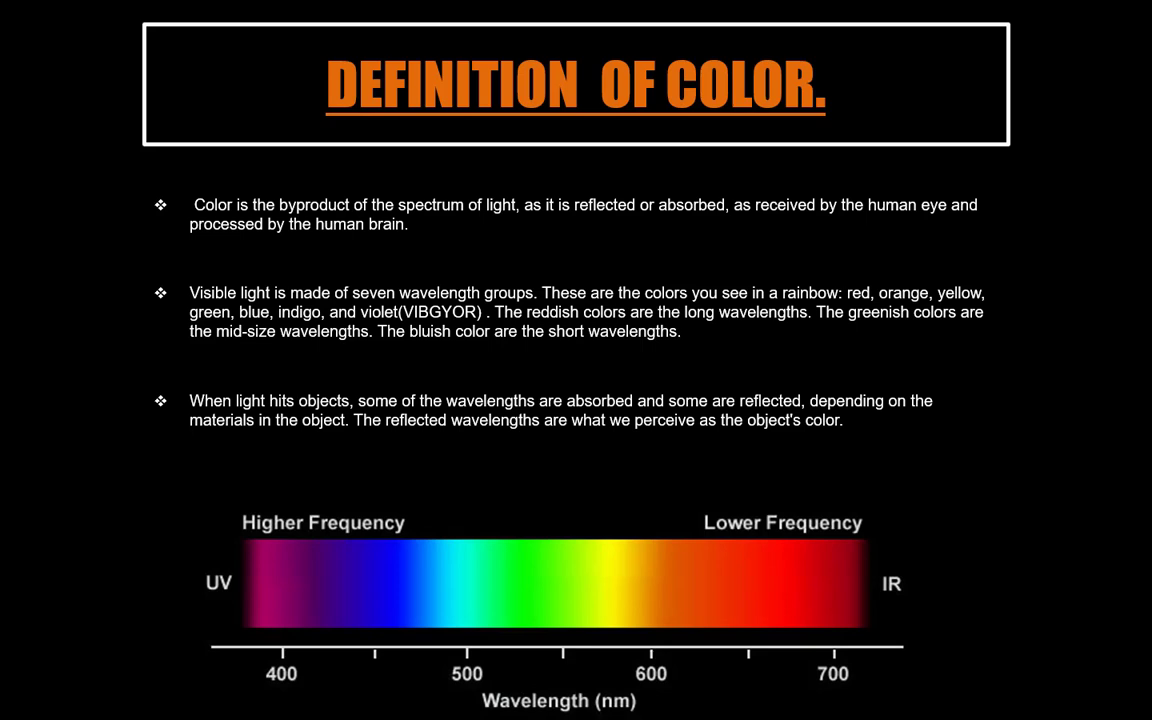
pyautogui.press('Right')
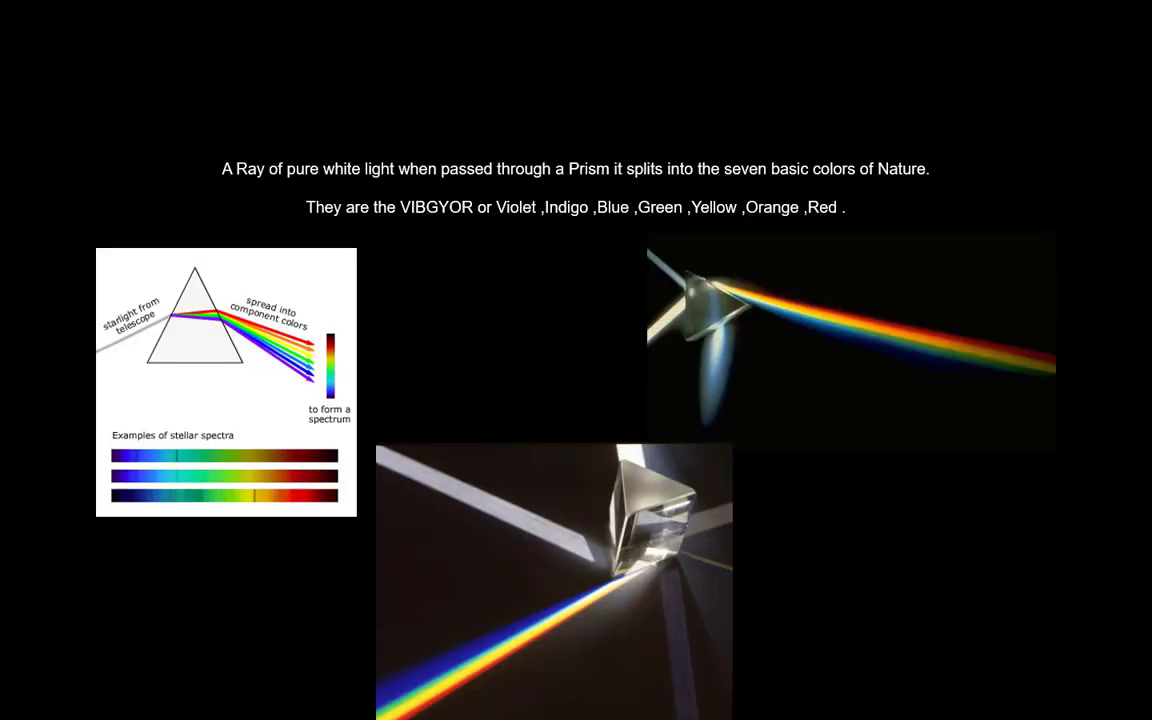
pyautogui.press('Right')
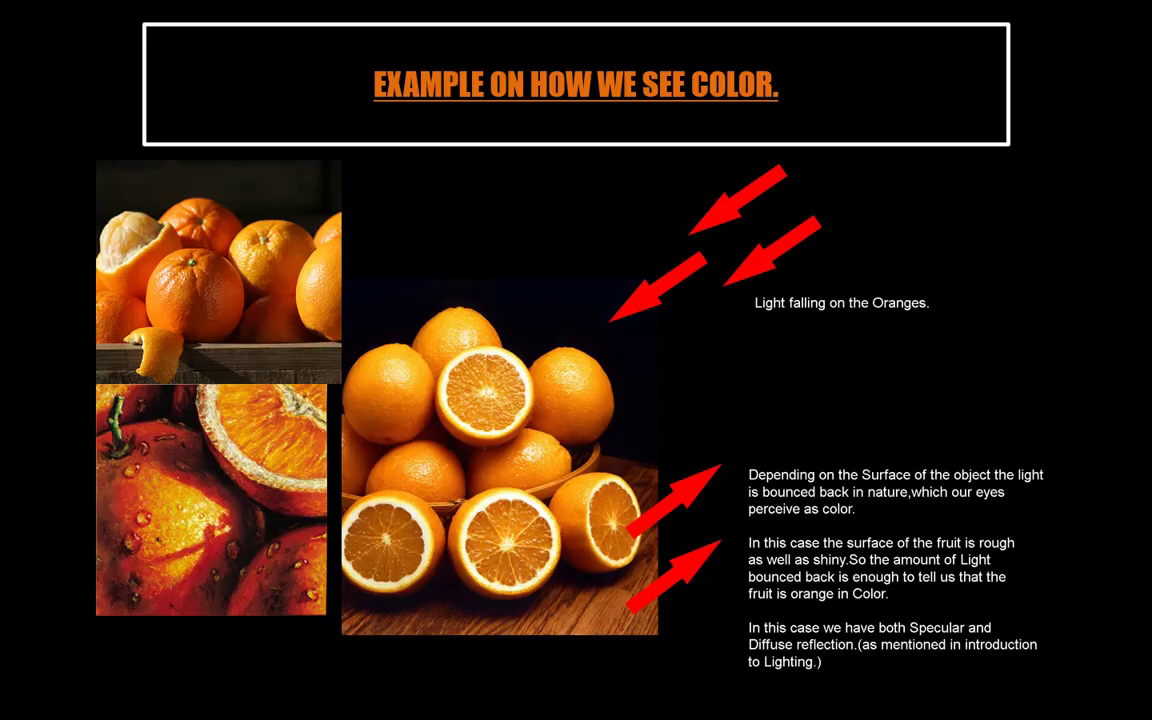